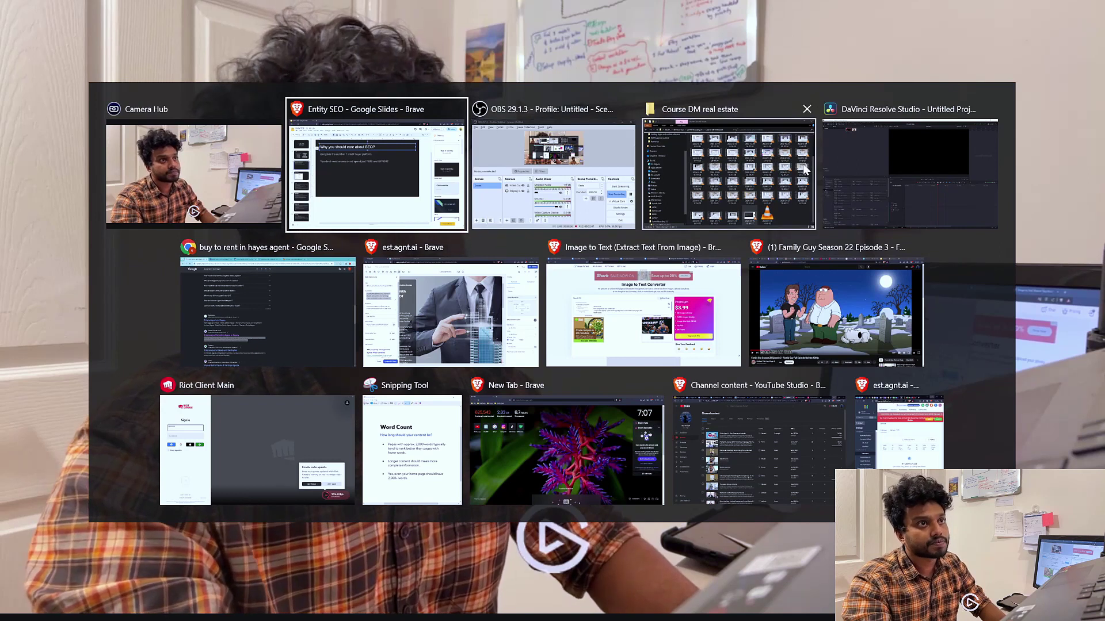
Step: Switch to the Google search window and search for "property in mayfair"
{"action": "left_click", "coordinate": [257, 302]}
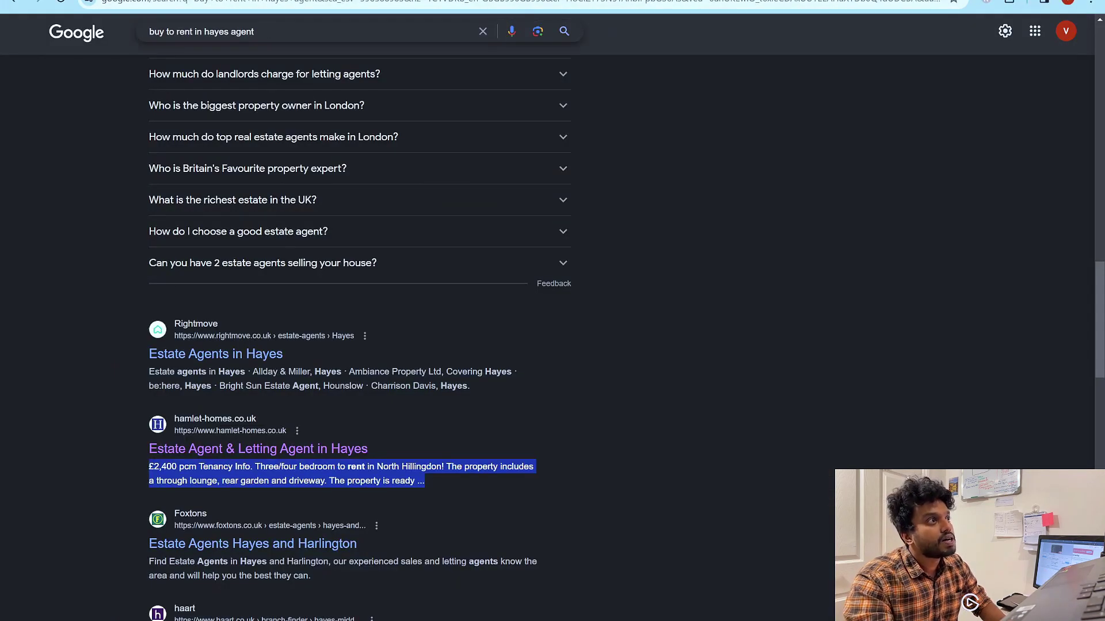
{"action": "triple_click", "coordinate": [242, 31]}
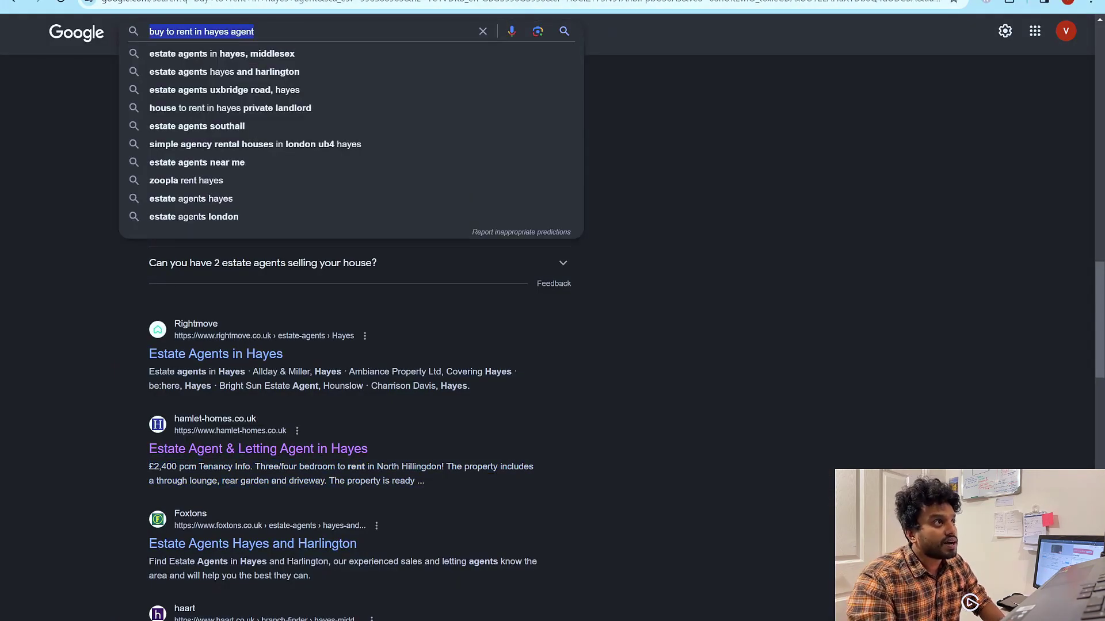
{"action": "left_click", "coordinate": [92, 29]}
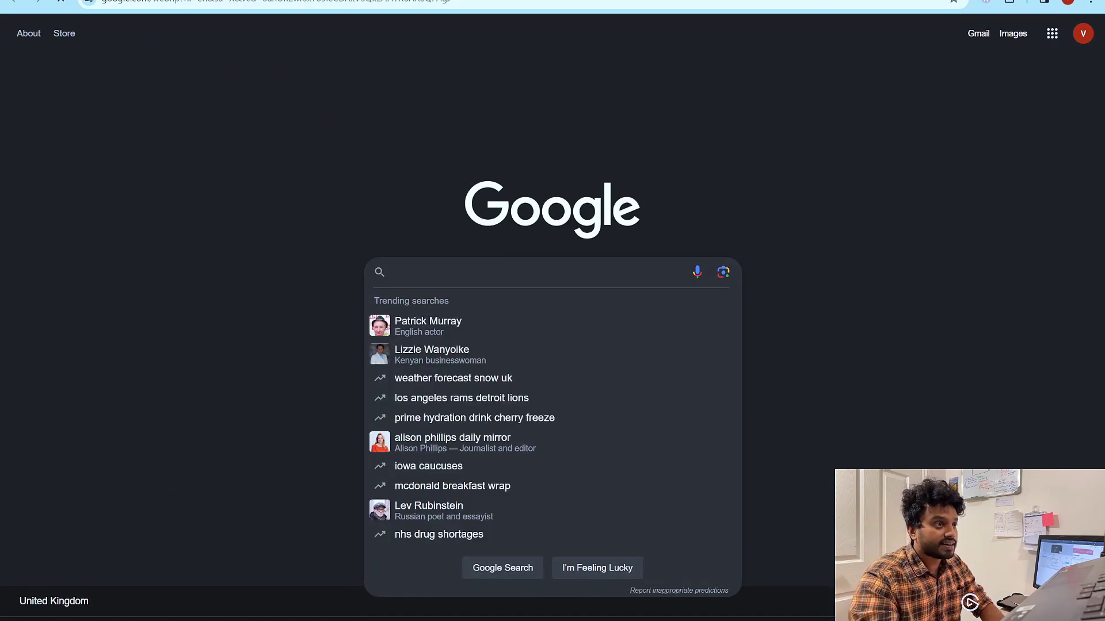
{"action": "type", "text": "property "}
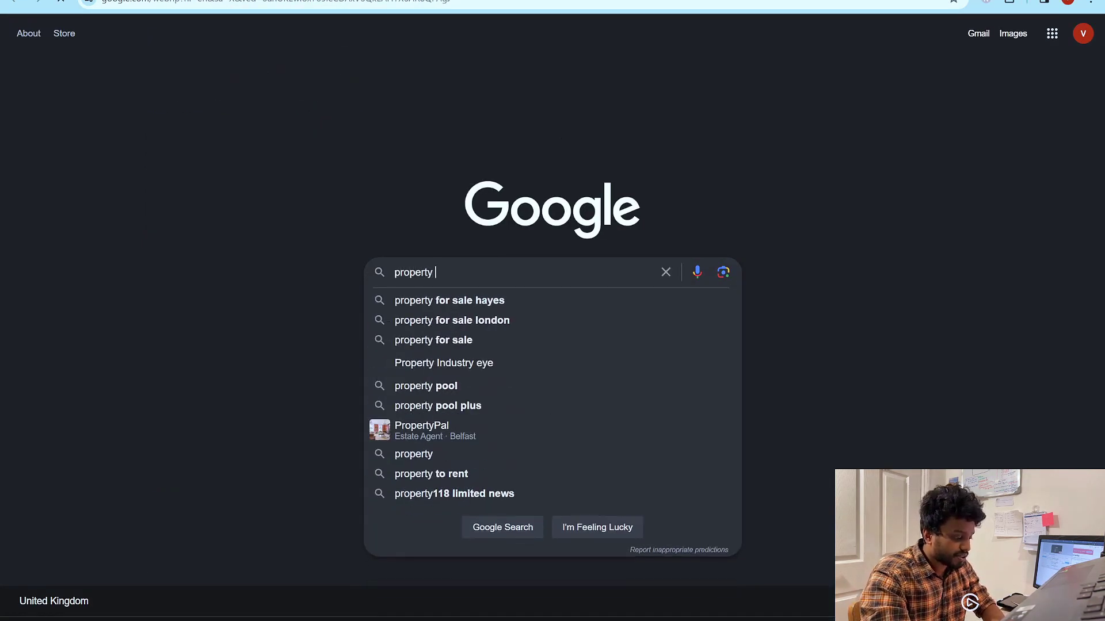
{"action": "type", "text": "in mayfair"}
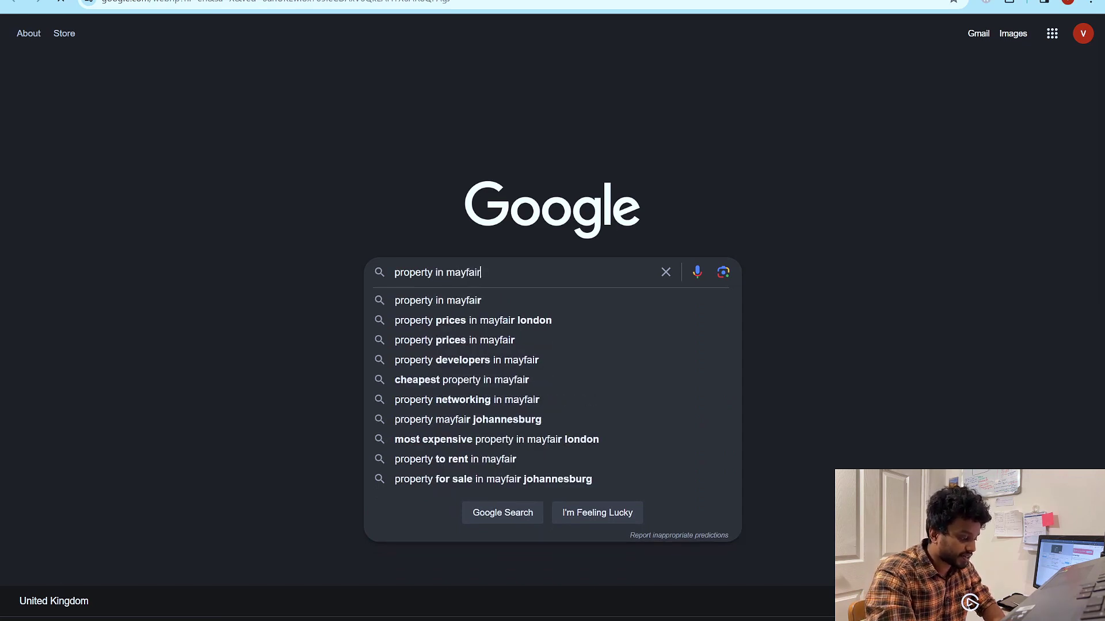
{"action": "key", "text": "Return"}
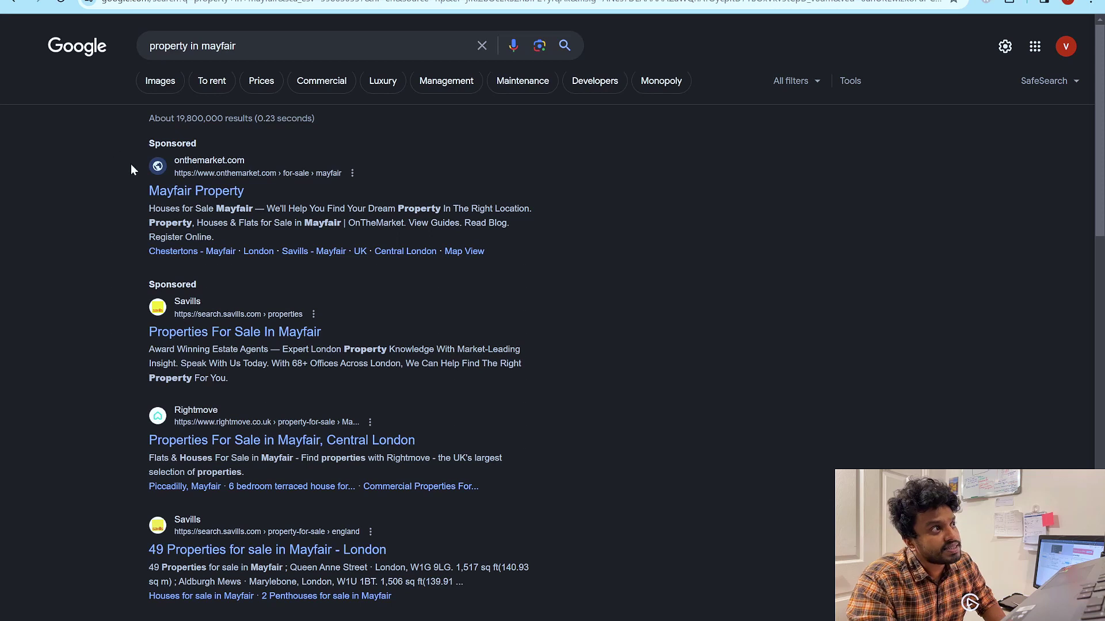
Step: Examine the sponsored and organic Google results for Mayfair property, comparing their titles and descriptions
{"action": "left_click_drag", "start_coordinate": [132, 145], "coordinate": [360, 390]}
{"action": "scroll", "coordinate": [146, 202], "scroll_direction": "down", "scroll_amount": 3}
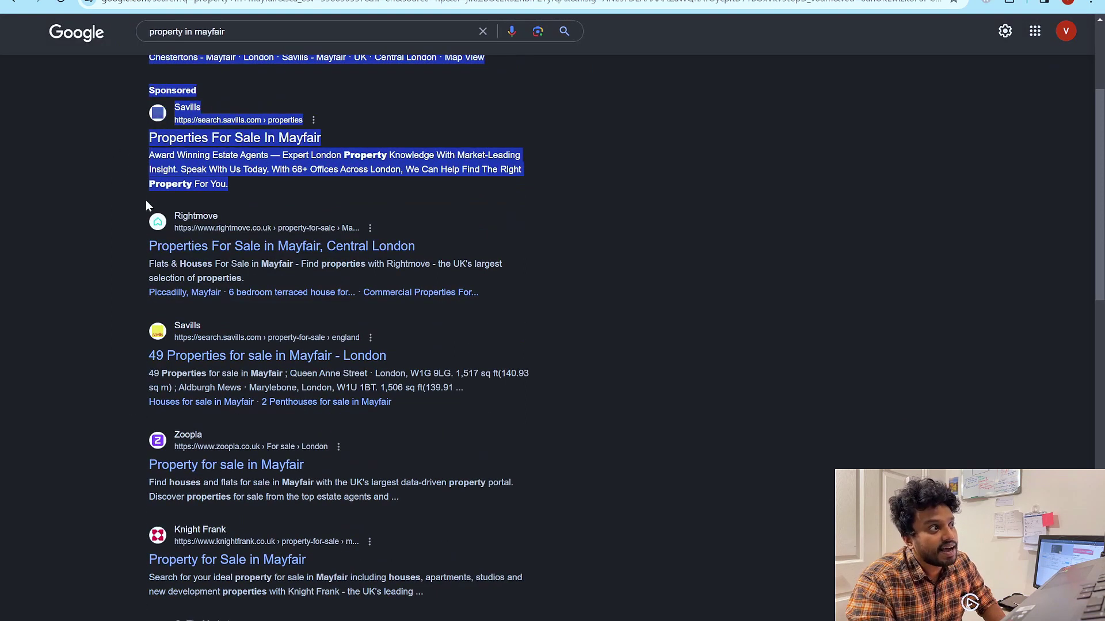
{"action": "left_click_drag", "start_coordinate": [135, 214], "coordinate": [338, 571]}
{"action": "scroll", "coordinate": [339, 569], "scroll_direction": "down", "scroll_amount": 5}
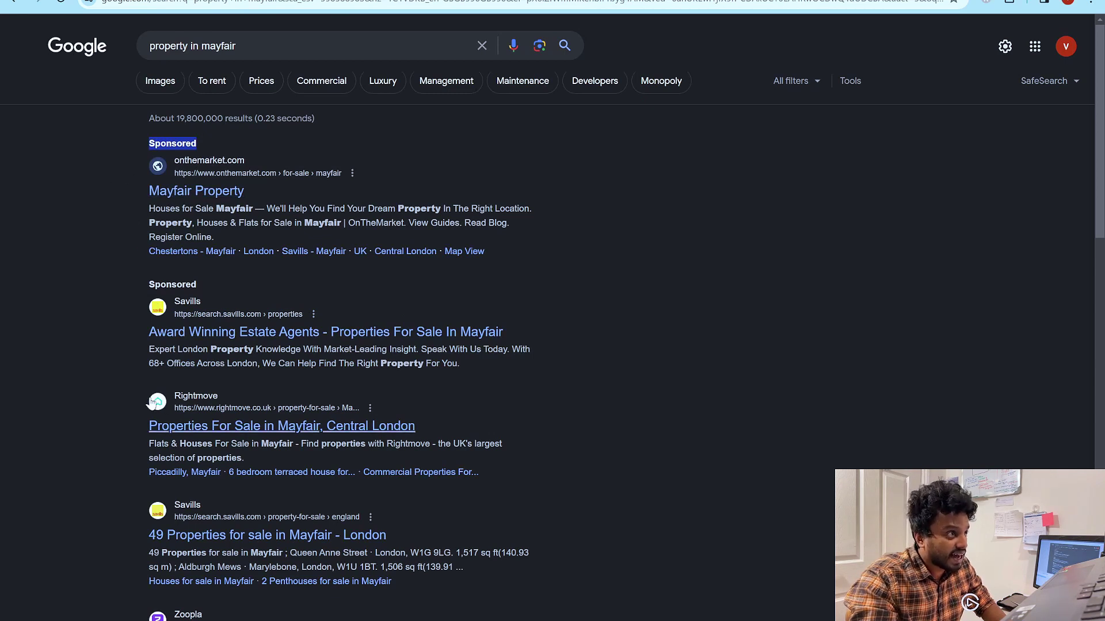
{"action": "scroll", "coordinate": [81, 338], "scroll_direction": "down", "scroll_amount": 2}
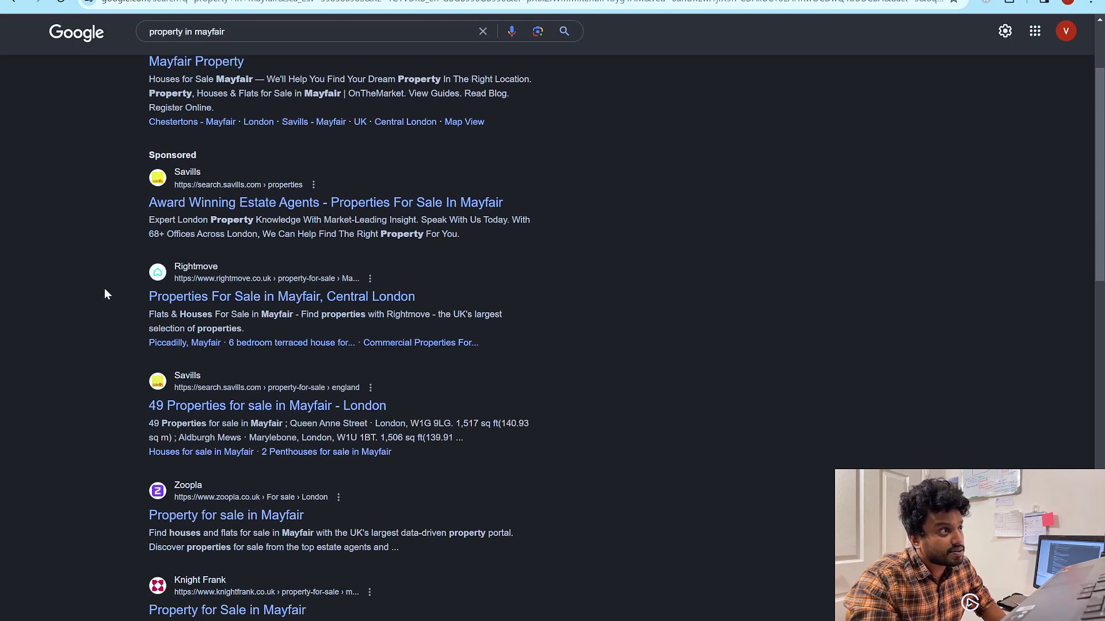
{"action": "scroll", "coordinate": [27, 510], "scroll_direction": "down", "scroll_amount": 6}
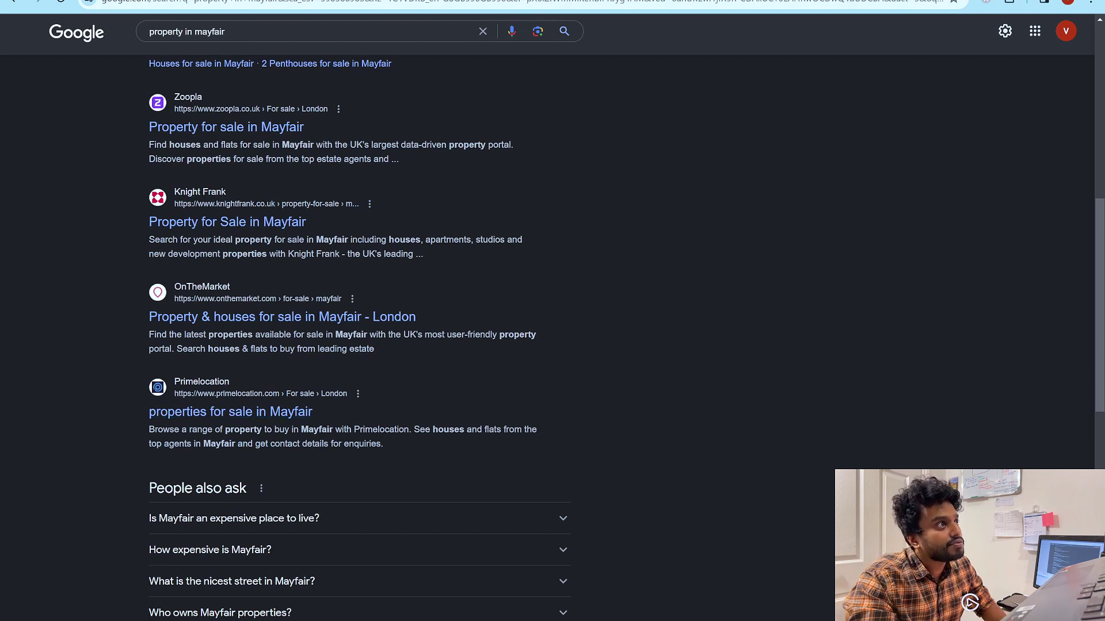
Step: Open the Primelocation result for properties for sale in Mayfair, look through its listings, and return to the search results
{"action": "left_click", "coordinate": [231, 412]}
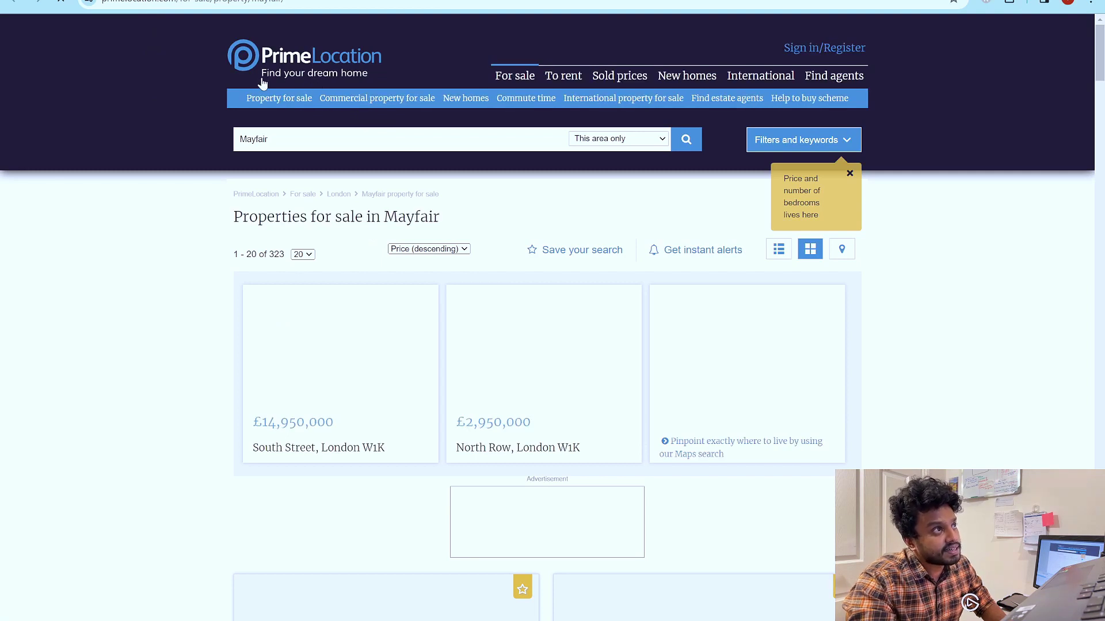
{"action": "scroll", "coordinate": [335, 409], "scroll_direction": "down", "scroll_amount": 15}
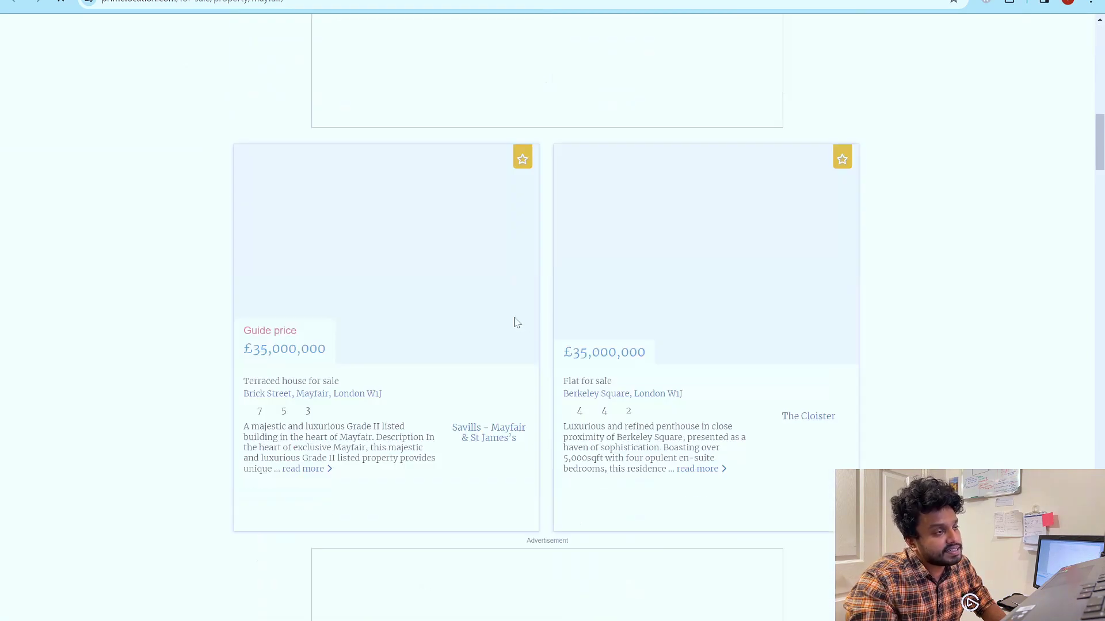
{"action": "scroll", "coordinate": [516, 322], "scroll_direction": "down", "scroll_amount": 3}
{"action": "key", "text": "alt+Left"}
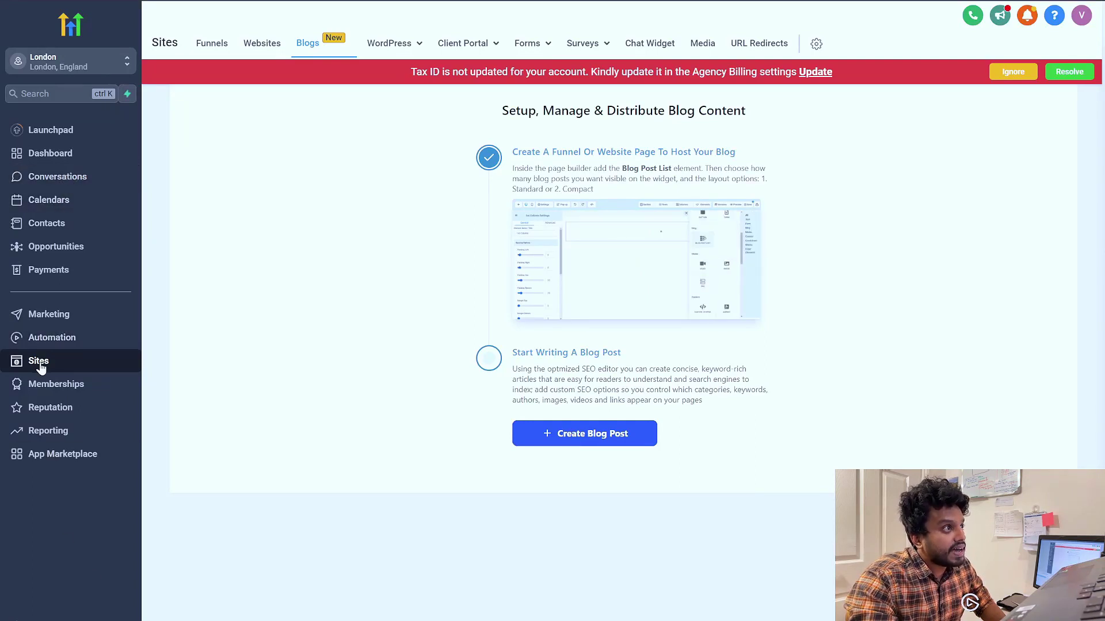
Step: Open the Lead Magnet page of the Property Management funnel in the HighLevel page editor
{"action": "left_click", "coordinate": [212, 45]}
{"action": "left_click", "coordinate": [267, 49]}
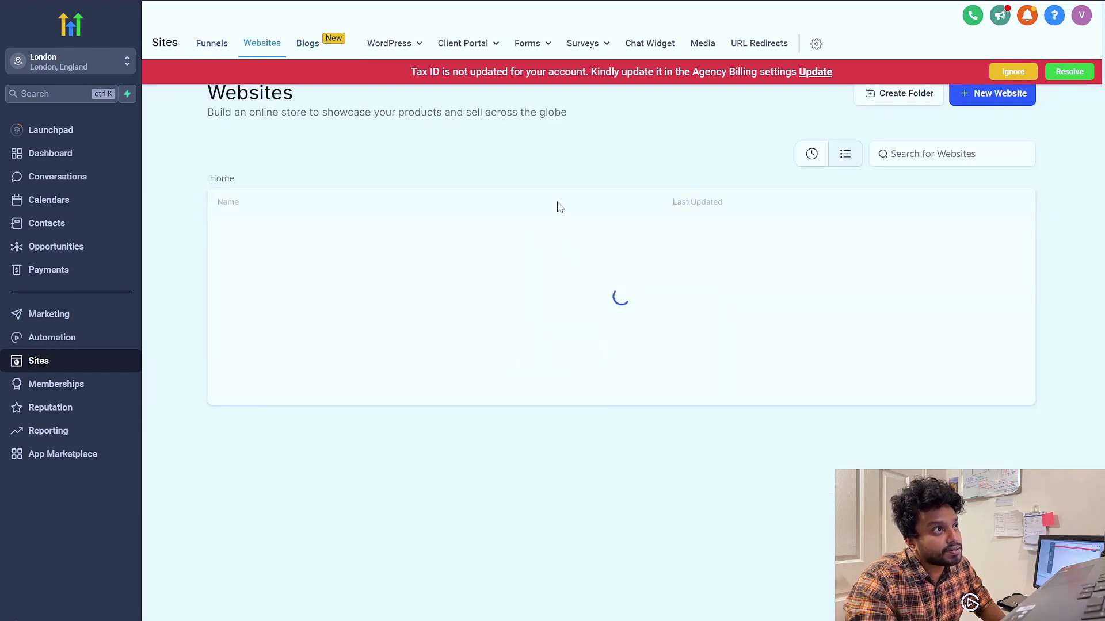
{"action": "left_click", "coordinate": [219, 45]}
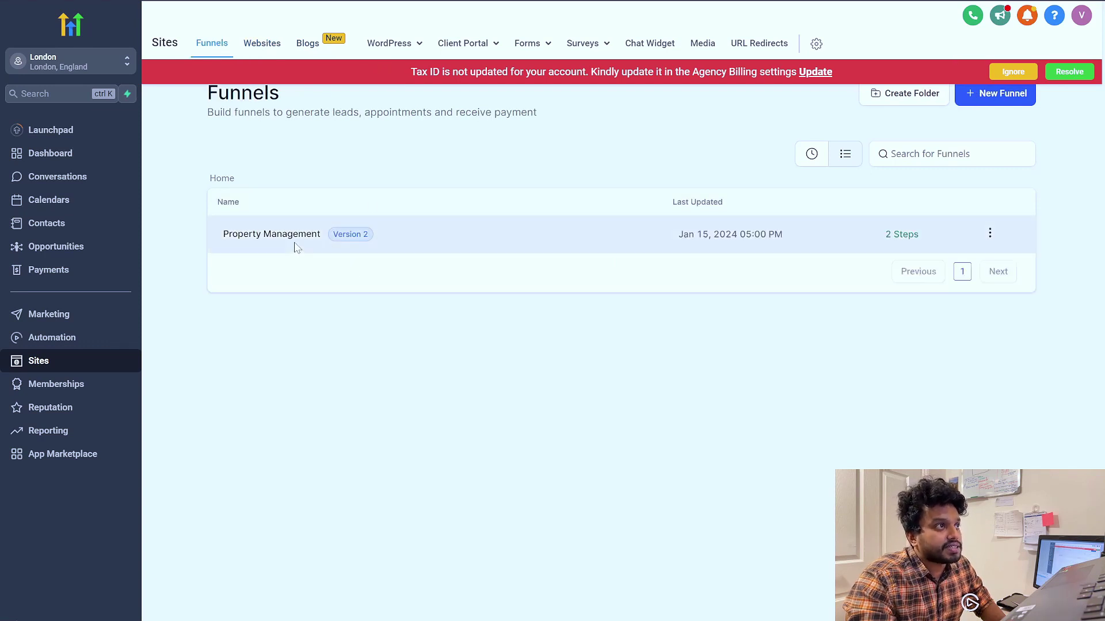
{"action": "left_click", "coordinate": [302, 238]}
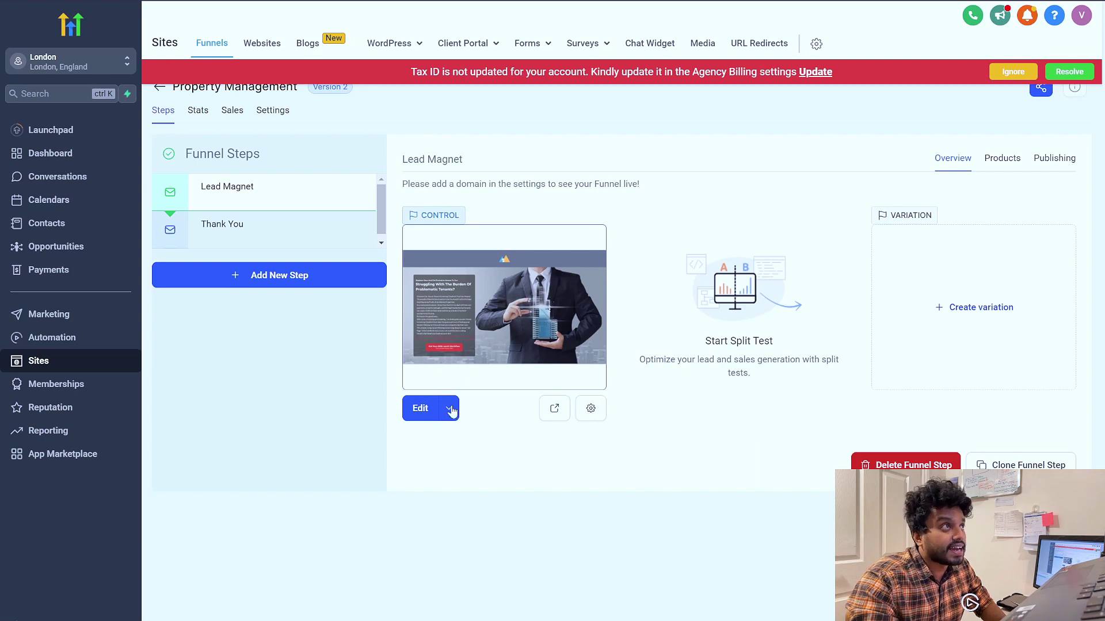
{"action": "left_click", "coordinate": [420, 408]}
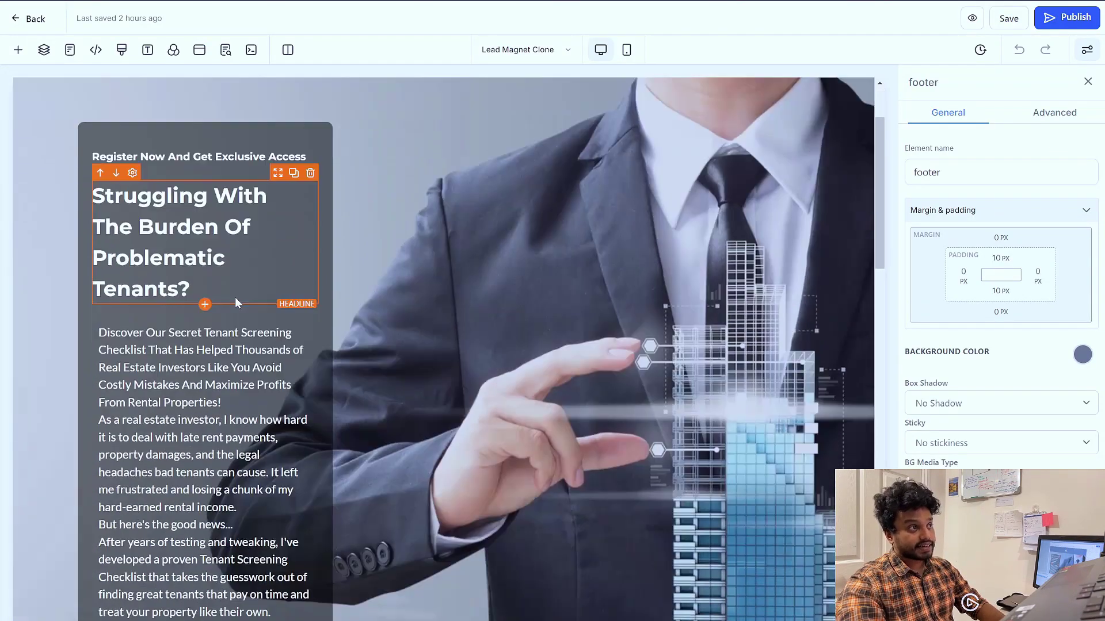
Step: Review the Lead Magnet page's content from the hero headline and paragraph through the checklist preview cards and the section below
{"action": "scroll", "coordinate": [235, 402], "scroll_direction": "down", "scroll_amount": 12}
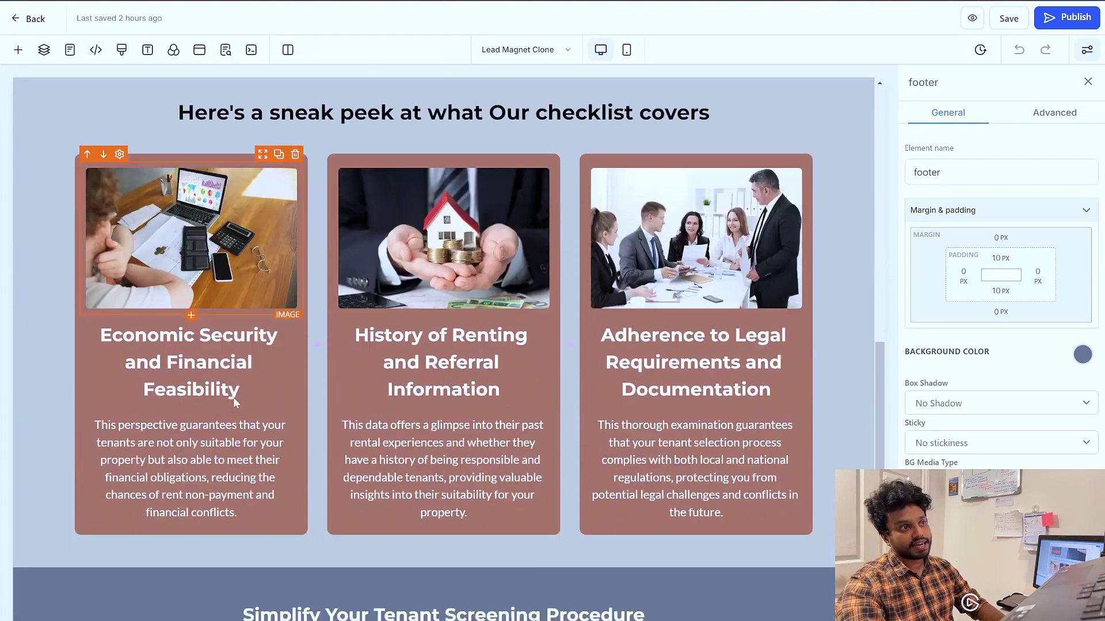
{"action": "scroll", "coordinate": [276, 397], "scroll_direction": "down", "scroll_amount": 5}
{"action": "scroll", "coordinate": [323, 398], "scroll_direction": "up", "scroll_amount": 10}
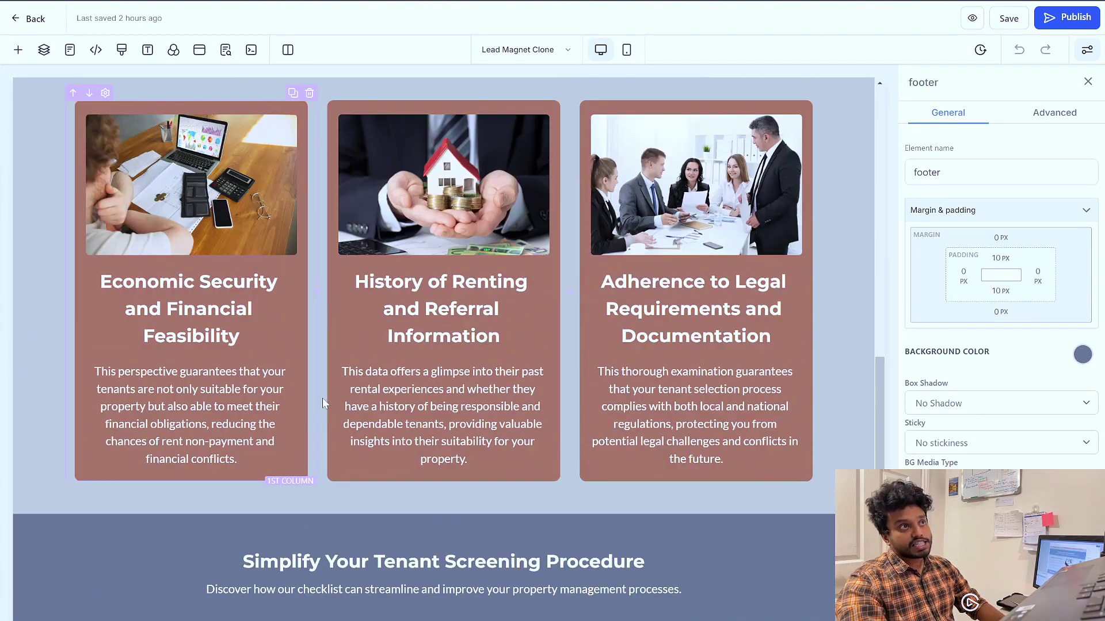
{"action": "scroll", "coordinate": [342, 385], "scroll_direction": "up", "scroll_amount": 8}
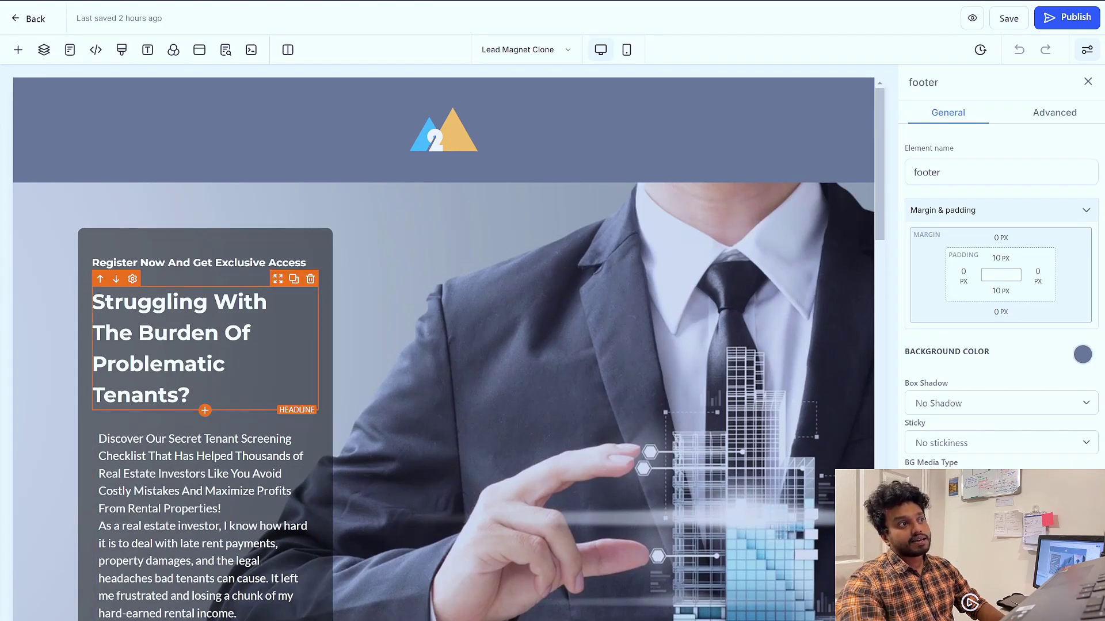
{"action": "scroll", "coordinate": [276, 397], "scroll_direction": "down", "scroll_amount": 1}
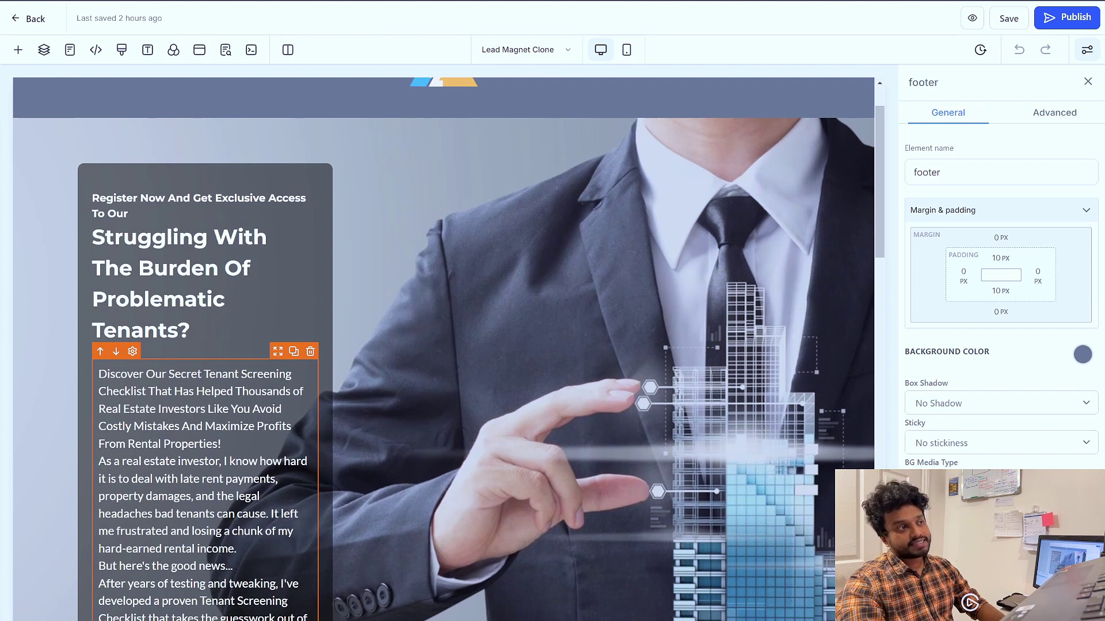
{"action": "scroll", "coordinate": [473, 412], "scroll_direction": "down", "scroll_amount": 4}
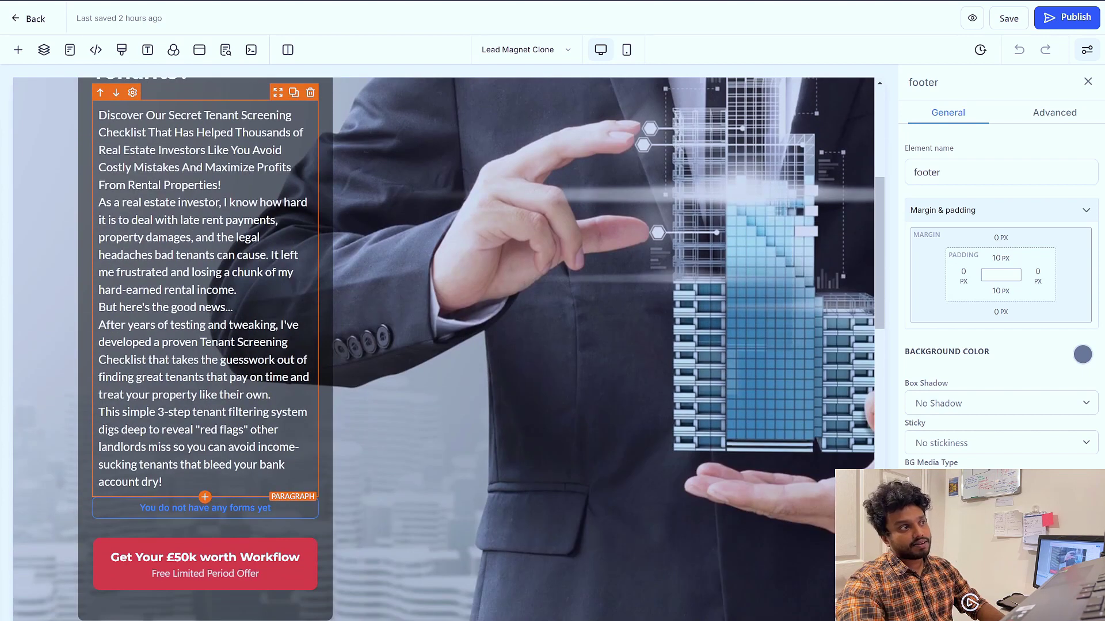
{"action": "scroll", "coordinate": [448, 427], "scroll_direction": "down", "scroll_amount": 7}
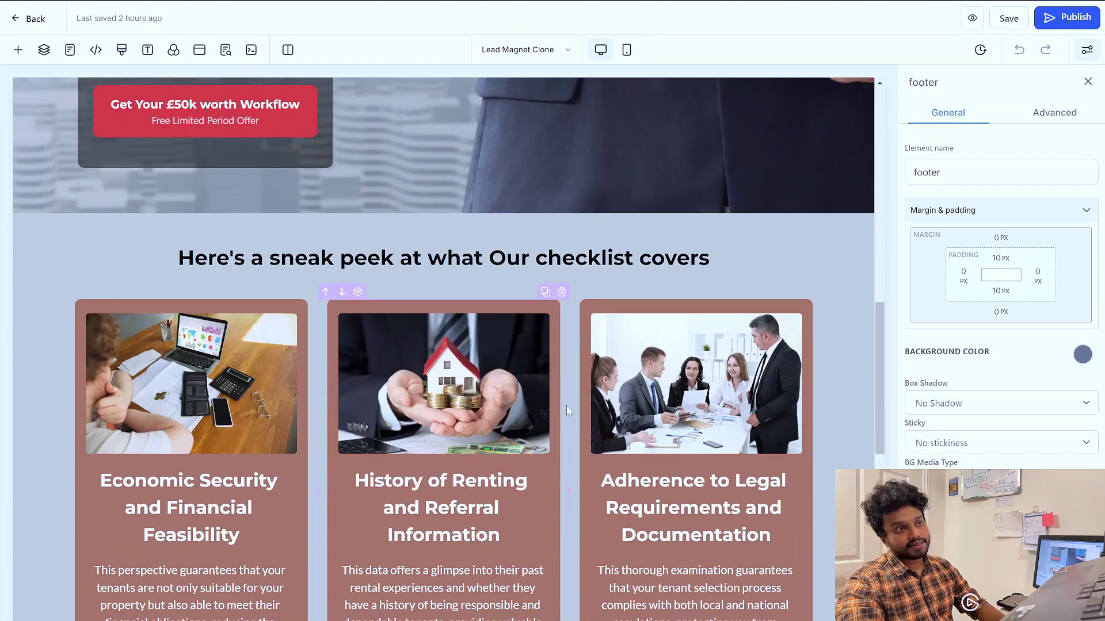
{"action": "scroll", "coordinate": [689, 377], "scroll_direction": "up", "scroll_amount": 6}
{"action": "scroll", "coordinate": [852, 336], "scroll_direction": "up", "scroll_amount": 1}
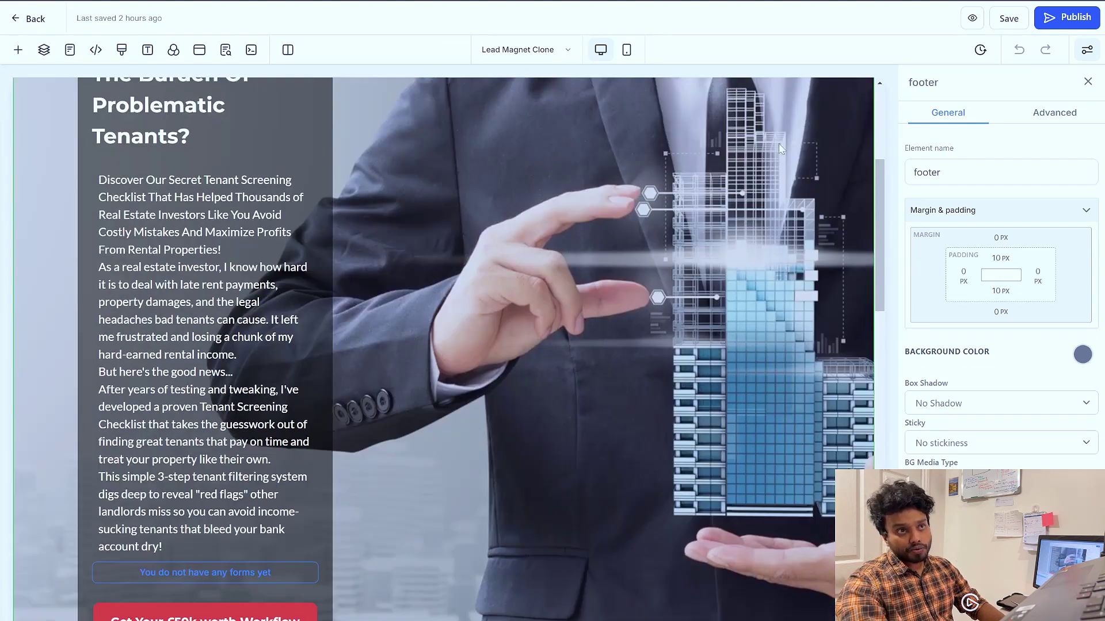
{"action": "scroll", "coordinate": [779, 143], "scroll_direction": "up", "scroll_amount": 5}
{"action": "scroll", "coordinate": [419, 285], "scroll_direction": "down", "scroll_amount": 12}
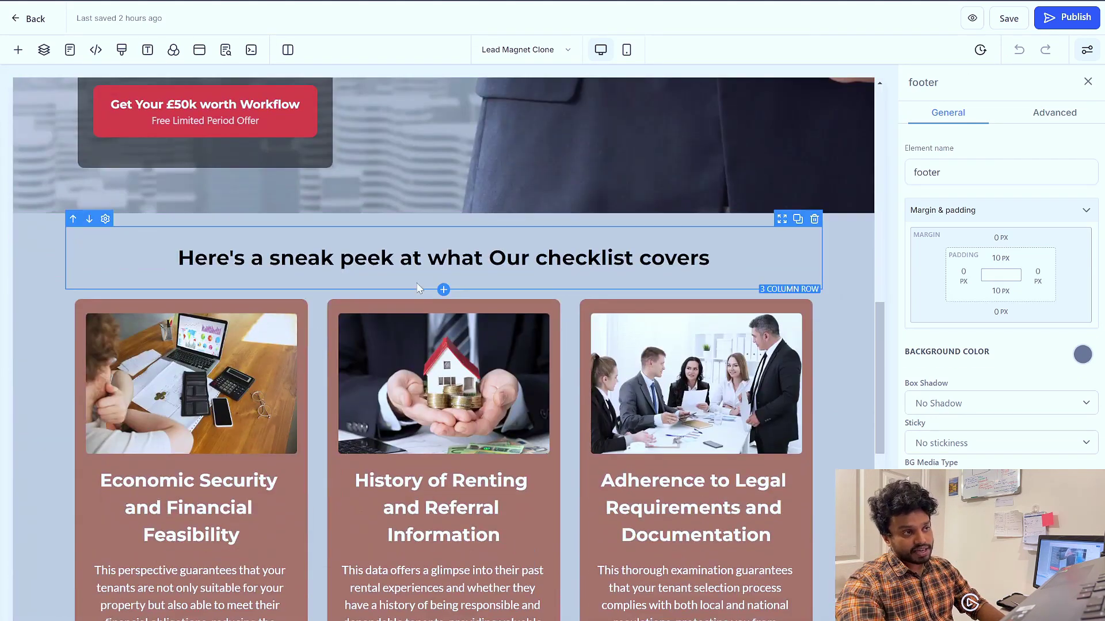
{"action": "scroll", "coordinate": [592, 181], "scroll_direction": "up", "scroll_amount": 10}
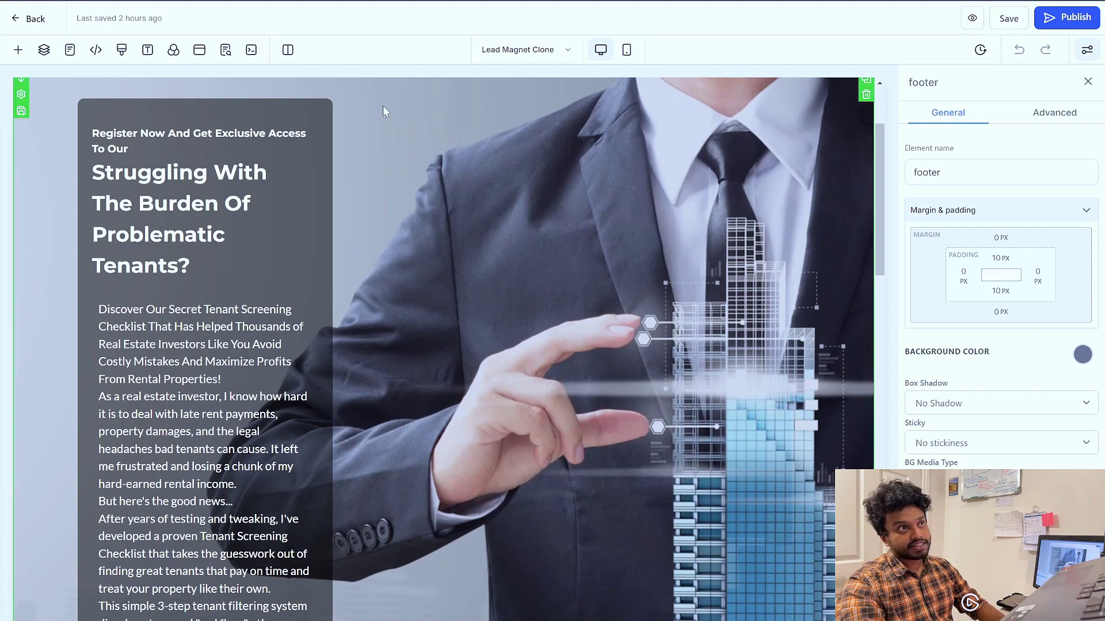
Step: Open the page's SEO meta data settings and locate the title setting
{"action": "left_click", "coordinate": [225, 51]}
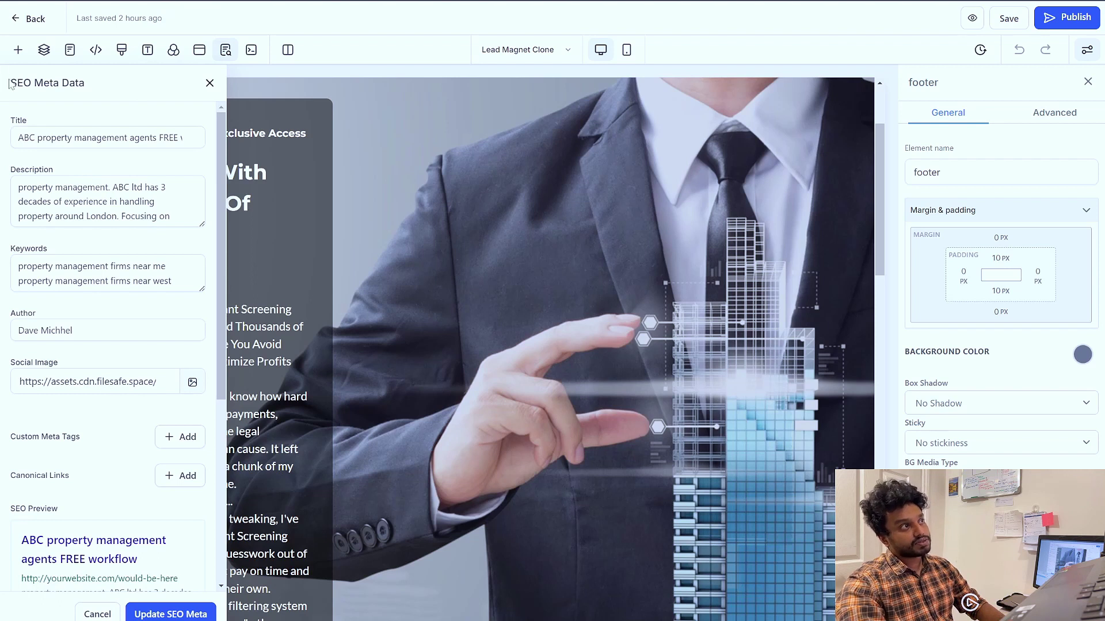
{"action": "left_click_drag", "start_coordinate": [9, 80], "coordinate": [91, 75]}
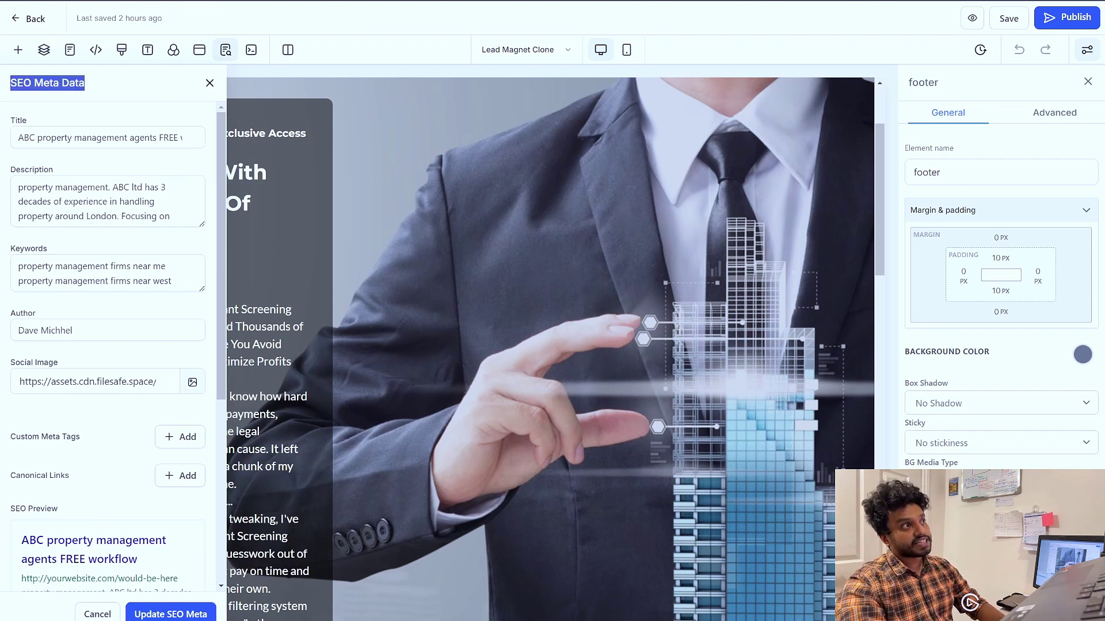
{"action": "mouse_move", "coordinate": [8, 121]}
{"action": "left_mouse_down"}
{"action": "mouse_move", "coordinate": [39, 121]}
{"action": "mouse_move", "coordinate": [28, 121]}
{"action": "left_mouse_up"}
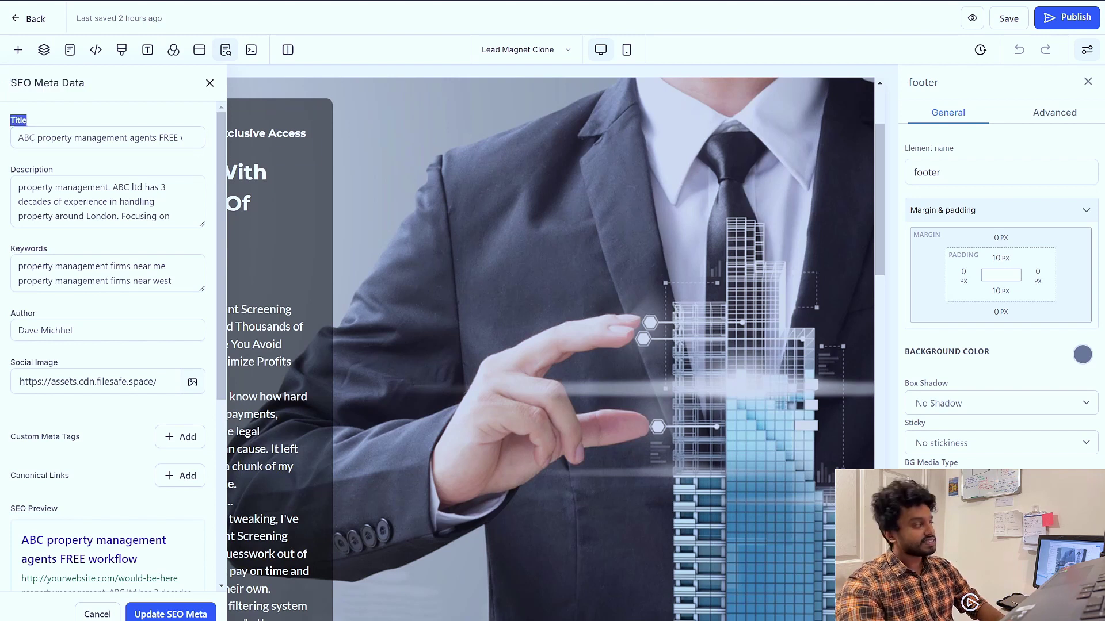
Step: Switch to the Entity SEO presentation in Google Slides and check the Title Tags slide's guidance against the page's SEO title
{"action": "key", "text": "alt+Tab"}
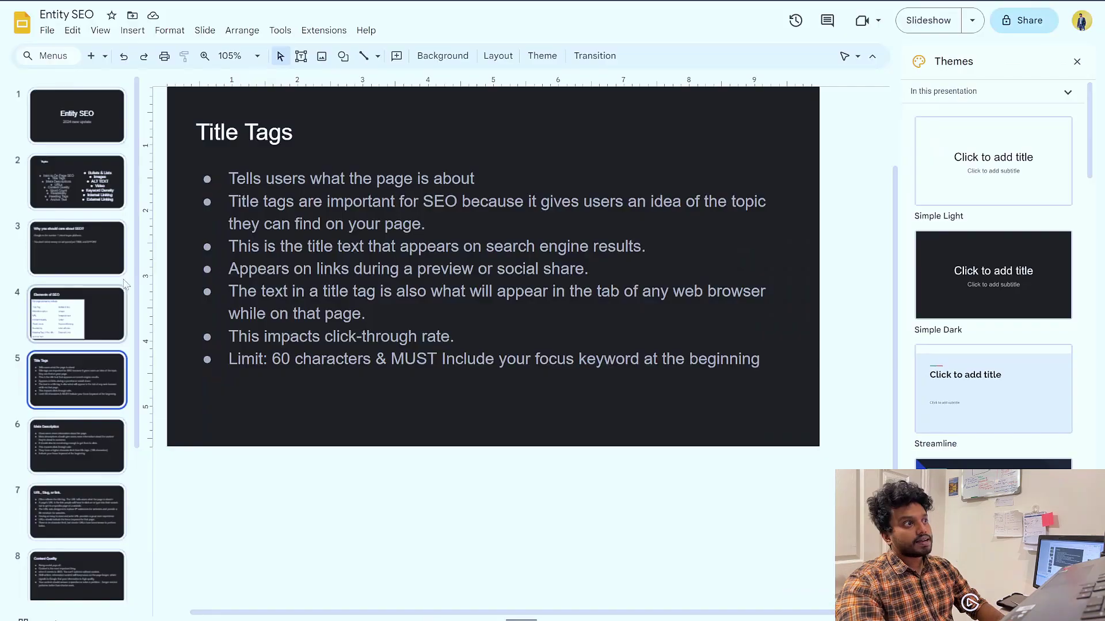
{"action": "left_click_drag", "start_coordinate": [679, 1], "coordinate": [957, 106]}
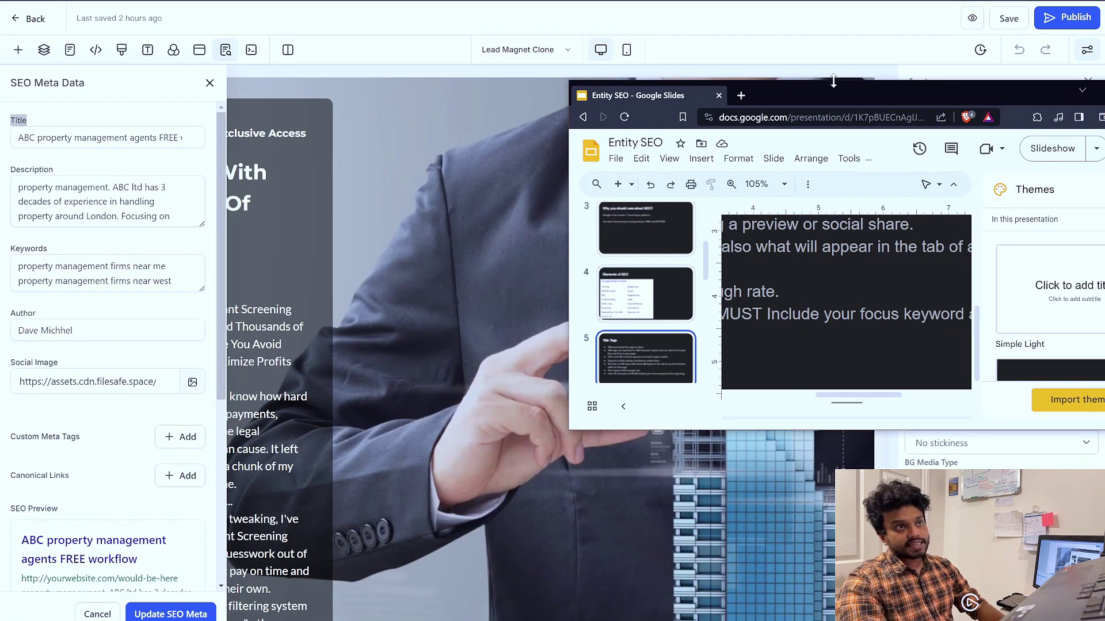
{"action": "double_click", "coordinate": [820, 99]}
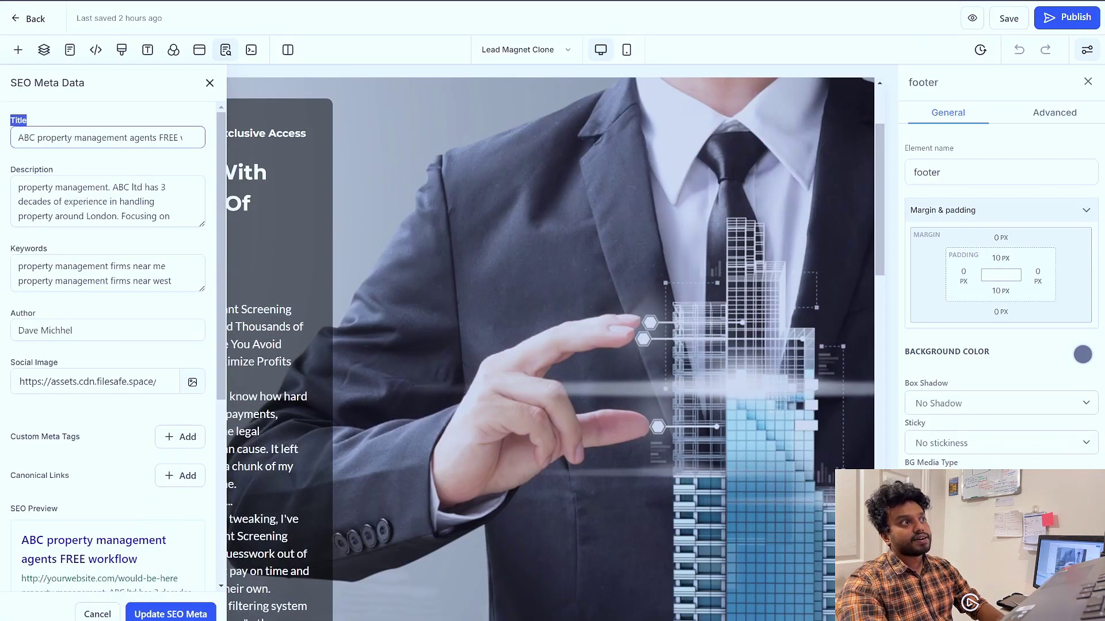
Step: Inspect the beginning of the page's SEO title, where the company name ABC precedes the property management keyword
{"action": "left_click", "coordinate": [38, 138]}
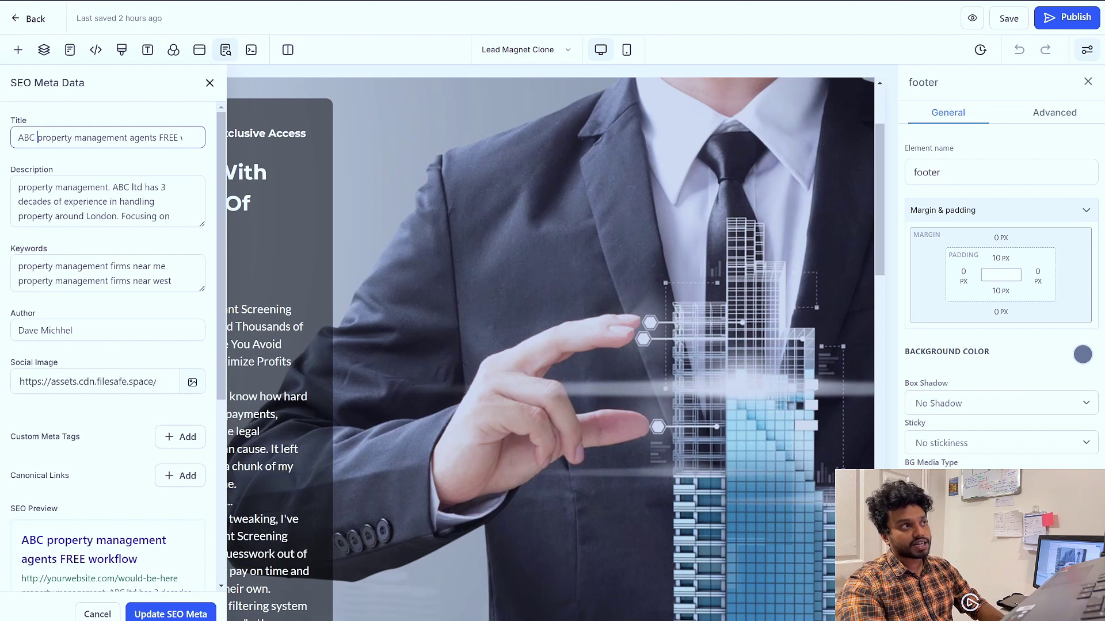
{"action": "left_click_drag", "start_coordinate": [37, 138], "coordinate": [35, 137]}
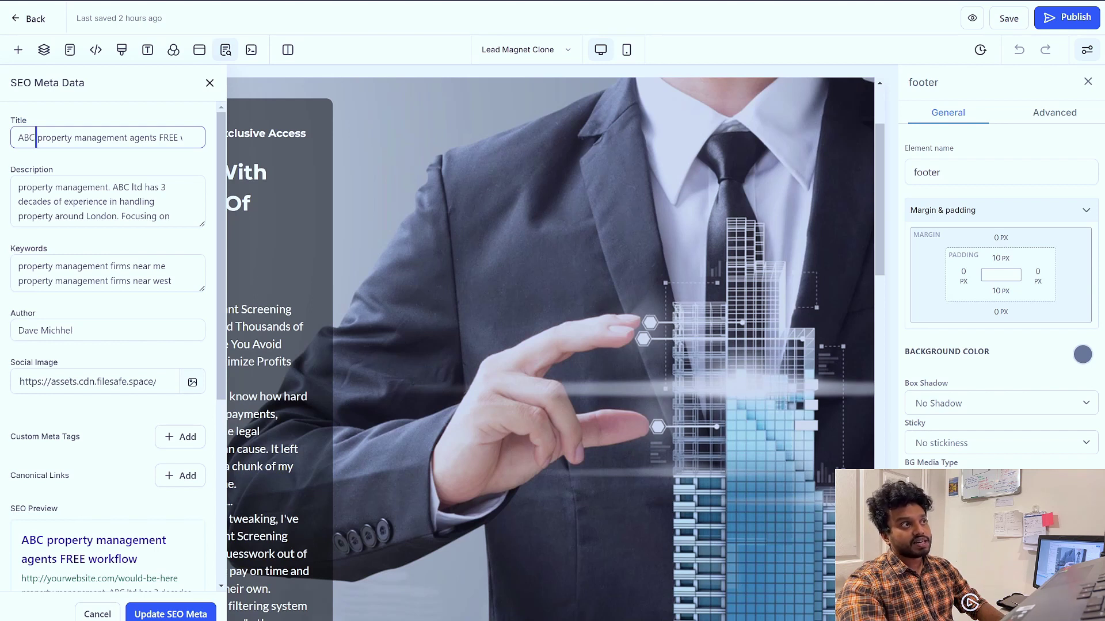
{"action": "left_click", "coordinate": [23, 137]}
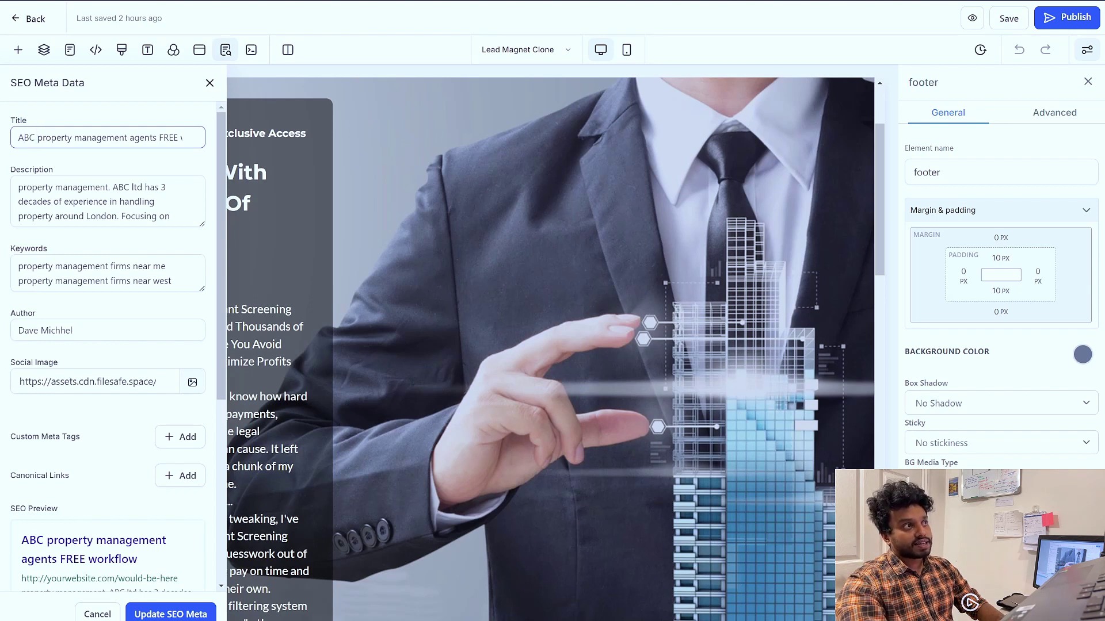
Step: Compare the company name ABC with the keyword "property management agents" in the SEO title, and switch to the Google search results in Chrome
{"action": "left_click_drag", "start_coordinate": [35, 138], "coordinate": [18, 138]}
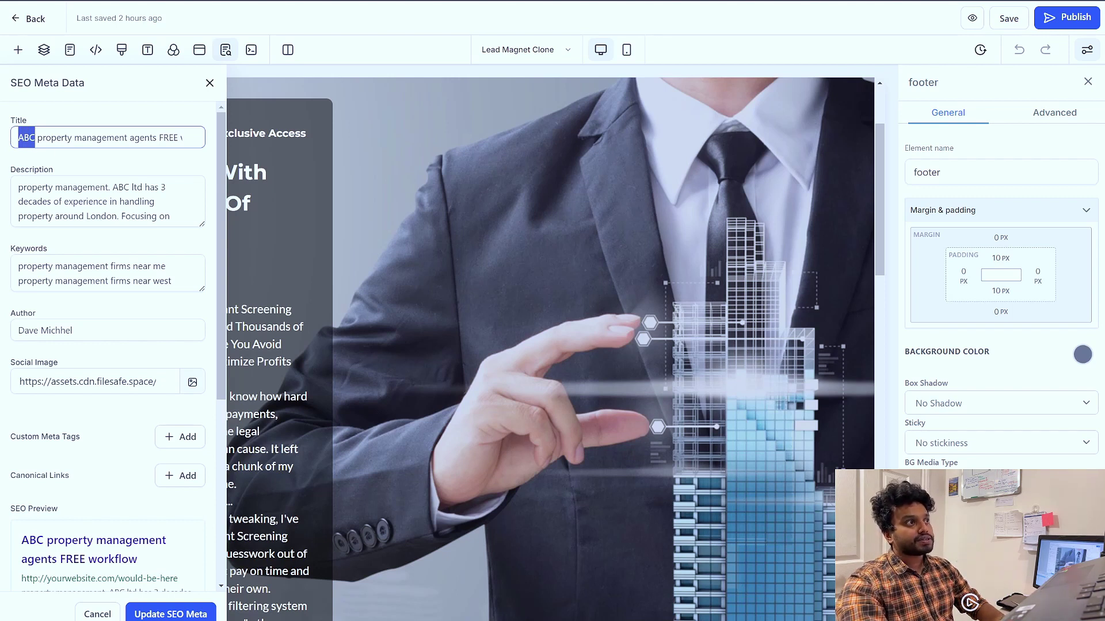
{"action": "left_click_drag", "start_coordinate": [37, 137], "coordinate": [152, 138]}
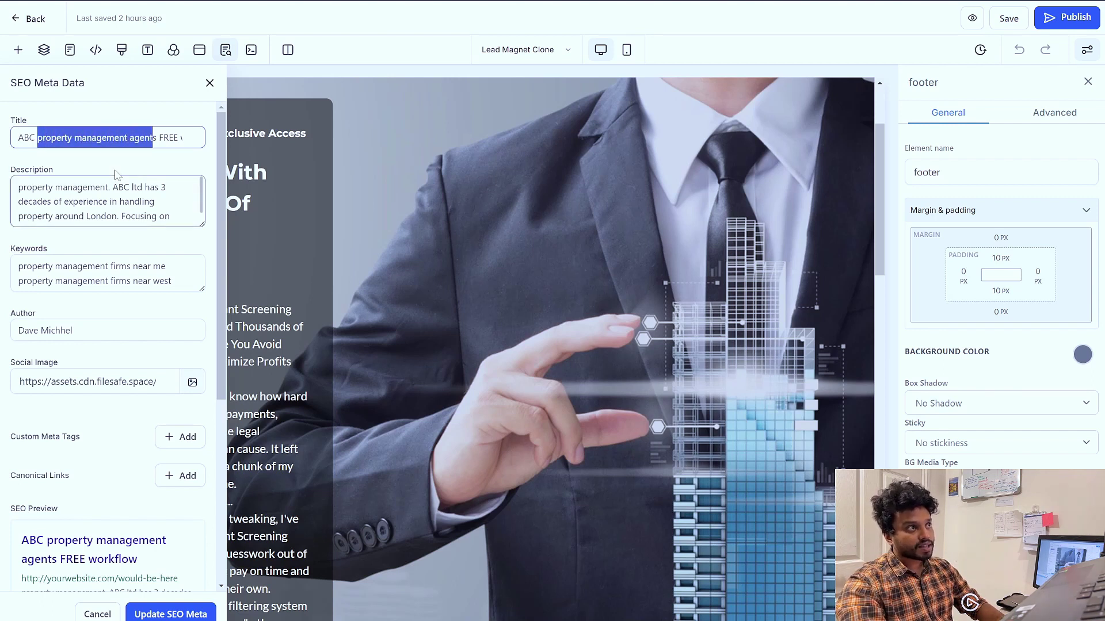
{"action": "key", "text": "alt+Tab"}
{"action": "key", "text": "Tab"}
{"action": "key", "text": "Tab"}
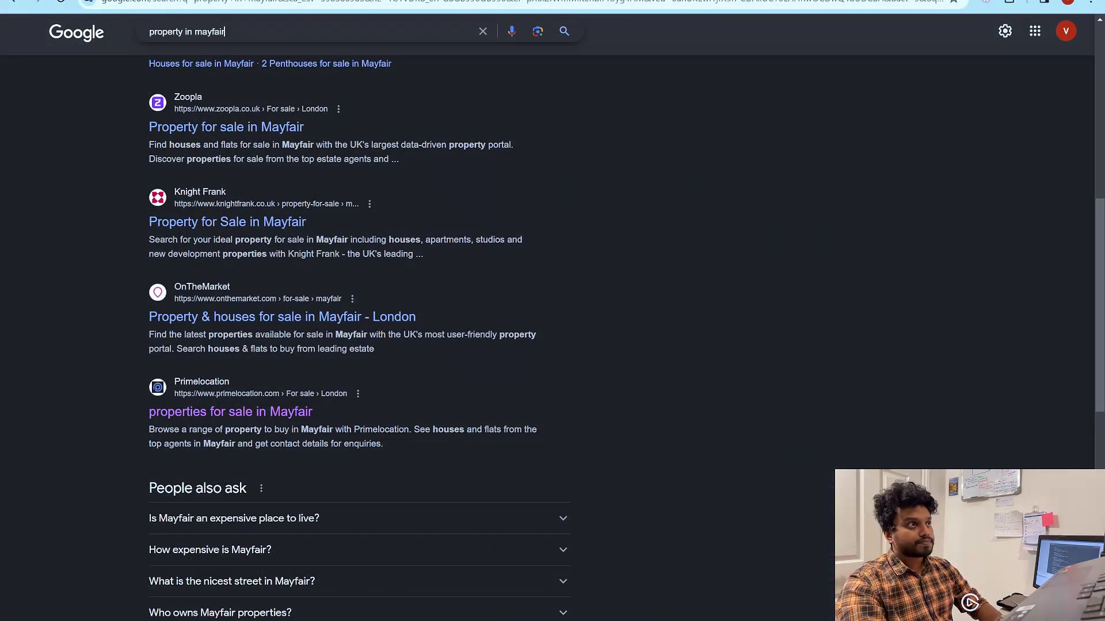
Step: Search Google for "property managment agents" in place of the Mayfair property query
{"action": "double_click", "coordinate": [223, 32]}
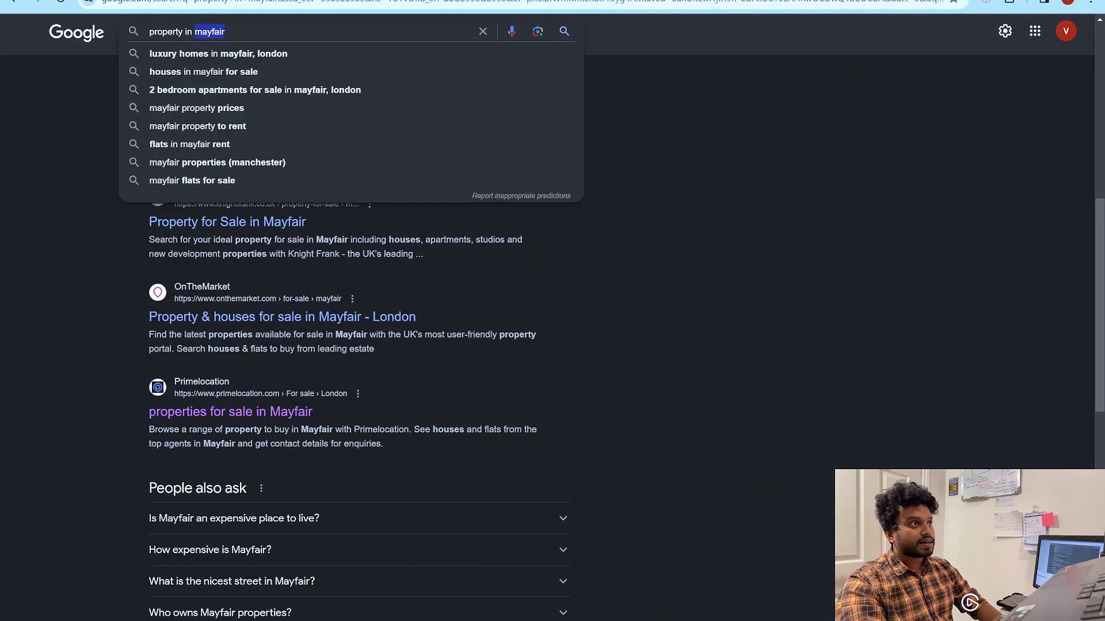
{"action": "key", "text": "BackSpace"}
{"action": "key", "text": "BackSpace"}
{"action": "key", "text": "BackSpace"}
{"action": "key", "text": "BackSpace"}
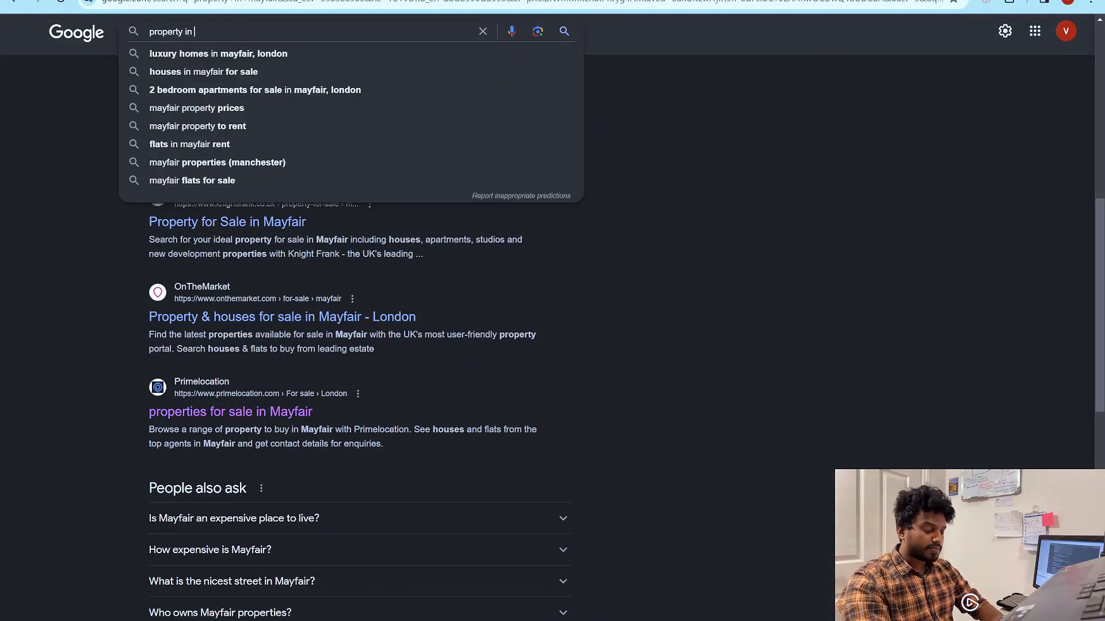
{"action": "type", "text": "managment agents"}
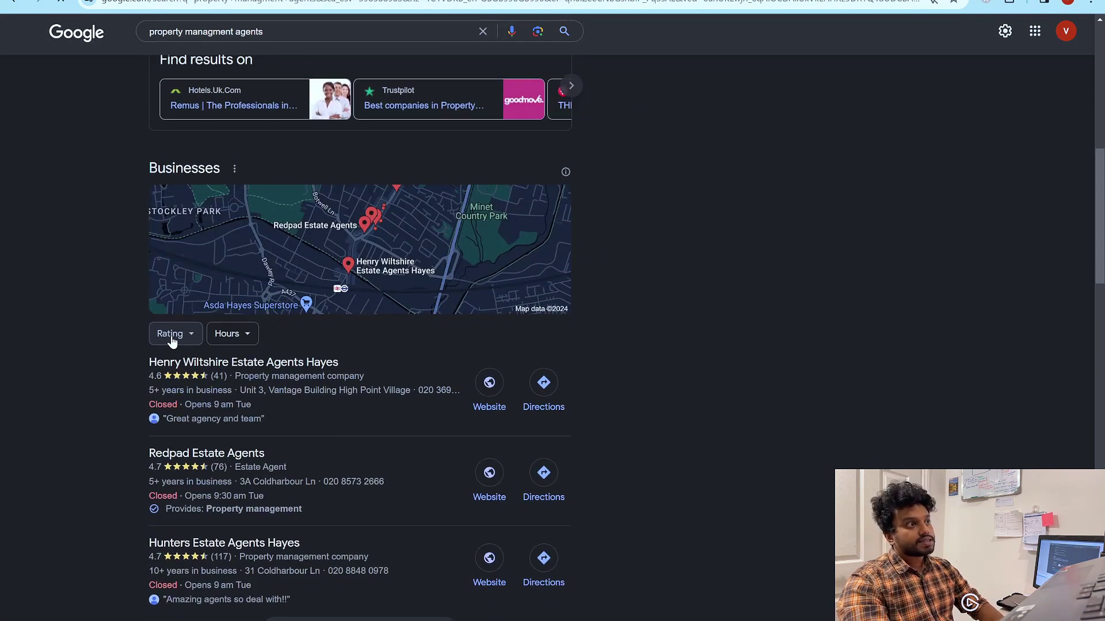
Step: Examine the titles of the organic results for keyword placement, starting with the simpleea.com listing
{"action": "scroll", "coordinate": [171, 340], "scroll_direction": "down", "scroll_amount": 9}
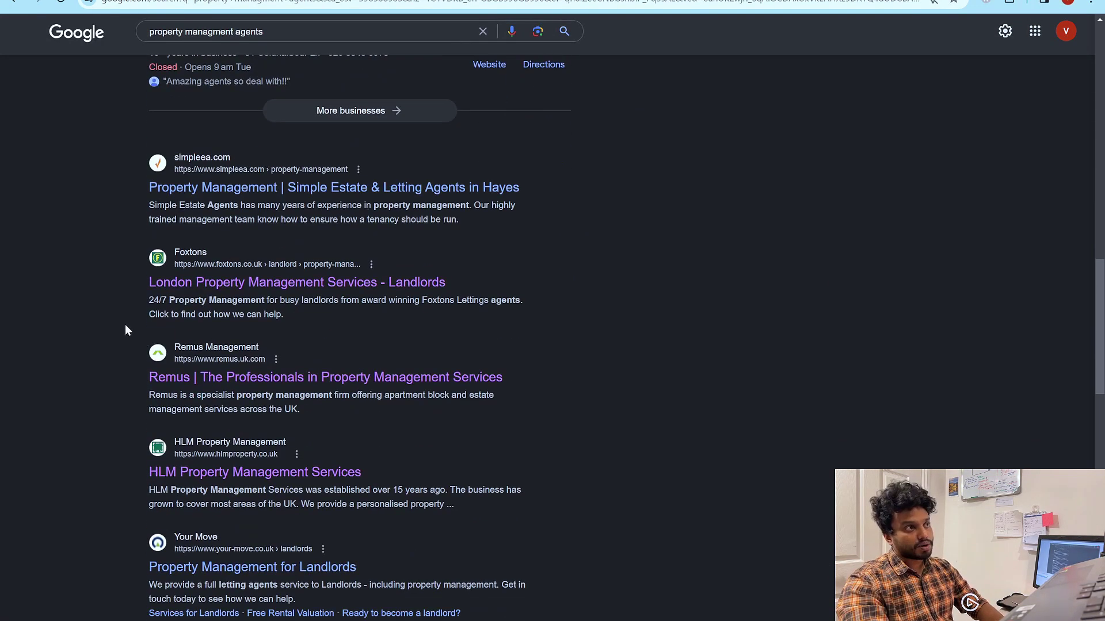
{"action": "left_click_drag", "start_coordinate": [126, 183], "coordinate": [540, 205]}
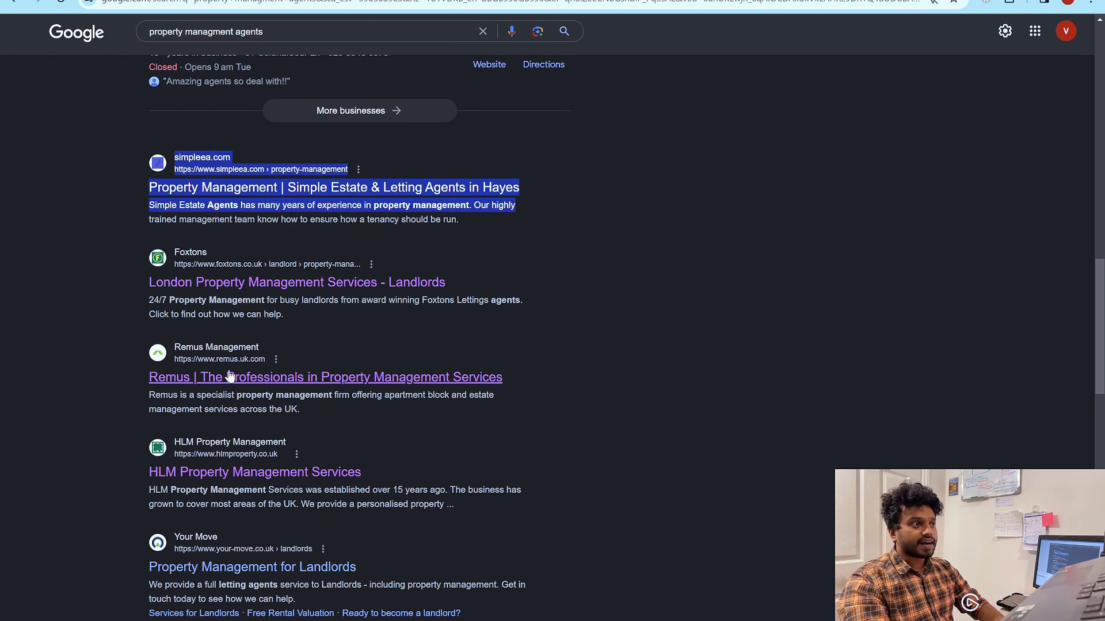
{"action": "scroll", "coordinate": [40, 348], "scroll_direction": "down", "scroll_amount": 2}
{"action": "scroll", "coordinate": [146, 296], "scroll_direction": "up", "scroll_amount": 1}
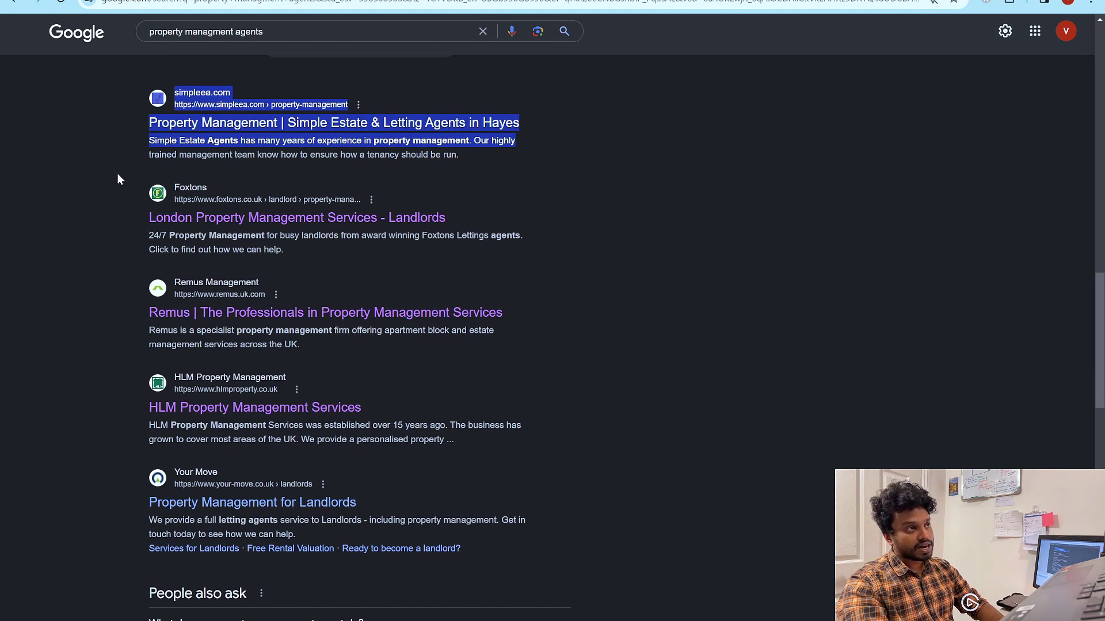
Step: Examine the sponsored Bark.com result and the local business listings for the property management query
{"action": "scroll", "coordinate": [108, 167], "scroll_direction": "up", "scroll_amount": 12}
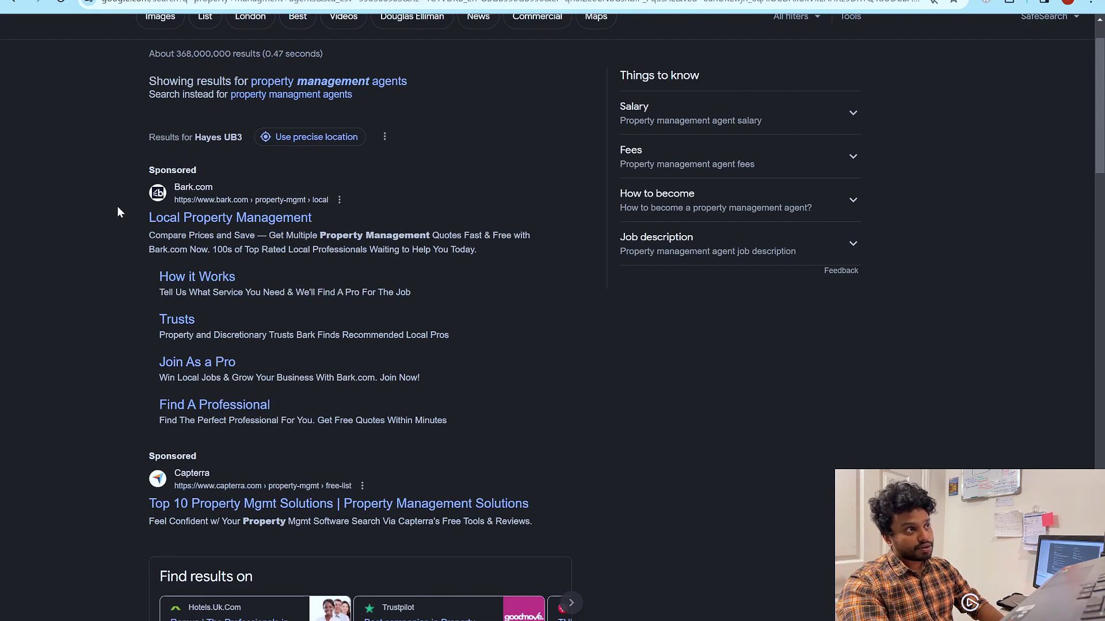
{"action": "left_click_drag", "start_coordinate": [117, 212], "coordinate": [333, 224]}
{"action": "left_click_drag", "start_coordinate": [133, 164], "coordinate": [238, 155]}
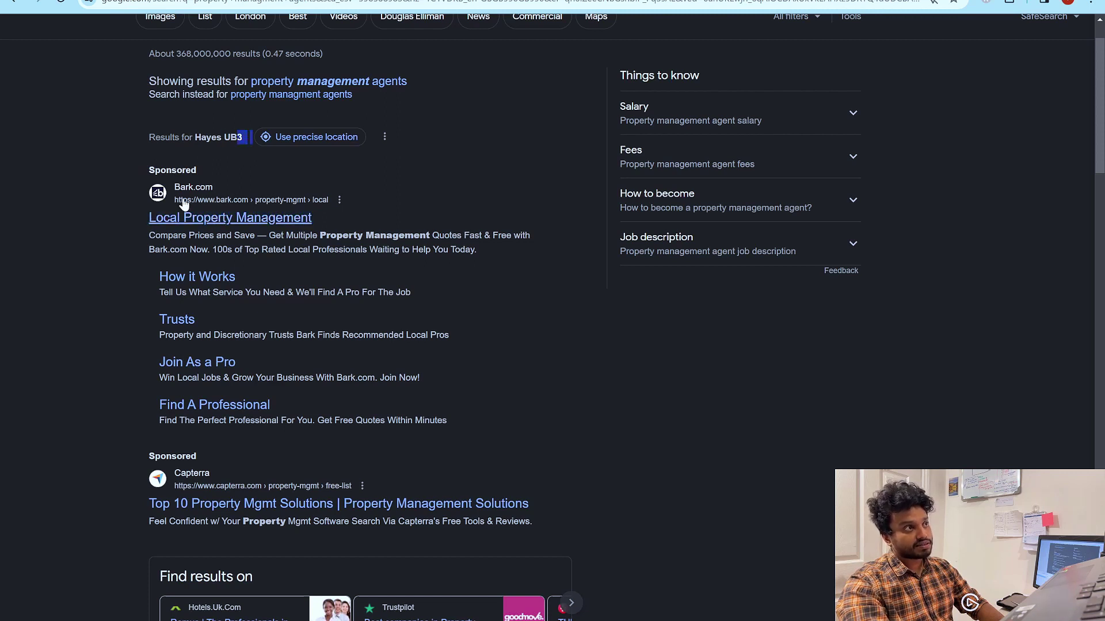
{"action": "scroll", "coordinate": [188, 375], "scroll_direction": "down", "scroll_amount": 15}
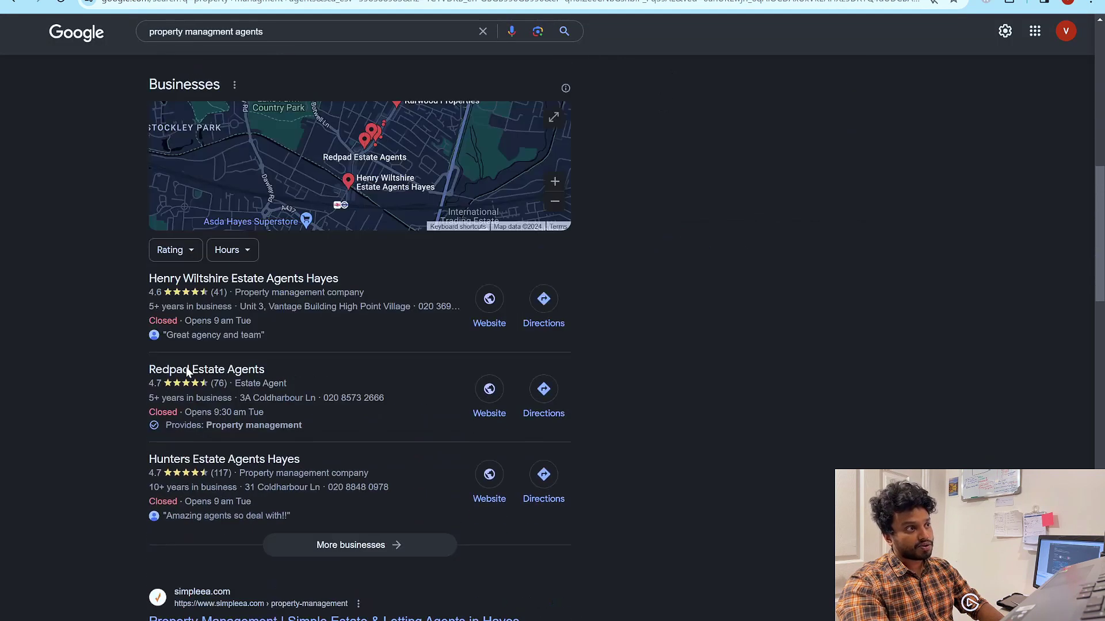
{"action": "scroll", "coordinate": [150, 339], "scroll_direction": "up", "scroll_amount": 3}
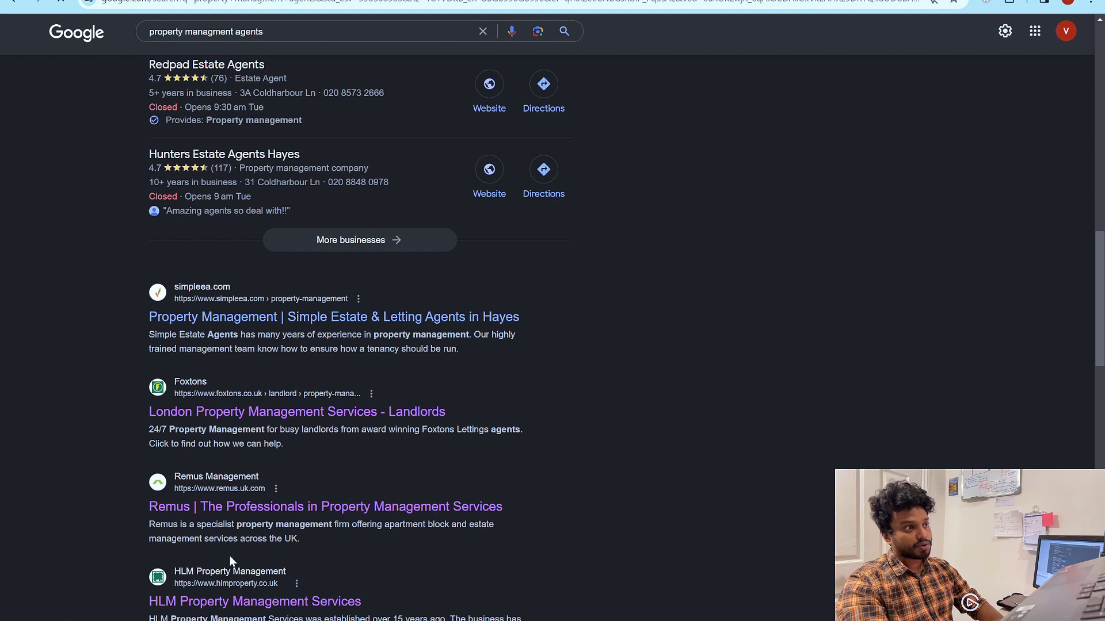
Step: Visit the HLM Property Management website from its organic result, return to the results and inspect that result's title
{"action": "scroll", "coordinate": [230, 556], "scroll_direction": "down", "scroll_amount": 5}
{"action": "left_click", "coordinate": [152, 279]}
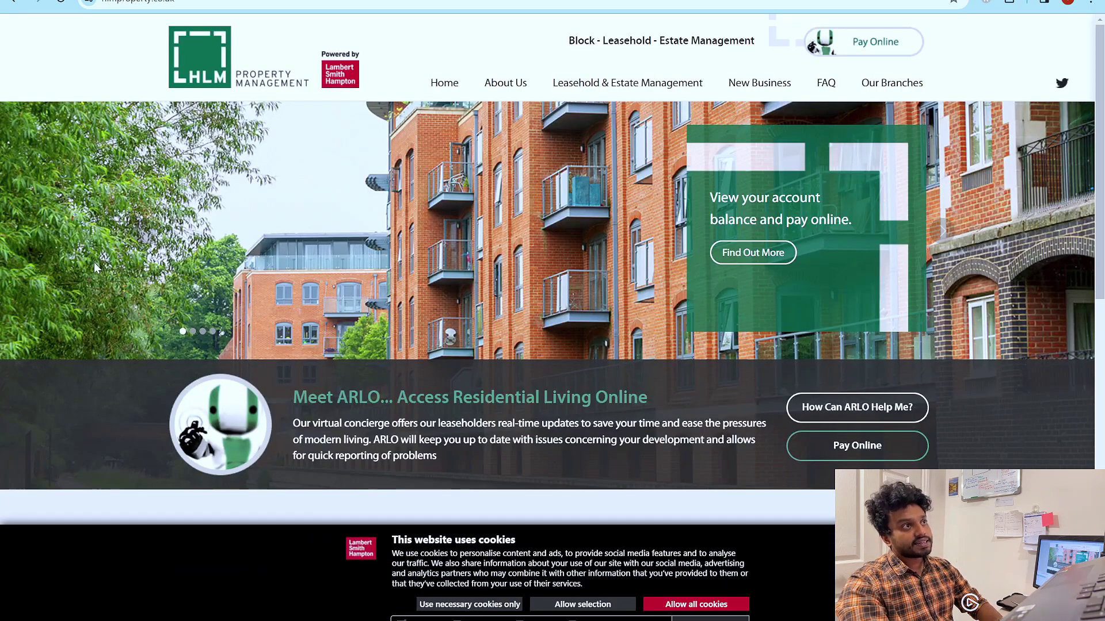
{"action": "key", "text": "alt+Left"}
{"action": "left_click_drag", "start_coordinate": [133, 281], "coordinate": [370, 286]}
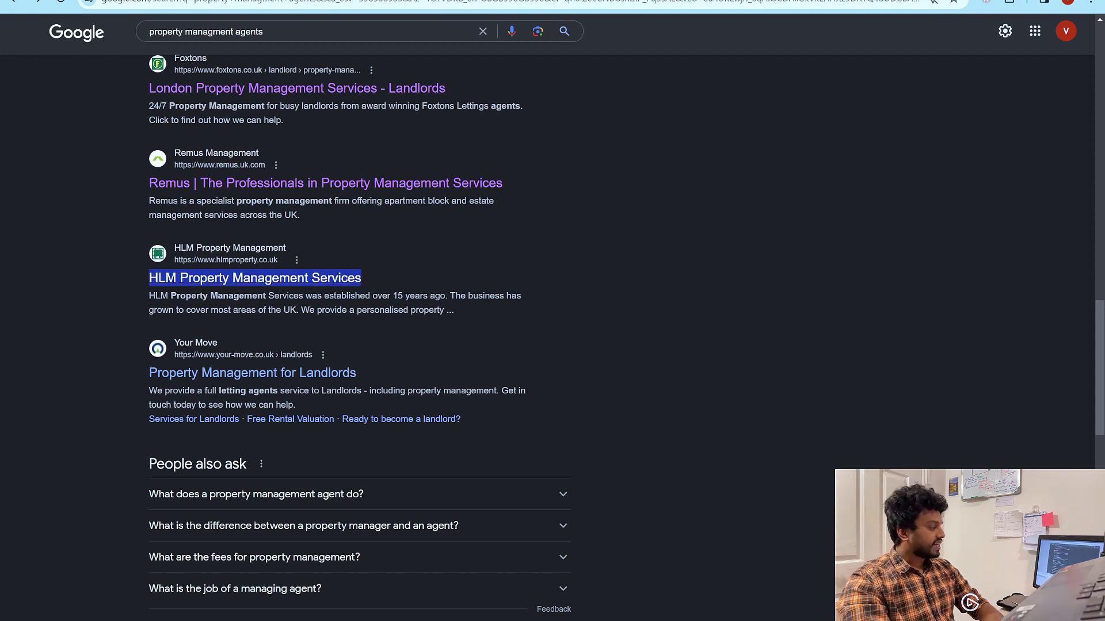
Step: Switch to the Entity SEO presentation in Google Slides and review the Meta Description slide, undoing any accidental move of its title
{"action": "key", "text": "alt+Tab"}
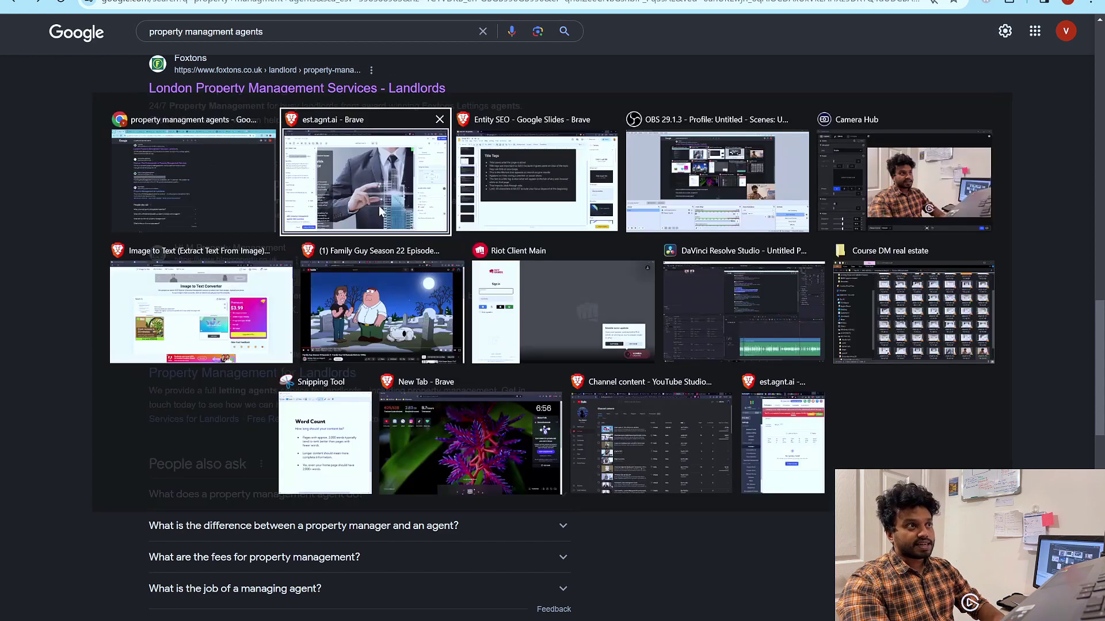
{"action": "key", "text": "alt+Tab"}
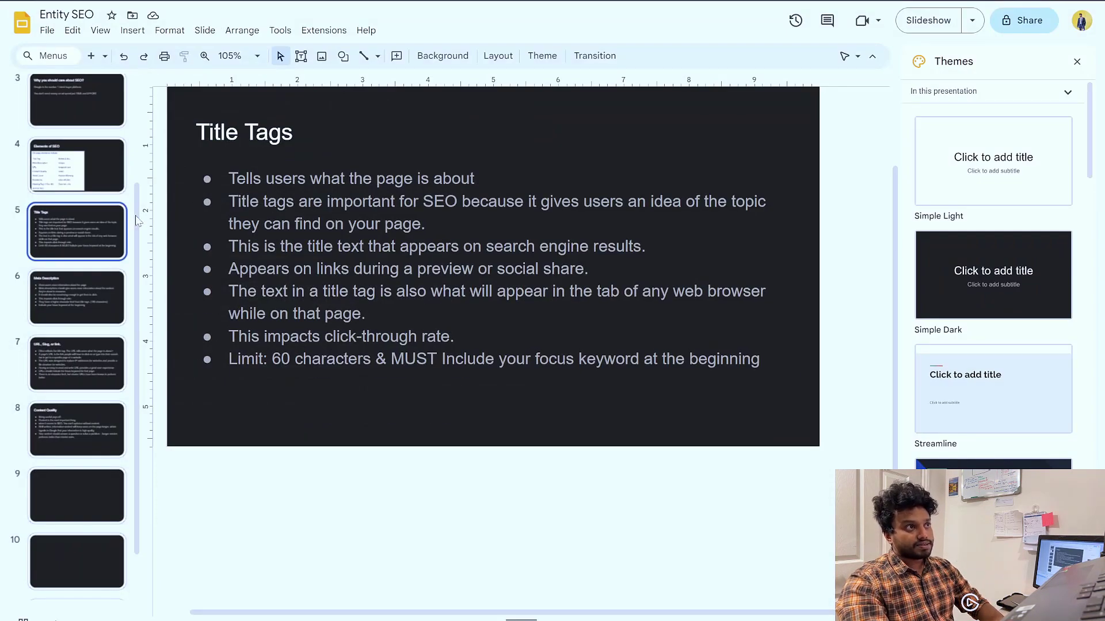
{"action": "key", "text": "Down"}
{"action": "left_click_drag", "start_coordinate": [193, 129], "coordinate": [378, 130]}
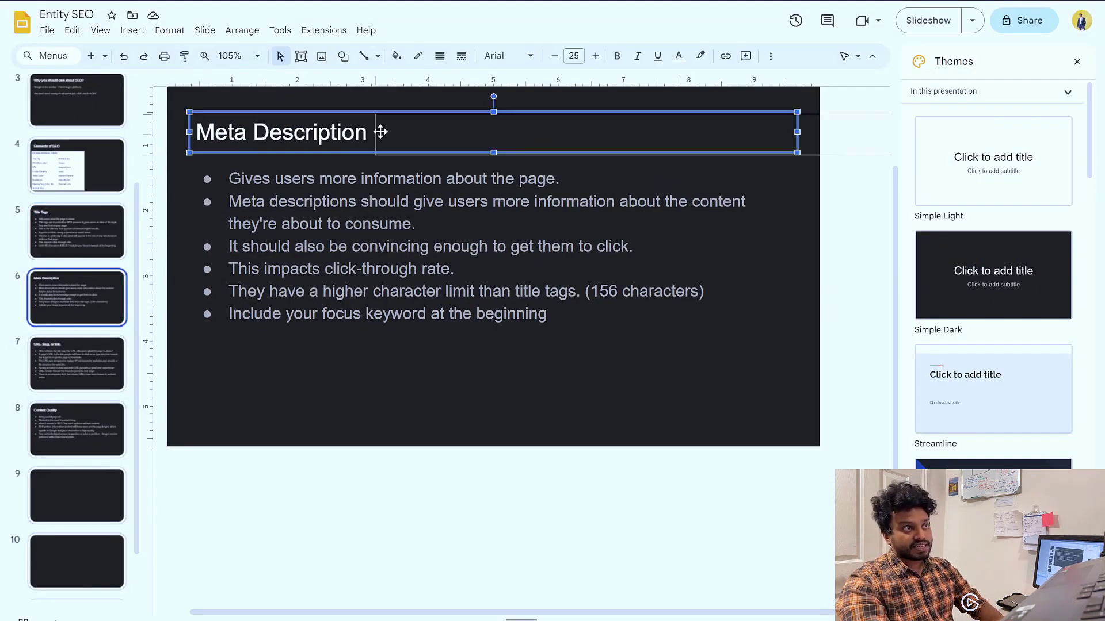
{"action": "key", "text": "ctrl+z"}
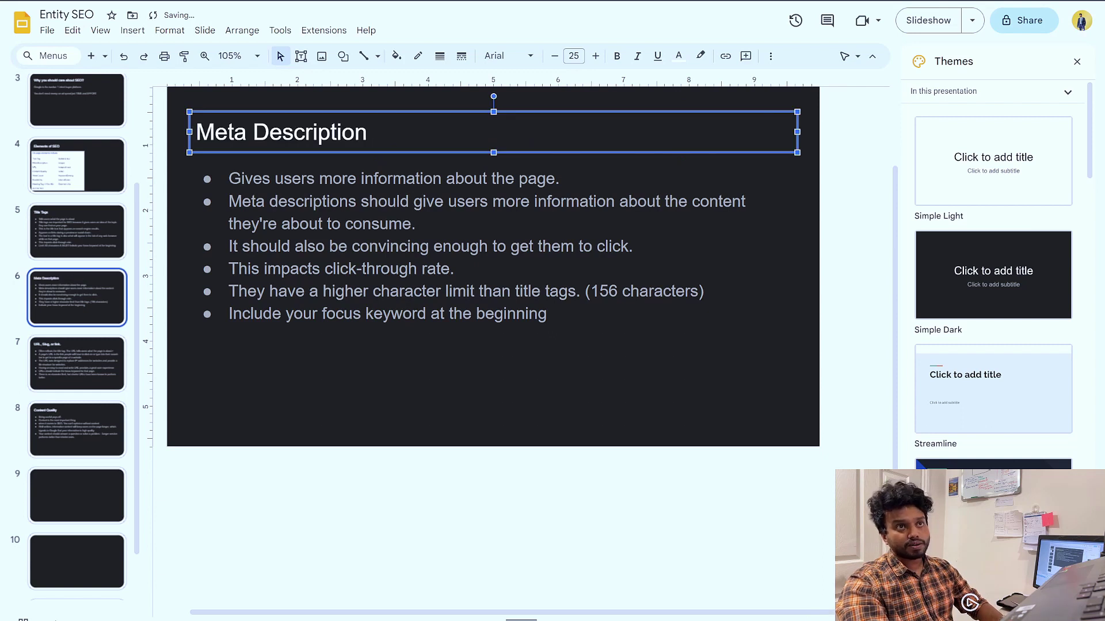
Step: Switch back to the Google results and compare HLM Property Management's description and title with its website's browser tab title
{"action": "key", "text": "alt+Tab"}
{"action": "left_click_drag", "start_coordinate": [127, 302], "coordinate": [492, 307]}
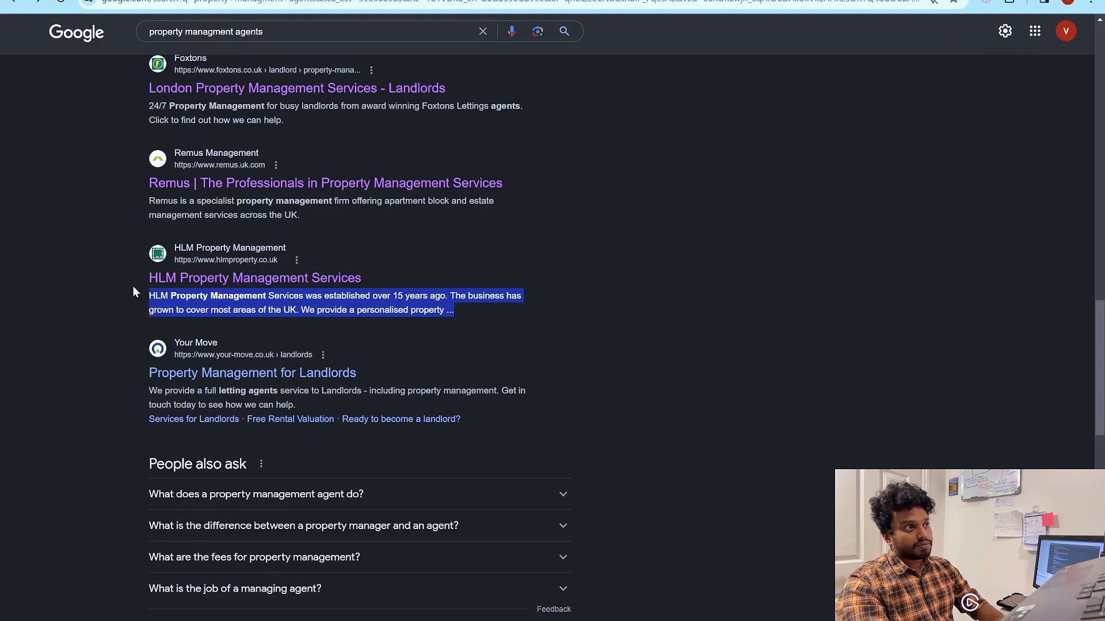
{"action": "left_click_drag", "start_coordinate": [140, 276], "coordinate": [371, 282]}
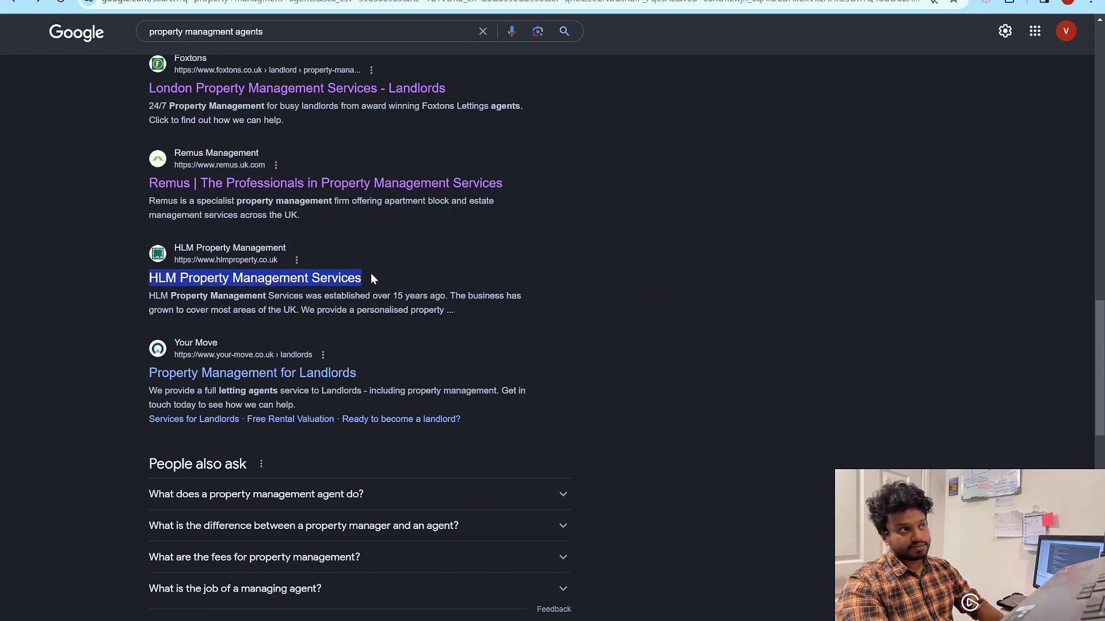
{"action": "left_click", "coordinate": [228, 286]}
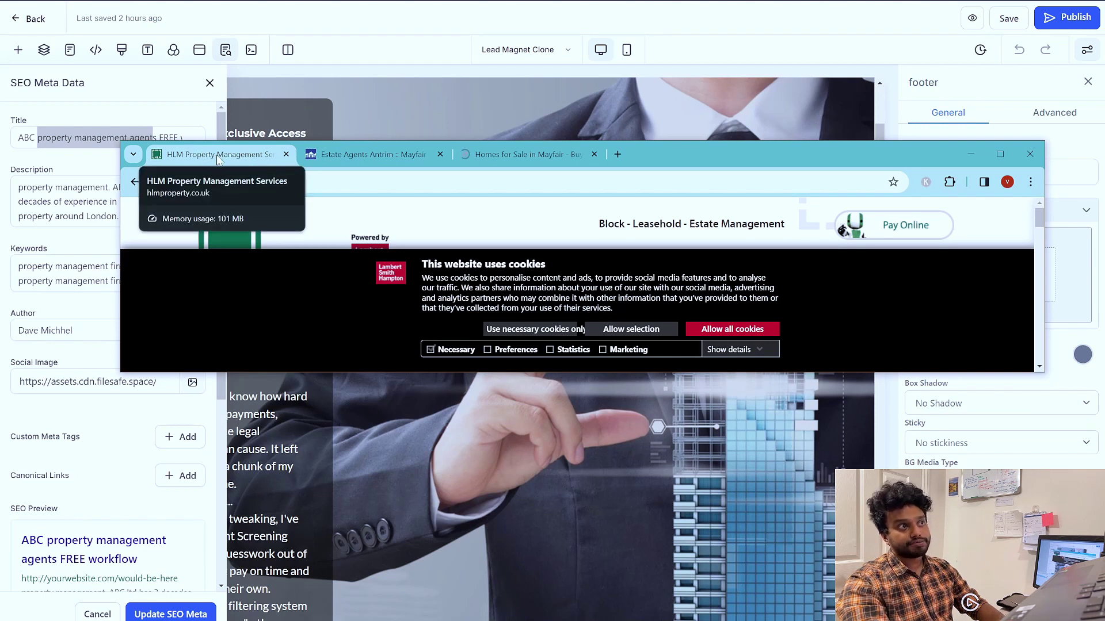
{"action": "left_click", "coordinate": [135, 182]}
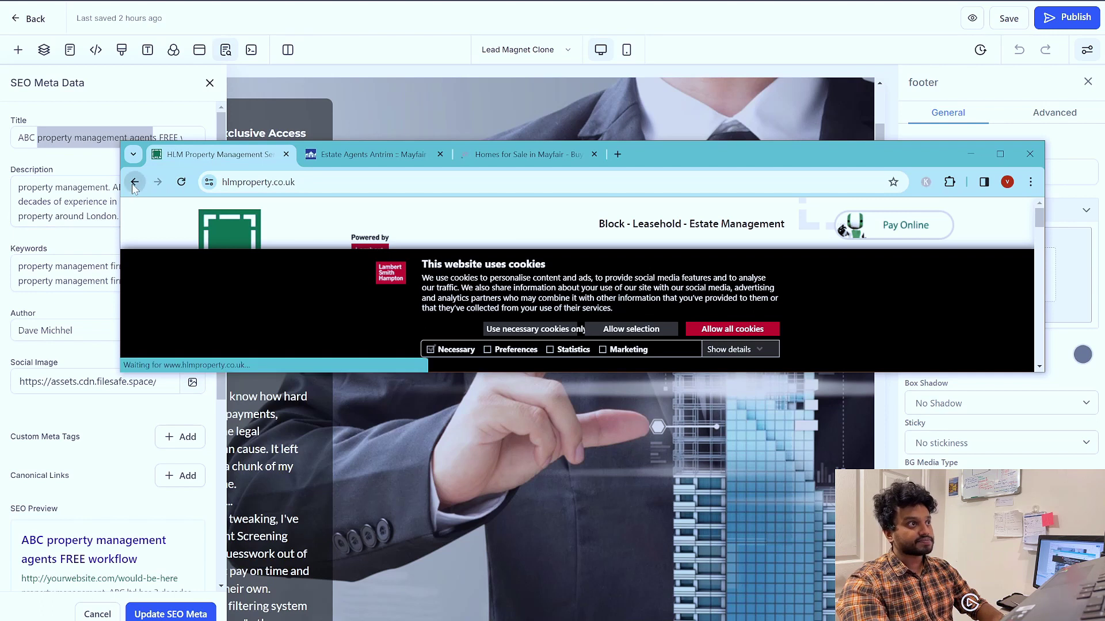
Step: Inspect the meta description of the Foxtons result and continue on to the HLM Property Management result
{"action": "scroll", "coordinate": [497, 288], "scroll_direction": "down", "scroll_amount": 1}
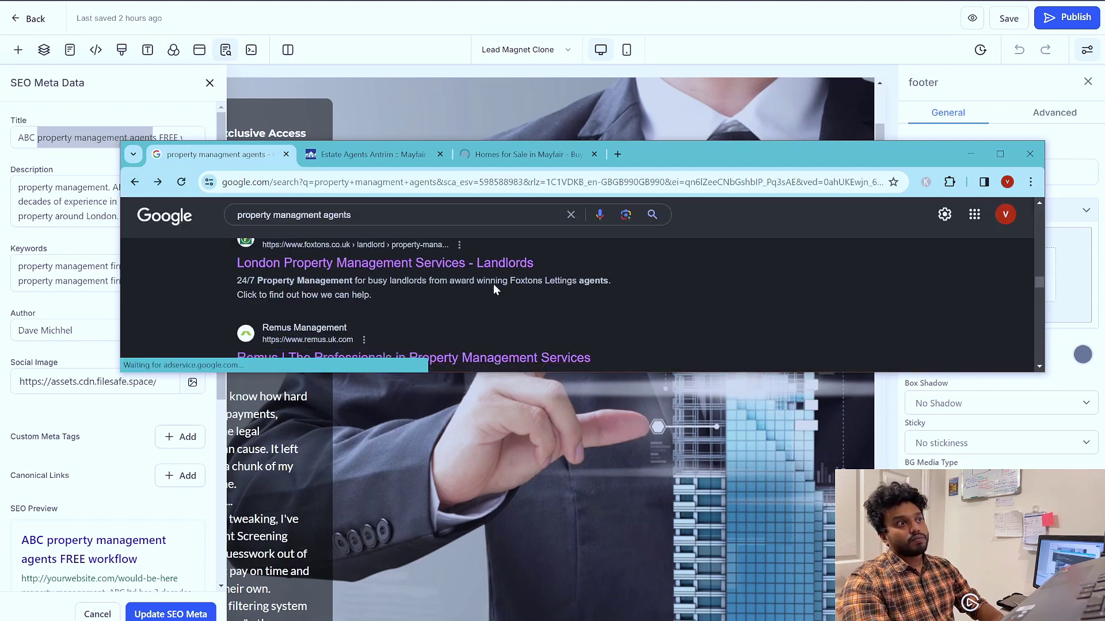
{"action": "scroll", "coordinate": [284, 286], "scroll_direction": "up", "scroll_amount": 1}
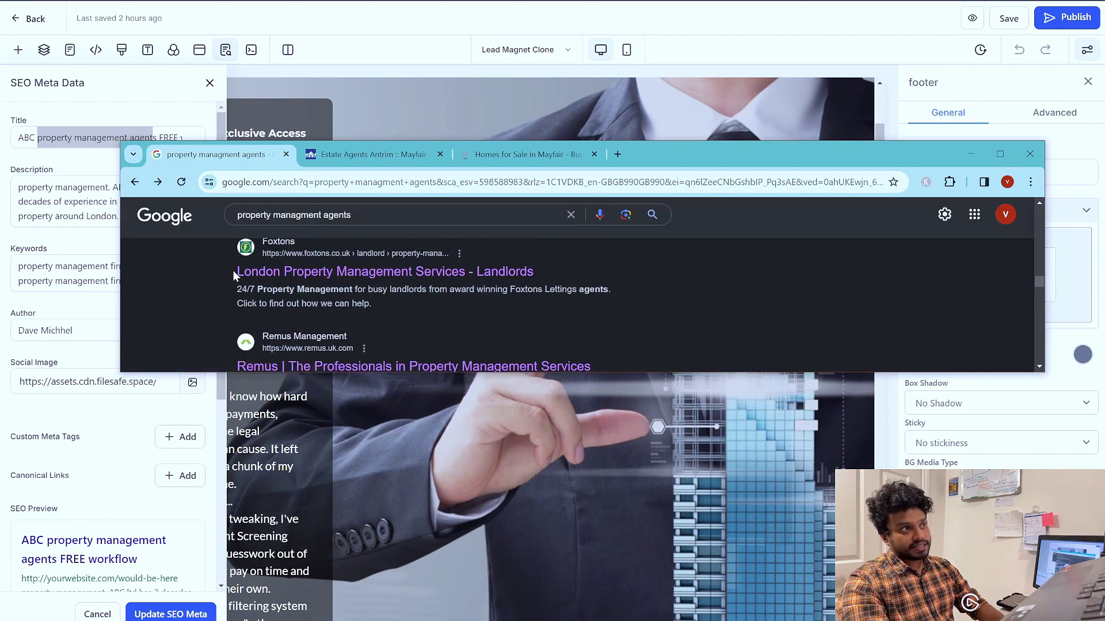
{"action": "left_click_drag", "start_coordinate": [235, 278], "coordinate": [379, 309]}
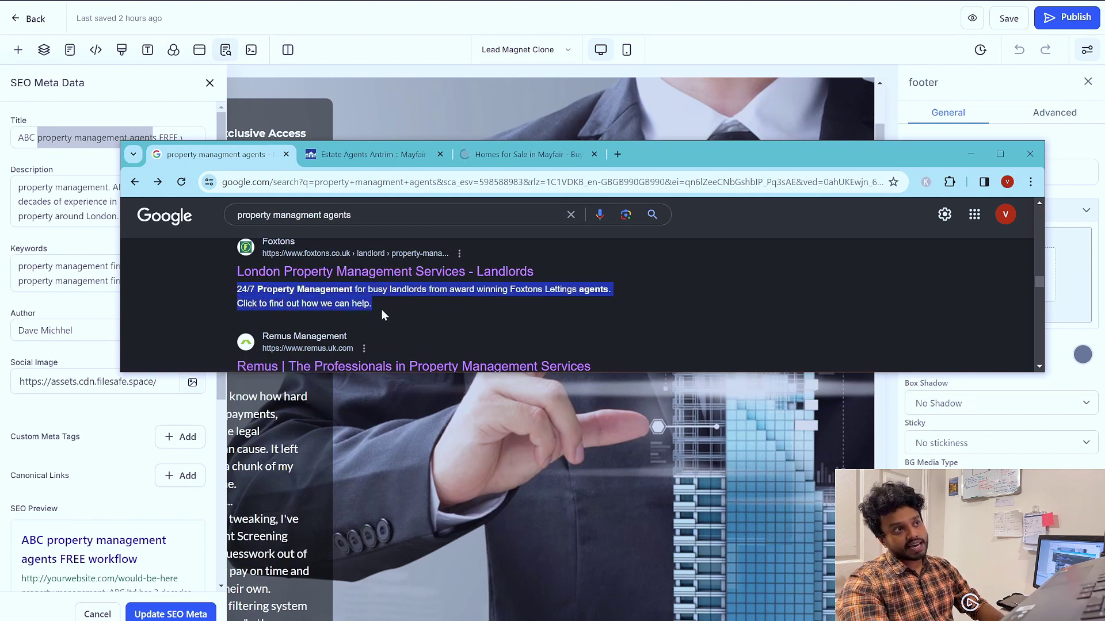
{"action": "scroll", "coordinate": [385, 315], "scroll_direction": "down", "scroll_amount": 2}
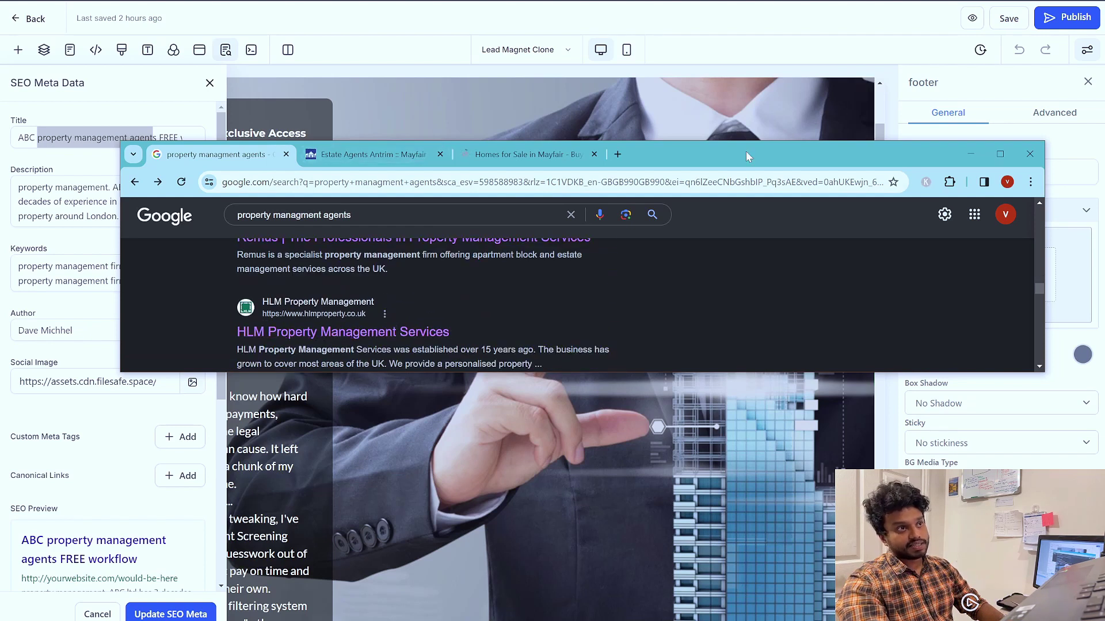
Step: Maximize the browser window and review the "People also ask" questions and the surrounding search listings
{"action": "double_click", "coordinate": [719, 156]}
{"action": "scroll", "coordinate": [403, 288], "scroll_direction": "down", "scroll_amount": 3}
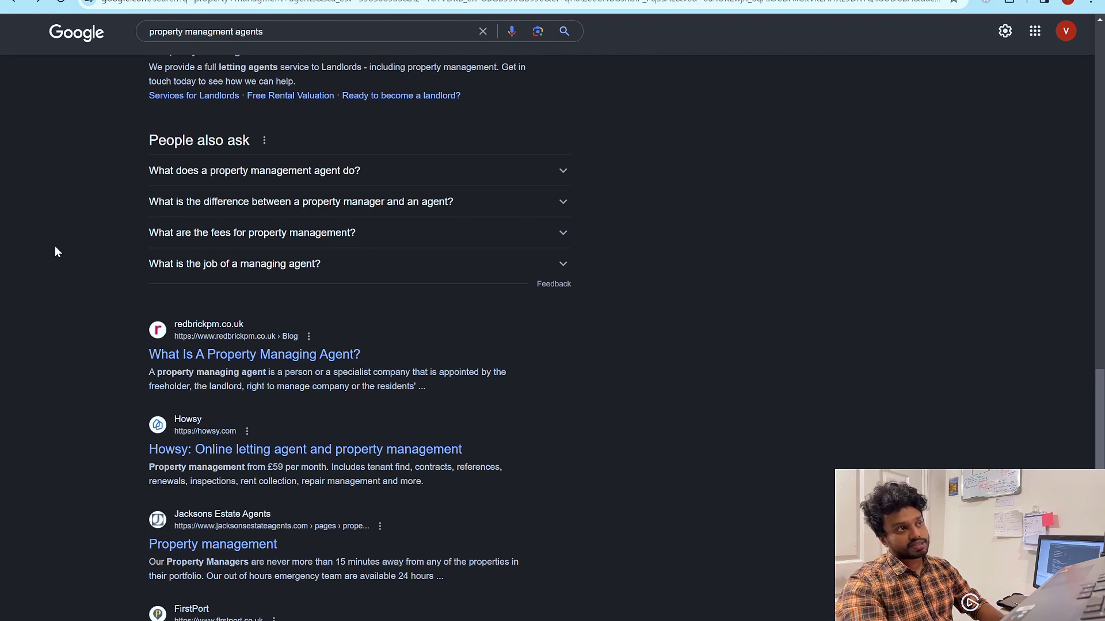
{"action": "scroll", "coordinate": [56, 251], "scroll_direction": "up", "scroll_amount": 1}
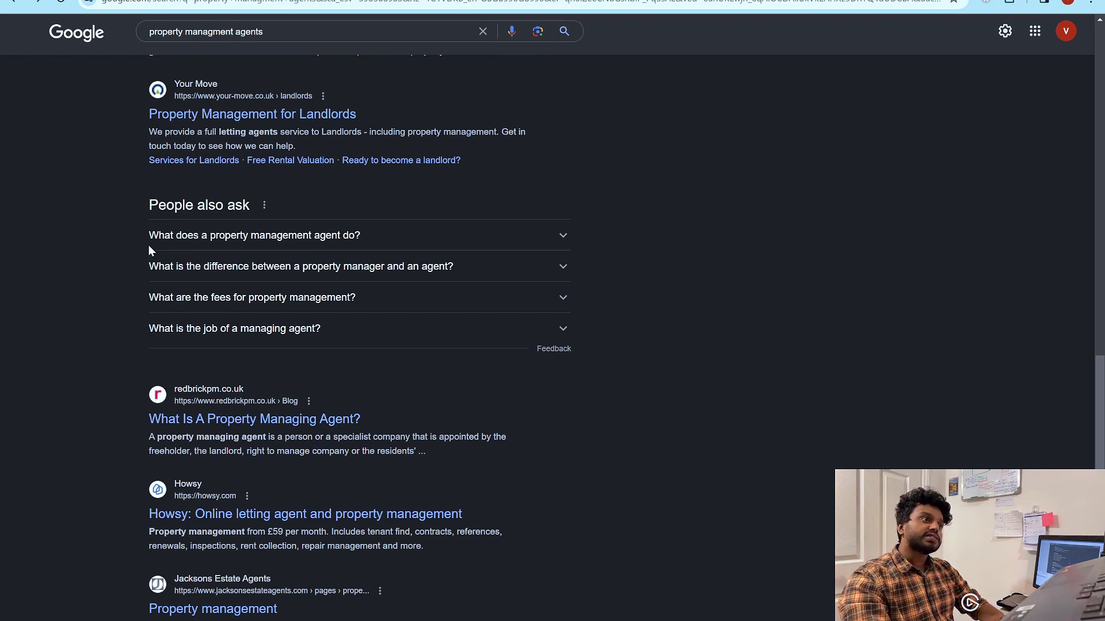
{"action": "left_click_drag", "start_coordinate": [126, 219], "coordinate": [277, 345]}
{"action": "scroll", "coordinate": [238, 266], "scroll_direction": "up", "scroll_amount": 8}
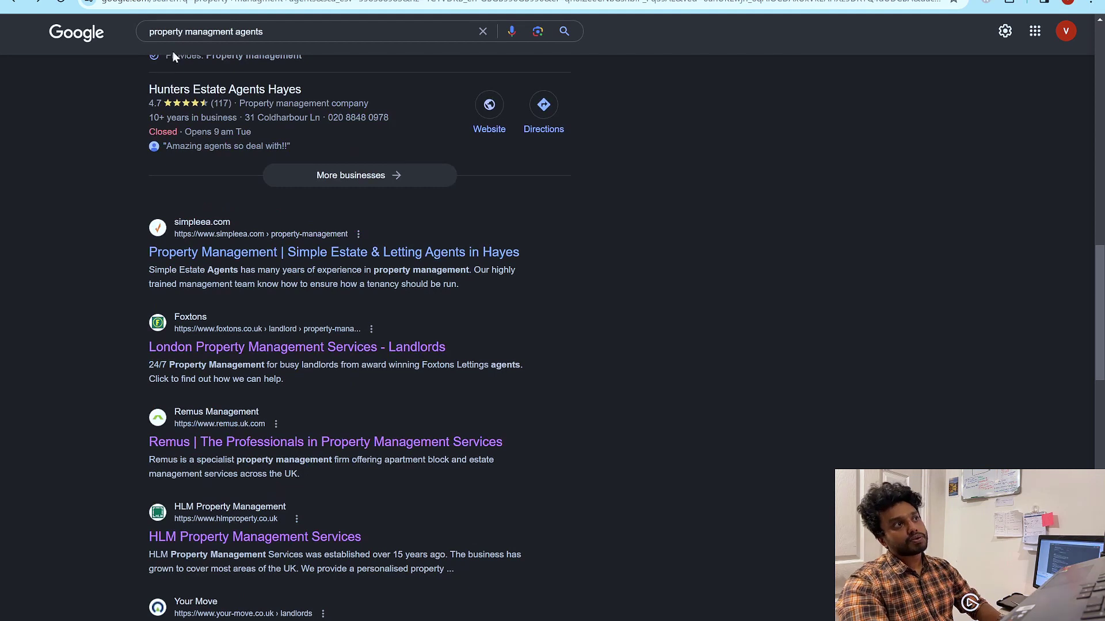
{"action": "scroll", "coordinate": [262, 247], "scroll_direction": "up", "scroll_amount": 6}
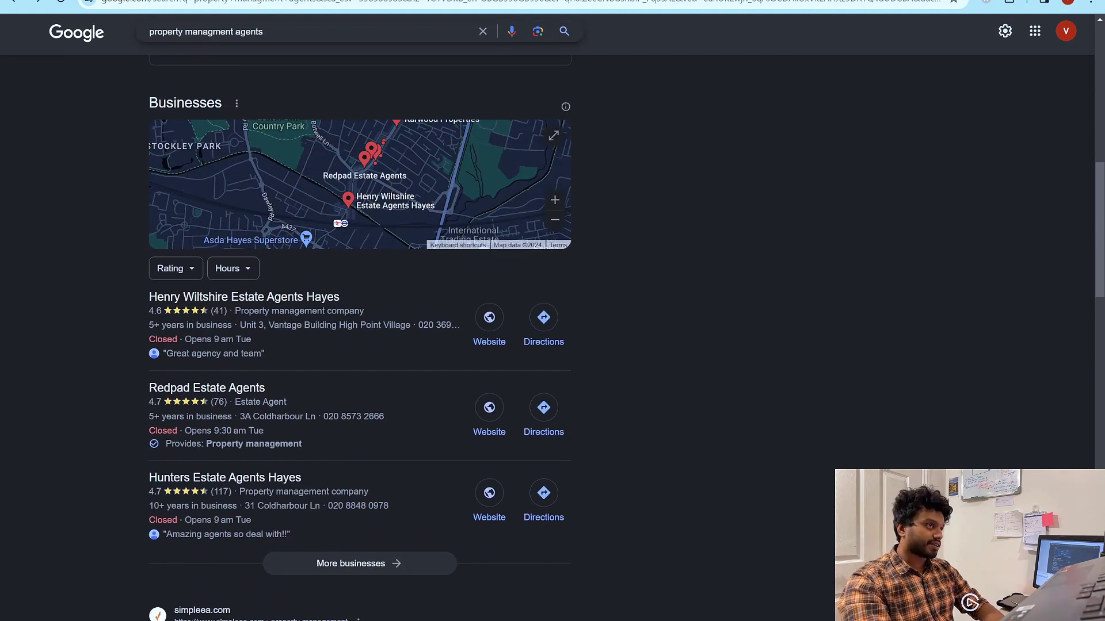
Step: Search Google for "buy to rent in hayes"
{"action": "triple_click", "coordinate": [230, 32]}
{"action": "type", "text": "bu"}
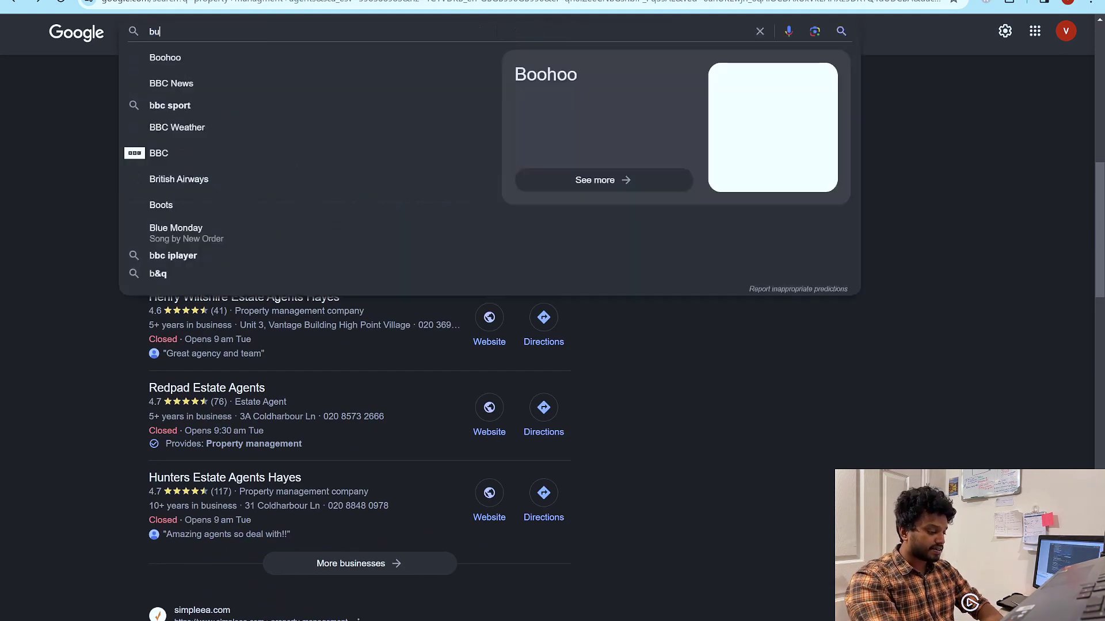
{"action": "type", "text": "y to"}
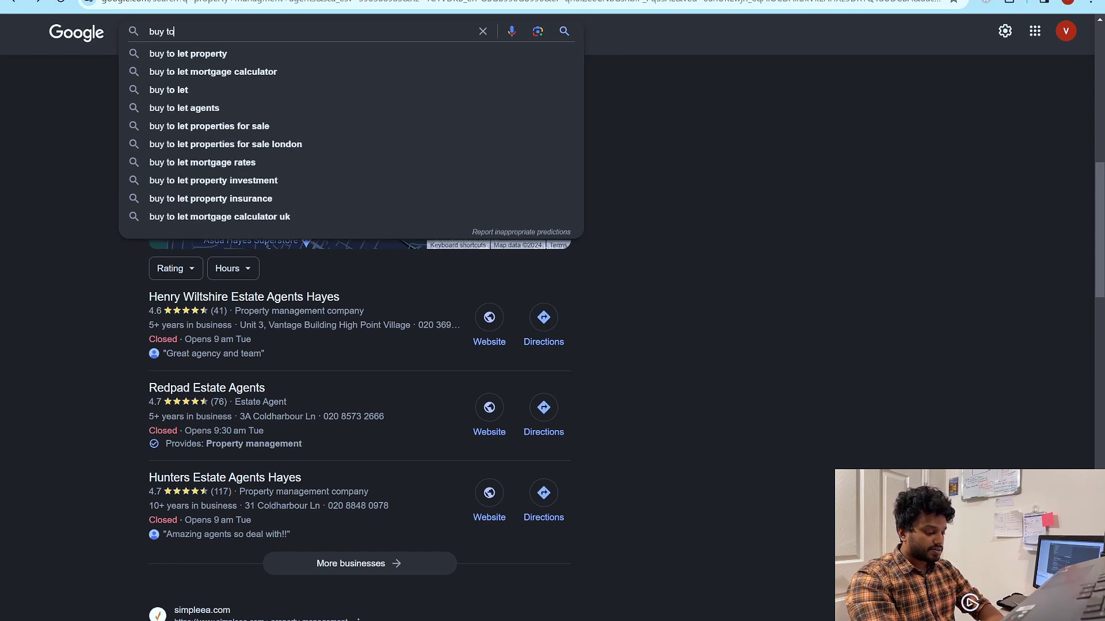
{"action": "type", "text": " rent in hayes"}
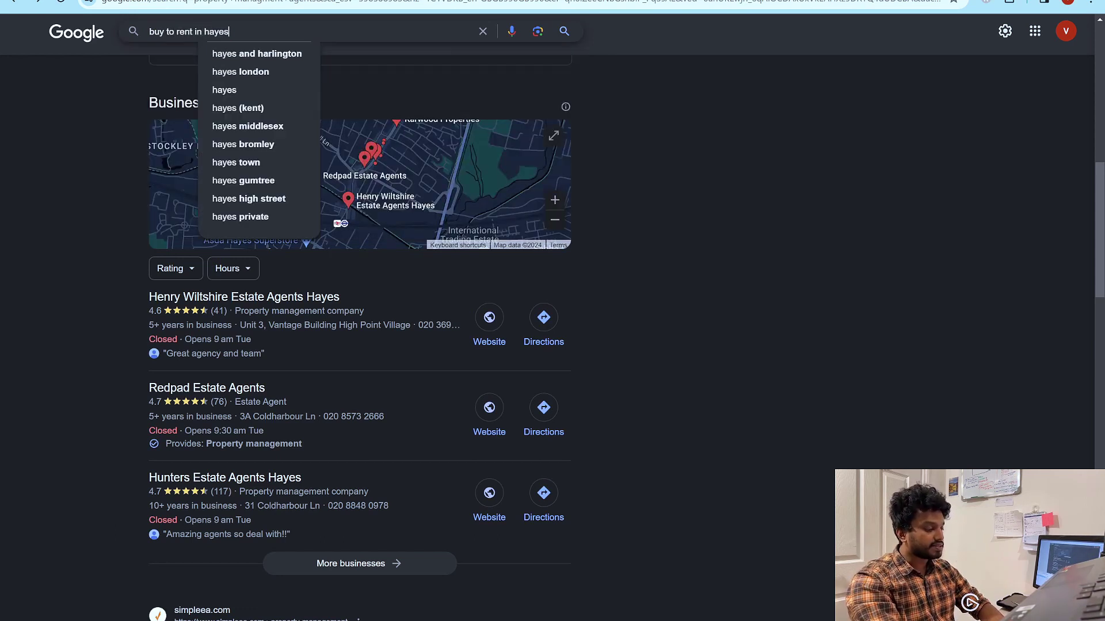
{"action": "key", "text": "Return"}
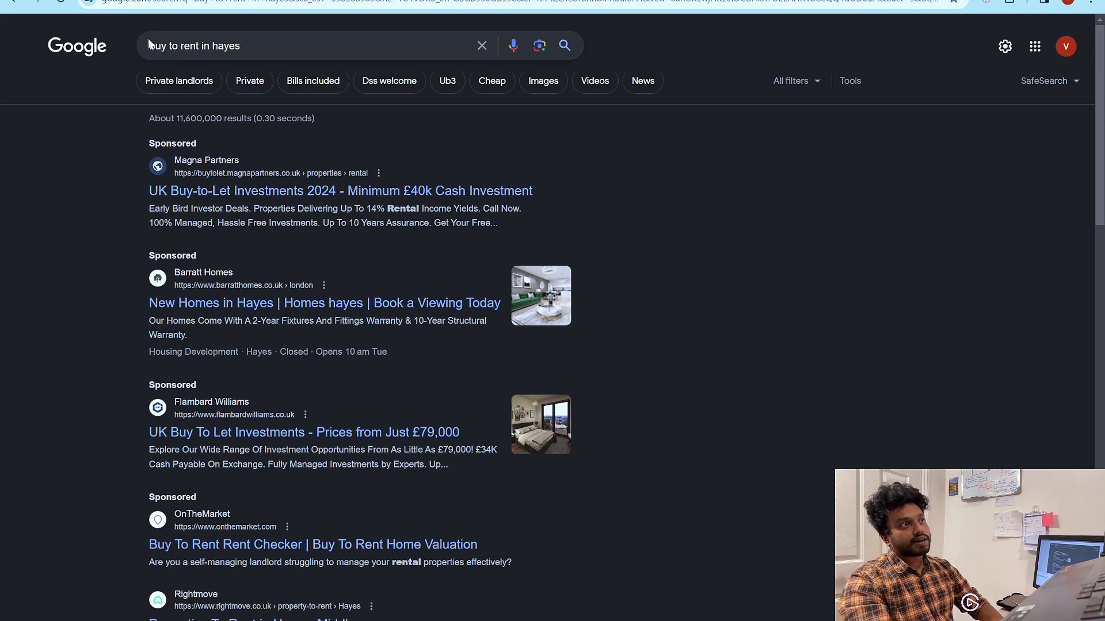
Step: Examine the organic listings and the related searches for "buy to rent in hayes", highlighting the related searches block
{"action": "scroll", "coordinate": [406, 258], "scroll_direction": "down", "scroll_amount": 20}
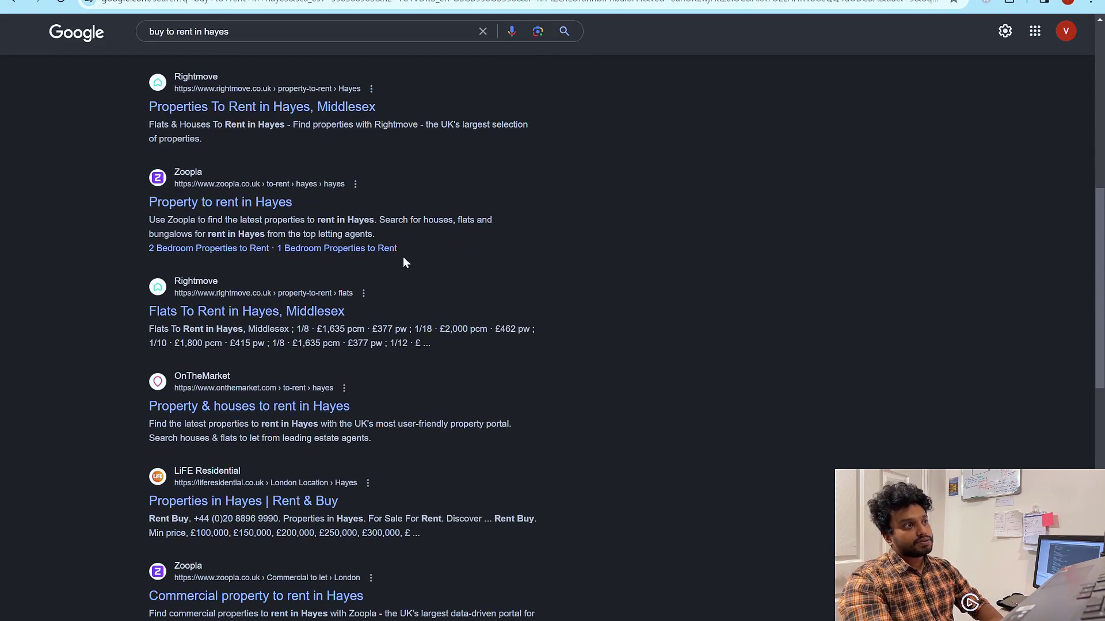
{"action": "scroll", "coordinate": [381, 249], "scroll_direction": "down", "scroll_amount": 5}
{"action": "scroll", "coordinate": [384, 288], "scroll_direction": "up", "scroll_amount": 3}
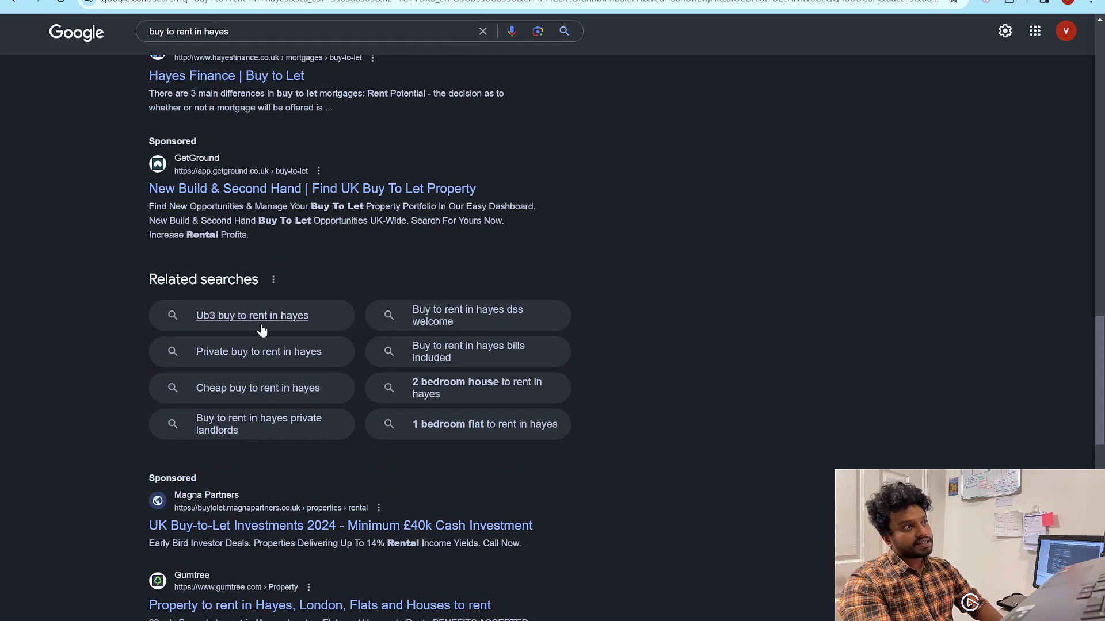
{"action": "left_click_drag", "start_coordinate": [104, 295], "coordinate": [580, 415]}
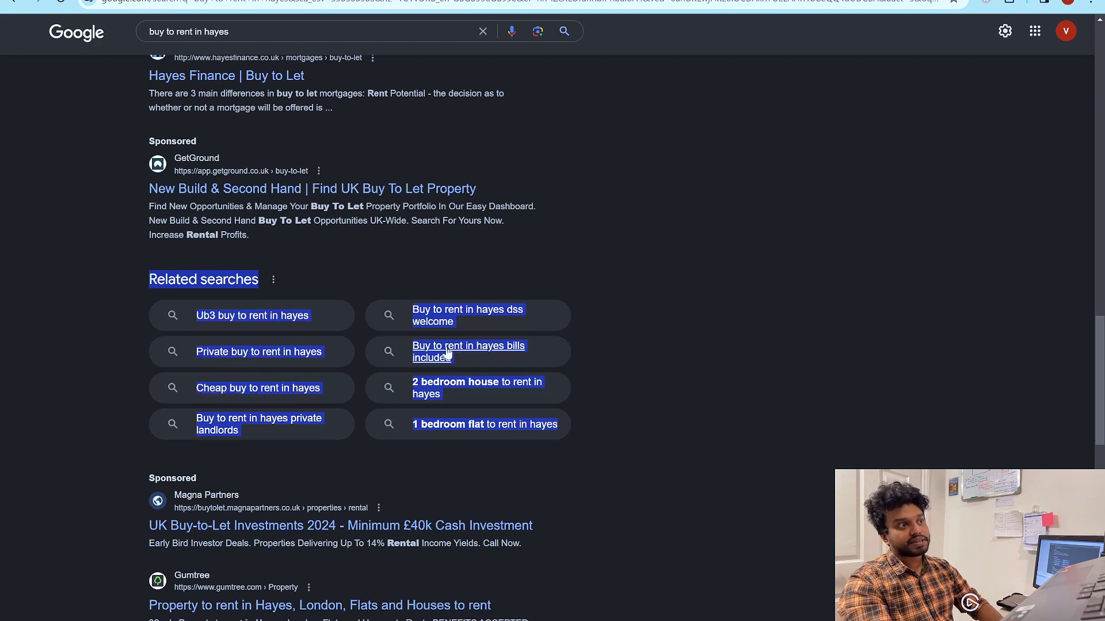
{"action": "scroll", "coordinate": [575, 372], "scroll_direction": "down", "scroll_amount": 7}
{"action": "scroll", "coordinate": [568, 359], "scroll_direction": "down", "scroll_amount": 20}
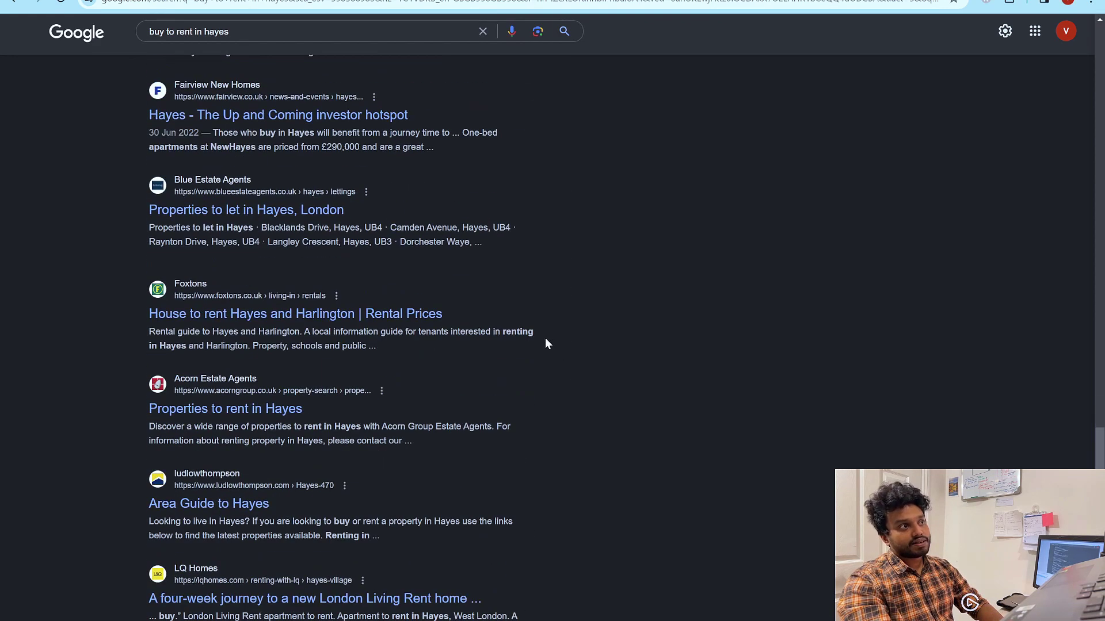
{"action": "scroll", "coordinate": [526, 340], "scroll_direction": "up", "scroll_amount": 7}
{"action": "scroll", "coordinate": [498, 269], "scroll_direction": "up", "scroll_amount": 16}
Step: Refine the Google search to "buy to rent in hayes agent"
{"action": "left_click", "coordinate": [300, 32]}
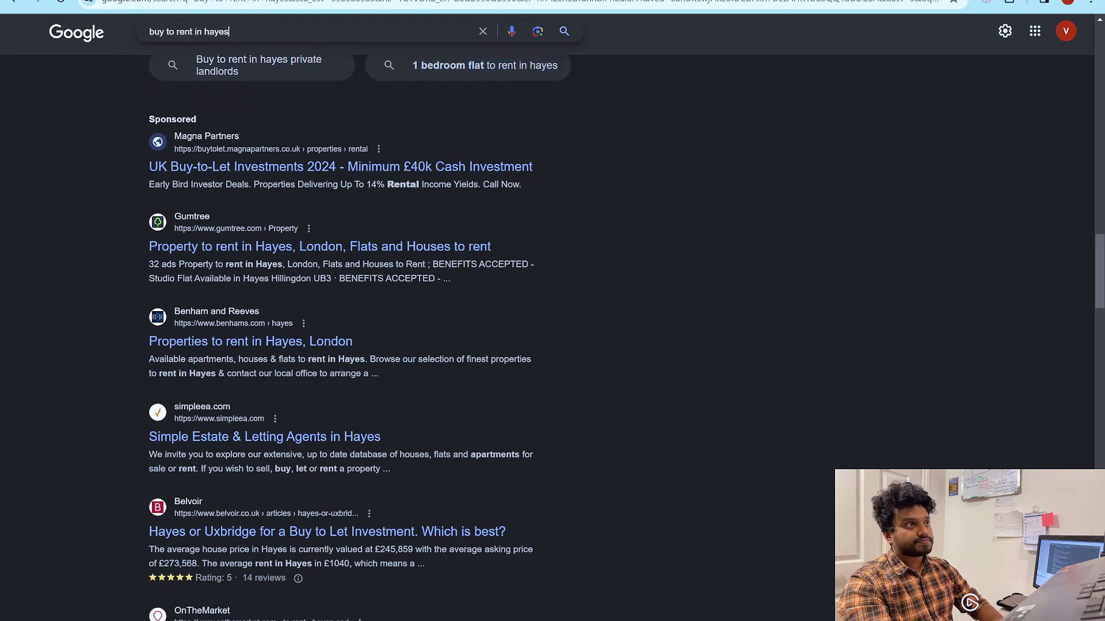
{"action": "type", "text": "agent"}
{"action": "key", "text": "Return"}
{"action": "scroll", "coordinate": [284, 142], "scroll_direction": "down", "scroll_amount": 6}
{"action": "scroll", "coordinate": [283, 143], "scroll_direction": "up", "scroll_amount": 7}
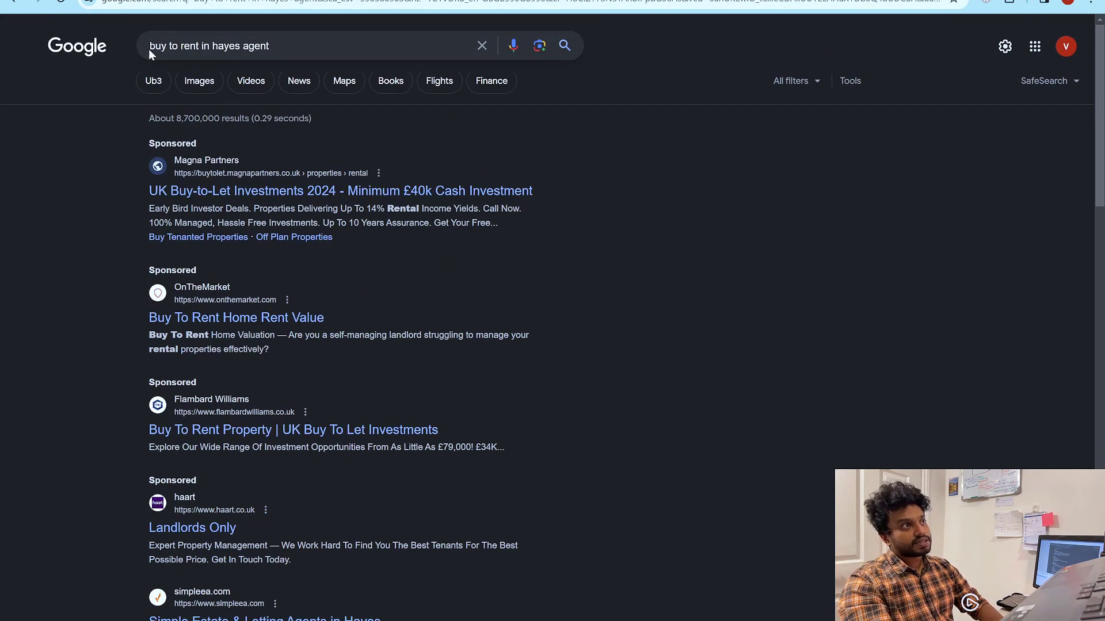
Step: Review the sponsored listings above the "People also ask" section, highlighting their titles and descriptions
{"action": "scroll", "coordinate": [722, 286], "scroll_direction": "down", "scroll_amount": 5}
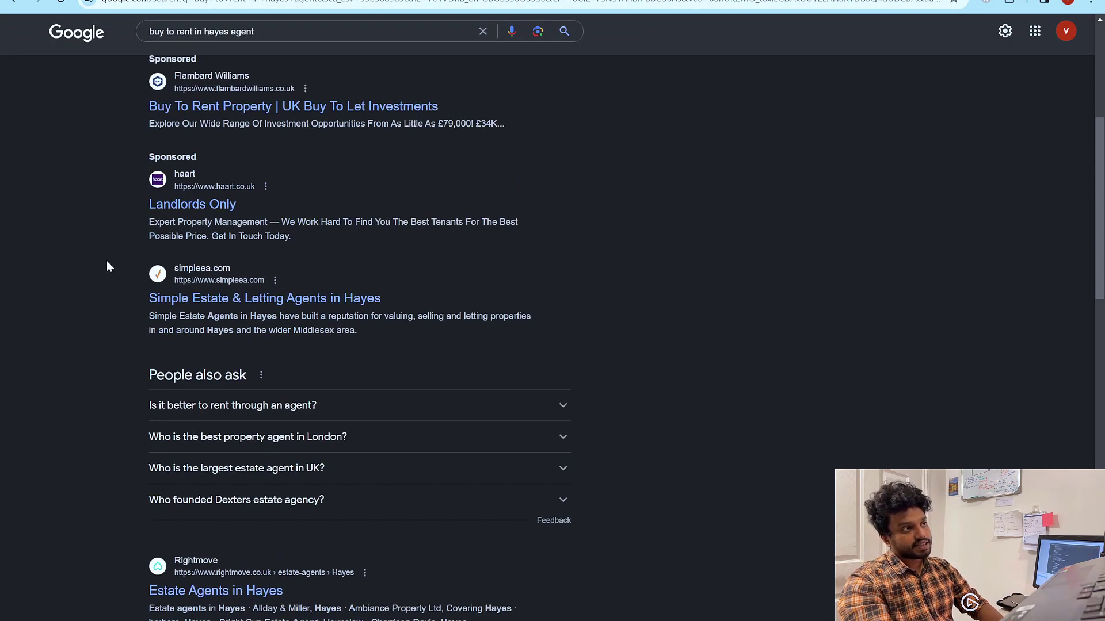
{"action": "scroll", "coordinate": [86, 199], "scroll_direction": "up", "scroll_amount": 5}
{"action": "left_click_drag", "start_coordinate": [87, 190], "coordinate": [299, 504]}
{"action": "scroll", "coordinate": [395, 524], "scroll_direction": "down", "scroll_amount": 1}
{"action": "left_click", "coordinate": [63, 446]}
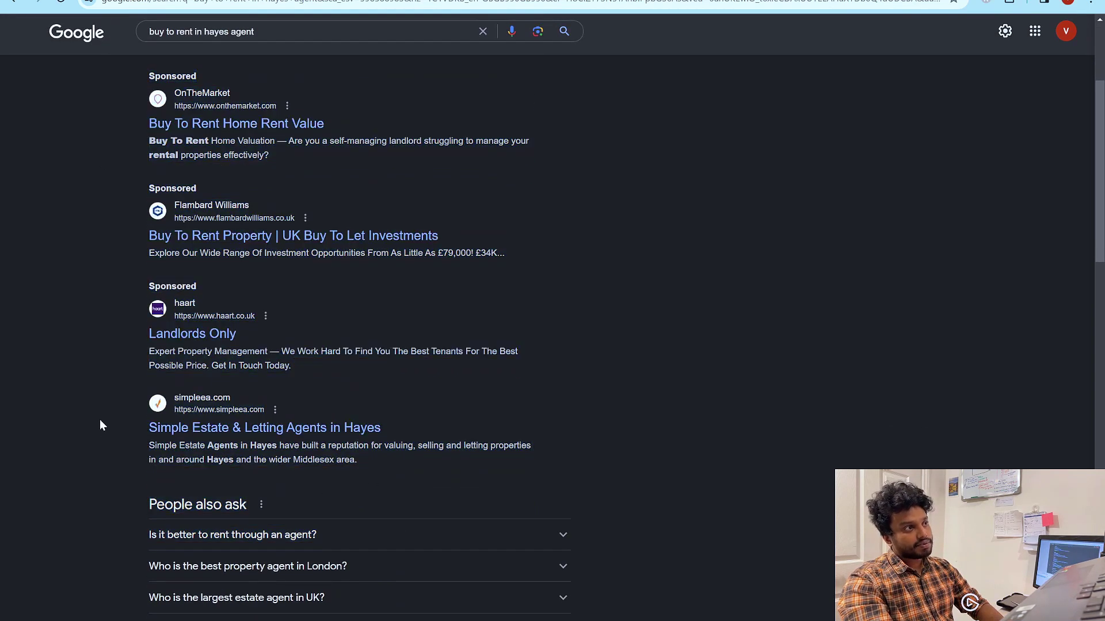
Step: Expand the "People also ask" questions on renting through an agent, London's best property agent and the UK's largest estate agent
{"action": "scroll", "coordinate": [109, 429], "scroll_direction": "down", "scroll_amount": 3}
{"action": "left_click", "coordinate": [173, 342]}
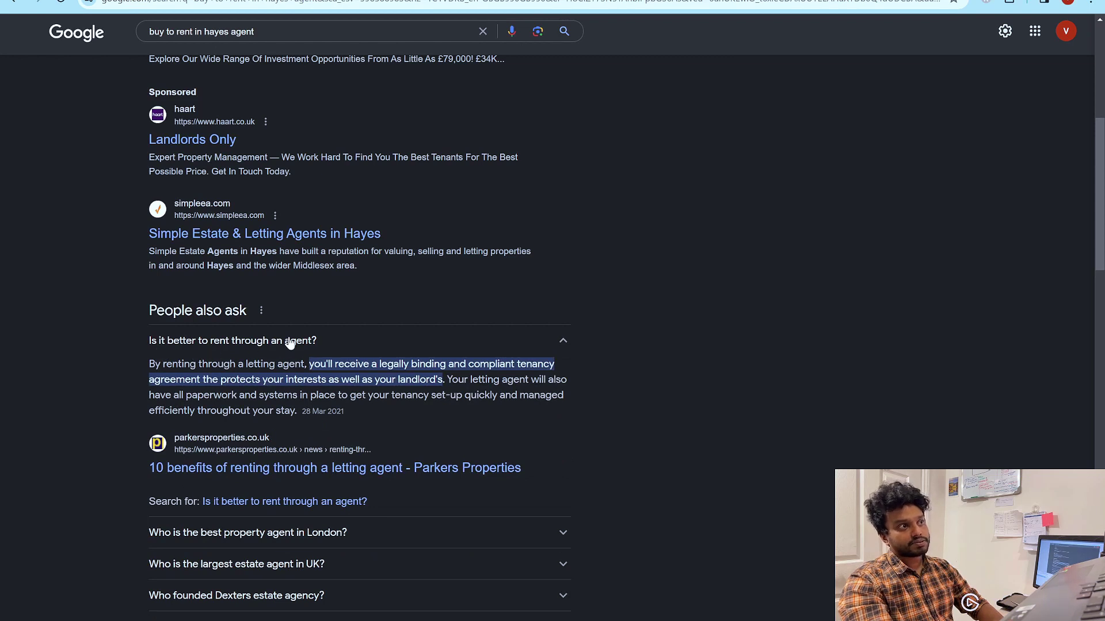
{"action": "left_click", "coordinate": [205, 534]}
{"action": "scroll", "coordinate": [126, 460], "scroll_direction": "down", "scroll_amount": 2}
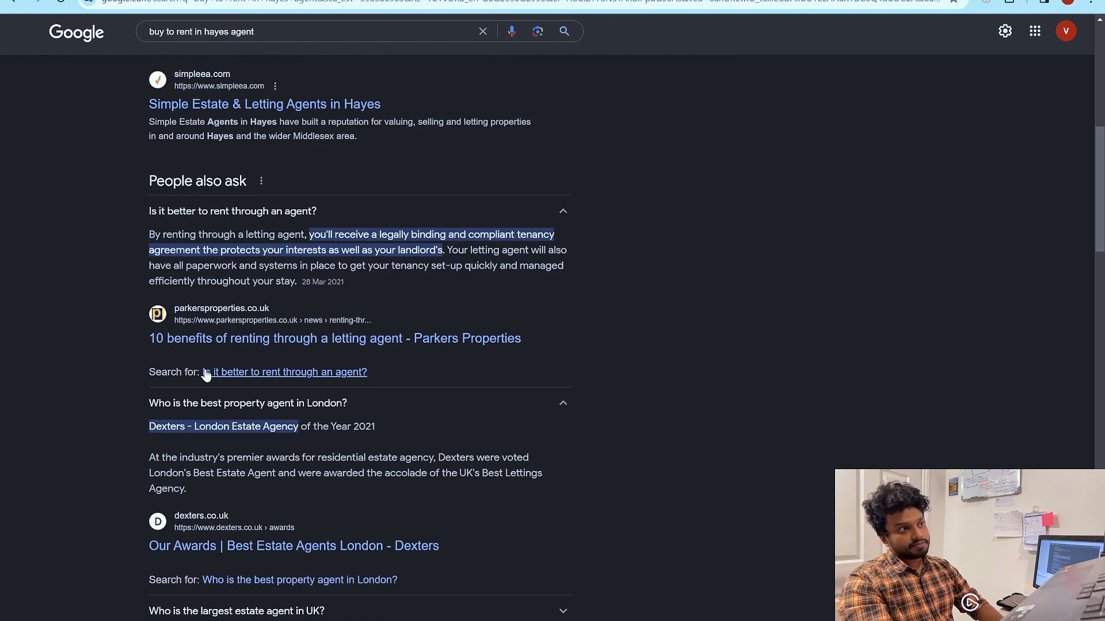
{"action": "scroll", "coordinate": [230, 478], "scroll_direction": "down", "scroll_amount": 2}
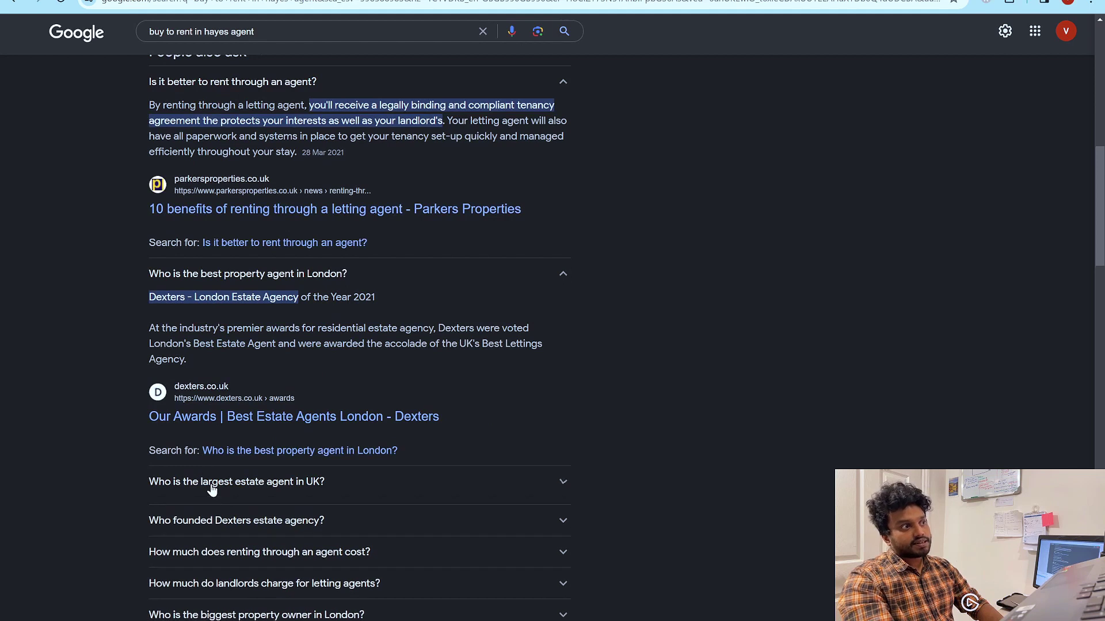
{"action": "left_click", "coordinate": [211, 483]}
{"action": "scroll", "coordinate": [160, 365], "scroll_direction": "up", "scroll_amount": 3}
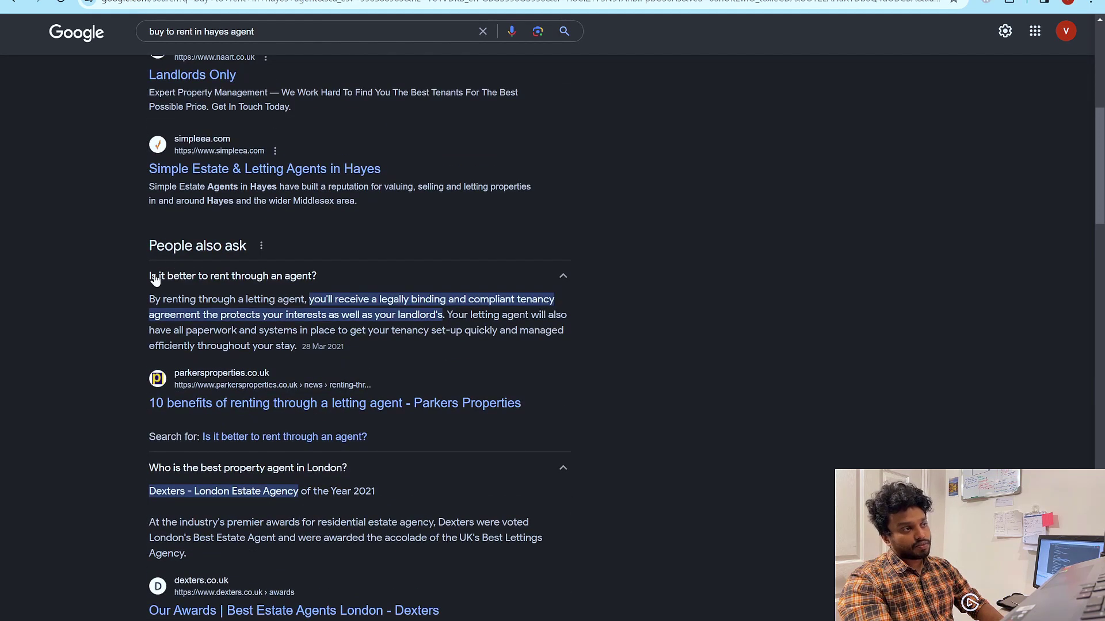
Step: Highlight the renting-through-an-agent question, open its Parkers Properties article in a new tab and inspect the article's full URL
{"action": "left_click_drag", "start_coordinate": [150, 275], "coordinate": [297, 278]}
{"action": "right_click", "coordinate": [313, 411]}
{"action": "left_click", "coordinate": [342, 420]}
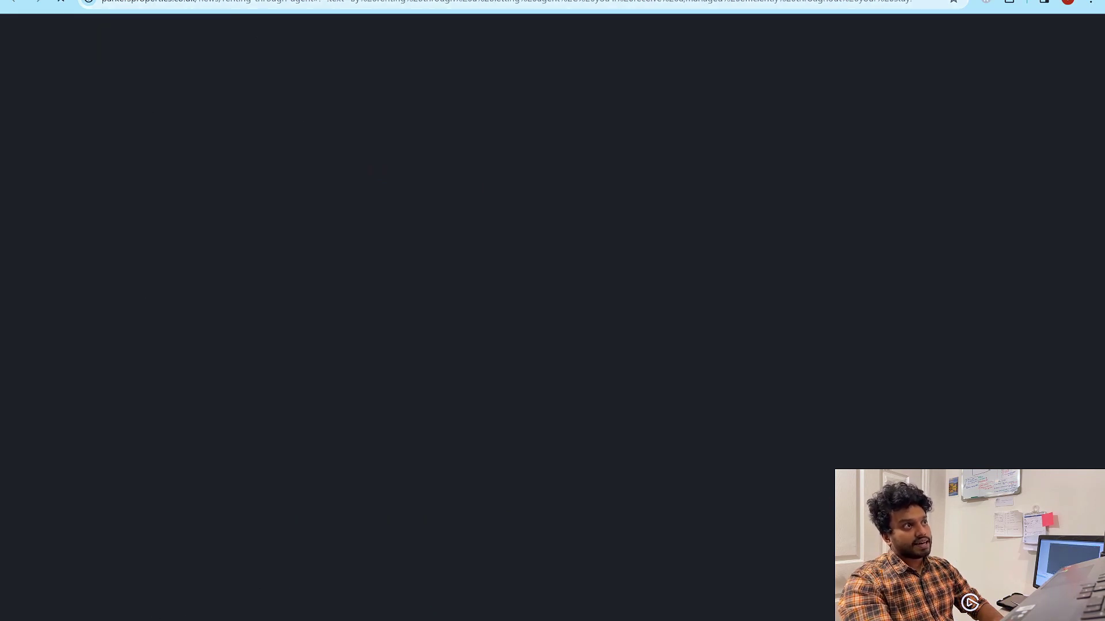
{"action": "left_click_drag", "start_coordinate": [227, 1], "coordinate": [1063, 33]}
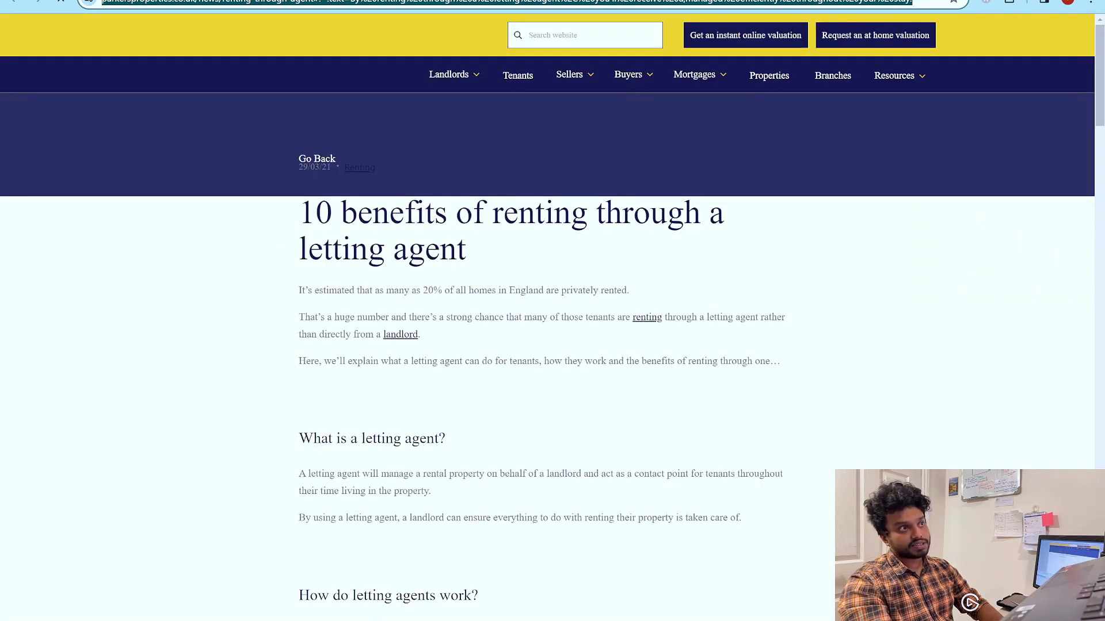
Step: Examine the Parkers article's sections, highlighting the heading "3. A legally binding tenancy agreement", and return to its beginning
{"action": "left_click_drag", "start_coordinate": [298, 439], "coordinate": [427, 427]}
{"action": "scroll", "coordinate": [451, 424], "scroll_direction": "down", "scroll_amount": 10}
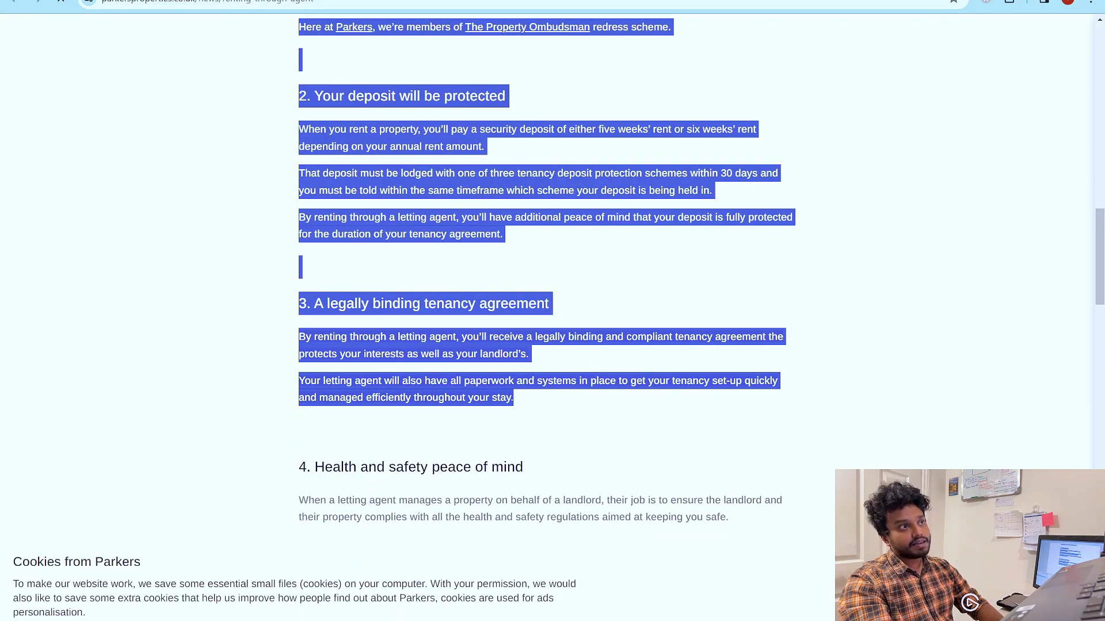
{"action": "triple_click", "coordinate": [370, 303]}
{"action": "scroll", "coordinate": [370, 303], "scroll_direction": "up", "scroll_amount": 3}
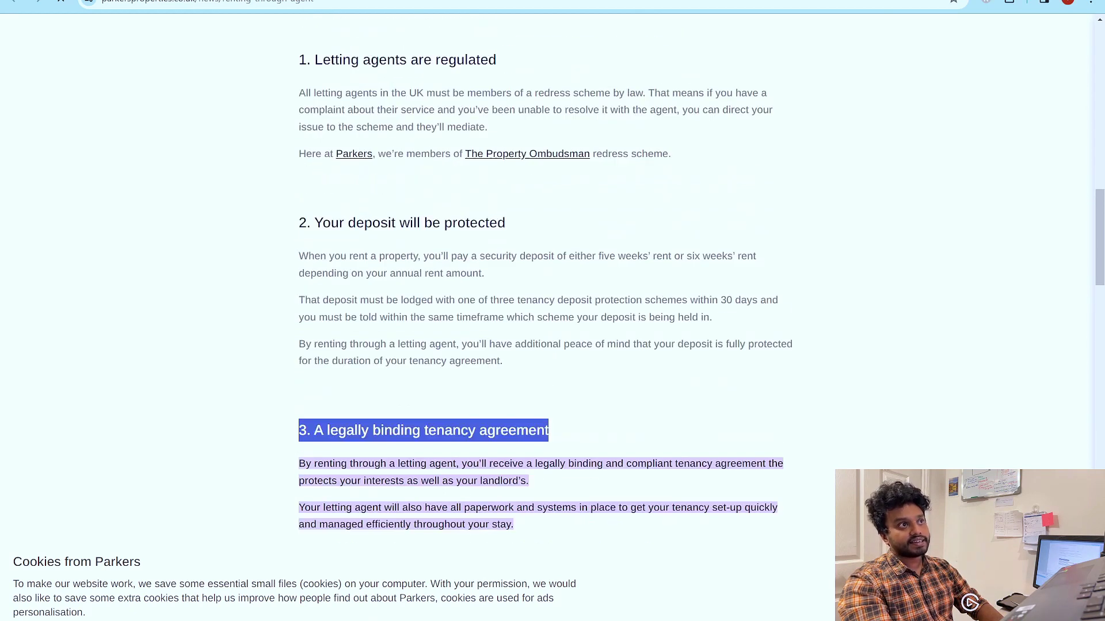
{"action": "scroll", "coordinate": [370, 303], "scroll_direction": "up", "scroll_amount": 15}
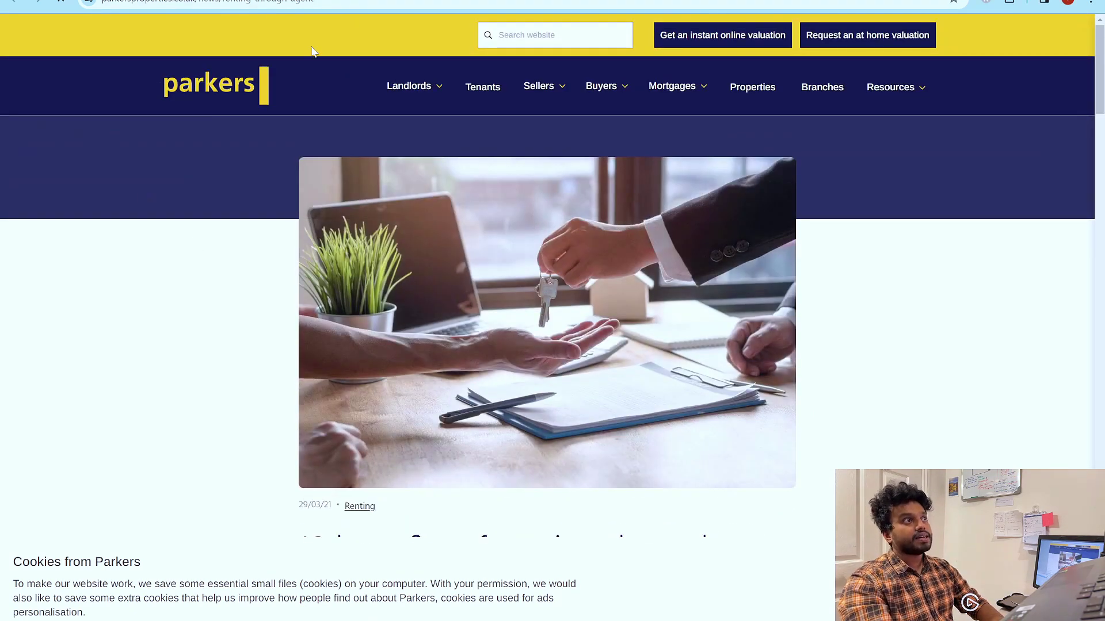
Step: Remove the article path from the address to load the parkersproperties.co.uk home page, and look through it in a maximized window
{"action": "left_click_drag", "start_coordinate": [199, 2], "coordinate": [874, 23]}
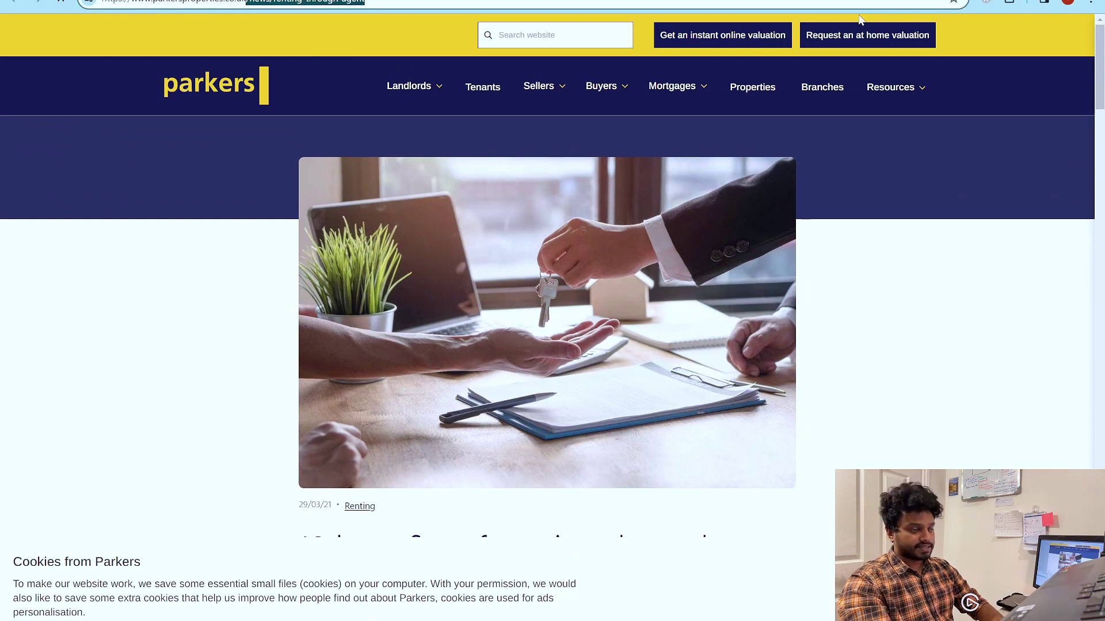
{"action": "key", "text": "BackSpace"}
{"action": "key", "text": "Return"}
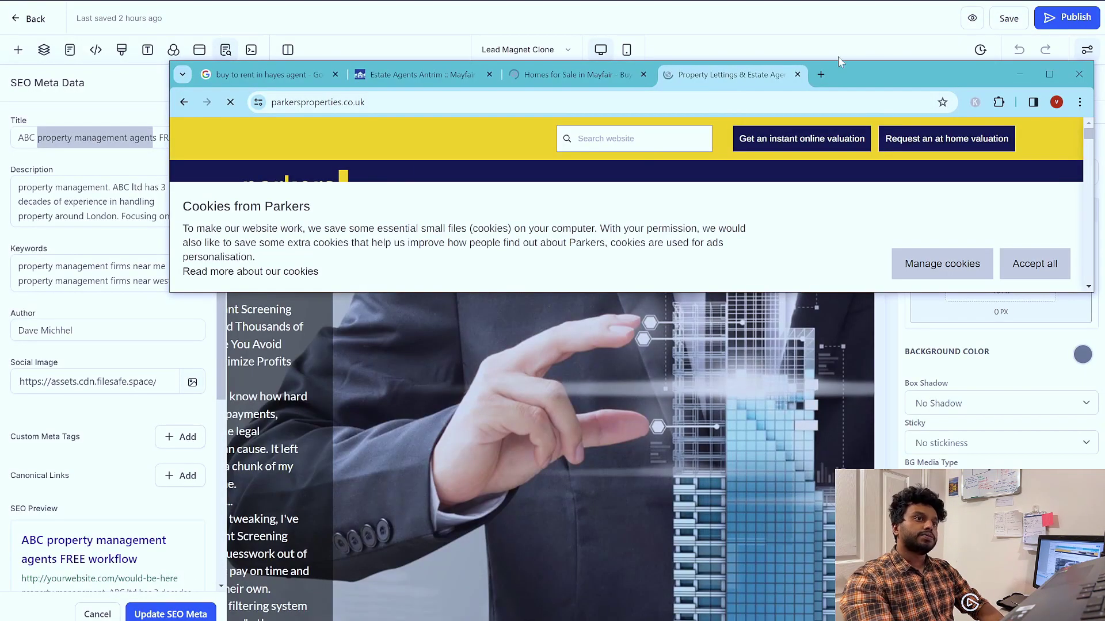
{"action": "double_click", "coordinate": [870, 65]}
{"action": "scroll", "coordinate": [408, 304], "scroll_direction": "down", "scroll_amount": 15}
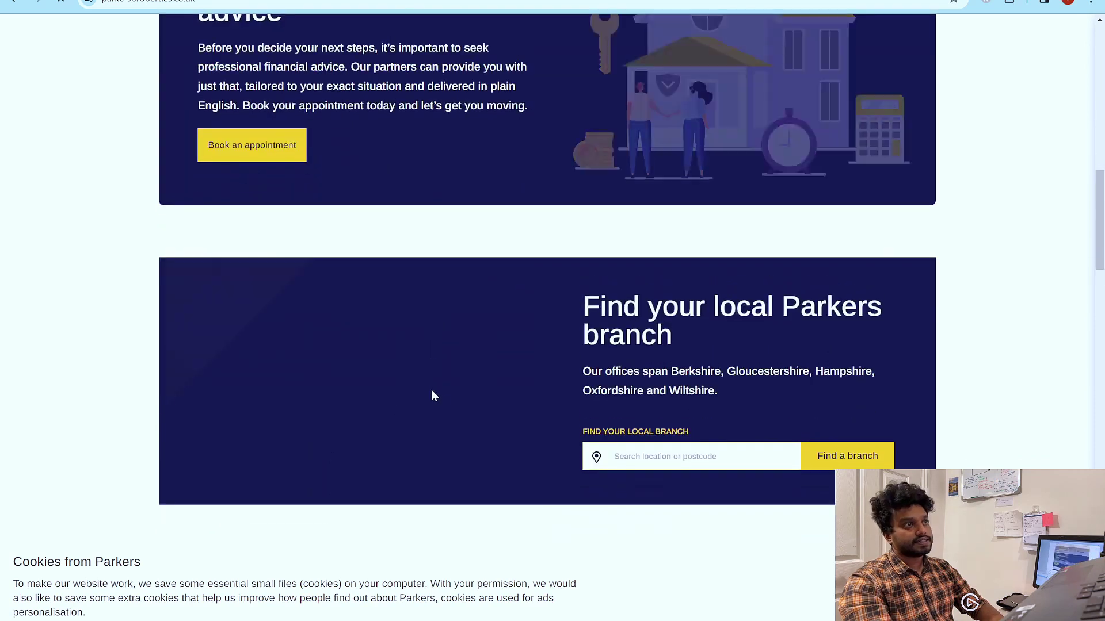
{"action": "scroll", "coordinate": [437, 386], "scroll_direction": "up", "scroll_amount": 20}
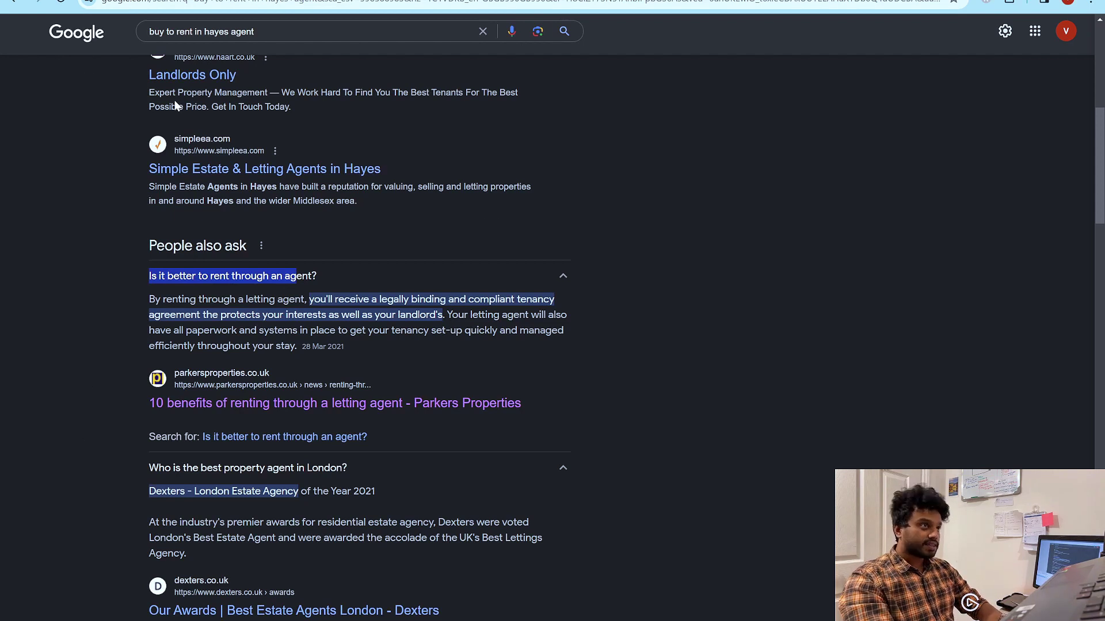
Step: Switch to the Entity SEO presentation in Google Slides and review the bullets on the Meta Description slide
{"action": "key", "text": "alt+Tab"}
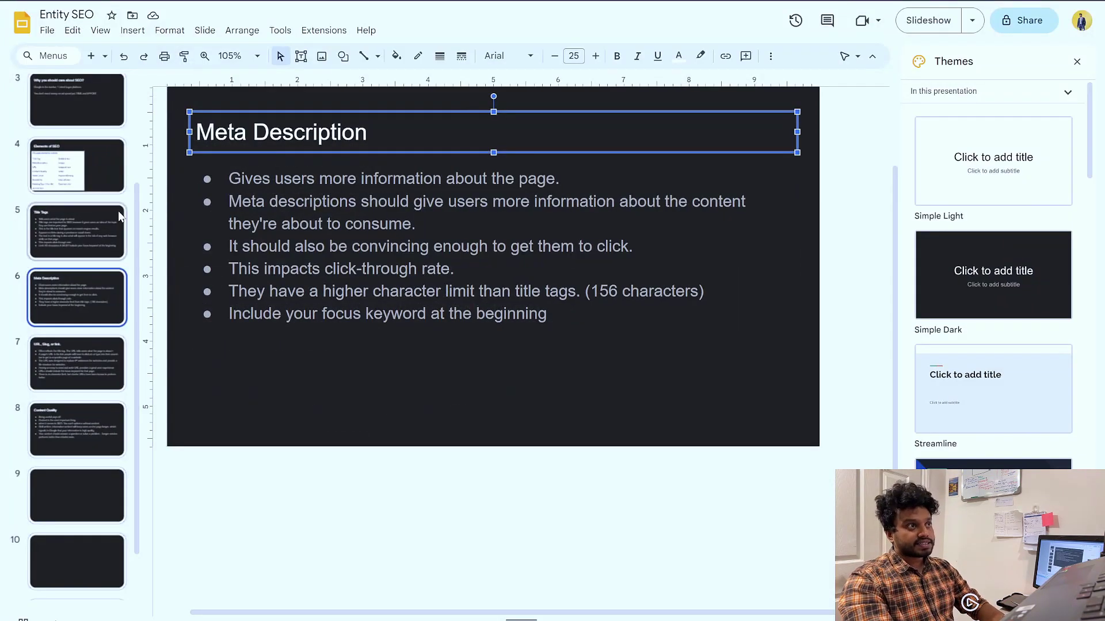
{"action": "left_click", "coordinate": [242, 224]}
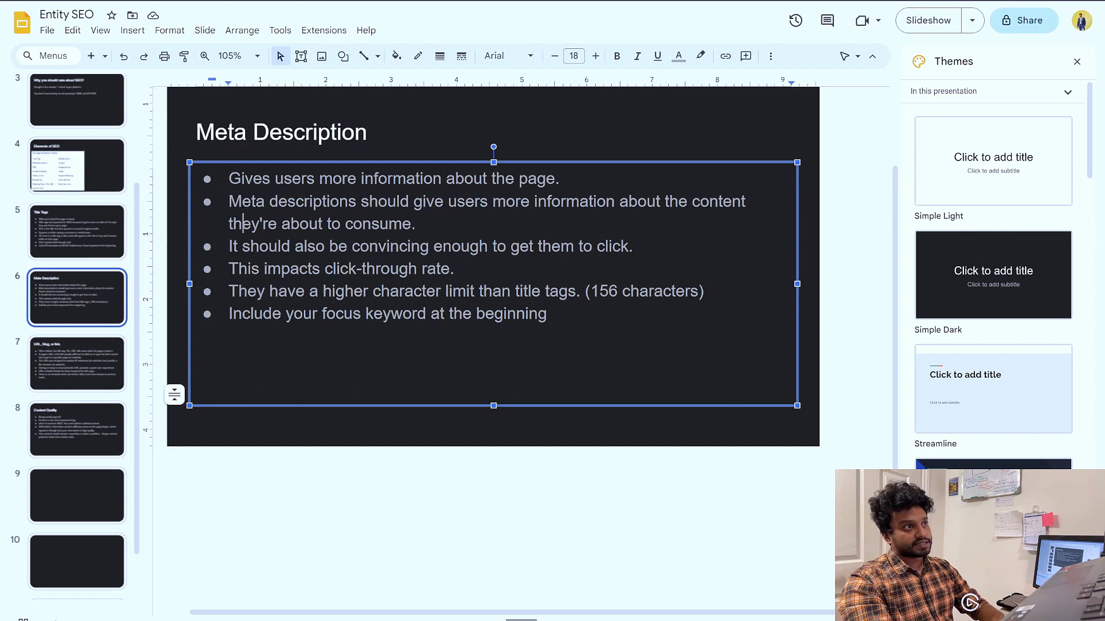
{"action": "left_click_drag", "start_coordinate": [229, 179], "coordinate": [529, 291]}
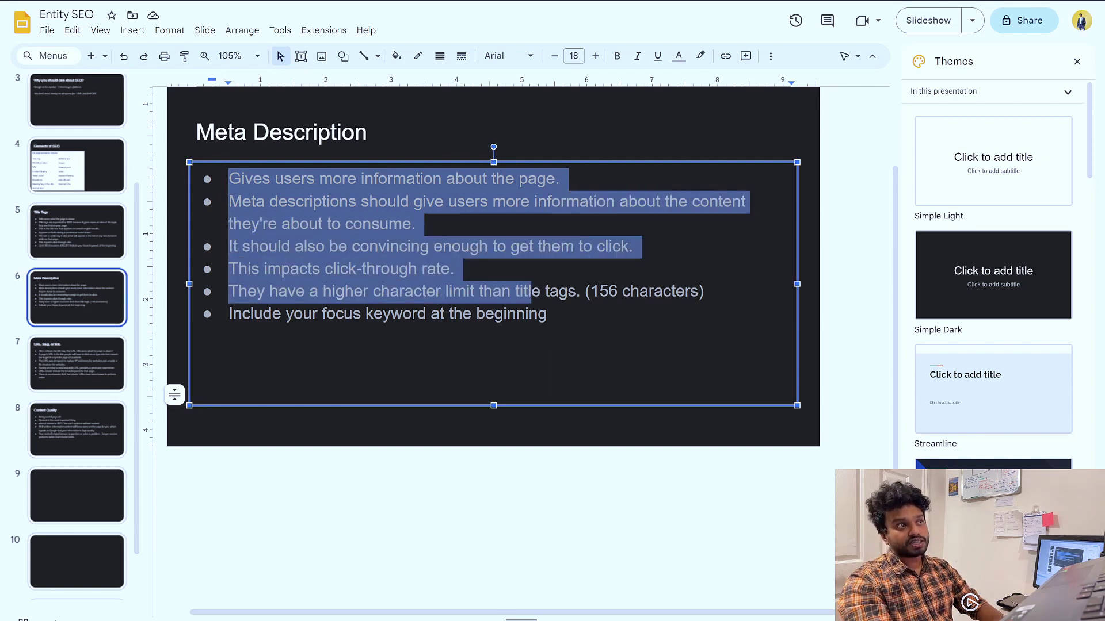
{"action": "left_click", "coordinate": [420, 224]}
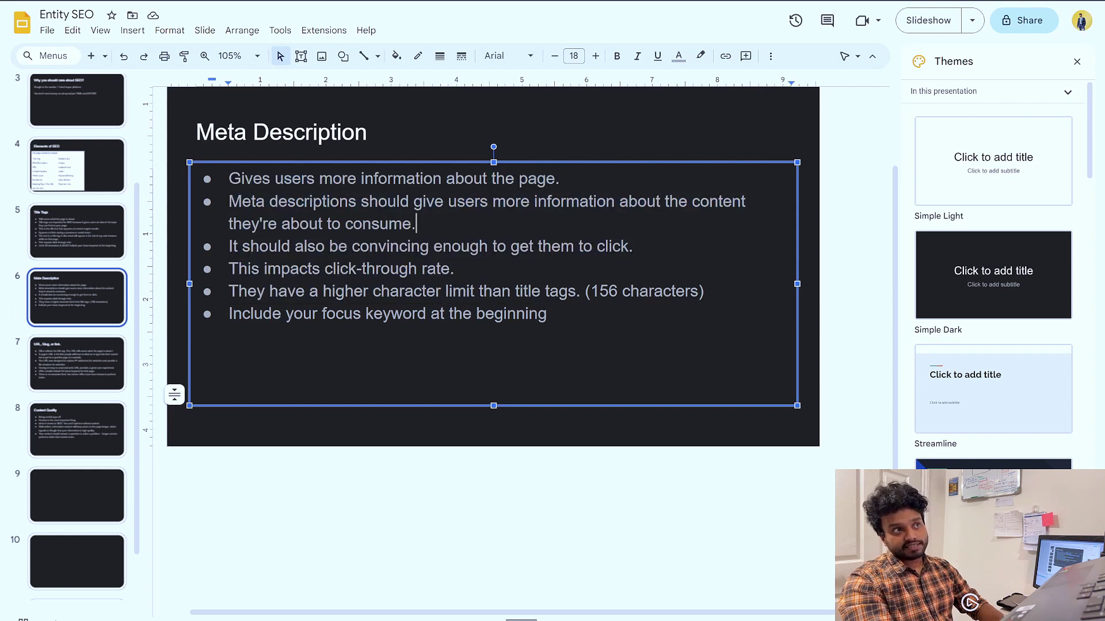
{"action": "double_click", "coordinate": [420, 224]}
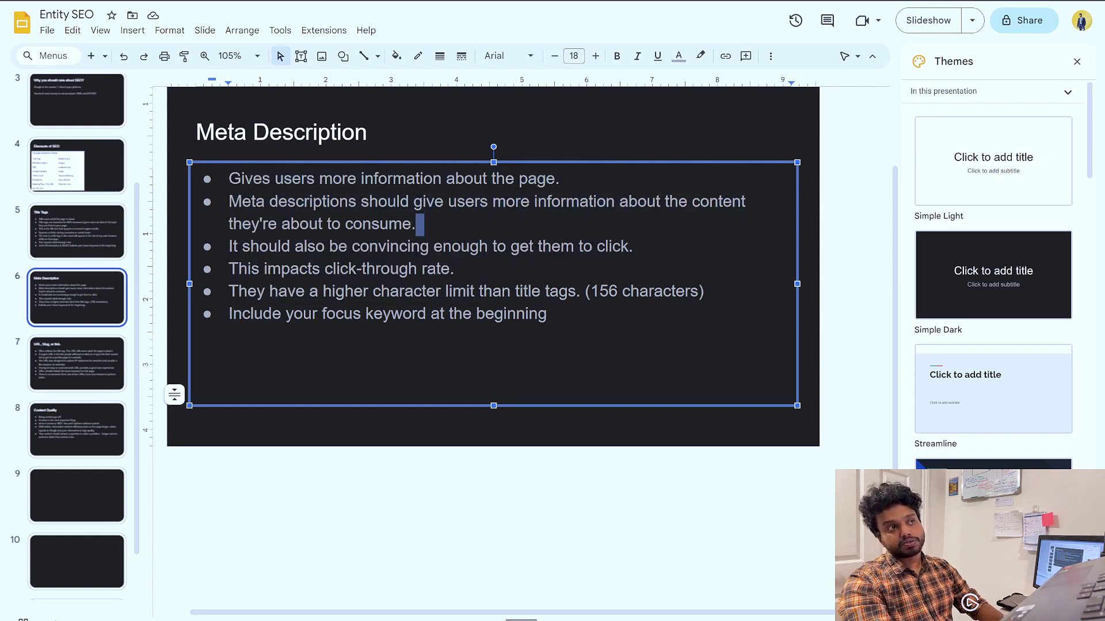
{"action": "left_click", "coordinate": [417, 224]}
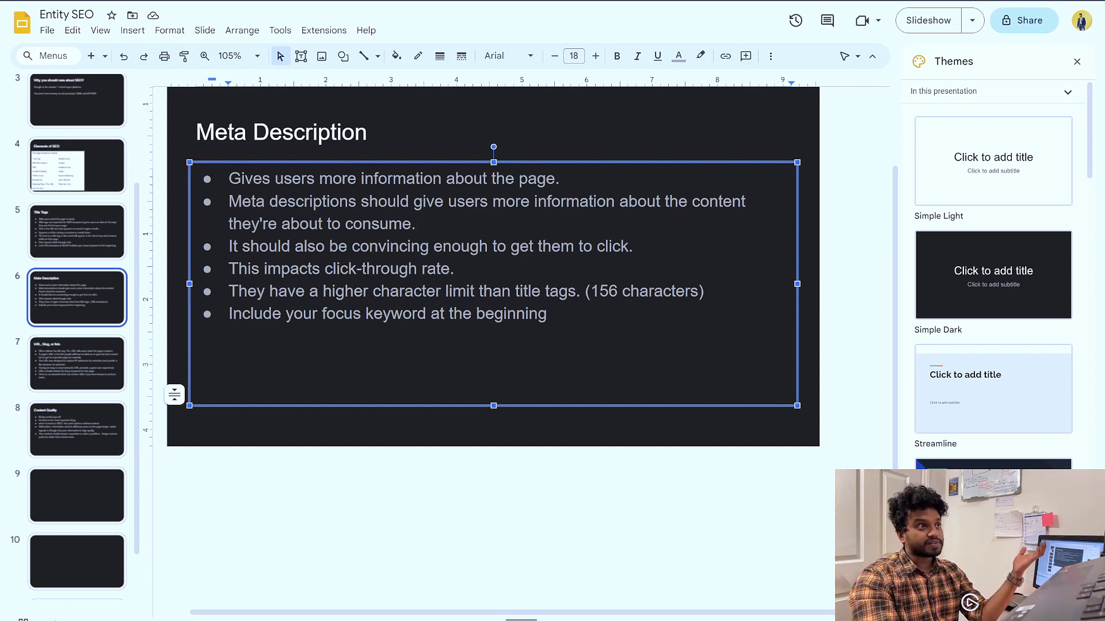
Step: Highlight the bullet "It should also be convincing enough to get them to click." on the Meta Description slide
{"action": "key", "text": "Right"}
{"action": "key", "text": "shift+Right"}
{"action": "key", "text": "shift+Right"}
{"action": "key", "text": "shift+Down"}
{"action": "key", "text": "shift+Up"}
{"action": "key", "text": "ctrl+shift+Right"}
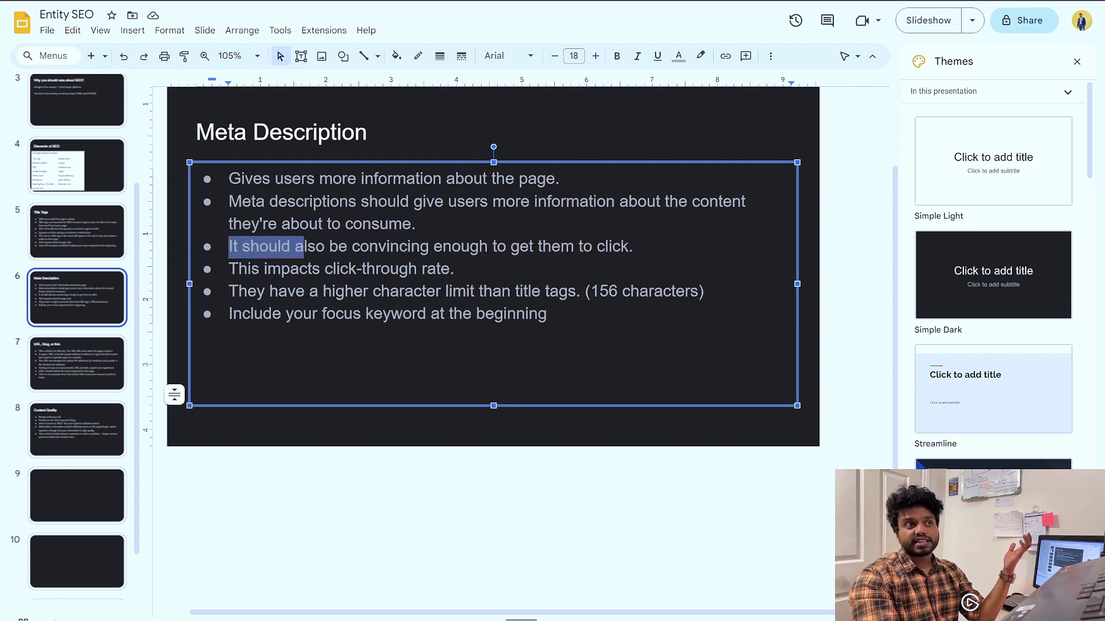
{"action": "key", "text": "ctrl+shift+Right"}
{"action": "key", "text": "ctrl+shift+Right"}
{"action": "key", "text": "ctrl+shift+Right"}
{"action": "key", "text": "ctrl+shift+Right"}
{"action": "key", "text": "ctrl+shift+Right"}
{"action": "key", "text": "ctrl+shift+Right"}
{"action": "key", "text": "ctrl+shift+Right"}
{"action": "key", "text": "shift+Right"}
{"action": "key", "text": "ctrl+shift+Right"}
{"action": "key", "text": "ctrl+shift+Right"}
{"action": "key", "text": "shift+Right"}
{"action": "key", "text": "shift+Left"}
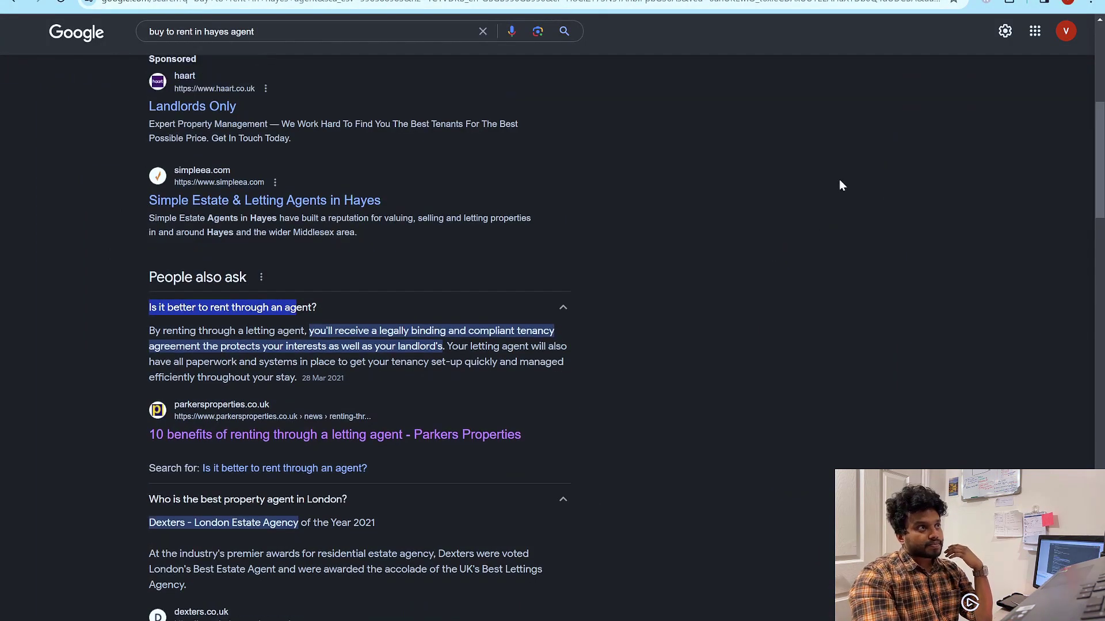
Step: Return to the Google results and highlight the haart "Landlords Only" listing's description
{"action": "scroll", "coordinate": [604, 424], "scroll_direction": "up", "scroll_amount": 7}
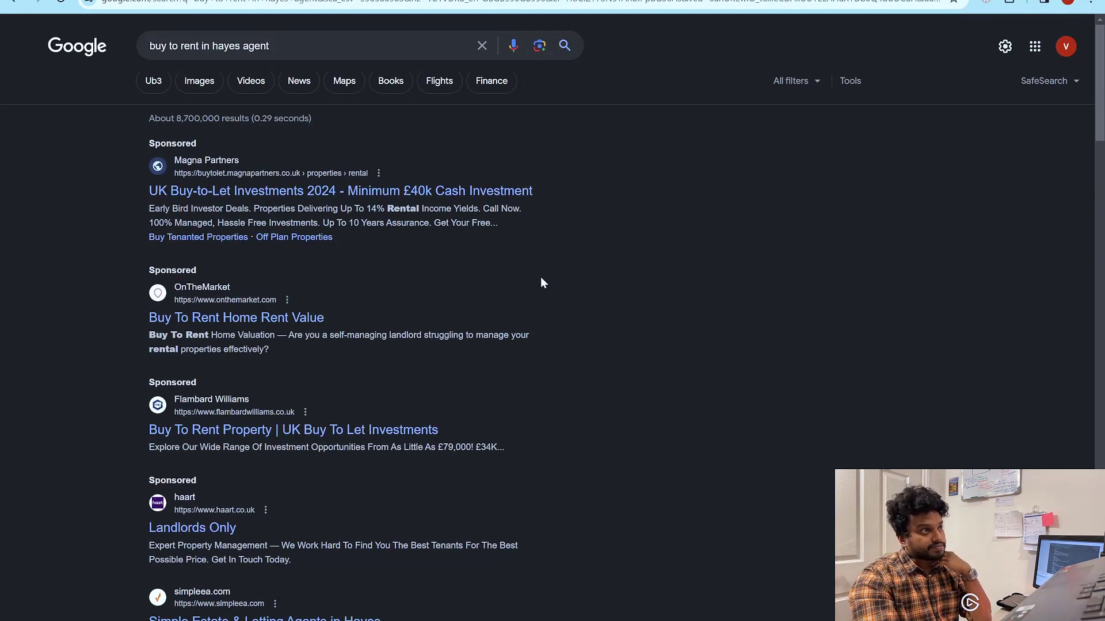
{"action": "scroll", "coordinate": [540, 281], "scroll_direction": "down", "scroll_amount": 4}
{"action": "left_click_drag", "start_coordinate": [146, 287], "coordinate": [279, 309]}
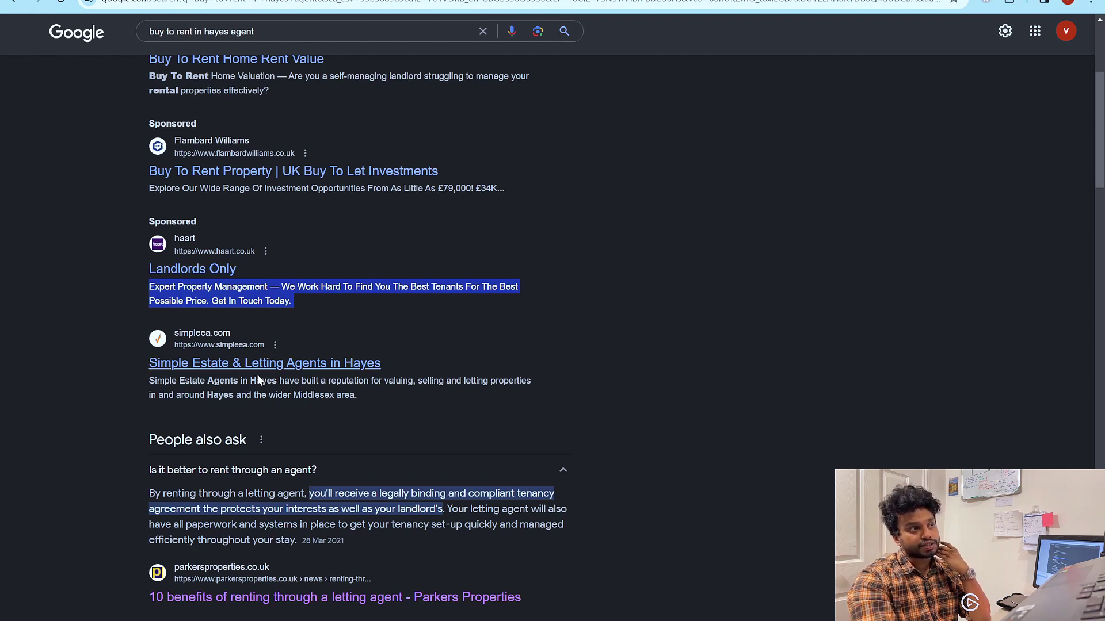
Step: Inspect the hamlet-homes.co.uk result's description, highlighting "Three/four bedroom to rent in North Hillingdon!"
{"action": "scroll", "coordinate": [201, 334], "scroll_direction": "down", "scroll_amount": 4}
{"action": "scroll", "coordinate": [200, 335], "scroll_direction": "down", "scroll_amount": 12}
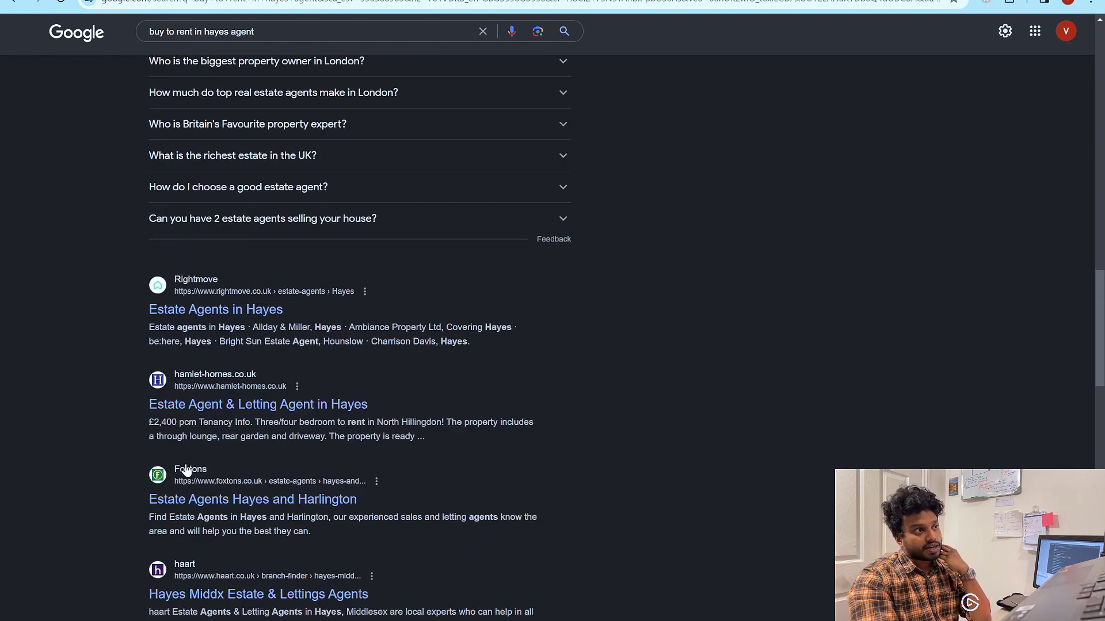
{"action": "left_click_drag", "start_coordinate": [146, 399], "coordinate": [369, 430]}
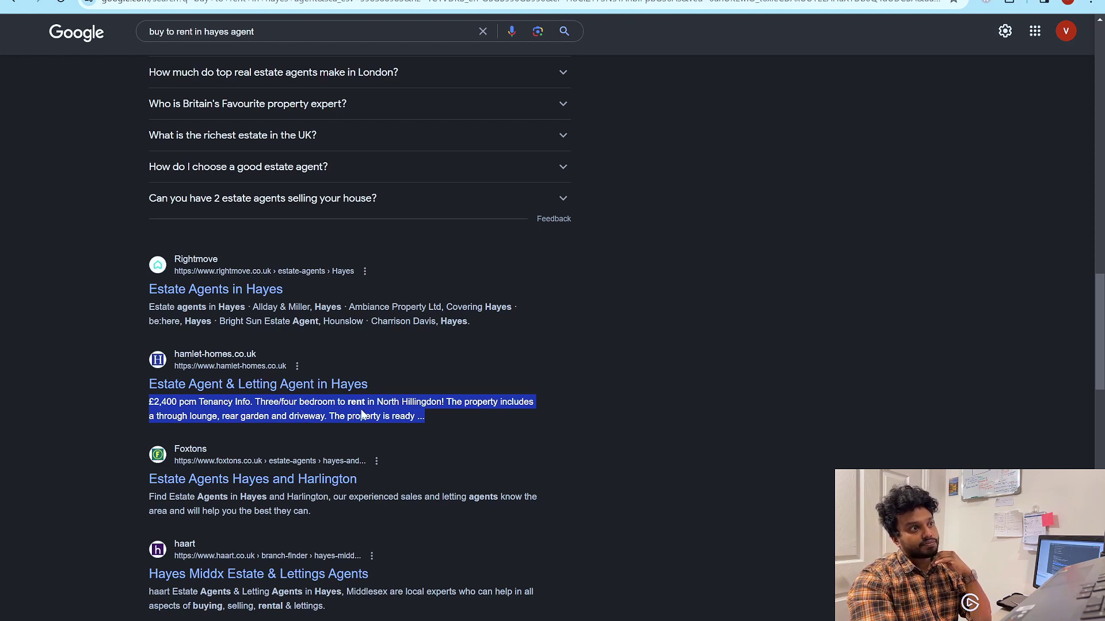
{"action": "left_click", "coordinate": [438, 416]}
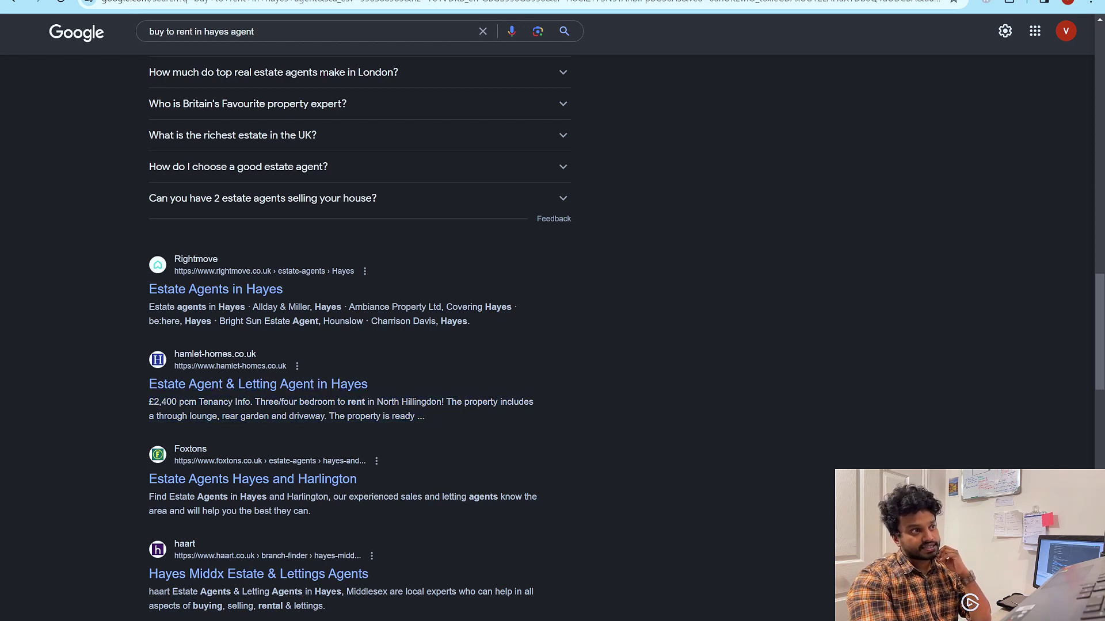
{"action": "mouse_move", "coordinate": [255, 402]}
{"action": "left_mouse_down"}
{"action": "mouse_move", "coordinate": [335, 414]}
{"action": "mouse_move", "coordinate": [340, 402]}
{"action": "mouse_move", "coordinate": [447, 402]}
{"action": "left_mouse_up"}
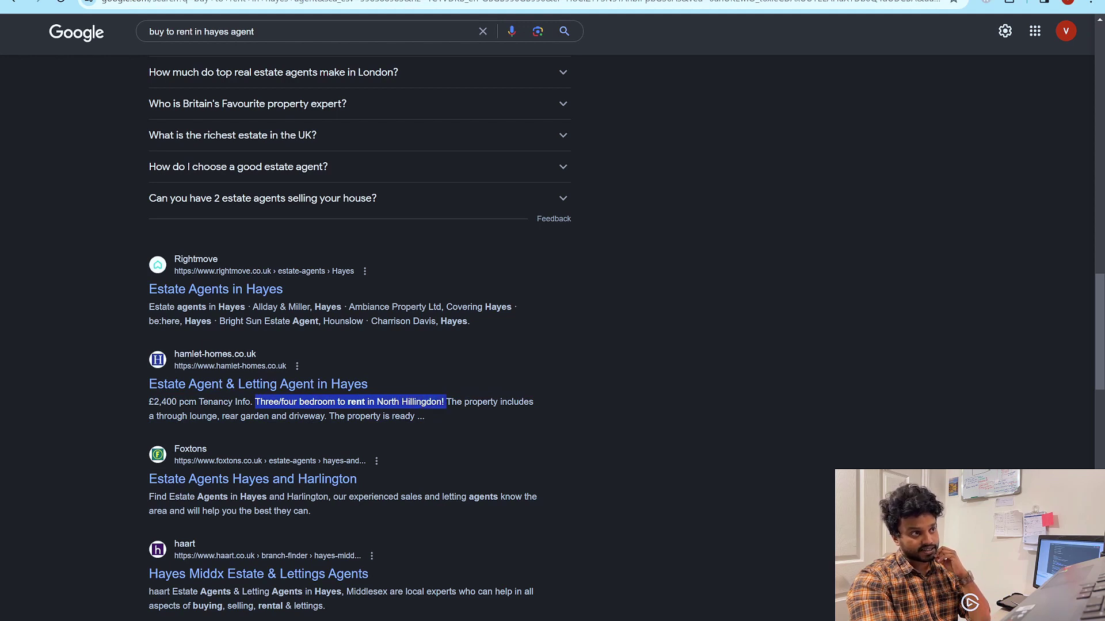
Step: Highlight the hamlet-homes.co.uk result's title and open its page in a new tab
{"action": "left_click_drag", "start_coordinate": [141, 390], "coordinate": [375, 388]}
{"action": "right_click", "coordinate": [341, 390]}
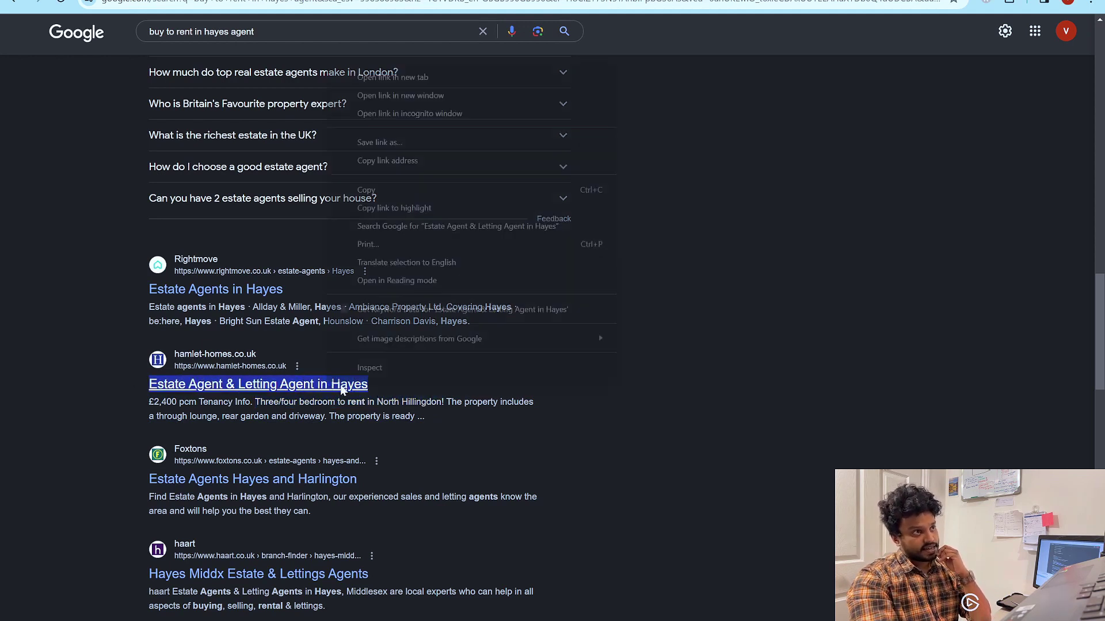
{"action": "left_click", "coordinate": [391, 77]}
{"action": "key", "text": "ctrl+Tab"}
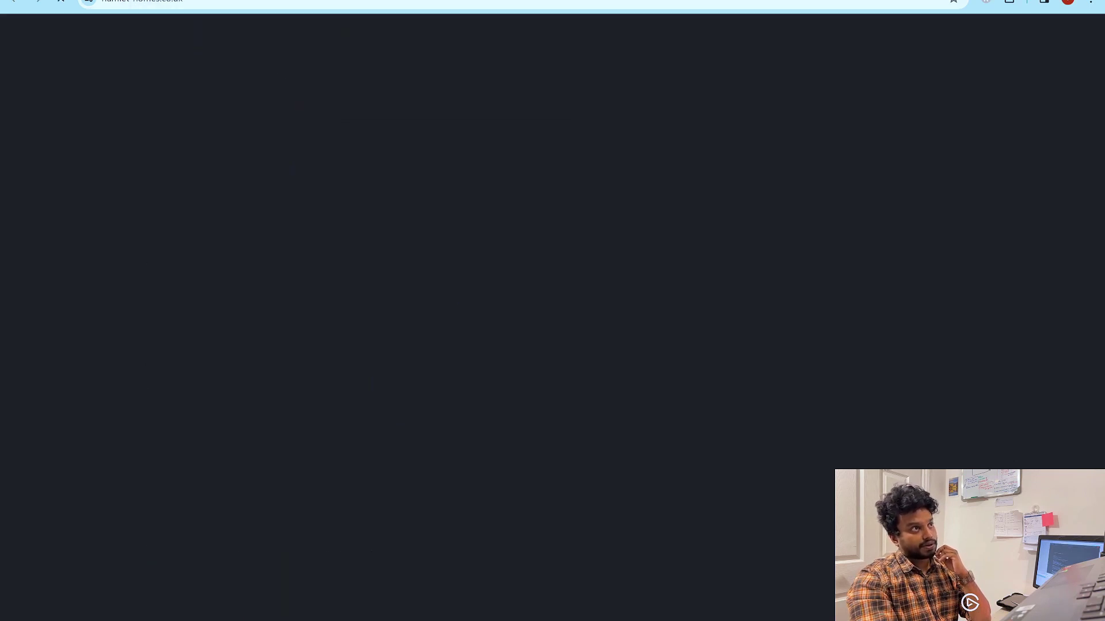
Step: Examine the Hamlet-Homes home page, including its welcome text, property search, service sections and rental listings
{"action": "scroll", "coordinate": [357, 254], "scroll_direction": "down", "scroll_amount": 5}
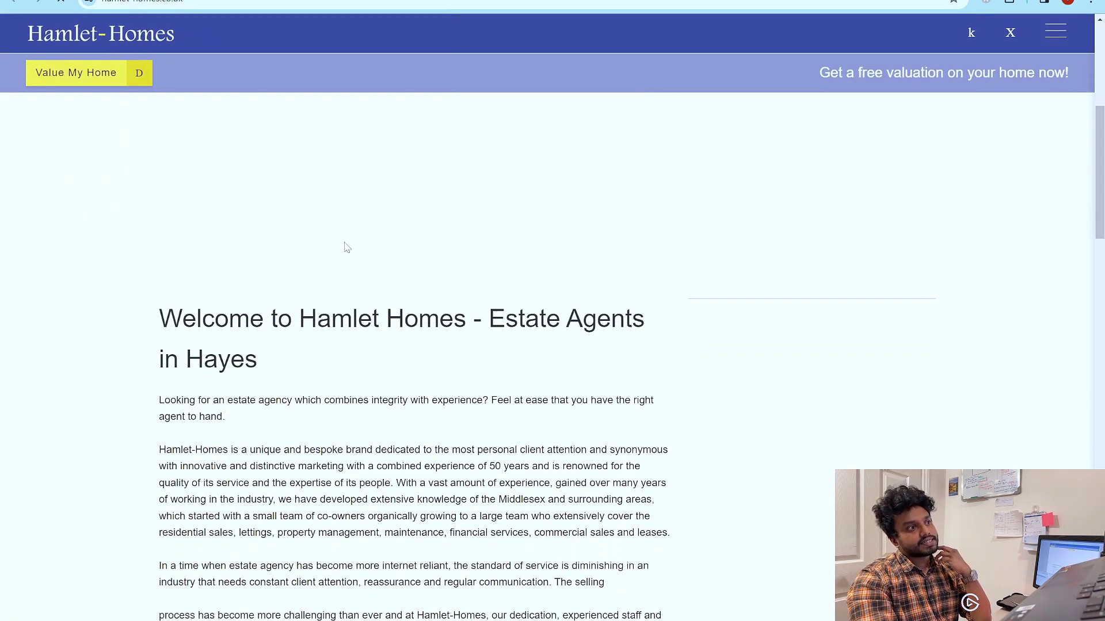
{"action": "scroll", "coordinate": [331, 245], "scroll_direction": "down", "scroll_amount": 10}
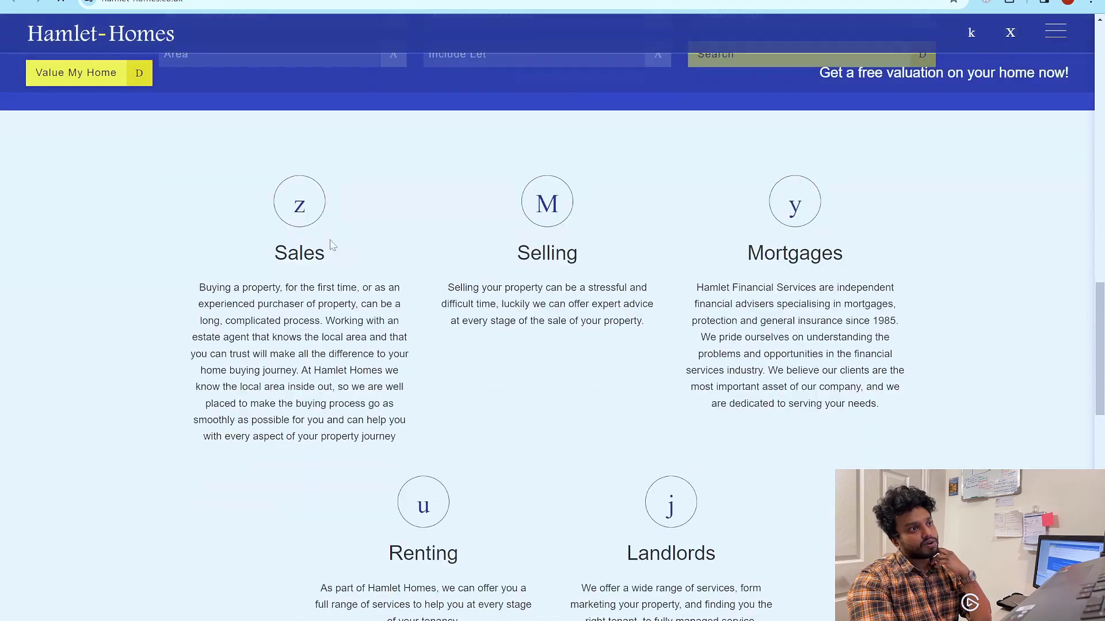
{"action": "scroll", "coordinate": [331, 244], "scroll_direction": "down", "scroll_amount": 15}
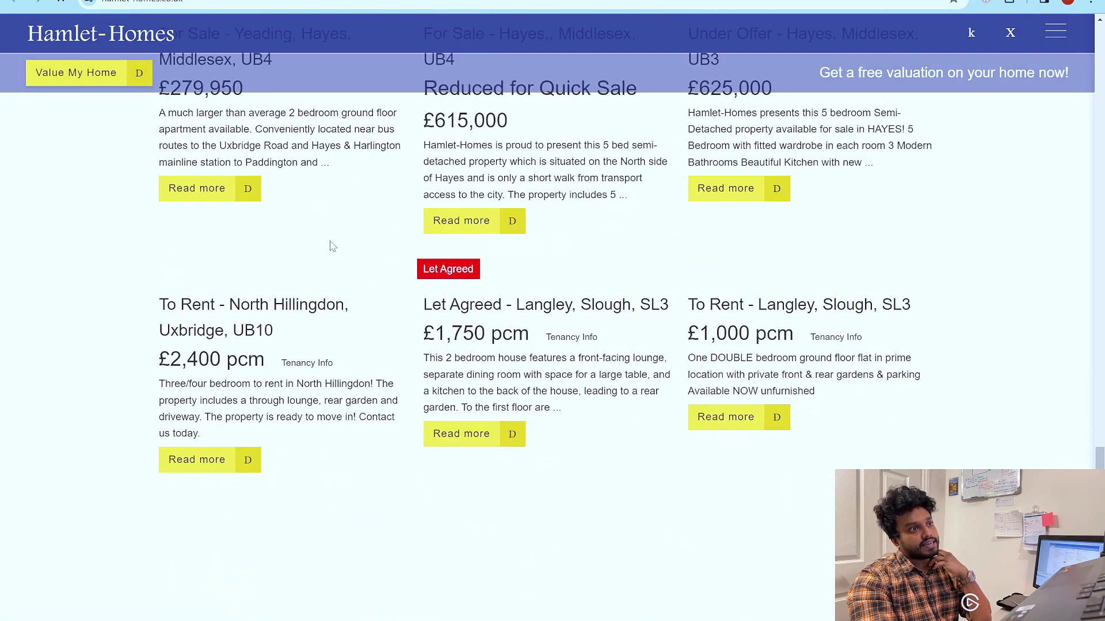
{"action": "scroll", "coordinate": [331, 246], "scroll_direction": "up", "scroll_amount": 20}
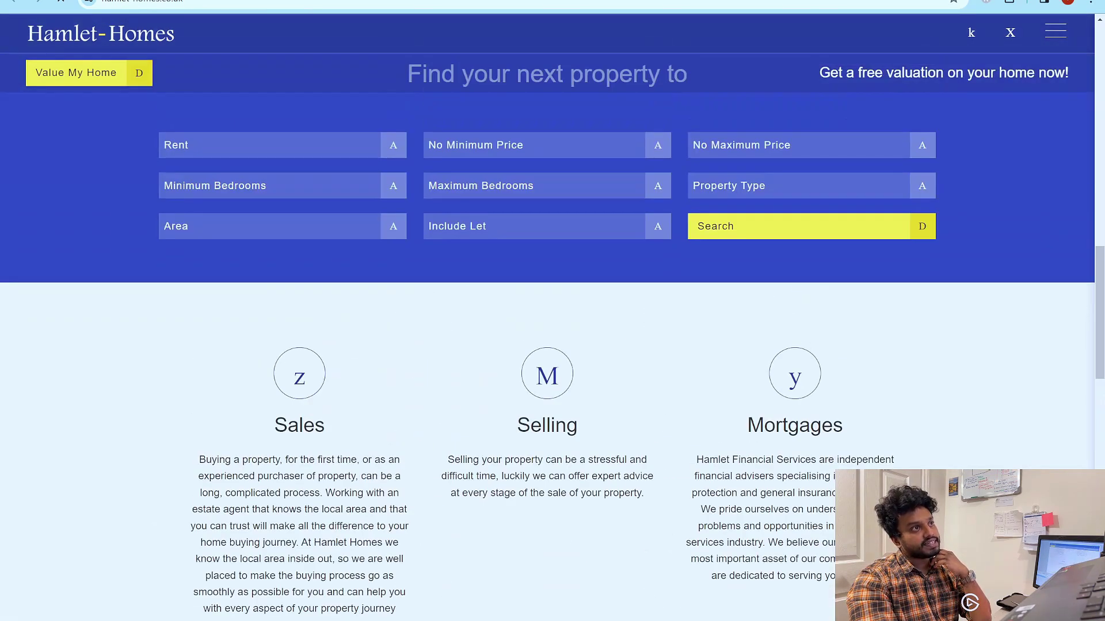
{"action": "scroll", "coordinate": [313, 249], "scroll_direction": "up", "scroll_amount": 5}
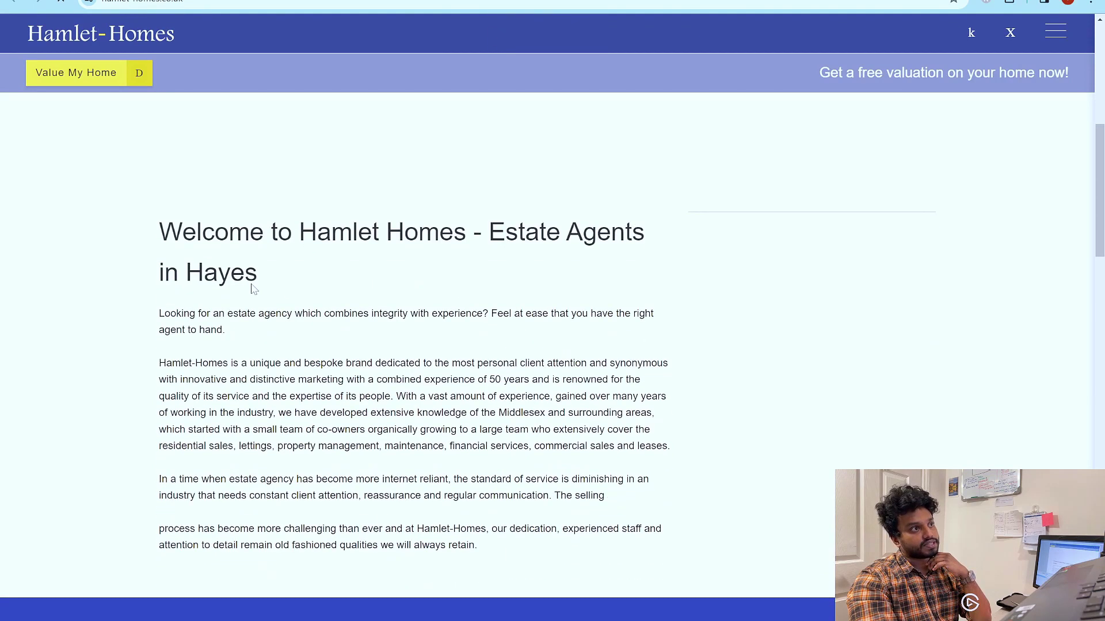
{"action": "scroll", "coordinate": [248, 289], "scroll_direction": "down", "scroll_amount": 5}
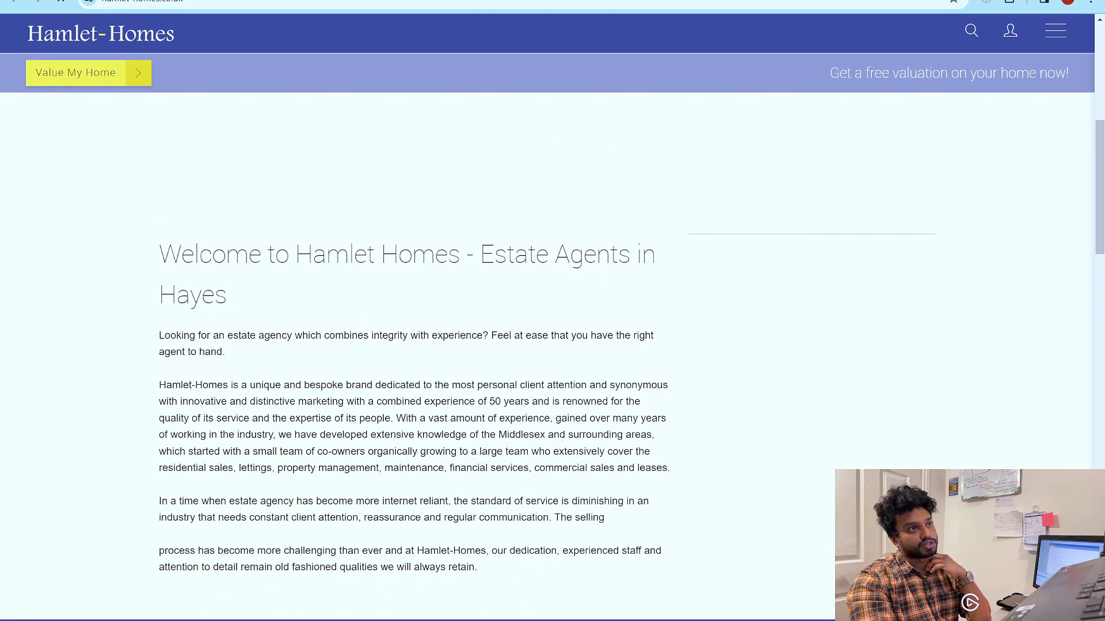
{"action": "scroll", "coordinate": [552, 310], "scroll_direction": "down", "scroll_amount": 5}
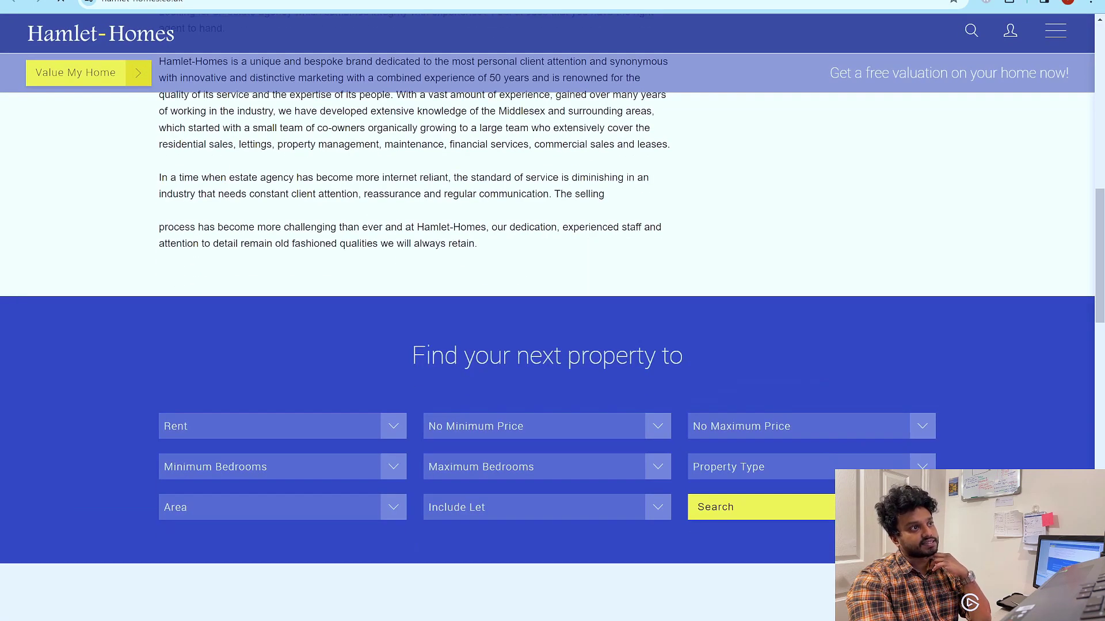
{"action": "scroll", "coordinate": [552, 311], "scroll_direction": "up", "scroll_amount": 4}
{"action": "left_click_drag", "start_coordinate": [171, 270], "coordinate": [447, 477]}
Step: Return to the Google results and highlight the description under "Estate Agent & Letting Agent in Hayes"
{"action": "key", "text": "alt+Left"}
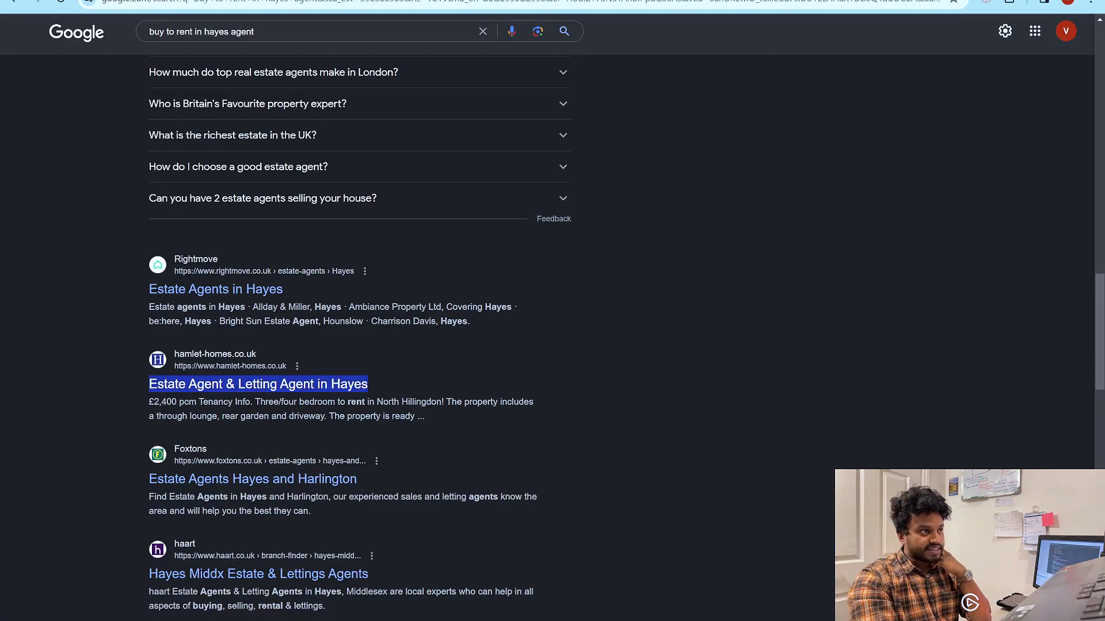
{"action": "left_click_drag", "start_coordinate": [149, 402], "coordinate": [278, 430]}
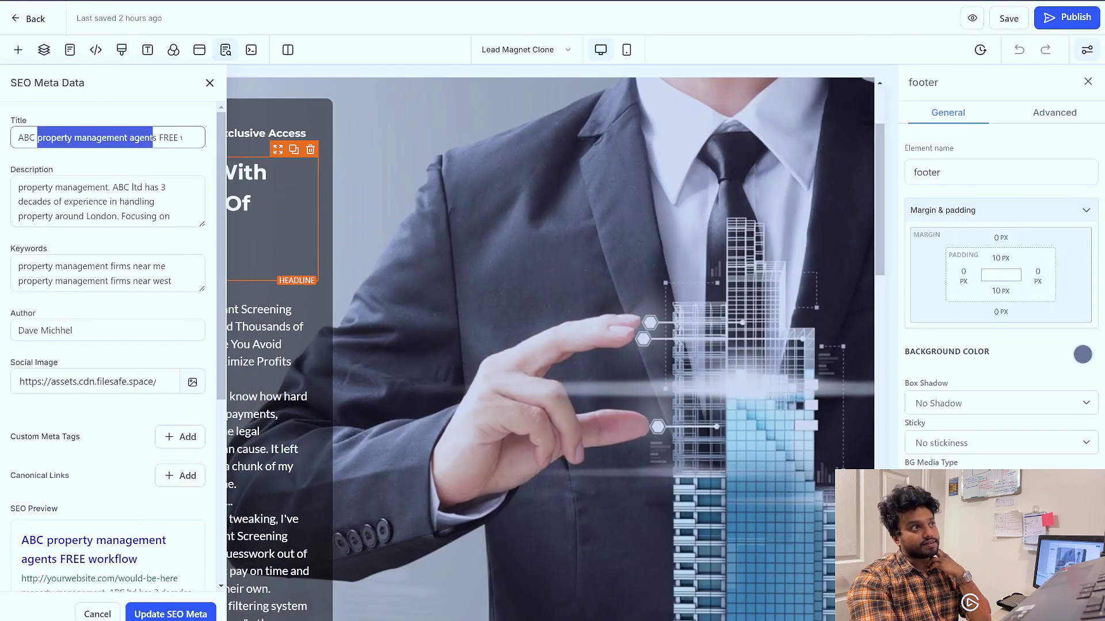
Step: In the lead magnet page's SEO description in HighLevel, replace "West London," with "Hayes" followed by the local postcode
{"action": "left_click", "coordinate": [133, 216]}
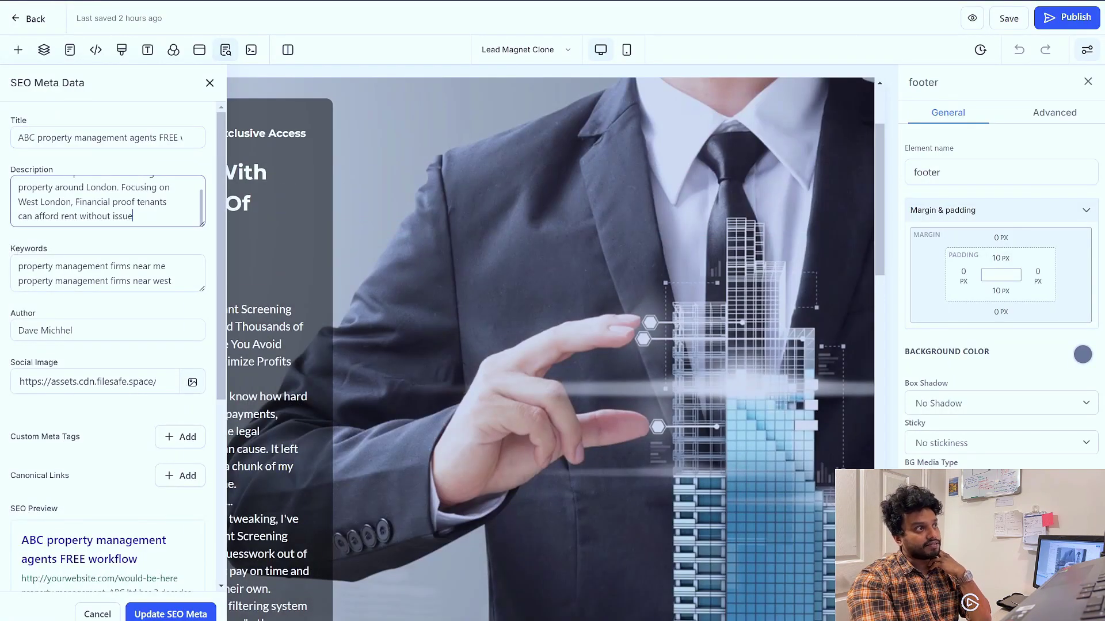
{"action": "scroll", "coordinate": [56, 201], "scroll_direction": "up", "scroll_amount": 1}
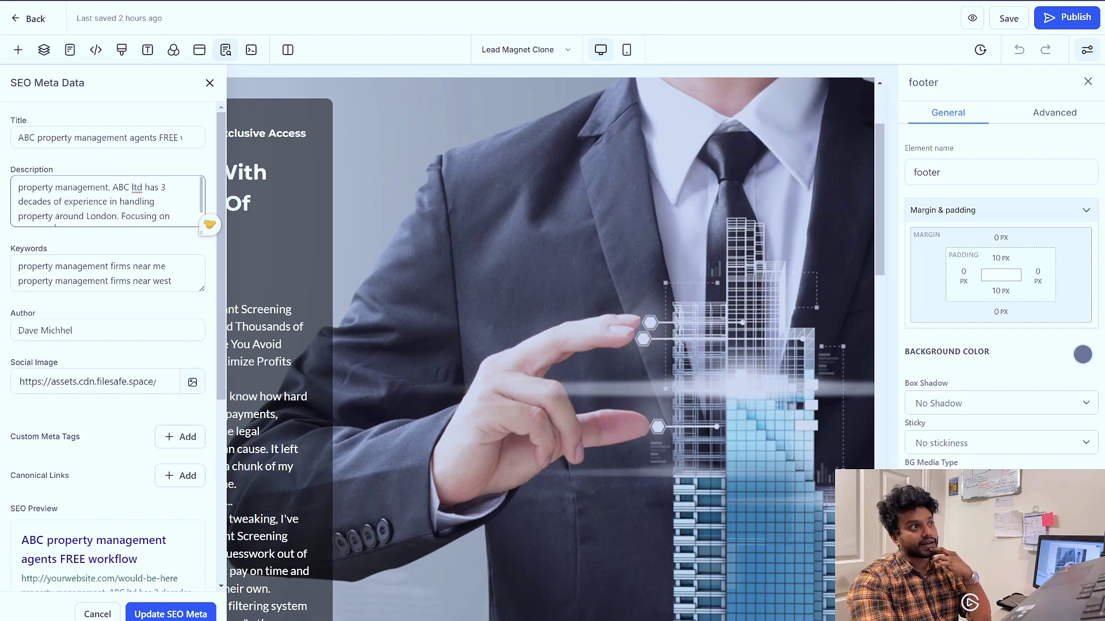
{"action": "scroll", "coordinate": [55, 201], "scroll_direction": "down", "scroll_amount": 2}
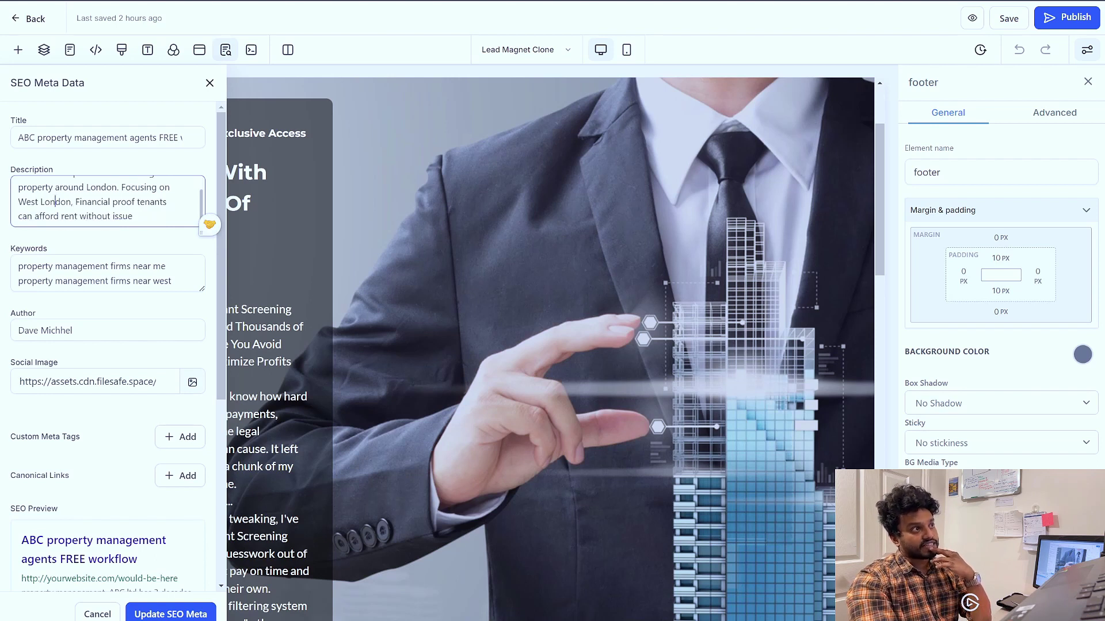
{"action": "left_click_drag", "start_coordinate": [74, 201], "coordinate": [18, 201]}
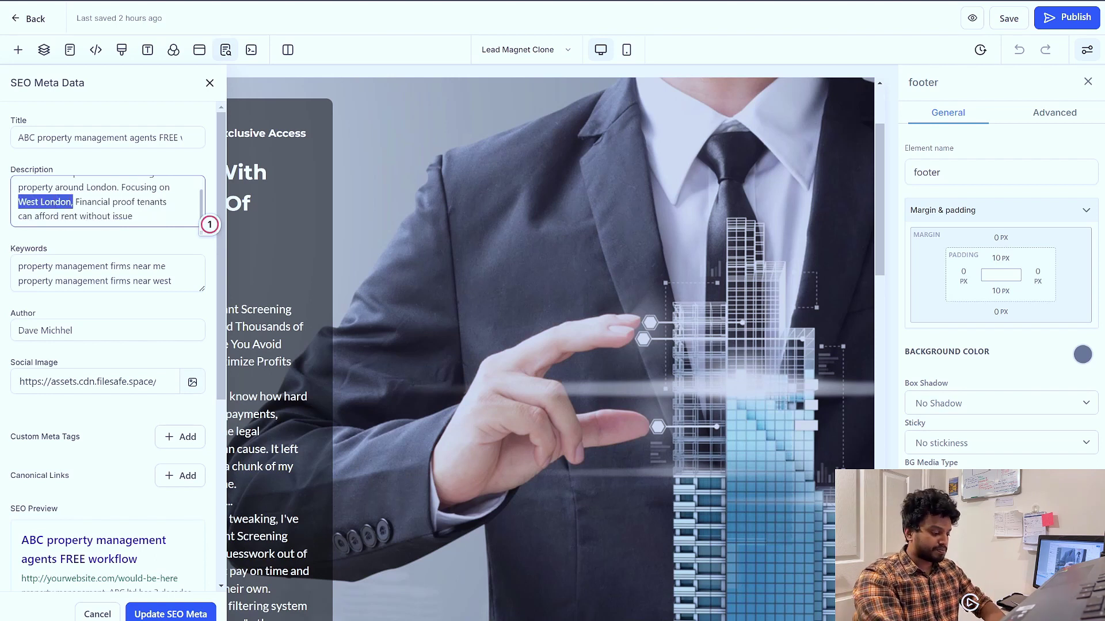
{"action": "type", "text": "Hayes"}
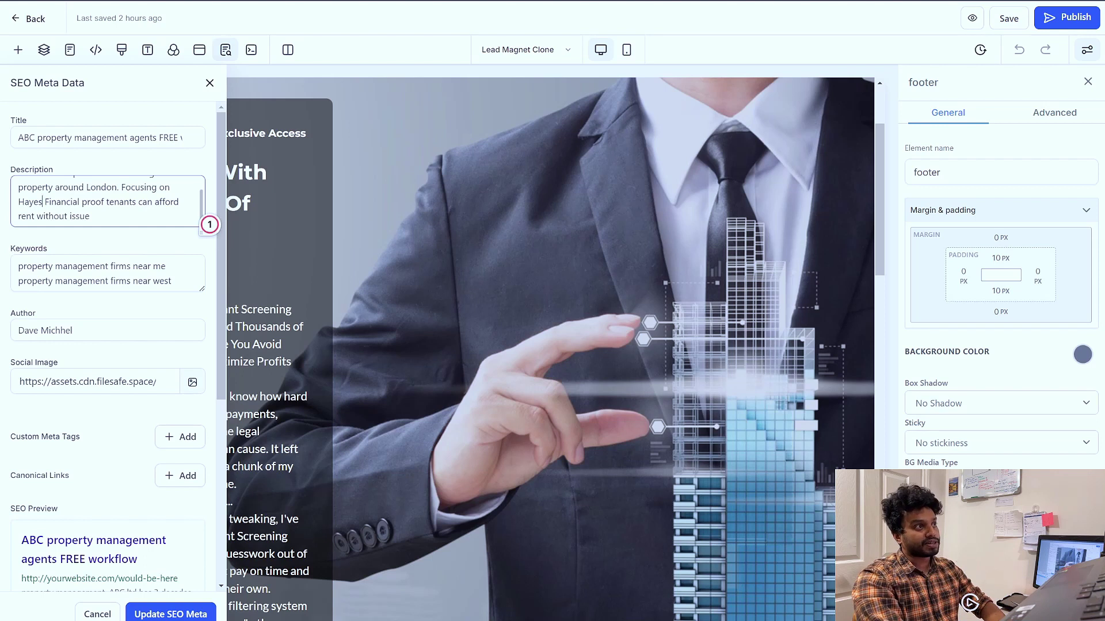
{"action": "type", "text": " UB1 "}
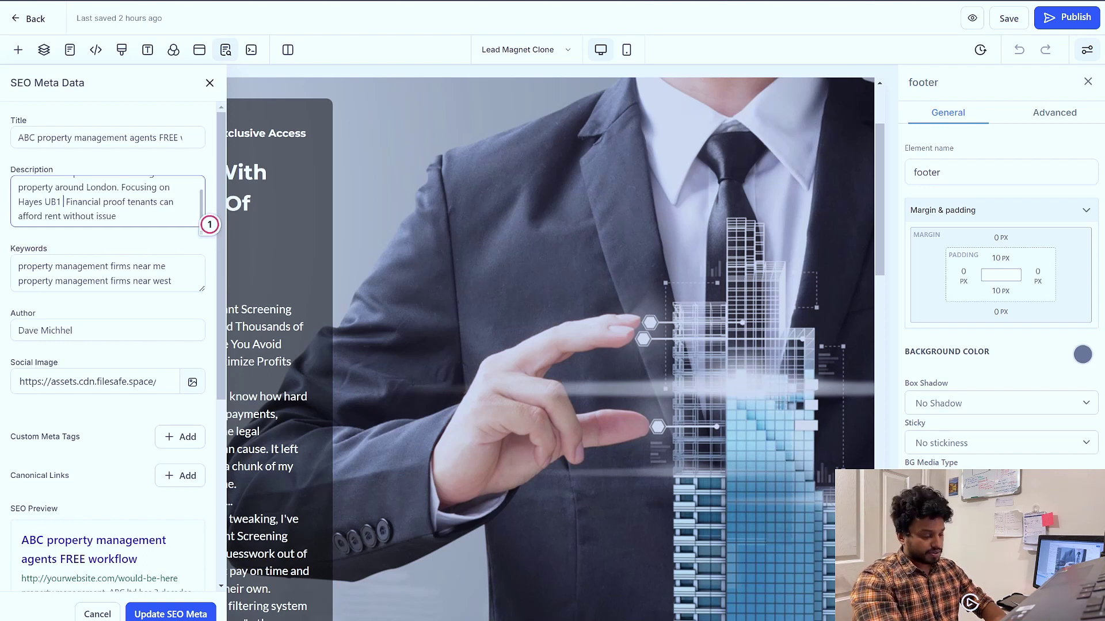
{"action": "type", "text": "3BY"}
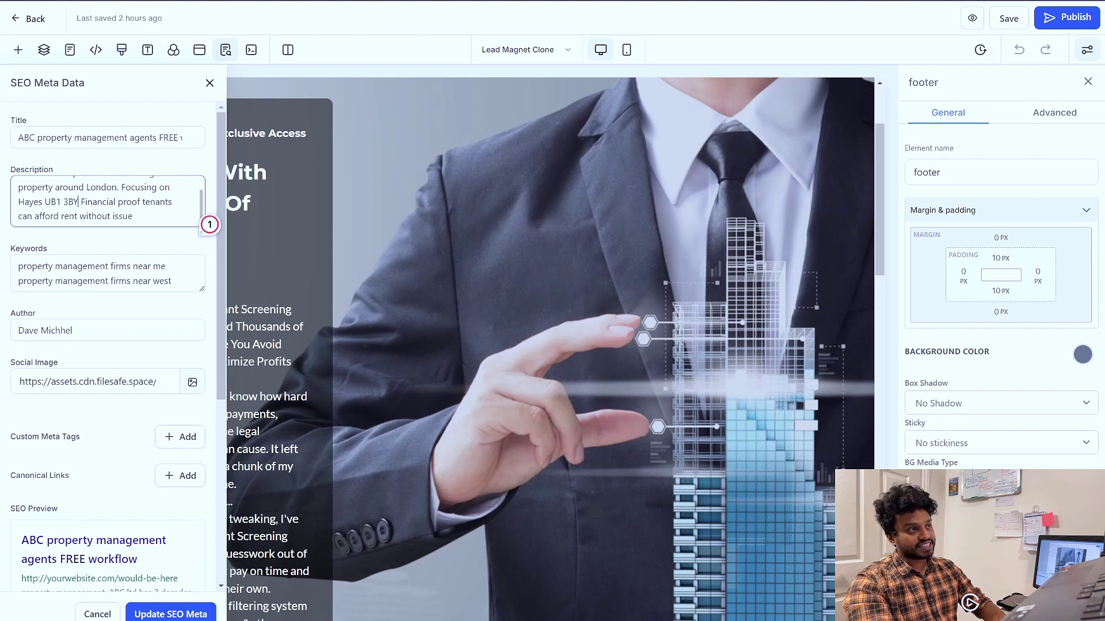
Step: Select the entire SEO description text to review it as a whole
{"action": "key", "text": "alt+Tab"}
{"action": "key", "text": "Escape"}
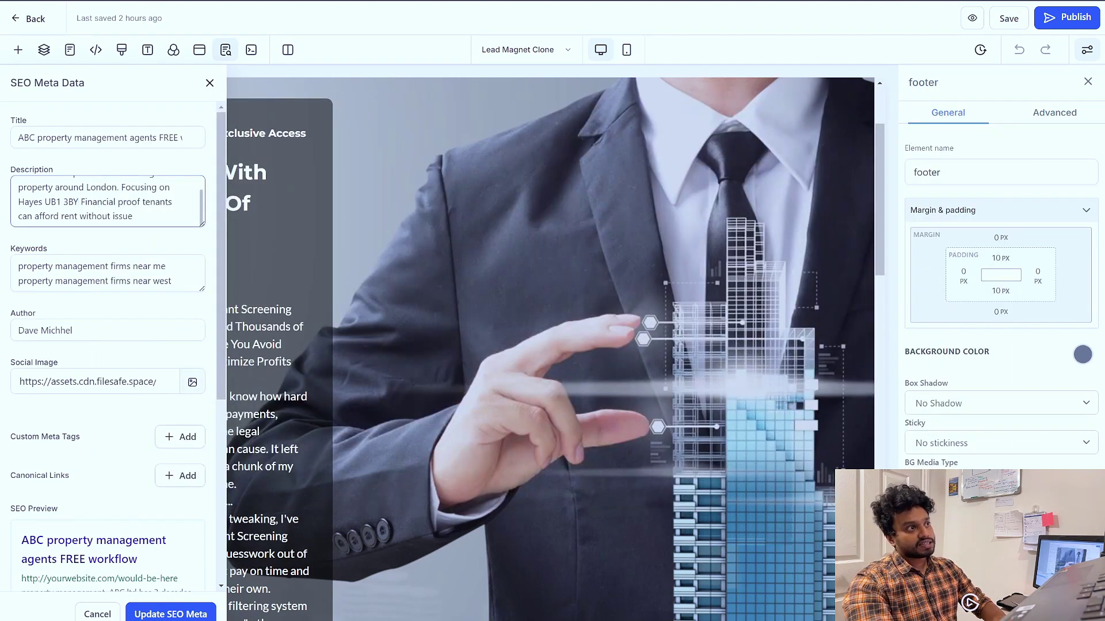
{"action": "key", "text": "ctrl+a"}
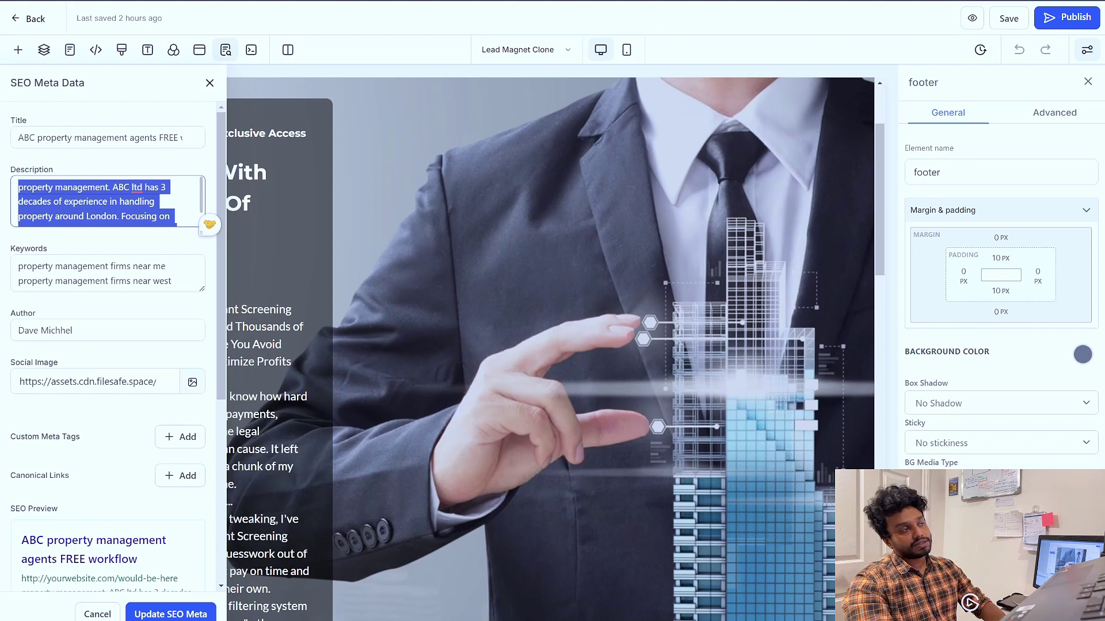
Step: Switch to the Google results and highlight the simpleea.com listing's full description
{"action": "key", "text": "alt+Tab"}
{"action": "scroll", "coordinate": [261, 391], "scroll_direction": "up", "scroll_amount": 15}
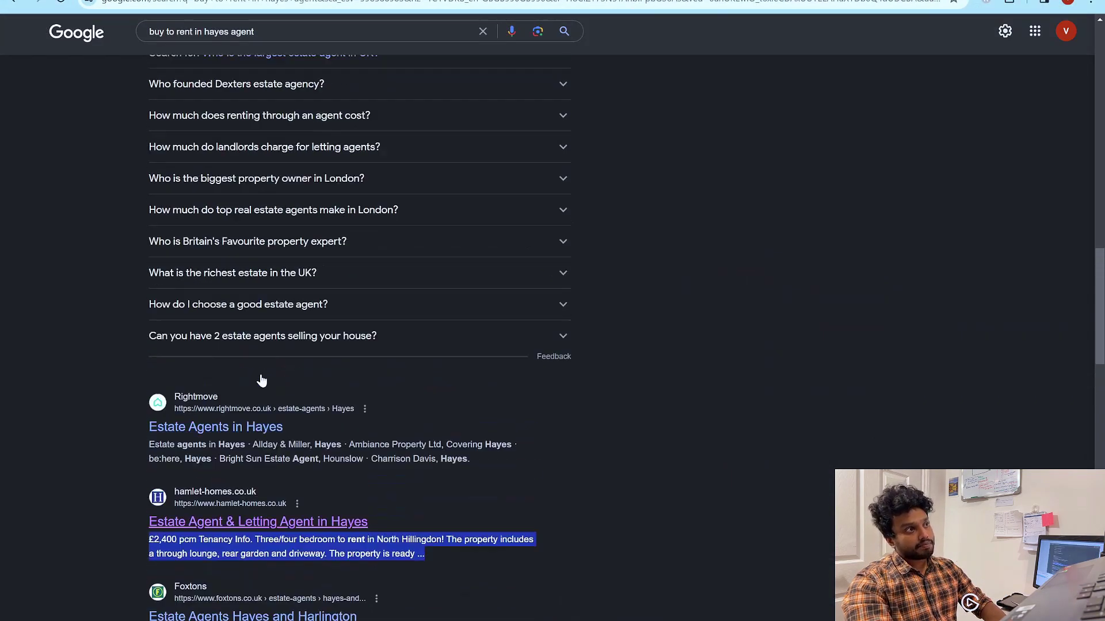
{"action": "scroll", "coordinate": [174, 343], "scroll_direction": "up", "scroll_amount": 5}
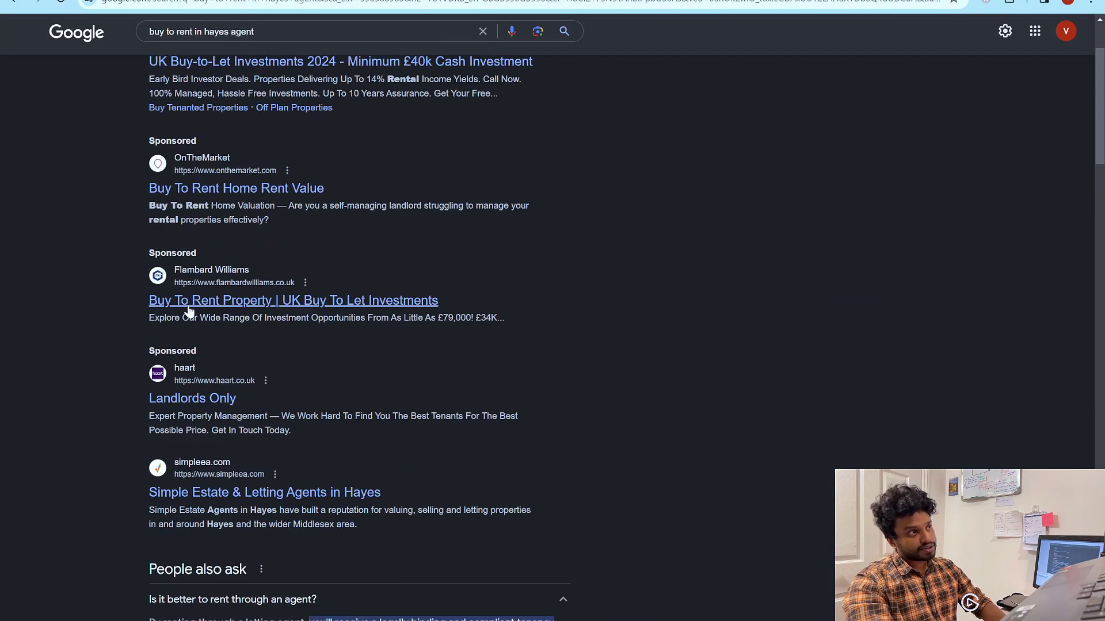
{"action": "left_click_drag", "start_coordinate": [149, 511], "coordinate": [280, 511]}
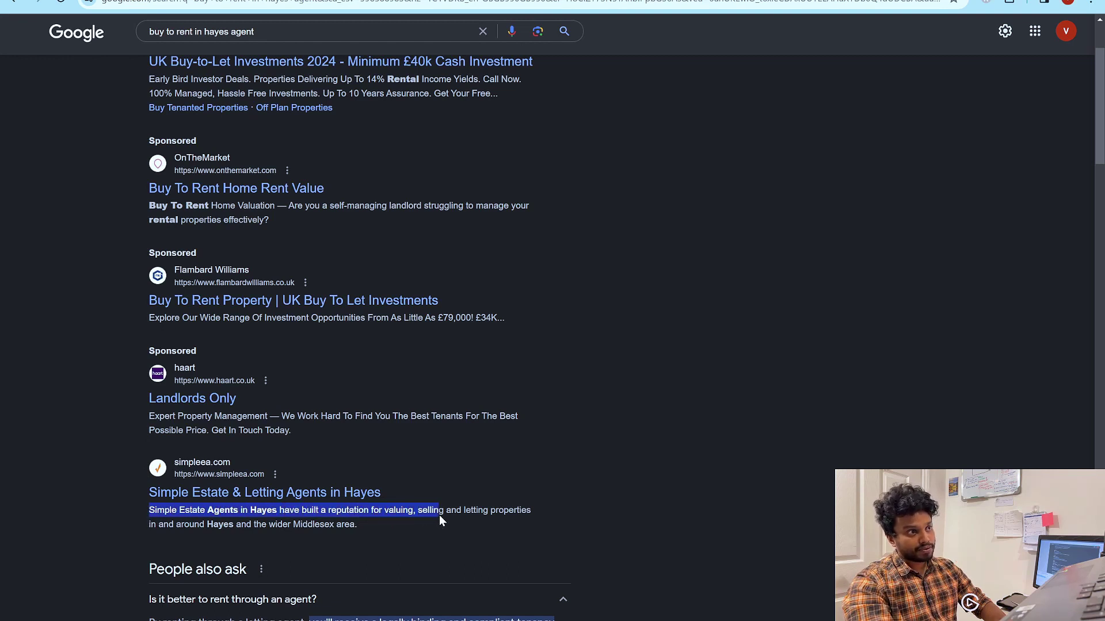
{"action": "left_click_drag", "start_coordinate": [527, 516], "coordinate": [523, 519]}
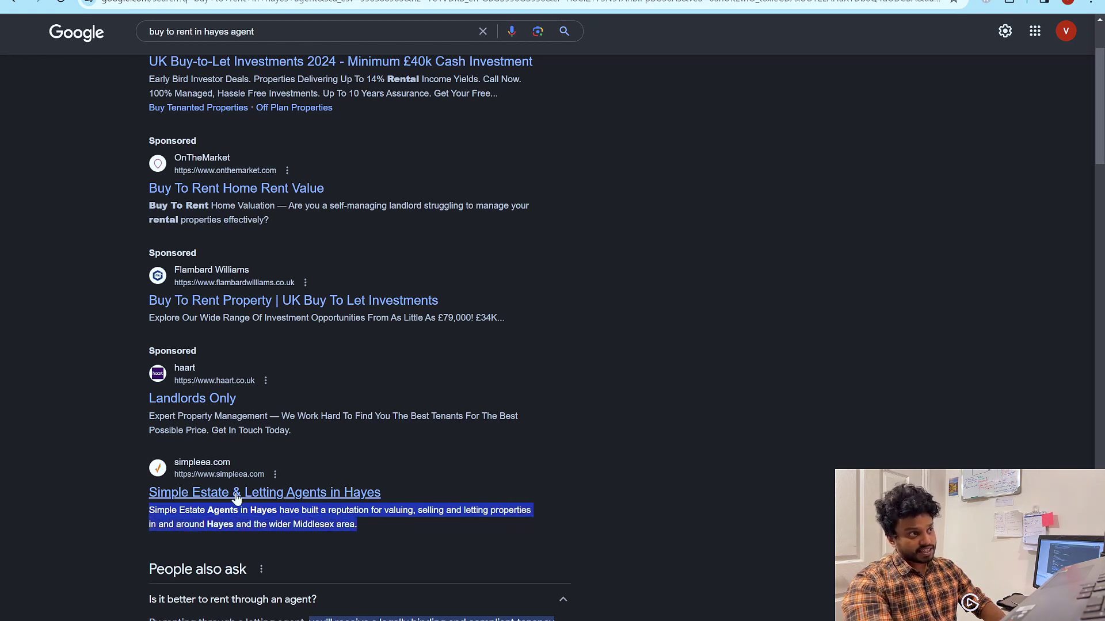
Step: Highlight the hamlet-homes.co.uk listing's description to compare it with the simpleea.com one
{"action": "scroll", "coordinate": [194, 488], "scroll_direction": "down", "scroll_amount": 15}
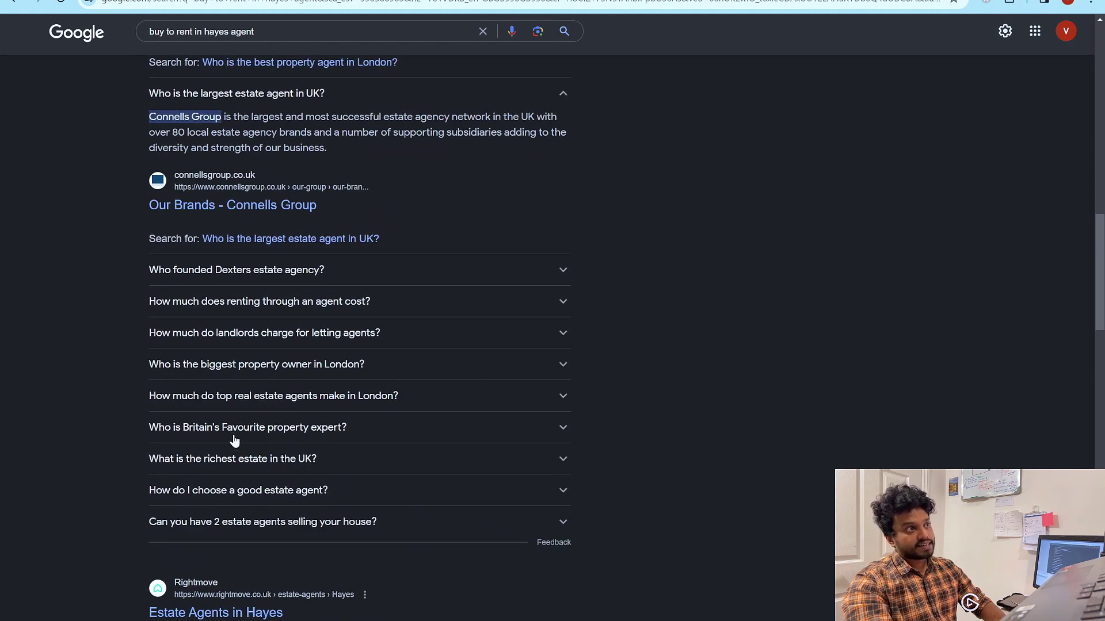
{"action": "scroll", "coordinate": [233, 440], "scroll_direction": "down", "scroll_amount": 4}
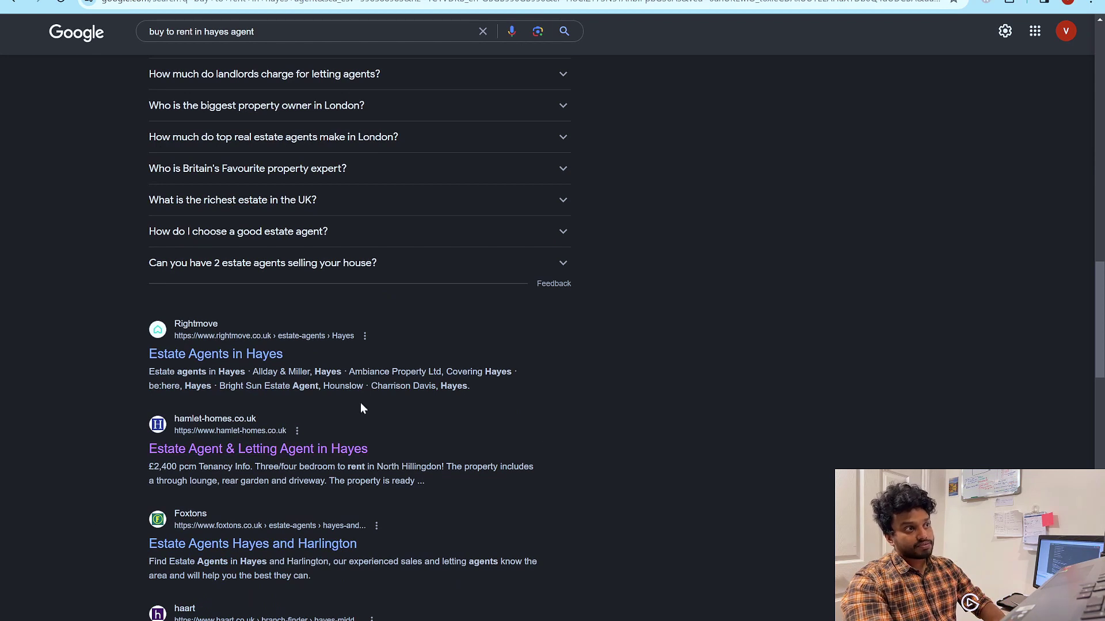
{"action": "left_click_drag", "start_coordinate": [140, 466], "coordinate": [453, 489]}
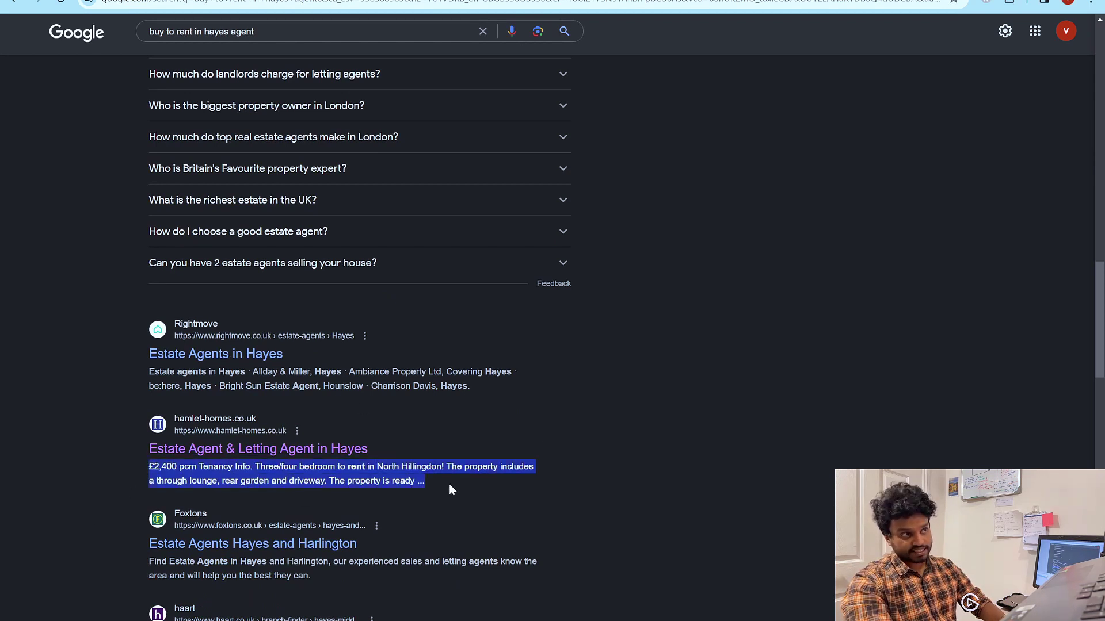
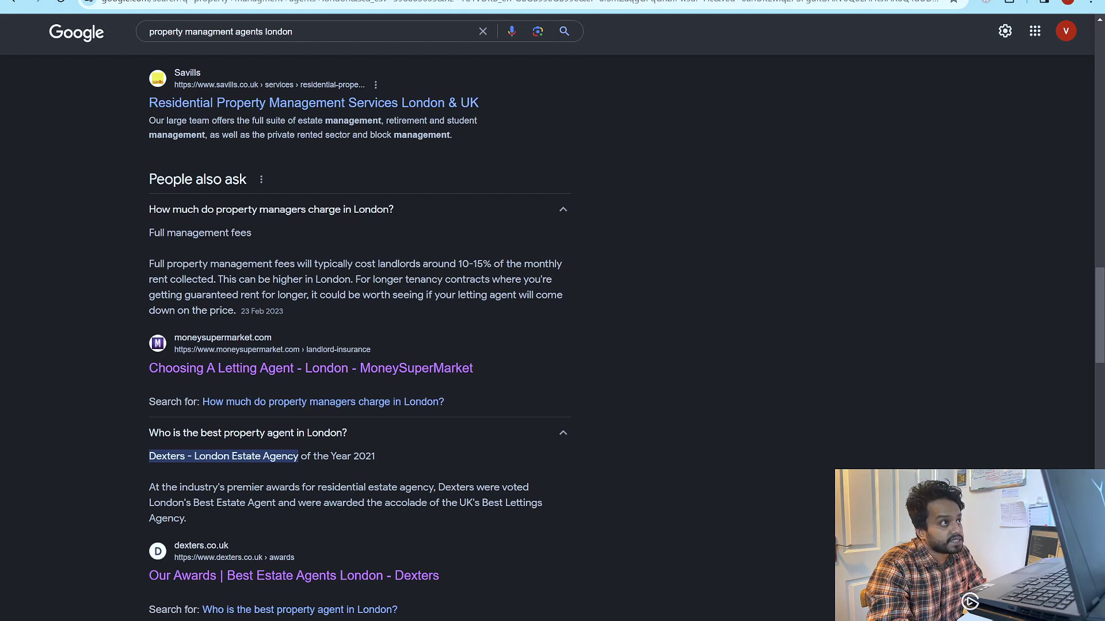
Step: Examine the Dexters awards page, reading the "London Estate Agency of the Year 2021" section and the text on London property professionals
{"action": "scroll", "coordinate": [512, 120], "scroll_direction": "down", "scroll_amount": 12}
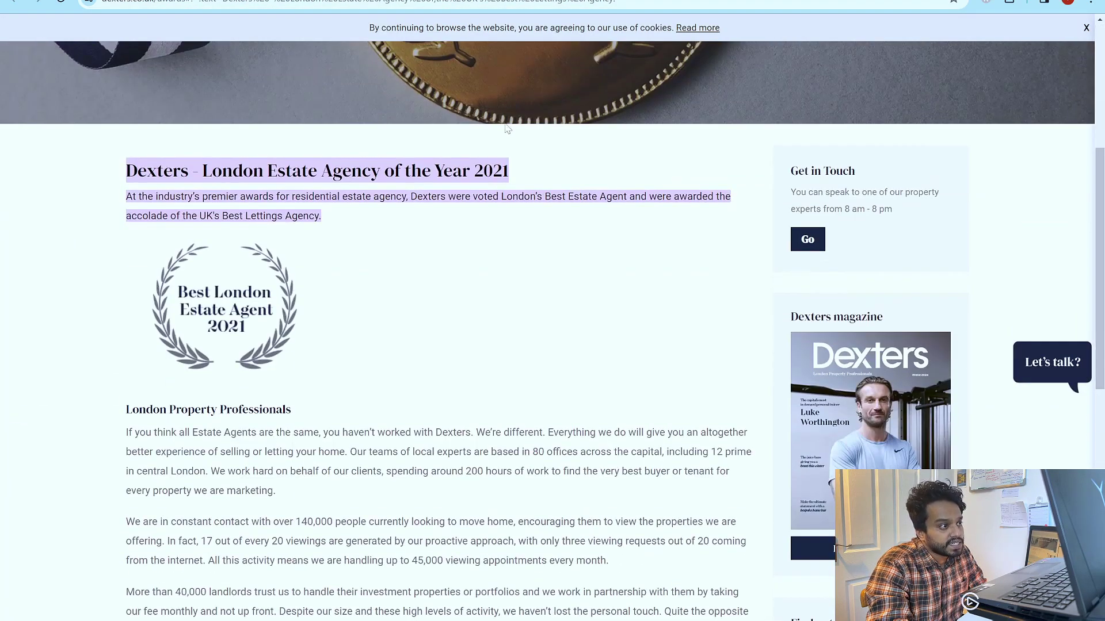
{"action": "scroll", "coordinate": [485, 230], "scroll_direction": "up", "scroll_amount": 6}
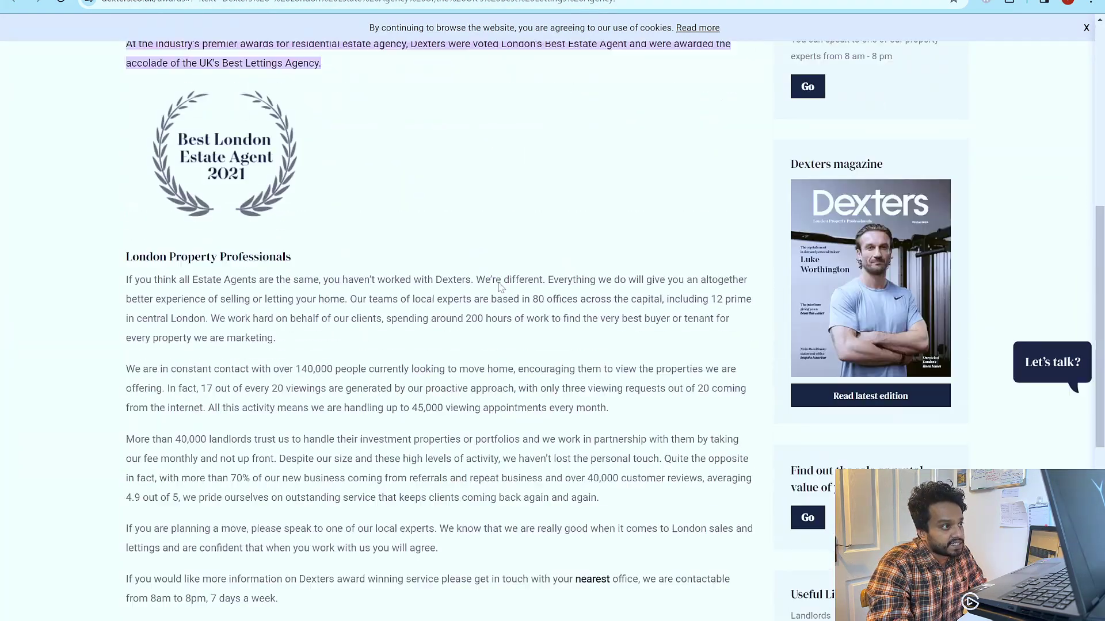
{"action": "scroll", "coordinate": [469, 417], "scroll_direction": "down", "scroll_amount": 6}
{"action": "scroll", "coordinate": [446, 452], "scroll_direction": "up", "scroll_amount": 8}
{"action": "scroll", "coordinate": [445, 452], "scroll_direction": "up", "scroll_amount": 5}
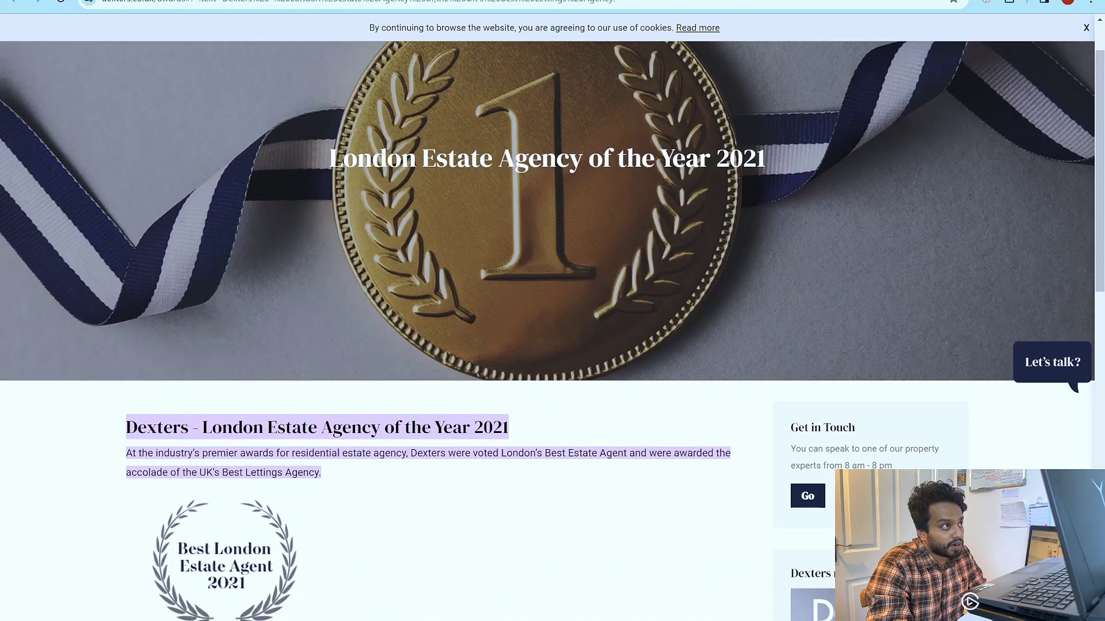
Step: Switch to the MoneySuperMarket letting agent guide and read its headings through the property management pros and cons
{"action": "key", "text": "ctrl+Tab"}
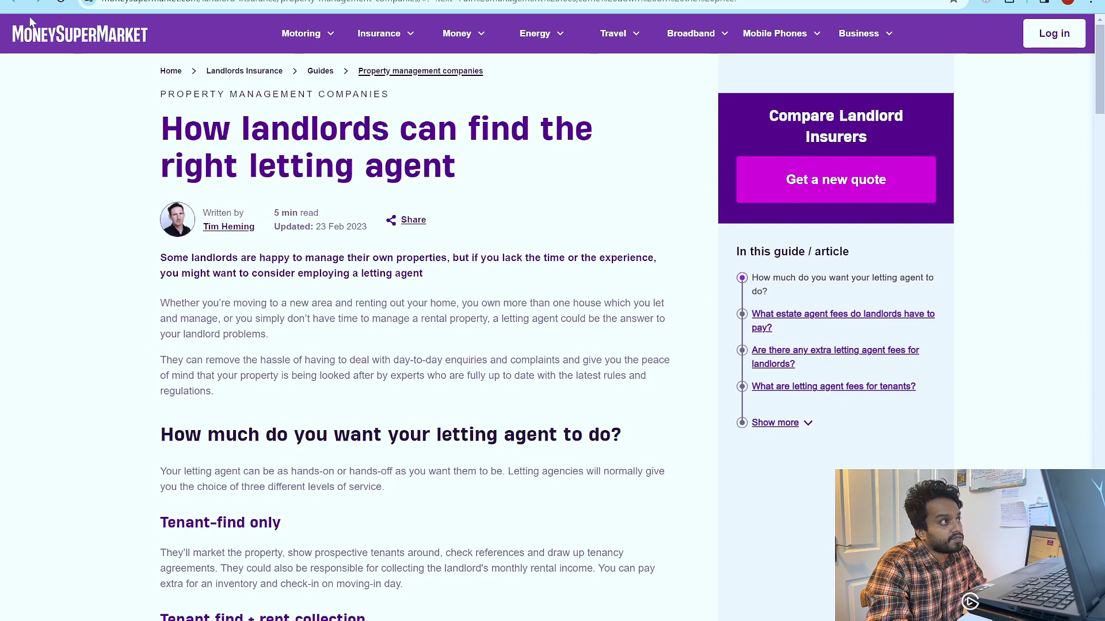
{"action": "scroll", "coordinate": [140, 190], "scroll_direction": "down", "scroll_amount": 20}
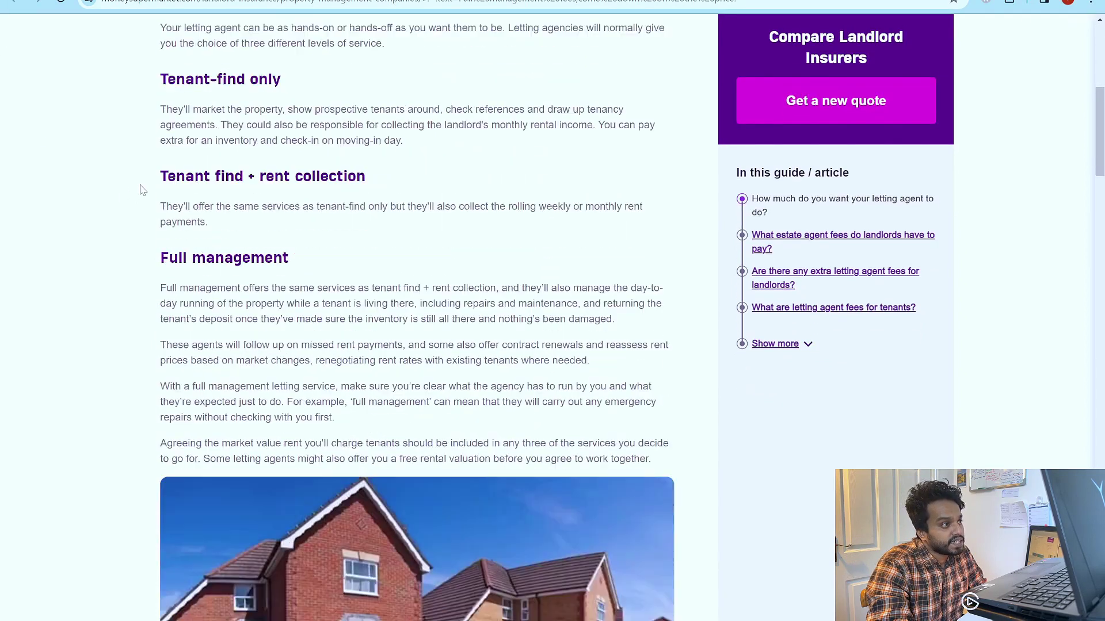
{"action": "scroll", "coordinate": [162, 185], "scroll_direction": "down", "scroll_amount": 9}
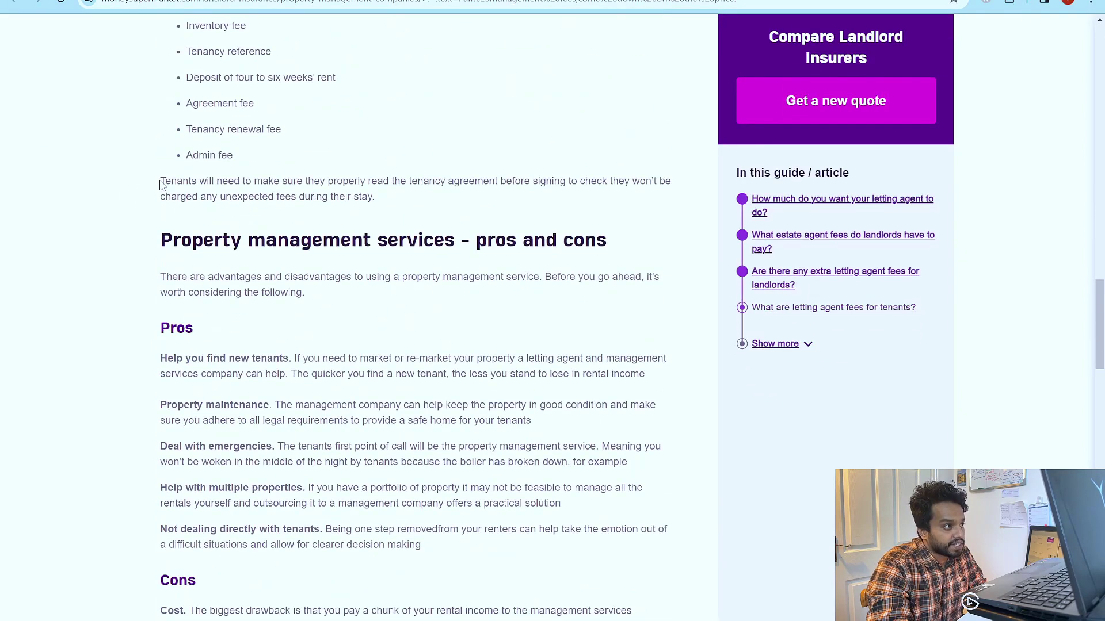
{"action": "scroll", "coordinate": [153, 200], "scroll_direction": "down", "scroll_amount": 5}
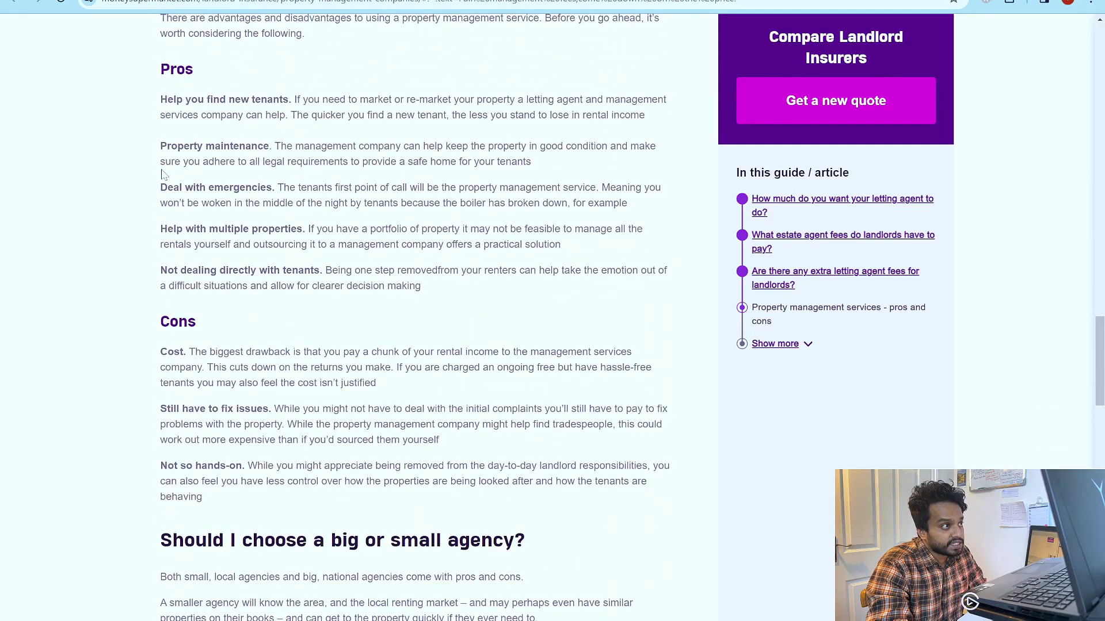
Step: Examine the rest of the MoneySuperMarket letting agent guide, highlighting the pros and cons and reading its sections from the heading to the footer
{"action": "left_click_drag", "start_coordinate": [159, 106], "coordinate": [448, 398]}
{"action": "scroll", "coordinate": [370, 328], "scroll_direction": "down", "scroll_amount": 15}
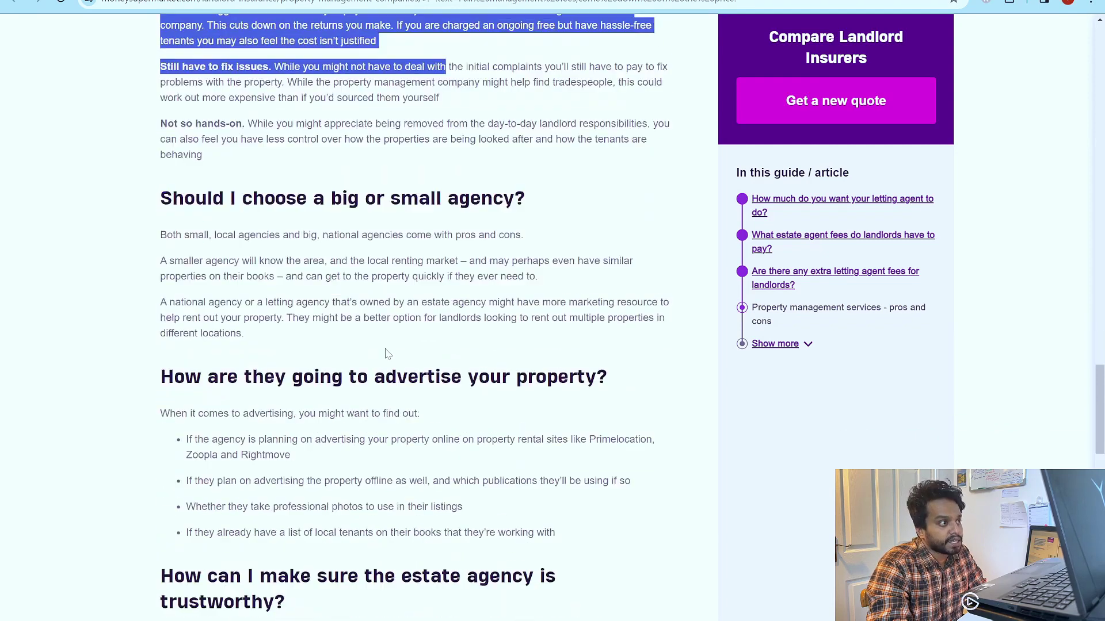
{"action": "scroll", "coordinate": [370, 328], "scroll_direction": "down", "scroll_amount": 9}
{"action": "scroll", "coordinate": [370, 328], "scroll_direction": "up", "scroll_amount": 20}
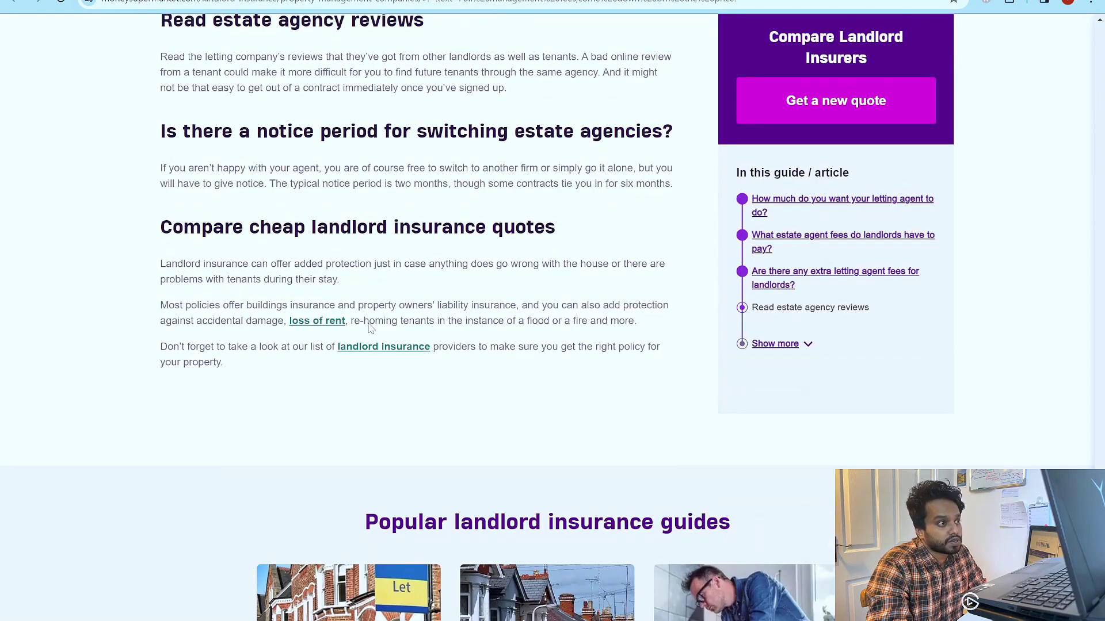
{"action": "scroll", "coordinate": [370, 328], "scroll_direction": "up", "scroll_amount": 12}
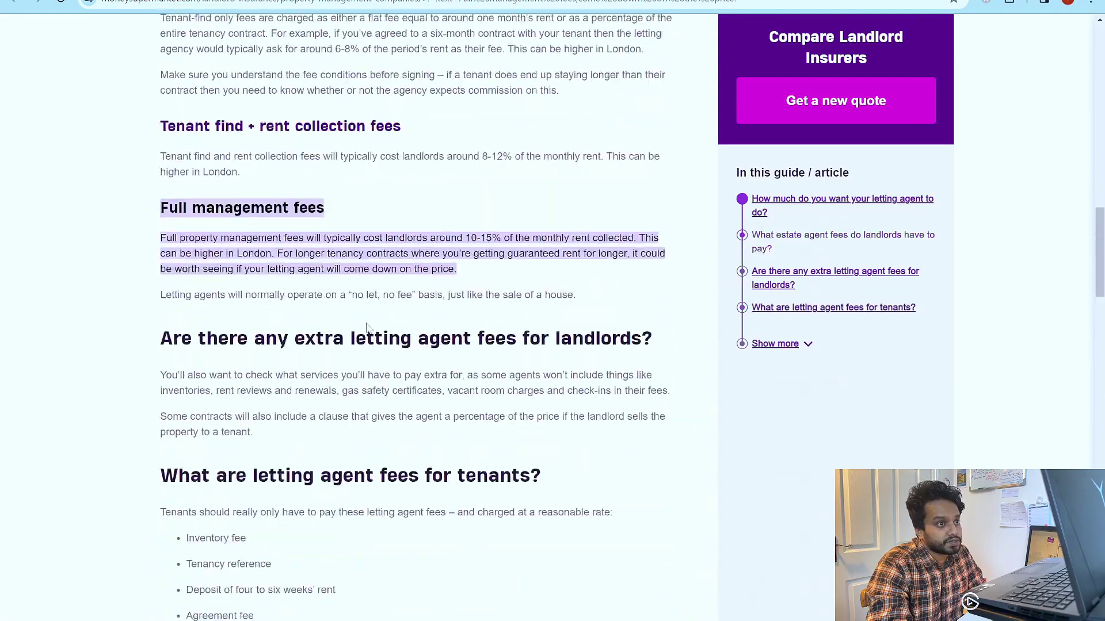
{"action": "scroll", "coordinate": [368, 328], "scroll_direction": "down", "scroll_amount": 20}
{"action": "scroll", "coordinate": [368, 328], "scroll_direction": "down", "scroll_amount": 14}
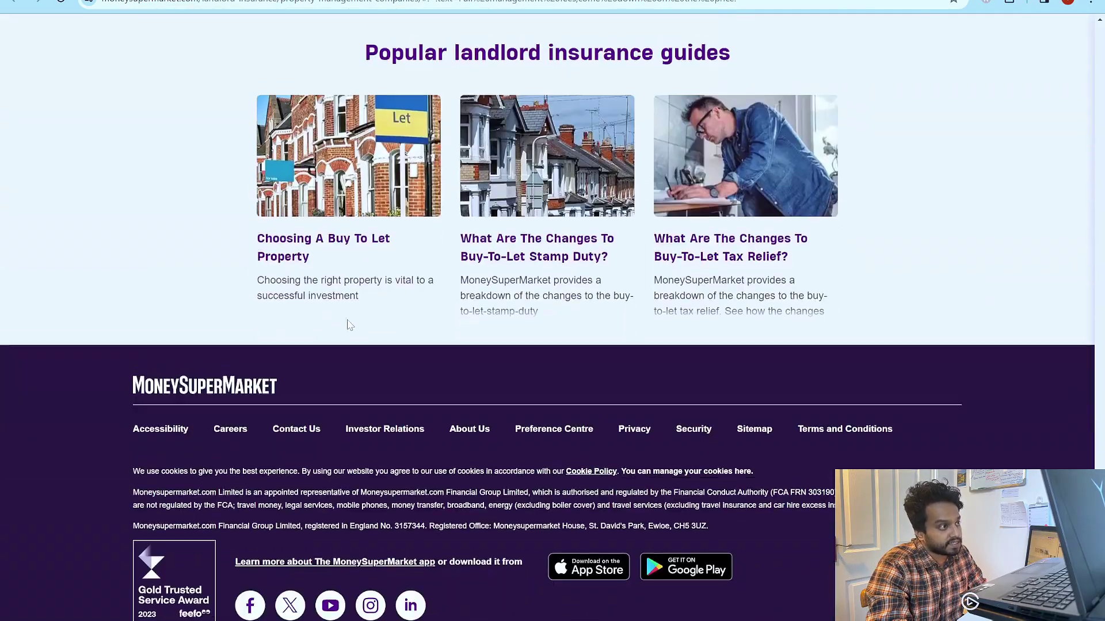
{"action": "scroll", "coordinate": [337, 322], "scroll_direction": "up", "scroll_amount": 20}
{"action": "scroll", "coordinate": [335, 321], "scroll_direction": "up", "scroll_amount": 15}
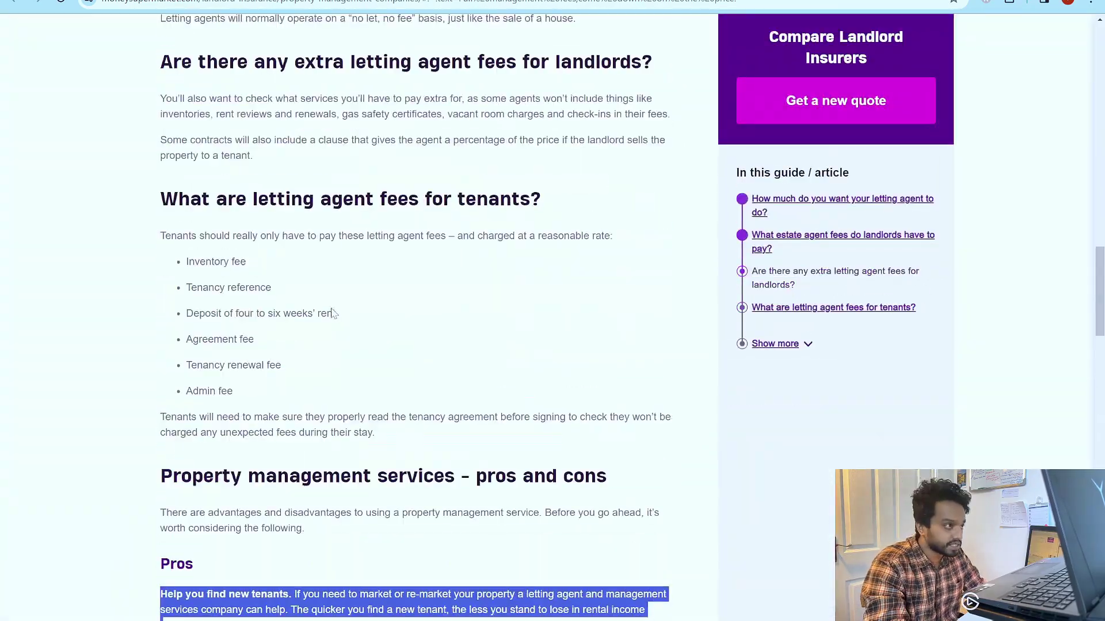
{"action": "scroll", "coordinate": [330, 311], "scroll_direction": "up", "scroll_amount": 7}
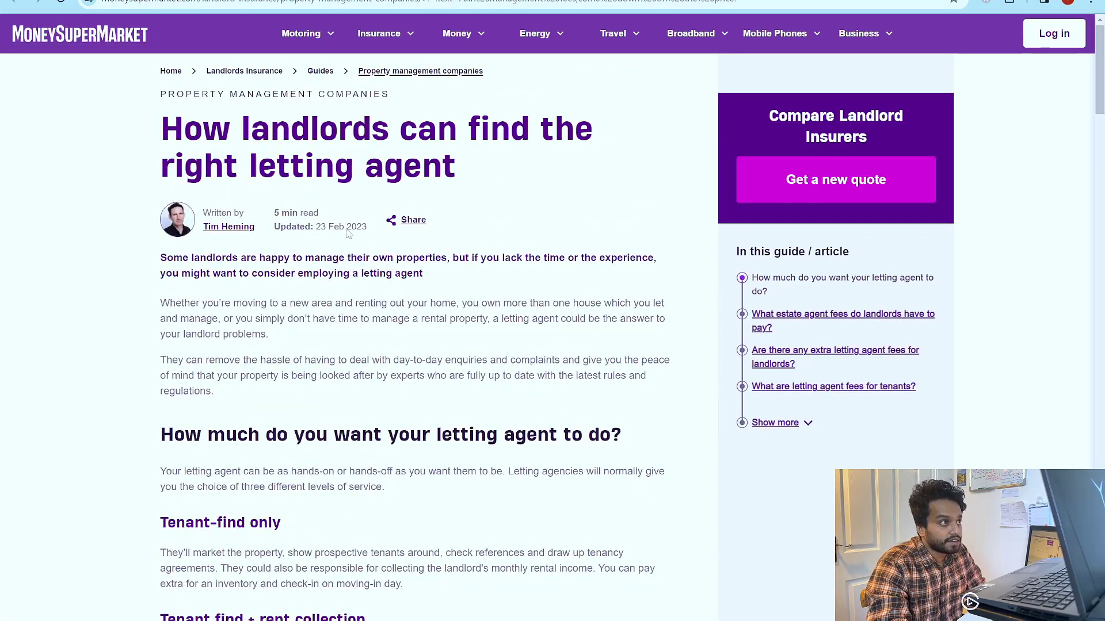
Step: Switch to the HighLevel page builder and open the list of elements that can be added to the lead magnet page
{"action": "key", "text": "alt+Tab"}
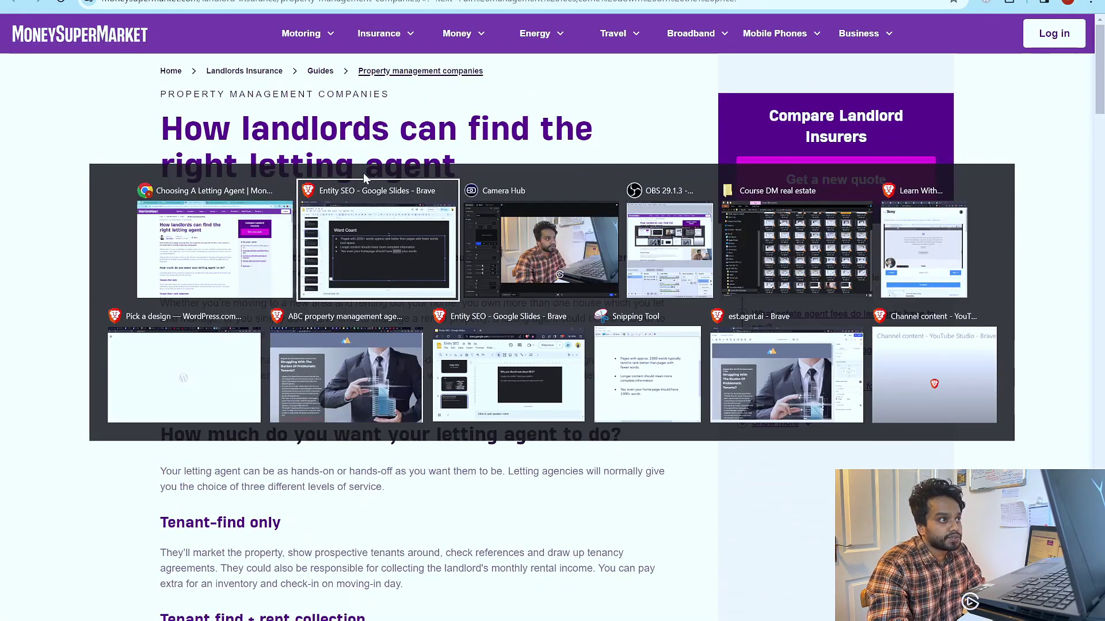
{"action": "left_click", "coordinate": [405, 262]}
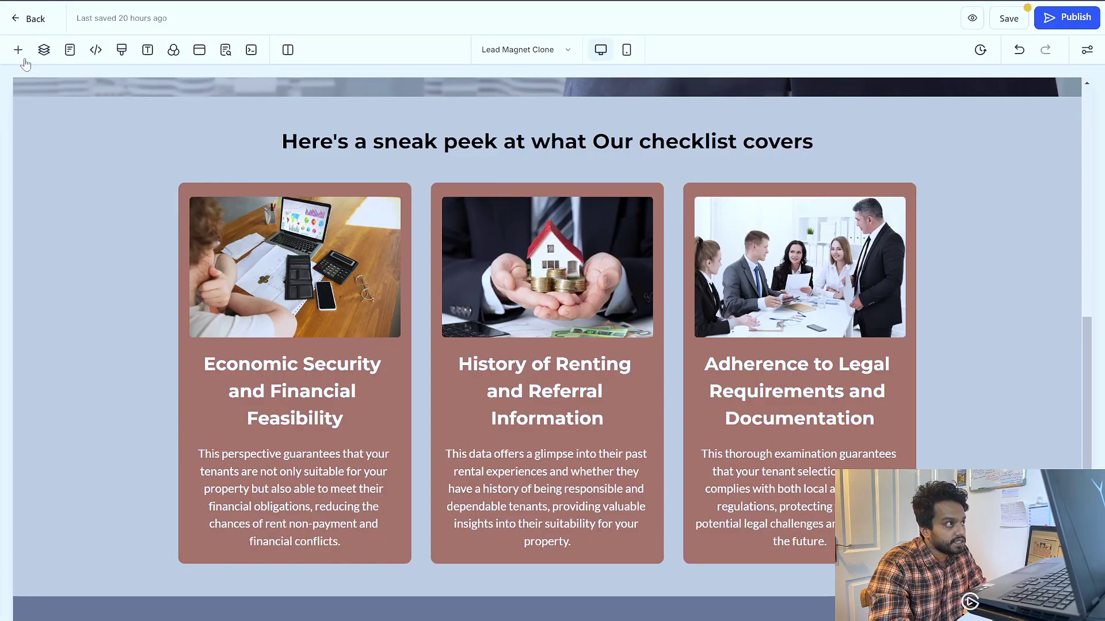
{"action": "left_click", "coordinate": [18, 49]}
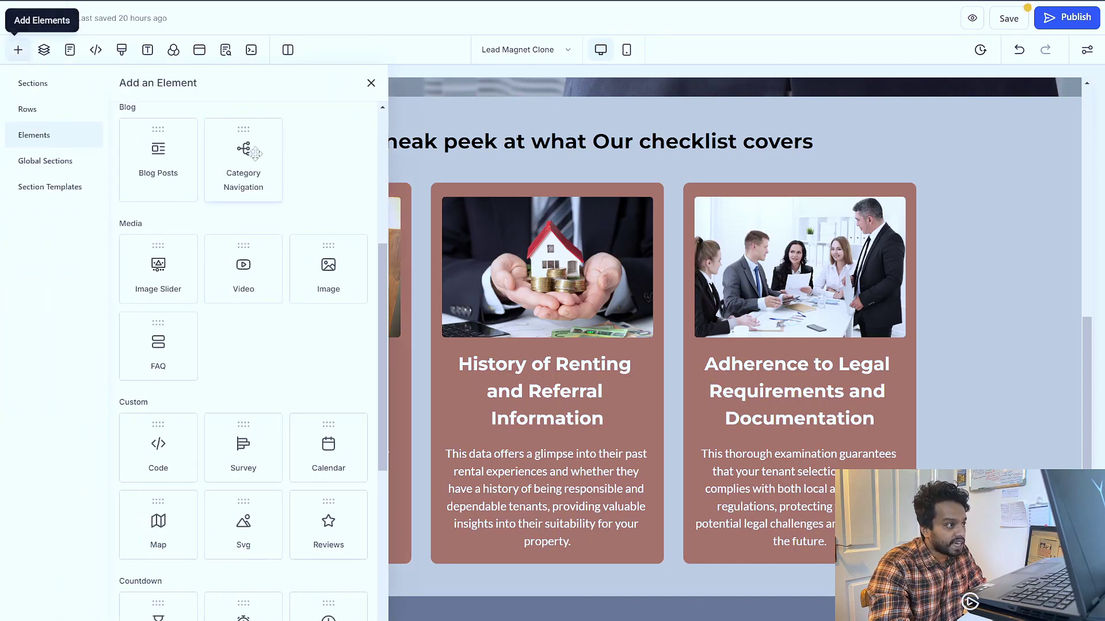
Step: Switch back to the Google results and collapse the two open "People also ask" answers on London property managers' charges and the best property agent
{"action": "key", "text": "alt+Tab"}
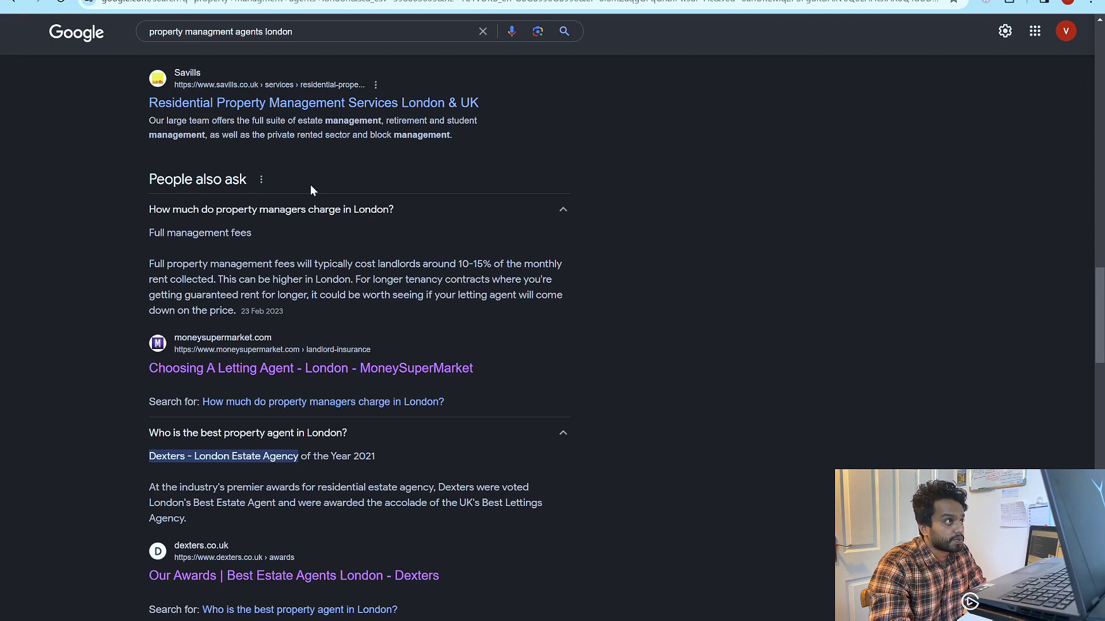
{"action": "scroll", "coordinate": [309, 185], "scroll_direction": "up", "scroll_amount": 20}
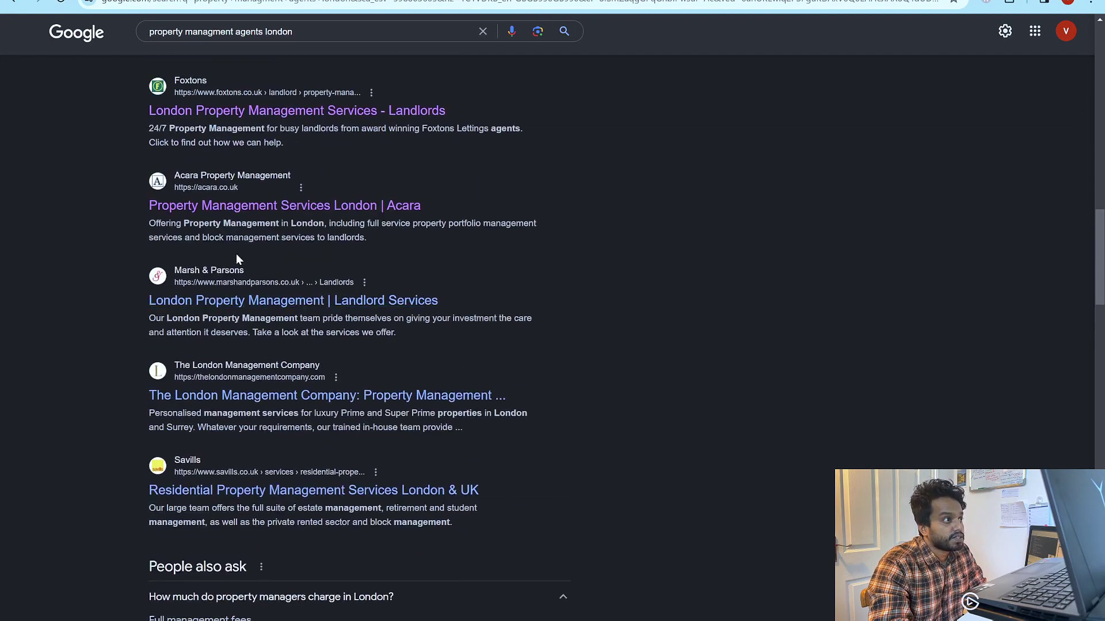
{"action": "scroll", "coordinate": [207, 290], "scroll_direction": "down", "scroll_amount": 20}
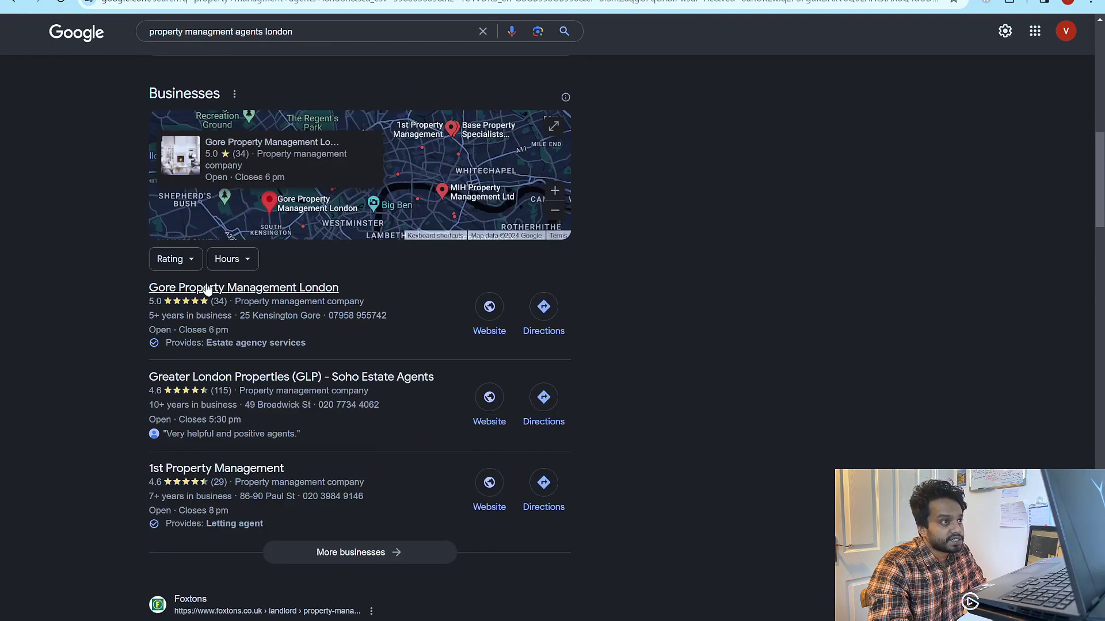
{"action": "left_click", "coordinate": [565, 273]}
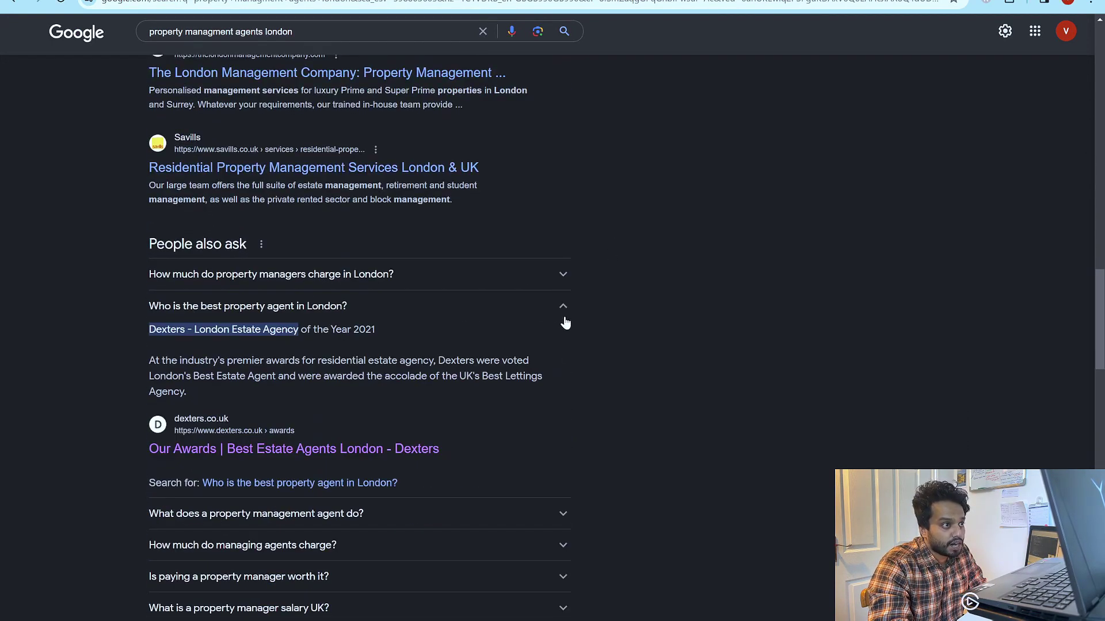
{"action": "left_click", "coordinate": [564, 316]}
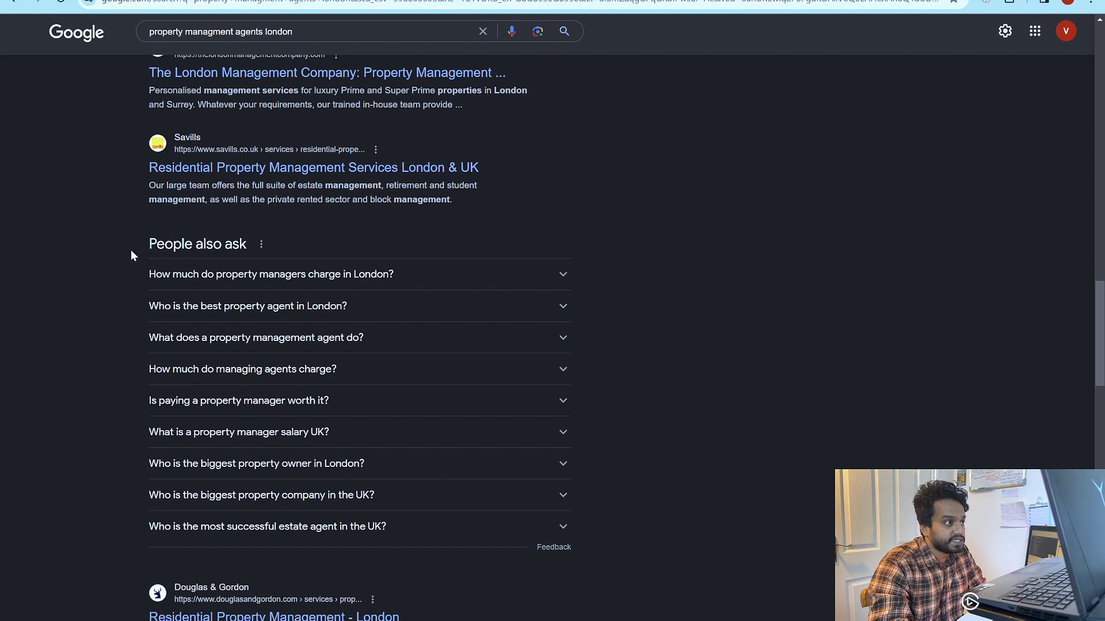
Step: Highlight the "People also ask" heading and, one after another, its first three questions
{"action": "left_click_drag", "start_coordinate": [156, 248], "coordinate": [266, 256]}
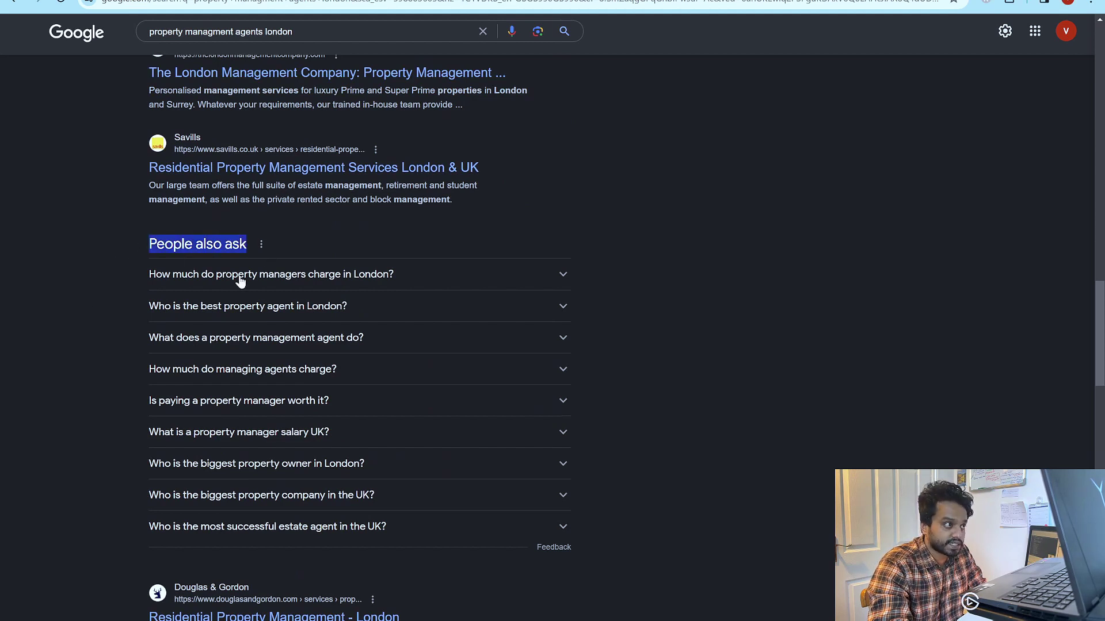
{"action": "left_click_drag", "start_coordinate": [151, 276], "coordinate": [243, 284]}
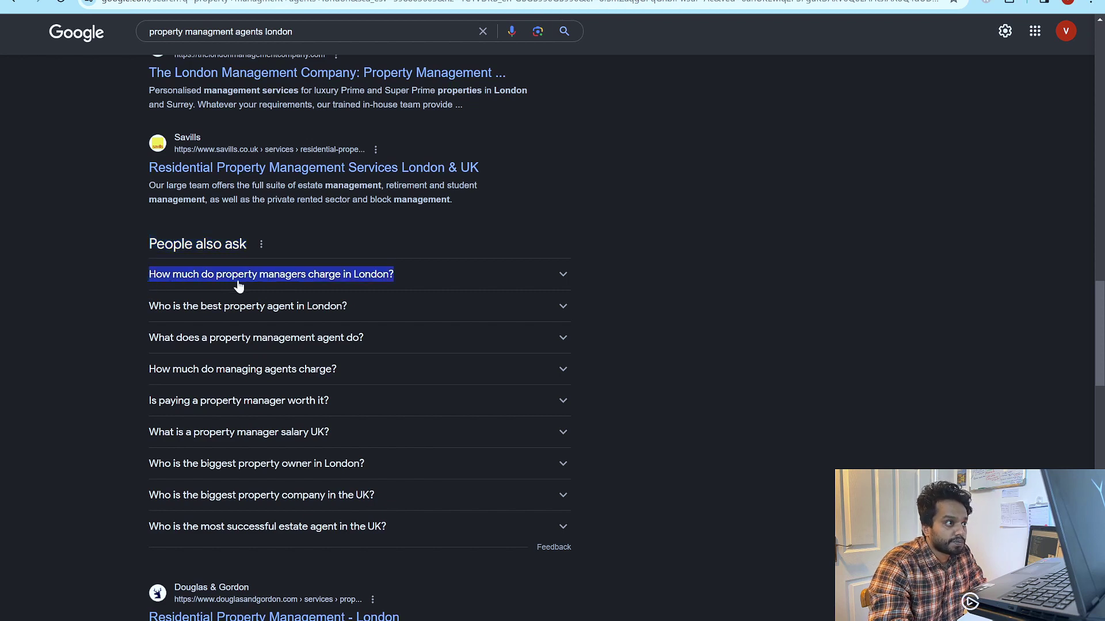
{"action": "left_click_drag", "start_coordinate": [144, 311], "coordinate": [153, 315]}
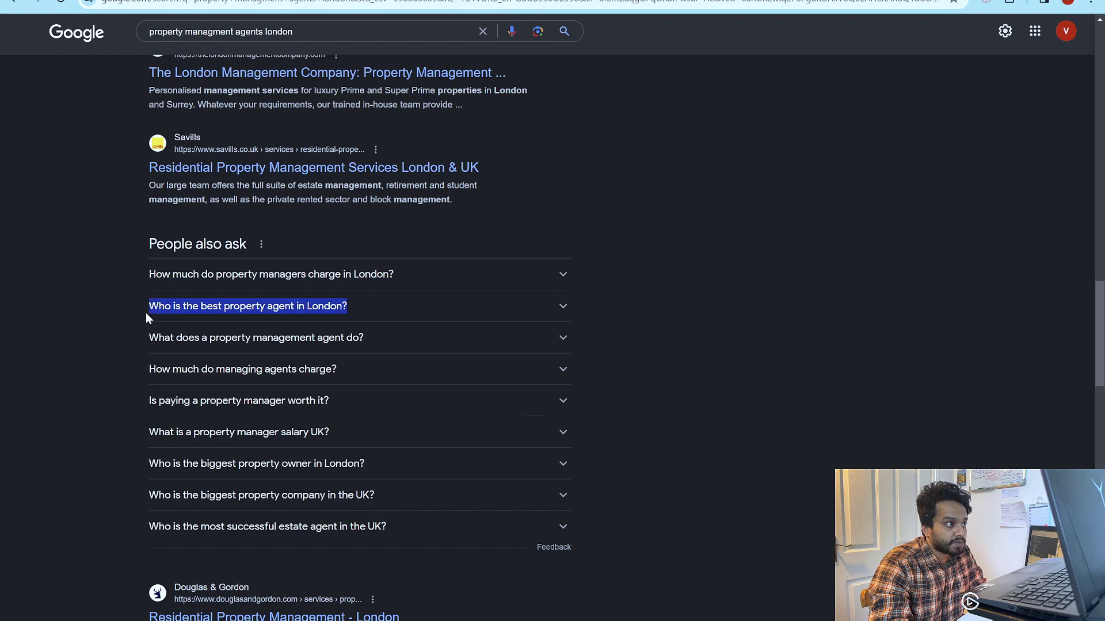
{"action": "left_click_drag", "start_coordinate": [143, 349], "coordinate": [174, 349]}
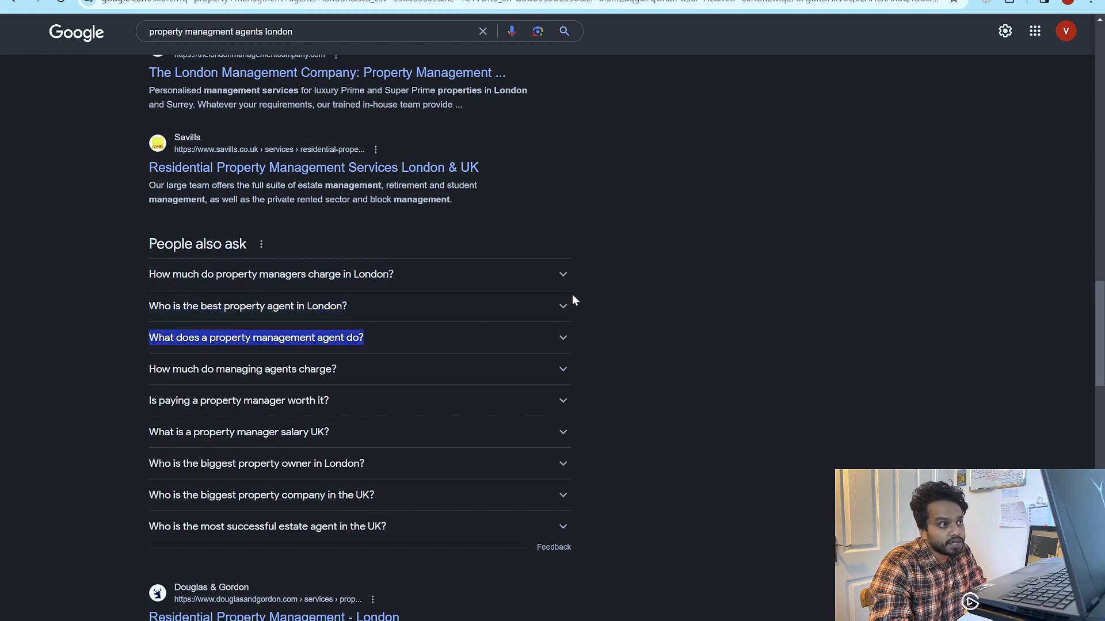
Step: Expand the answers to the first three "People also ask" questions, highlighting the text on management fees and on what a property management agent does
{"action": "left_click", "coordinate": [555, 280]}
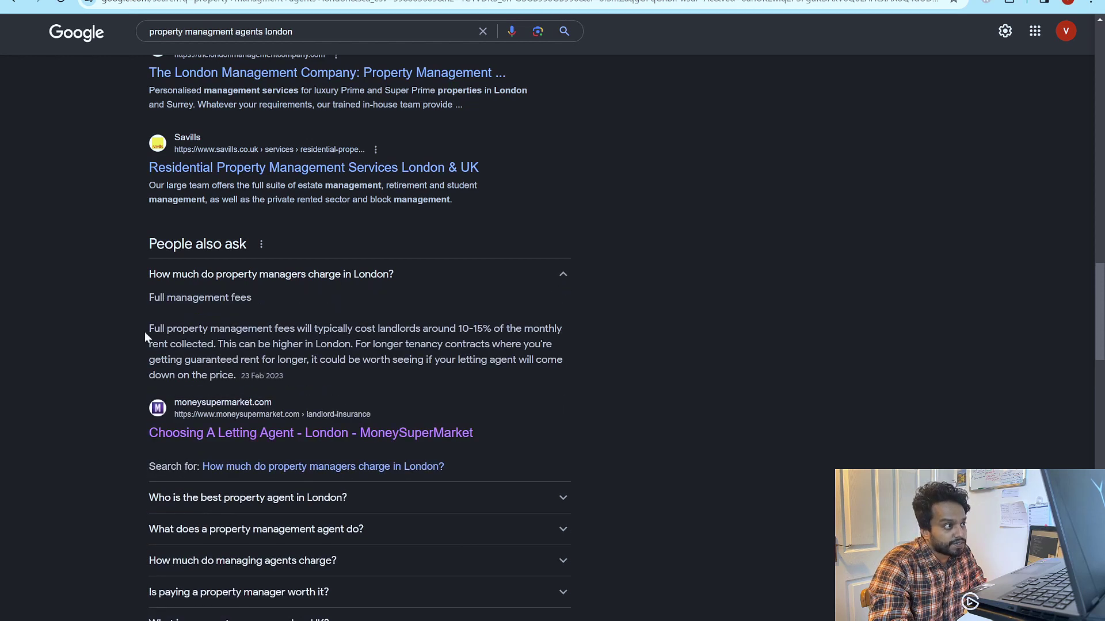
{"action": "left_click_drag", "start_coordinate": [145, 337], "coordinate": [401, 375]}
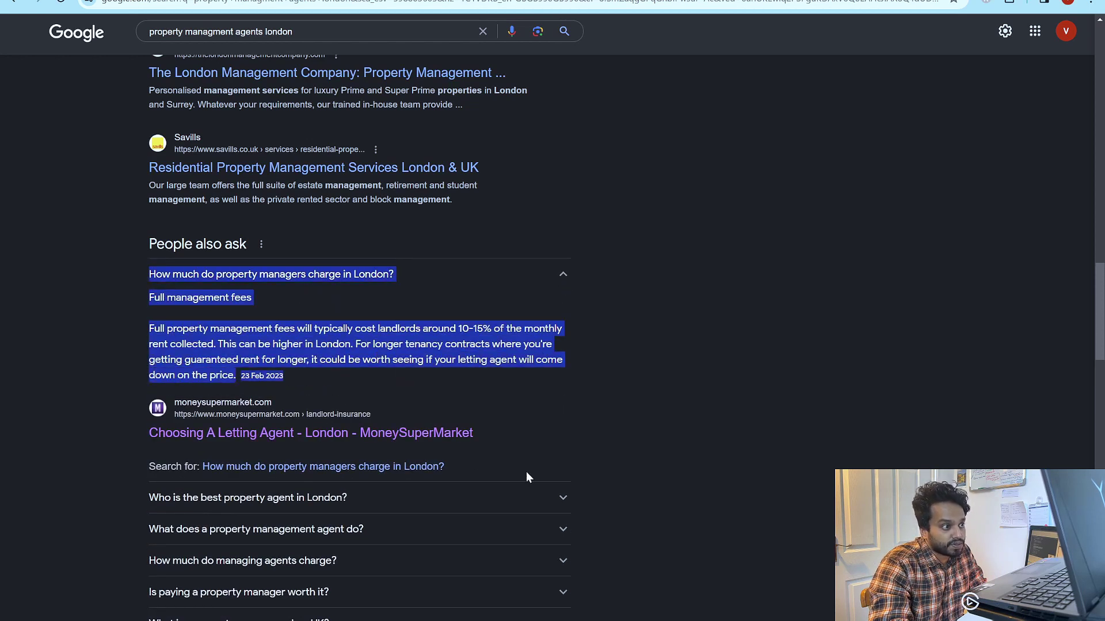
{"action": "left_click", "coordinate": [563, 498]}
{"action": "scroll", "coordinate": [549, 484], "scroll_direction": "down", "scroll_amount": 5}
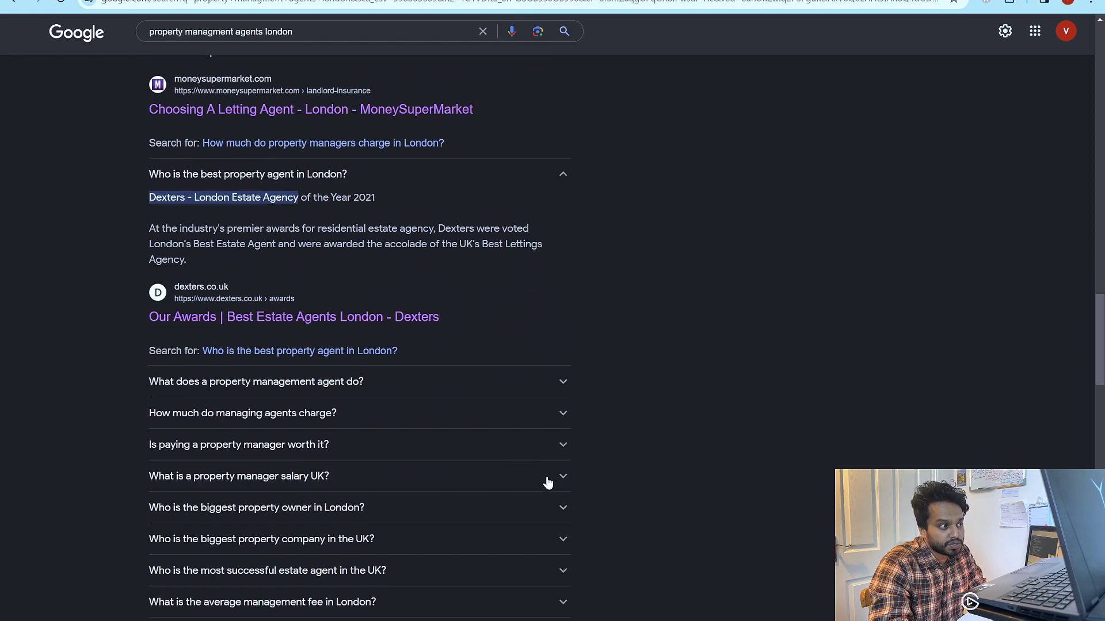
{"action": "left_click", "coordinate": [560, 381]}
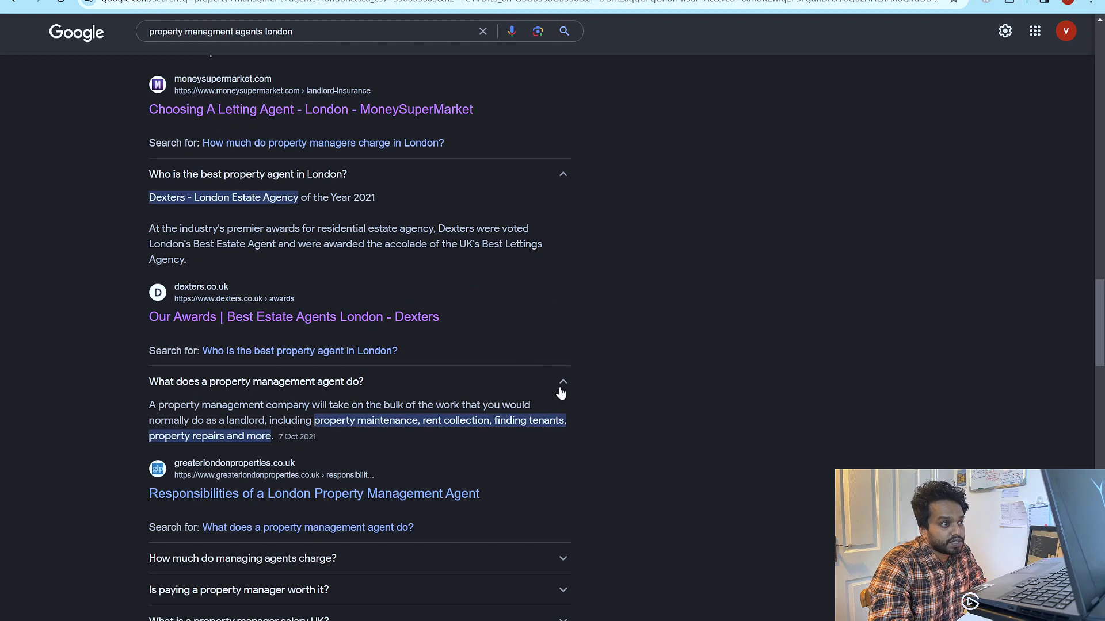
{"action": "left_click_drag", "start_coordinate": [385, 429], "coordinate": [271, 396]}
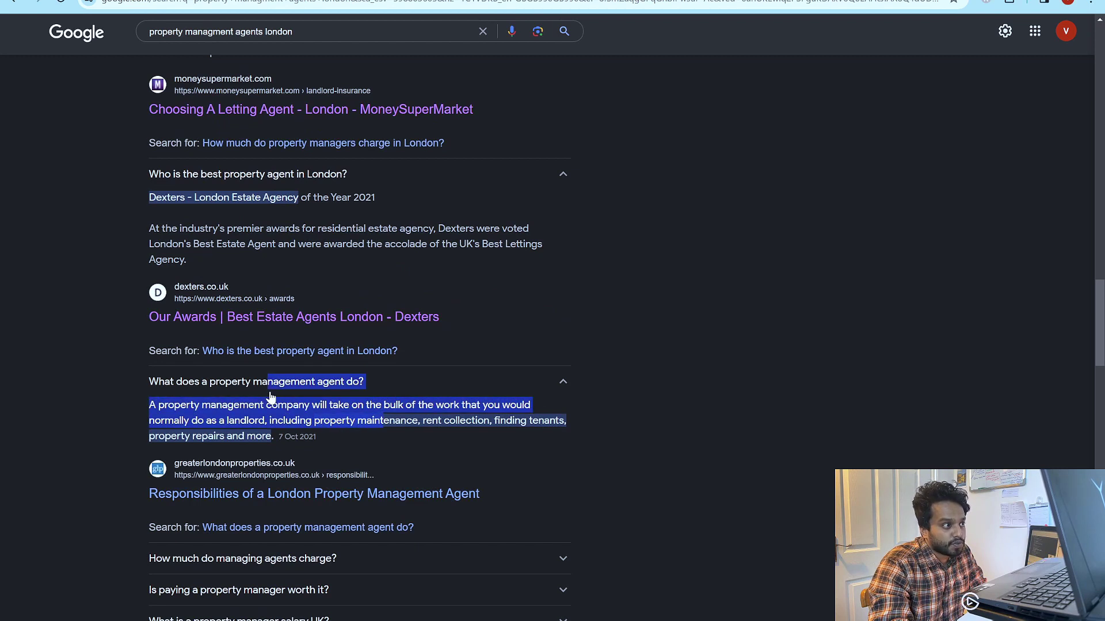
Step: Collapse the three expanded "People also ask" answers and look over the listings above them
{"action": "left_click", "coordinate": [562, 384]}
{"action": "left_click", "coordinate": [556, 175]}
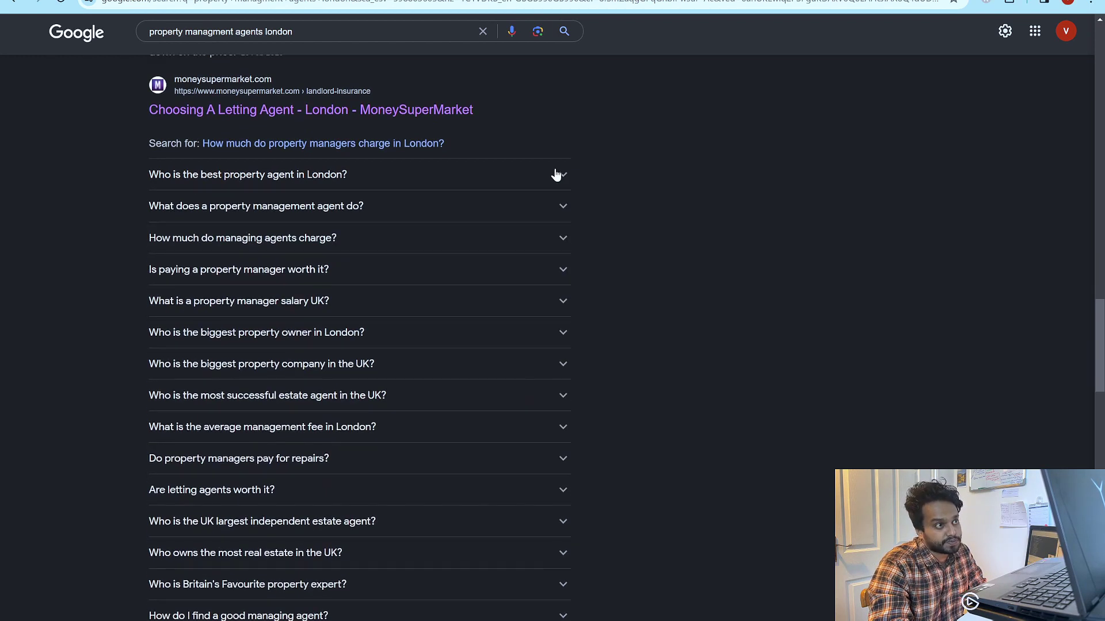
{"action": "scroll", "coordinate": [557, 196], "scroll_direction": "up", "scroll_amount": 4}
{"action": "left_click", "coordinate": [562, 211]}
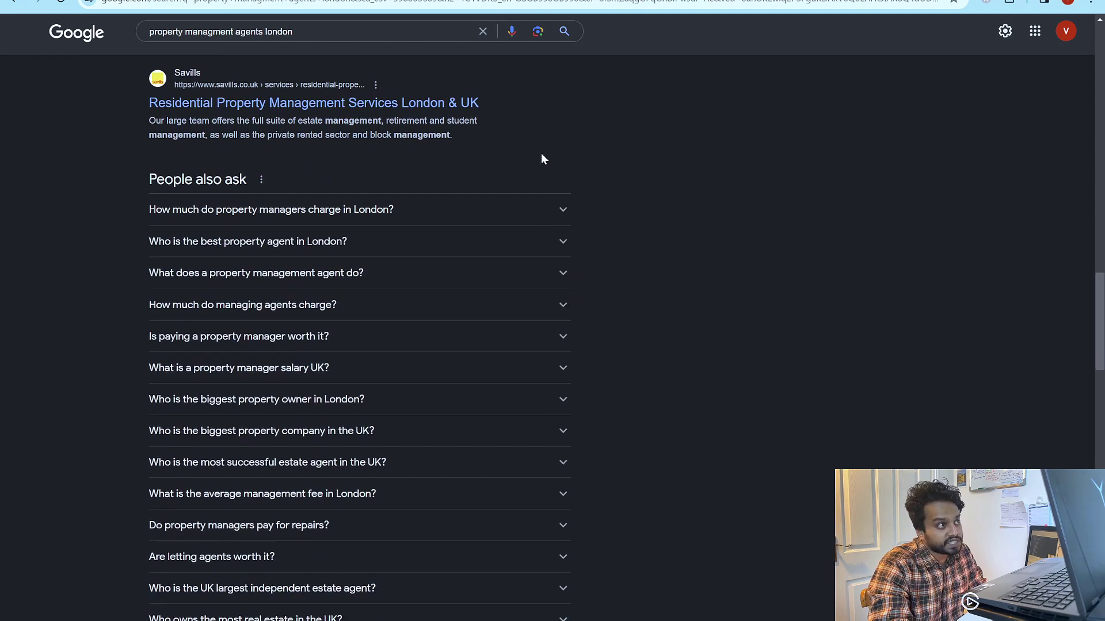
{"action": "scroll", "coordinate": [542, 173], "scroll_direction": "up", "scroll_amount": 4}
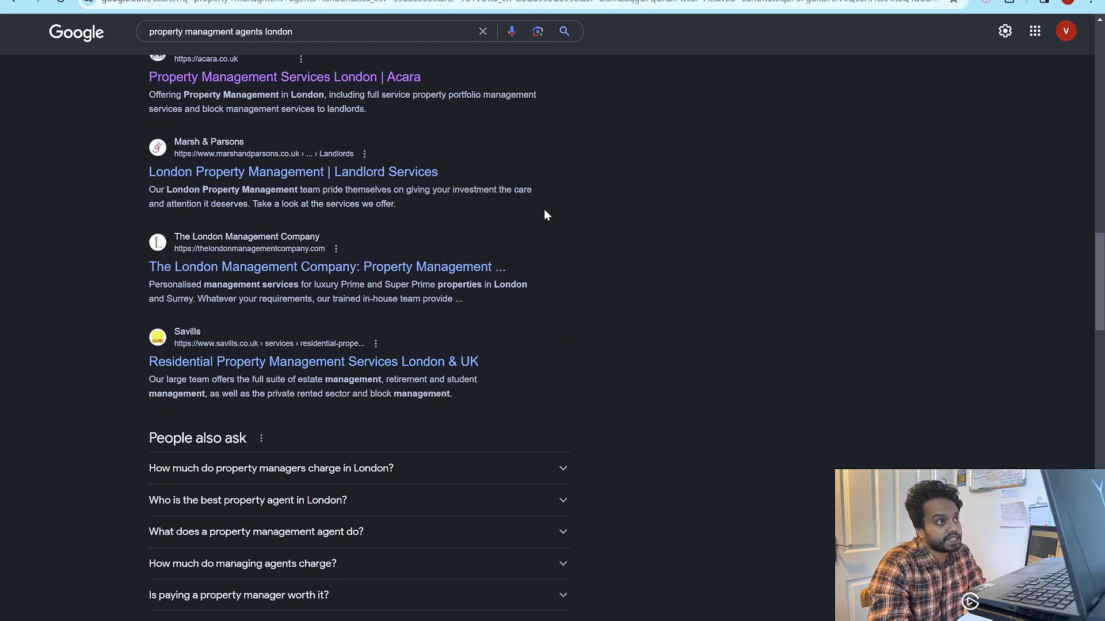
Step: Switch to the HighLevel page builder, close the element list and review the lead magnet page from its hero text to the footer
{"action": "key", "text": "alt+Tab"}
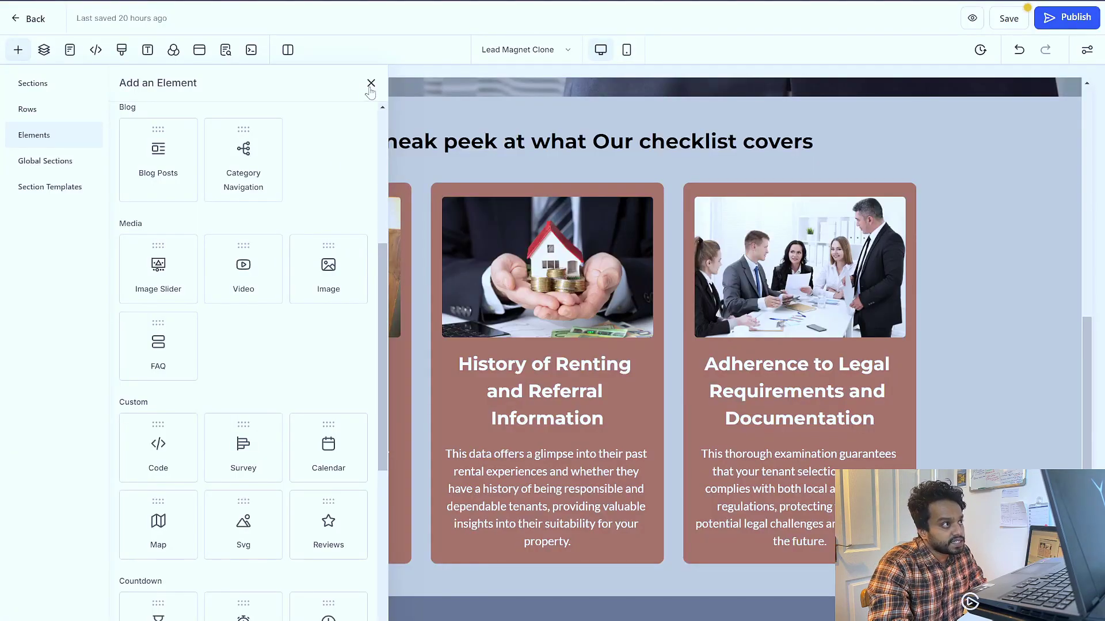
{"action": "left_click", "coordinate": [371, 83]}
{"action": "scroll", "coordinate": [384, 326], "scroll_direction": "down", "scroll_amount": 5}
{"action": "scroll", "coordinate": [385, 325], "scroll_direction": "up", "scroll_amount": 15}
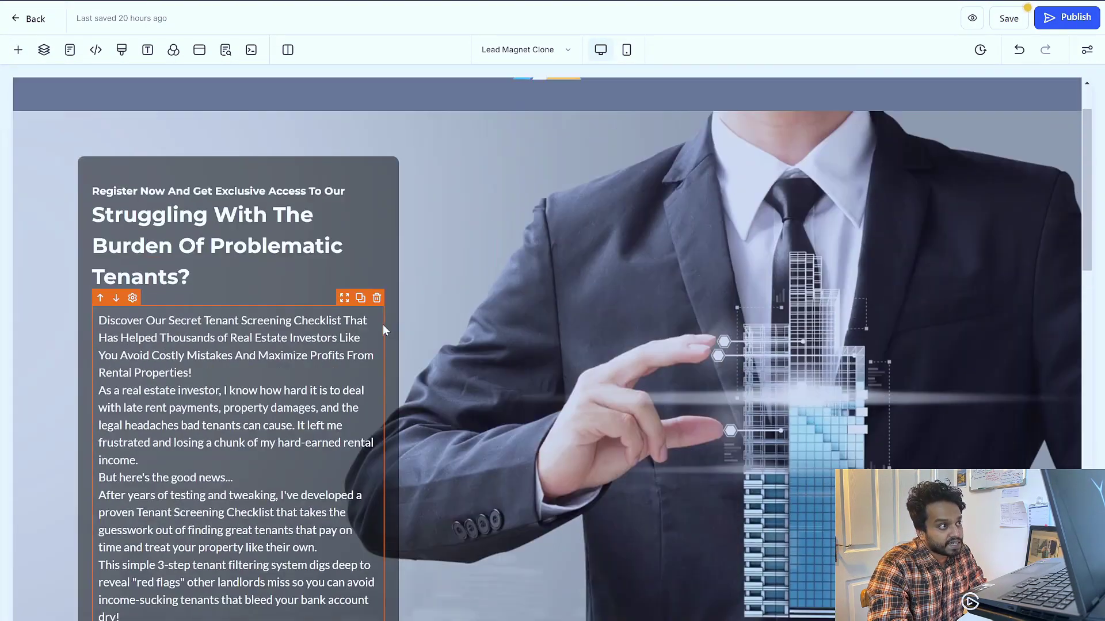
{"action": "scroll", "coordinate": [382, 324], "scroll_direction": "down", "scroll_amount": 15}
Step: Switch to the Google results and read through the full list of "People also ask" questions
{"action": "key", "text": "alt+Tab"}
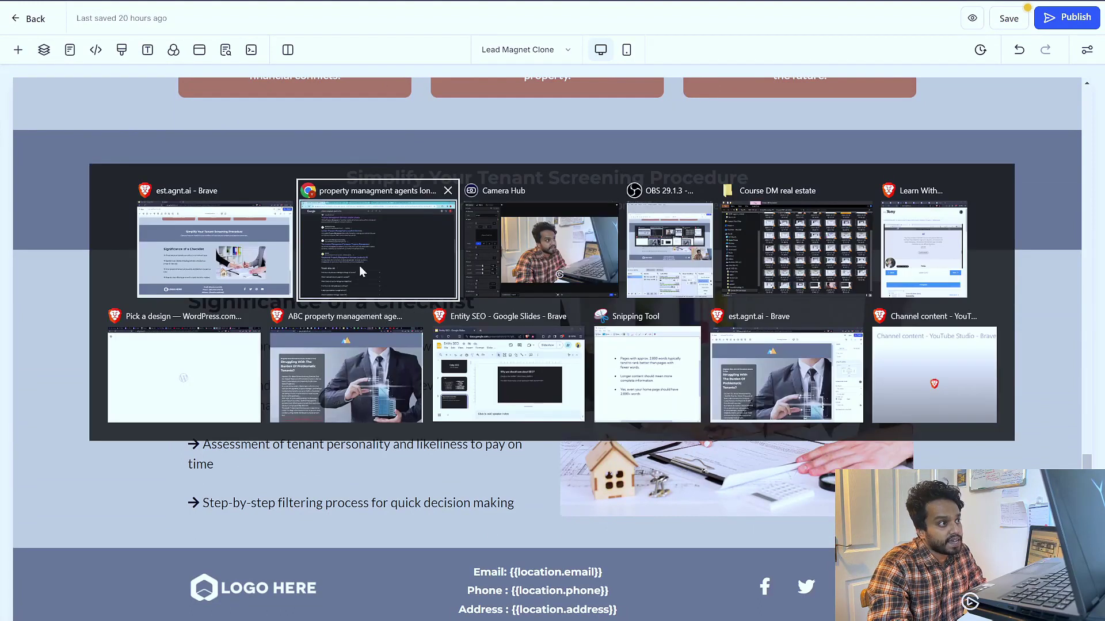
{"action": "scroll", "coordinate": [161, 304], "scroll_direction": "down", "scroll_amount": 10}
{"action": "scroll", "coordinate": [171, 353], "scroll_direction": "up", "scroll_amount": 2}
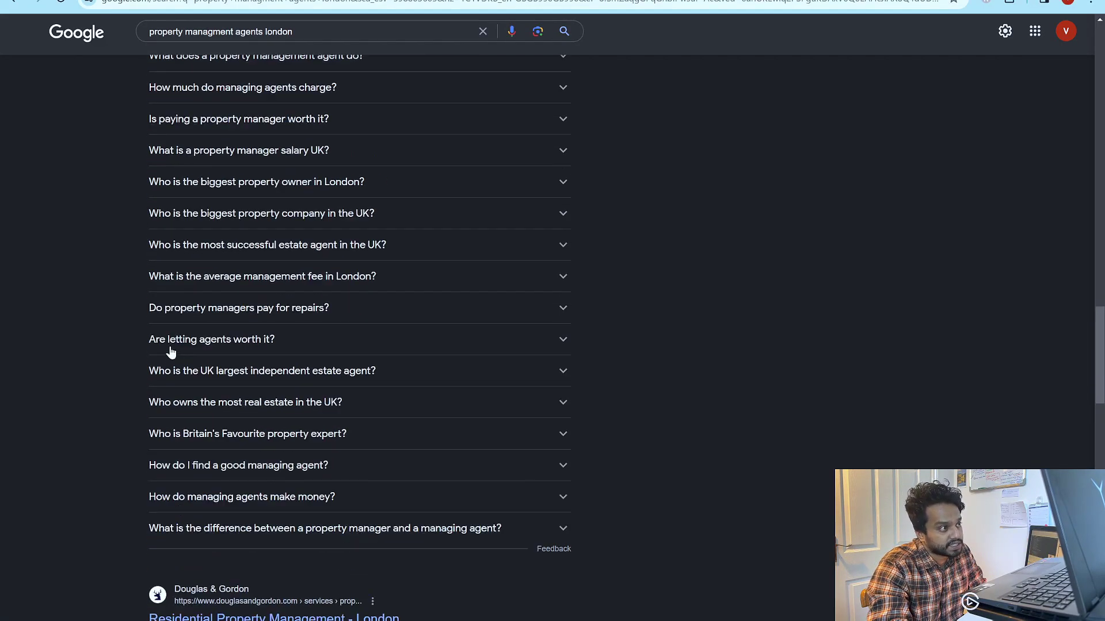
{"action": "scroll", "coordinate": [169, 352], "scroll_direction": "up", "scroll_amount": 5}
Step: Switch to the HighLevel page builder and add an FAQ element below the subtitle in the "Simplify Your Tenant Screening Procedure" section
{"action": "key", "text": "alt+Tab"}
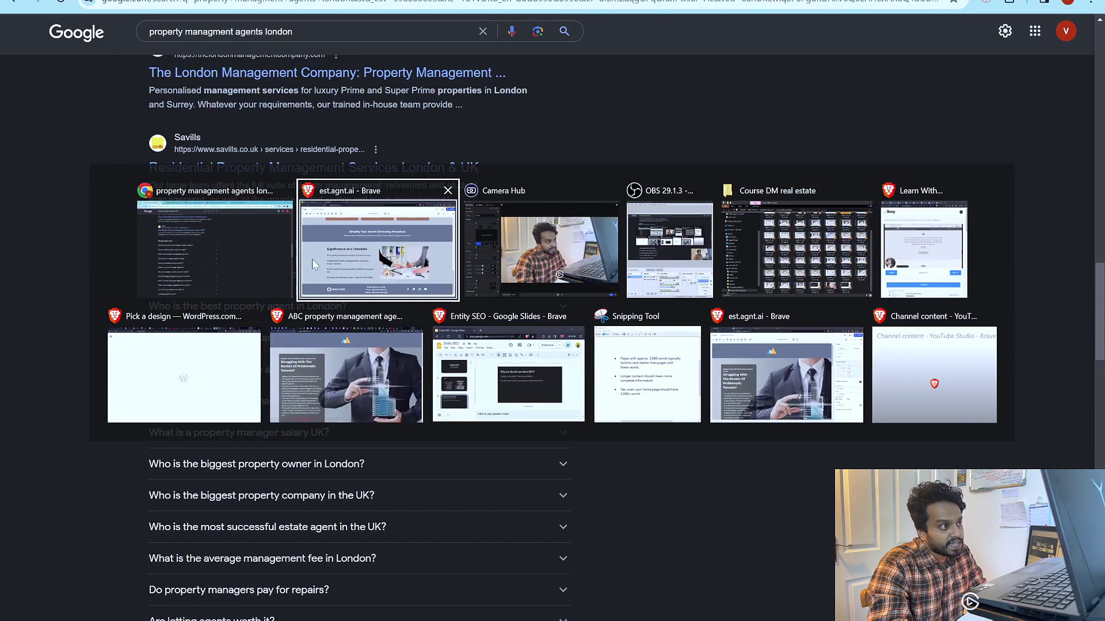
{"action": "scroll", "coordinate": [603, 336], "scroll_direction": "up", "scroll_amount": 4}
{"action": "scroll", "coordinate": [598, 340], "scroll_direction": "down", "scroll_amount": 3}
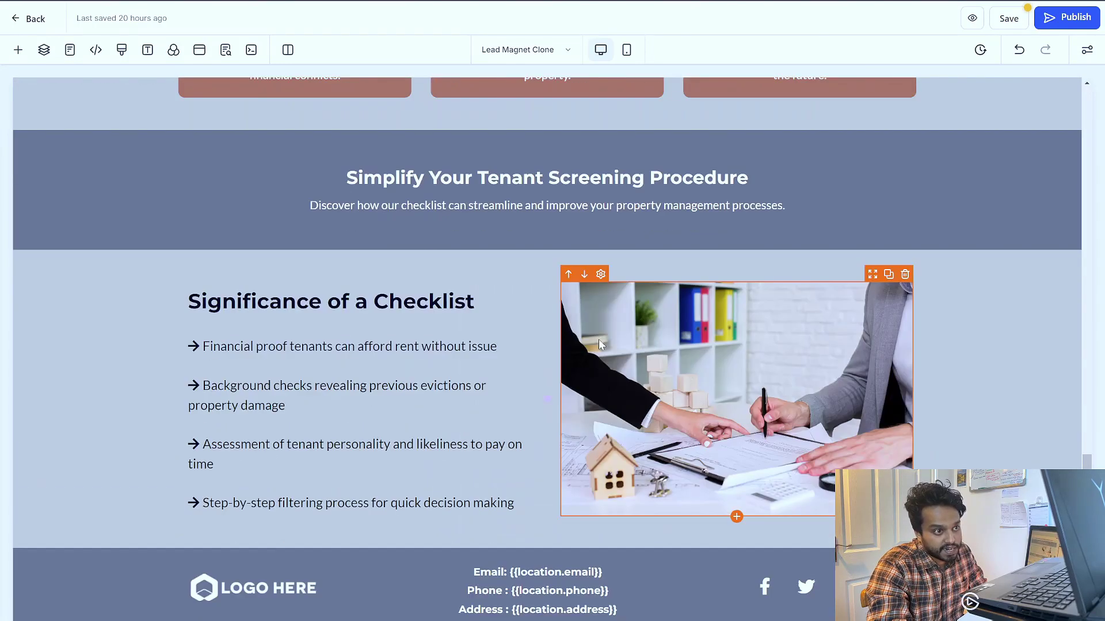
{"action": "scroll", "coordinate": [571, 448], "scroll_direction": "up", "scroll_amount": 3}
{"action": "scroll", "coordinate": [571, 448], "scroll_direction": "up", "scroll_amount": 7}
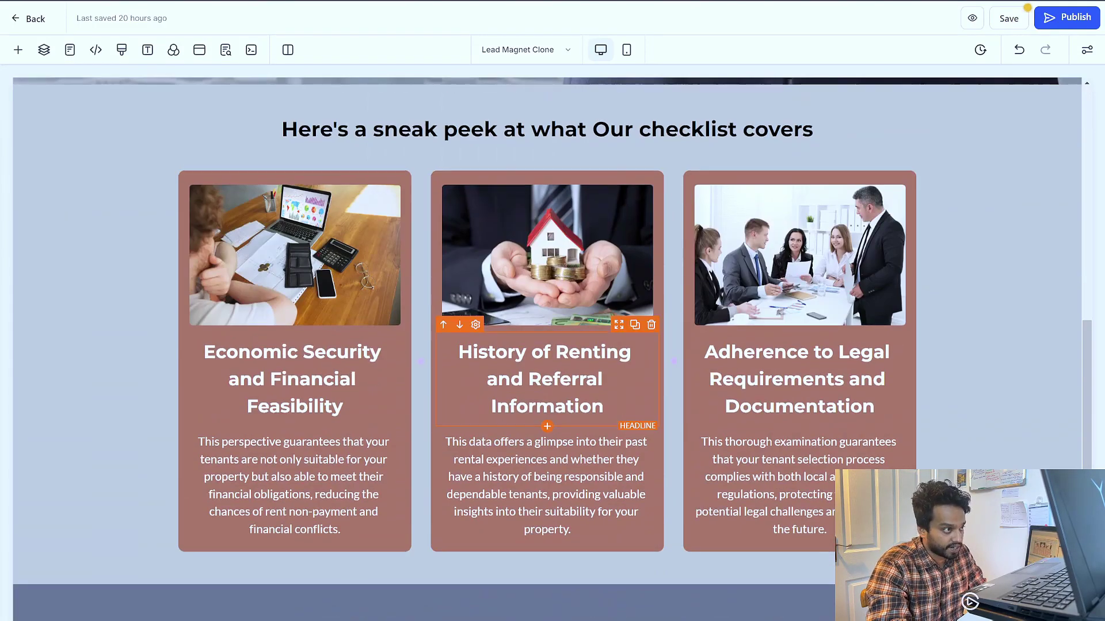
{"action": "scroll", "coordinate": [303, 163], "scroll_direction": "down", "scroll_amount": 1}
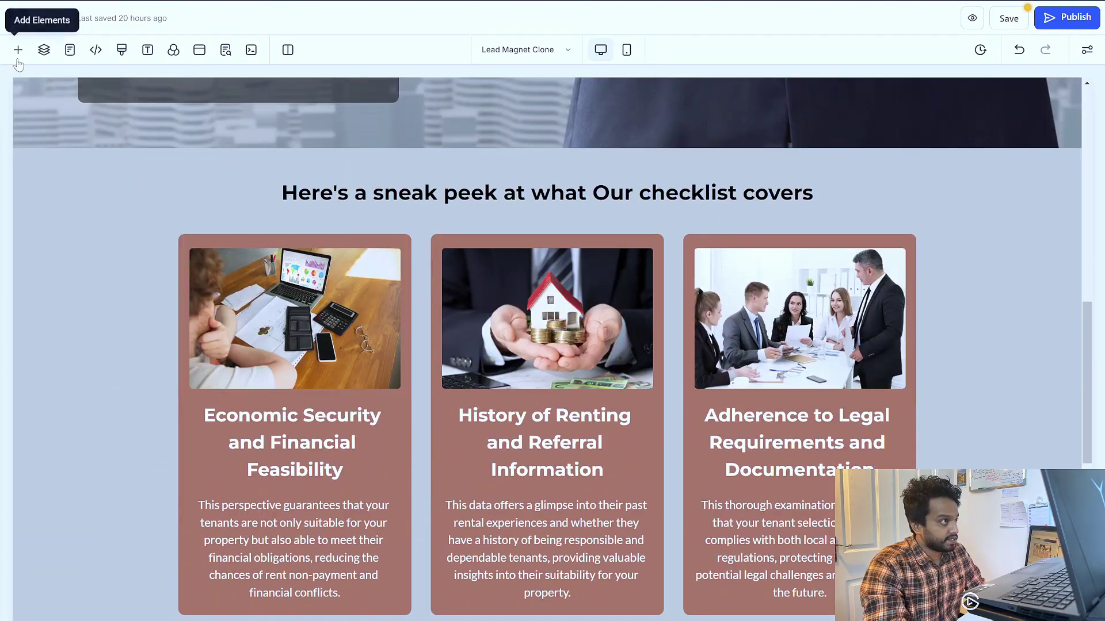
{"action": "left_click", "coordinate": [17, 50]}
{"action": "scroll", "coordinate": [239, 267], "scroll_direction": "down", "scroll_amount": 6}
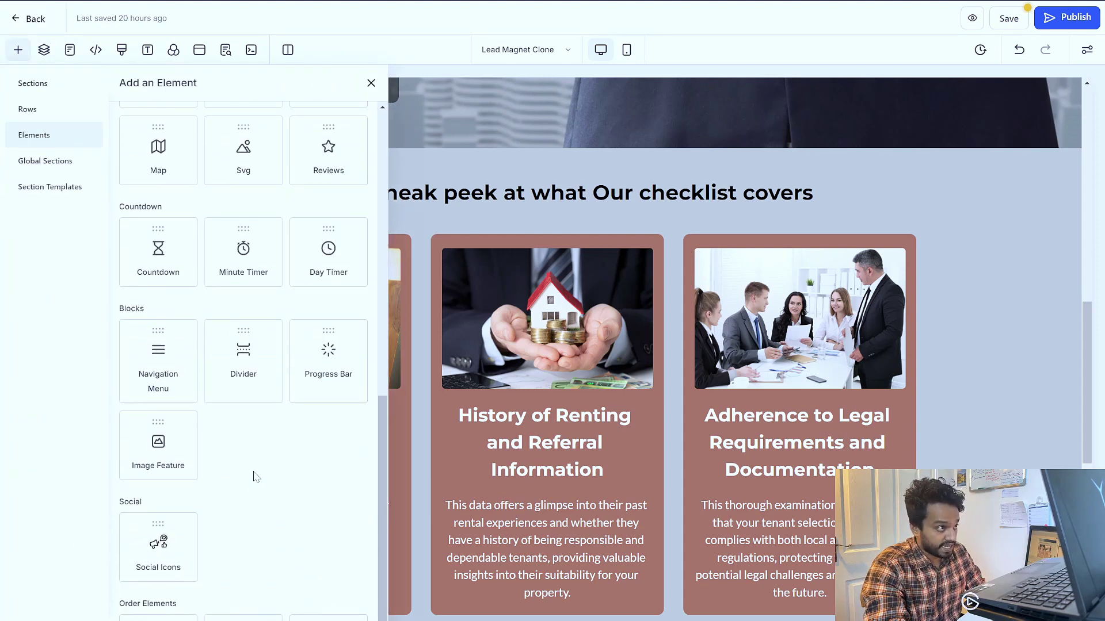
{"action": "scroll", "coordinate": [254, 476], "scroll_direction": "up", "scroll_amount": 6}
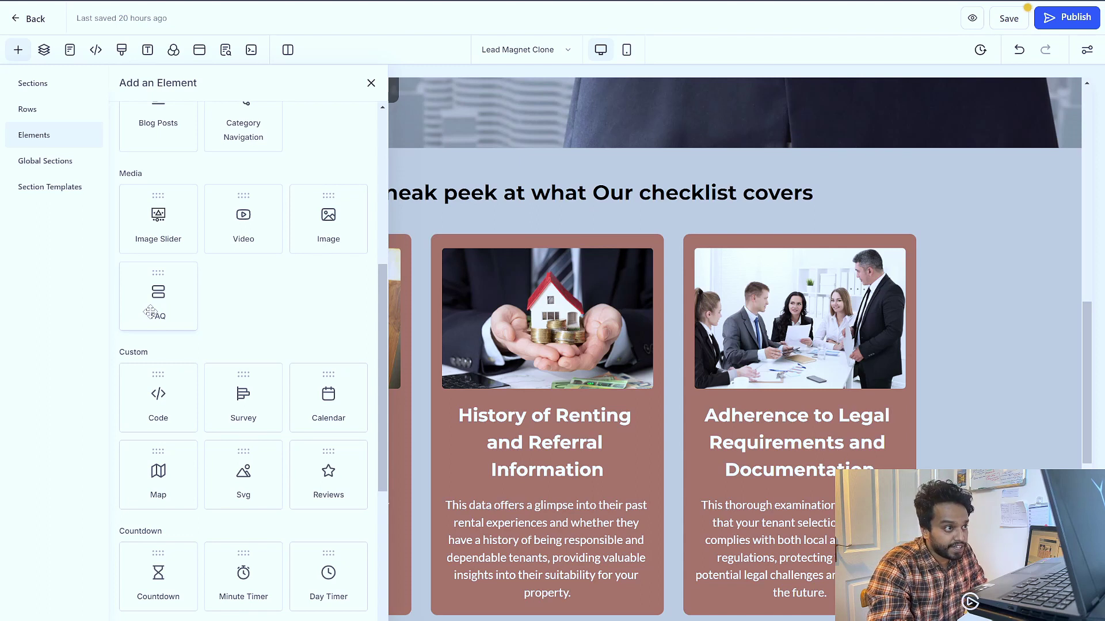
{"action": "scroll", "coordinate": [402, 323], "scroll_direction": "down", "scroll_amount": 5}
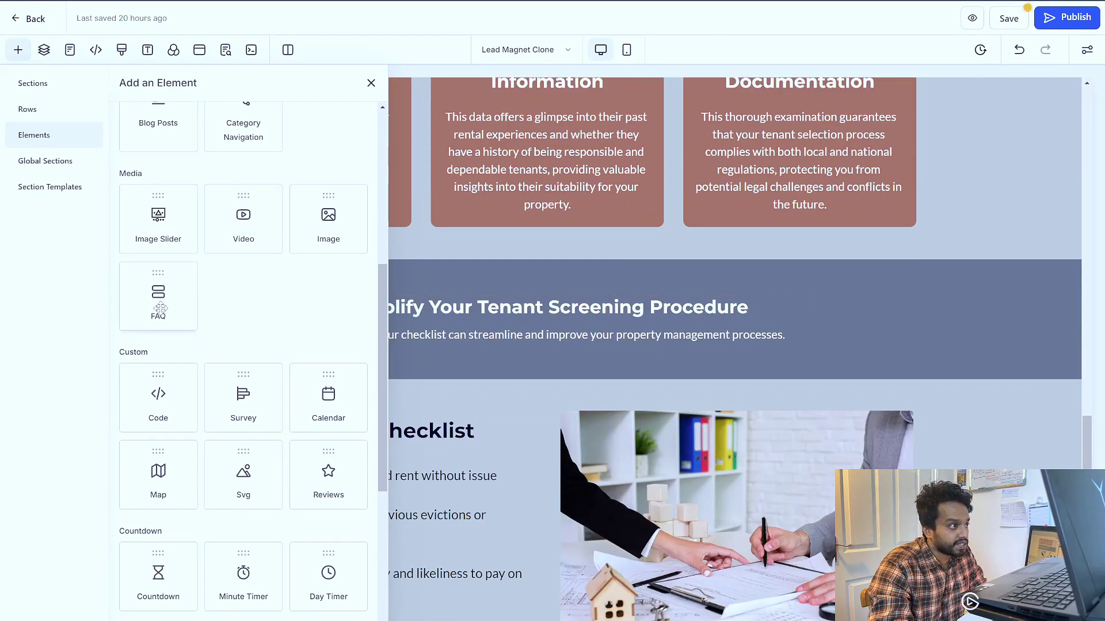
{"action": "left_click_drag", "start_coordinate": [160, 309], "coordinate": [496, 431]}
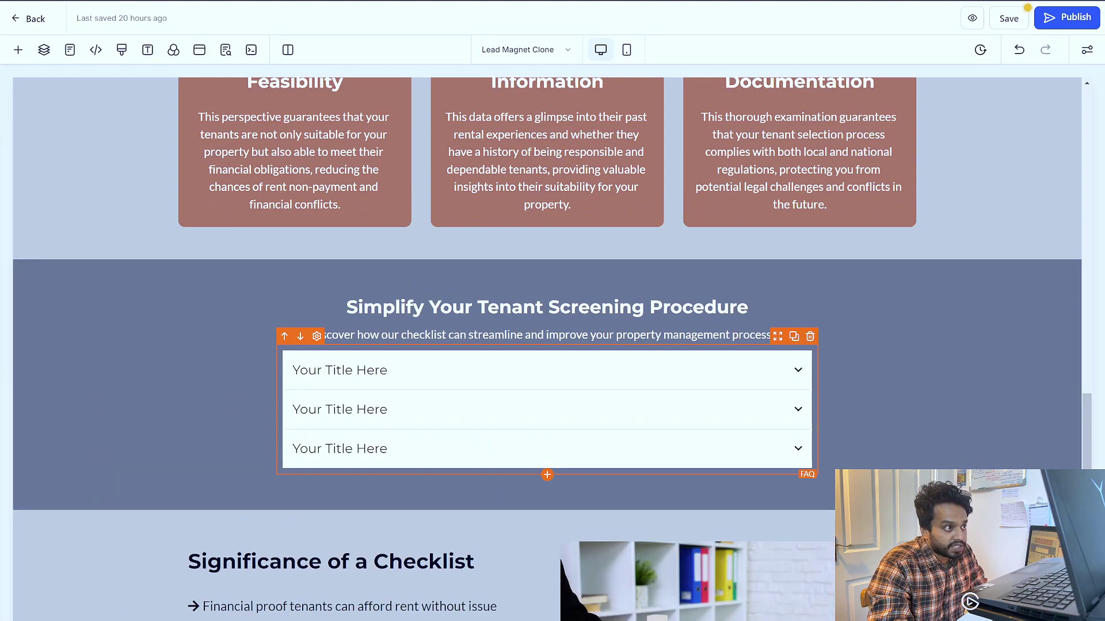
Step: Switch to the Google results and highlight the "People also ask" questions, starting from "How much do property managers charge in London?"
{"action": "key", "text": "alt+Tab"}
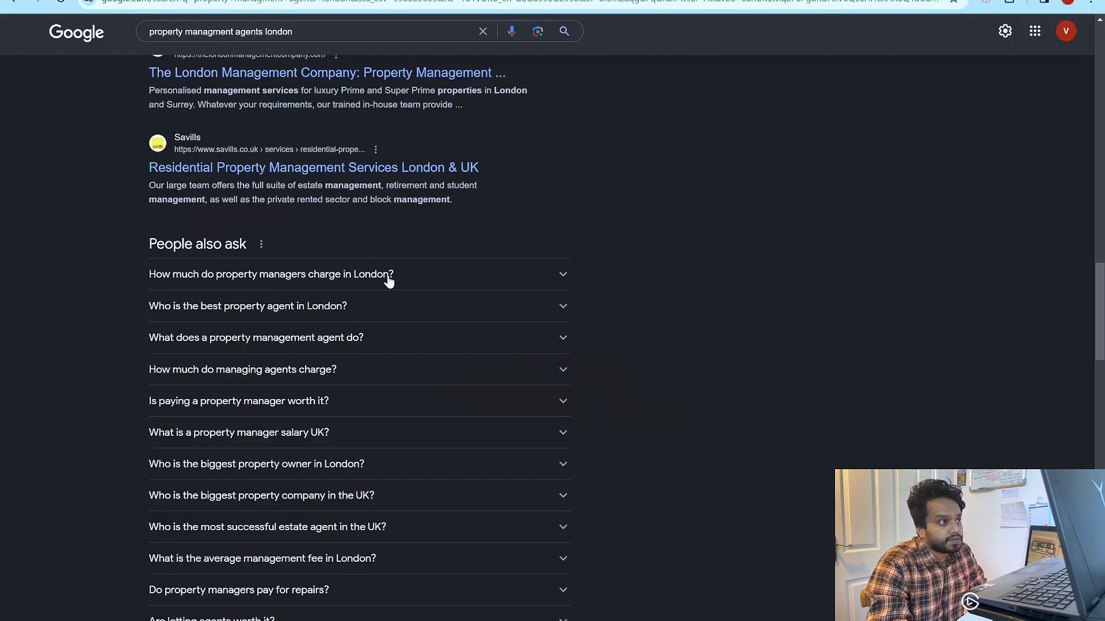
{"action": "left_click_drag", "start_coordinate": [142, 273], "coordinate": [400, 562]}
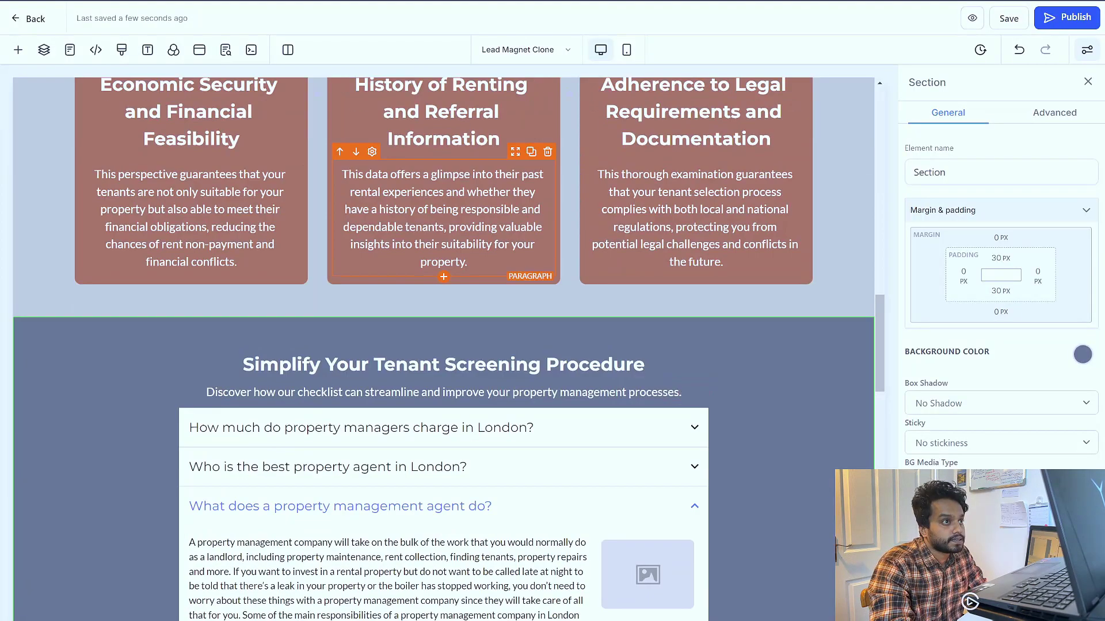
Step: Look over the long answer to "What does a property management agent do?" in the page's FAQ element and save the page
{"action": "scroll", "coordinate": [800, 346], "scroll_direction": "down", "scroll_amount": 1}
{"action": "scroll", "coordinate": [798, 323], "scroll_direction": "down", "scroll_amount": 7}
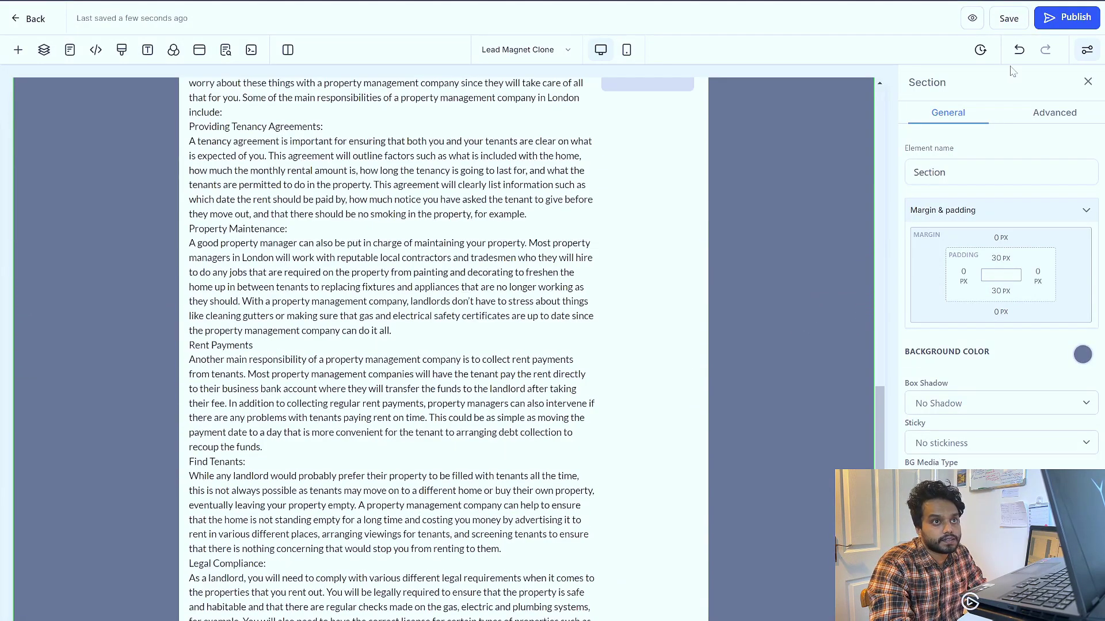
{"action": "left_click", "coordinate": [1016, 29]}
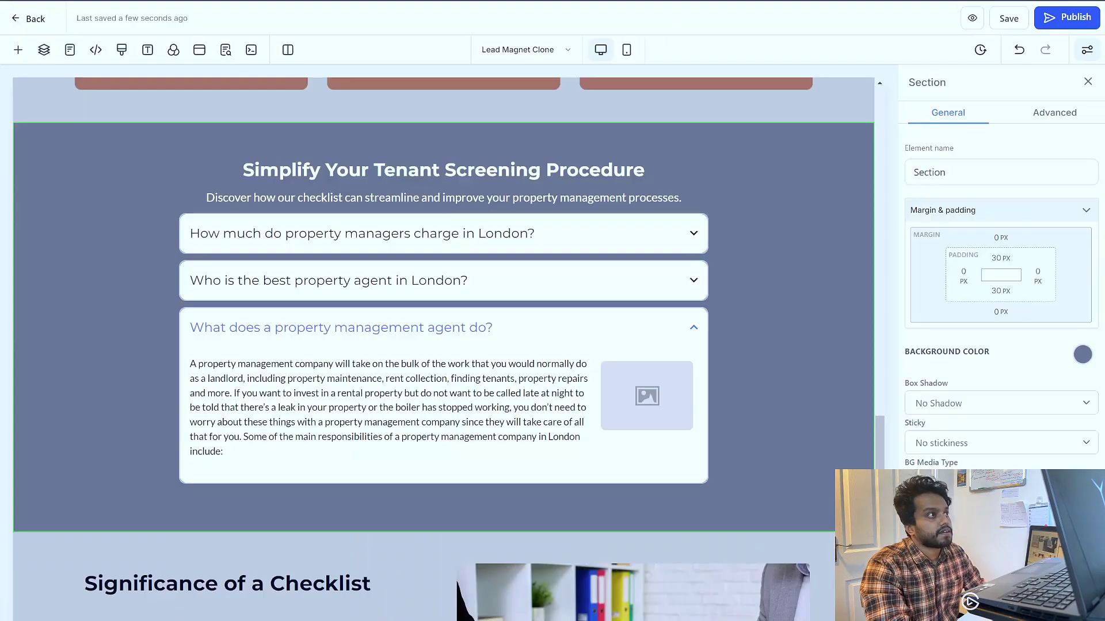
Step: Review the lead magnet page's preview from the hero text through the checklist cards to the FAQ section
{"action": "scroll", "coordinate": [443, 299], "scroll_direction": "up", "scroll_amount": 1}
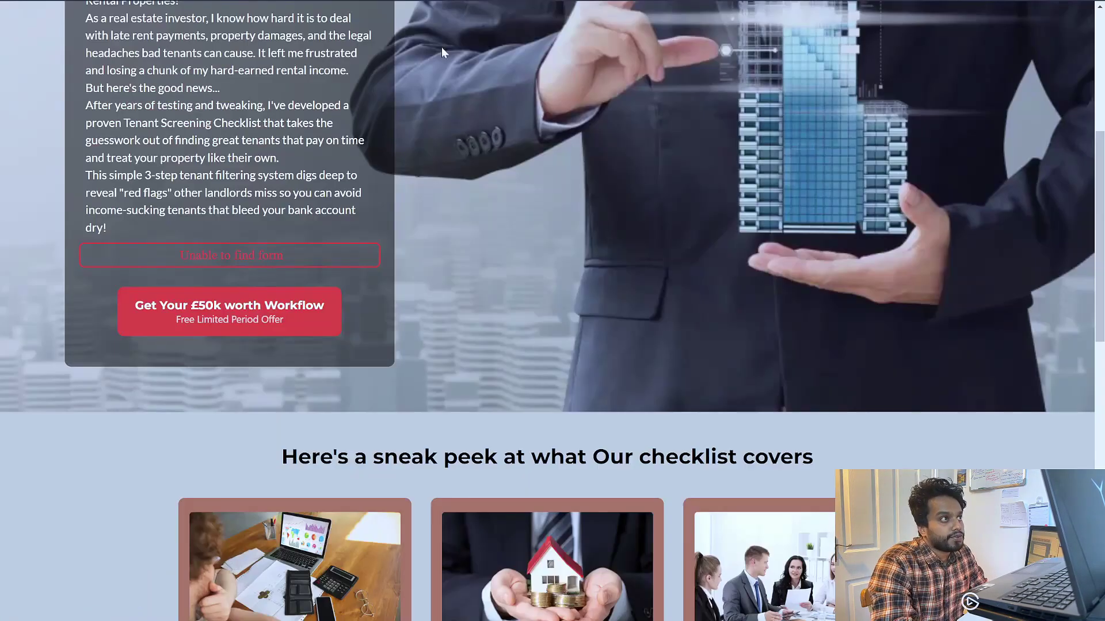
{"action": "scroll", "coordinate": [395, 319], "scroll_direction": "up", "scroll_amount": 6}
{"action": "scroll", "coordinate": [453, 209], "scroll_direction": "down", "scroll_amount": 7}
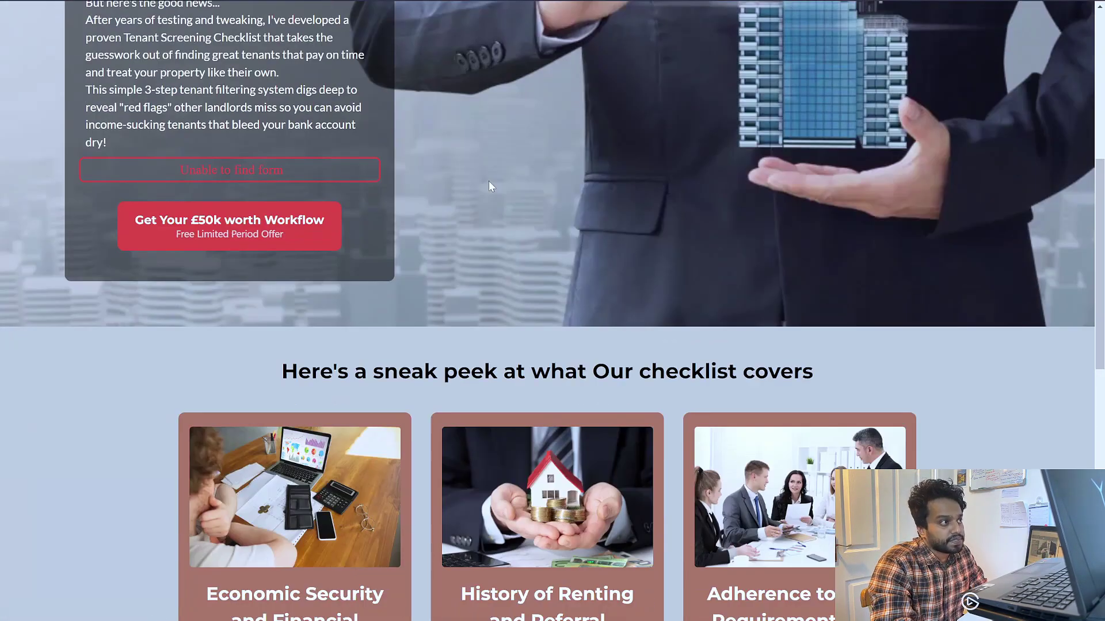
{"action": "scroll", "coordinate": [452, 202], "scroll_direction": "up", "scroll_amount": 1}
{"action": "scroll", "coordinate": [316, 233], "scroll_direction": "down", "scroll_amount": 10}
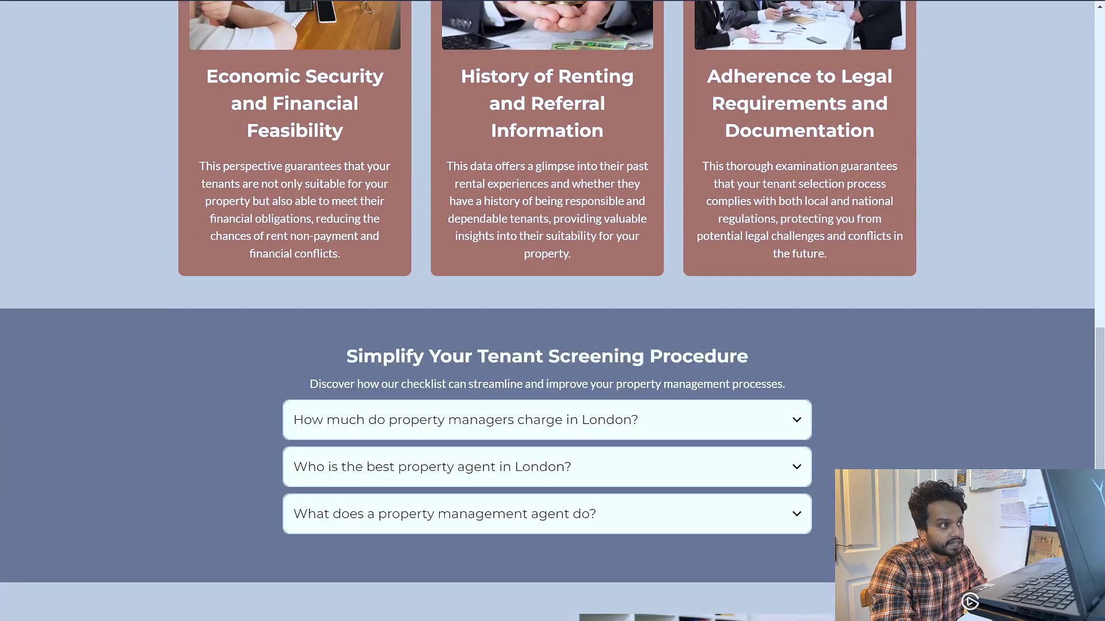
{"action": "scroll", "coordinate": [315, 236], "scroll_direction": "up", "scroll_amount": 6}
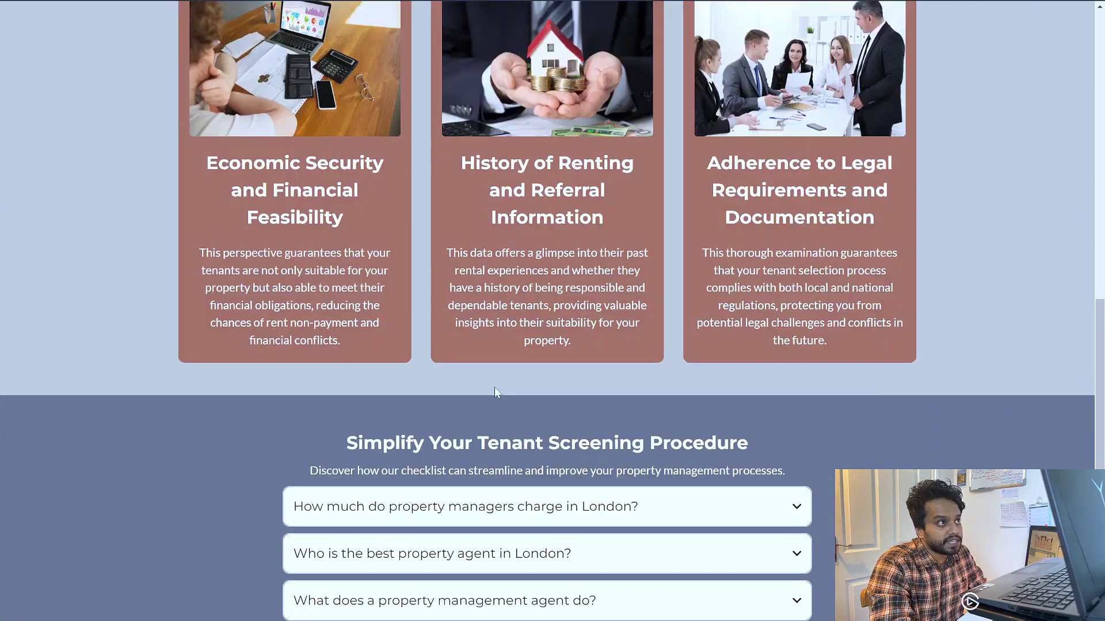
{"action": "scroll", "coordinate": [494, 386], "scroll_direction": "up", "scroll_amount": 1}
{"action": "scroll", "coordinate": [471, 353], "scroll_direction": "down", "scroll_amount": 6}
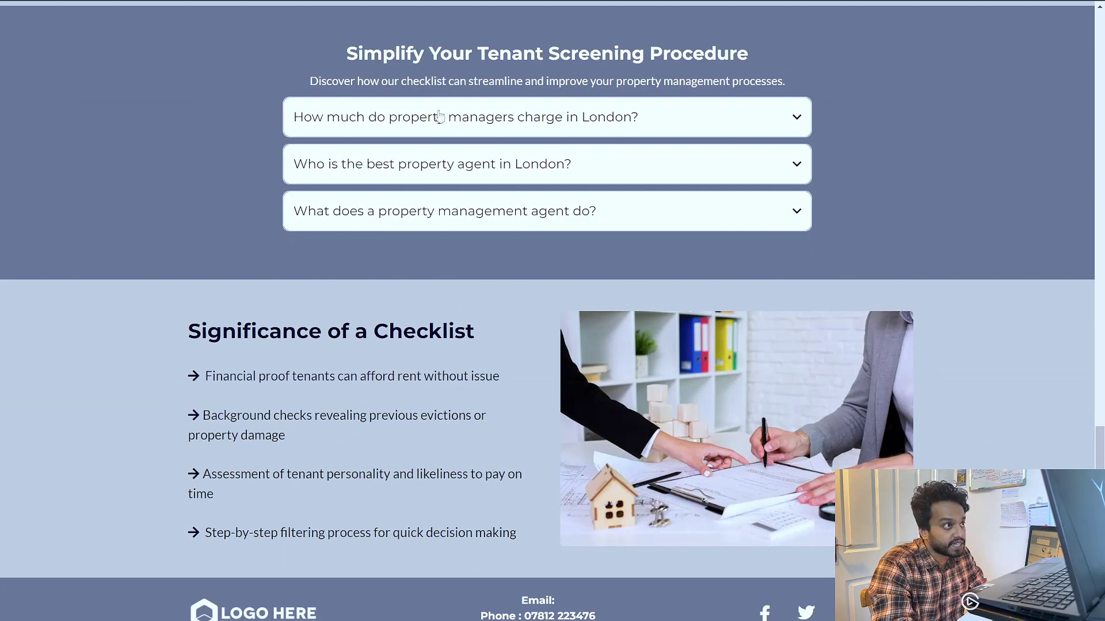
Step: Expand the first two FAQ answers in the page preview and highlight their text, including the passage about Dexters
{"action": "left_click", "coordinate": [500, 131]}
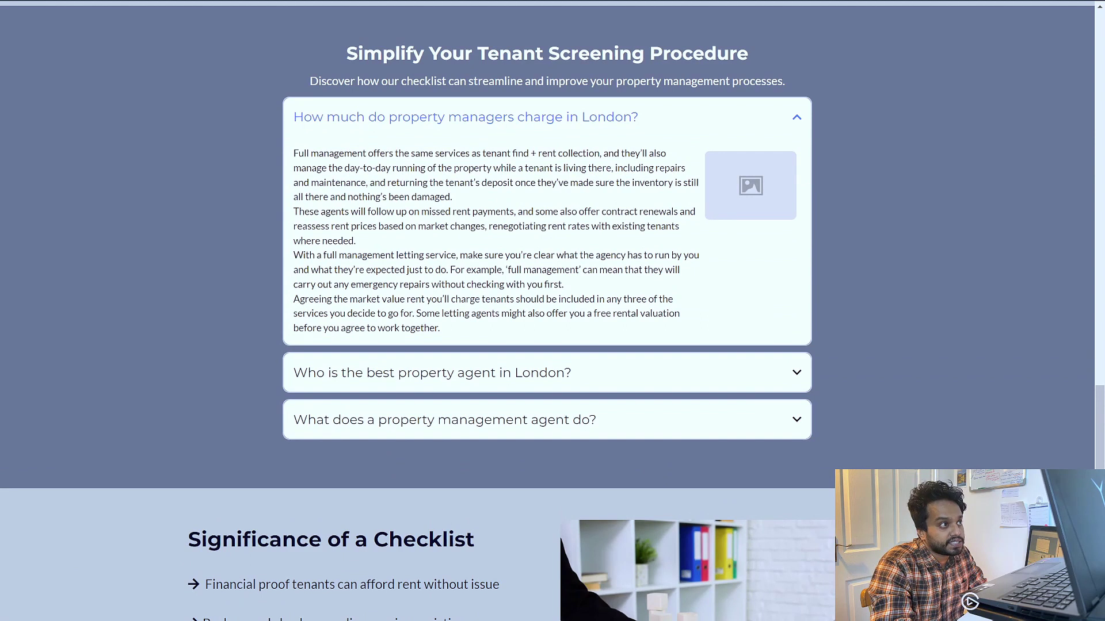
{"action": "left_click_drag", "start_coordinate": [294, 157], "coordinate": [522, 328]}
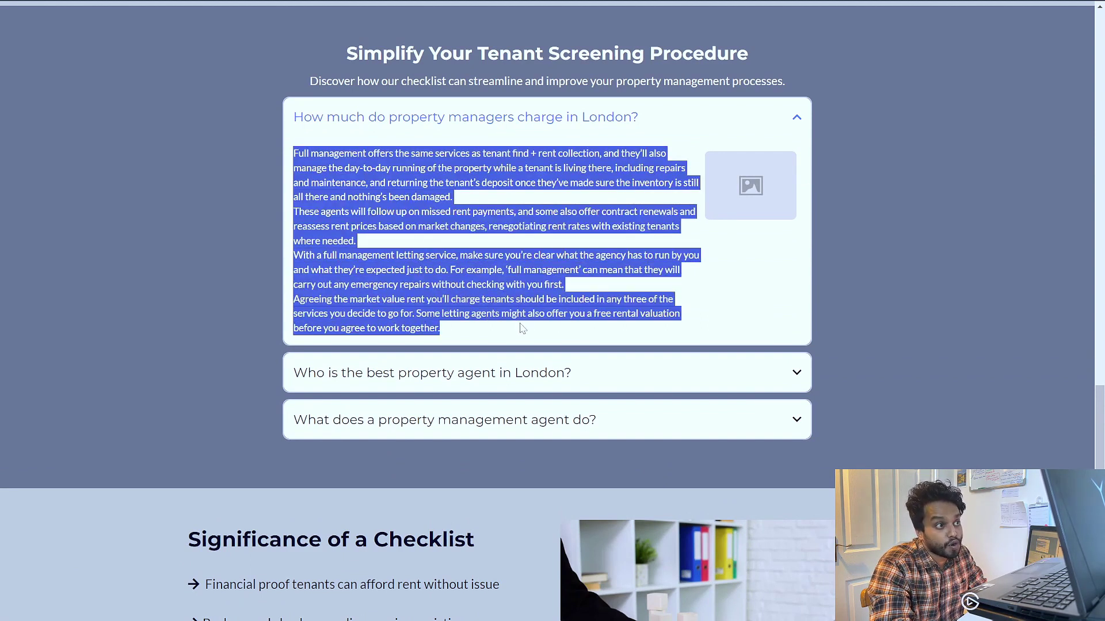
{"action": "left_click", "coordinate": [537, 375]}
{"action": "scroll", "coordinate": [536, 375], "scroll_direction": "down", "scroll_amount": 3}
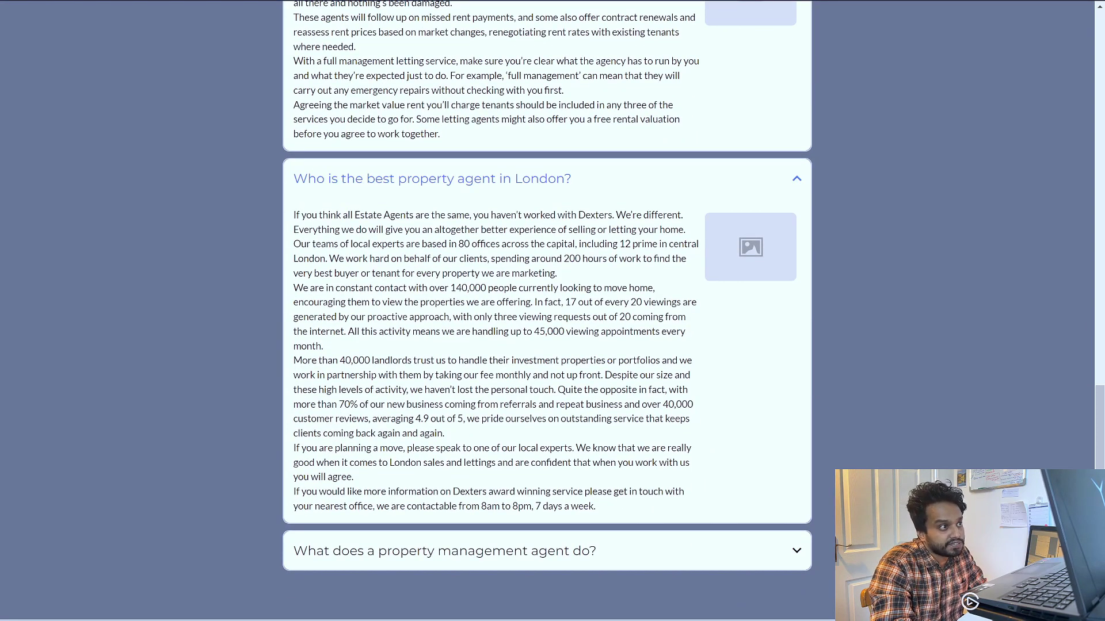
{"action": "left_click_drag", "start_coordinate": [354, 214], "coordinate": [595, 214]}
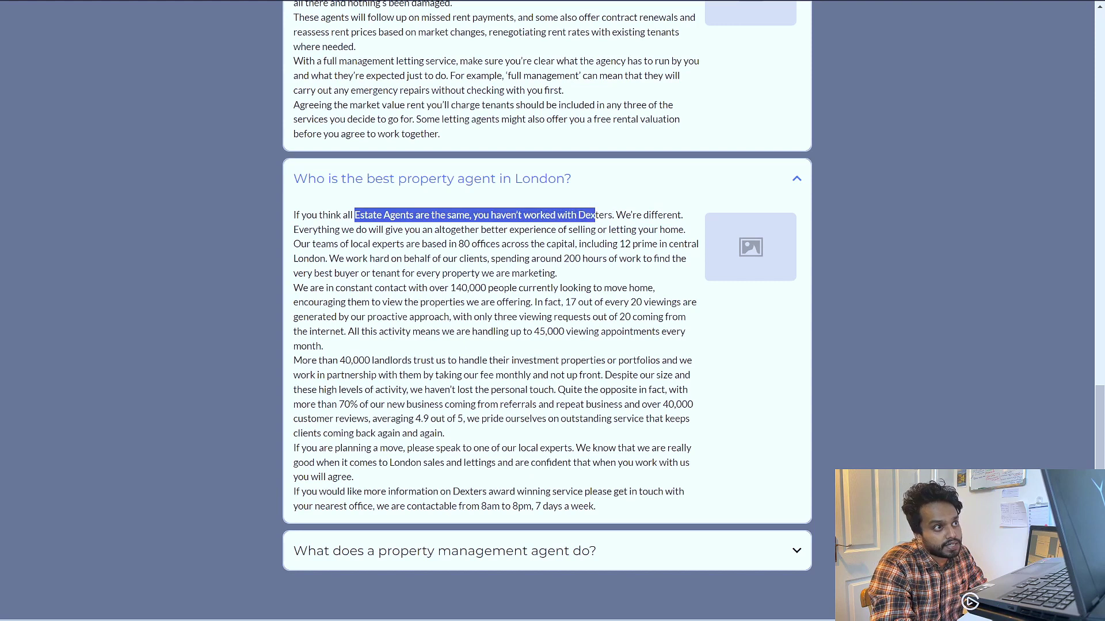
{"action": "left_click", "coordinate": [584, 199]}
{"action": "left_click", "coordinate": [583, 187]}
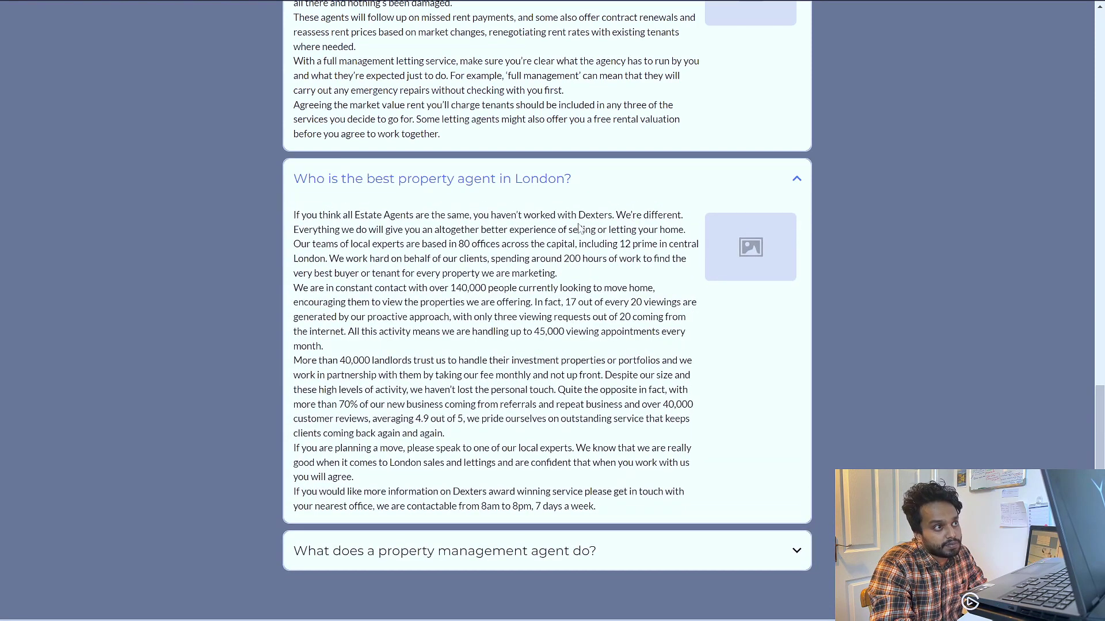
{"action": "left_click_drag", "start_coordinate": [581, 222], "coordinate": [666, 448]}
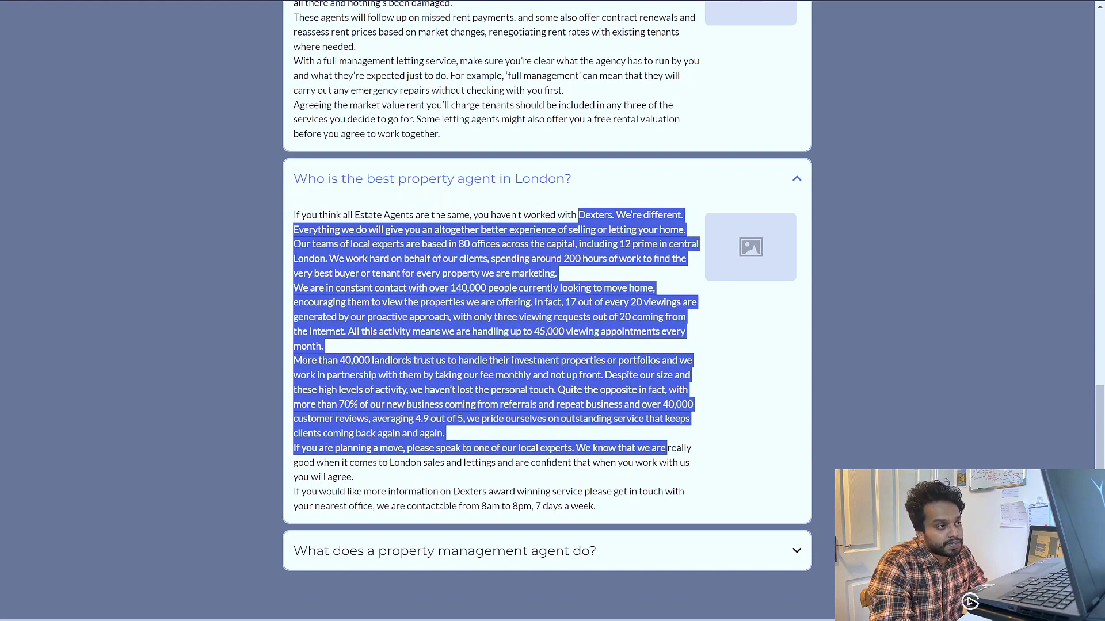
Step: Collapse the two expanded FAQ answers and look over the previewed page again from the hero text to the FAQ section
{"action": "left_click", "coordinate": [793, 179]}
{"action": "scroll", "coordinate": [820, 231], "scroll_direction": "up", "scroll_amount": 3}
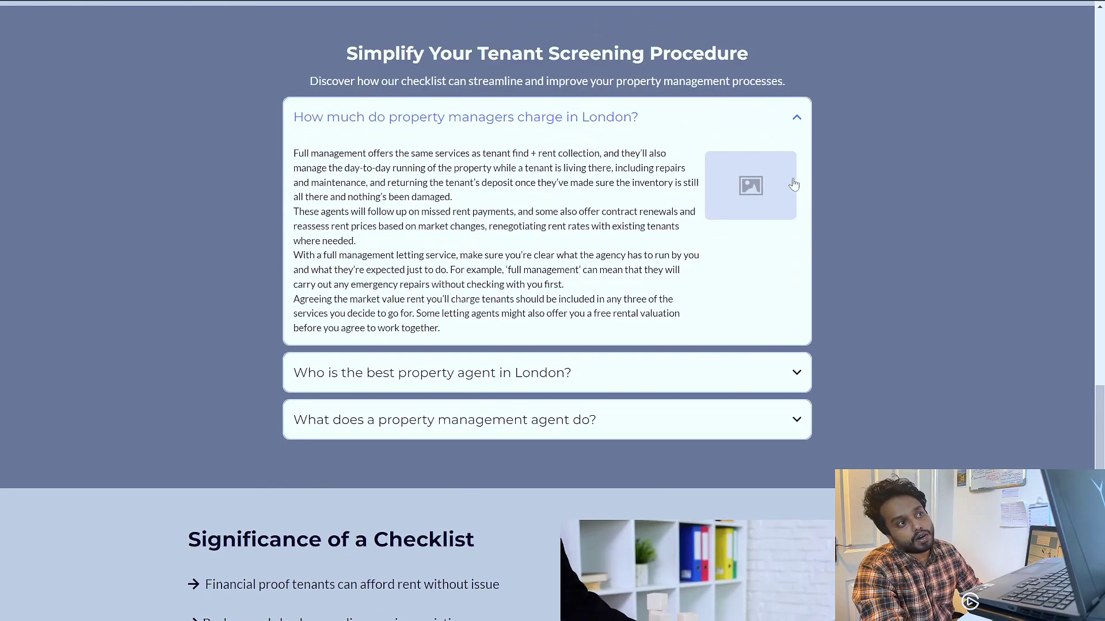
{"action": "left_click", "coordinate": [792, 120]}
{"action": "scroll", "coordinate": [304, 234], "scroll_direction": "up", "scroll_amount": 15}
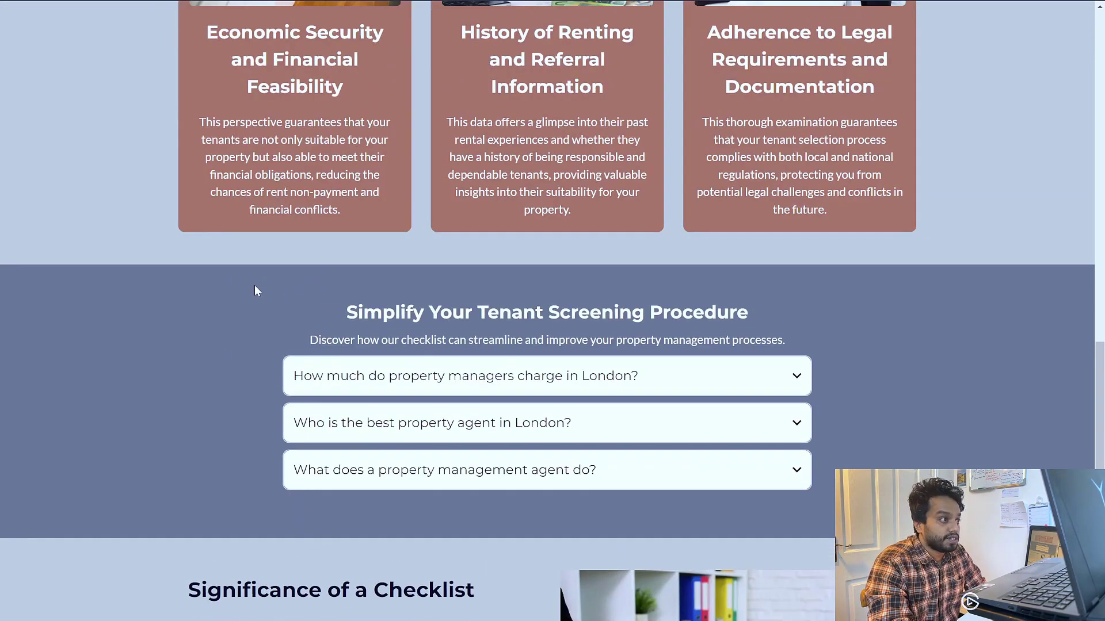
{"action": "scroll", "coordinate": [488, 264], "scroll_direction": "up", "scroll_amount": 2}
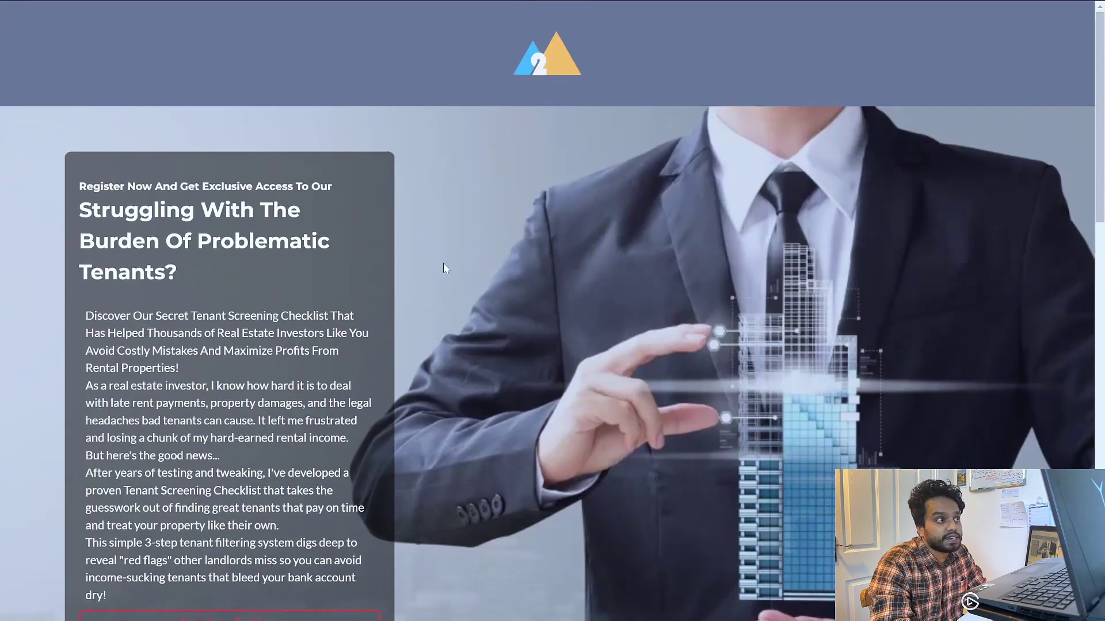
{"action": "scroll", "coordinate": [403, 277], "scroll_direction": "down", "scroll_amount": 15}
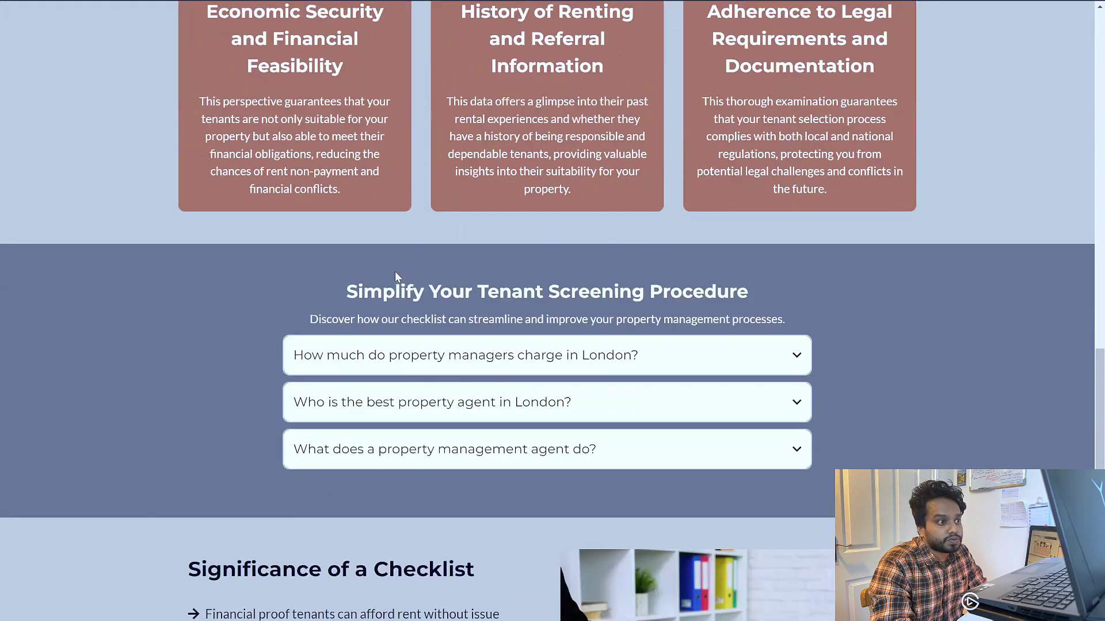
{"action": "scroll", "coordinate": [395, 271], "scroll_direction": "down", "scroll_amount": 4}
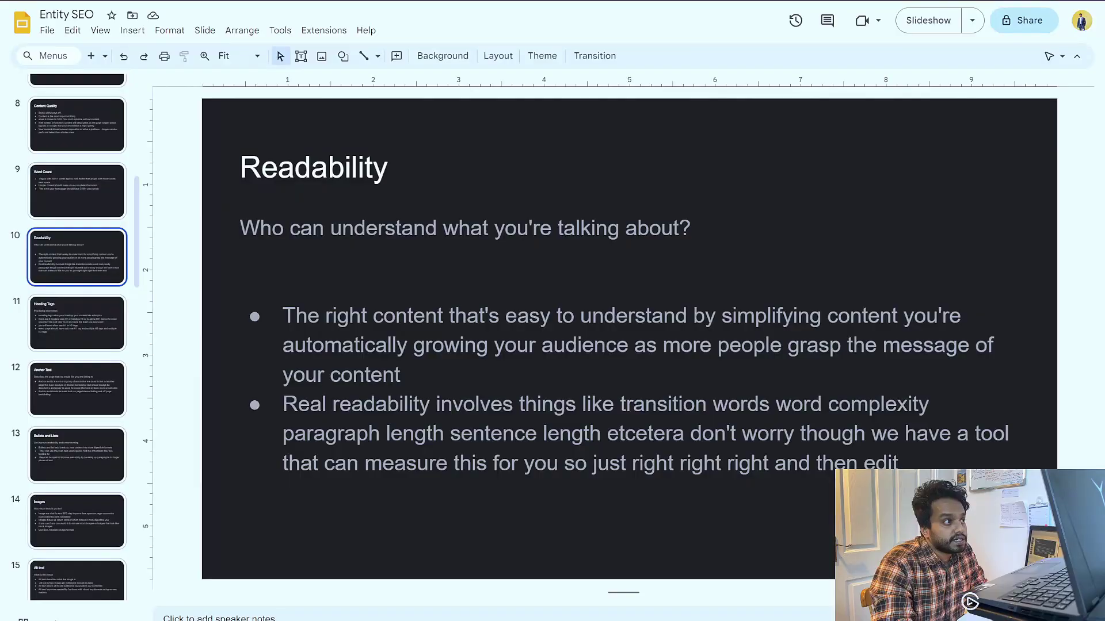
Step: Highlight the beginning of "Who can understand what you're talking about?" on the Readability slide, then clear the selection
{"action": "left_click_drag", "start_coordinate": [239, 228], "coordinate": [342, 228]}
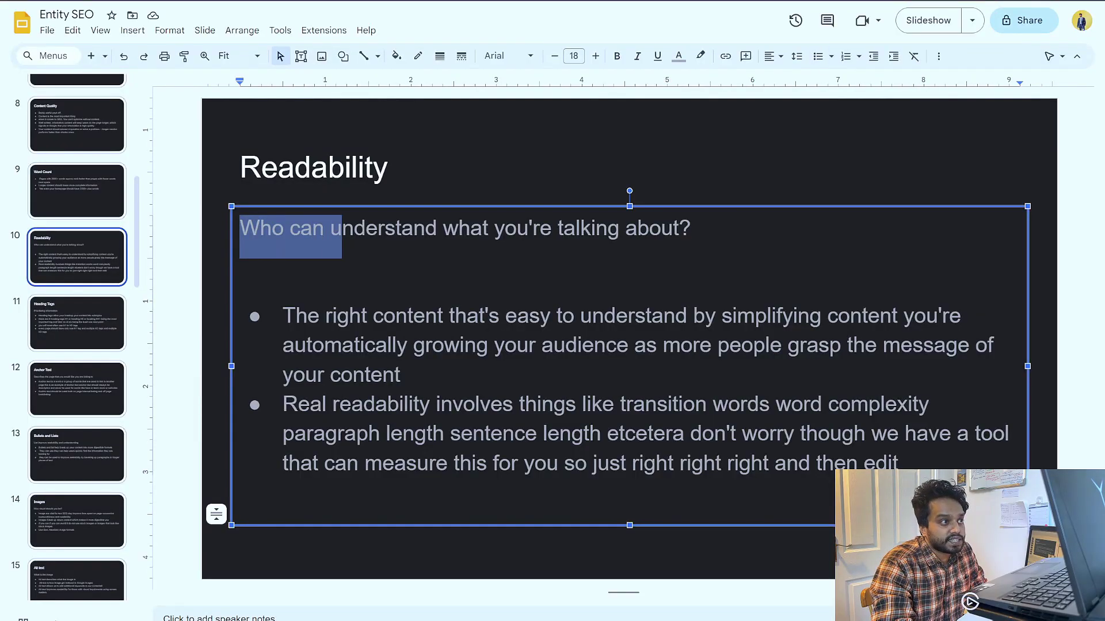
{"action": "left_click", "coordinate": [378, 228]}
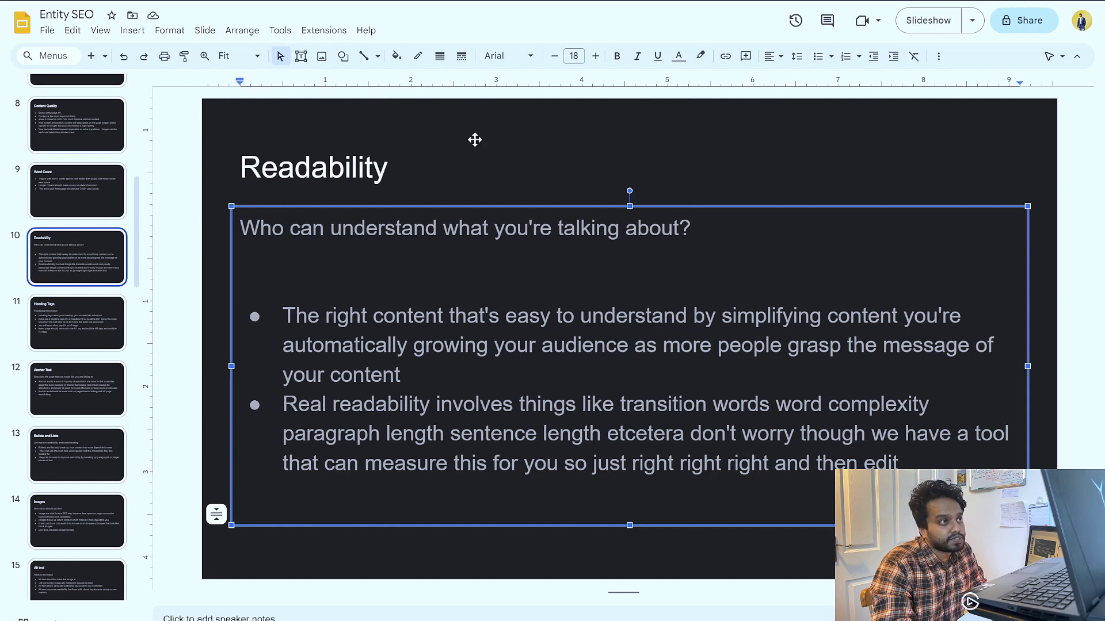
Step: Switch to Camera Hub and enlarge the webcam preview to full screen
{"action": "key", "text": "alt+Tab"}
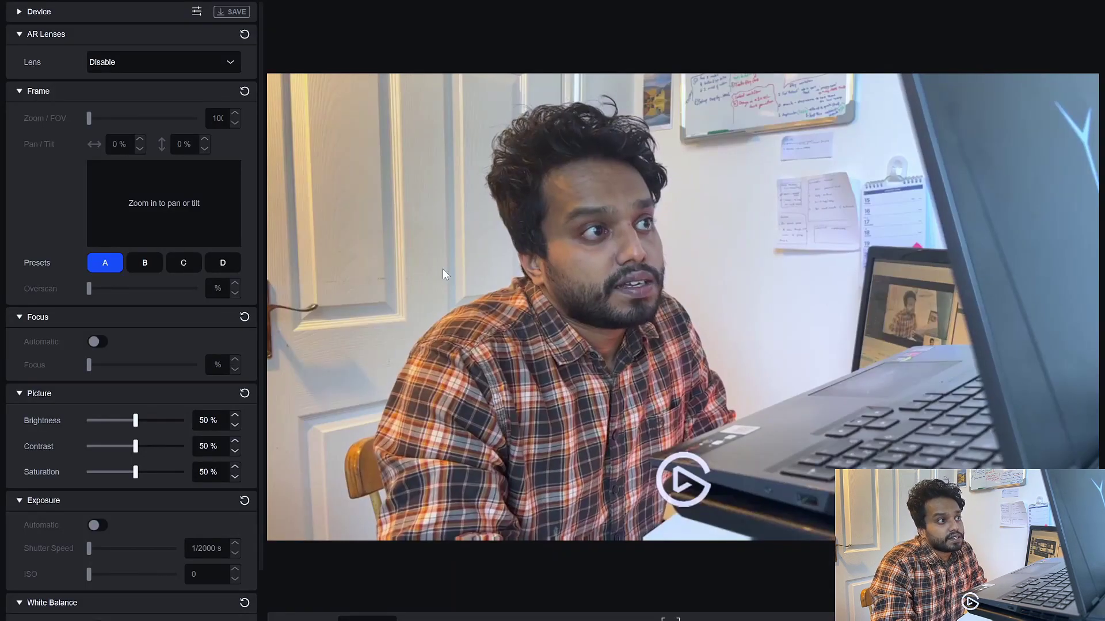
{"action": "double_click", "coordinate": [443, 268]}
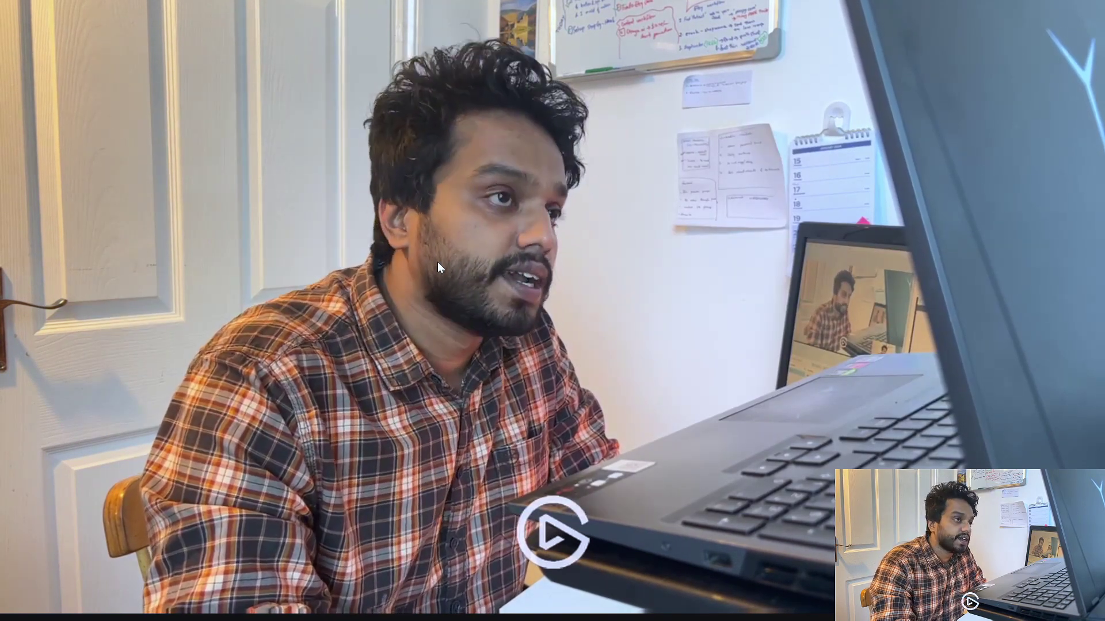
Step: Switch to the "Responsibilities of a London Property Management Agent" article and examine its introduction, table of contents and headed sections
{"action": "key", "text": "alt+Tab"}
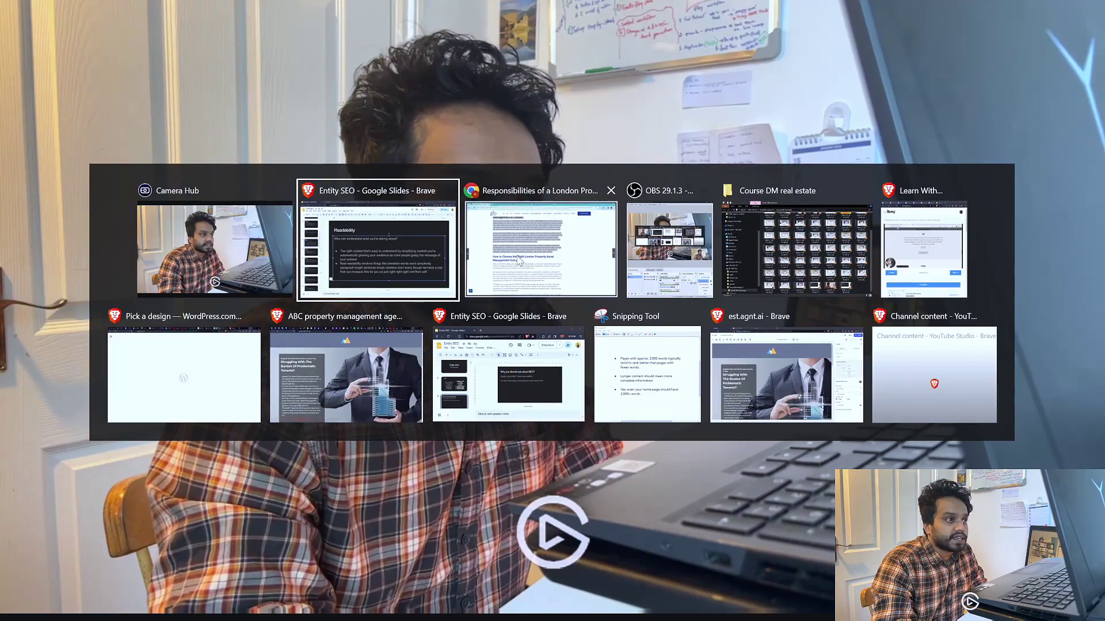
{"action": "left_click", "coordinate": [582, 285]}
{"action": "scroll", "coordinate": [690, 267], "scroll_direction": "up", "scroll_amount": 12}
{"action": "left_click", "coordinate": [690, 268]}
{"action": "scroll", "coordinate": [690, 268], "scroll_direction": "up", "scroll_amount": 13}
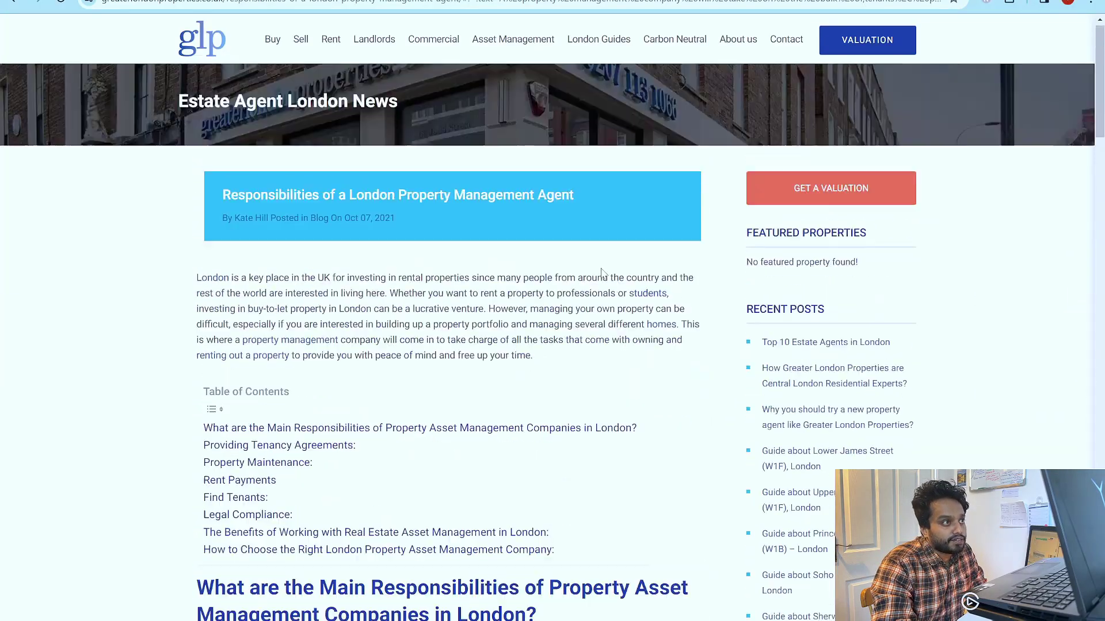
{"action": "scroll", "coordinate": [165, 359], "scroll_direction": "down", "scroll_amount": 20}
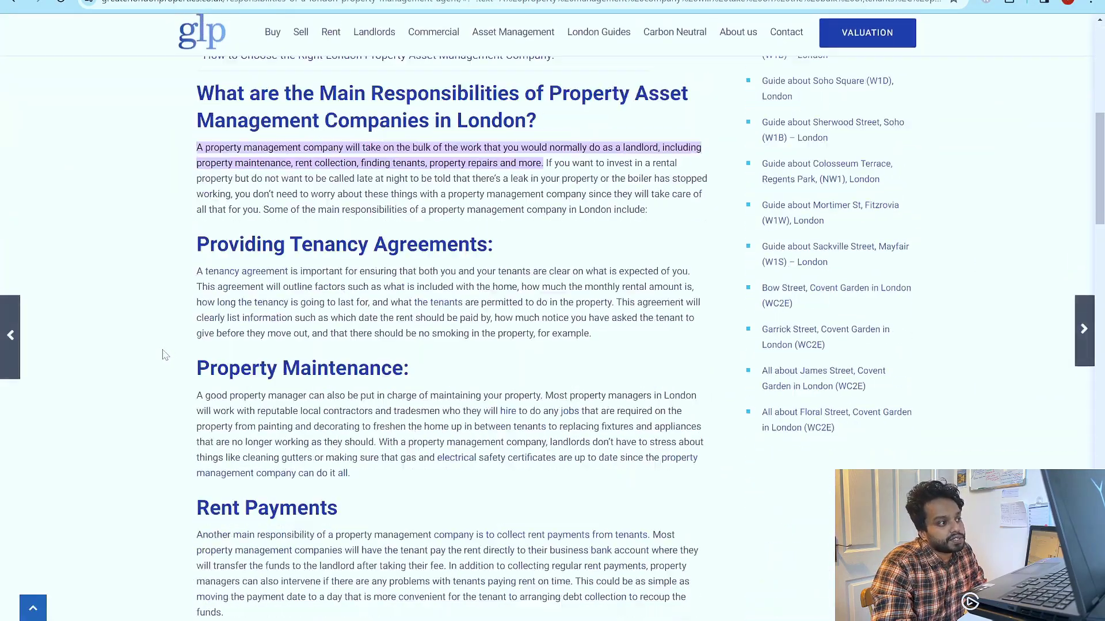
Step: Look over the article's sections and highlight the heading "What are the Main Responsibilities of Property Asset Management Companies in London?"
{"action": "scroll", "coordinate": [165, 354], "scroll_direction": "up", "scroll_amount": 15}
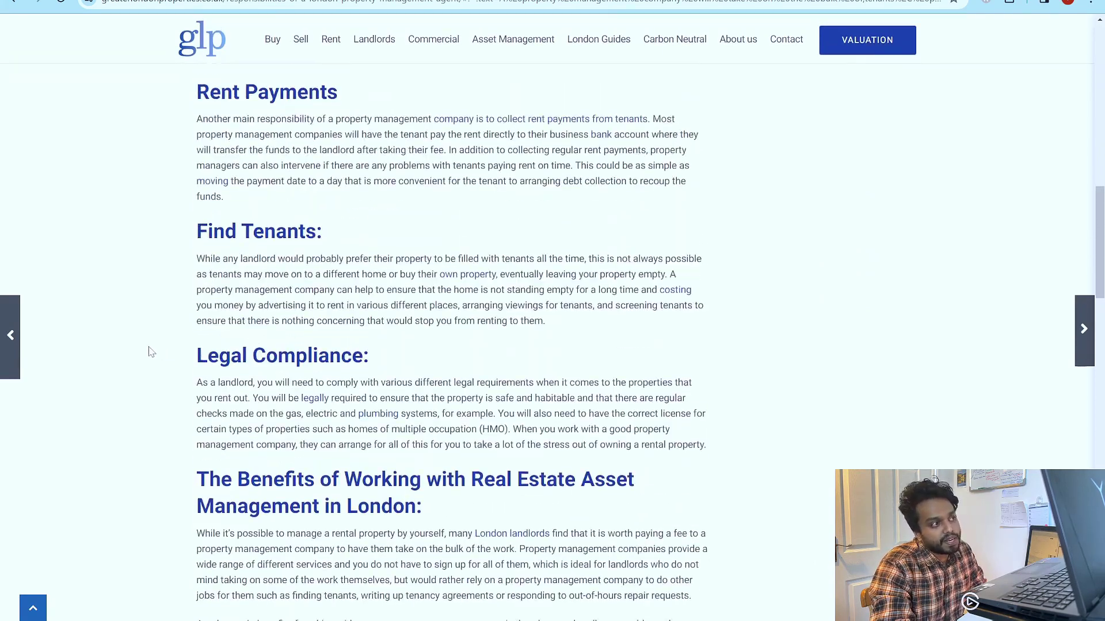
{"action": "scroll", "coordinate": [149, 351], "scroll_direction": "up", "scroll_amount": 5}
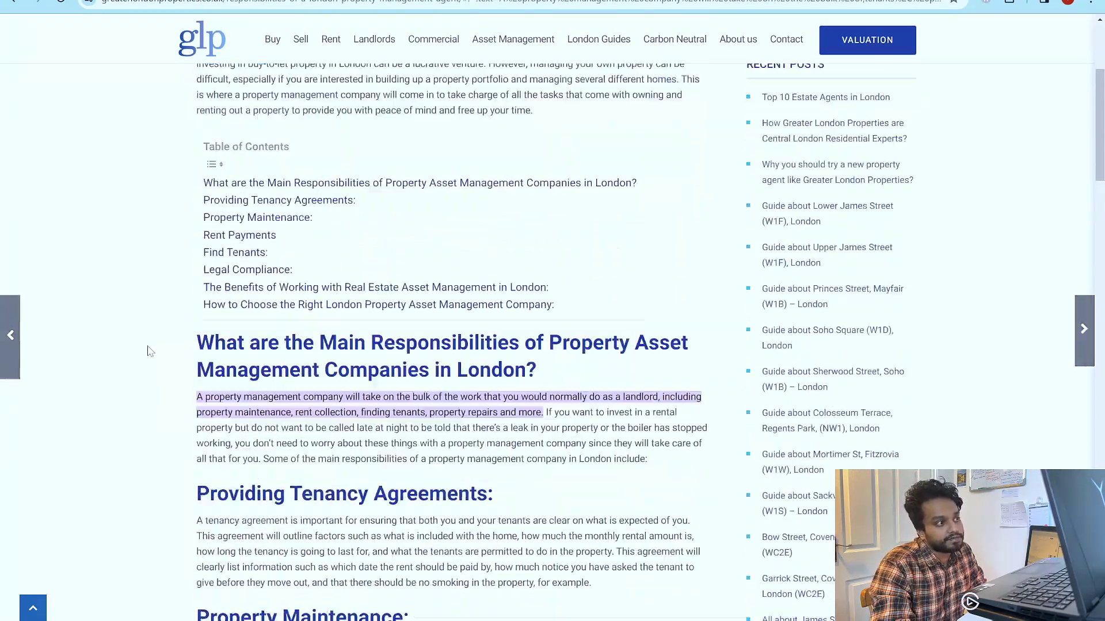
{"action": "scroll", "coordinate": [148, 351], "scroll_direction": "down", "scroll_amount": 5}
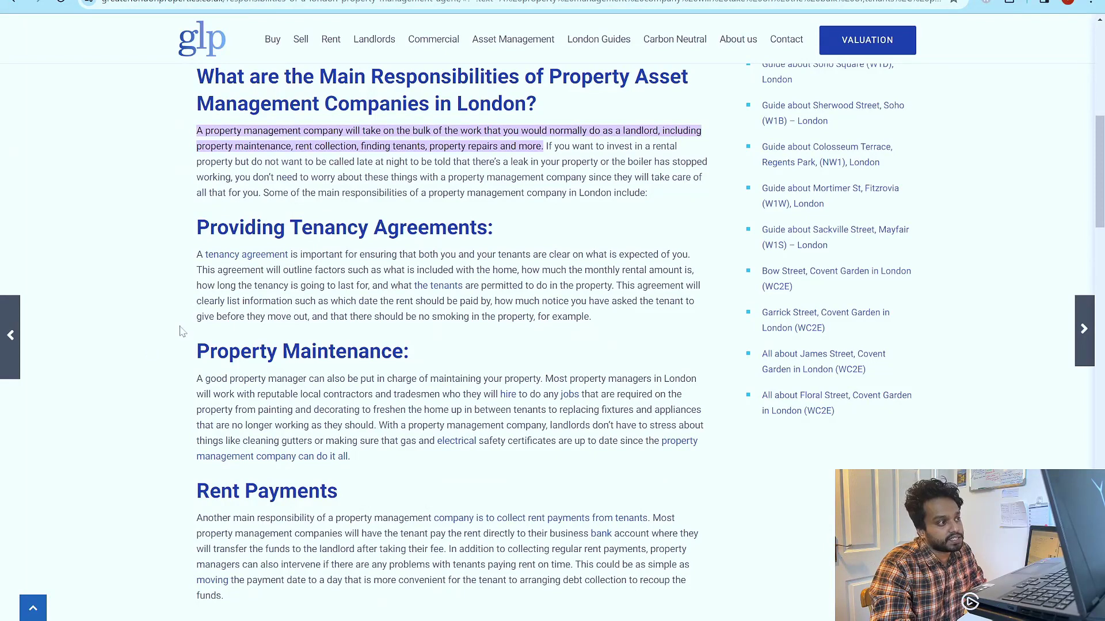
{"action": "scroll", "coordinate": [183, 332], "scroll_direction": "down", "scroll_amount": 5}
{"action": "scroll", "coordinate": [177, 265], "scroll_direction": "down", "scroll_amount": 8}
{"action": "scroll", "coordinate": [177, 265], "scroll_direction": "up", "scroll_amount": 18}
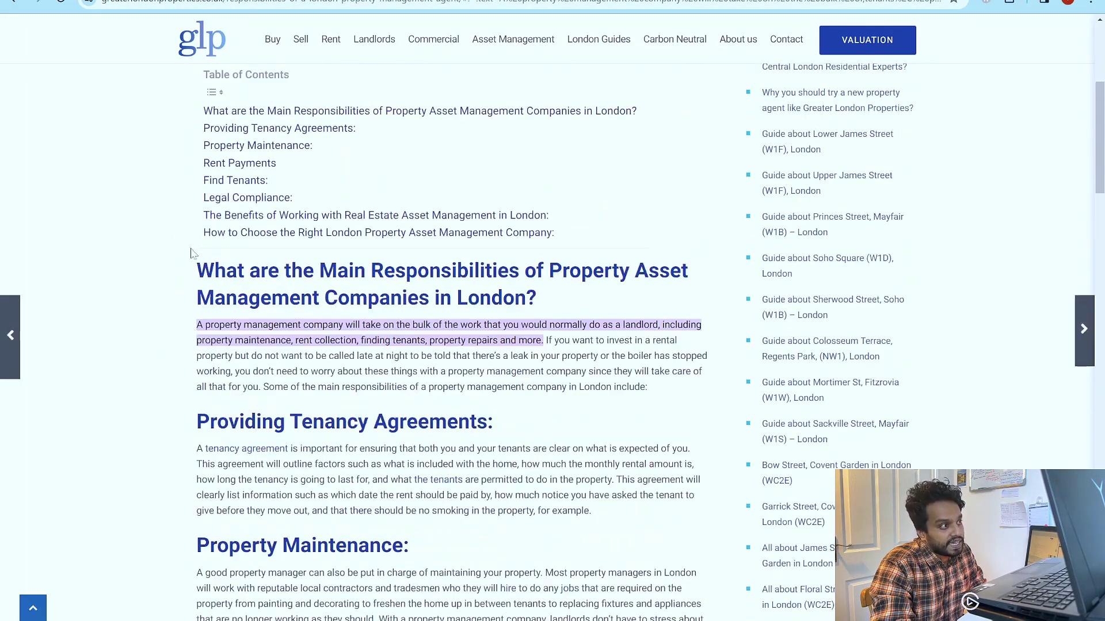
{"action": "left_click_drag", "start_coordinate": [194, 269], "coordinate": [618, 312]}
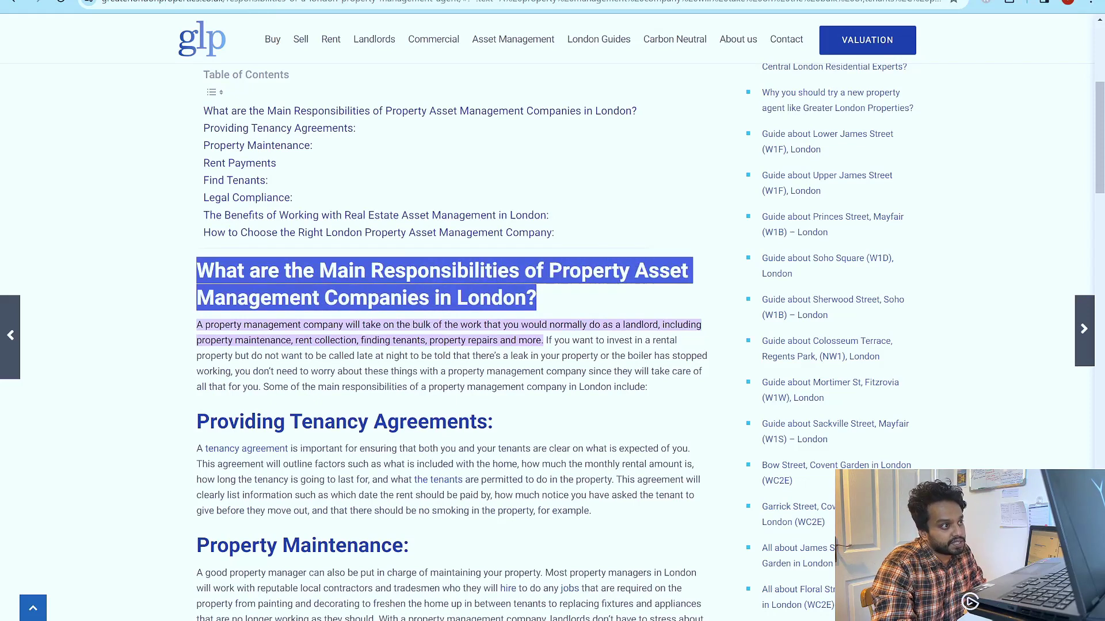
Step: Highlight the article's subheadings one after another: "Providing Tenancy Agreements", "Rent Payments" and "Find Tenants"
{"action": "scroll", "coordinate": [499, 302], "scroll_direction": "down", "scroll_amount": 5}
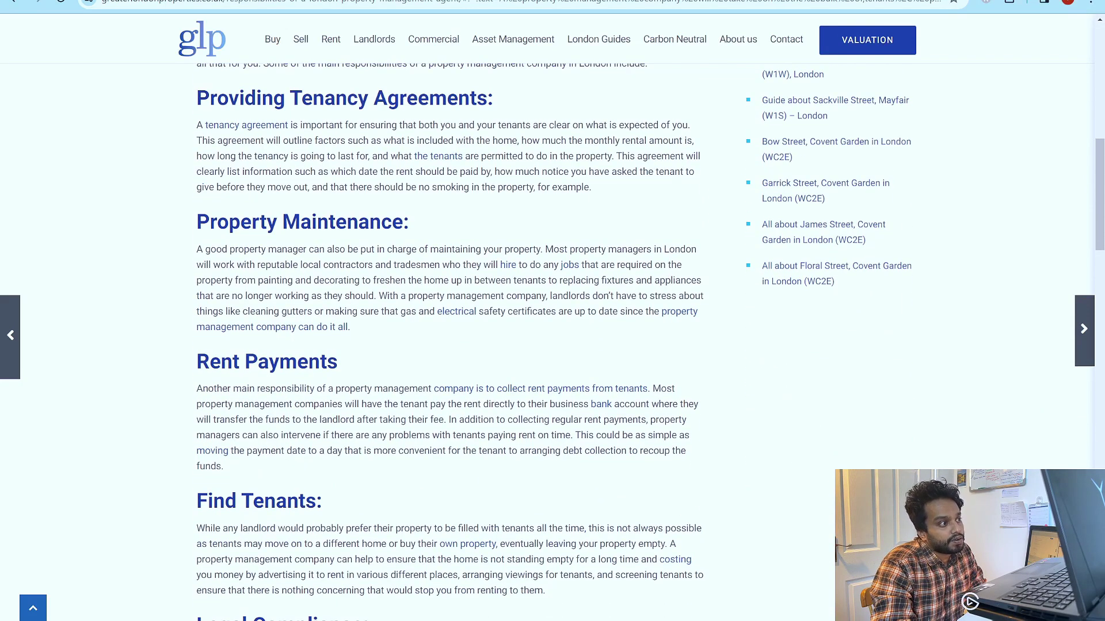
{"action": "scroll", "coordinate": [500, 302], "scroll_direction": "up", "scroll_amount": 2}
{"action": "left_click_drag", "start_coordinate": [196, 233], "coordinate": [499, 239]}
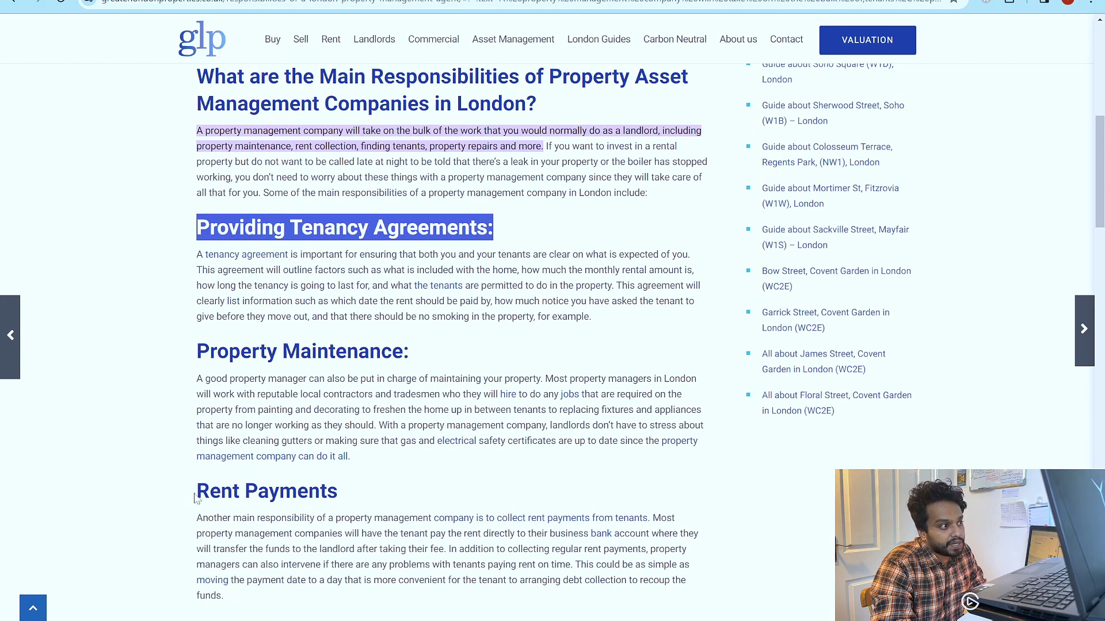
{"action": "left_click_drag", "start_coordinate": [194, 501], "coordinate": [521, 486]}
{"action": "scroll", "coordinate": [521, 486], "scroll_direction": "down", "scroll_amount": 3}
{"action": "left_click_drag", "start_coordinate": [195, 437], "coordinate": [377, 444]}
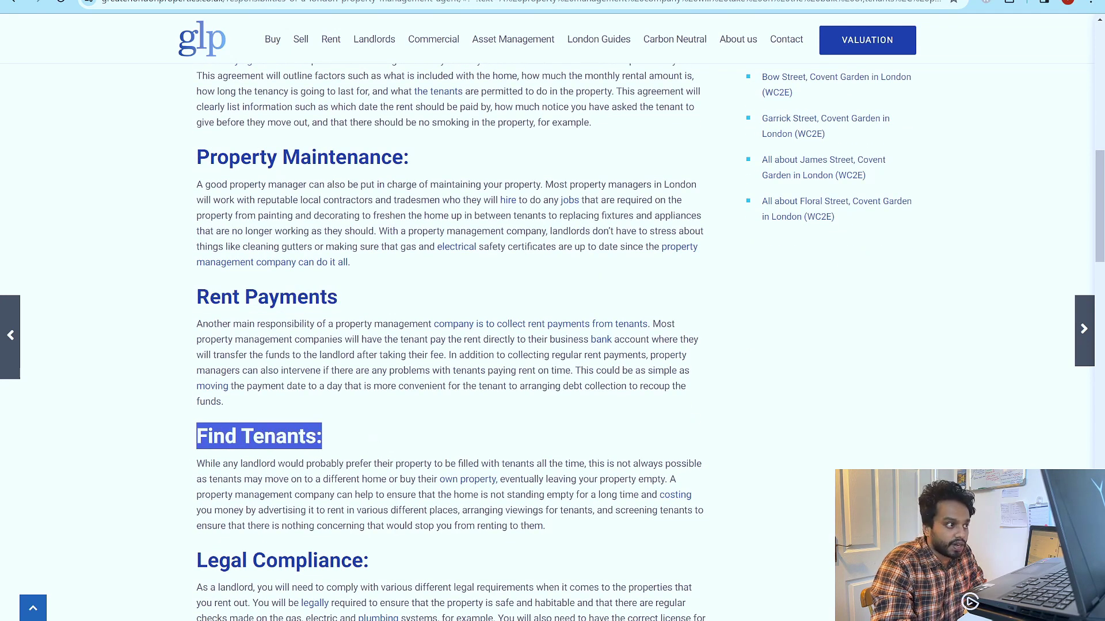
Step: Highlight the opening sentences of the paragraph under "Find Tenants", starting at "While any landlord would probably prefer"
{"action": "left_click_drag", "start_coordinate": [197, 464], "coordinate": [205, 463]}
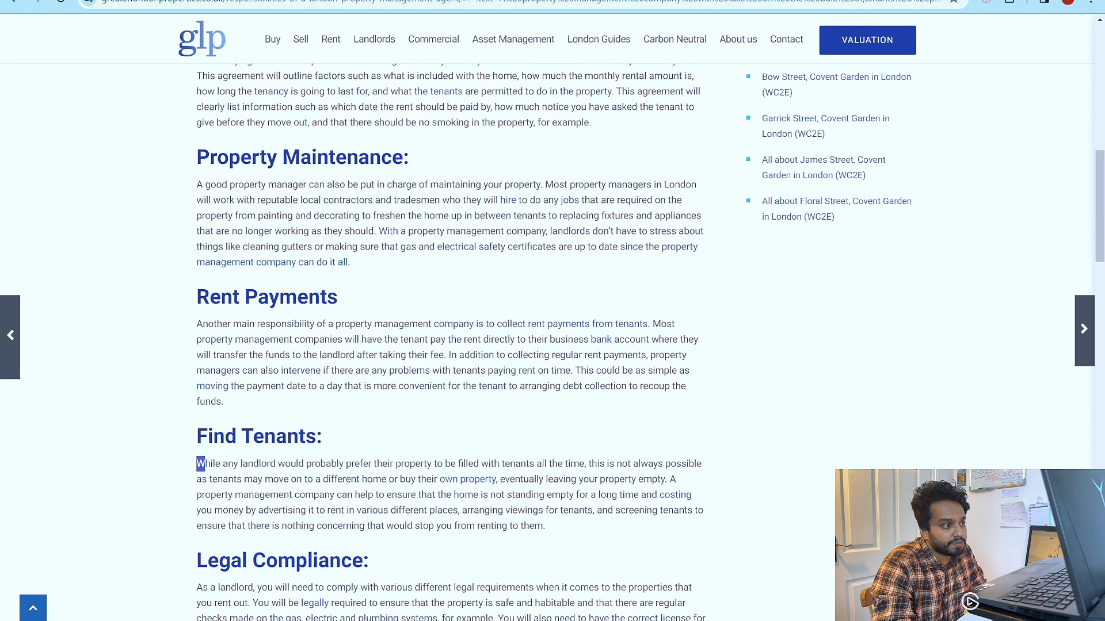
{"action": "scroll", "coordinate": [486, 526], "scroll_direction": "up", "scroll_amount": 5}
{"action": "left_click_drag", "start_coordinate": [486, 523], "coordinate": [199, 291]}
{"action": "scroll", "coordinate": [212, 398], "scroll_direction": "down", "scroll_amount": 7}
{"action": "left_click_drag", "start_coordinate": [205, 335], "coordinate": [287, 381]}
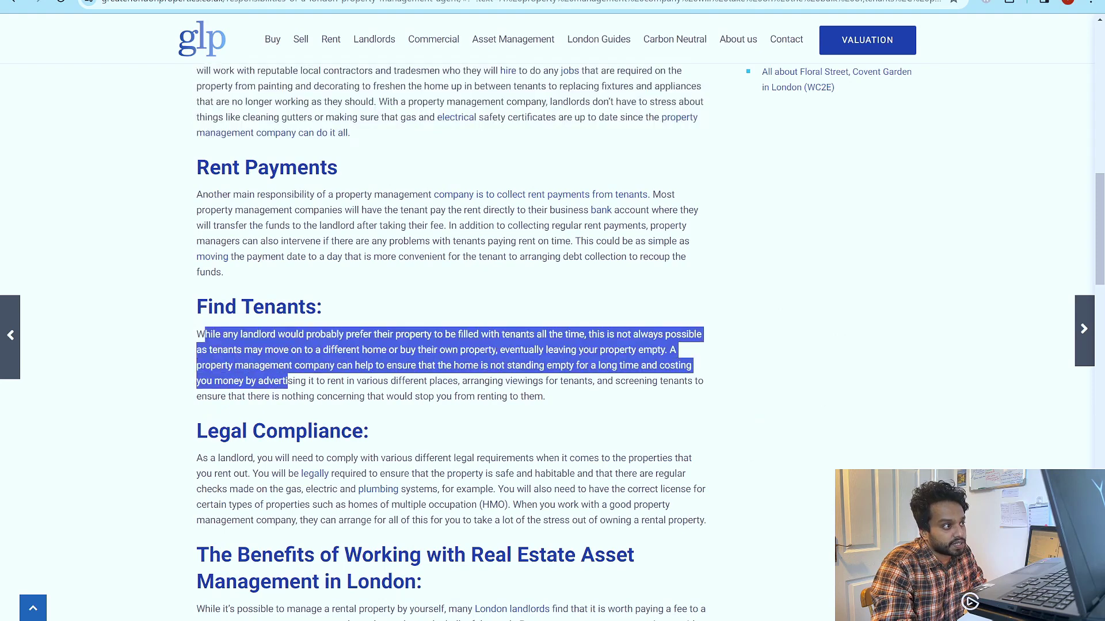
Step: Review the article from its table of contents to the closing sections and highlight the first three entries under Recent Posts
{"action": "scroll", "coordinate": [309, 412], "scroll_direction": "up", "scroll_amount": 15}
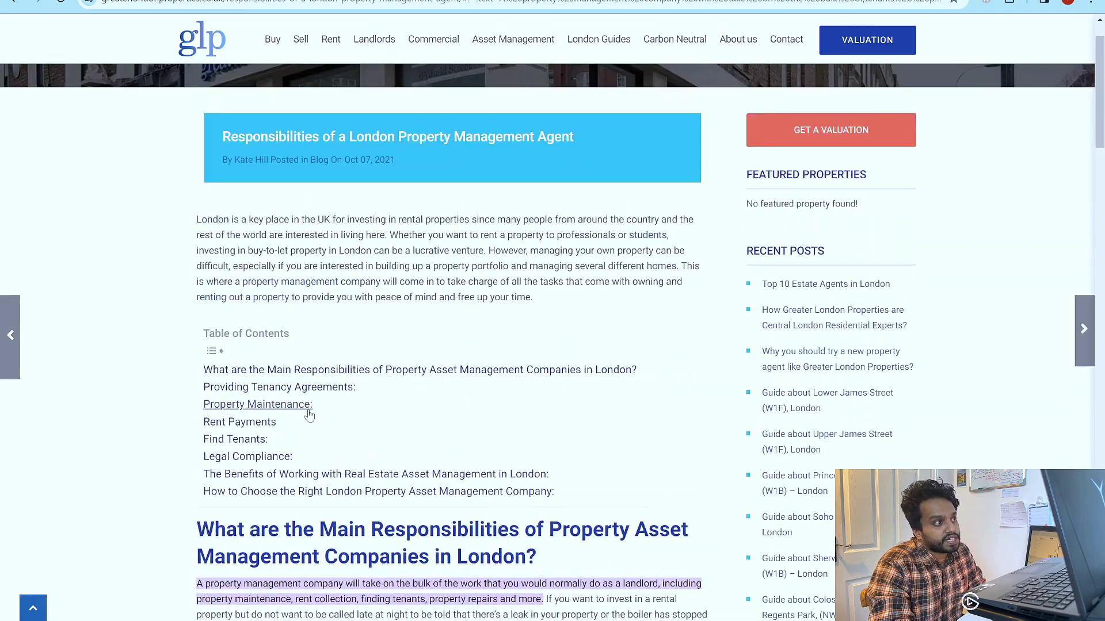
{"action": "scroll", "coordinate": [308, 412], "scroll_direction": "down", "scroll_amount": 8}
{"action": "scroll", "coordinate": [452, 322], "scroll_direction": "down", "scroll_amount": 16}
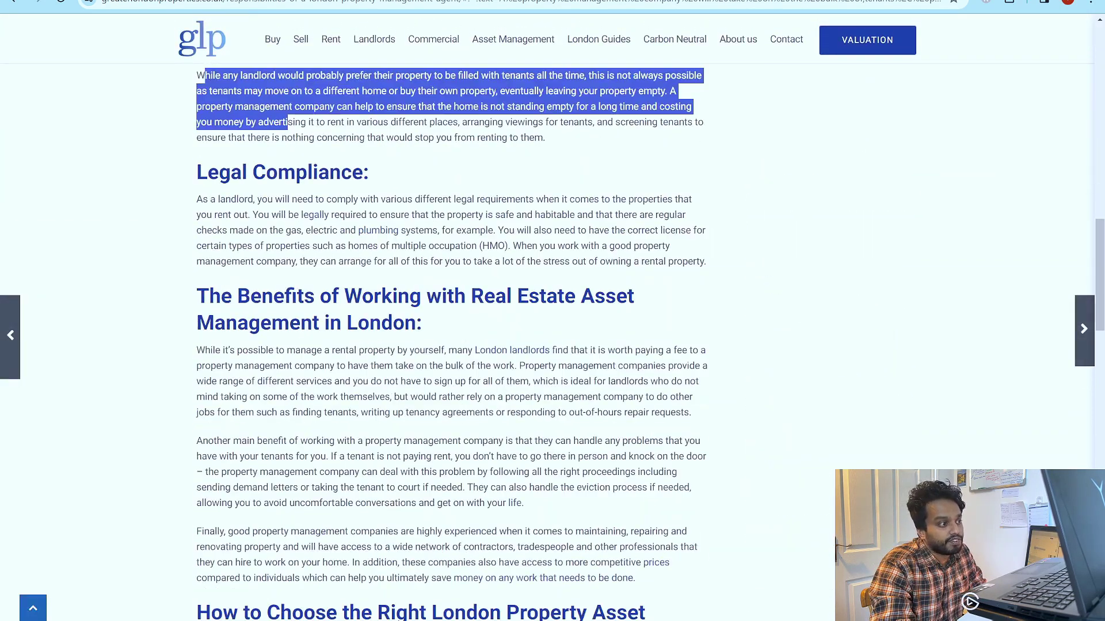
{"action": "scroll", "coordinate": [452, 339], "scroll_direction": "up", "scroll_amount": 10}
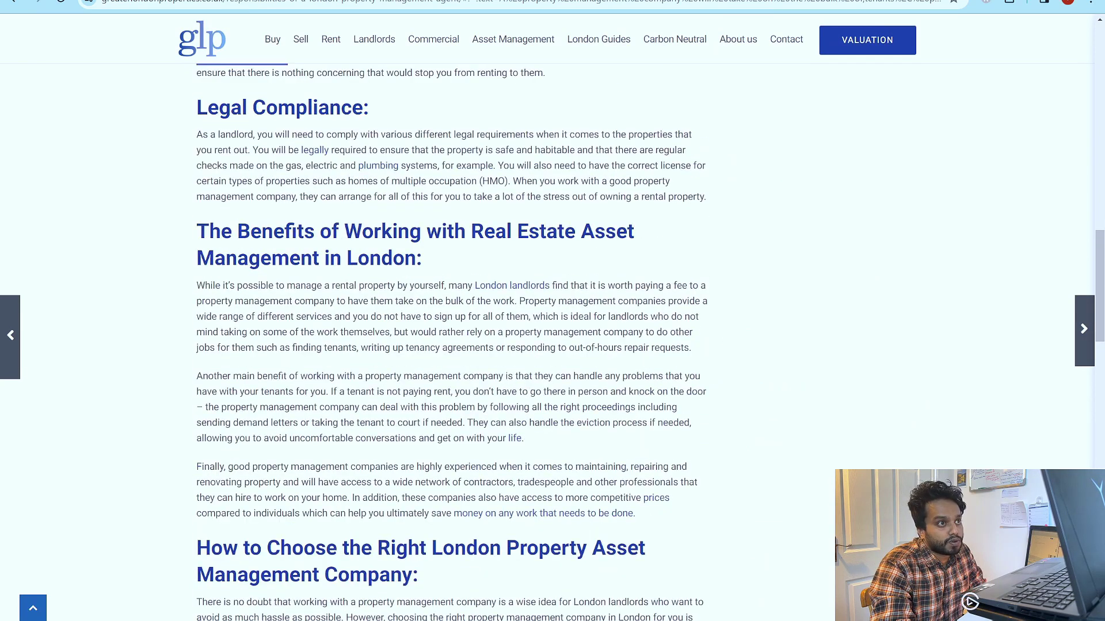
{"action": "scroll", "coordinate": [742, 259], "scroll_direction": "up", "scroll_amount": 8}
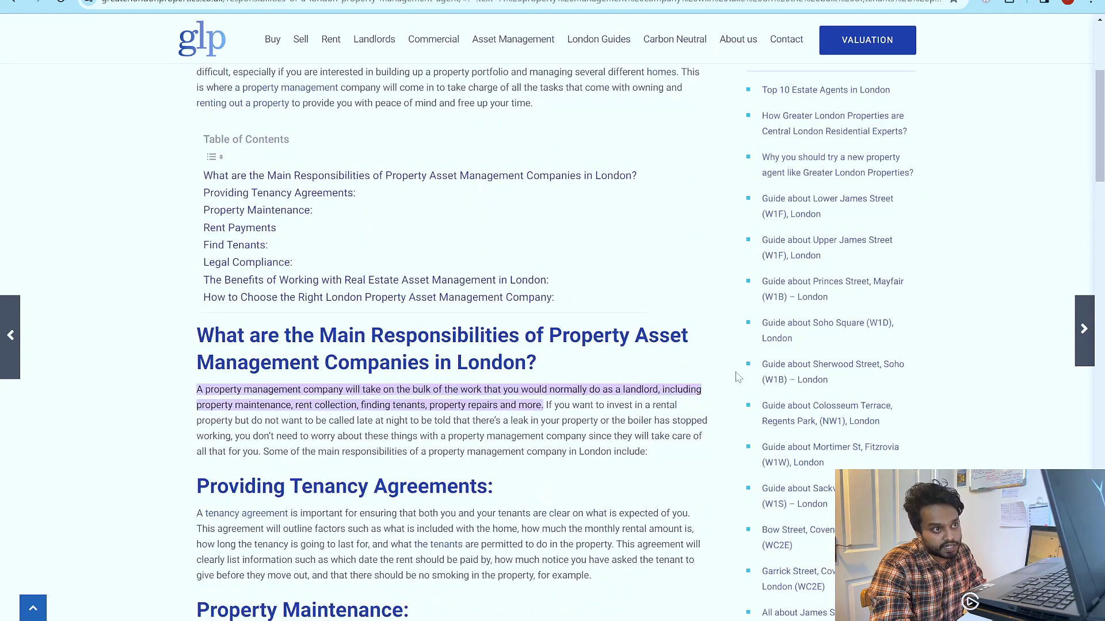
{"action": "left_click_drag", "start_coordinate": [732, 89], "coordinate": [965, 389]}
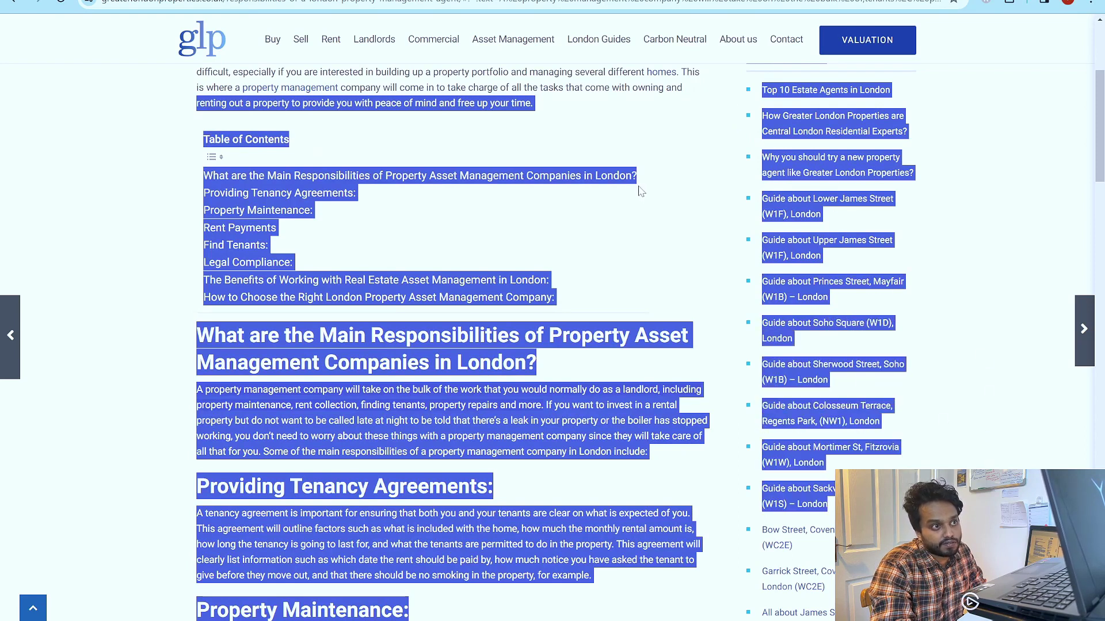
{"action": "scroll", "coordinate": [959, 362], "scroll_direction": "up", "scroll_amount": 5}
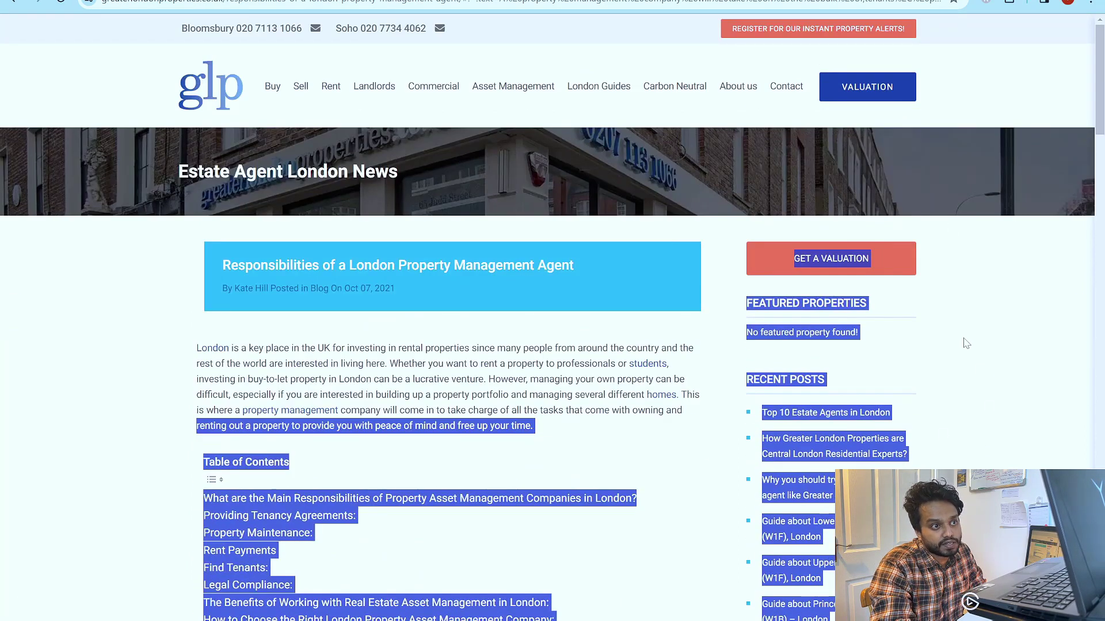
{"action": "scroll", "coordinate": [925, 374], "scroll_direction": "down", "scroll_amount": 1}
{"action": "left_click", "coordinate": [926, 349]}
{"action": "left_click_drag", "start_coordinate": [757, 348], "coordinate": [771, 430]}
{"action": "scroll", "coordinate": [525, 476], "scroll_direction": "down", "scroll_amount": 15}
{"action": "scroll", "coordinate": [522, 466], "scroll_direction": "down", "scroll_amount": 8}
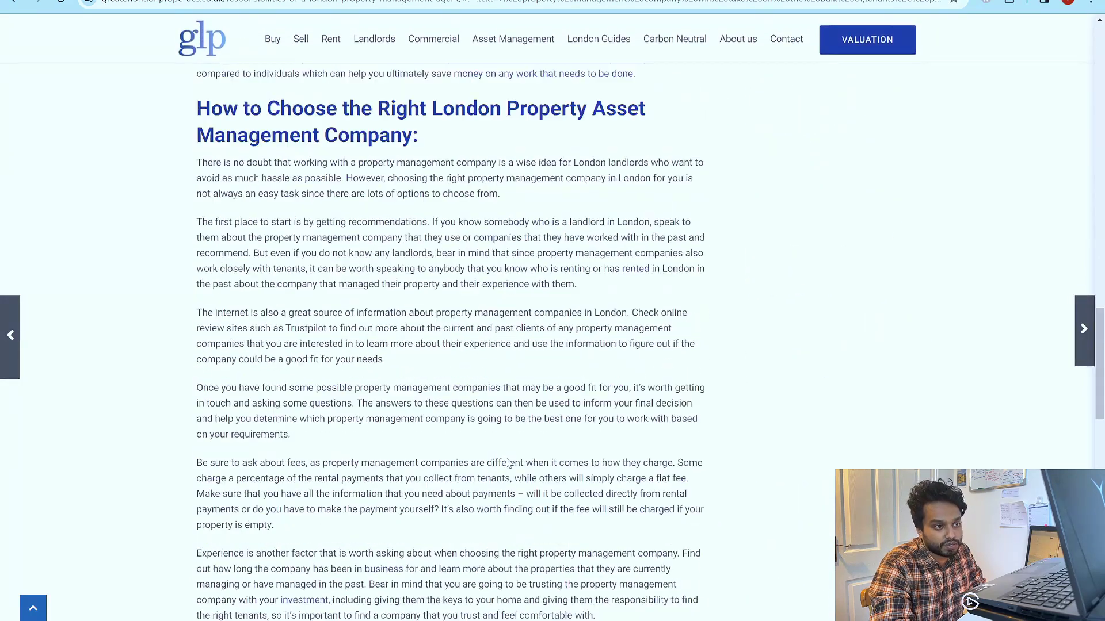
Step: Switch back to the Readability slide and highlight its bullets on easy-to-understand content and on what real readability involves
{"action": "scroll", "coordinate": [653, 373], "scroll_direction": "up", "scroll_amount": 20}
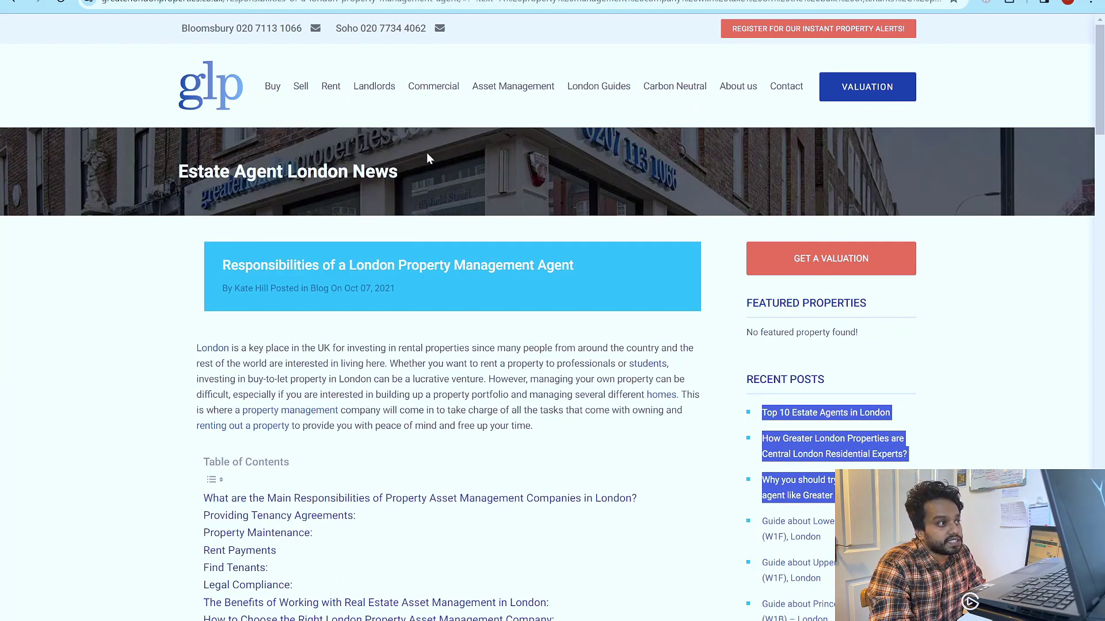
{"action": "key", "text": "alt+Tab"}
{"action": "left_click", "coordinate": [477, 264]}
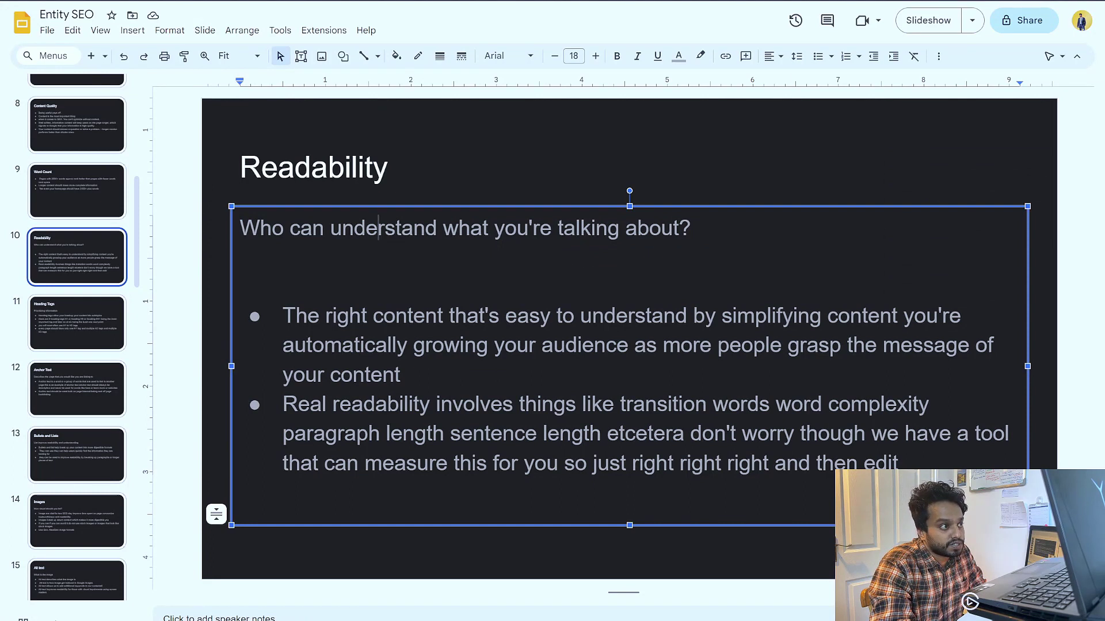
{"action": "left_click_drag", "start_coordinate": [283, 317], "coordinate": [416, 375]}
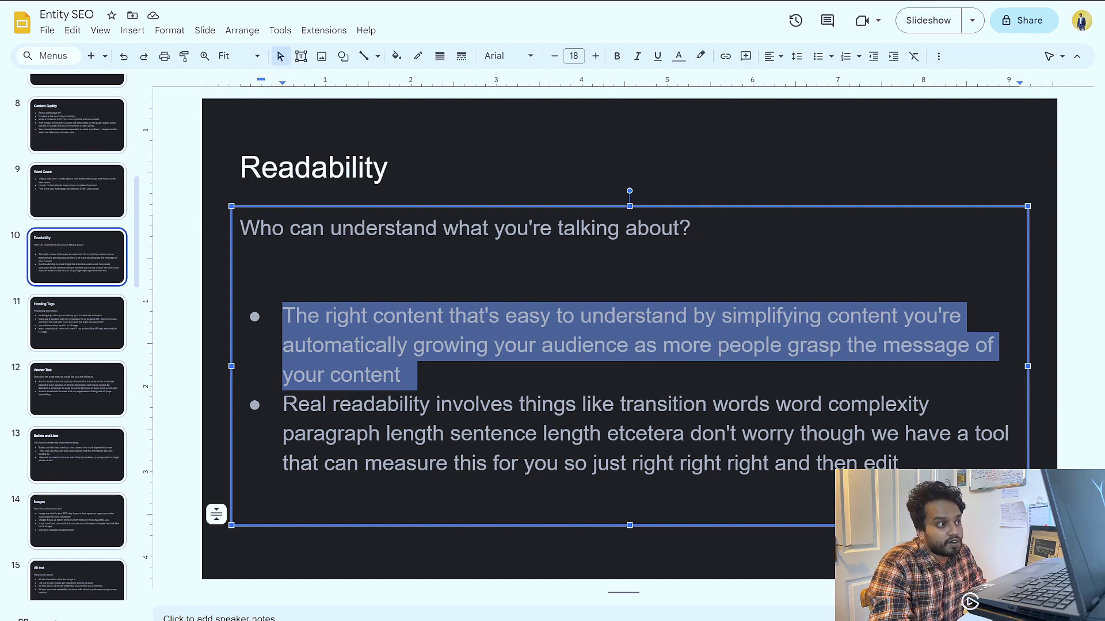
{"action": "left_click_drag", "start_coordinate": [282, 404], "coordinate": [769, 434]}
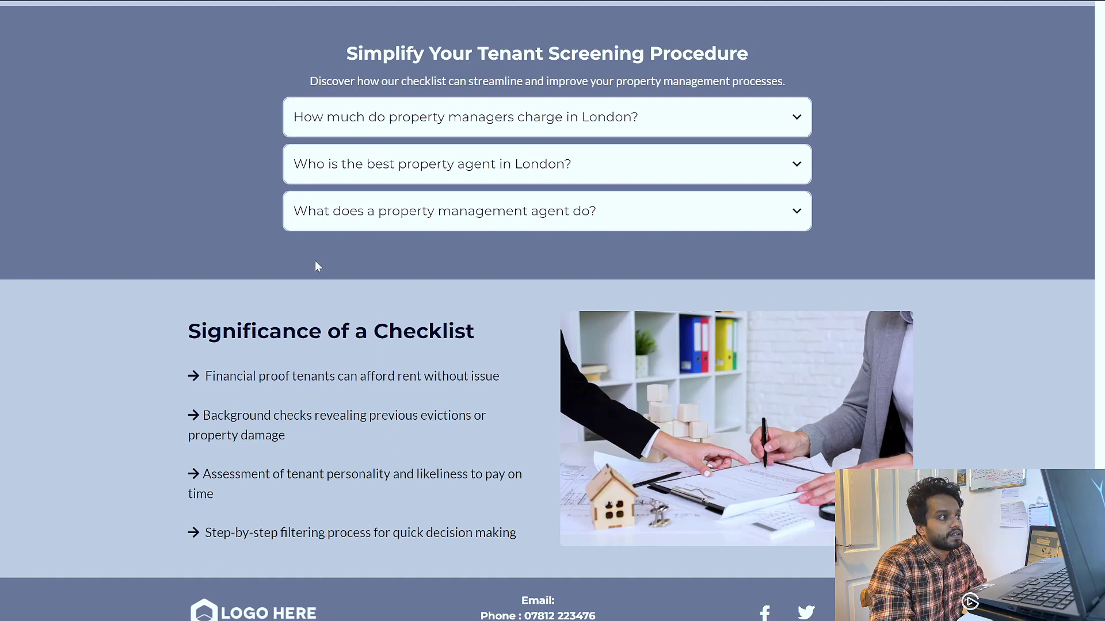
Step: On the previewed page, expand "How much do property managers charge in London?", highlight its whole answer and clear the selection
{"action": "scroll", "coordinate": [315, 266], "scroll_direction": "up", "scroll_amount": 2}
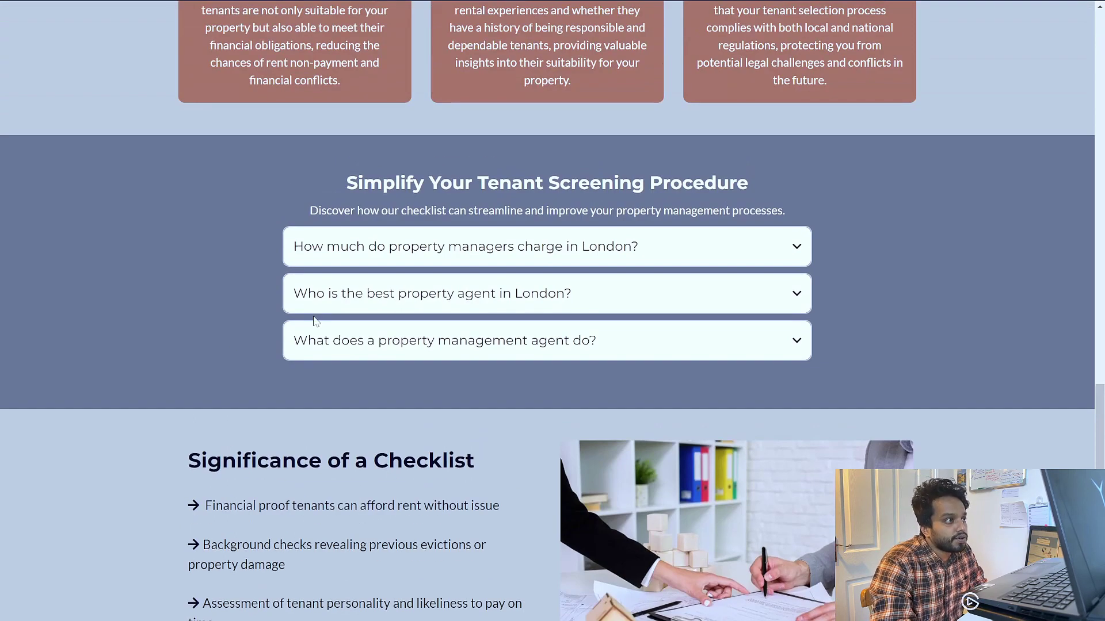
{"action": "left_click", "coordinate": [504, 248]}
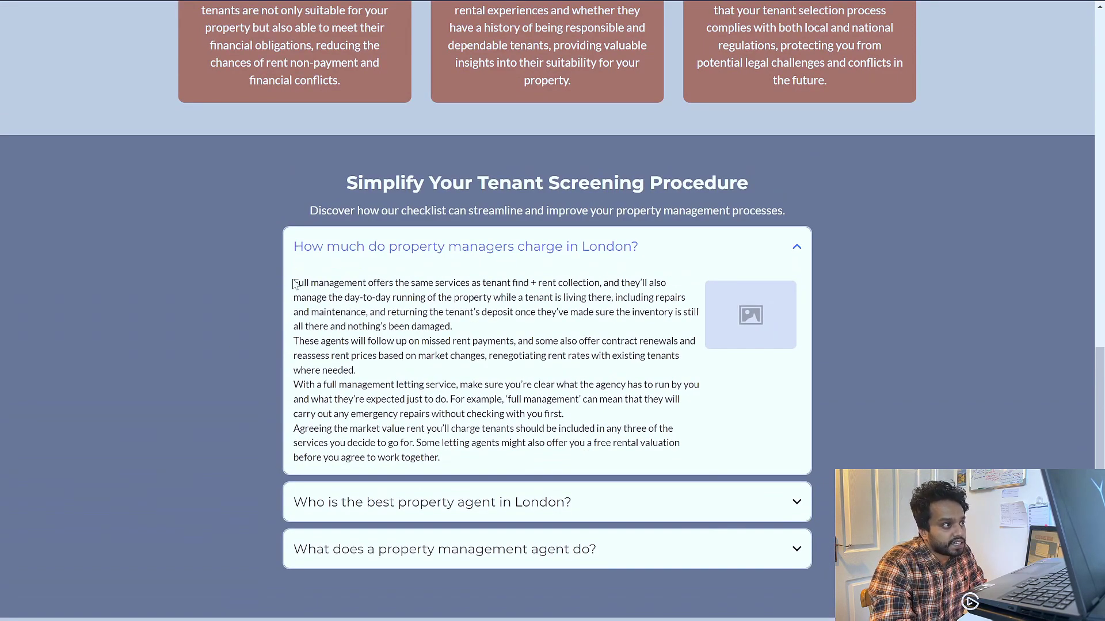
{"action": "left_click_drag", "start_coordinate": [292, 282], "coordinate": [499, 459]}
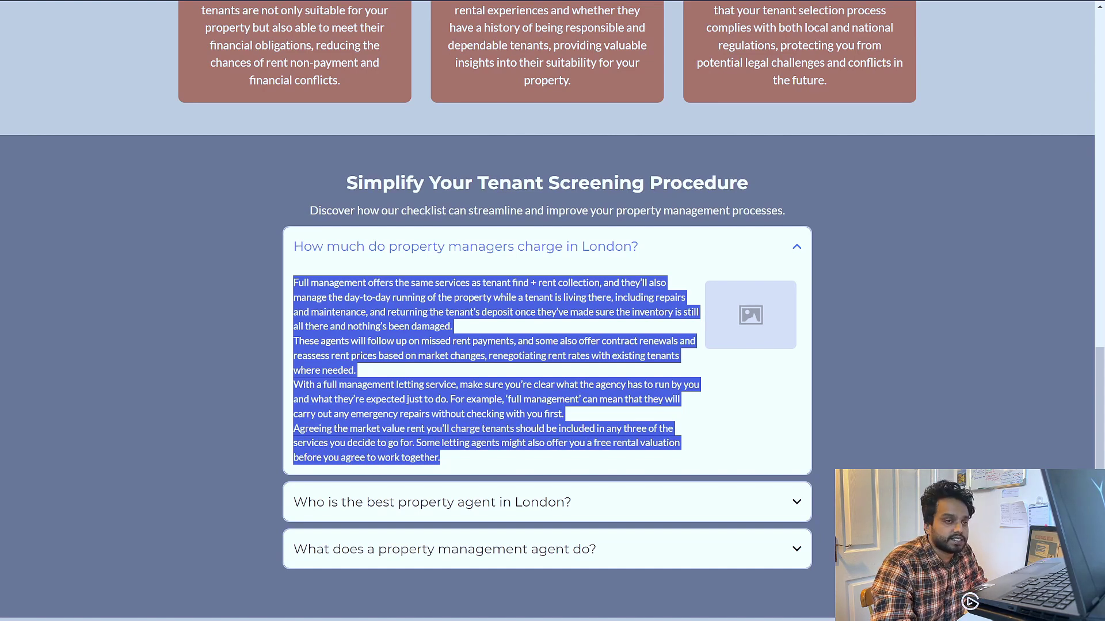
{"action": "left_click", "coordinate": [461, 449]}
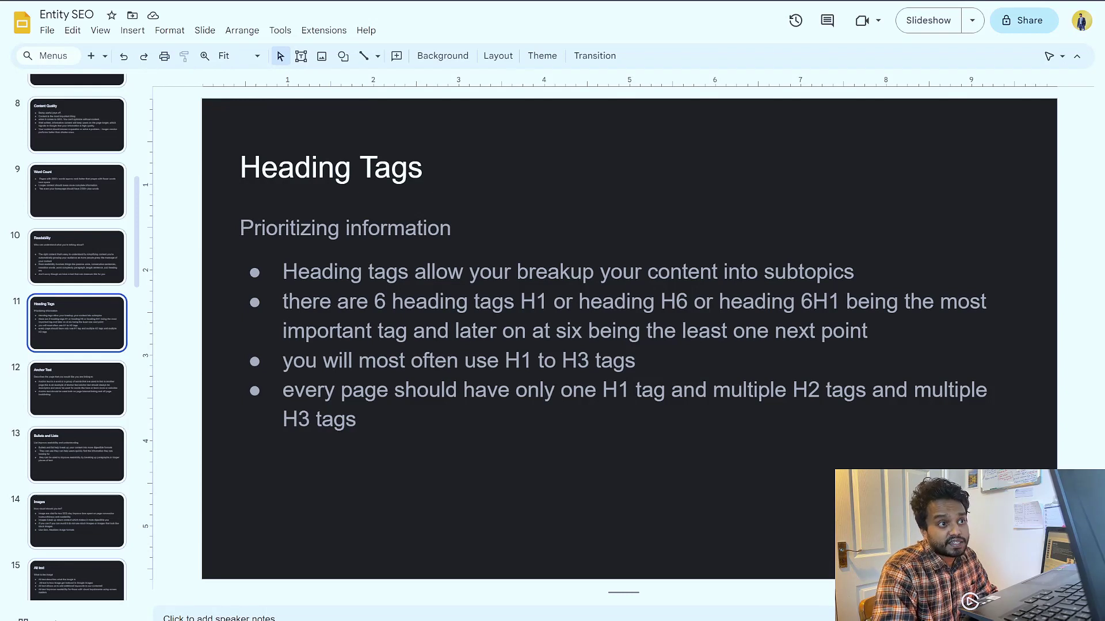
Step: On the Heading Tags slide, highlight the key phrases on subtopics, the six heading tags, H1 to H3 use, and multiple H2 and H3 tags
{"action": "left_click_drag", "start_coordinate": [854, 271], "coordinate": [374, 272]}
{"action": "left_click_drag", "start_coordinate": [520, 302], "coordinate": [676, 303]}
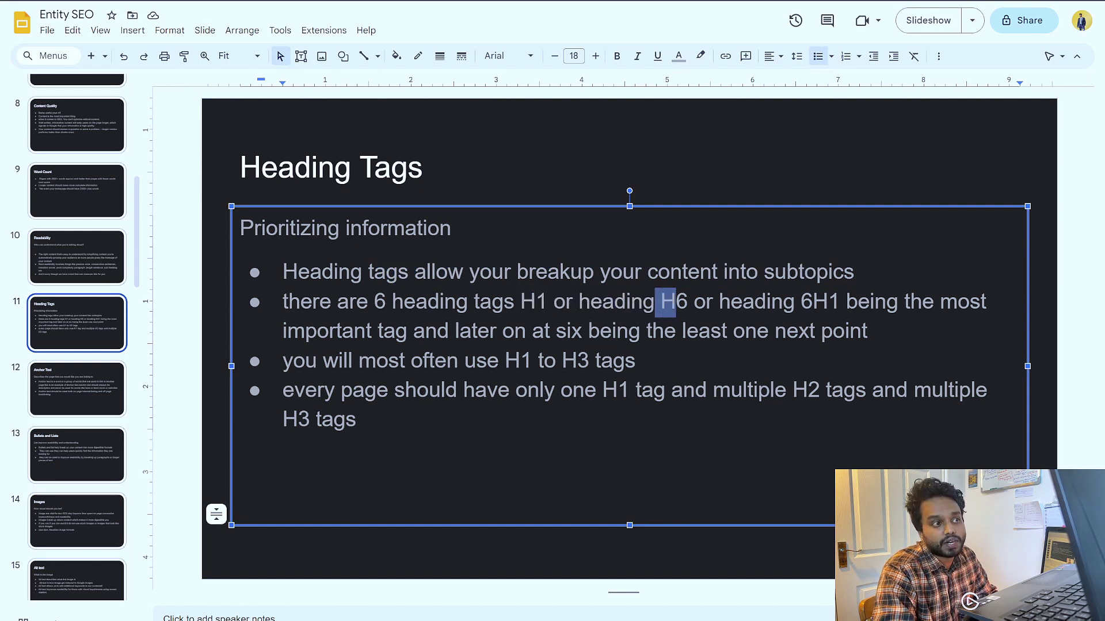
{"action": "left_click_drag", "start_coordinate": [282, 360], "coordinate": [625, 361]}
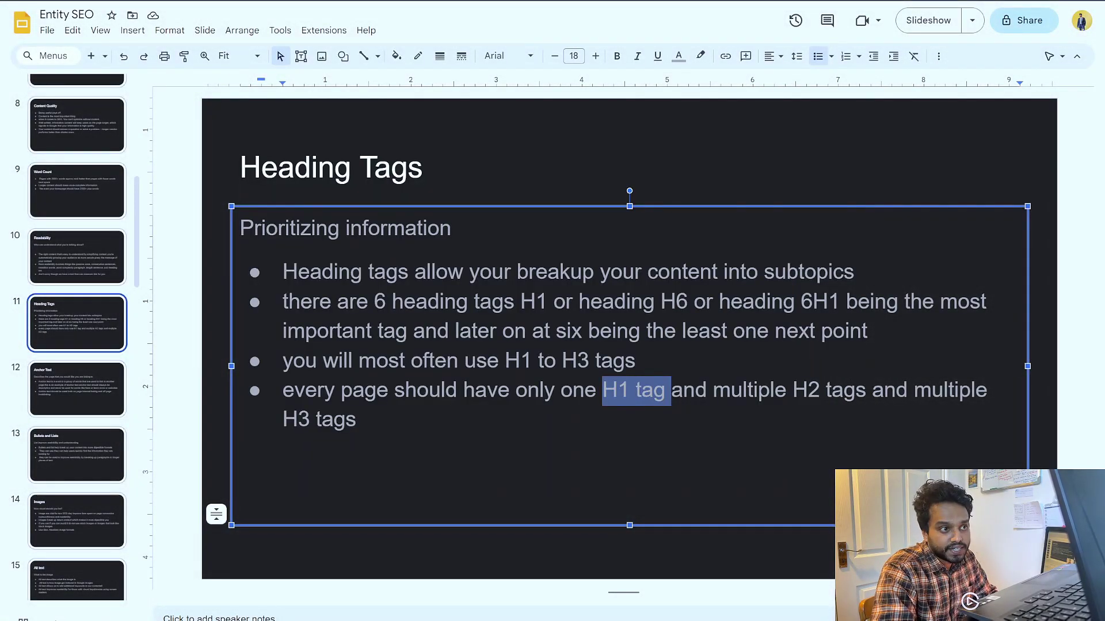
{"action": "left_click_drag", "start_coordinate": [713, 392], "coordinate": [871, 391]}
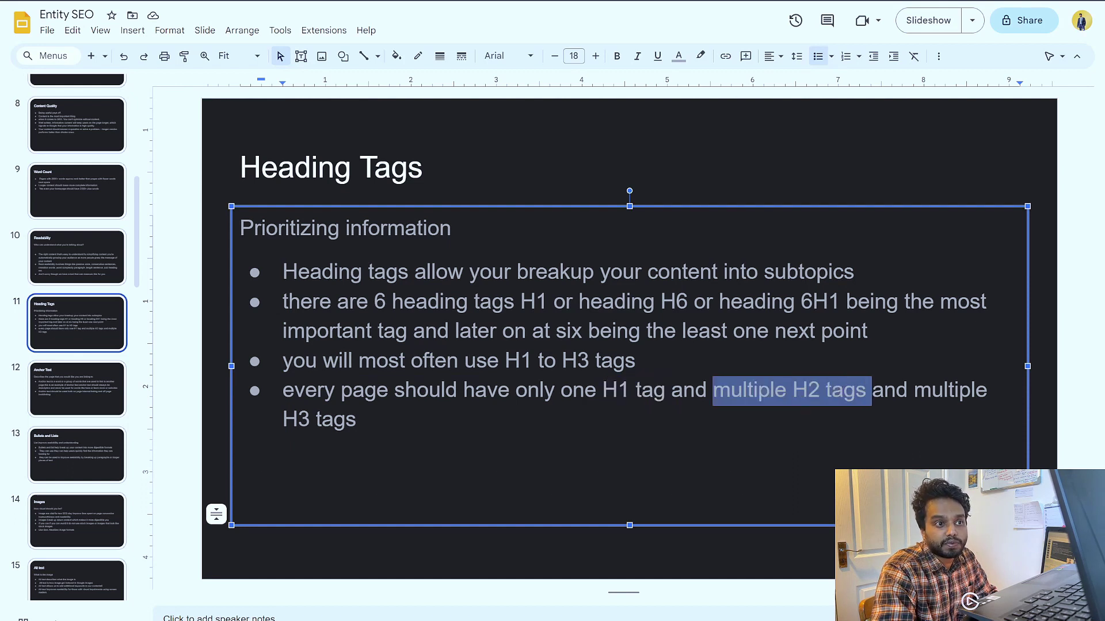
{"action": "left_click_drag", "start_coordinate": [282, 420], "coordinate": [367, 420]}
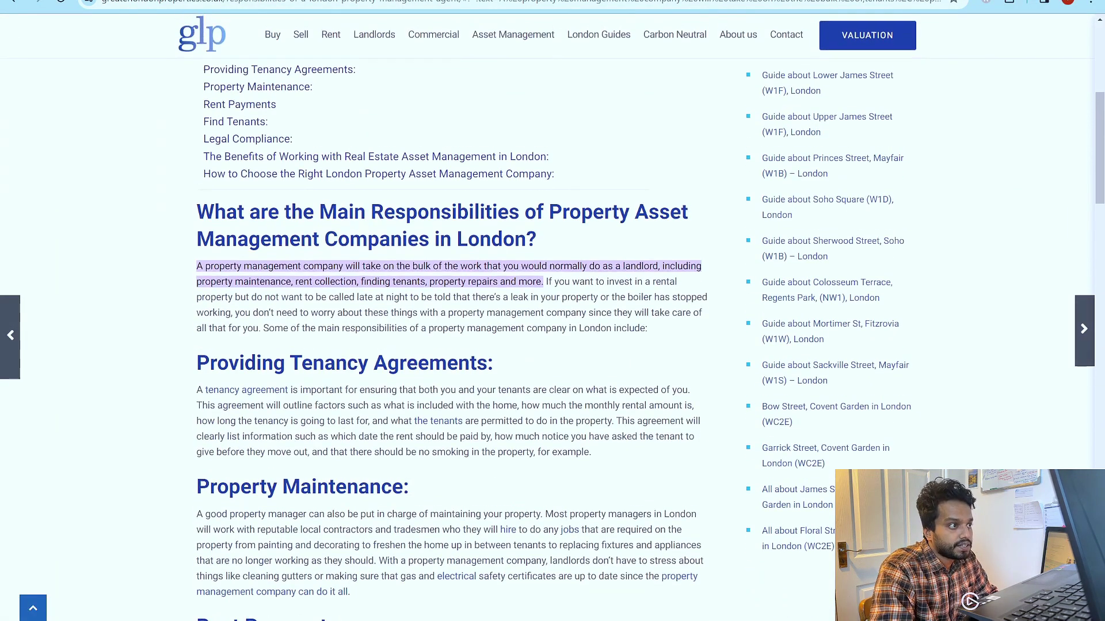
Step: Highlight the article's "What are the Main Responsibilities" heading and inspect its element in the developer tools
{"action": "scroll", "coordinate": [579, 234], "scroll_direction": "up", "scroll_amount": 2}
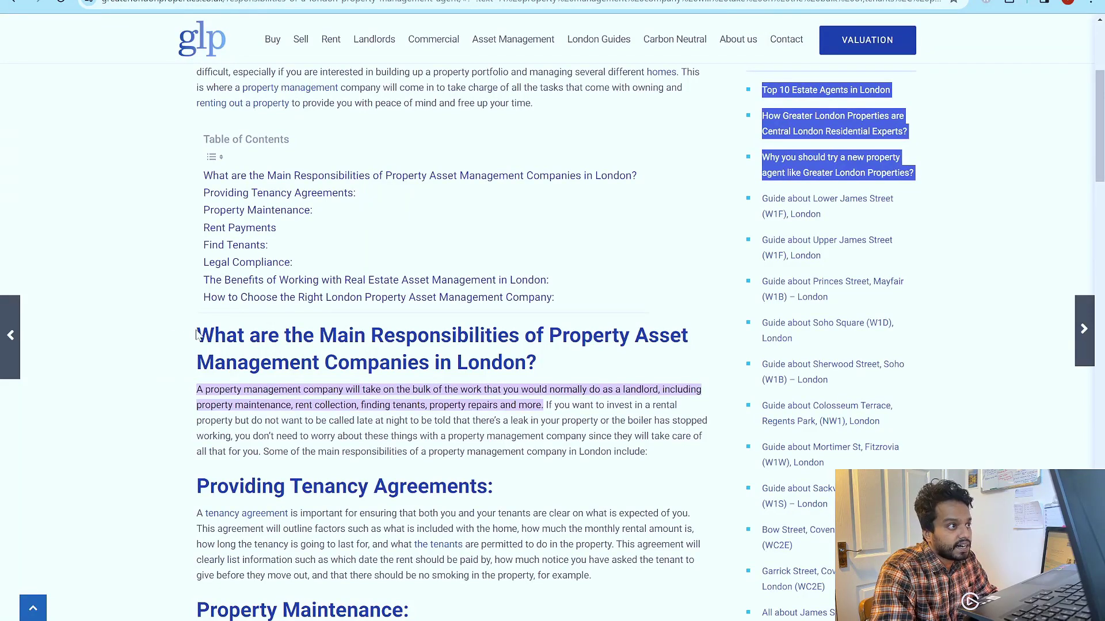
{"action": "left_click_drag", "start_coordinate": [197, 335], "coordinate": [540, 359]}
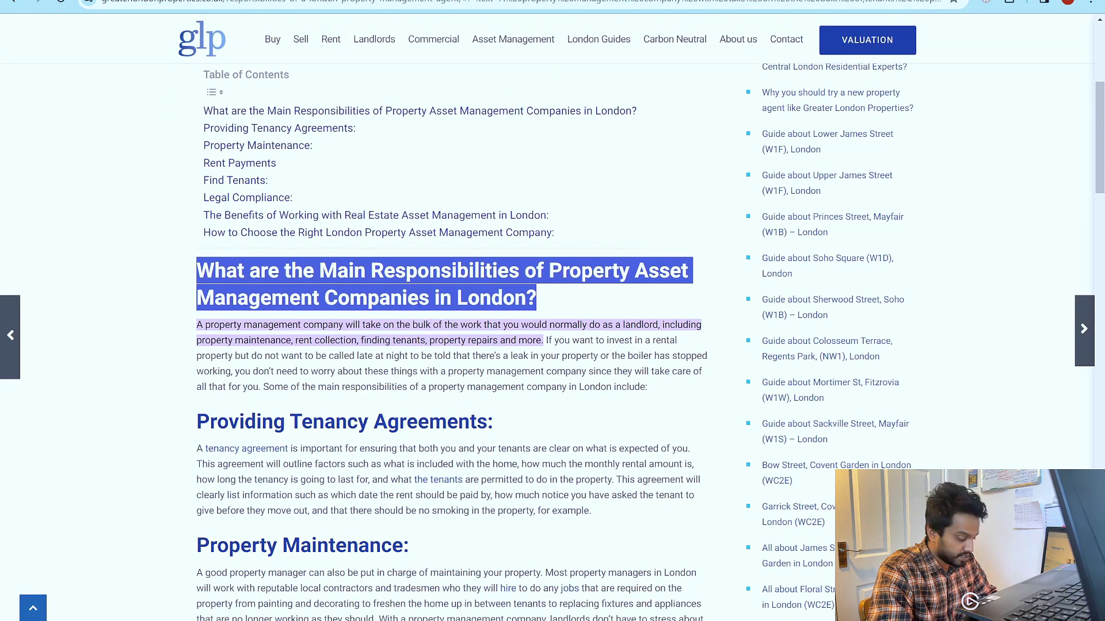
{"action": "right_click", "coordinate": [198, 274]}
{"action": "left_click", "coordinate": [248, 472]}
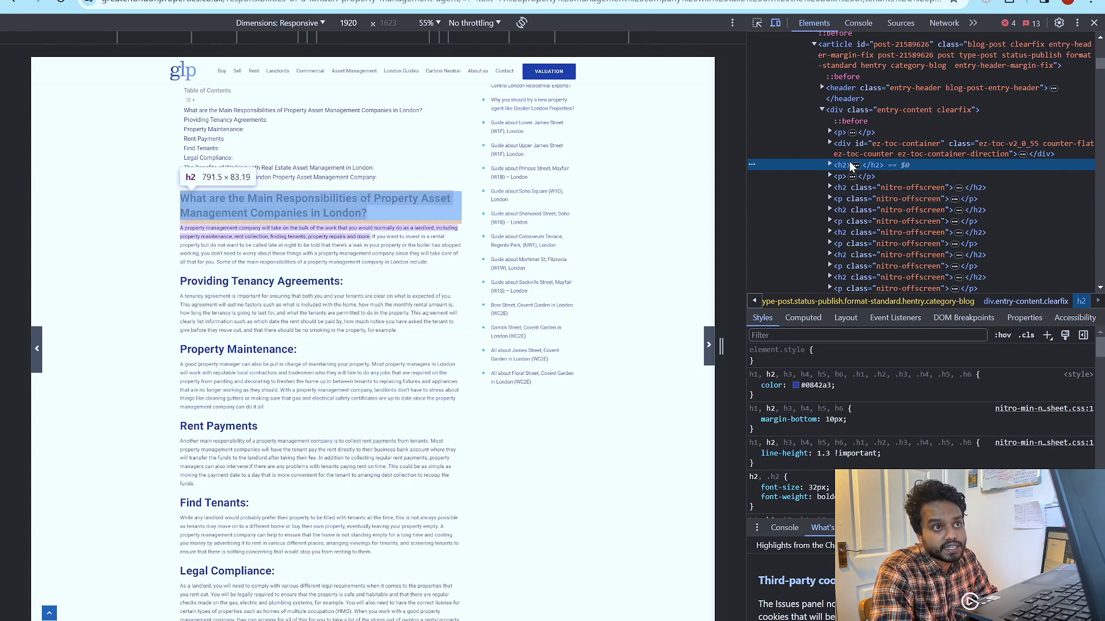
Step: Search the page's HTML code for "h1" from the top of the inspected document
{"action": "scroll", "coordinate": [821, 150], "scroll_direction": "up", "scroll_amount": 10}
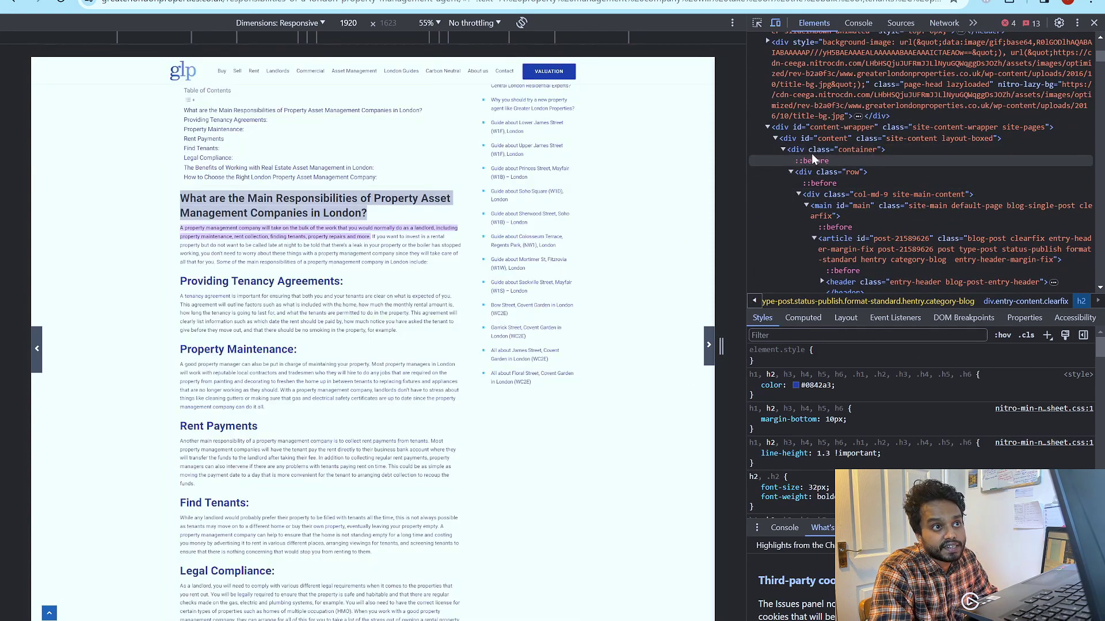
{"action": "scroll", "coordinate": [811, 153], "scroll_direction": "up", "scroll_amount": 2}
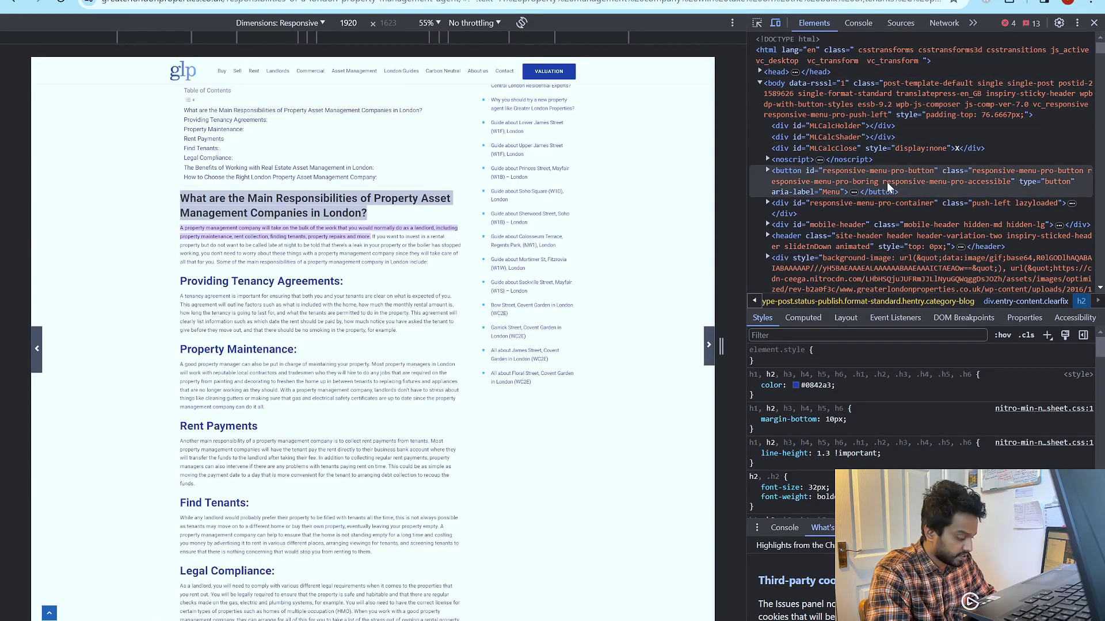
{"action": "key", "text": "ctrl+f"}
{"action": "type", "text": "h1"}
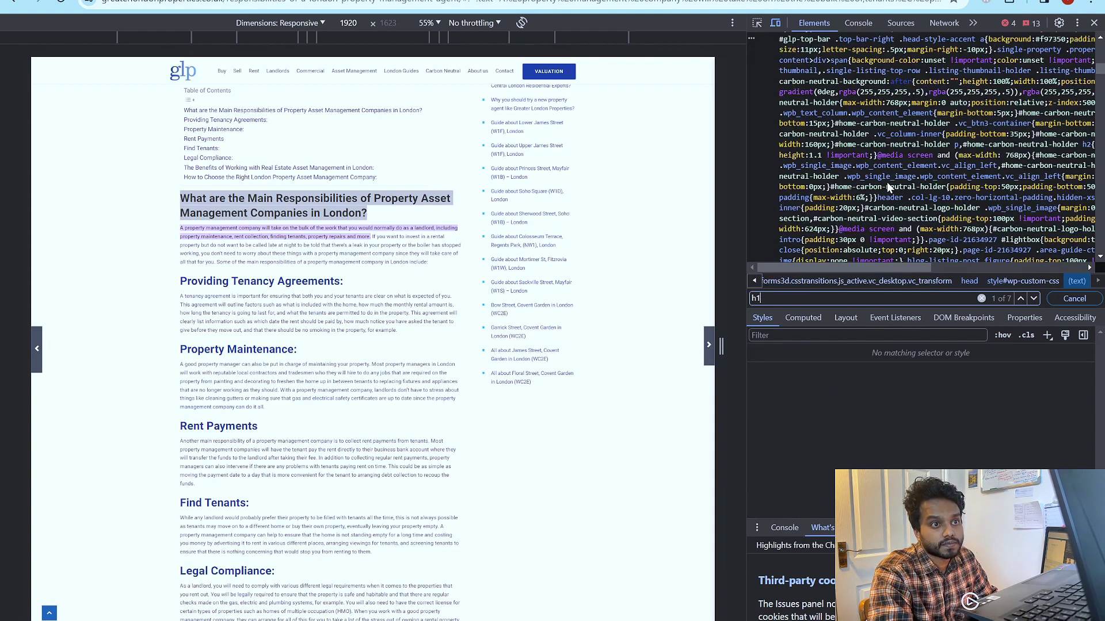
Step: Step backwards through the "h1" matches to the article title's h1 element and clear the text selection on the page
{"action": "left_click", "coordinate": [1018, 298]}
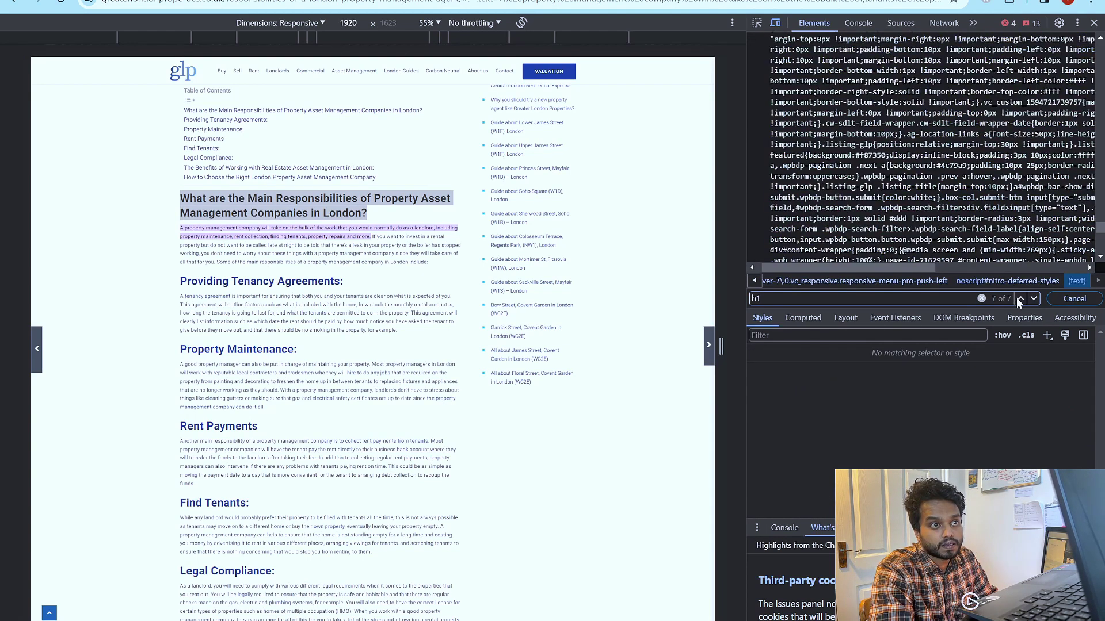
{"action": "left_click", "coordinate": [1019, 298]}
{"action": "left_click", "coordinate": [1020, 299]}
{"action": "left_click", "coordinate": [1019, 298]}
{"action": "left_click", "coordinate": [1019, 298]}
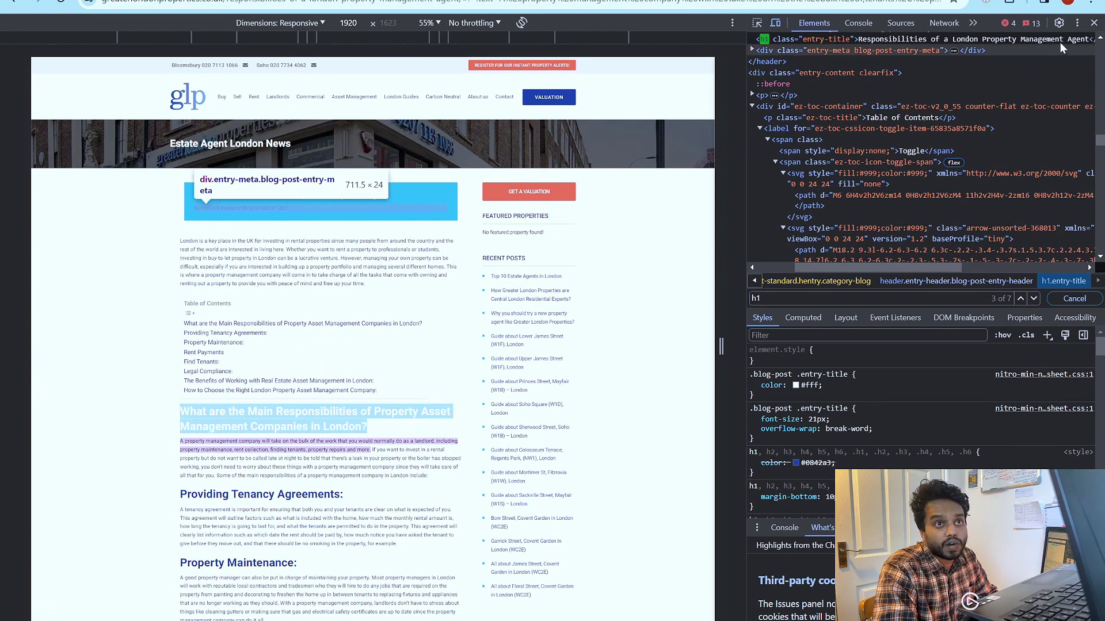
{"action": "left_click", "coordinate": [181, 205]}
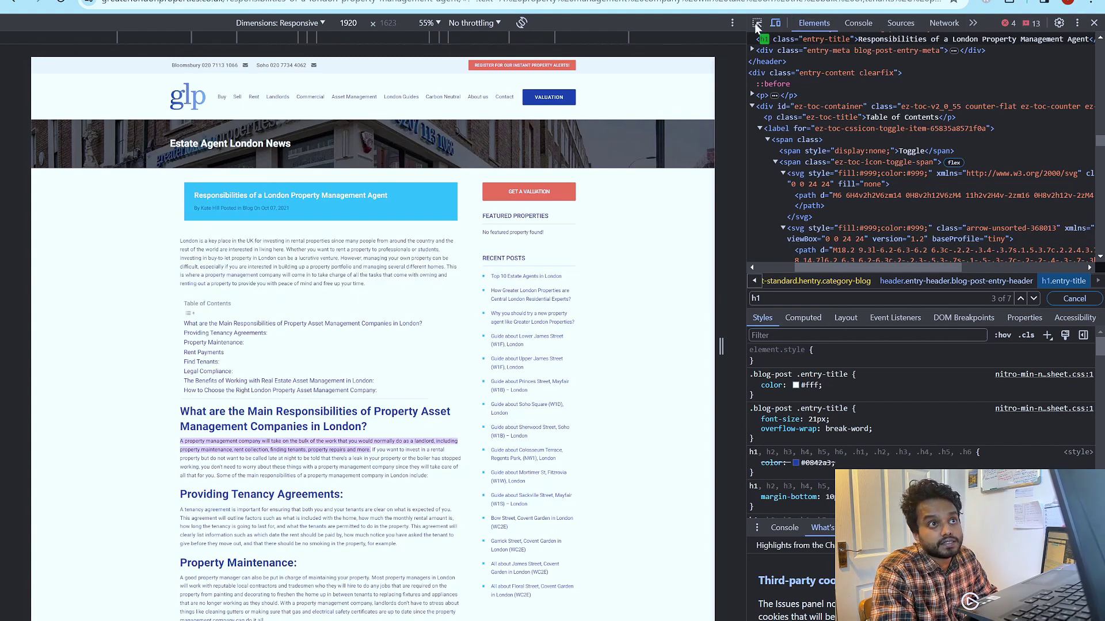
Step: Close the code search and use the element picker to check the heading tags from "Property Maintenance" to "How to Choose the Right London Property Asset Management Company"
{"action": "key", "text": "Escape"}
{"action": "key", "text": "ctrl+shift+c"}
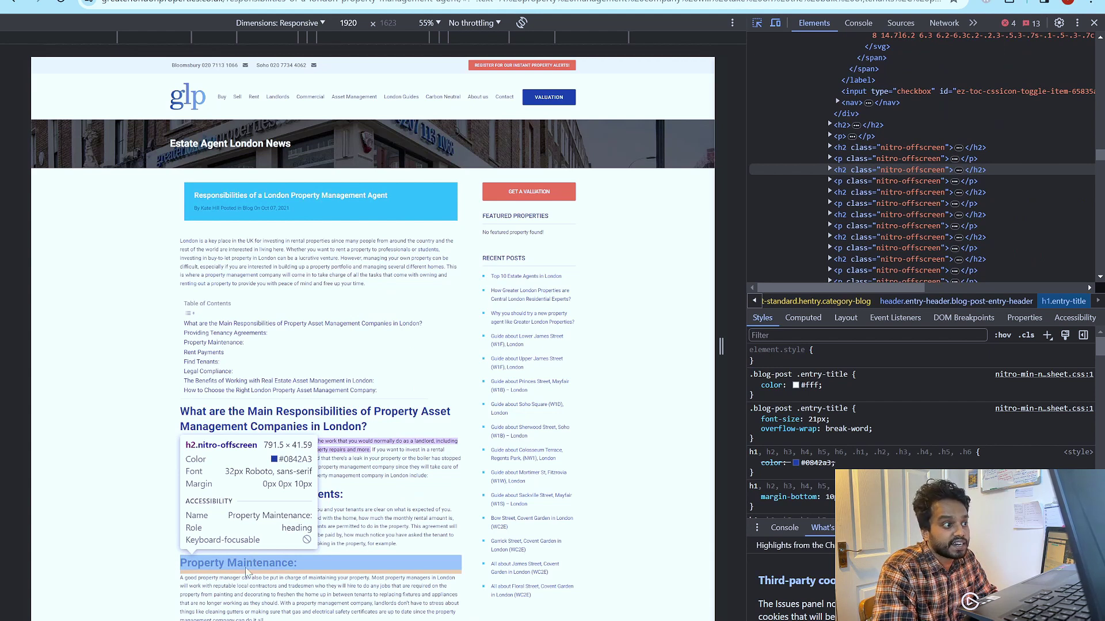
{"action": "scroll", "coordinate": [247, 553], "scroll_direction": "down", "scroll_amount": 4}
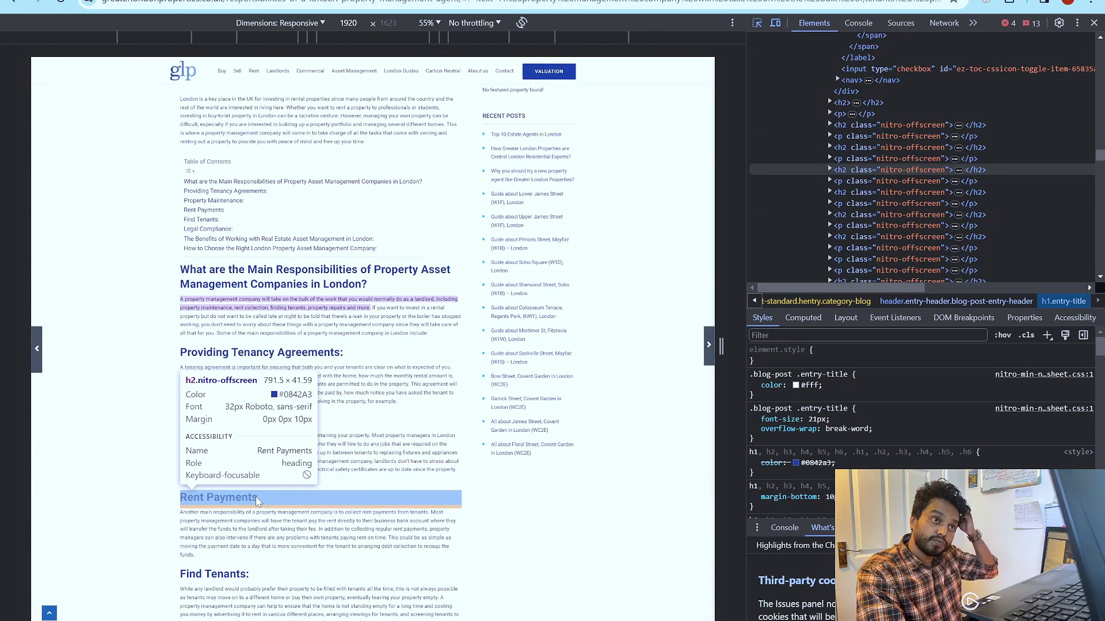
{"action": "scroll", "coordinate": [257, 502], "scroll_direction": "down", "scroll_amount": 5}
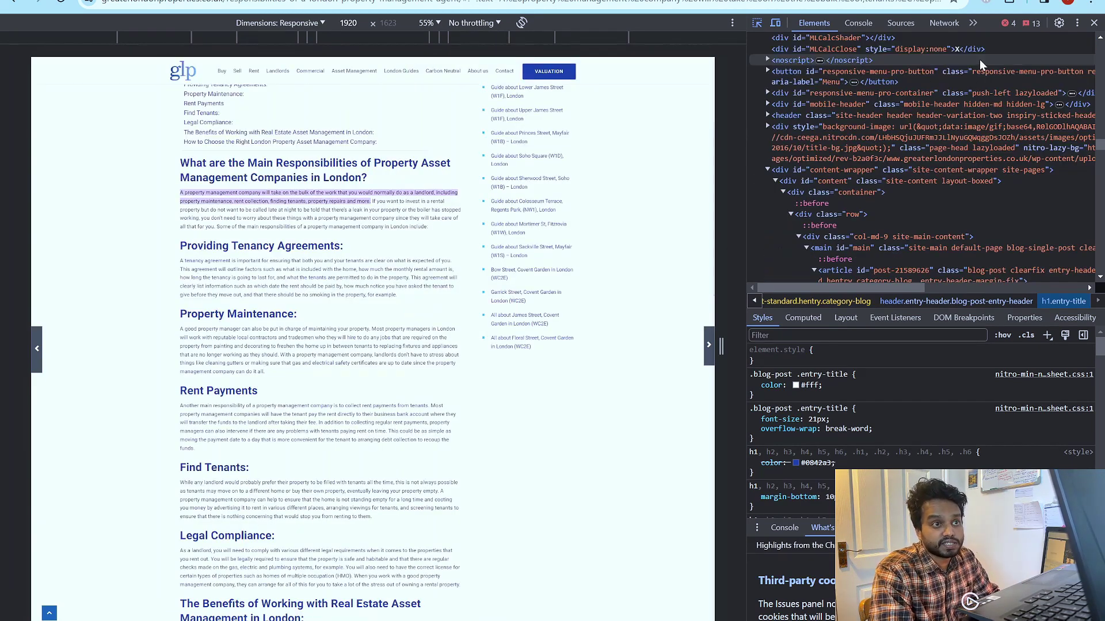
{"action": "scroll", "coordinate": [227, 389], "scroll_direction": "down", "scroll_amount": 12}
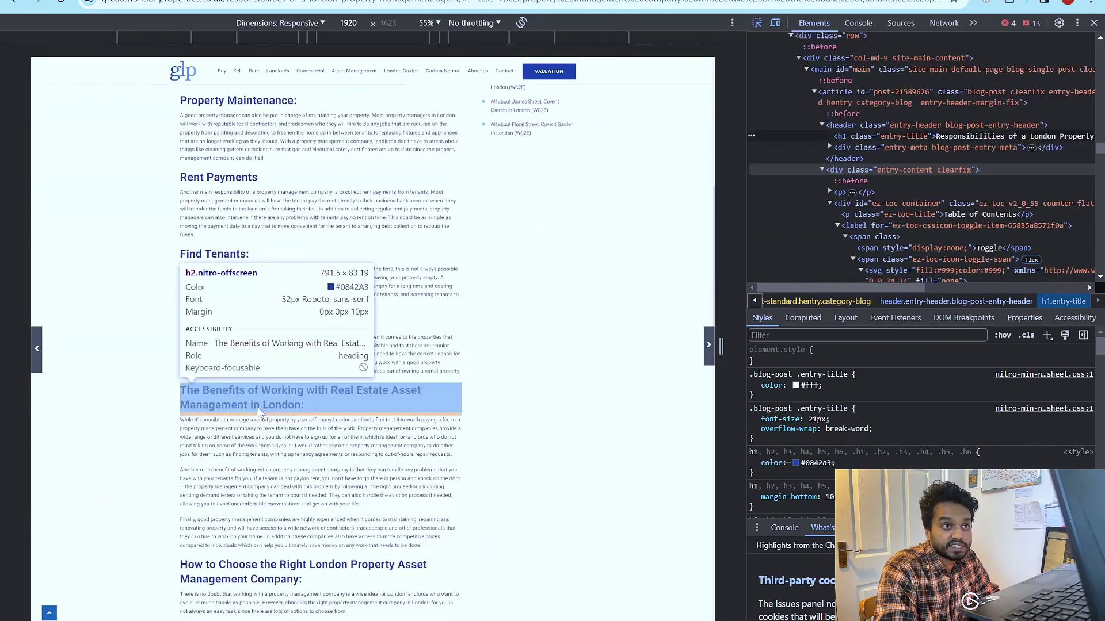
{"action": "scroll", "coordinate": [230, 449], "scroll_direction": "down", "scroll_amount": 1}
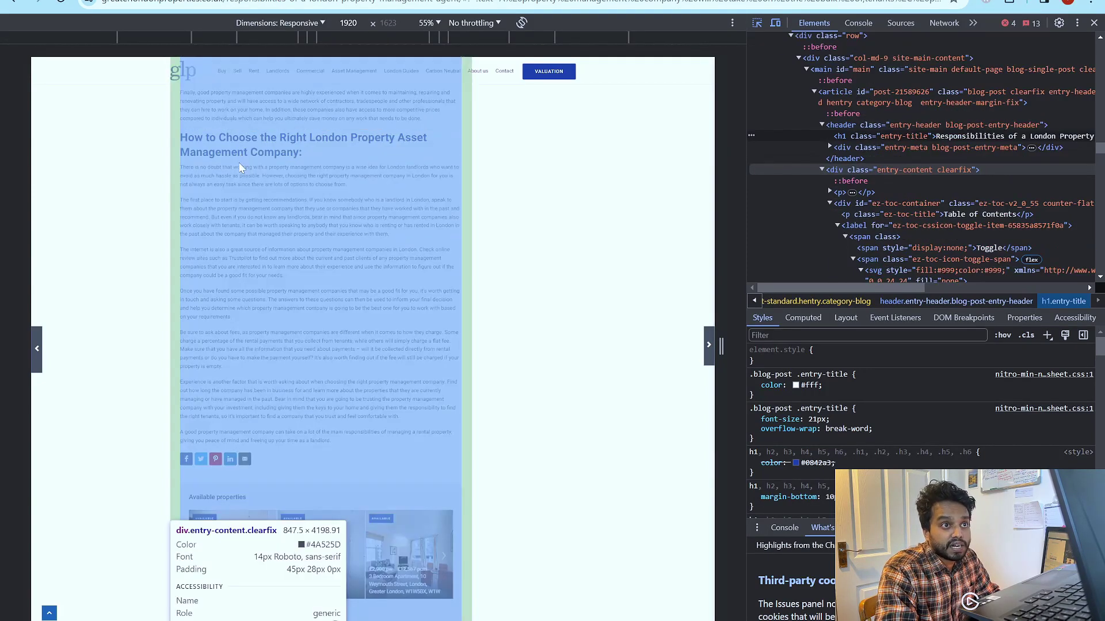
{"action": "scroll", "coordinate": [259, 149], "scroll_direction": "up", "scroll_amount": 4}
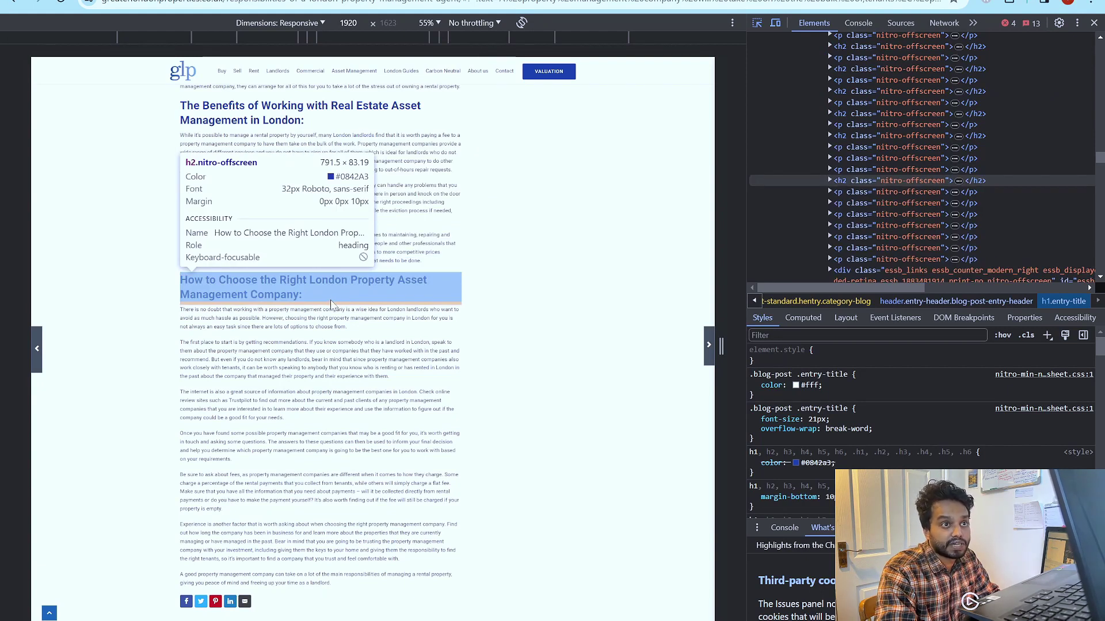
{"action": "scroll", "coordinate": [330, 303], "scroll_direction": "up", "scroll_amount": 5}
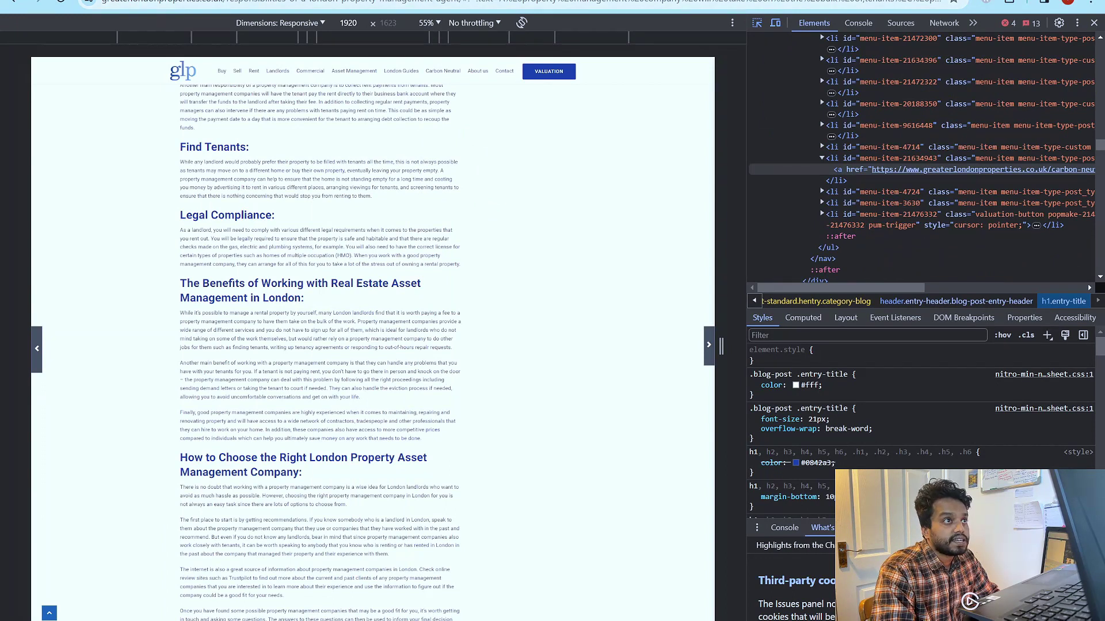
Step: Switch to the slides and highlight the "Anchor Text" title and the phrase on internal linking and off page backlinking
{"action": "key", "text": "alt+Tab"}
{"action": "left_click", "coordinate": [238, 167]}
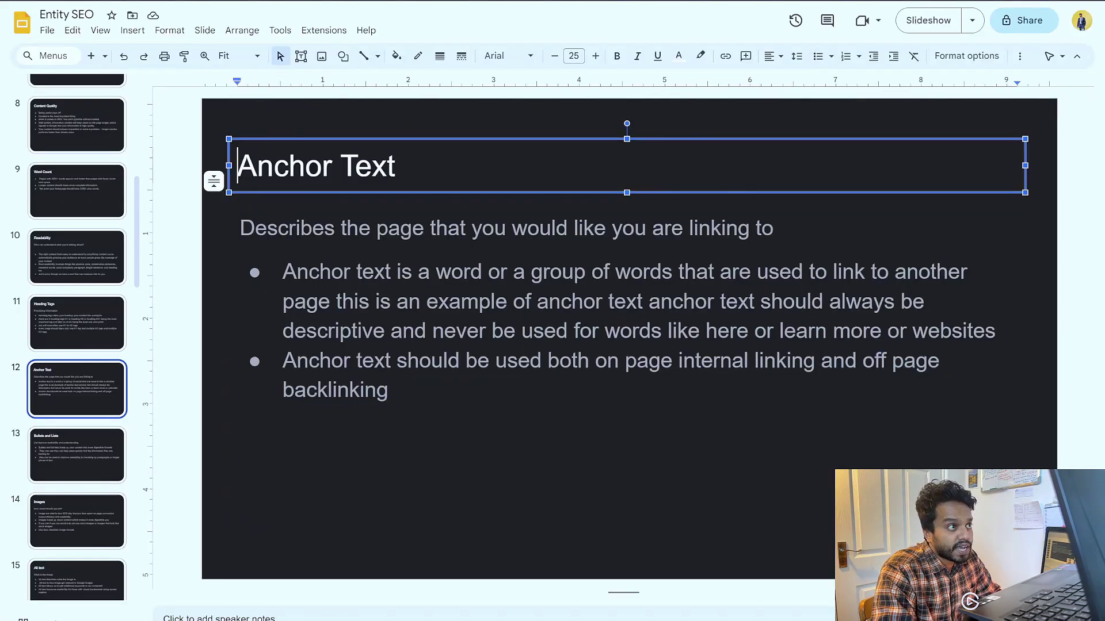
{"action": "left_click_drag", "start_coordinate": [238, 167], "coordinate": [387, 166]}
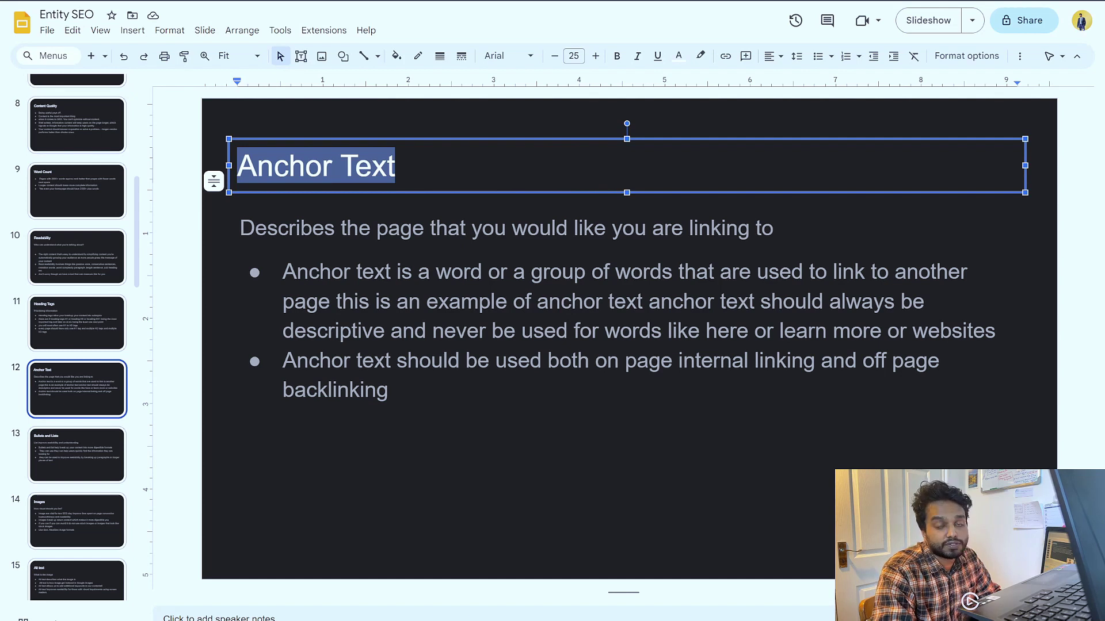
{"action": "left_click", "coordinate": [679, 362]}
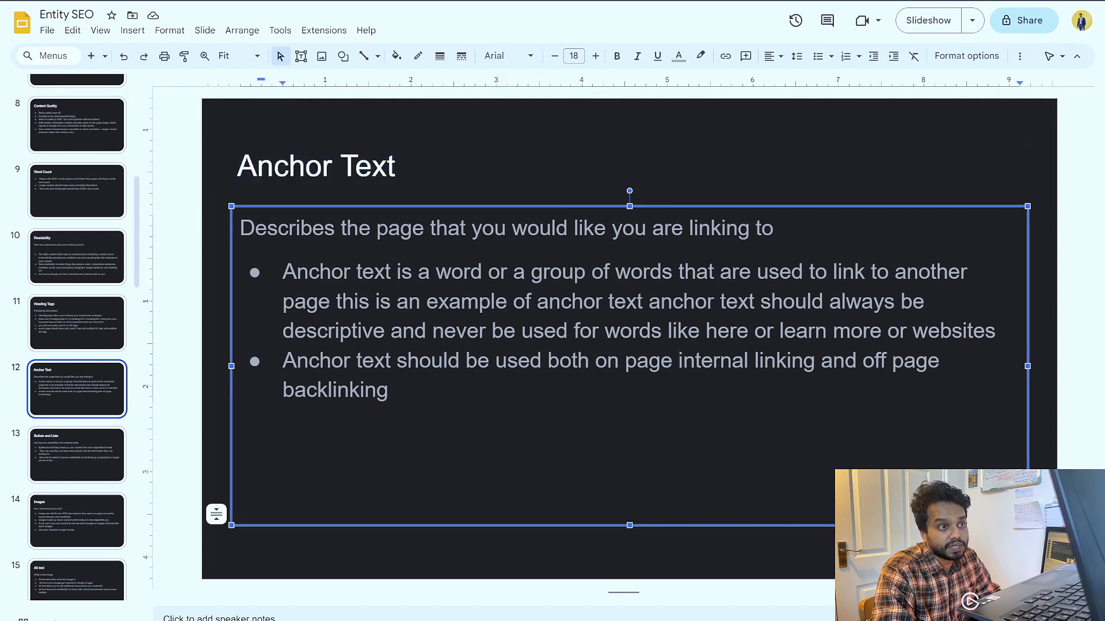
{"action": "left_click_drag", "start_coordinate": [679, 361], "coordinate": [399, 392]}
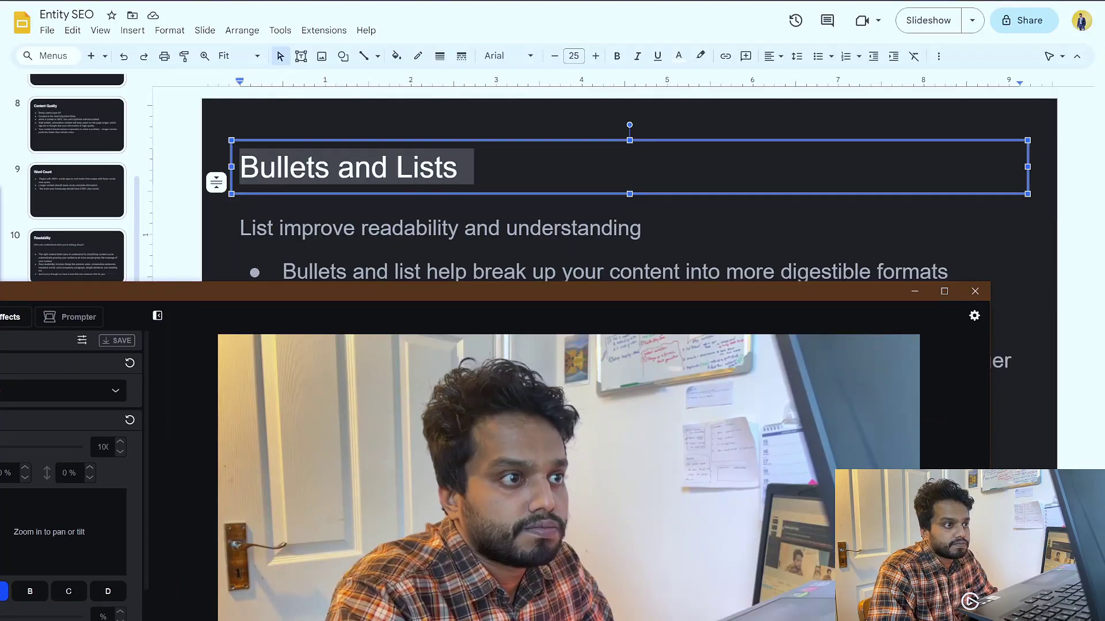
Step: Return to the article, highlight its title "Responsibilities of a London Property Management Agent" and inspect its element in the developer tools
{"action": "key", "text": "alt+Tab"}
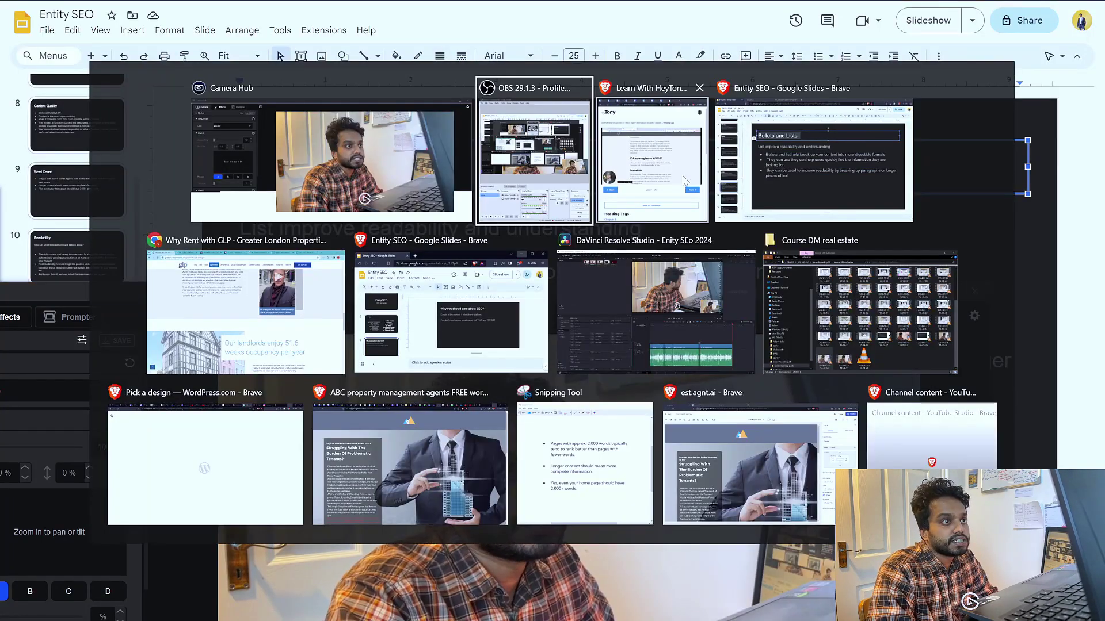
{"action": "left_click", "coordinate": [247, 322]}
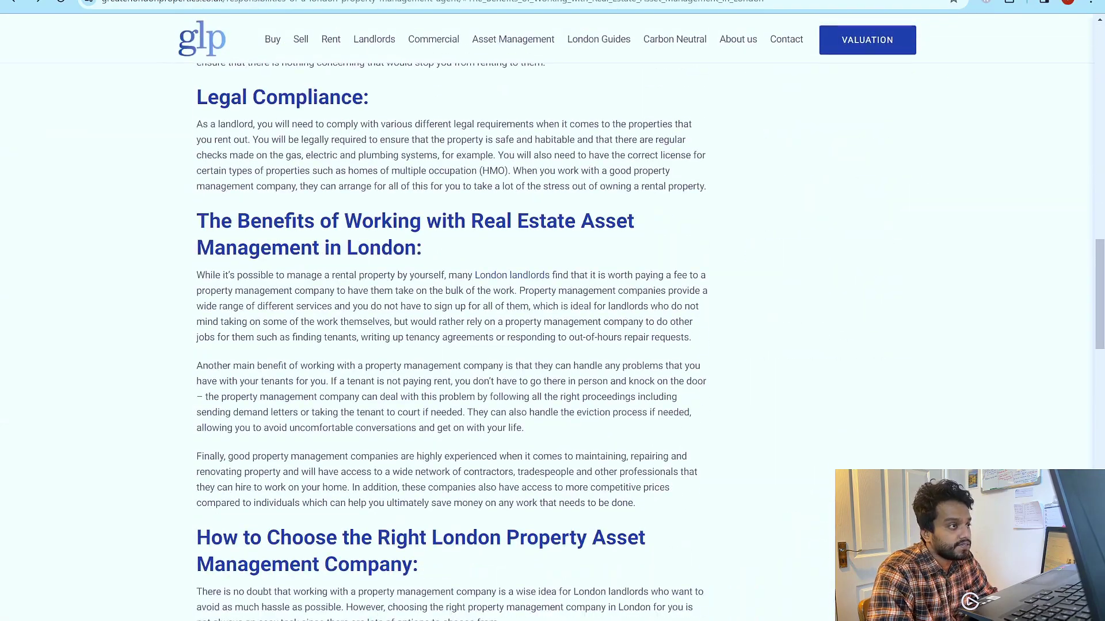
{"action": "scroll", "coordinate": [211, 186], "scroll_direction": "up", "scroll_amount": 15}
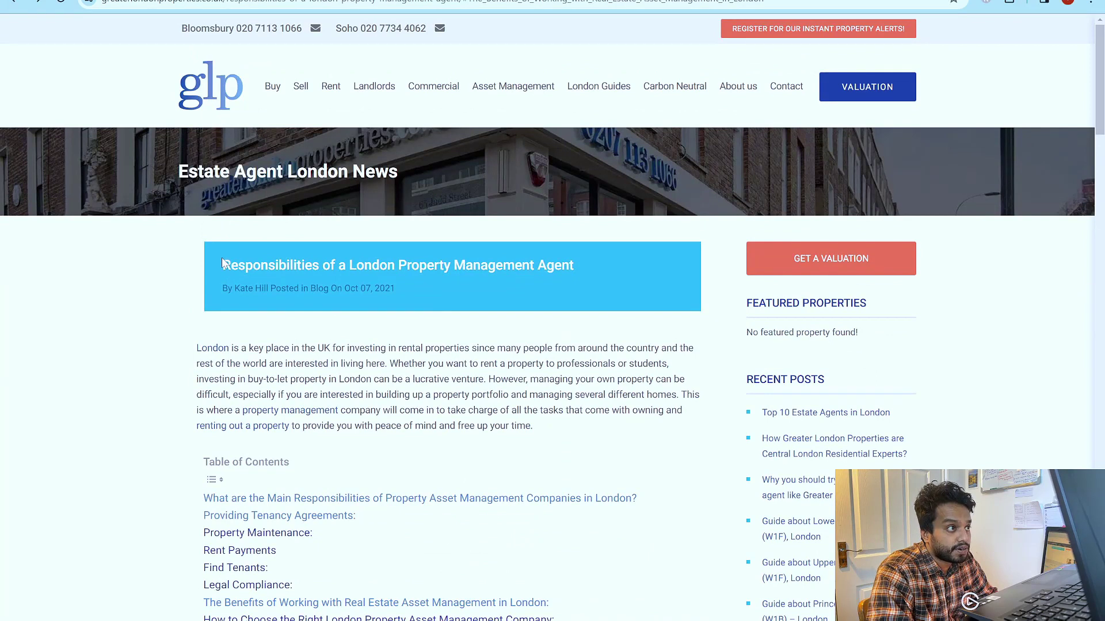
{"action": "left_click_drag", "start_coordinate": [224, 264], "coordinate": [590, 266]}
{"action": "right_click", "coordinate": [537, 261]}
{"action": "left_click", "coordinate": [581, 454]}
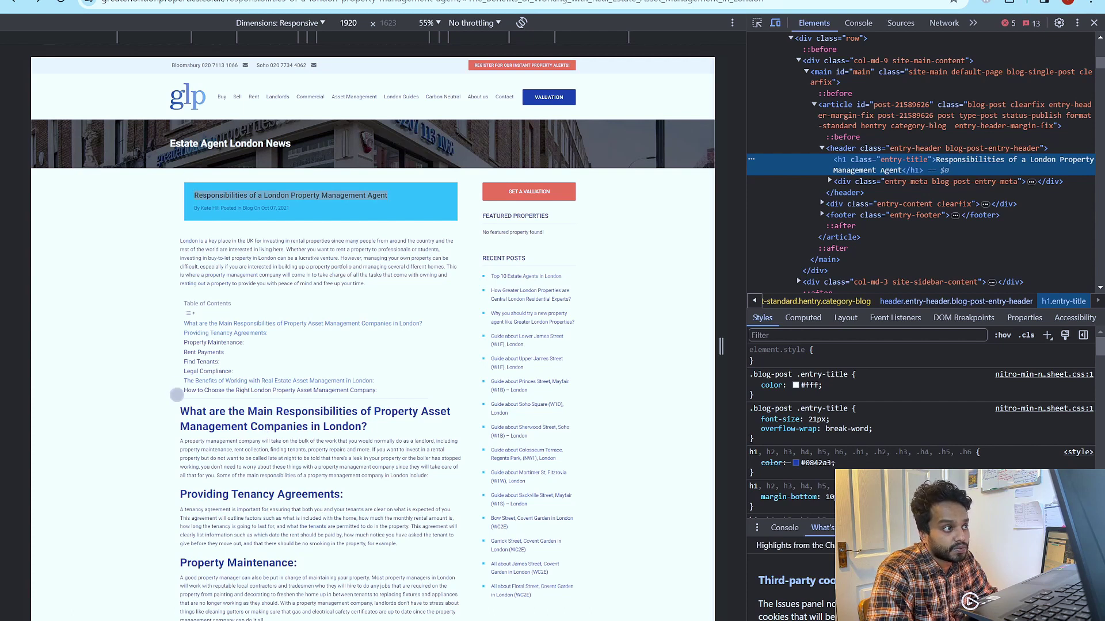
Step: Clear the title selection and pick the "What are the Main Responsibilities" heading to inspect its tag
{"action": "left_click", "coordinate": [197, 424]}
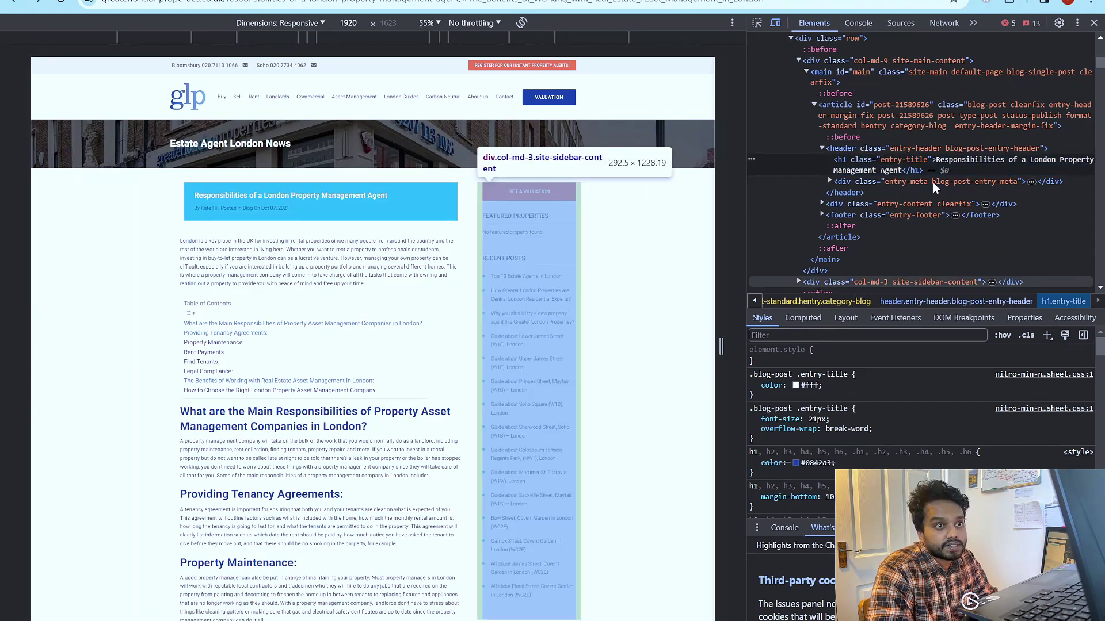
{"action": "left_click", "coordinate": [755, 23]}
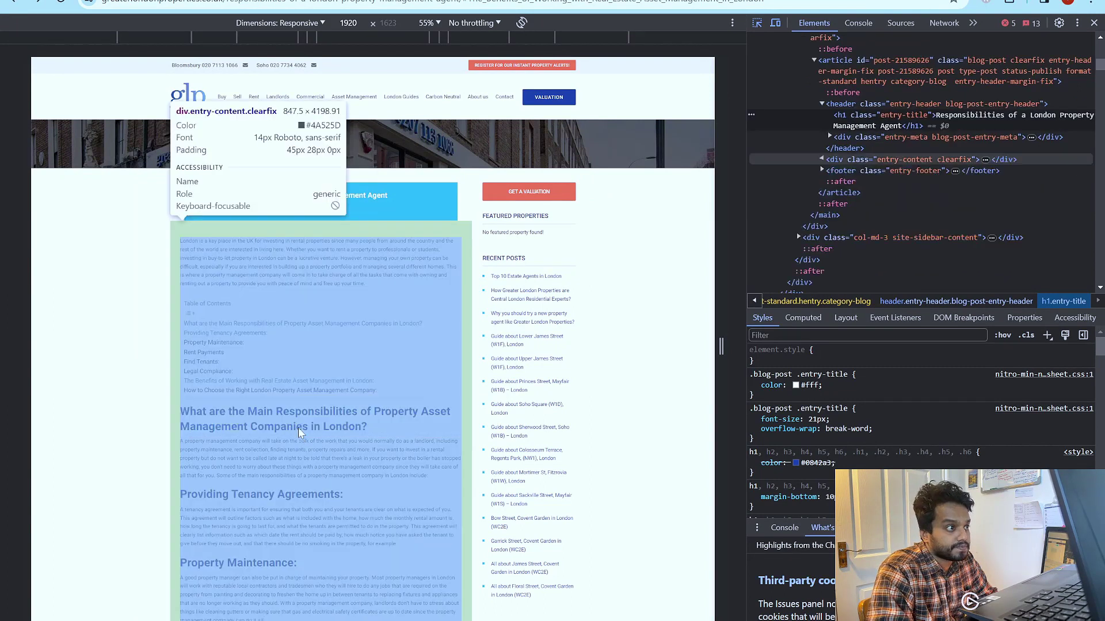
{"action": "left_click", "coordinate": [323, 418]}
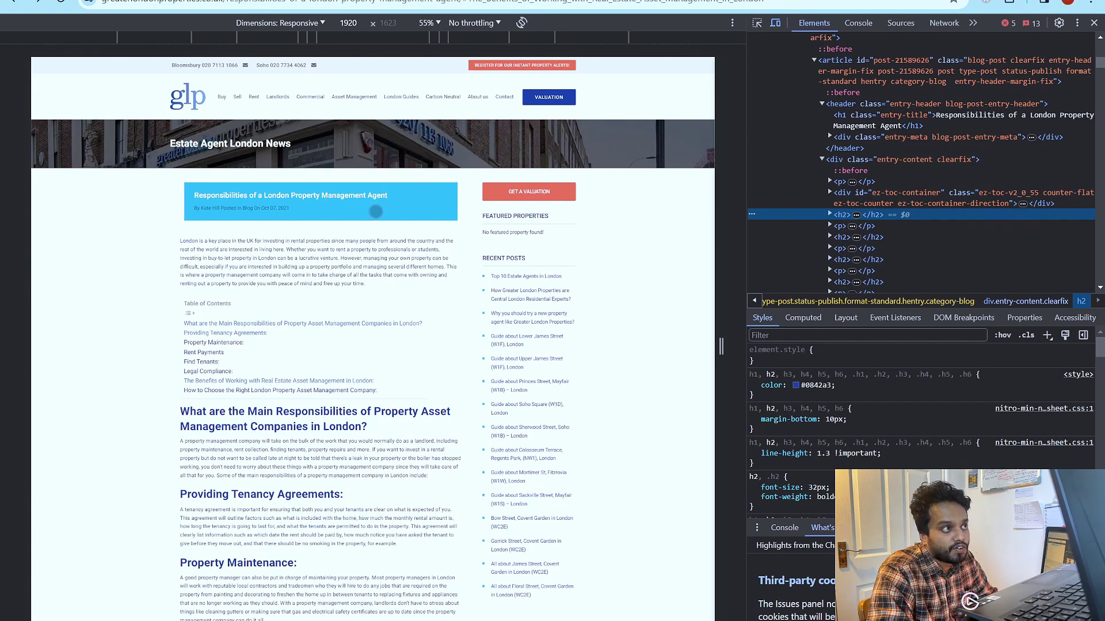
Step: Examine the article's heading structure down to the "How to Choose the Right London Property Asset Management Company" section and return to the title
{"action": "scroll", "coordinate": [308, 477], "scroll_direction": "down", "scroll_amount": 1}
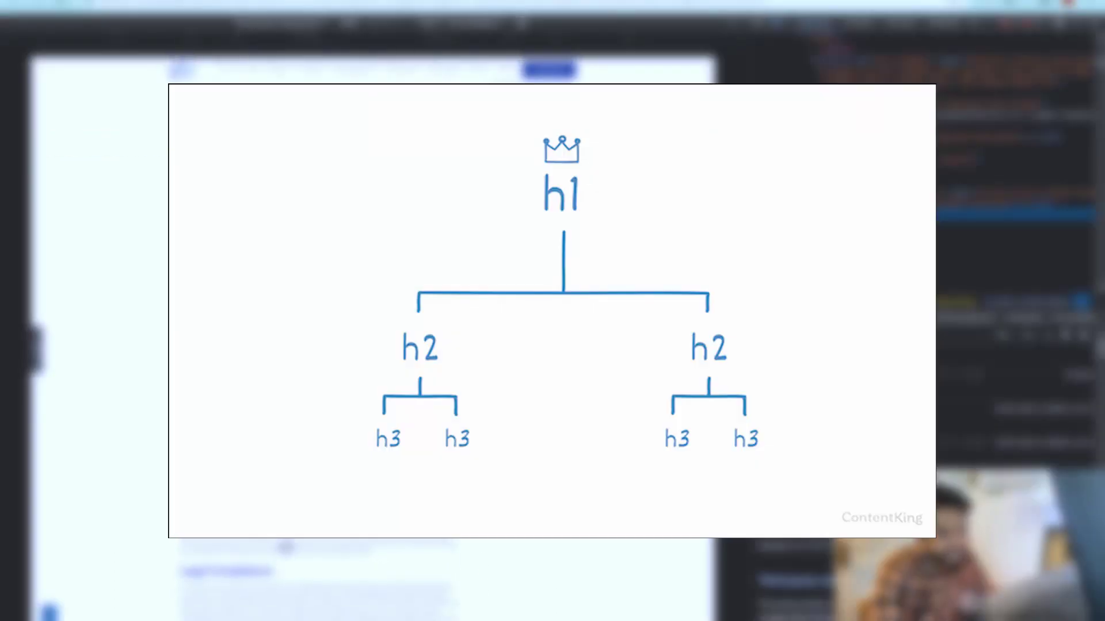
{"action": "scroll", "coordinate": [286, 547], "scroll_direction": "down", "scroll_amount": 4}
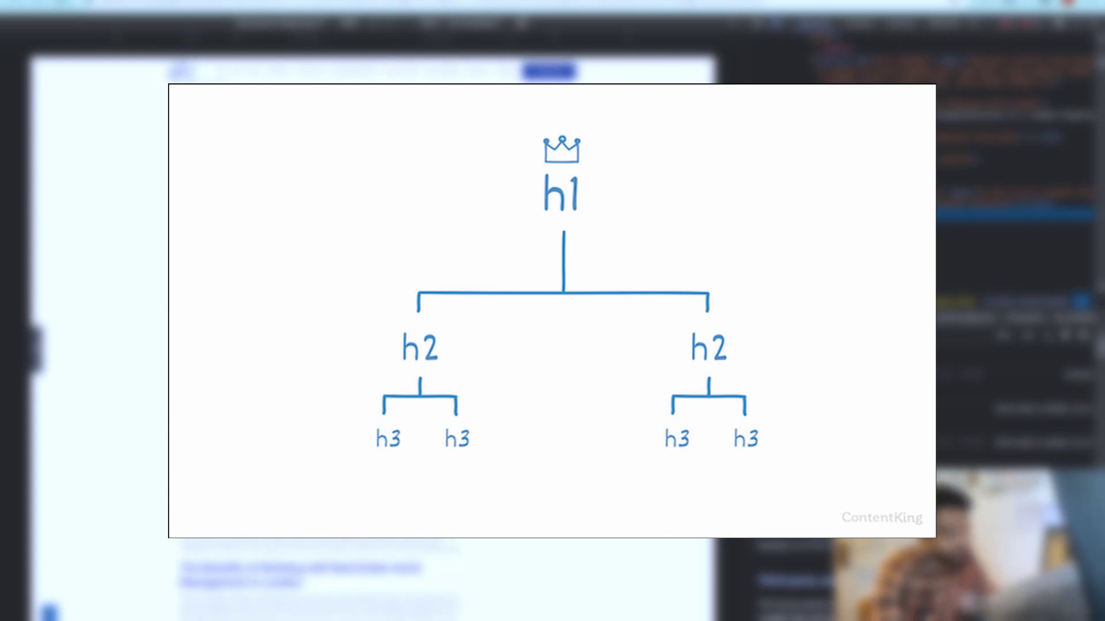
{"action": "scroll", "coordinate": [259, 346], "scroll_direction": "down", "scroll_amount": 5}
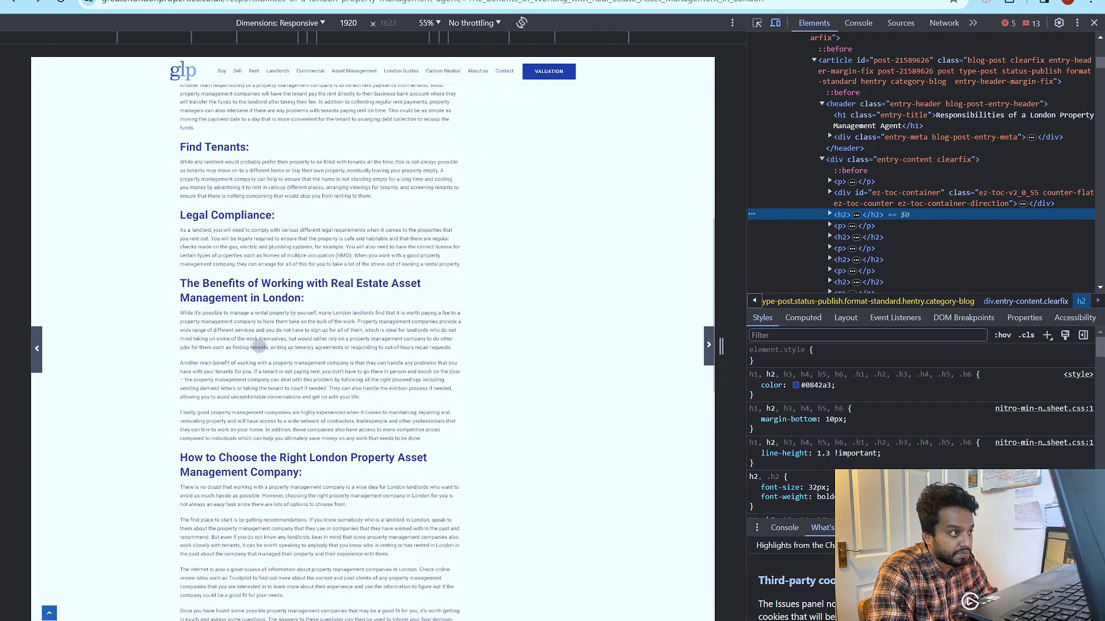
{"action": "scroll", "coordinate": [258, 345], "scroll_direction": "up", "scroll_amount": 3}
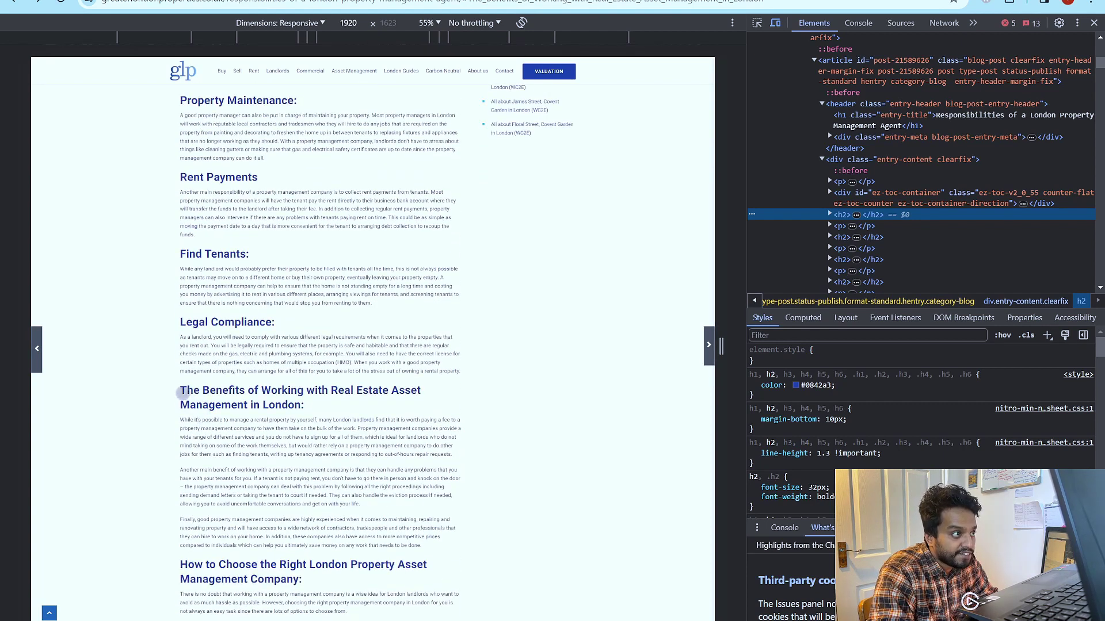
{"action": "left_click", "coordinate": [183, 393]}
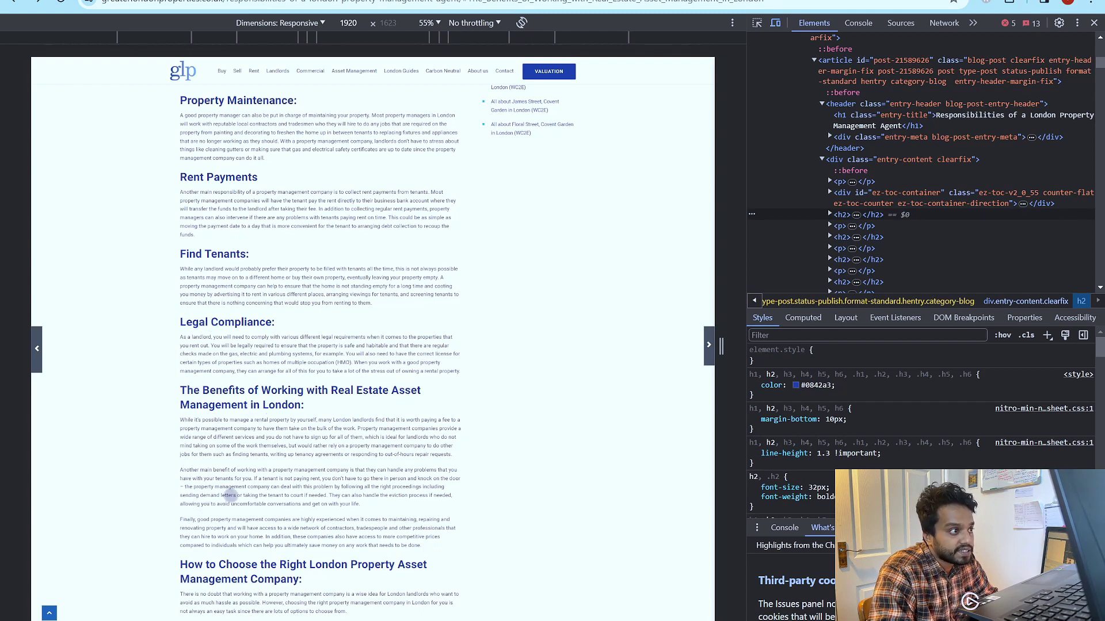
{"action": "scroll", "coordinate": [345, 495], "scroll_direction": "down", "scroll_amount": 1}
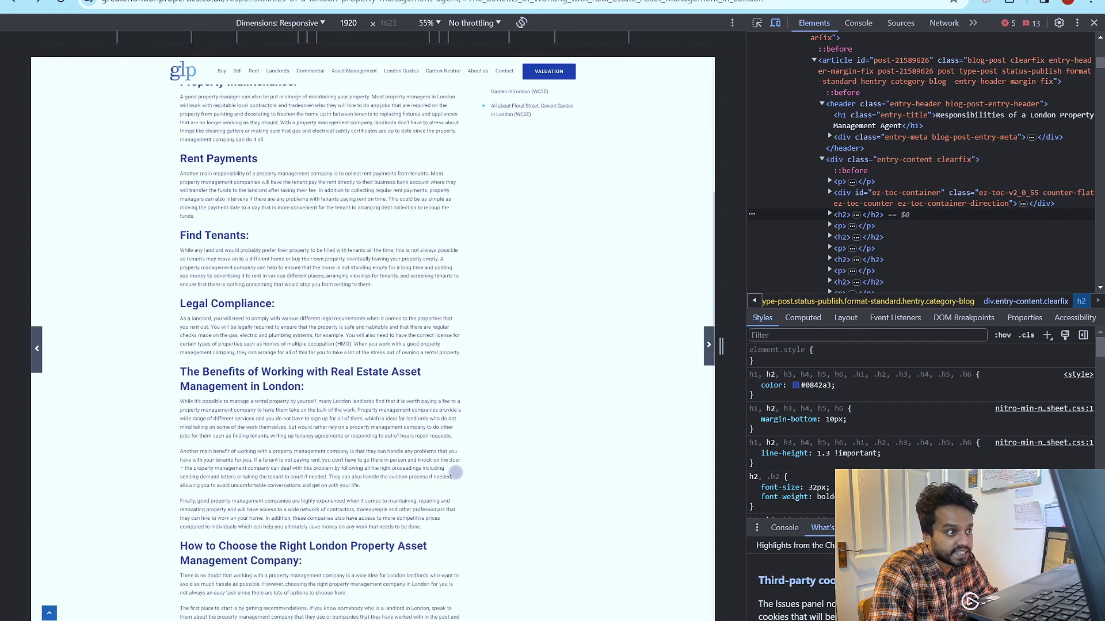
{"action": "scroll", "coordinate": [461, 506], "scroll_direction": "up", "scroll_amount": 1}
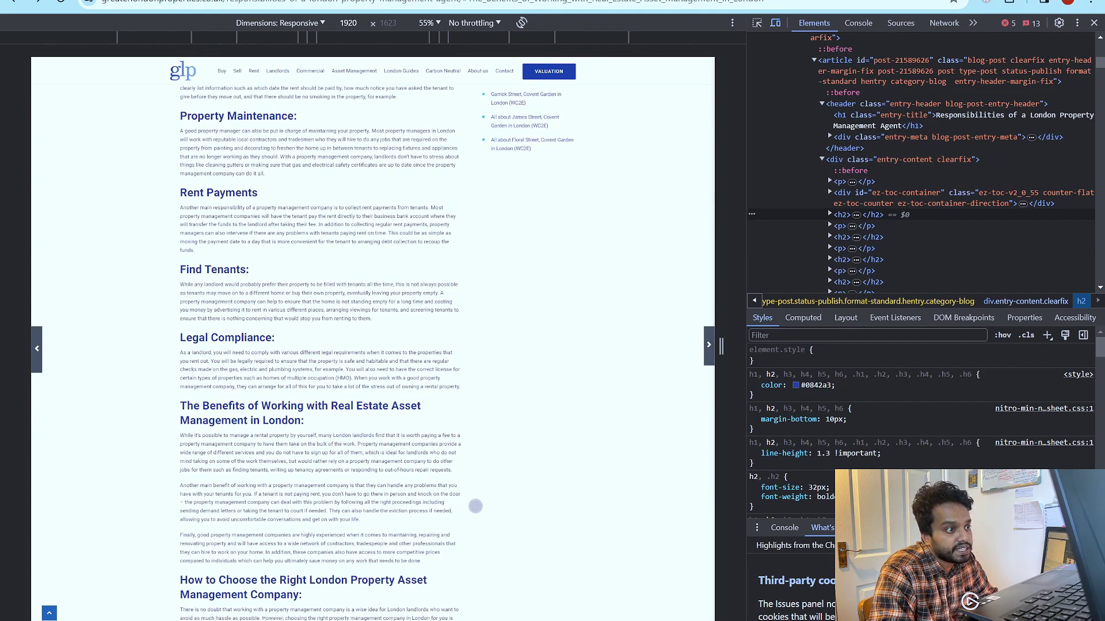
{"action": "scroll", "coordinate": [475, 507], "scroll_direction": "down", "scroll_amount": 2}
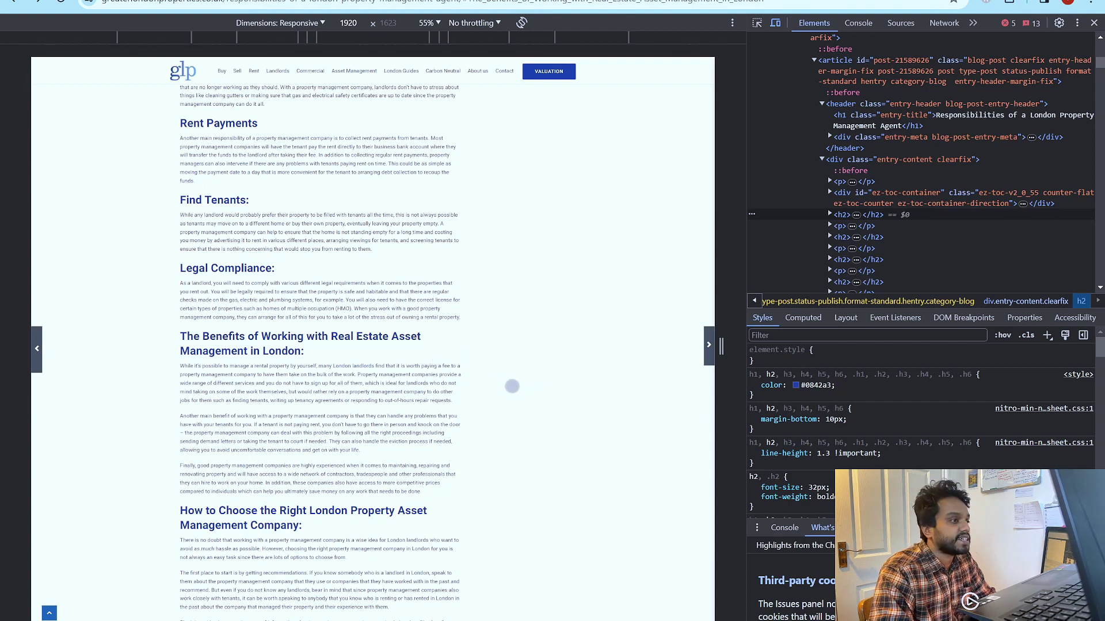
{"action": "scroll", "coordinate": [513, 386], "scroll_direction": "up", "scroll_amount": 10}
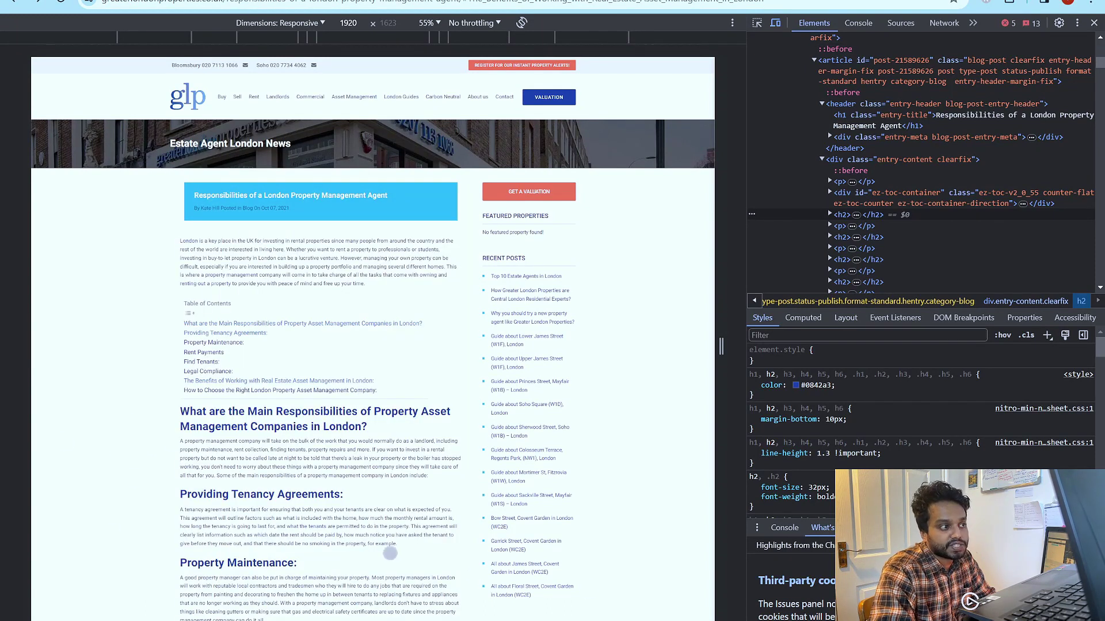
Step: Close the developer tools and highlight the definition in the Anchor Text slide's first bullet, from "word or a group of" to "should always"
{"action": "left_click", "coordinate": [1094, 23]}
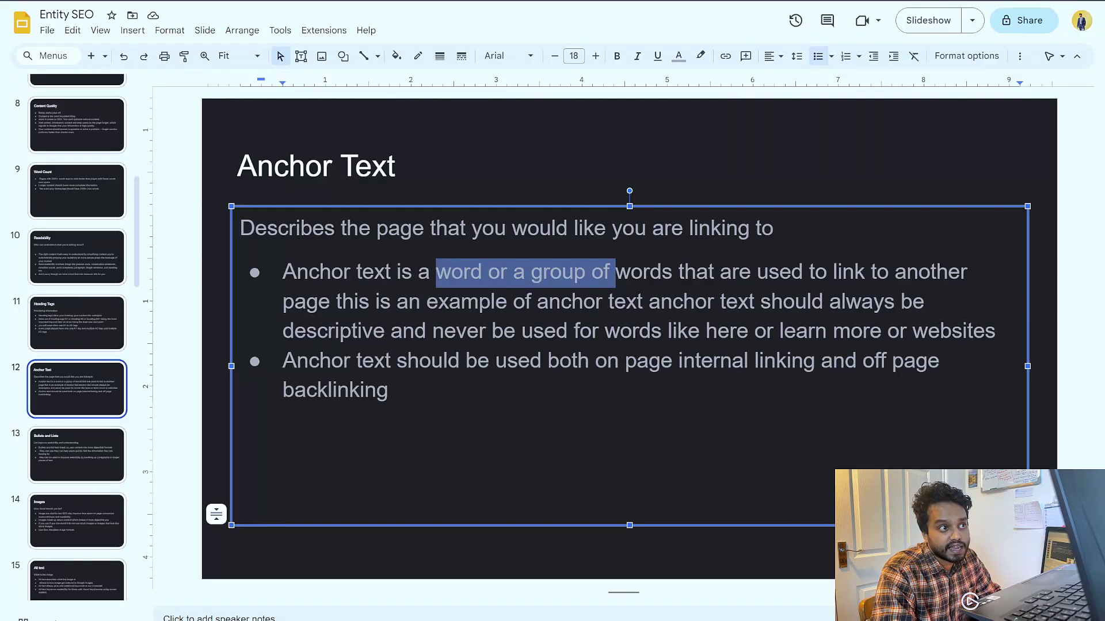
{"action": "left_click_drag", "start_coordinate": [615, 271], "coordinate": [884, 302]}
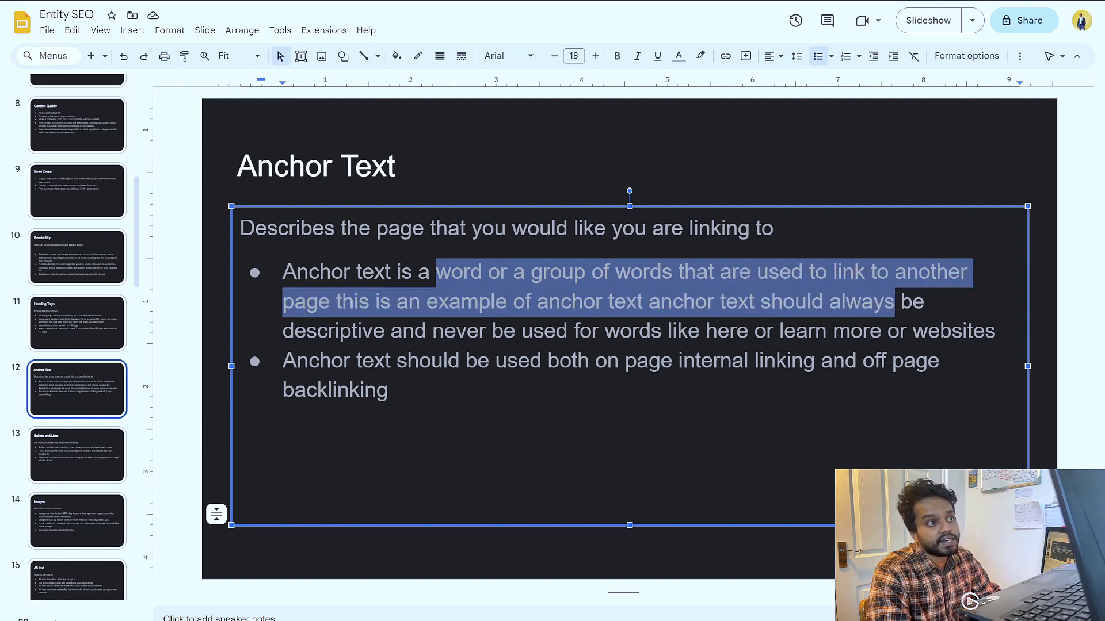
Step: Switch to the London property management article in Chrome and look through its opening sections for anchor text
{"action": "key", "text": "super+Tab"}
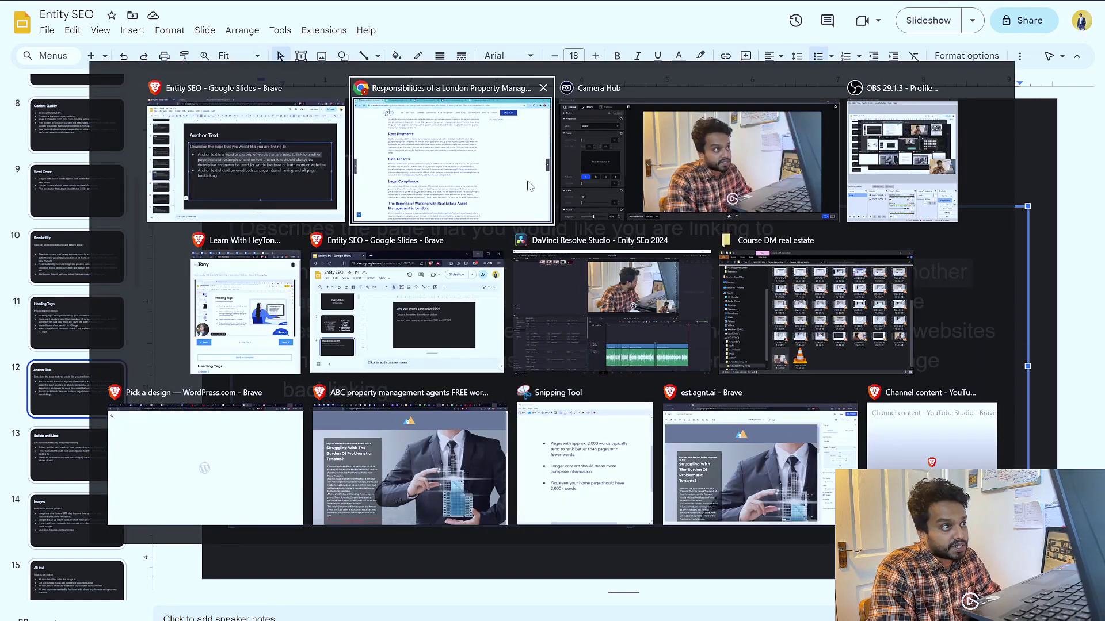
{"action": "left_click", "coordinate": [528, 185]}
{"action": "scroll", "coordinate": [569, 213], "scroll_direction": "up", "scroll_amount": 15}
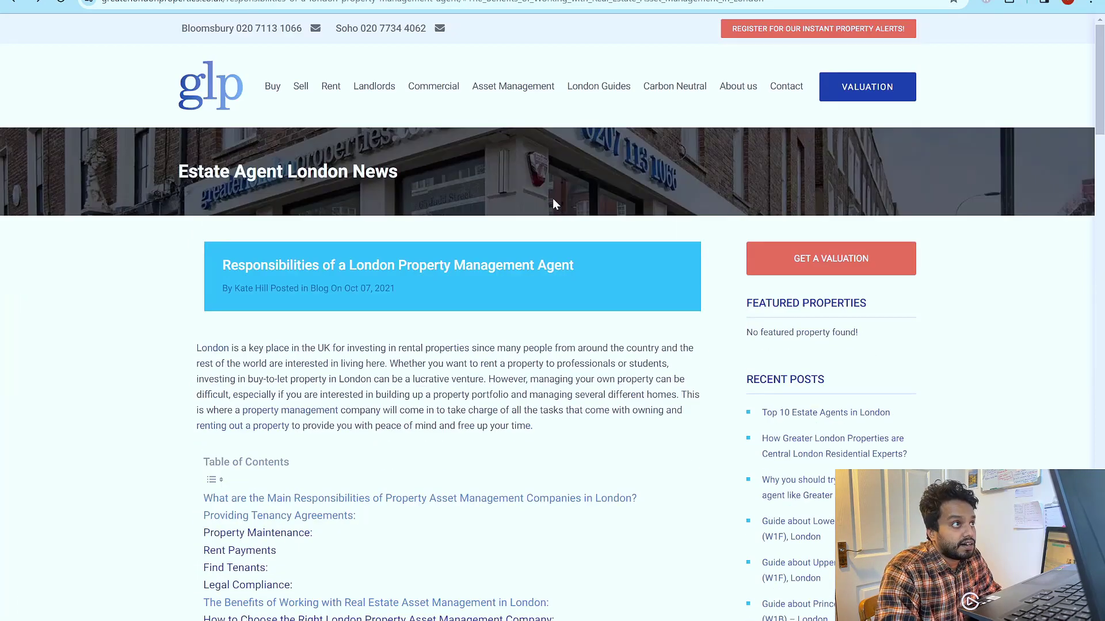
{"action": "scroll", "coordinate": [541, 198], "scroll_direction": "down", "scroll_amount": 1}
{"action": "scroll", "coordinate": [352, 267], "scroll_direction": "down", "scroll_amount": 10}
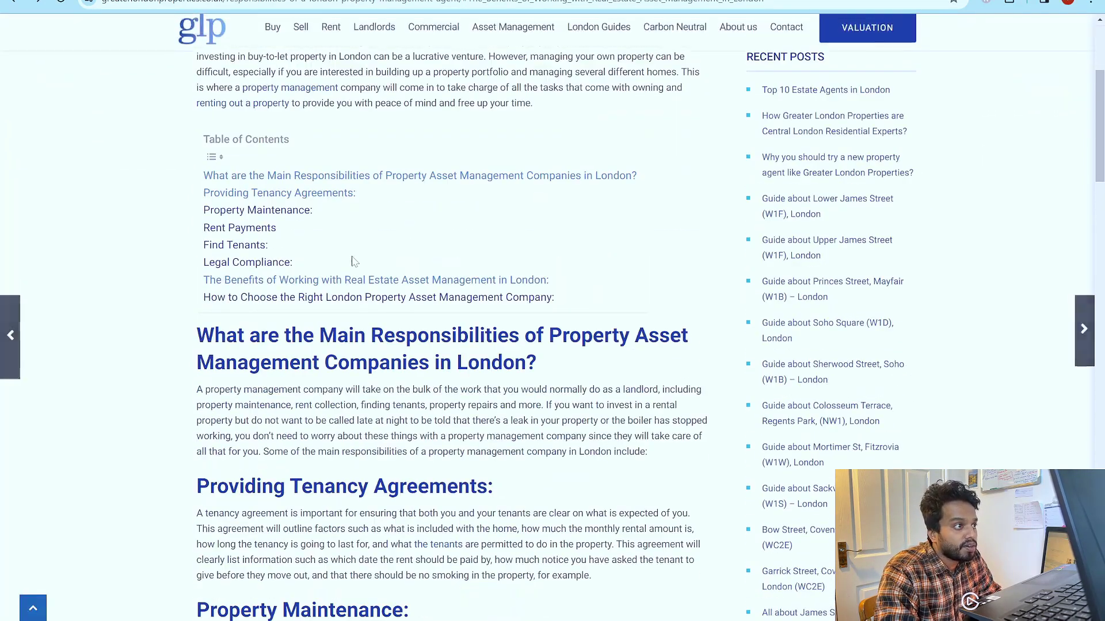
{"action": "scroll", "coordinate": [343, 283], "scroll_direction": "up", "scroll_amount": 1}
{"action": "scroll", "coordinate": [343, 283], "scroll_direction": "up", "scroll_amount": 5}
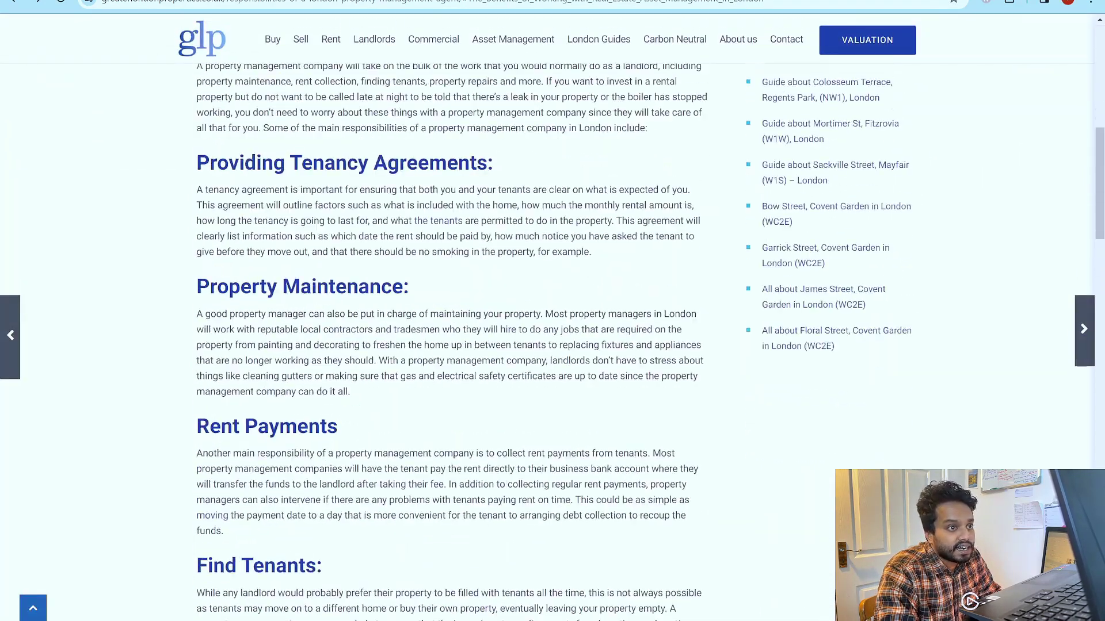
{"action": "scroll", "coordinate": [338, 277], "scroll_direction": "up", "scroll_amount": 5}
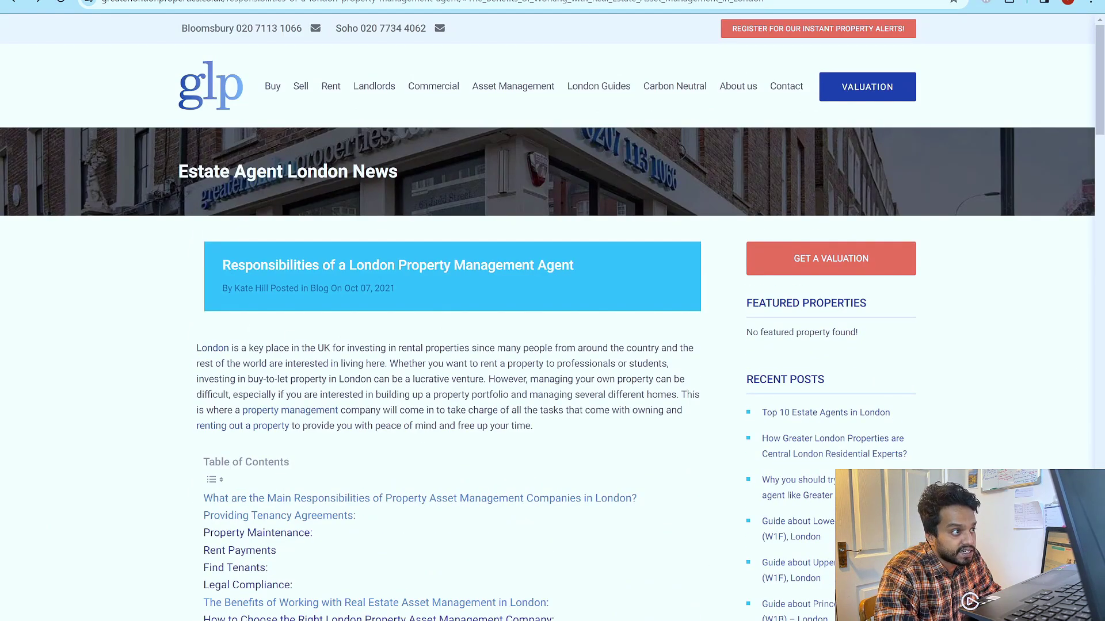
Step: Highlight the linked words "property management", "renting out a property" and "London" in the article's introduction one after another
{"action": "left_click_drag", "start_coordinate": [241, 410], "coordinate": [335, 410]}
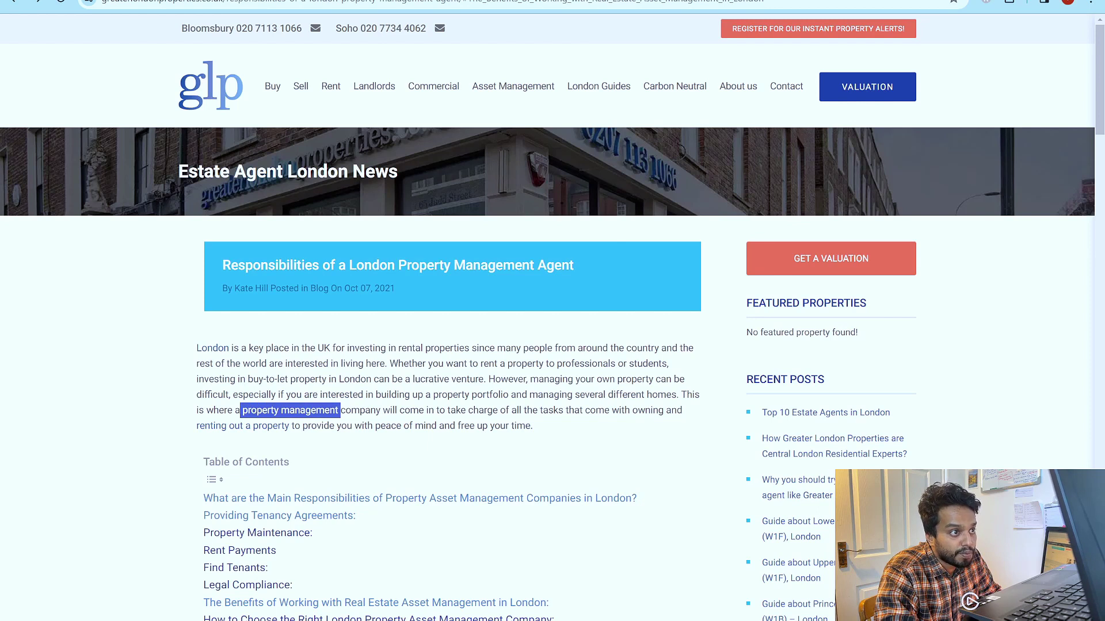
{"action": "left_click_drag", "start_coordinate": [196, 426], "coordinate": [273, 426]}
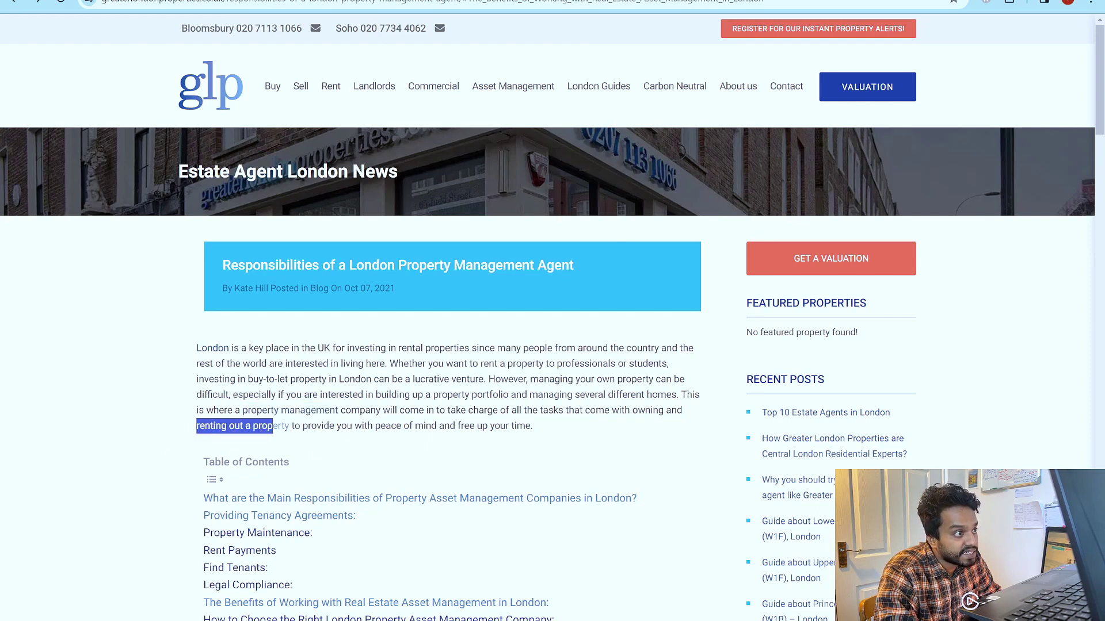
{"action": "left_click_drag", "start_coordinate": [188, 354], "coordinate": [223, 348]}
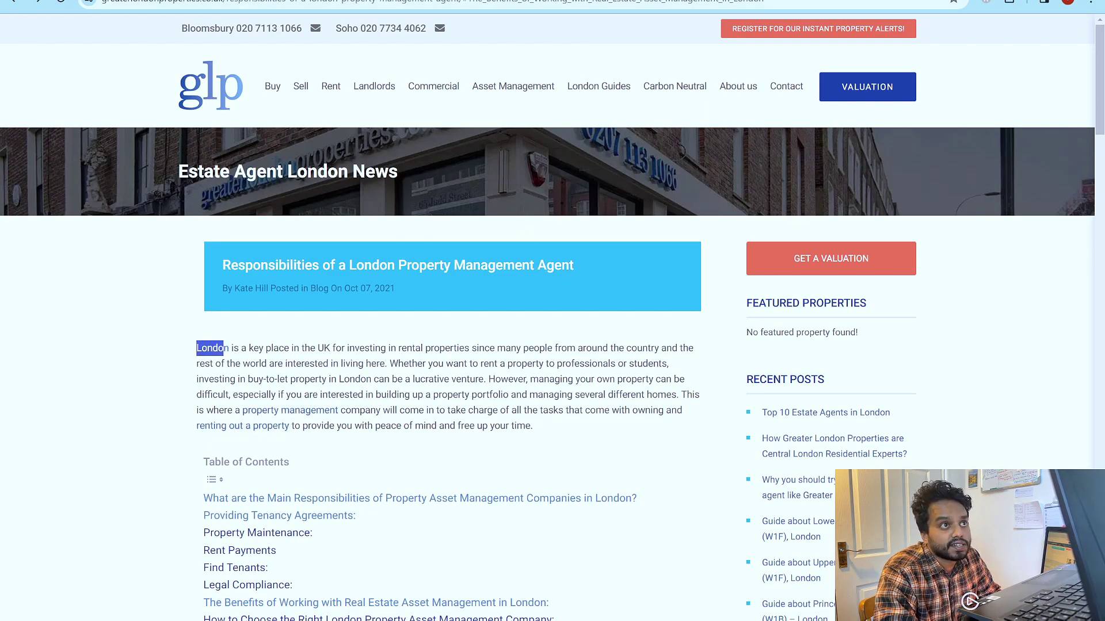
Step: Go to the Greater London Properties "Property Management" page and examine its content down to the contact section
{"action": "key", "text": "alt+Left"}
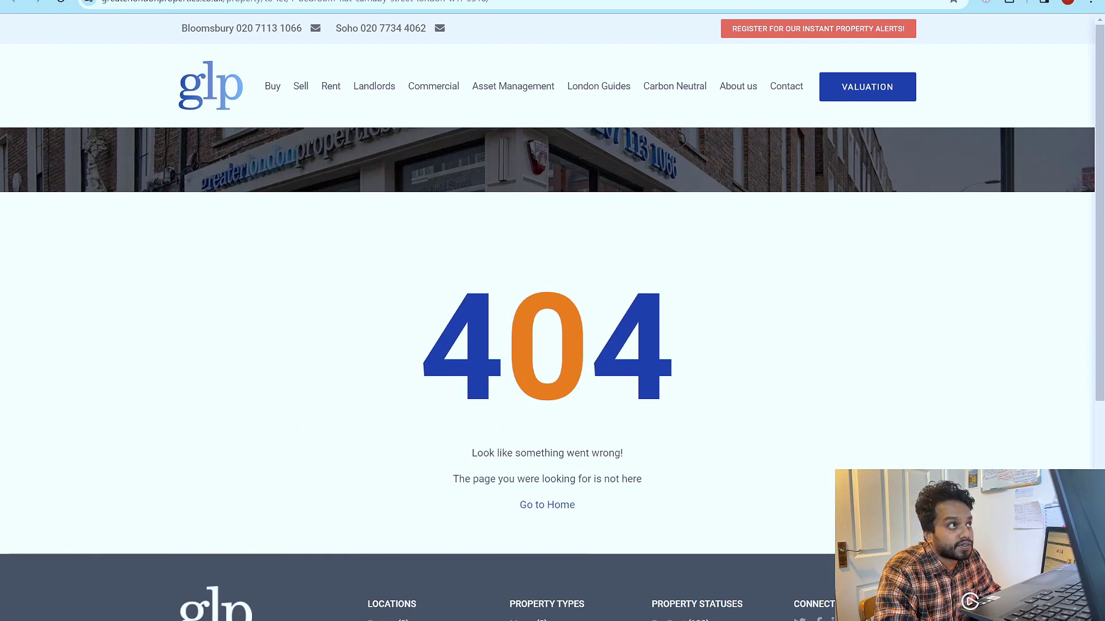
{"action": "key", "text": "alt+Left"}
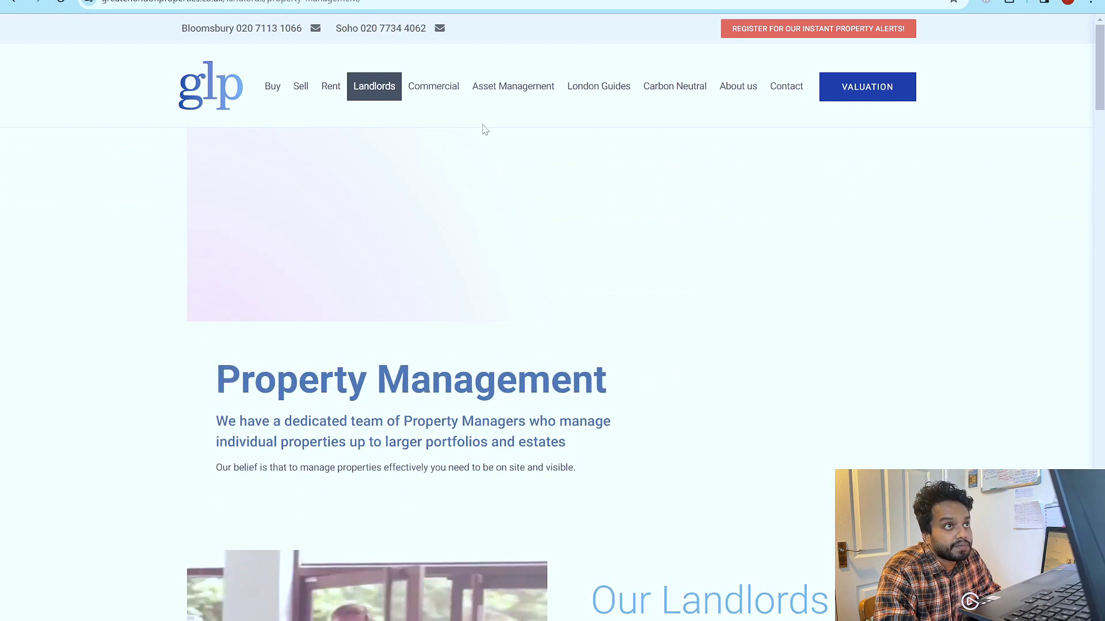
{"action": "scroll", "coordinate": [430, 226], "scroll_direction": "down", "scroll_amount": 10}
{"action": "scroll", "coordinate": [437, 321], "scroll_direction": "down", "scroll_amount": 20}
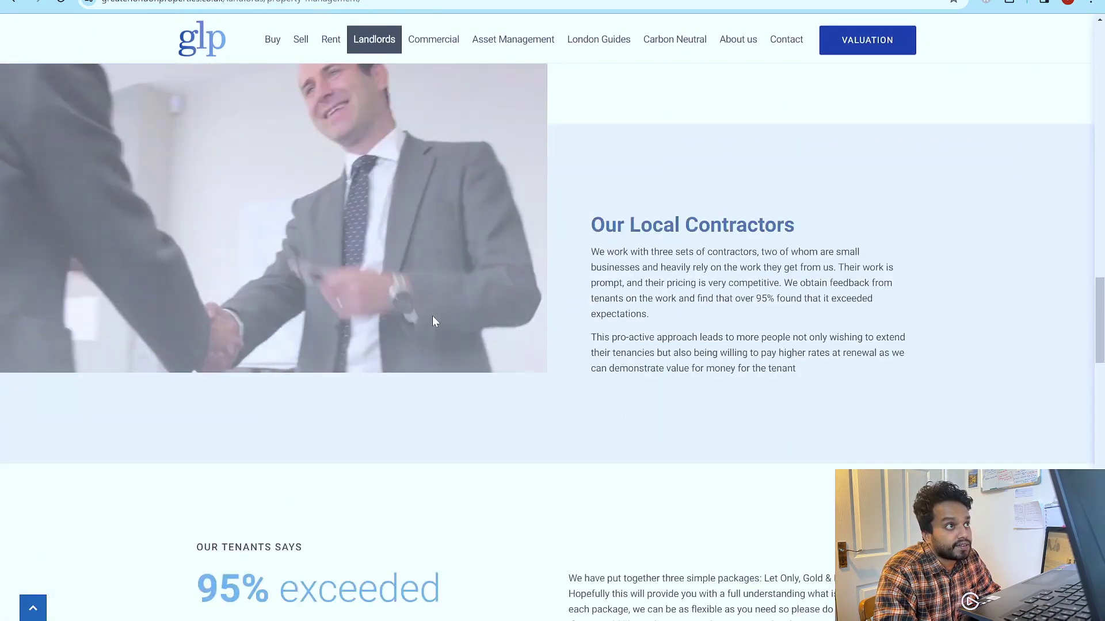
{"action": "scroll", "coordinate": [433, 315], "scroll_direction": "down", "scroll_amount": 8}
{"action": "mouse_move", "coordinate": [347, 43]}
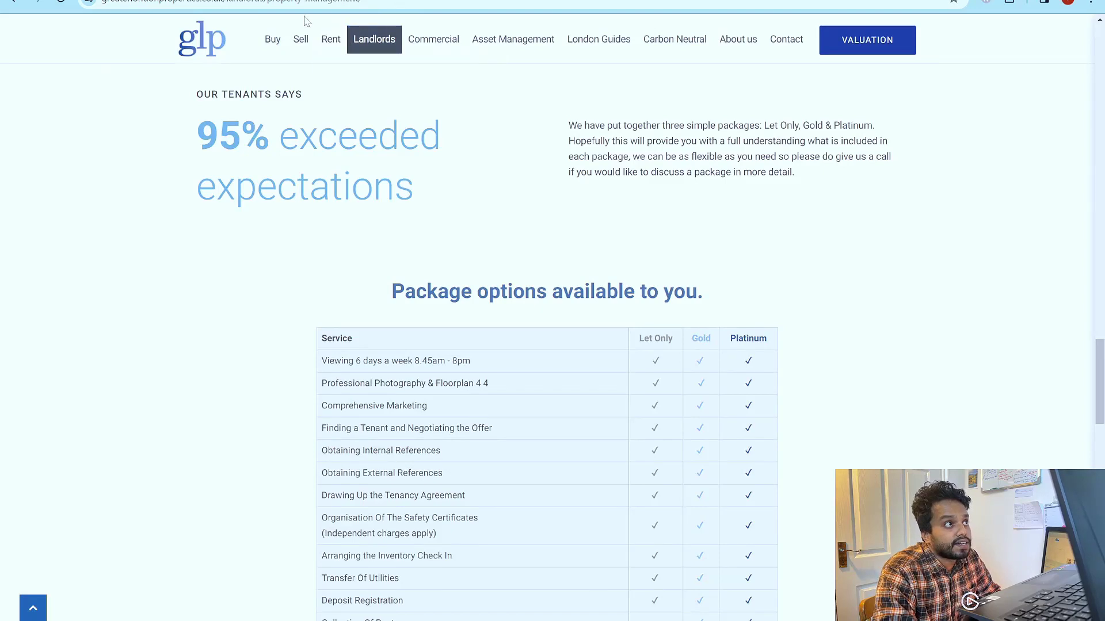
{"action": "scroll", "coordinate": [434, 240], "scroll_direction": "down", "scroll_amount": 15}
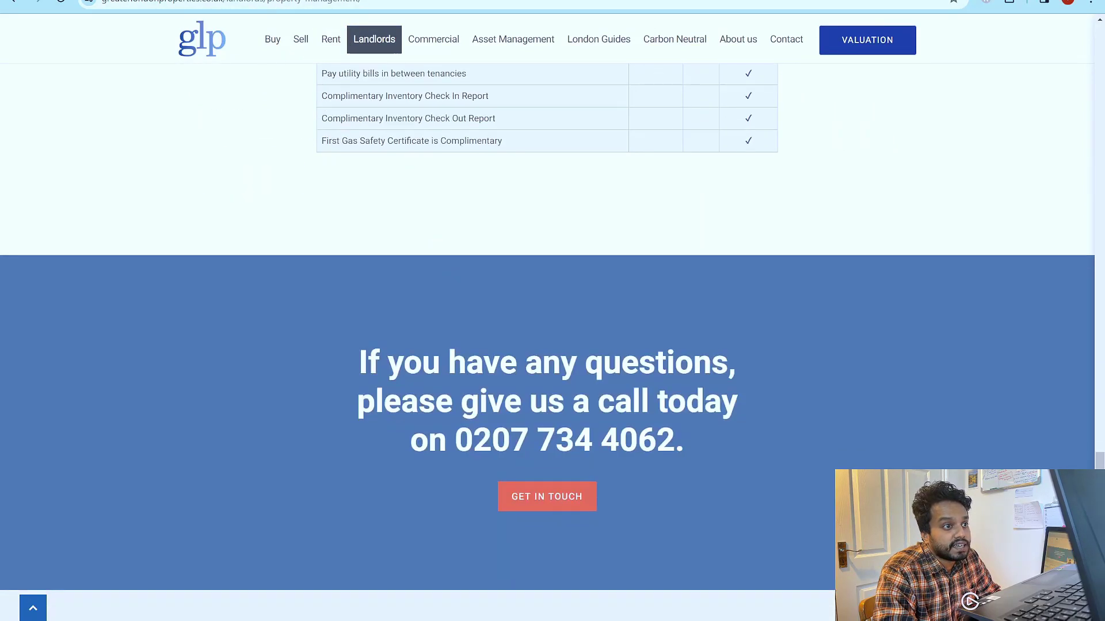
Step: Review the "Package options available to you" table and the "Our GLP Team" section, and go back to the article
{"action": "scroll", "coordinate": [521, 352], "scroll_direction": "up", "scroll_amount": 8}
{"action": "scroll", "coordinate": [507, 340], "scroll_direction": "up", "scroll_amount": 8}
{"action": "scroll", "coordinate": [485, 321], "scroll_direction": "down", "scroll_amount": 8}
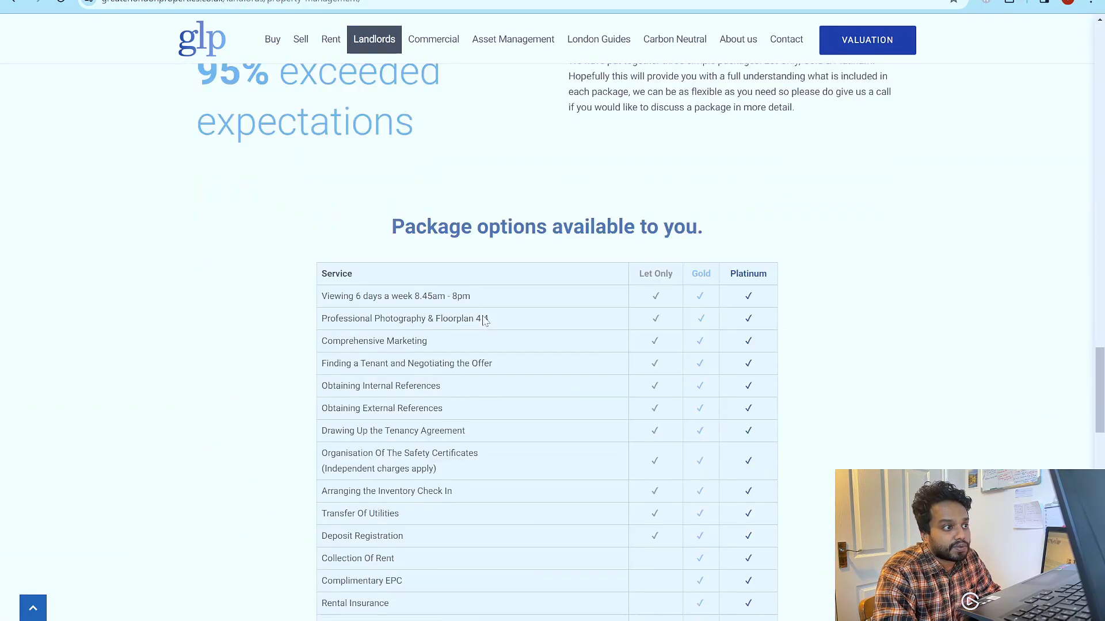
{"action": "scroll", "coordinate": [483, 321], "scroll_direction": "up", "scroll_amount": 15}
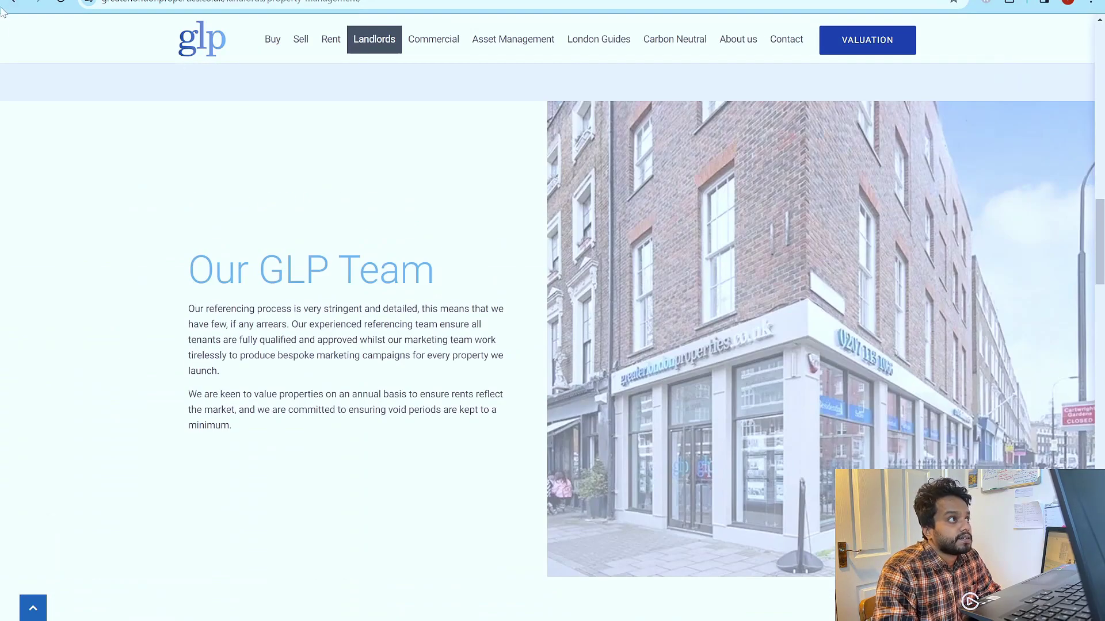
{"action": "left_click", "coordinate": [11, 2]}
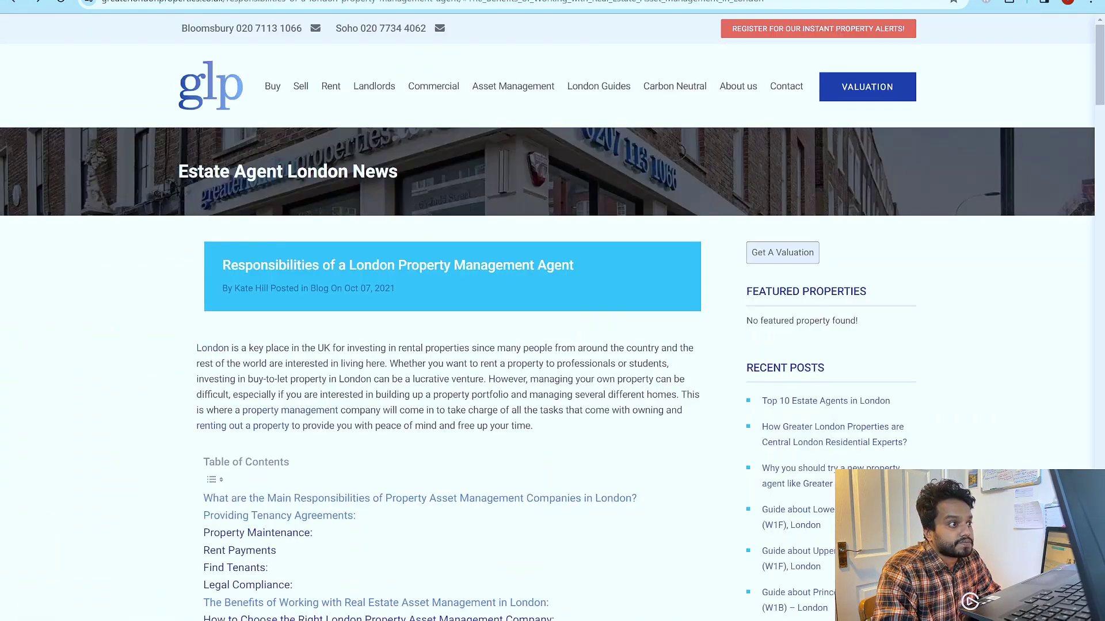
Step: Follow the article's in-text link to the "Why Rent with GLP" page, examine its content and highlight "why-rent-with-glp" in the address
{"action": "scroll", "coordinate": [251, 167], "scroll_direction": "up", "scroll_amount": 15}
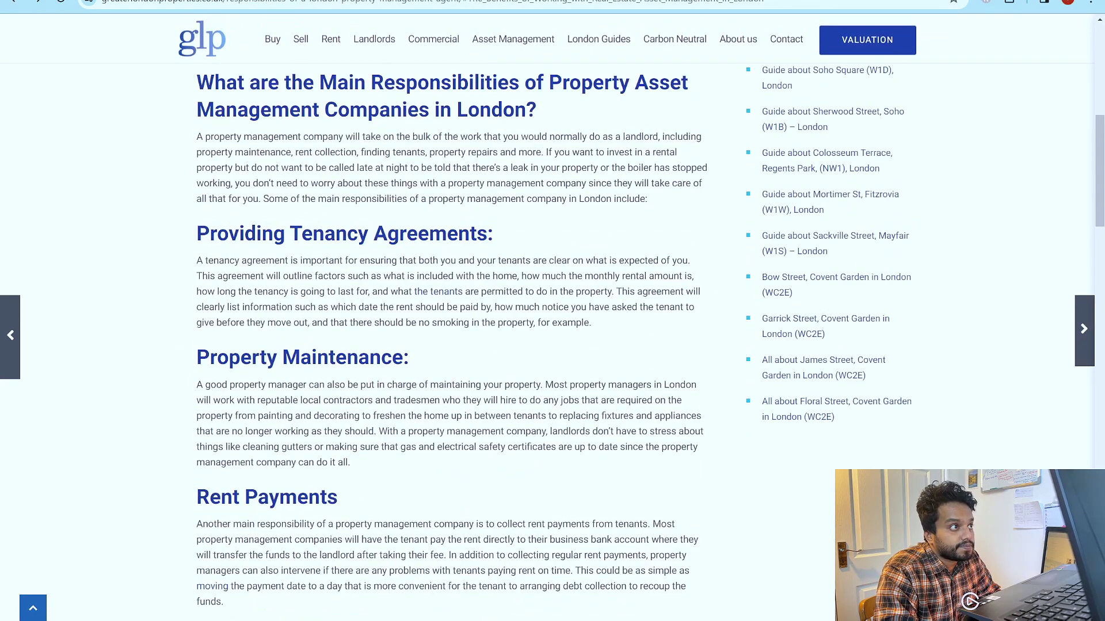
{"action": "left_click", "coordinate": [253, 175]}
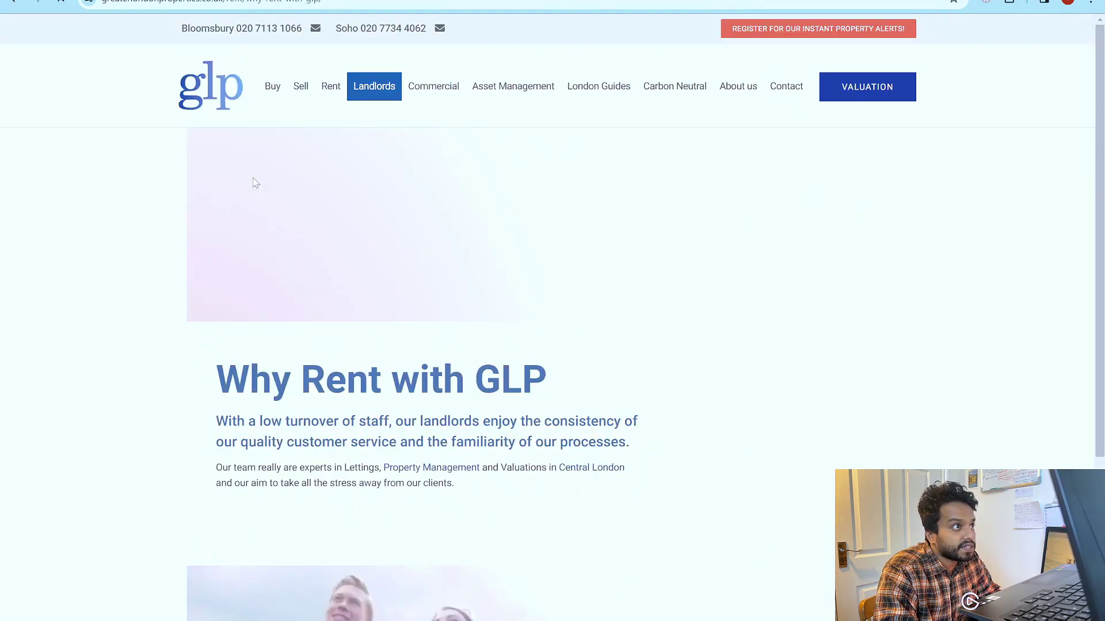
{"action": "scroll", "coordinate": [352, 307], "scroll_direction": "down", "scroll_amount": 5}
{"action": "scroll", "coordinate": [352, 307], "scroll_direction": "up", "scroll_amount": 7}
{"action": "scroll", "coordinate": [394, 230], "scroll_direction": "down", "scroll_amount": 15}
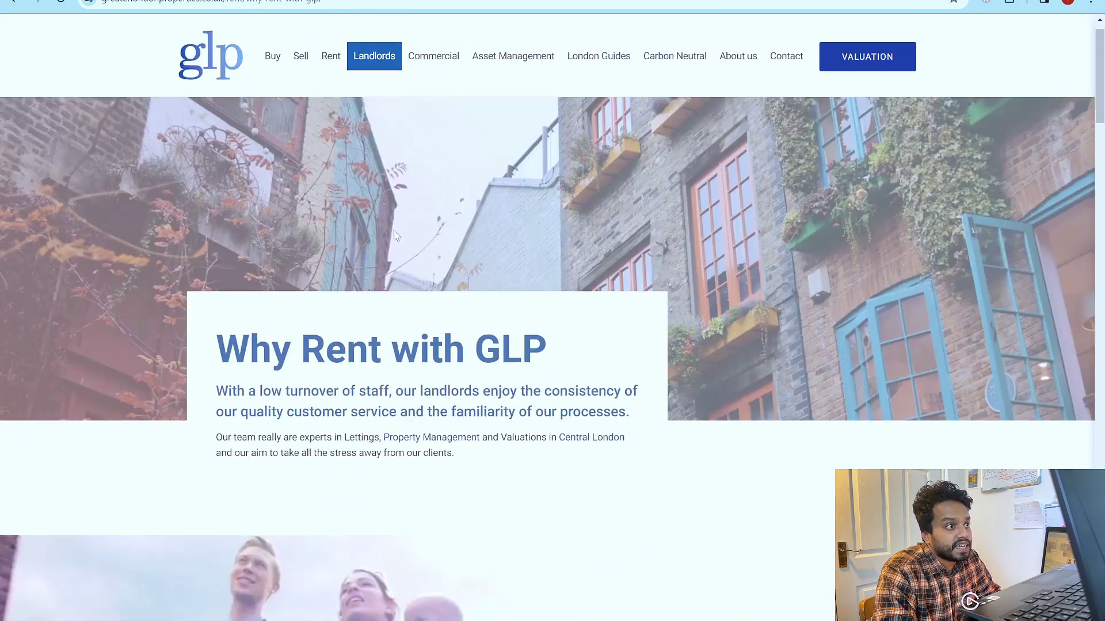
{"action": "scroll", "coordinate": [394, 233], "scroll_direction": "down", "scroll_amount": 20}
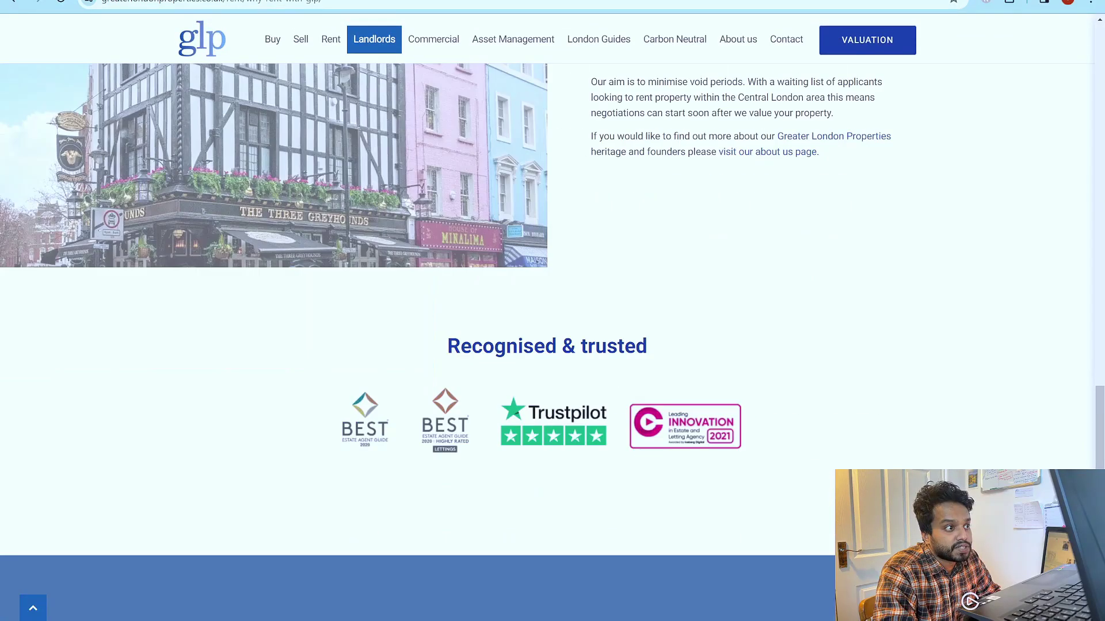
{"action": "scroll", "coordinate": [394, 233], "scroll_direction": "up", "scroll_amount": 8}
{"action": "scroll", "coordinate": [394, 235], "scroll_direction": "up", "scroll_amount": 20}
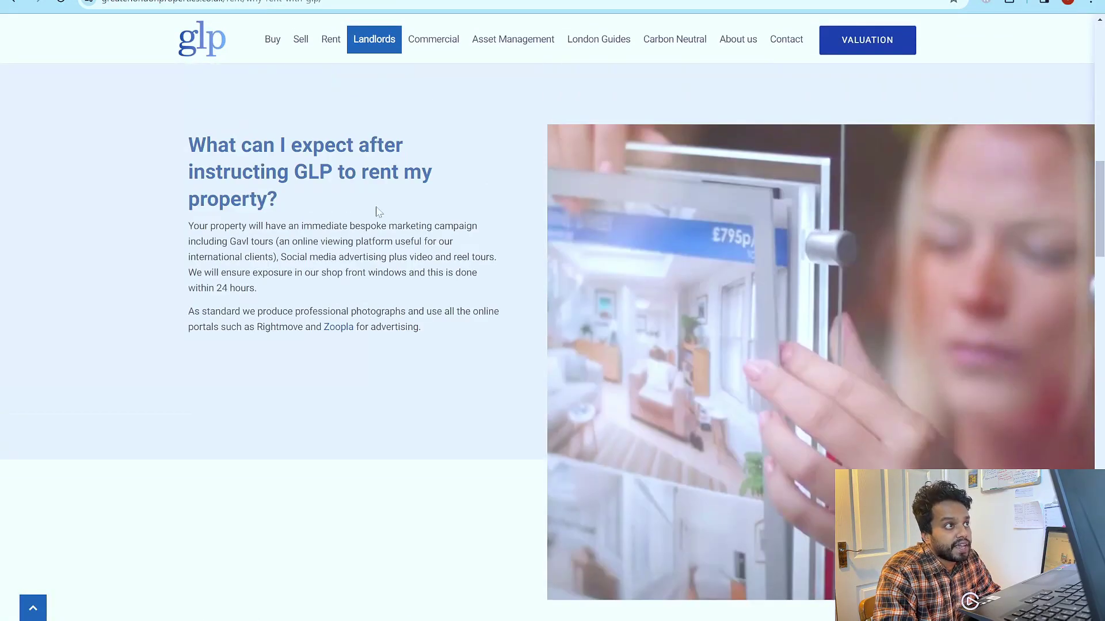
{"action": "scroll", "coordinate": [330, 164], "scroll_direction": "up", "scroll_amount": 3}
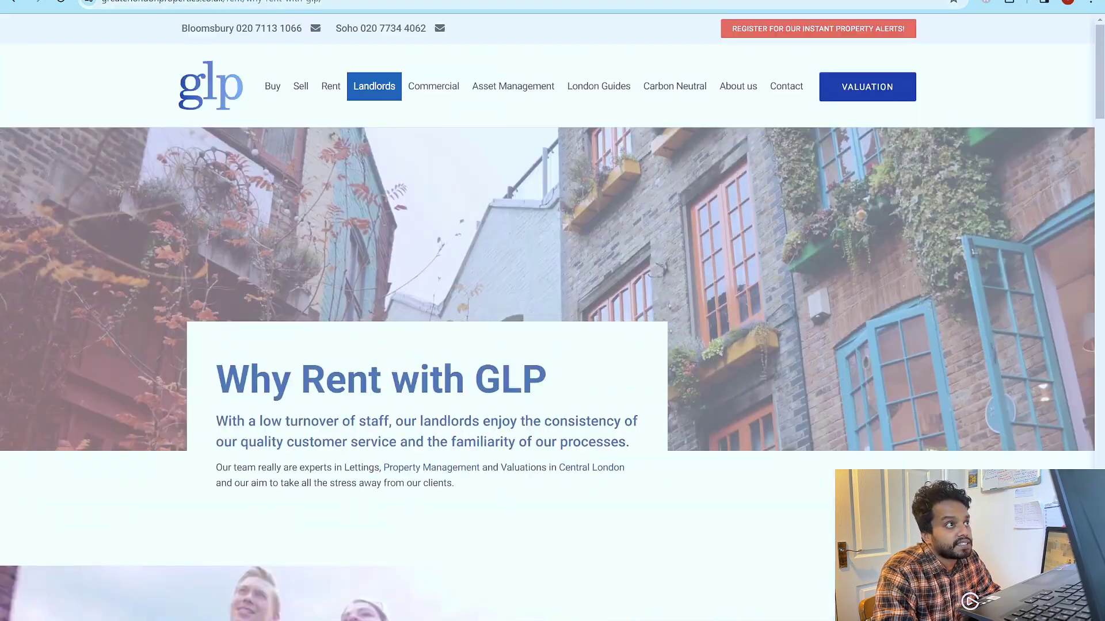
{"action": "double_click", "coordinate": [257, 0]}
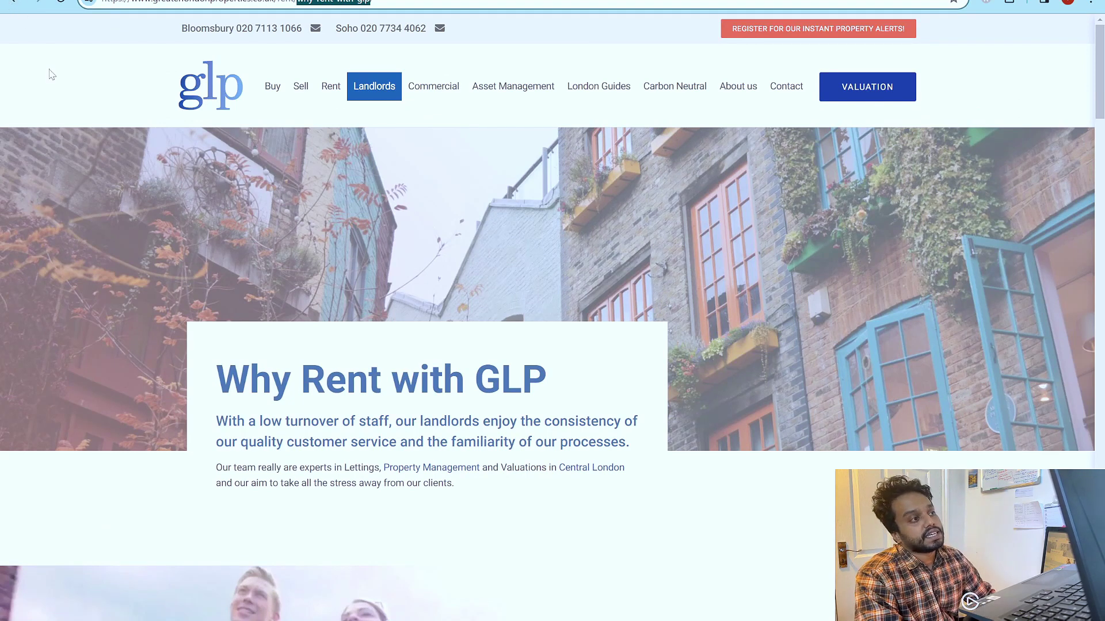
Step: Return to the article and check its sections for linked anchor text down to "The Benefits of Working with Real Estate Asset Management in London"
{"action": "left_click", "coordinate": [16, 5]}
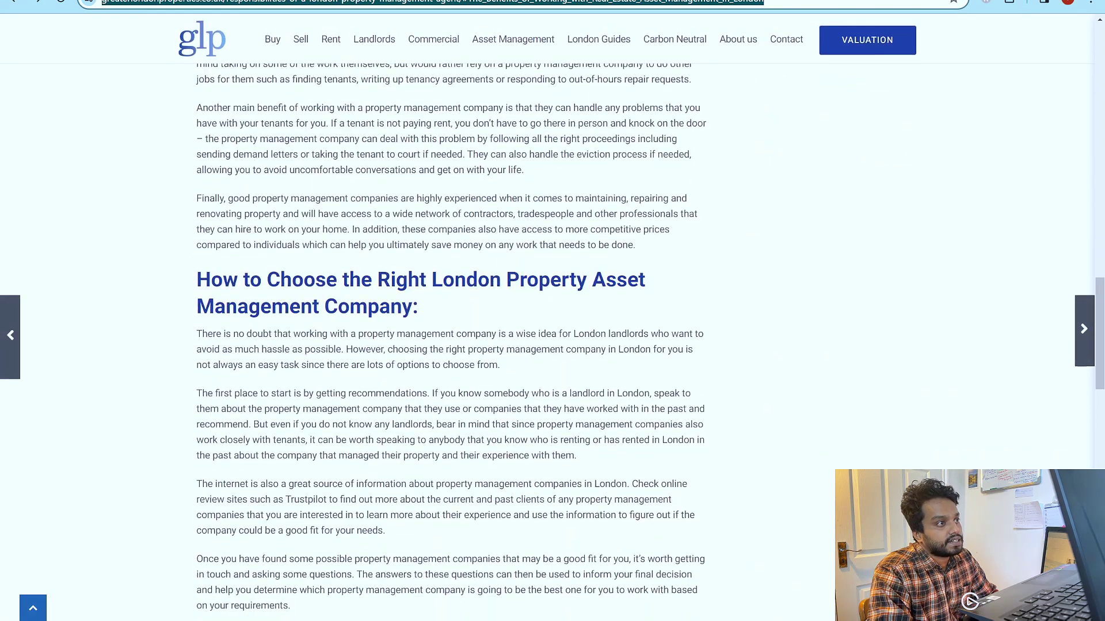
{"action": "scroll", "coordinate": [553, 342], "scroll_direction": "up", "scroll_amount": 15}
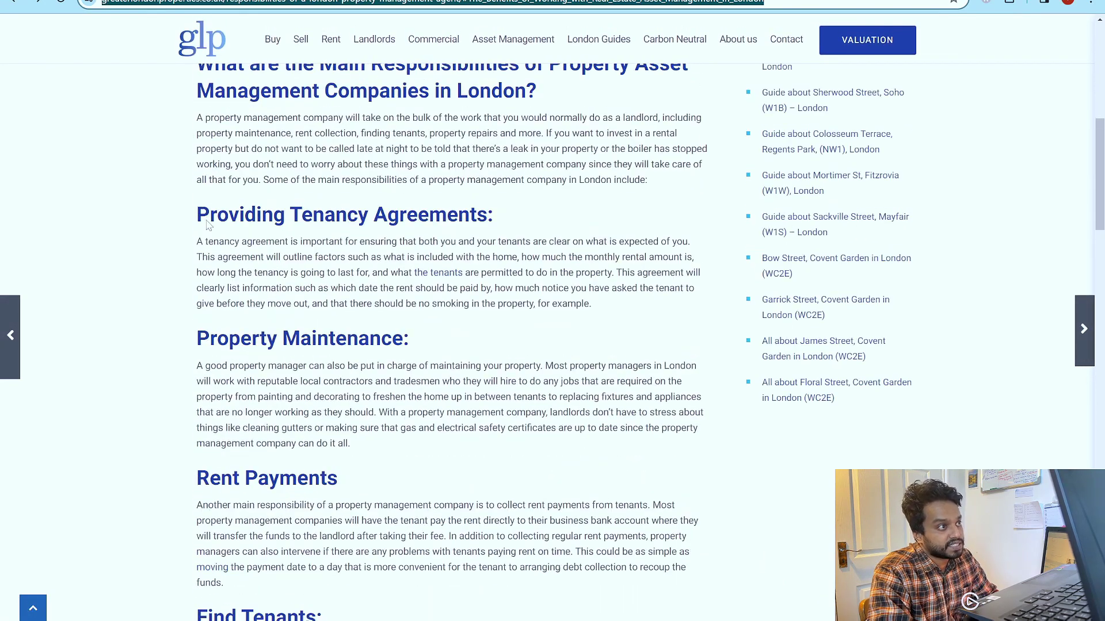
{"action": "scroll", "coordinate": [202, 231], "scroll_direction": "up", "scroll_amount": 4}
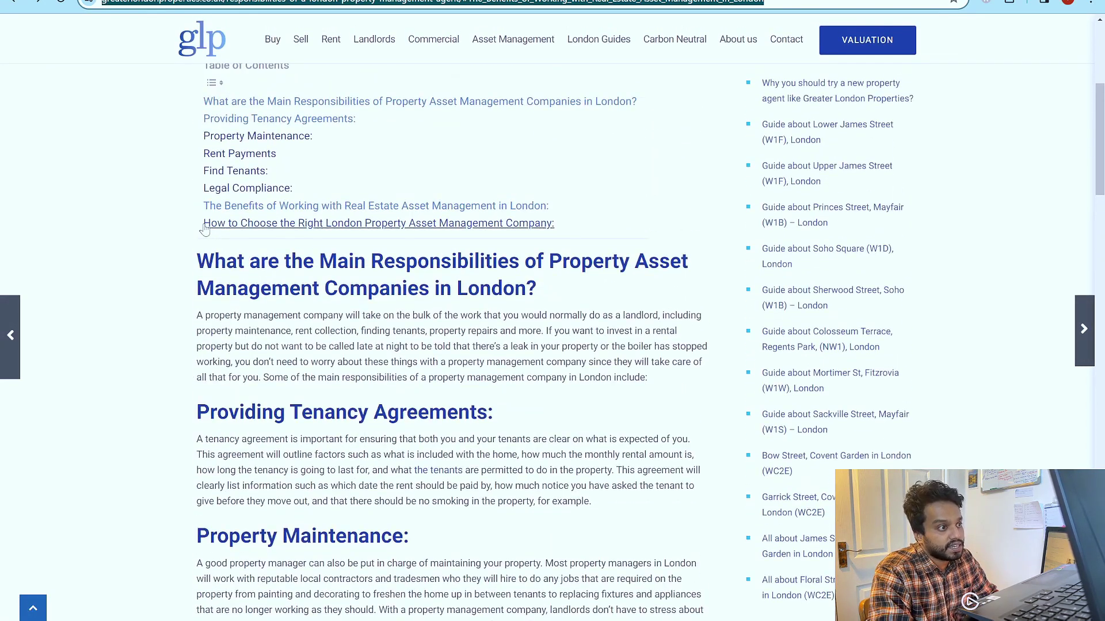
{"action": "scroll", "coordinate": [190, 221], "scroll_direction": "up", "scroll_amount": 4}
{"action": "scroll", "coordinate": [190, 221], "scroll_direction": "down", "scroll_amount": 8}
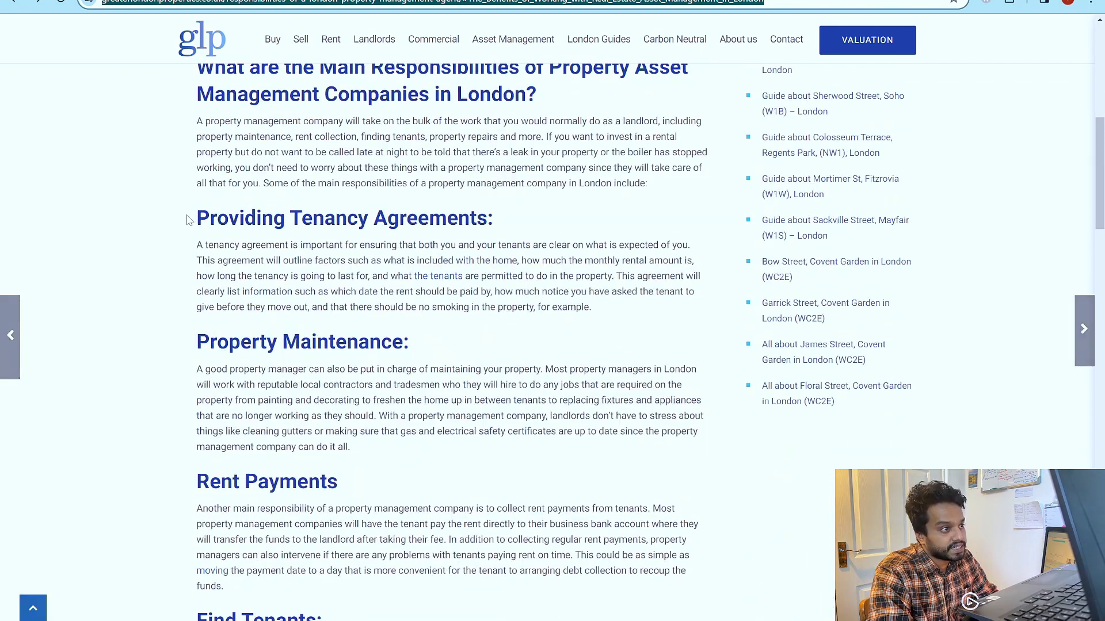
{"action": "scroll", "coordinate": [434, 473], "scroll_direction": "down", "scroll_amount": 12}
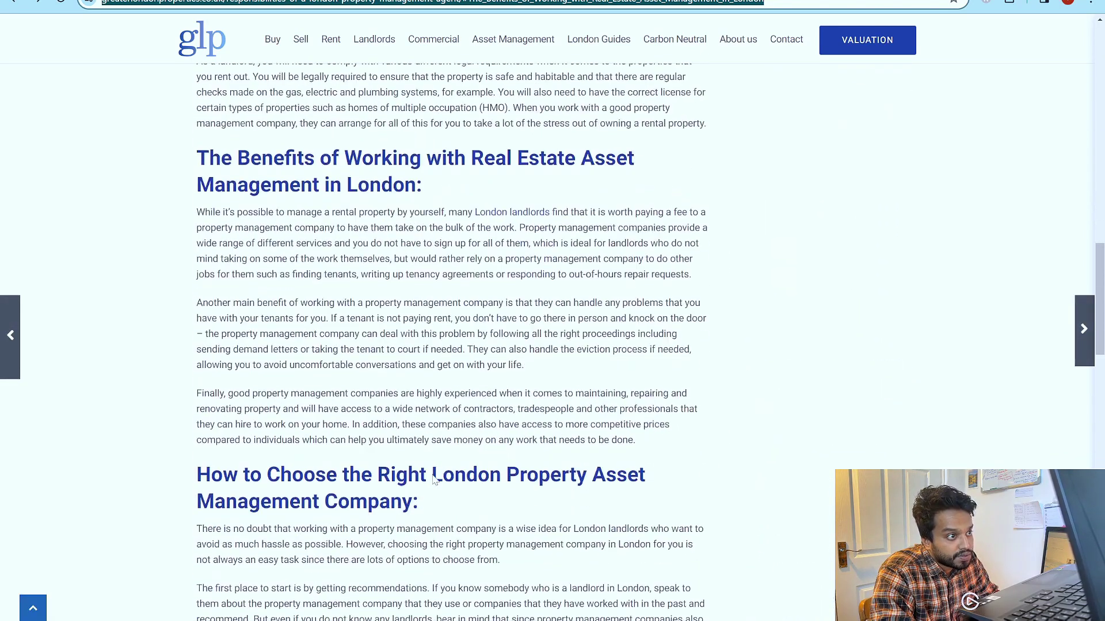
Step: Follow the "London landlords" anchor text in the benefits section and look through the linked page
{"action": "left_click", "coordinate": [523, 217]}
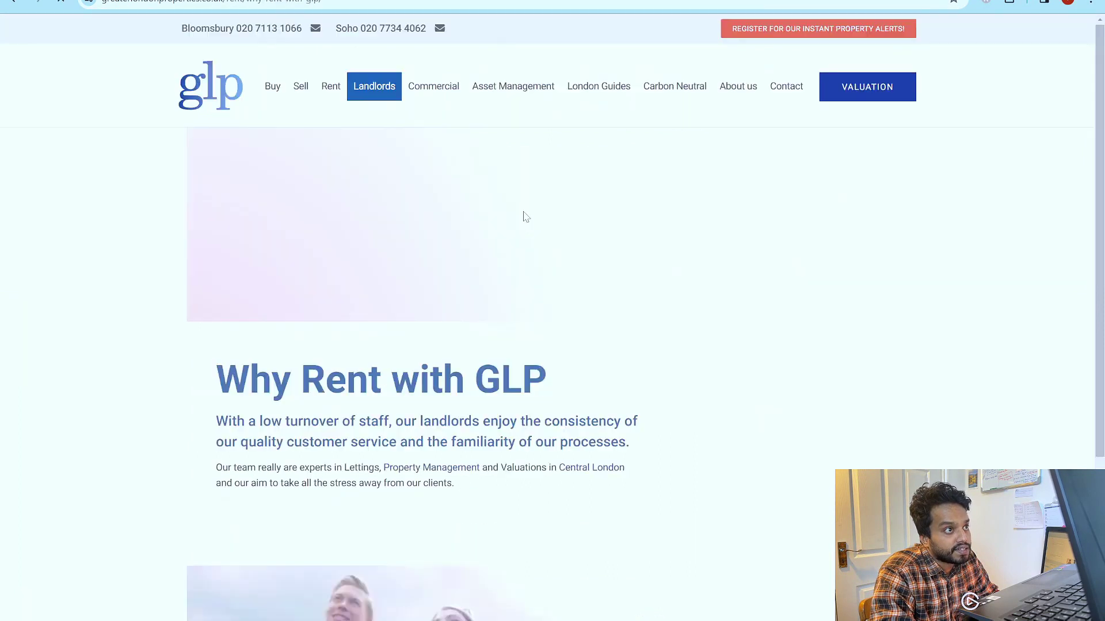
{"action": "scroll", "coordinate": [432, 296], "scroll_direction": "down", "scroll_amount": 6}
{"action": "scroll", "coordinate": [312, 399], "scroll_direction": "down", "scroll_amount": 20}
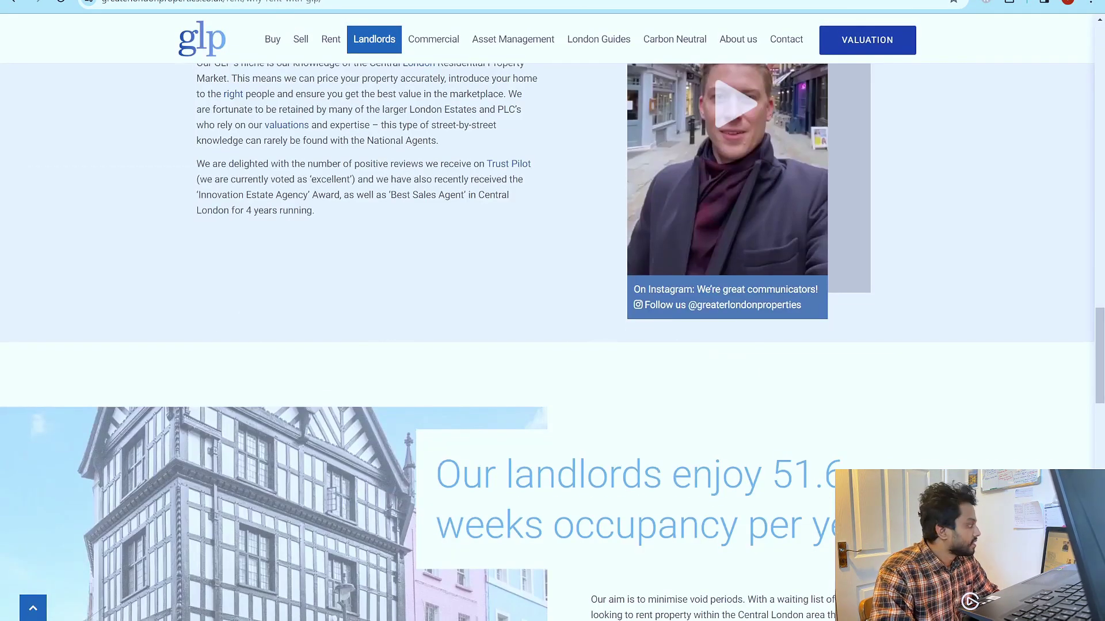
Step: Switch back to the Entity SEO presentation in Google Slides, open the "Bullets and Lists" slide and highlight its title
{"action": "key", "text": "alt+Tab"}
{"action": "left_click", "coordinate": [481, 177]}
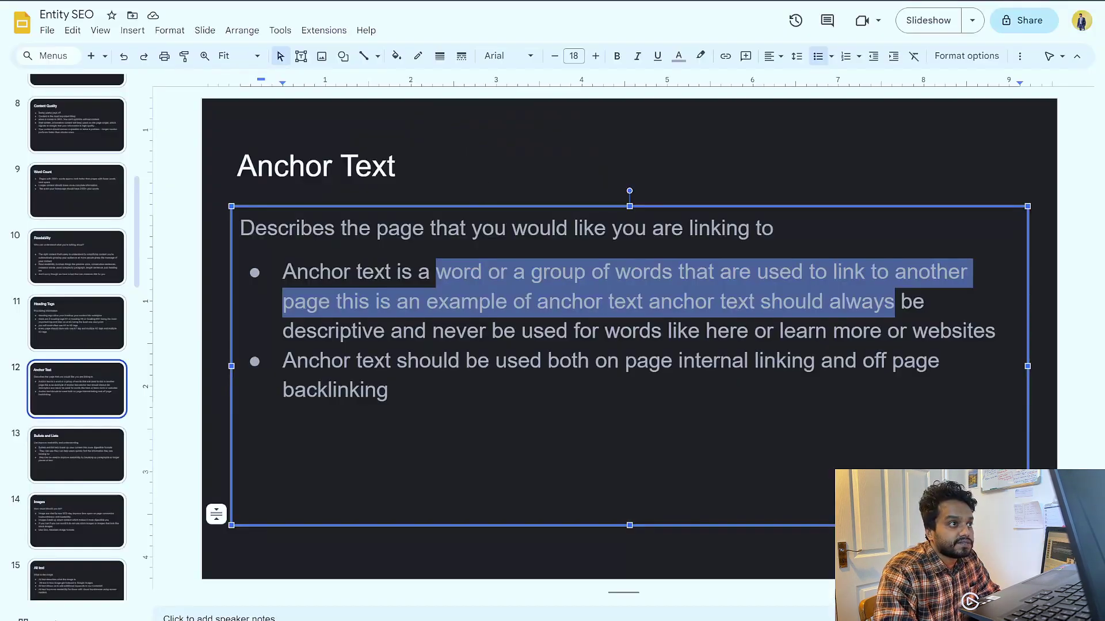
{"action": "left_click", "coordinate": [71, 464]}
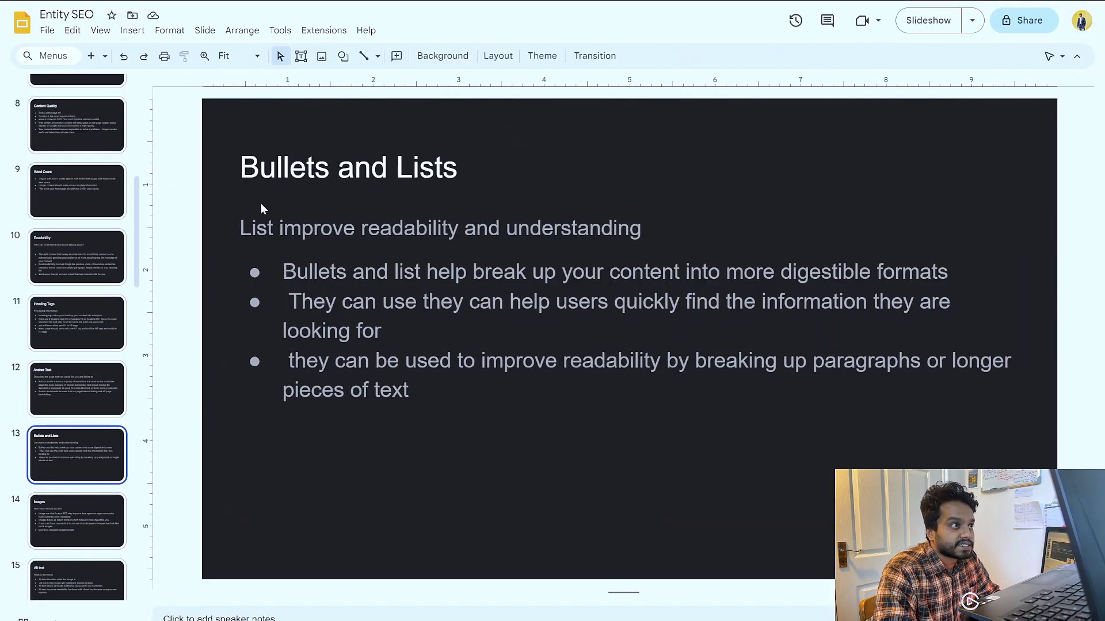
{"action": "left_click", "coordinate": [238, 167]}
{"action": "left_click_drag", "start_coordinate": [239, 168], "coordinate": [467, 185]}
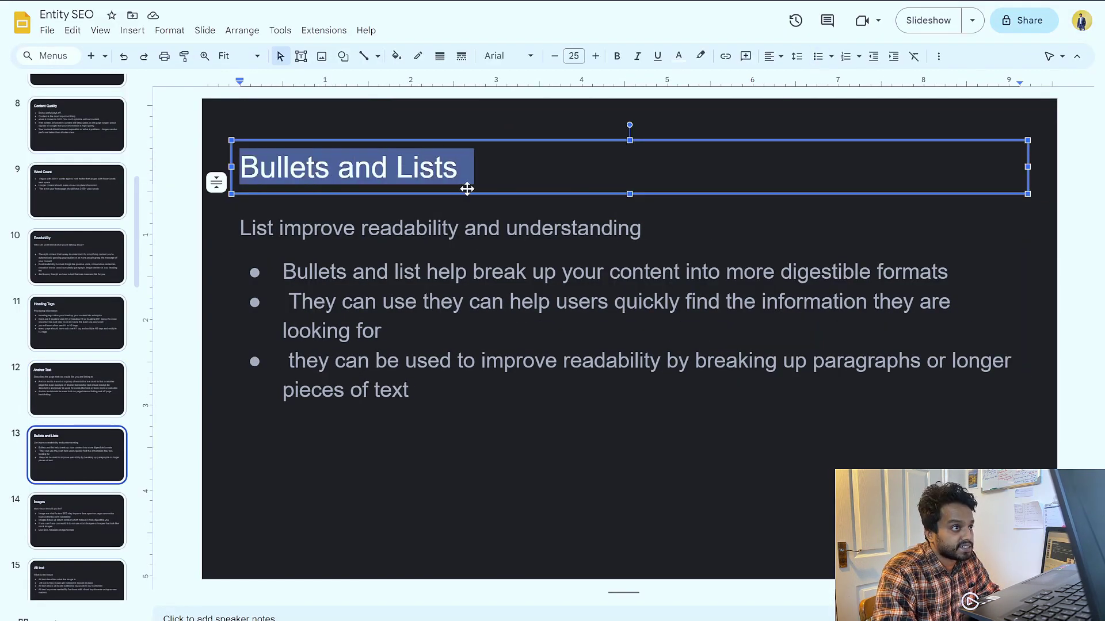
{"action": "key", "text": "alt+Tab"}
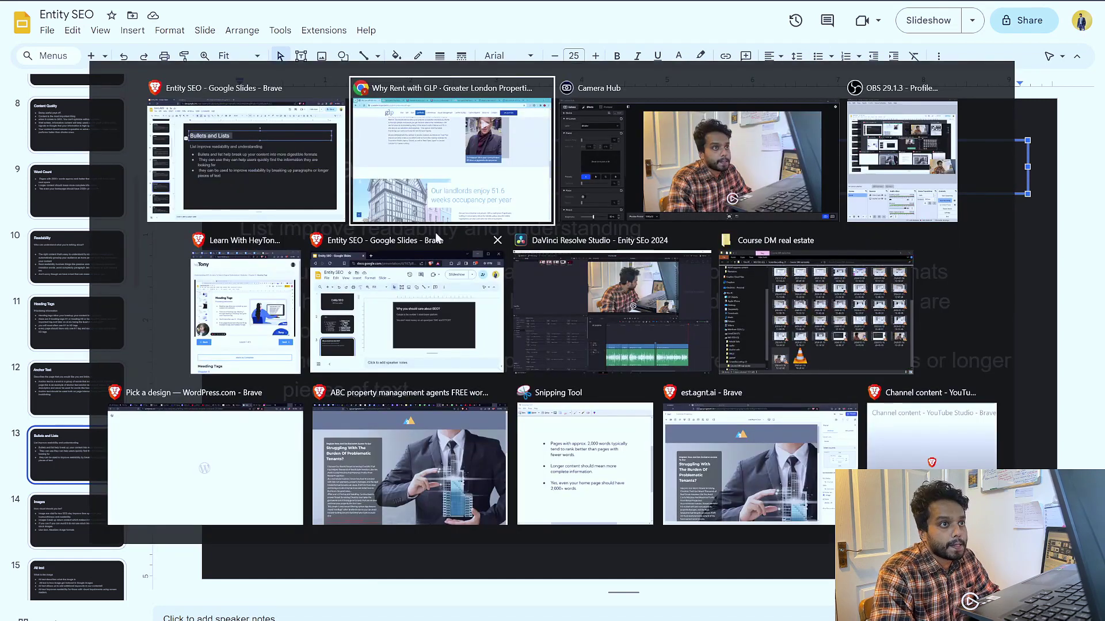
{"action": "key", "text": "Escape"}
{"action": "key", "text": "Left"}
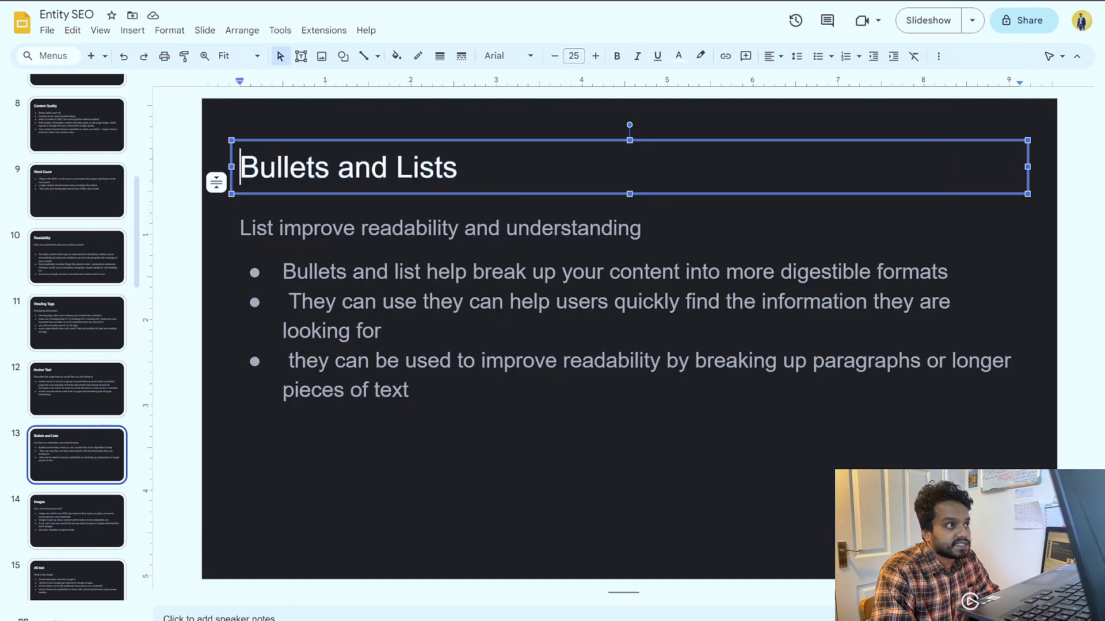
Step: Select the whole "Bullets and Lists" title text on the slide
{"action": "key", "text": "shift+Right"}
{"action": "key", "text": "shift+Right"}
{"action": "key", "text": "shift+Right"}
{"action": "key", "text": "shift+Right"}
{"action": "key", "text": "shift+Right"}
{"action": "key", "text": "shift+Right"}
{"action": "key", "text": "shift+Right"}
{"action": "key", "text": "shift+Right"}
{"action": "key", "text": "shift+Right"}
{"action": "key", "text": "shift+Right"}
{"action": "key", "text": "shift+Right"}
{"action": "key", "text": "shift+Right"}
{"action": "key", "text": "shift+Right"}
{"action": "key", "text": "shift+Right"}
{"action": "key", "text": "shift+Right"}
{"action": "key", "text": "shift+Right"}
{"action": "key", "text": "shift+Right"}
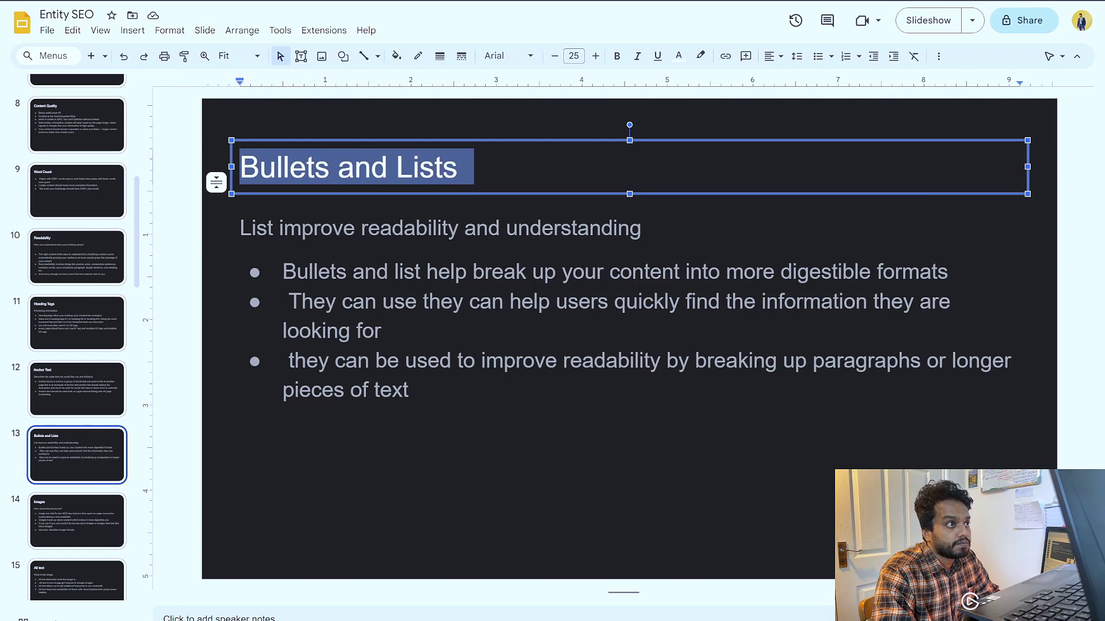
Step: Return to the "Anchor Text" slide and deselect its two bullet points
{"action": "key", "text": "alt+Tab"}
{"action": "key", "text": "alt+Tab"}
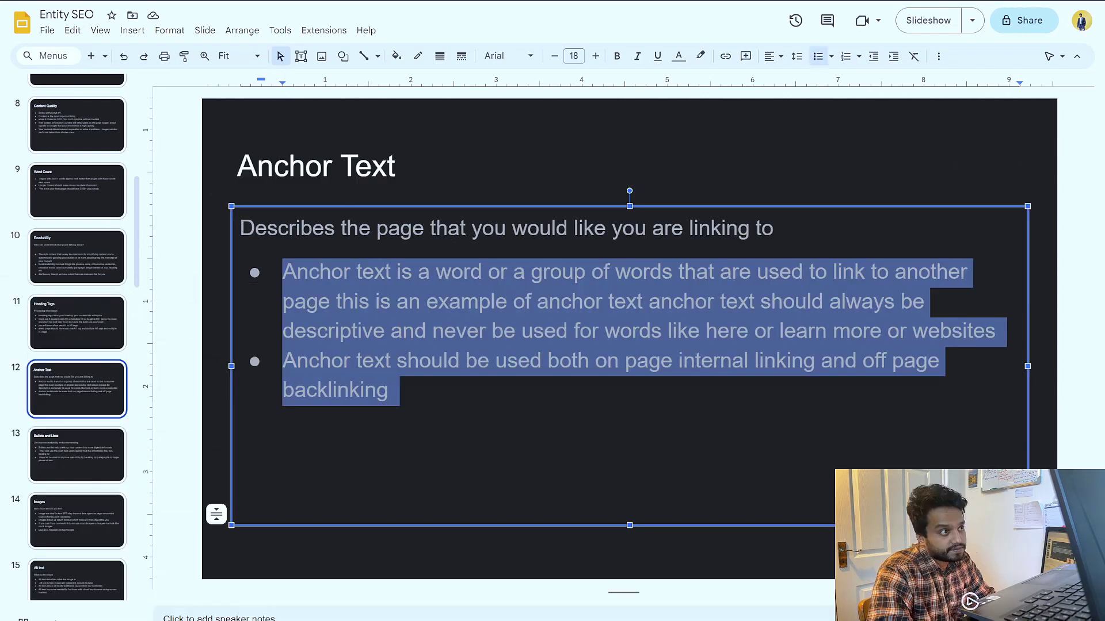
{"action": "left_click", "coordinate": [283, 301]}
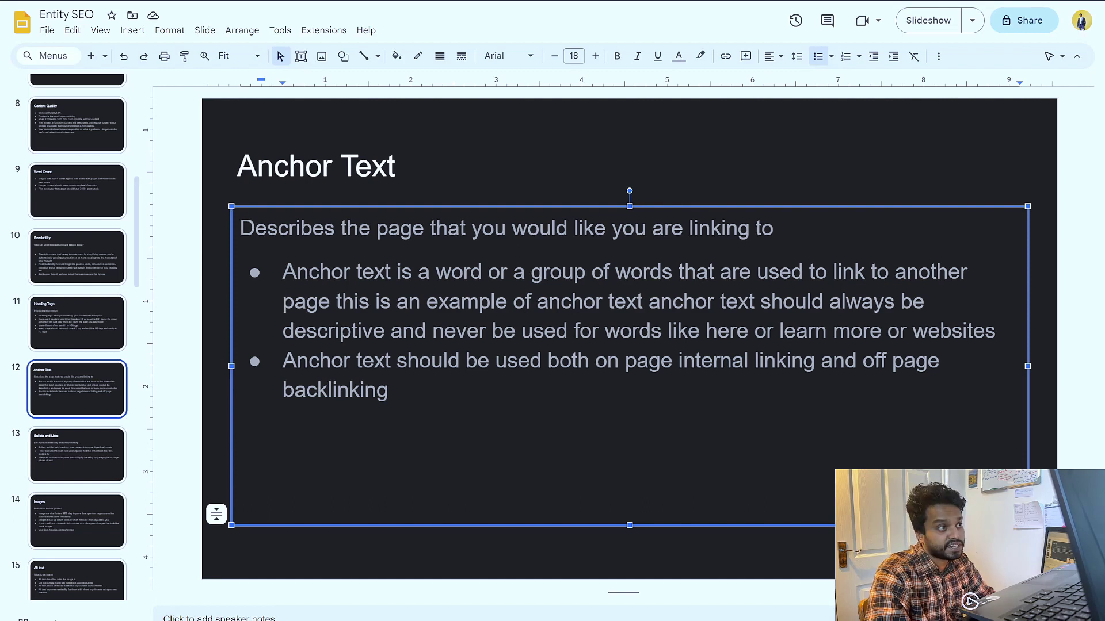
Step: Switch to the London property management article in Chrome and highlight the words leading up to the "moving" link under "Rent Payments"
{"action": "key", "text": "alt+Tab"}
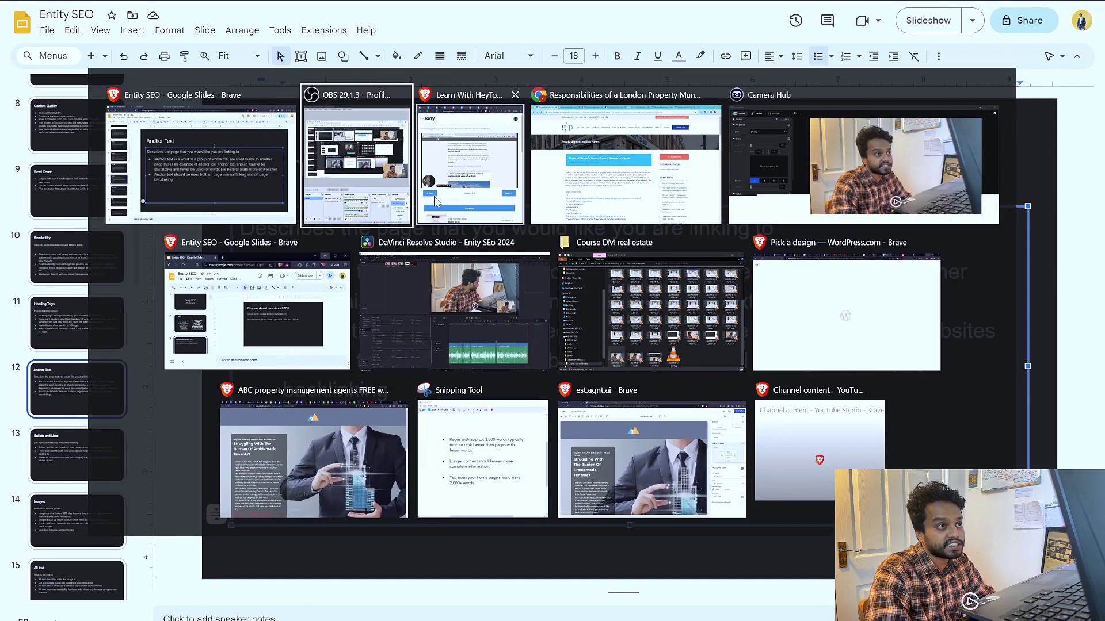
{"action": "left_click", "coordinate": [597, 207]}
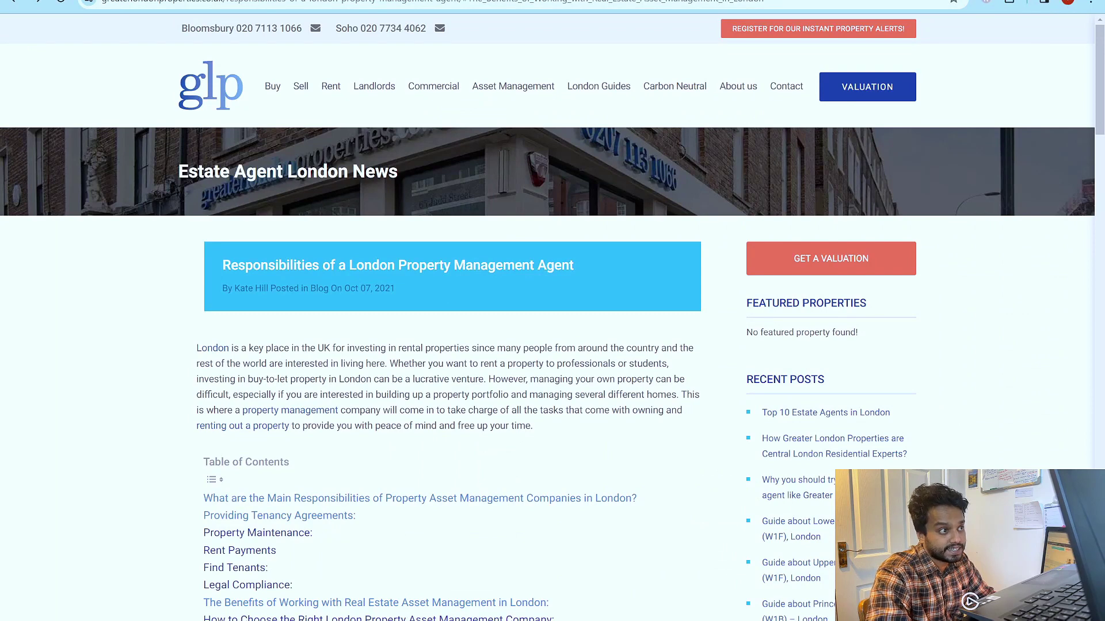
{"action": "scroll", "coordinate": [581, 196], "scroll_direction": "down", "scroll_amount": 8}
{"action": "scroll", "coordinate": [452, 345], "scroll_direction": "down", "scroll_amount": 5}
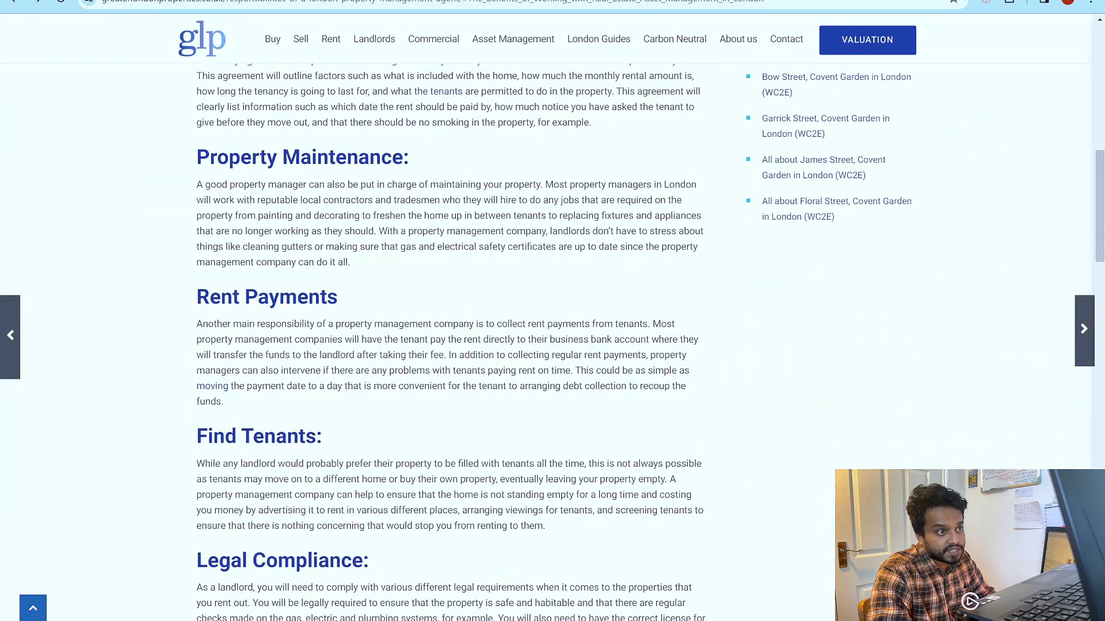
{"action": "left_click_drag", "start_coordinate": [581, 371], "coordinate": [670, 370]}
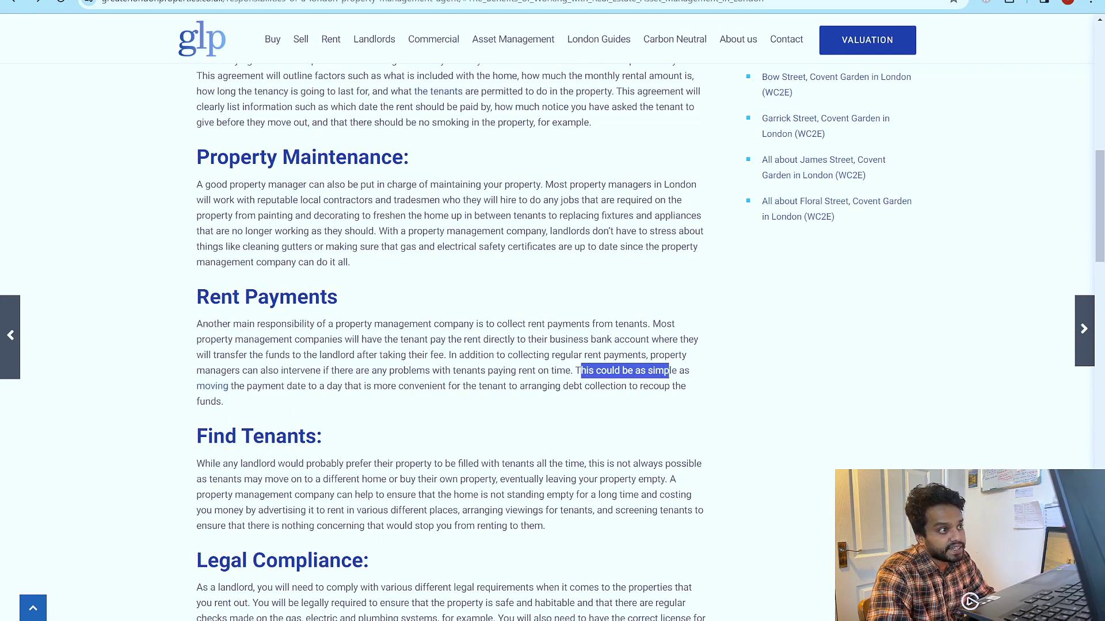
Step: Follow the "moving" anchor text, look through the London relocation page, and return to the article's tenant and benefits sections
{"action": "left_click", "coordinate": [218, 389]}
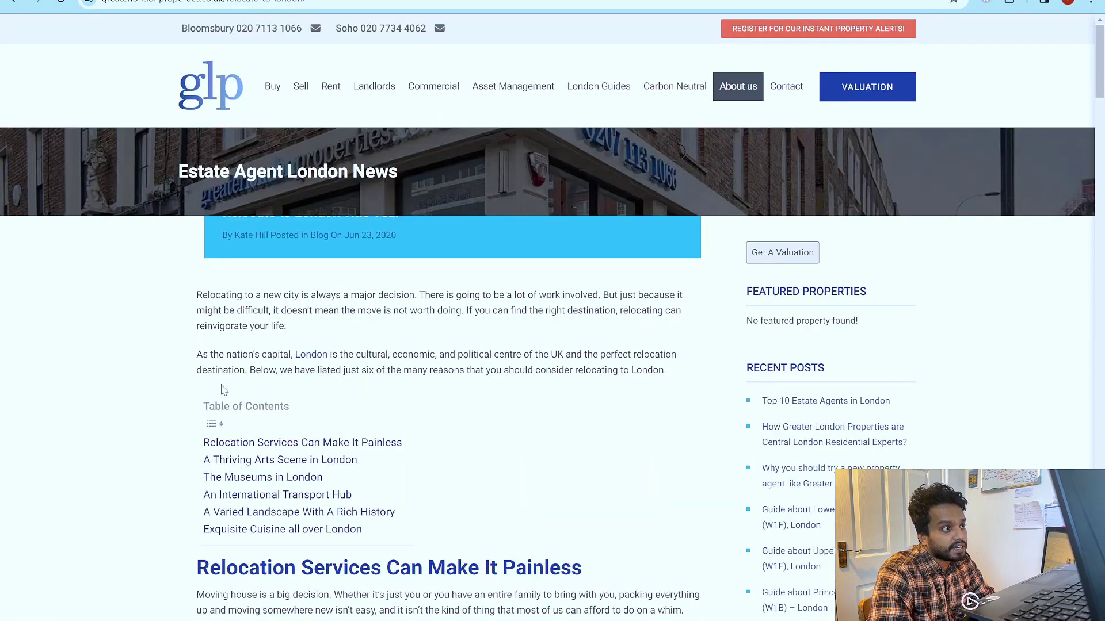
{"action": "scroll", "coordinate": [223, 390], "scroll_direction": "down", "scroll_amount": 9}
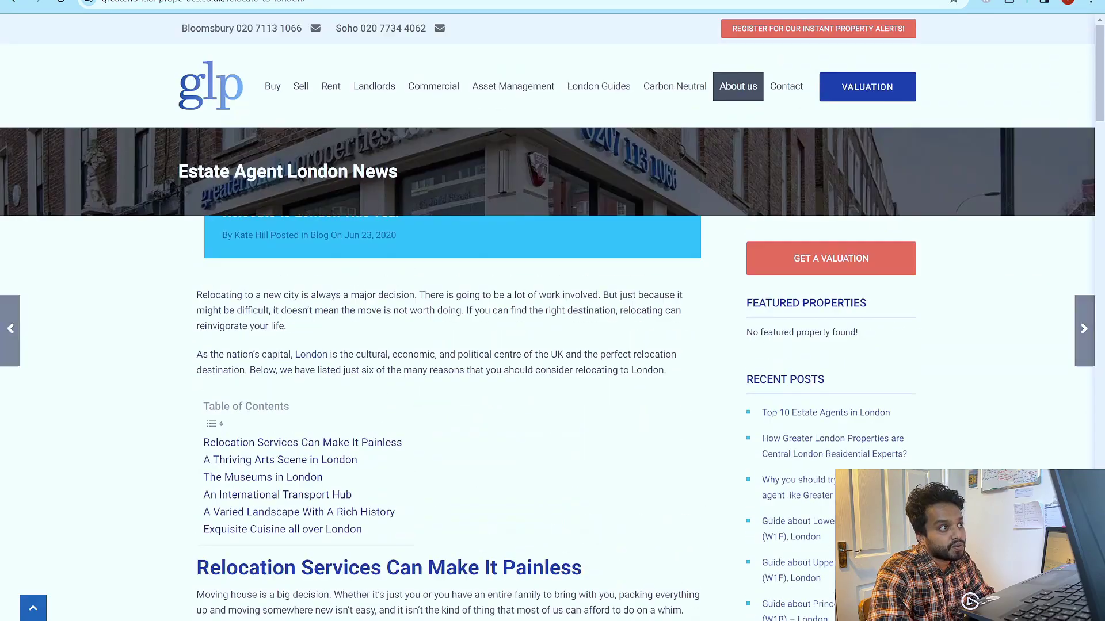
{"action": "scroll", "coordinate": [453, 346], "scroll_direction": "down", "scroll_amount": 10}
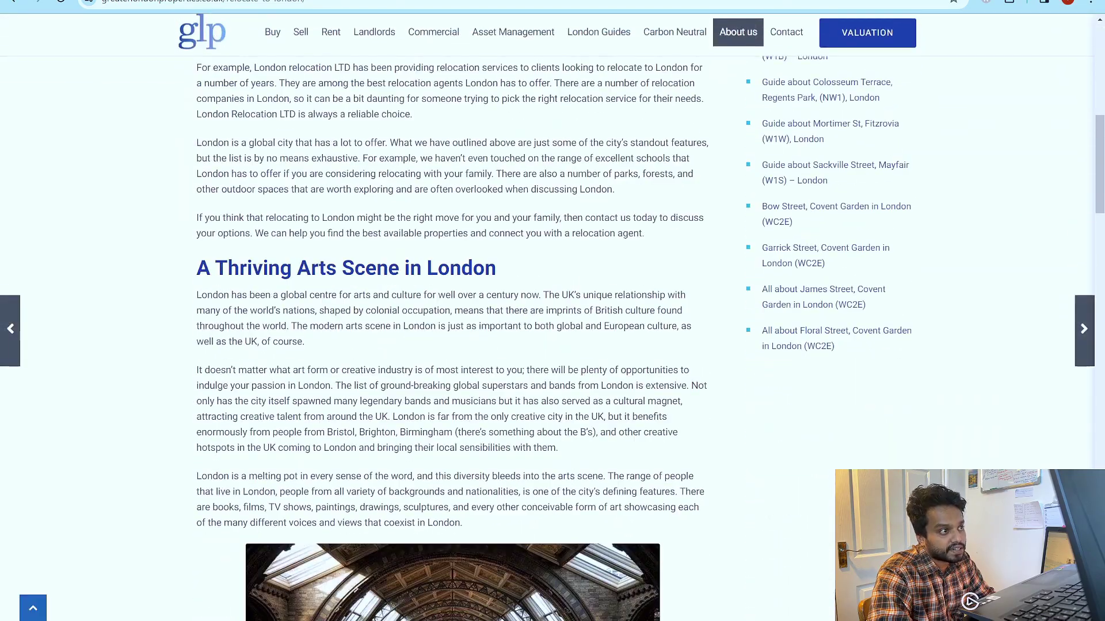
{"action": "scroll", "coordinate": [452, 345], "scroll_direction": "down", "scroll_amount": 13}
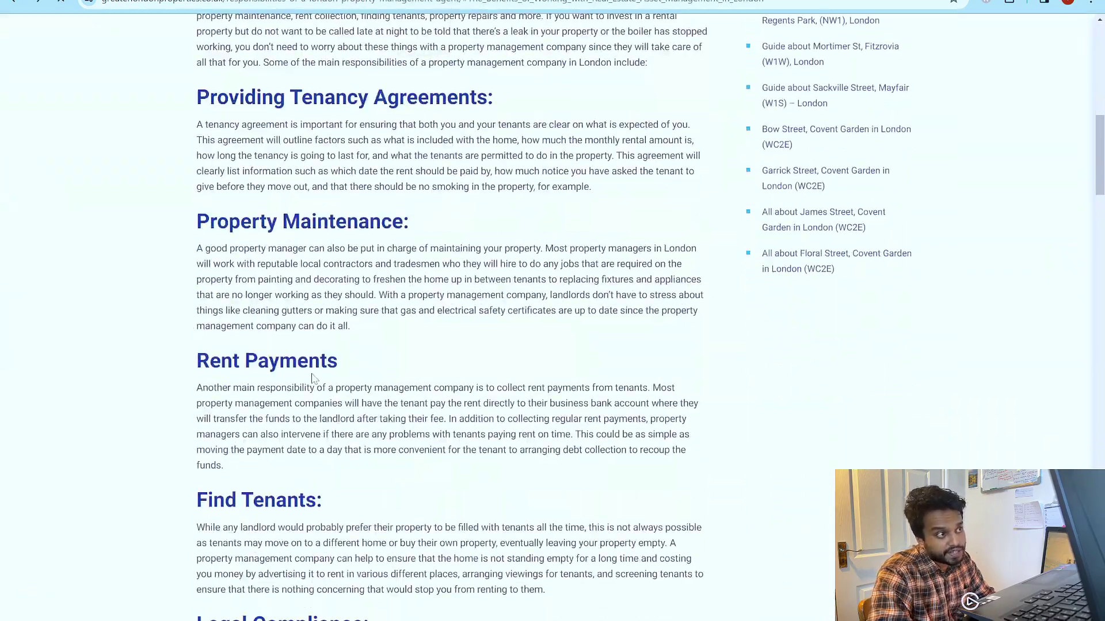
{"action": "scroll", "coordinate": [305, 380], "scroll_direction": "down", "scroll_amount": 3}
{"action": "scroll", "coordinate": [301, 380], "scroll_direction": "down", "scroll_amount": 4}
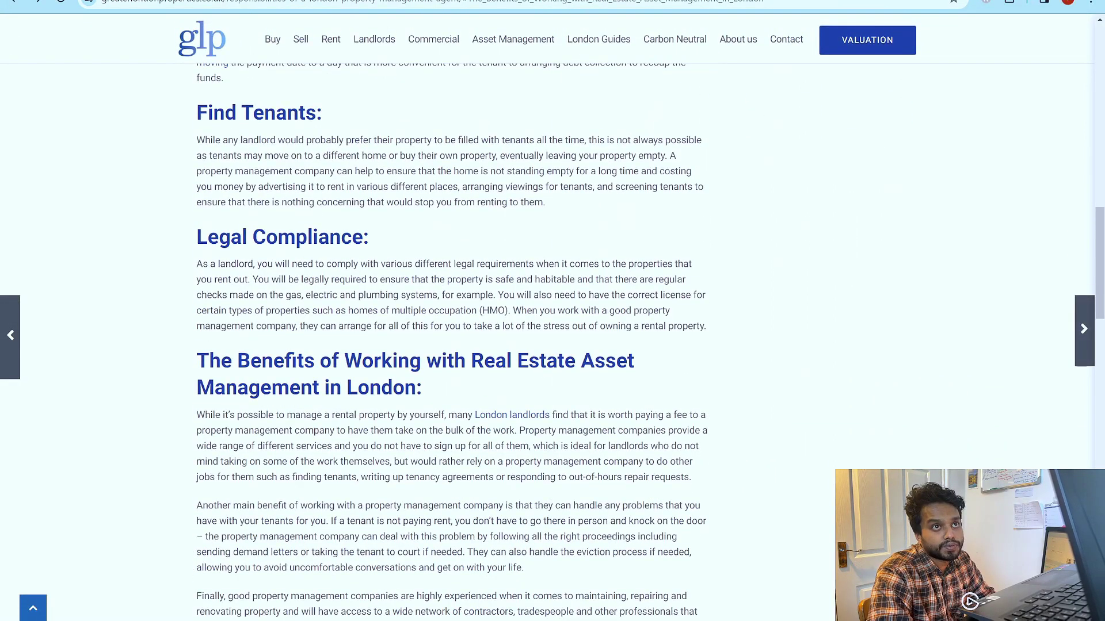
Step: Open bbc.co.uk/news/business-67115201 in a new tab and skim the Renters Reform Bill article
{"action": "key", "text": "ctrl+t"}
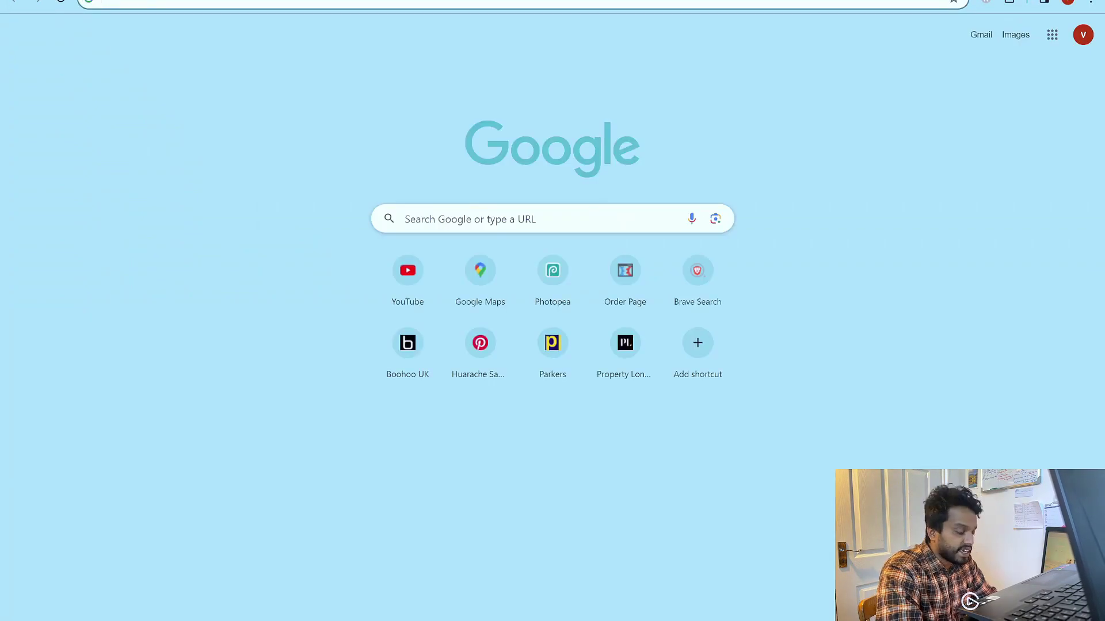
{"action": "type", "text": "bbc.co.uk/news/business-67115201"}
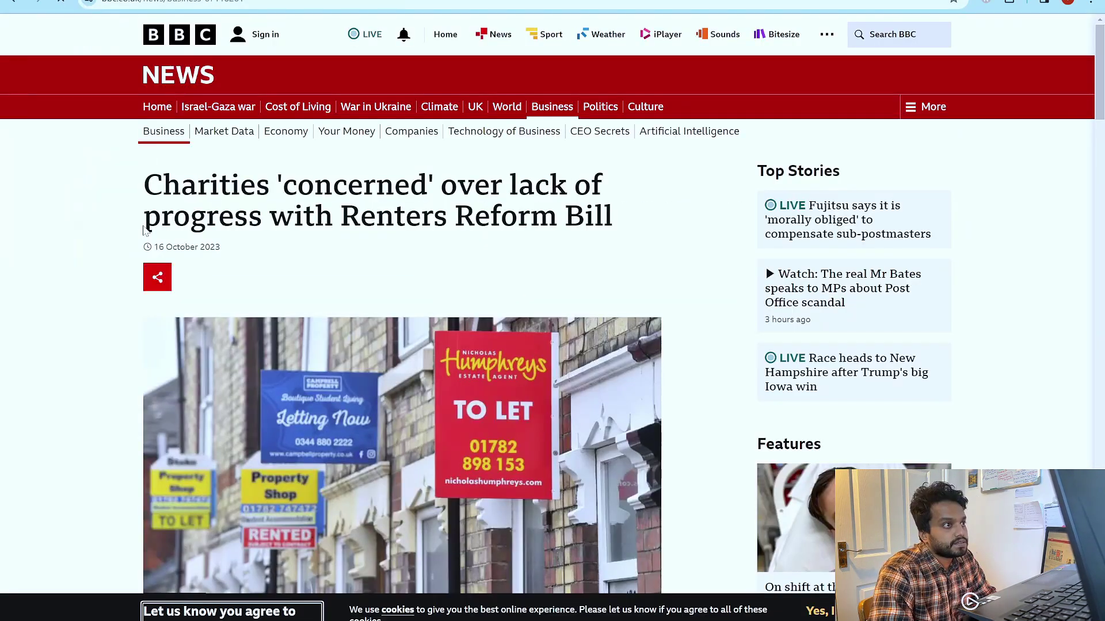
{"action": "scroll", "coordinate": [160, 247], "scroll_direction": "down", "scroll_amount": 6}
{"action": "scroll", "coordinate": [159, 248], "scroll_direction": "down", "scroll_amount": 5}
{"action": "scroll", "coordinate": [159, 248], "scroll_direction": "up", "scroll_amount": 10}
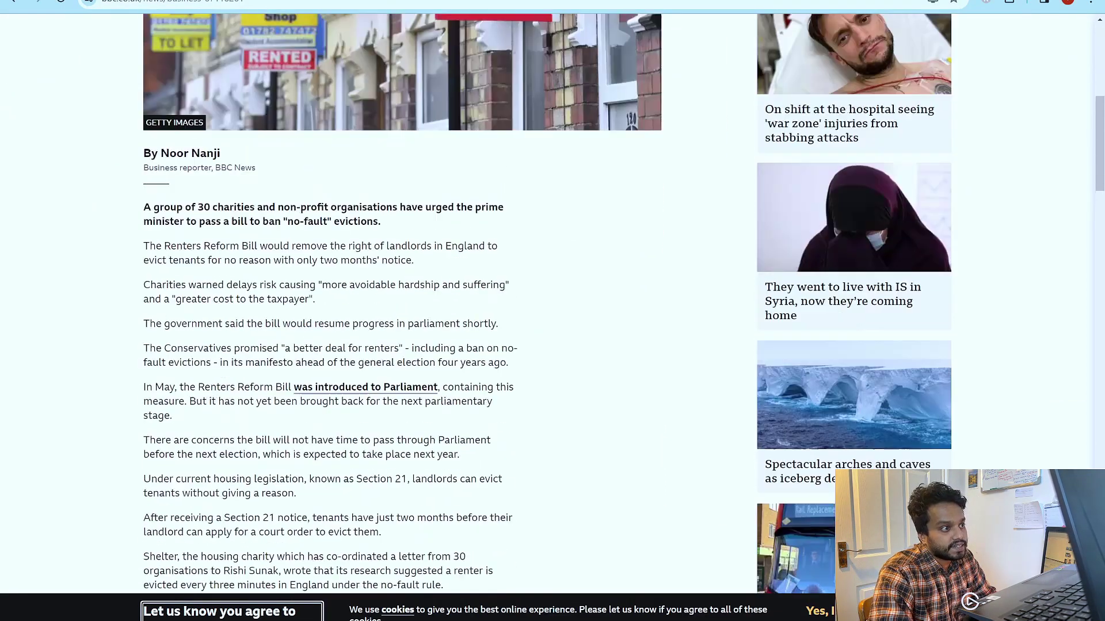
Step: Highlight the BBC article's web address and its headline about the Renters Reform Bill
{"action": "left_click", "coordinate": [276, 4]}
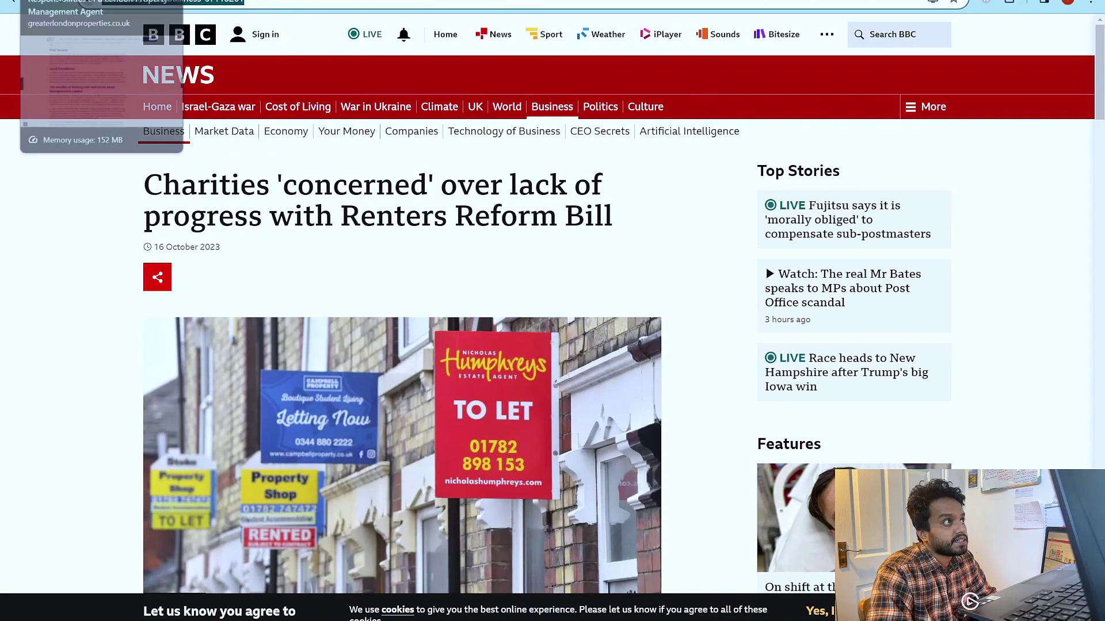
{"action": "left_click", "coordinate": [87, 0]}
{"action": "left_click", "coordinate": [403, 0]}
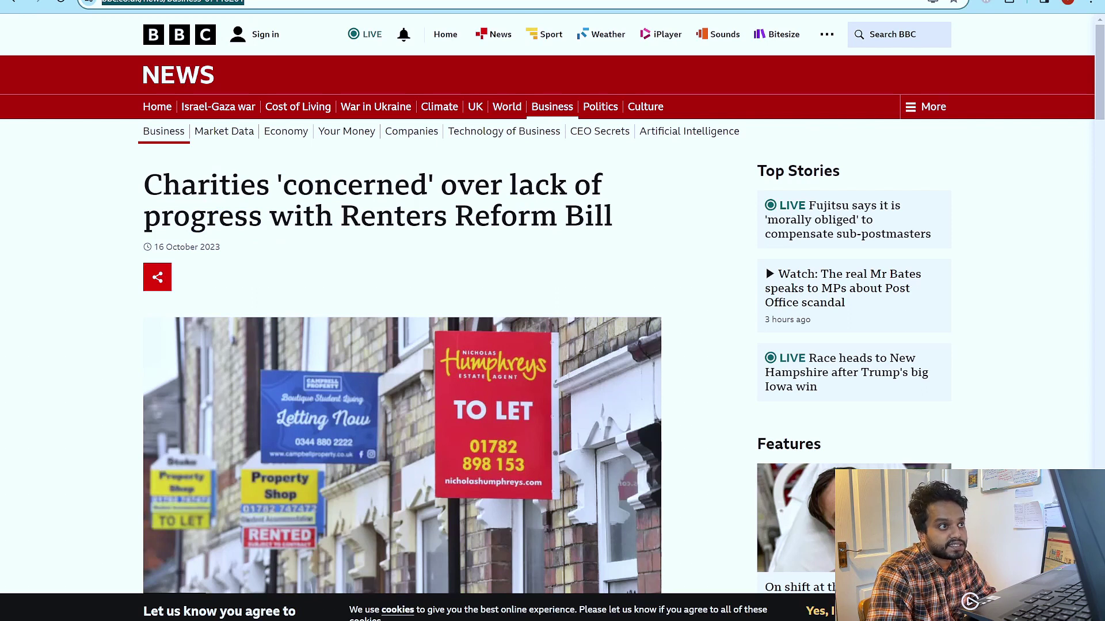
{"action": "left_click_drag", "start_coordinate": [612, 217], "coordinate": [144, 184]}
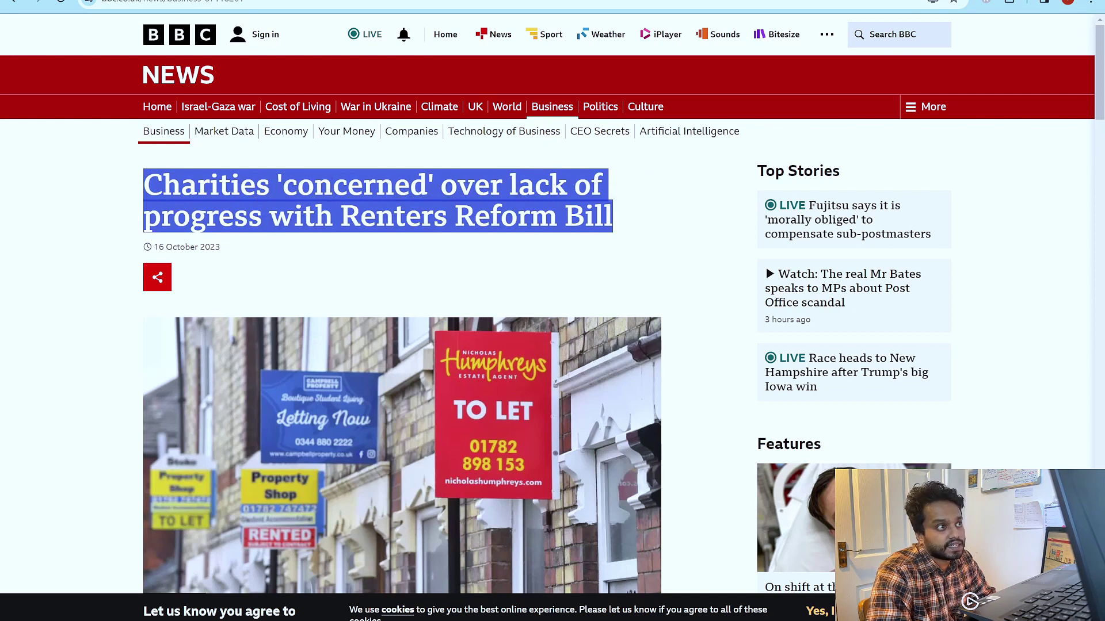
Step: Go back to the property management article and highlight the "money by advertising it to rent" wording under "Find Tenants"
{"action": "key", "text": "ctrl+Tab"}
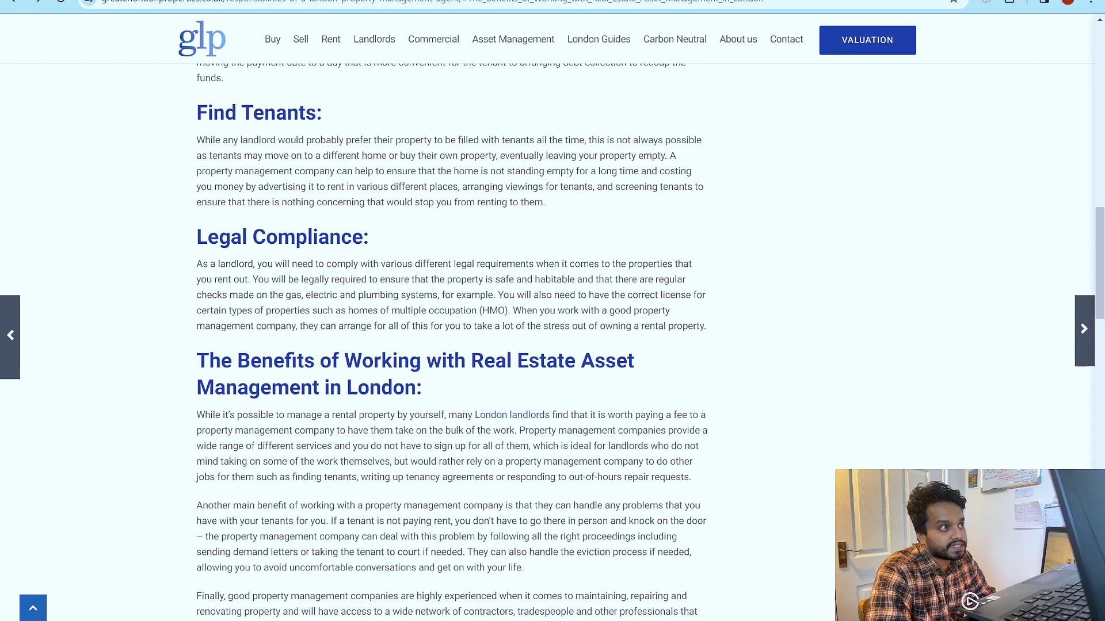
{"action": "left_click_drag", "start_coordinate": [200, 187], "coordinate": [327, 187]}
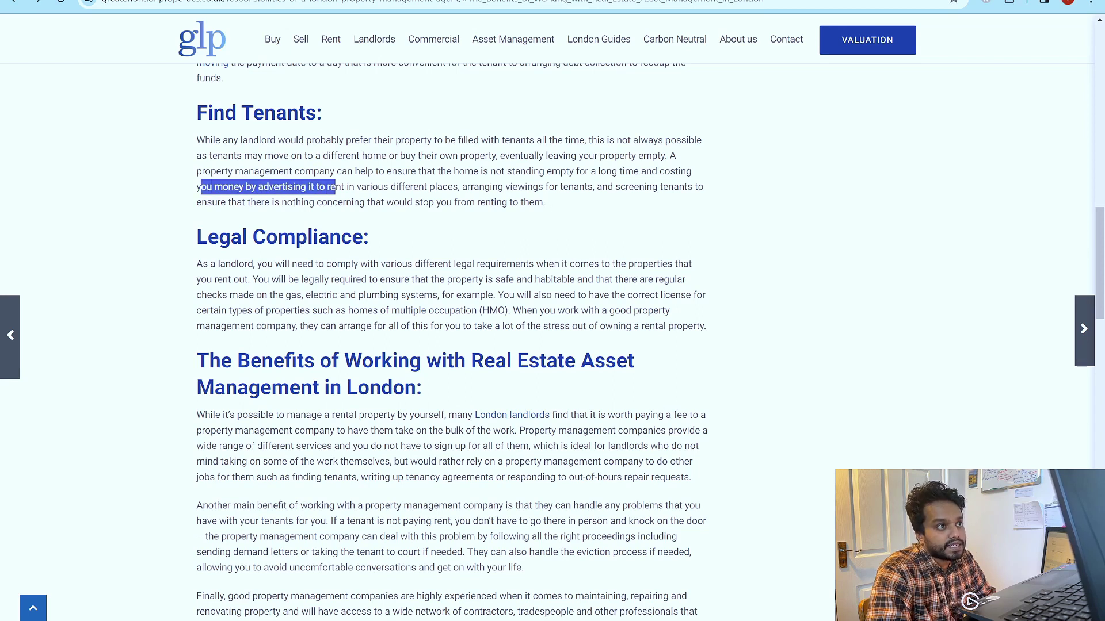
{"action": "key", "text": "ctrl+Tab"}
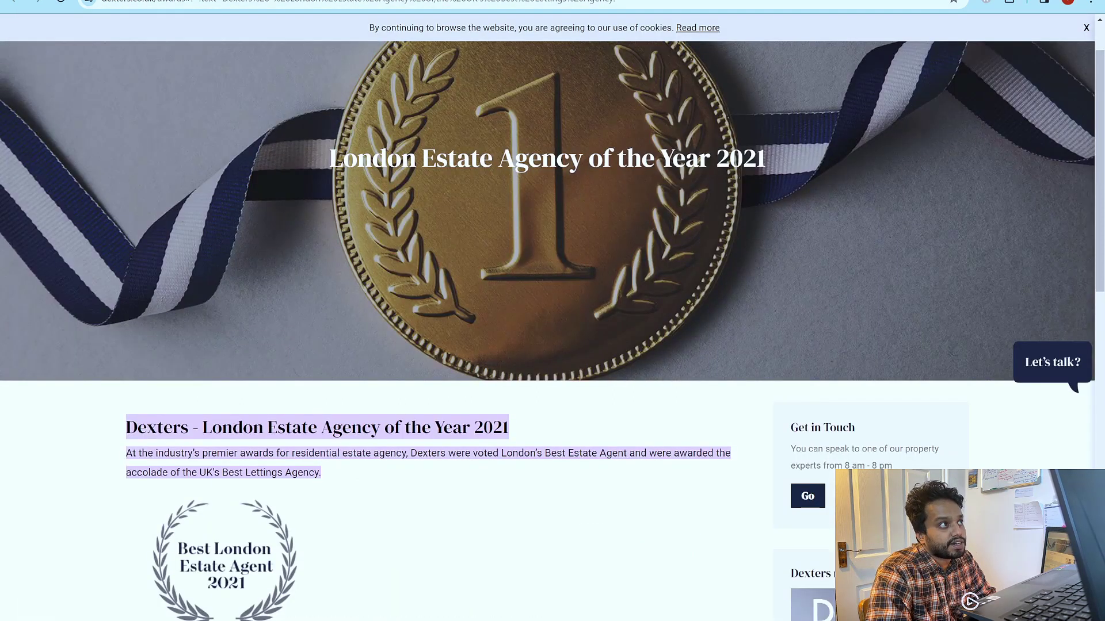
{"action": "key", "text": "ctrl+shift+Tab"}
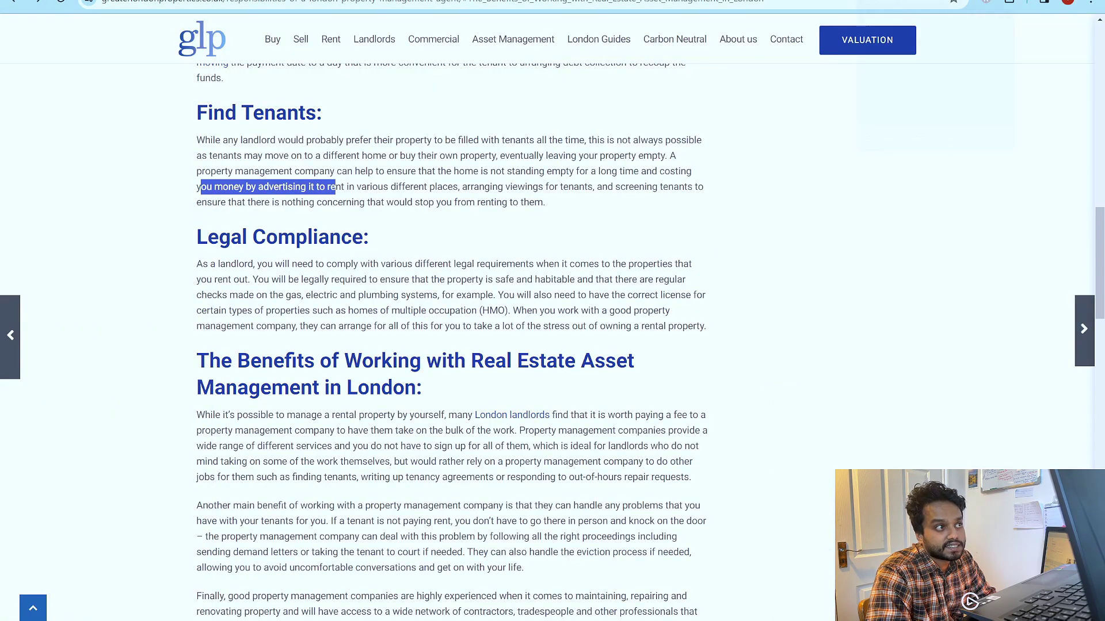
Step: Return to the BBC article and look over its headline, photo and opening paragraphs as an external link example
{"action": "key", "text": "ctrl+Tab"}
{"action": "scroll", "coordinate": [408, 157], "scroll_direction": "down", "scroll_amount": 13}
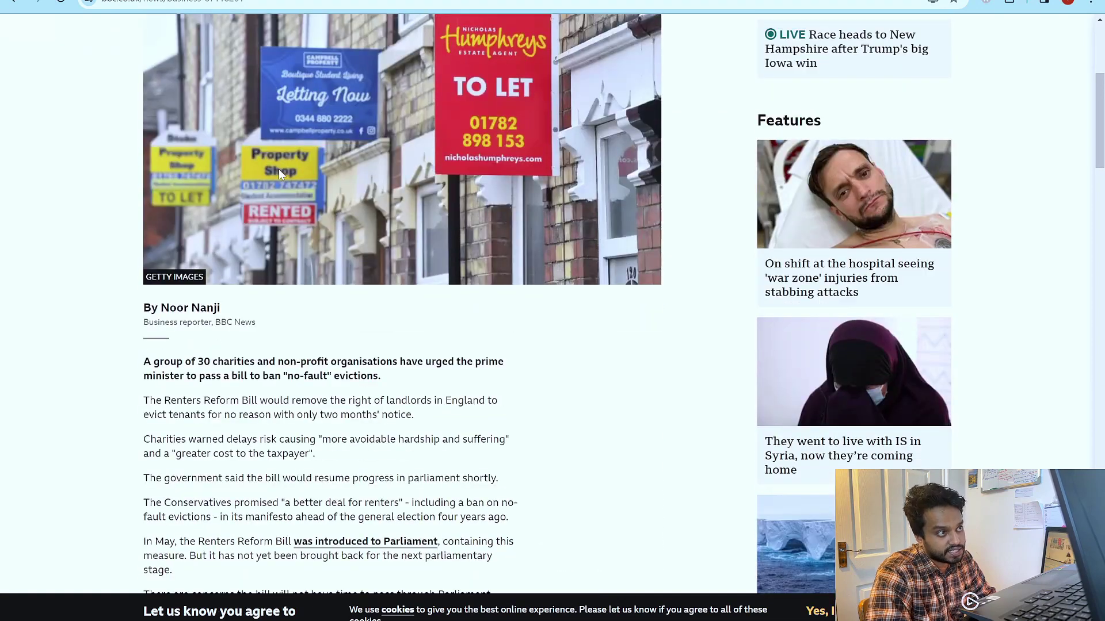
{"action": "scroll", "coordinate": [345, 231], "scroll_direction": "up", "scroll_amount": 4}
{"action": "scroll", "coordinate": [402, 288], "scroll_direction": "up", "scroll_amount": 8}
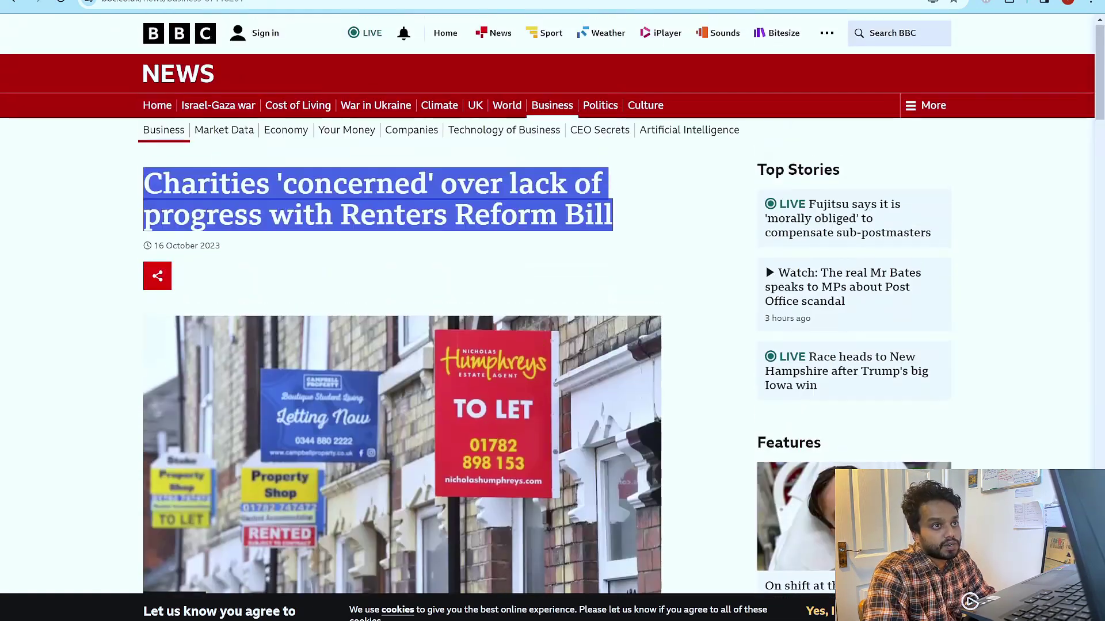
{"action": "scroll", "coordinate": [402, 288], "scroll_direction": "down", "scroll_amount": 2}
{"action": "scroll", "coordinate": [435, 230], "scroll_direction": "down", "scroll_amount": 3}
{"action": "scroll", "coordinate": [435, 230], "scroll_direction": "up", "scroll_amount": 5}
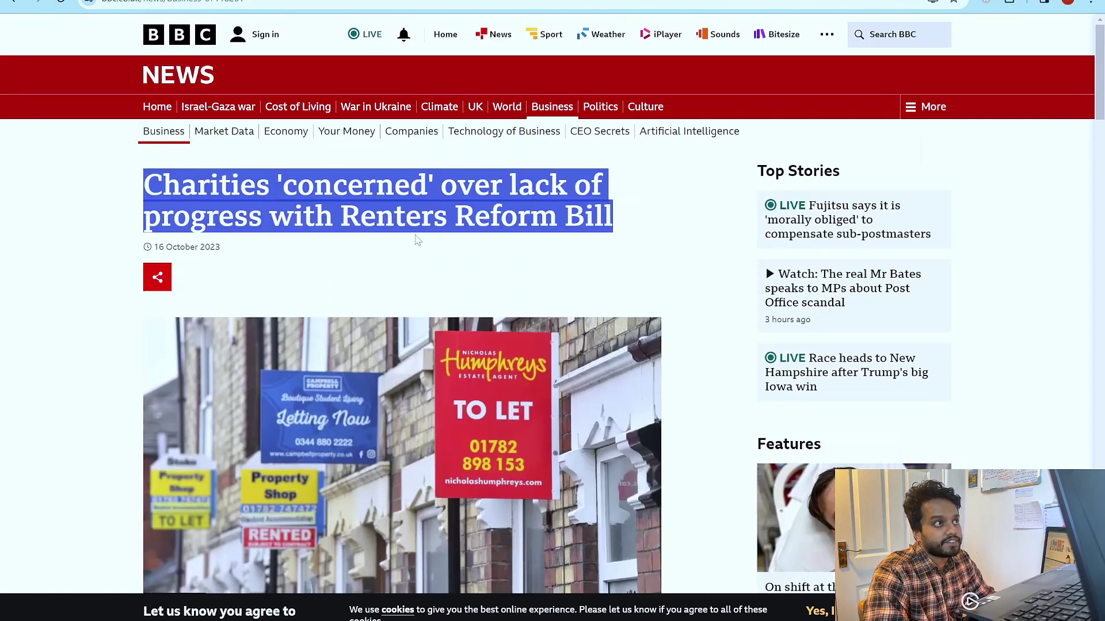
Step: Highlight the "Bullets and Lists" slide title in Google Slides, then switch to the landing page and review its checklist cards and FAQ
{"action": "left_click", "coordinate": [178, 3]}
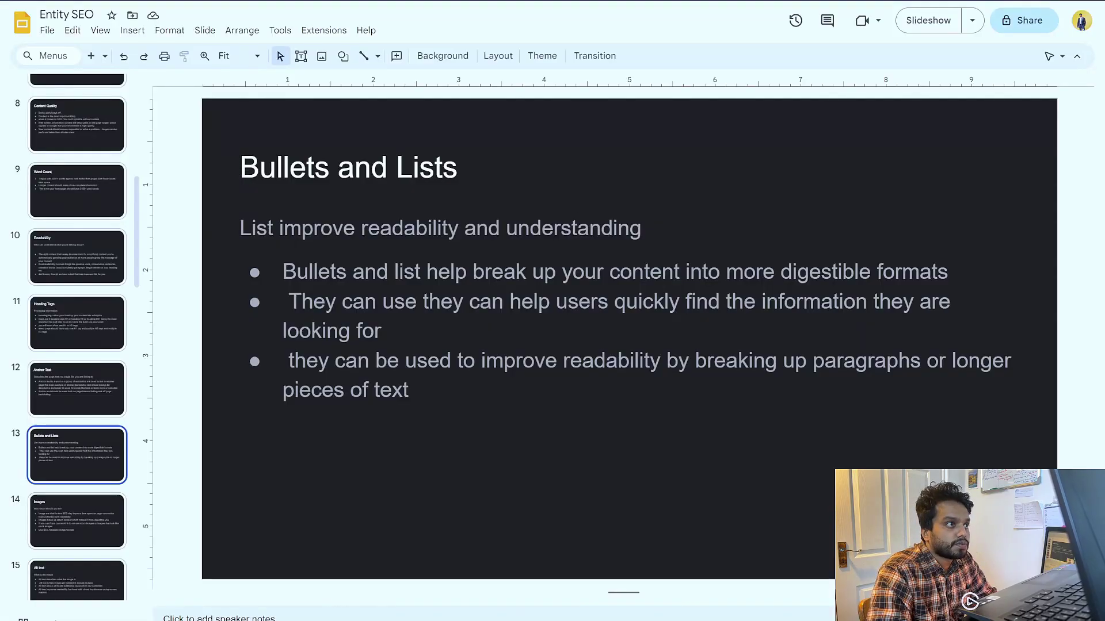
{"action": "left_click_drag", "start_coordinate": [240, 168], "coordinate": [474, 168]}
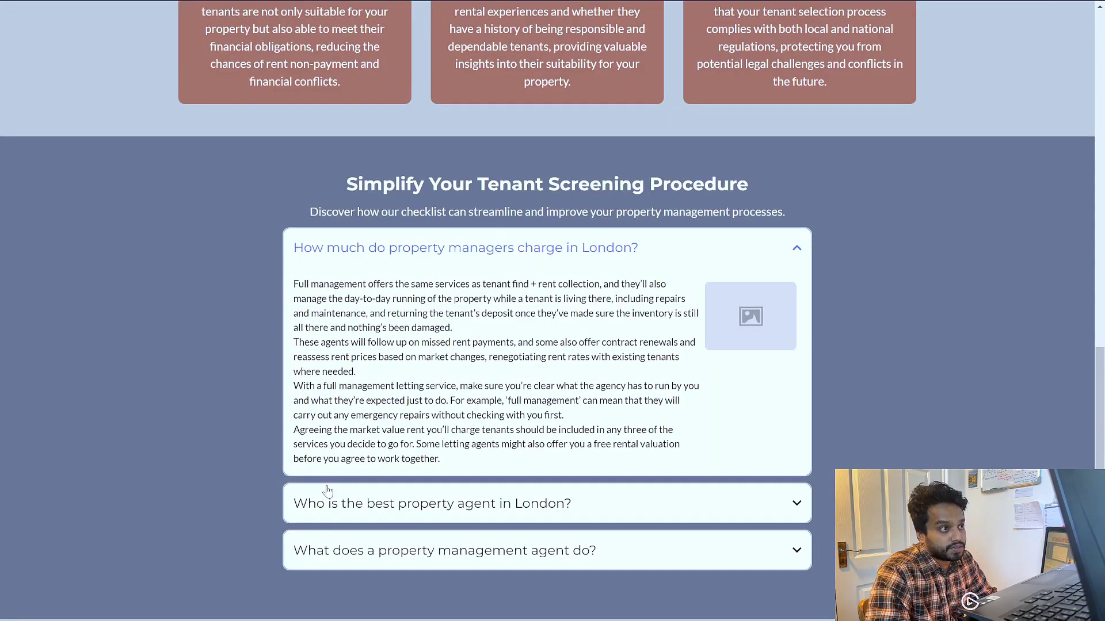
{"action": "scroll", "coordinate": [552, 310], "scroll_direction": "up", "scroll_amount": 10}
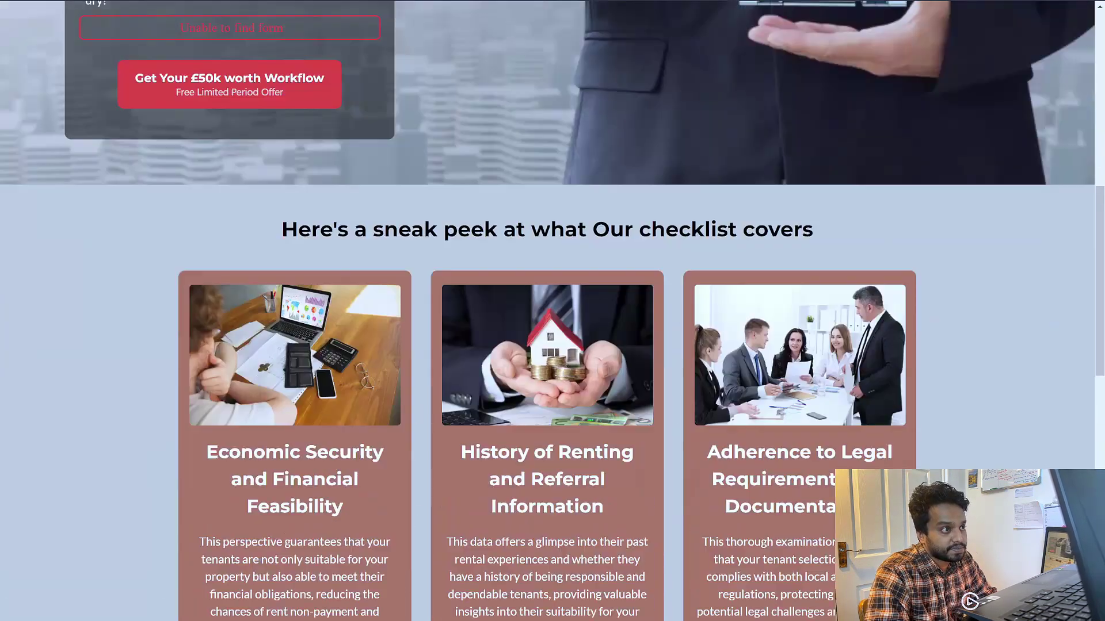
{"action": "scroll", "coordinate": [765, 238], "scroll_direction": "down", "scroll_amount": 10}
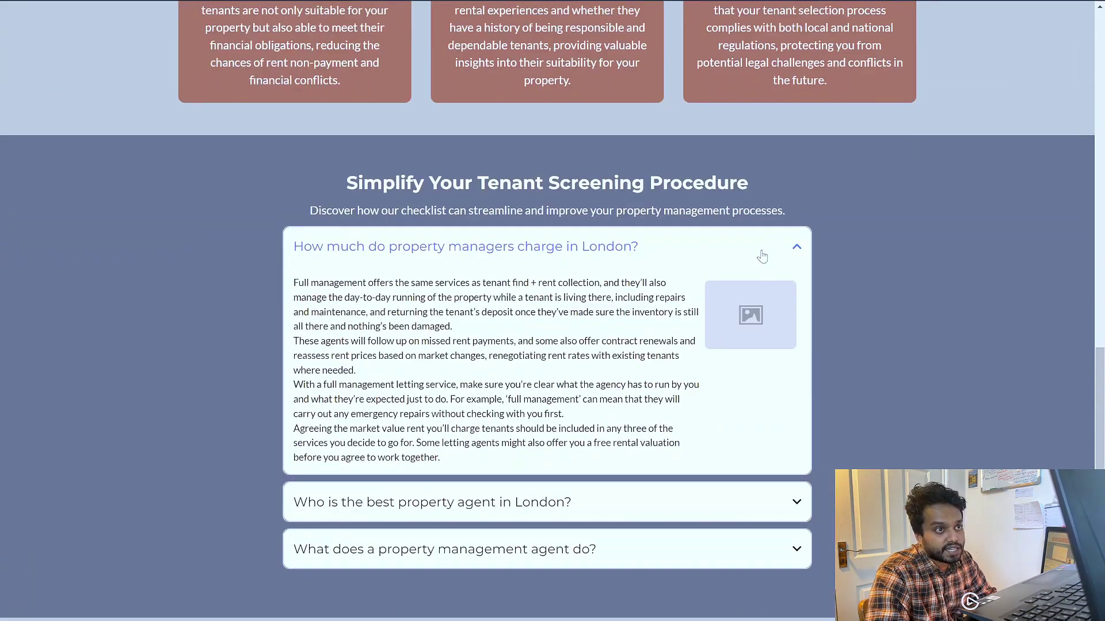
Step: Highlight the answer under "How much do property managers charge in London?" and the list items under "Significance of a Checklist"
{"action": "left_click", "coordinate": [795, 249]}
{"action": "left_click", "coordinate": [615, 256]}
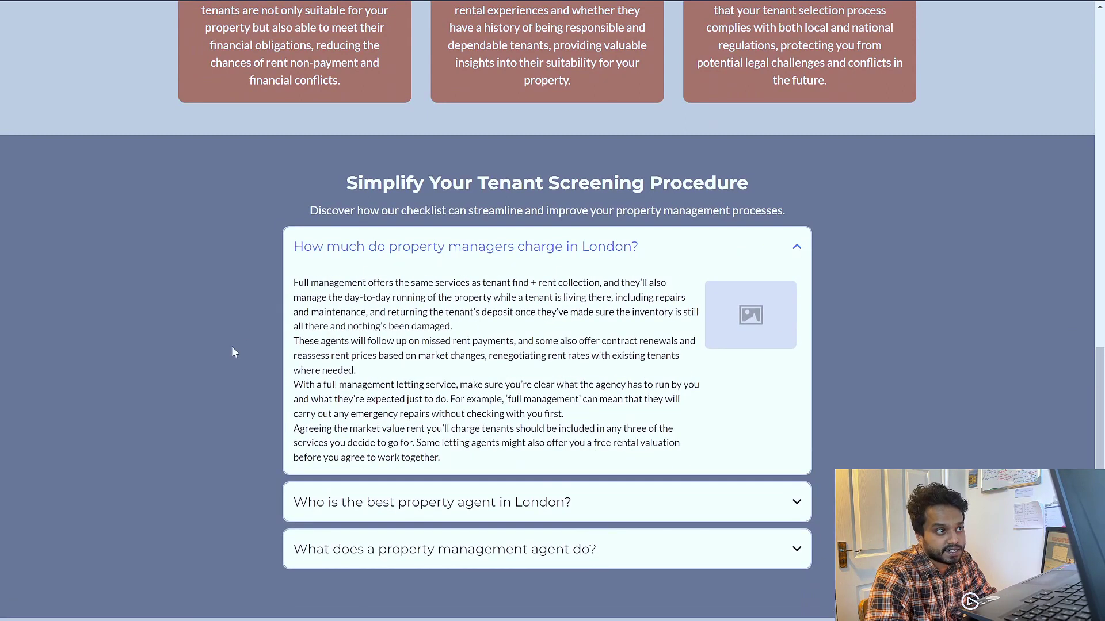
{"action": "left_click_drag", "start_coordinate": [293, 283], "coordinate": [572, 461]}
{"action": "scroll", "coordinate": [555, 449], "scroll_direction": "down", "scroll_amount": 1}
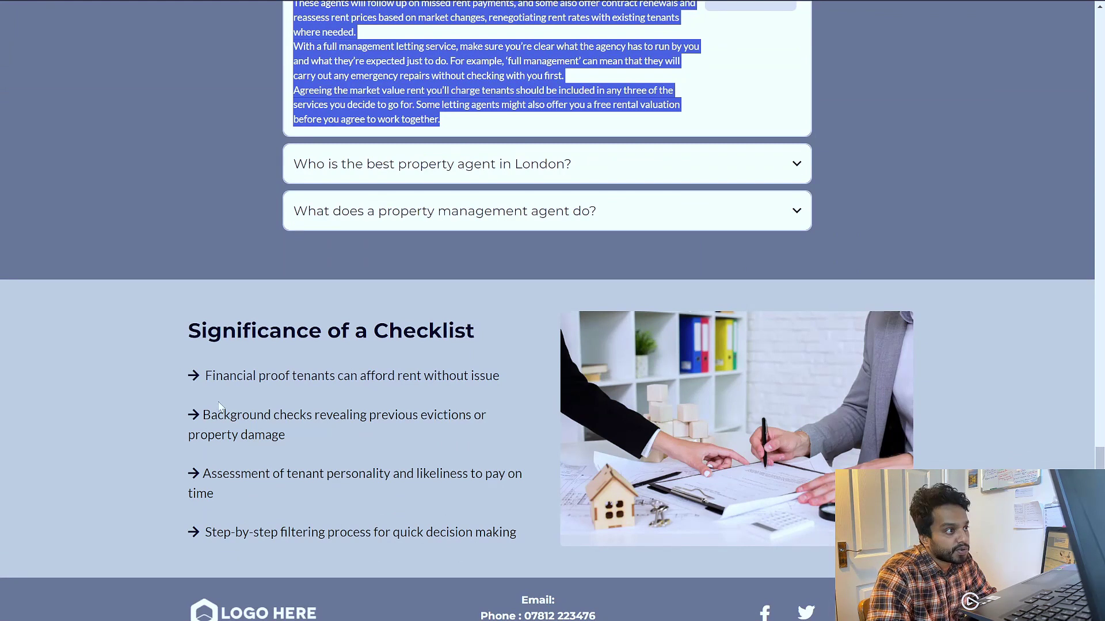
{"action": "left_click_drag", "start_coordinate": [203, 375], "coordinate": [492, 532]}
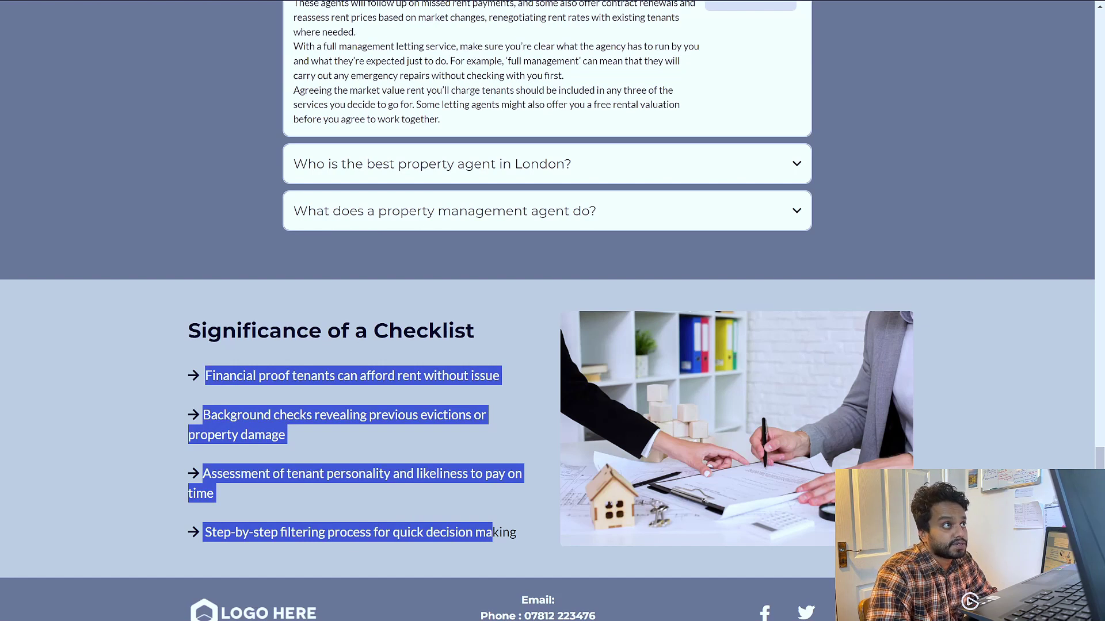
Step: Switch back to the London property management article and examine how its sections are broken up for readability
{"action": "key", "text": "alt+Tab"}
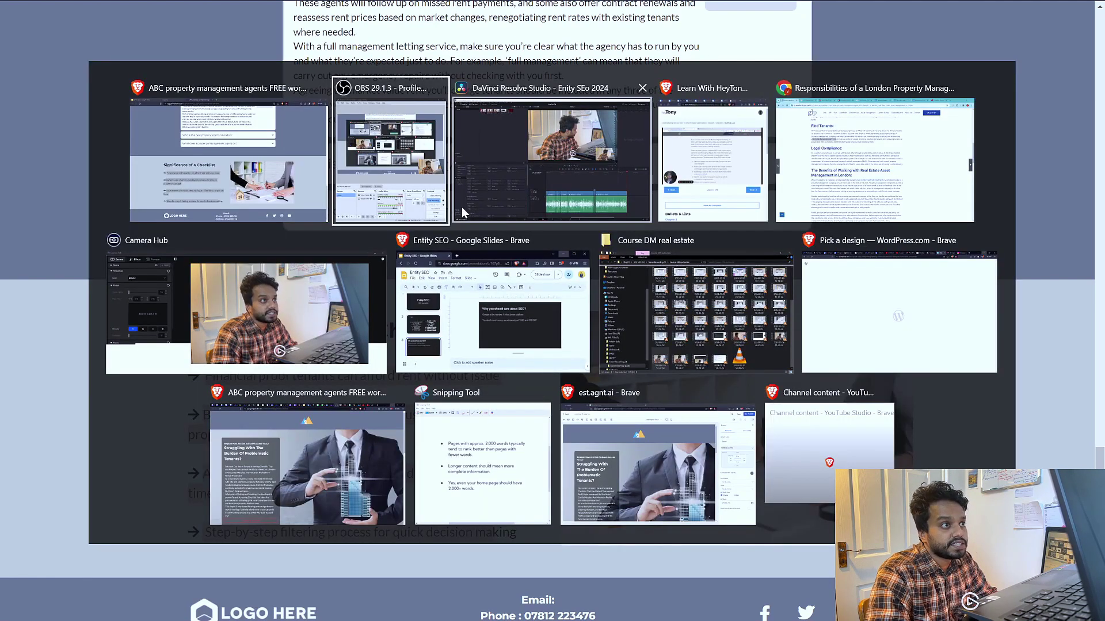
{"action": "left_click", "coordinate": [875, 167]}
{"action": "scroll", "coordinate": [552, 310], "scroll_direction": "down", "scroll_amount": 5}
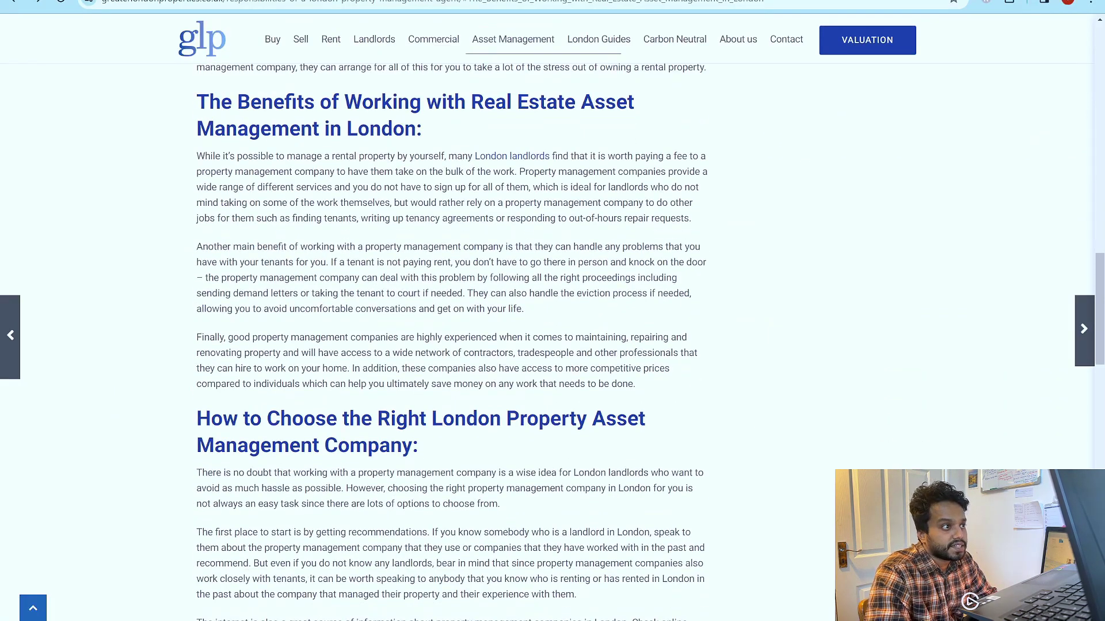
{"action": "scroll", "coordinate": [553, 339], "scroll_direction": "up", "scroll_amount": 15}
{"action": "scroll", "coordinate": [552, 340], "scroll_direction": "down", "scroll_amount": 10}
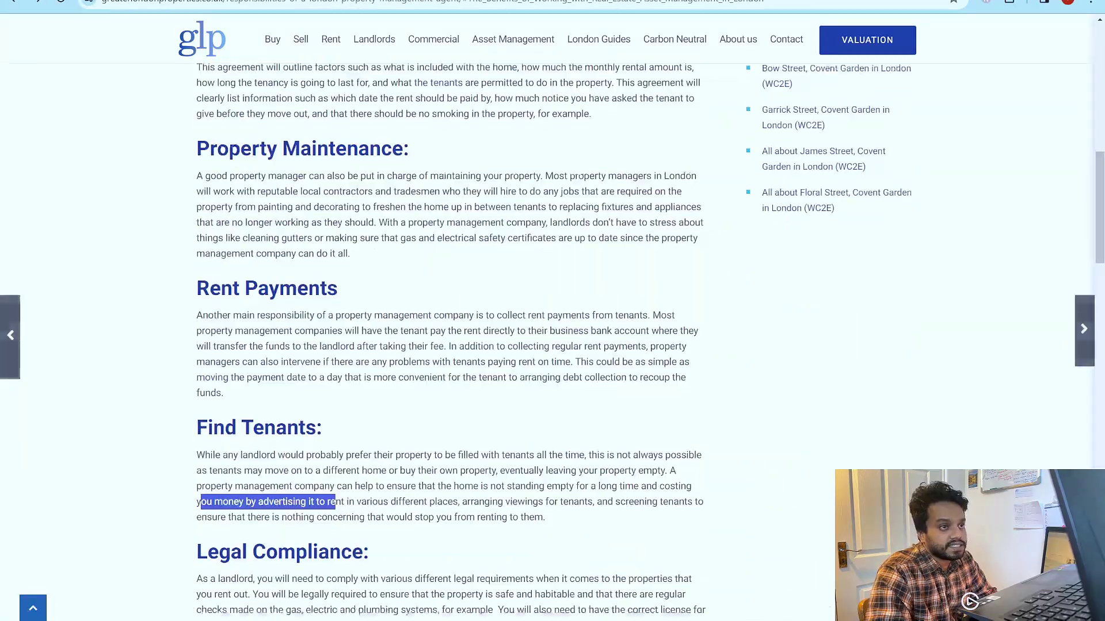
Step: Highlight the London property management article's table of contents and follow its entry "The Benefits of Working with Real Estate Asset Management in London"
{"action": "scroll", "coordinate": [422, 250], "scroll_direction": "down", "scroll_amount": 20}
{"action": "scroll", "coordinate": [422, 250], "scroll_direction": "up", "scroll_amount": 16}
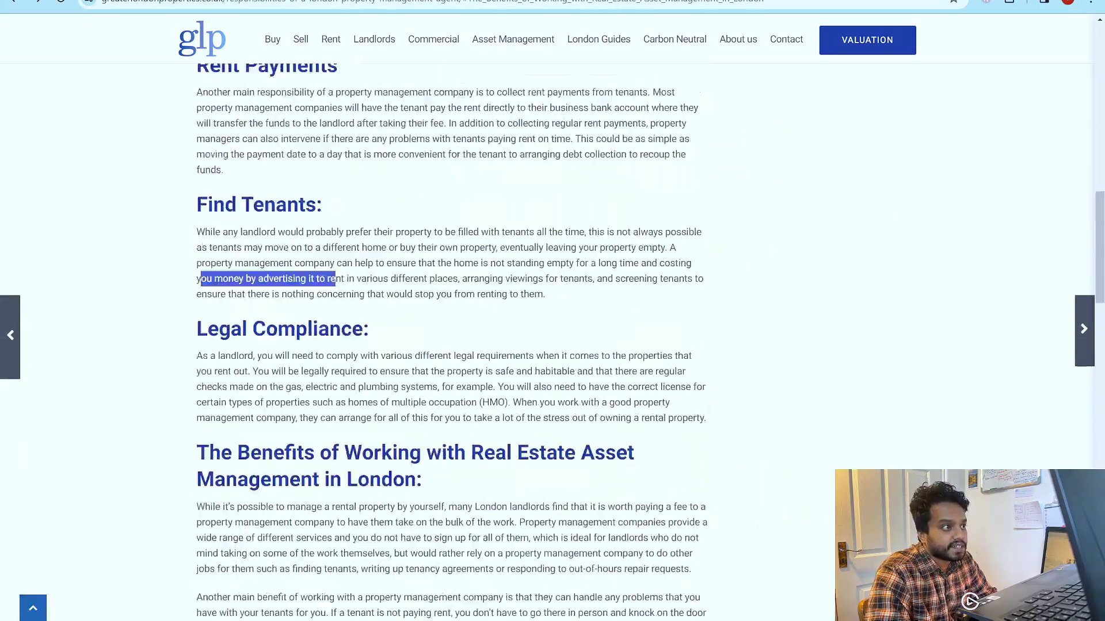
{"action": "scroll", "coordinate": [420, 243], "scroll_direction": "up", "scroll_amount": 20}
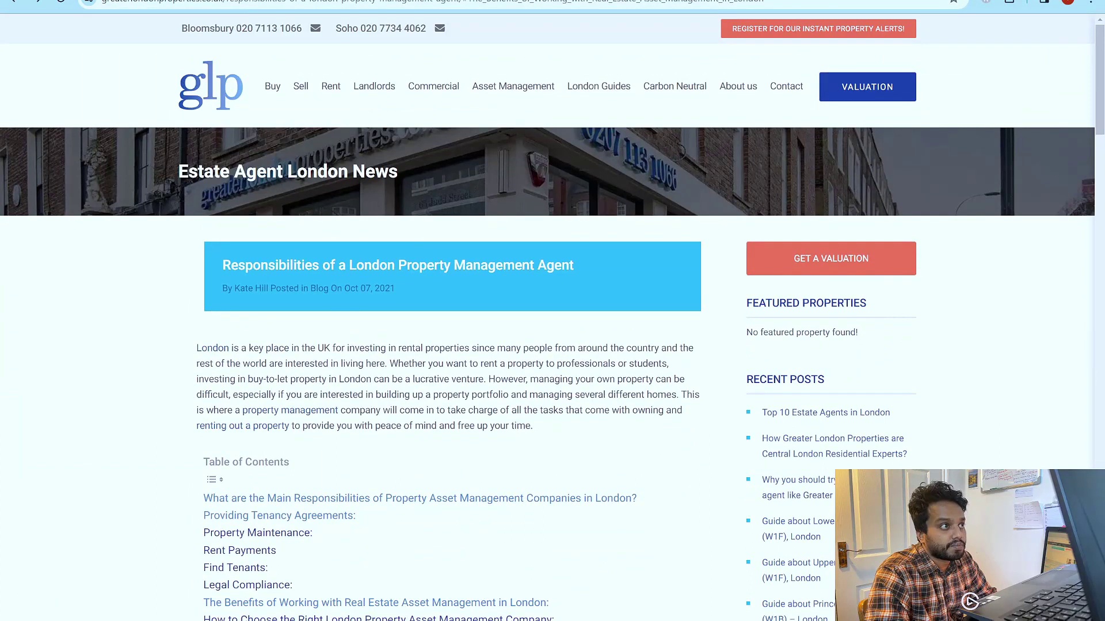
{"action": "scroll", "coordinate": [328, 178], "scroll_direction": "down", "scroll_amount": 5}
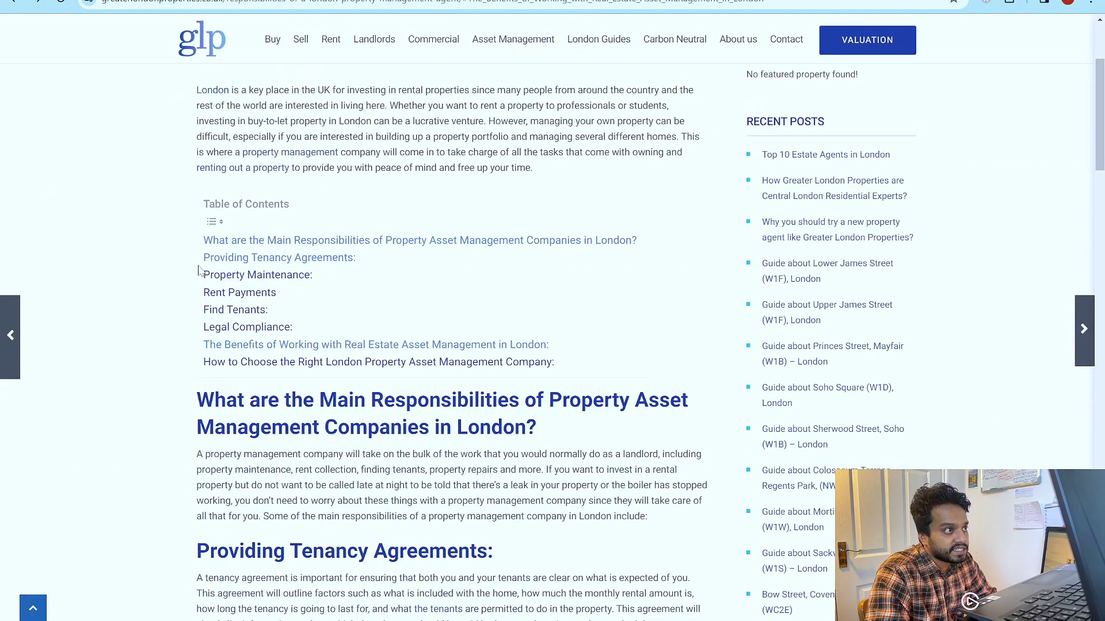
{"action": "left_click_drag", "start_coordinate": [194, 245], "coordinate": [295, 403]}
{"action": "left_click", "coordinate": [376, 344]}
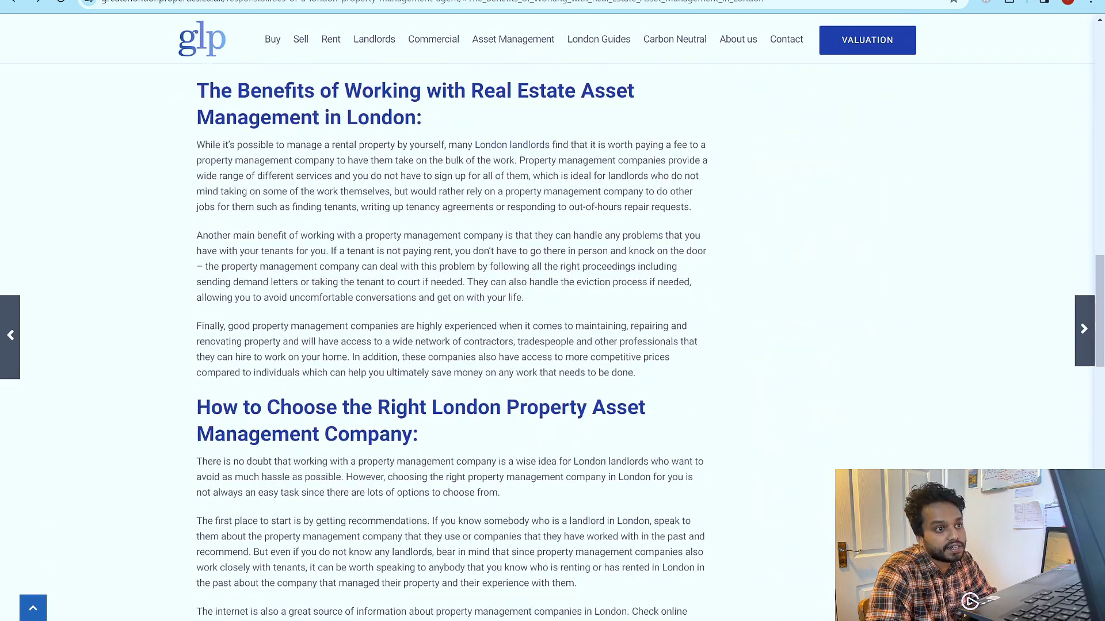
Step: Look over the article's sections, clear the highlight on the table of contents and follow its "Legal Compliance" entry
{"action": "scroll", "coordinate": [452, 340], "scroll_direction": "down", "scroll_amount": 8}
{"action": "scroll", "coordinate": [451, 339], "scroll_direction": "up", "scroll_amount": 20}
{"action": "scroll", "coordinate": [109, 173], "scroll_direction": "up", "scroll_amount": 15}
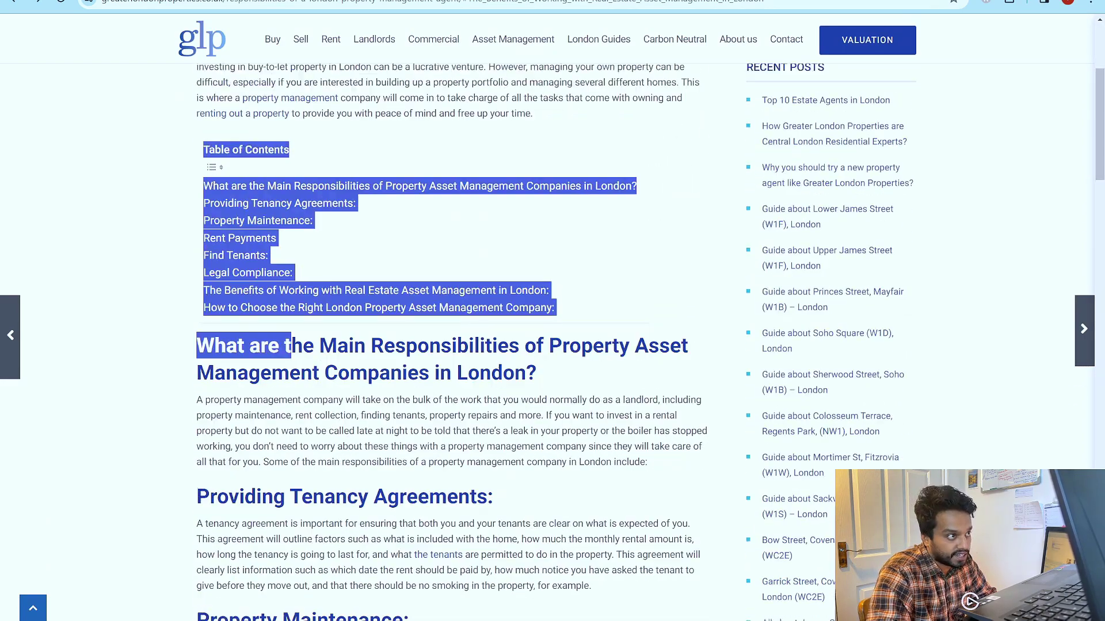
{"action": "scroll", "coordinate": [108, 173], "scroll_direction": "down", "scroll_amount": 10}
{"action": "scroll", "coordinate": [96, 209], "scroll_direction": "up", "scroll_amount": 10}
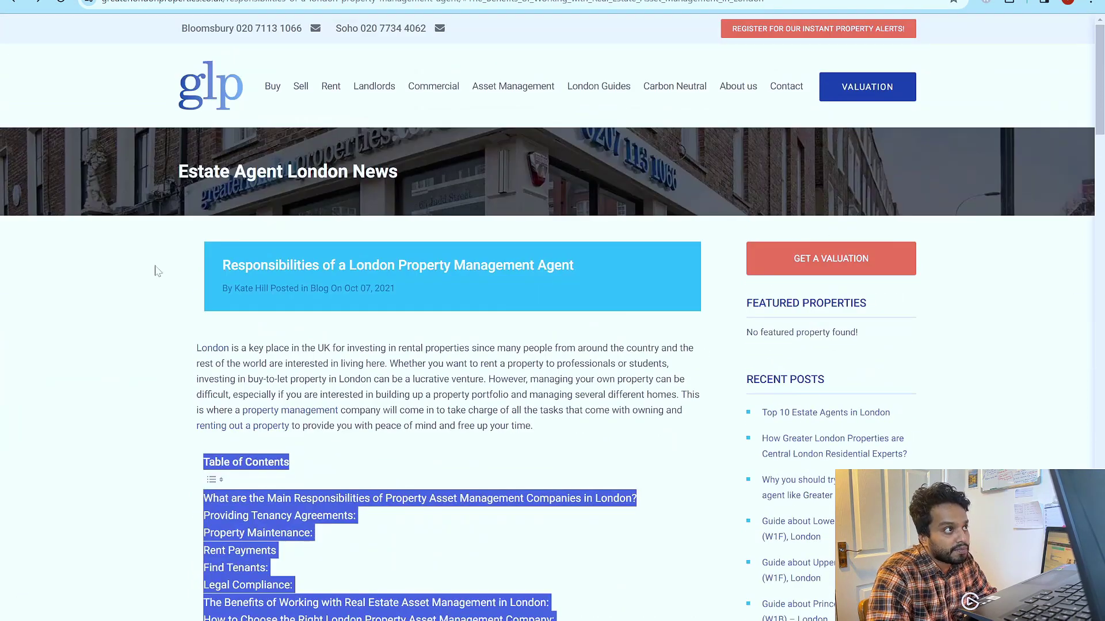
{"action": "scroll", "coordinate": [152, 271], "scroll_direction": "down", "scroll_amount": 5}
{"action": "left_click", "coordinate": [130, 216]}
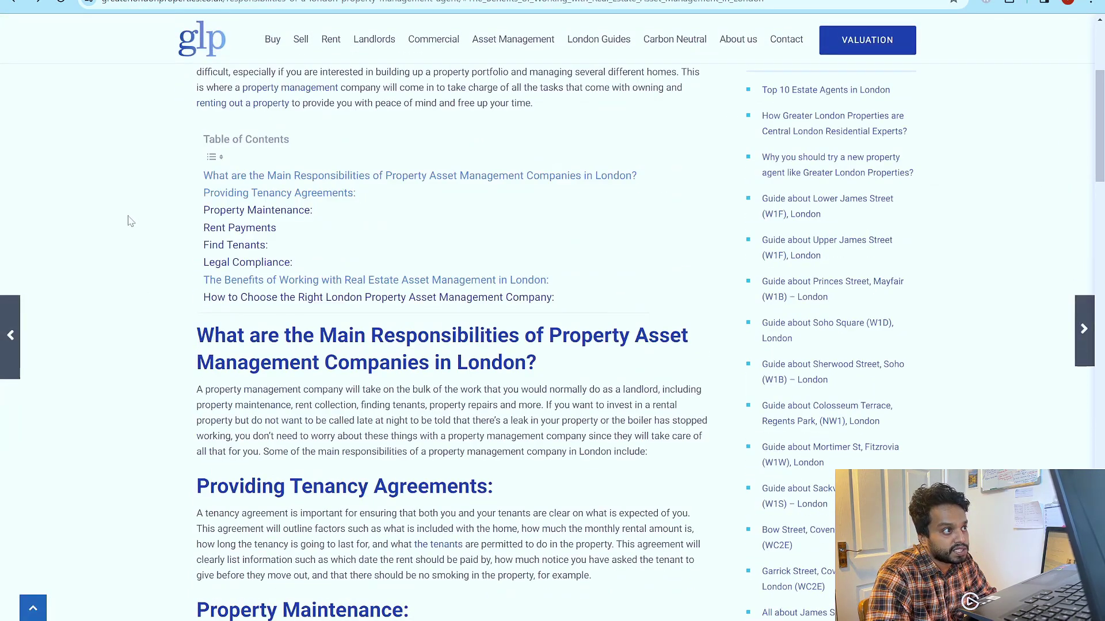
{"action": "left_click", "coordinate": [222, 263]}
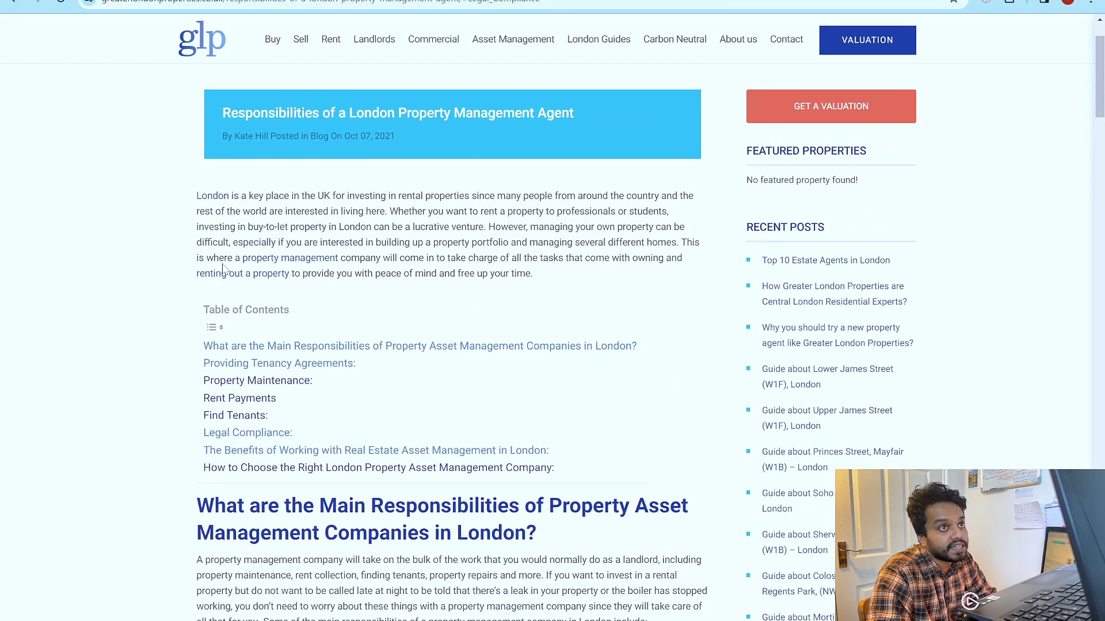
Step: Jump to the Legal Compliance section from the article's table of contents and highlight the second paragraph on the benefits of property management
{"action": "scroll", "coordinate": [232, 440], "scroll_direction": "down", "scroll_amount": 1}
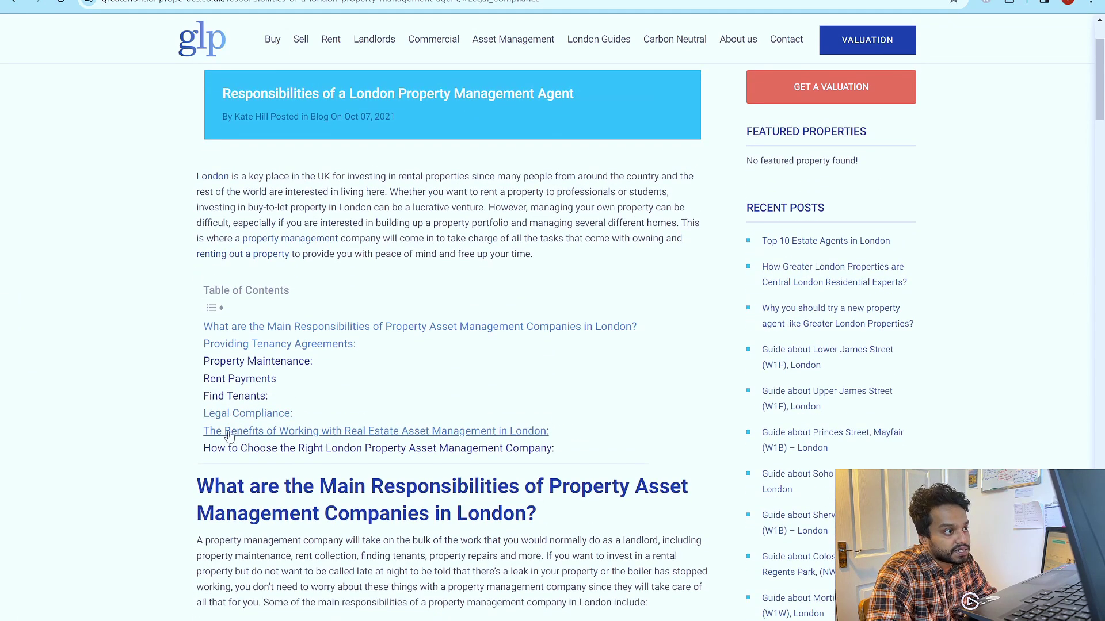
{"action": "scroll", "coordinate": [232, 438], "scroll_direction": "up", "scroll_amount": 1}
{"action": "scroll", "coordinate": [232, 430], "scroll_direction": "down", "scroll_amount": 1}
{"action": "scroll", "coordinate": [234, 417], "scroll_direction": "up", "scroll_amount": 1}
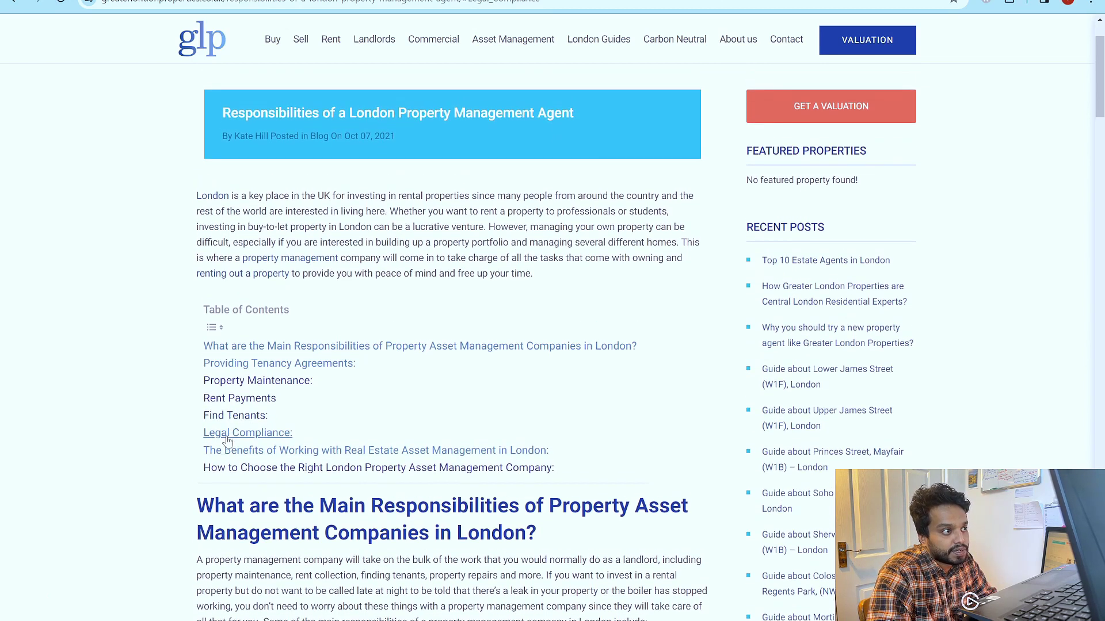
{"action": "scroll", "coordinate": [228, 437], "scroll_direction": "down", "scroll_amount": 1}
{"action": "scroll", "coordinate": [236, 433], "scroll_direction": "up", "scroll_amount": 1}
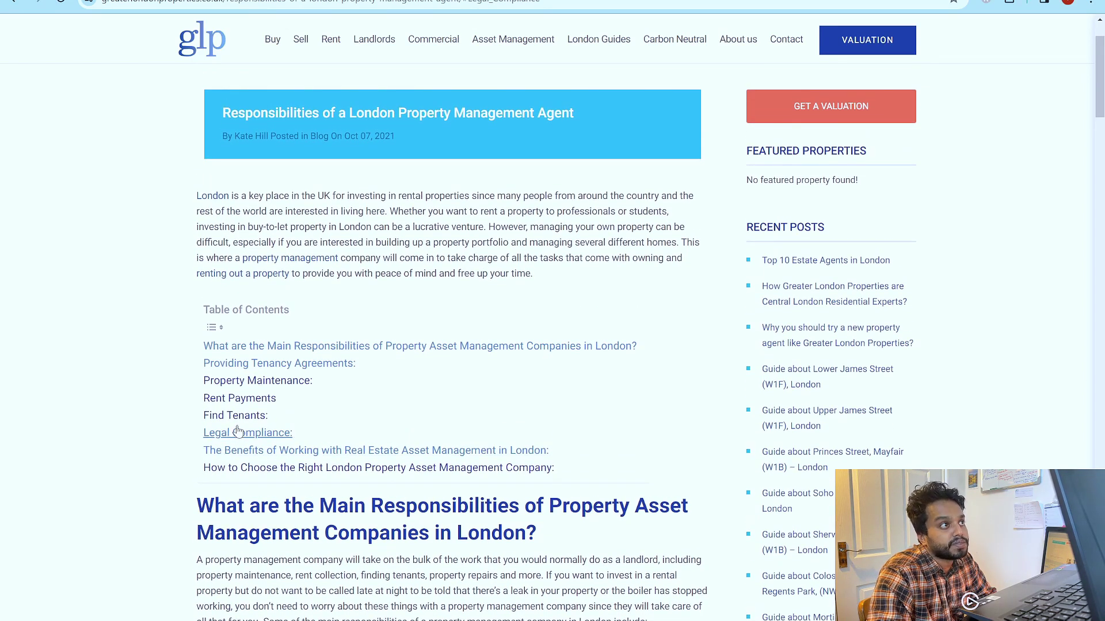
{"action": "scroll", "coordinate": [237, 432], "scroll_direction": "down", "scroll_amount": 1}
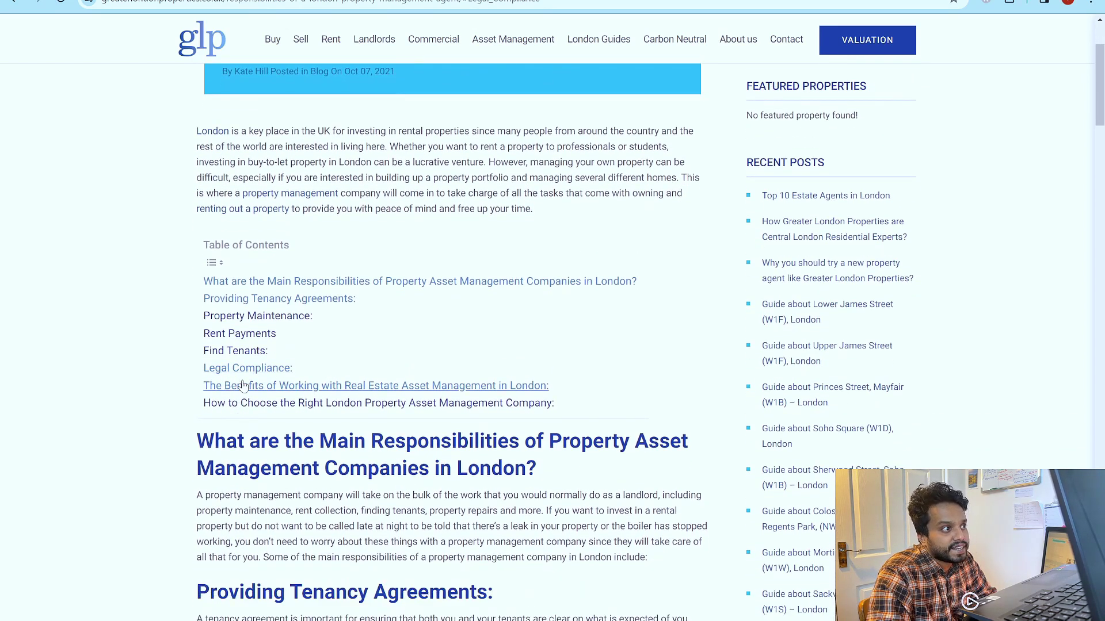
{"action": "left_click", "coordinate": [249, 367]}
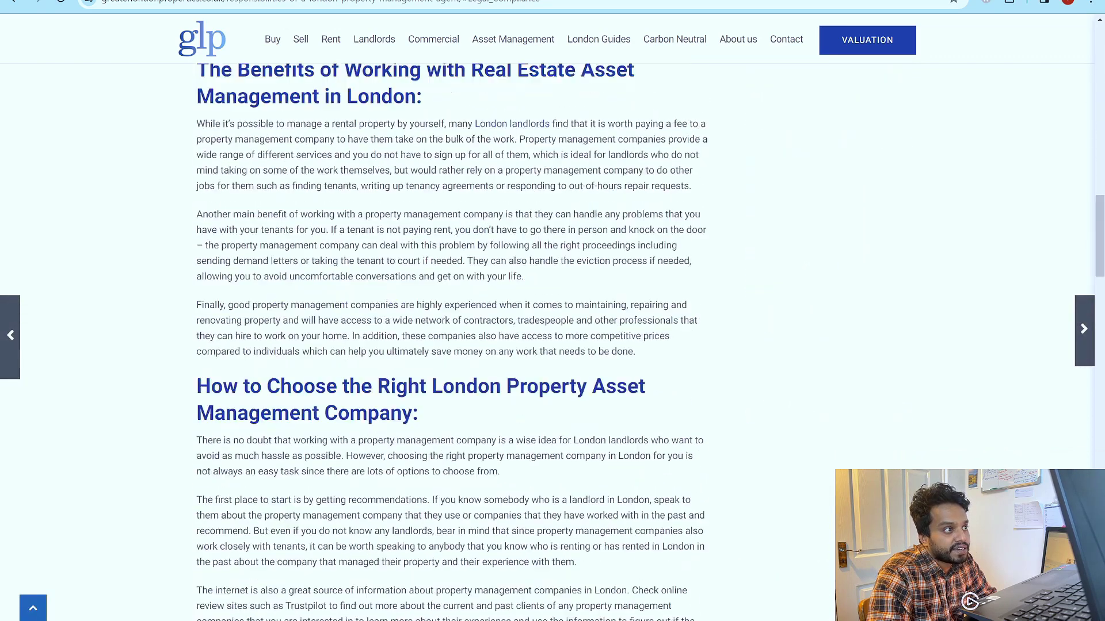
{"action": "left_click_drag", "start_coordinate": [196, 220], "coordinate": [514, 305]}
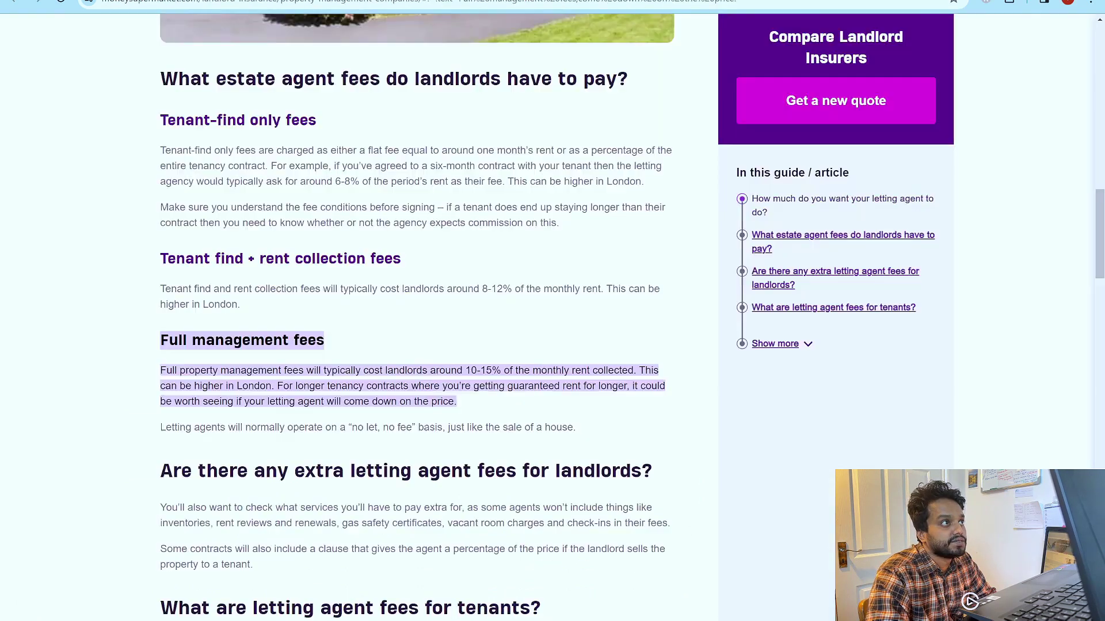
Step: Highlight the contents list of the MoneySuperMarket letting agent guide and expand it to show all entries
{"action": "scroll", "coordinate": [395, 368], "scroll_direction": "up", "scroll_amount": 20}
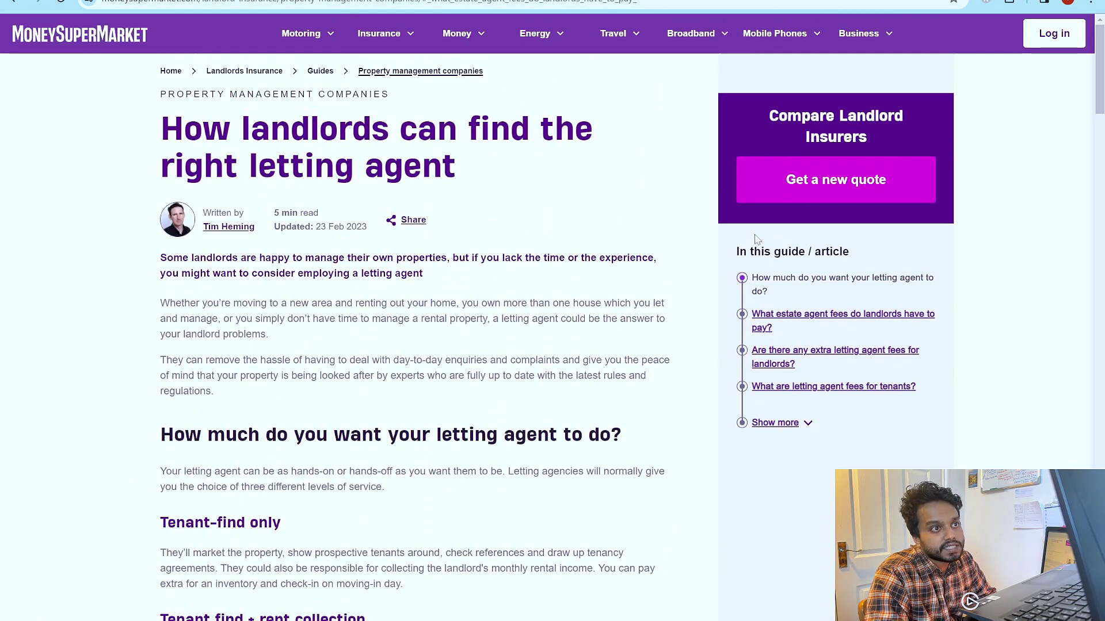
{"action": "left_click_drag", "start_coordinate": [729, 285], "coordinate": [889, 432]}
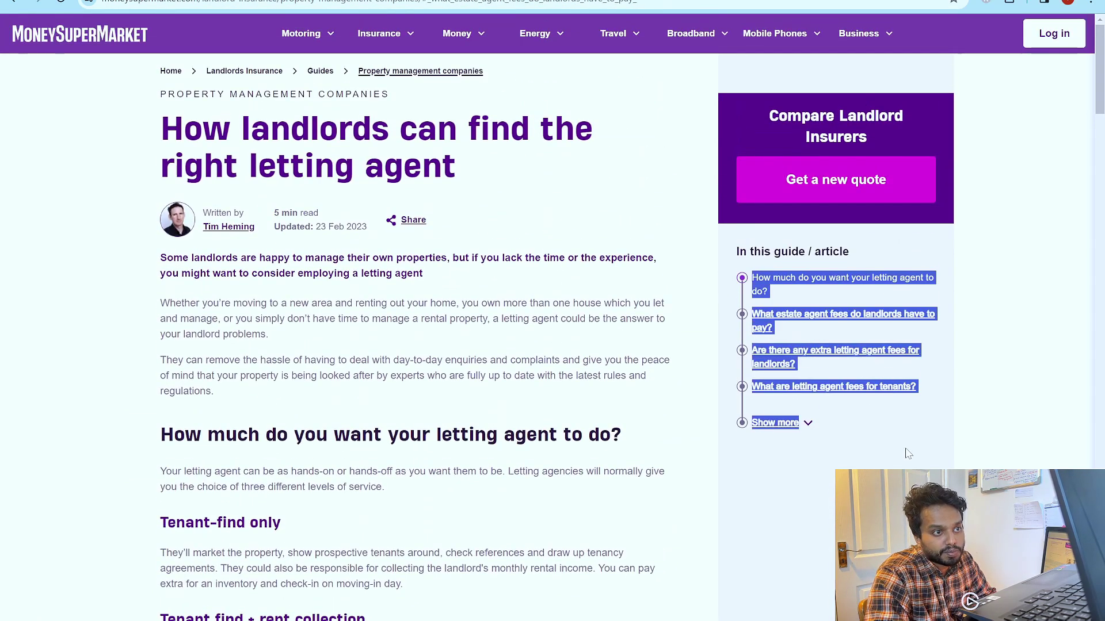
{"action": "left_click", "coordinate": [809, 432]}
Step: Jump to "How are they going to advertise your property?" in the guide and highlight the text through the "Read estate agency reviews" section
{"action": "scroll", "coordinate": [791, 299], "scroll_direction": "down", "scroll_amount": 9}
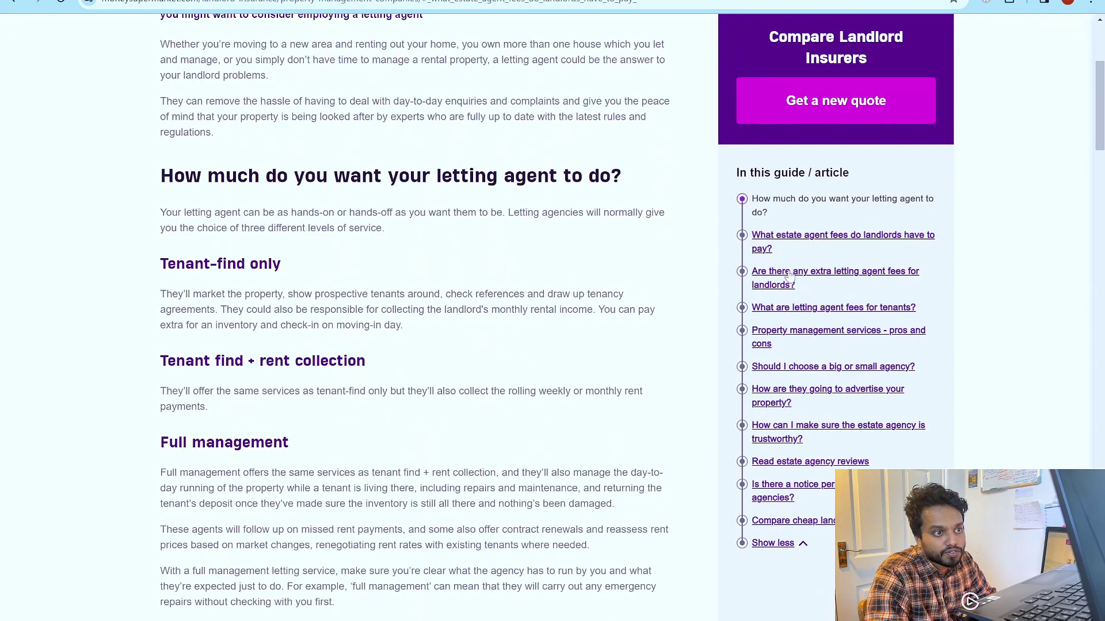
{"action": "scroll", "coordinate": [786, 242], "scroll_direction": "down", "scroll_amount": 2}
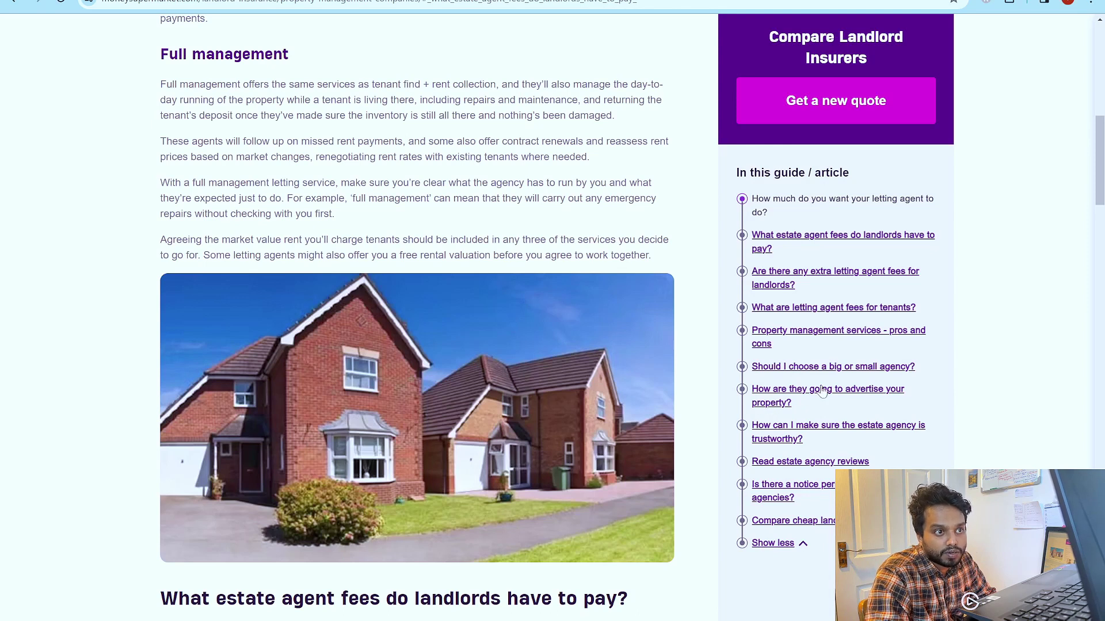
{"action": "left_click", "coordinate": [767, 405]}
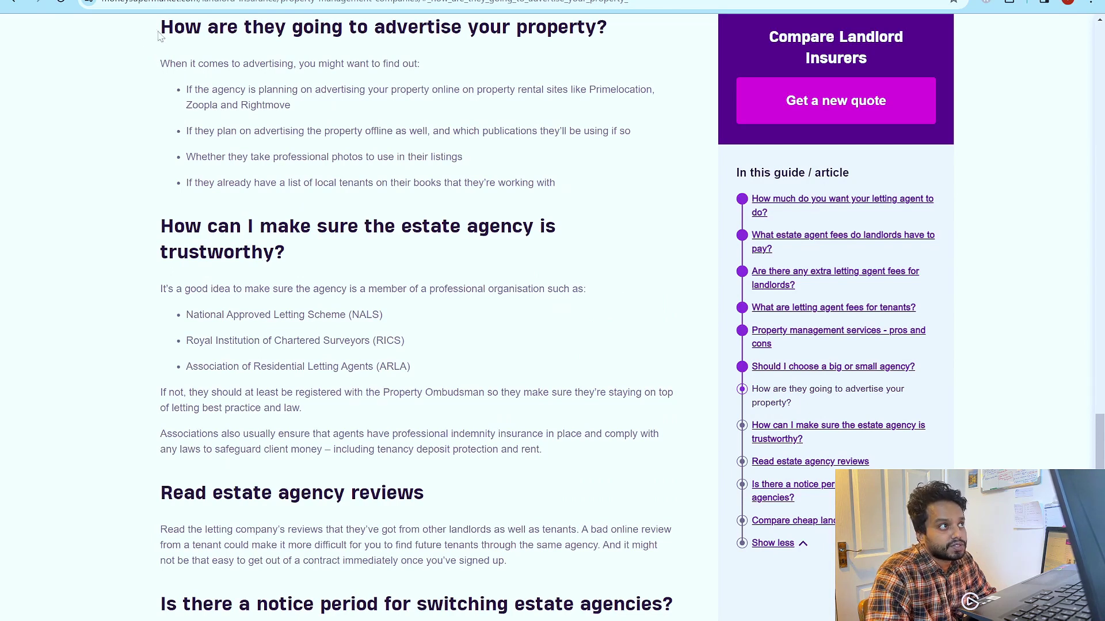
{"action": "left_click_drag", "start_coordinate": [160, 35], "coordinate": [588, 568]}
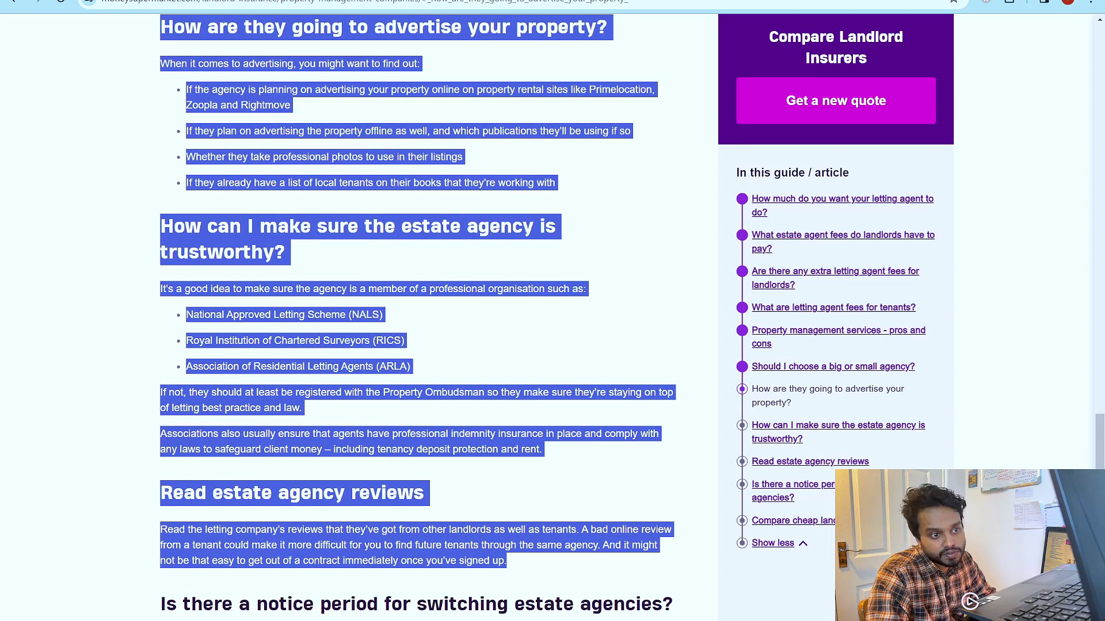
Step: Highlight the guide's whole contents list, and its entries on the agent's scope, property management pros and cons, and property advertising
{"action": "left_click_drag", "start_coordinate": [830, 577], "coordinate": [737, 206]}
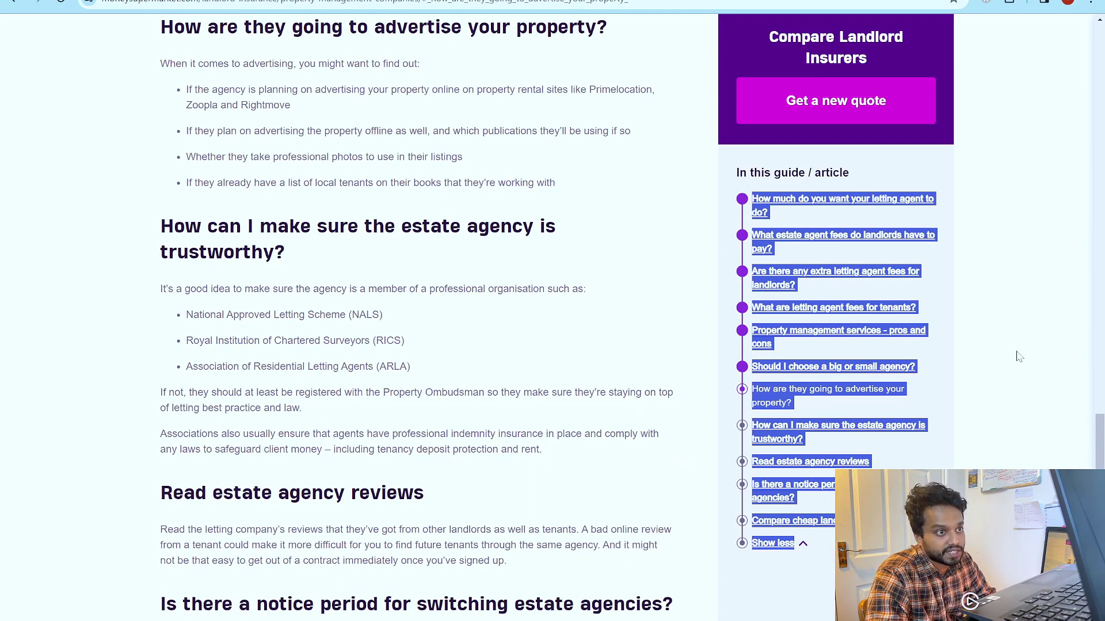
{"action": "left_click", "coordinate": [1030, 338]}
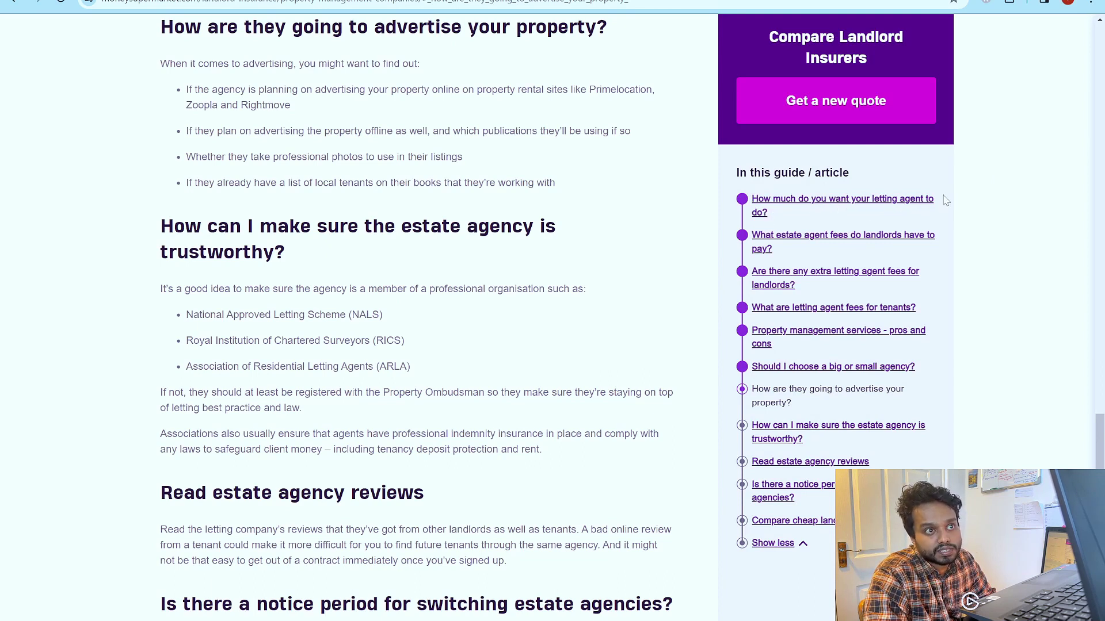
{"action": "left_click_drag", "start_coordinate": [951, 199], "coordinate": [769, 206]}
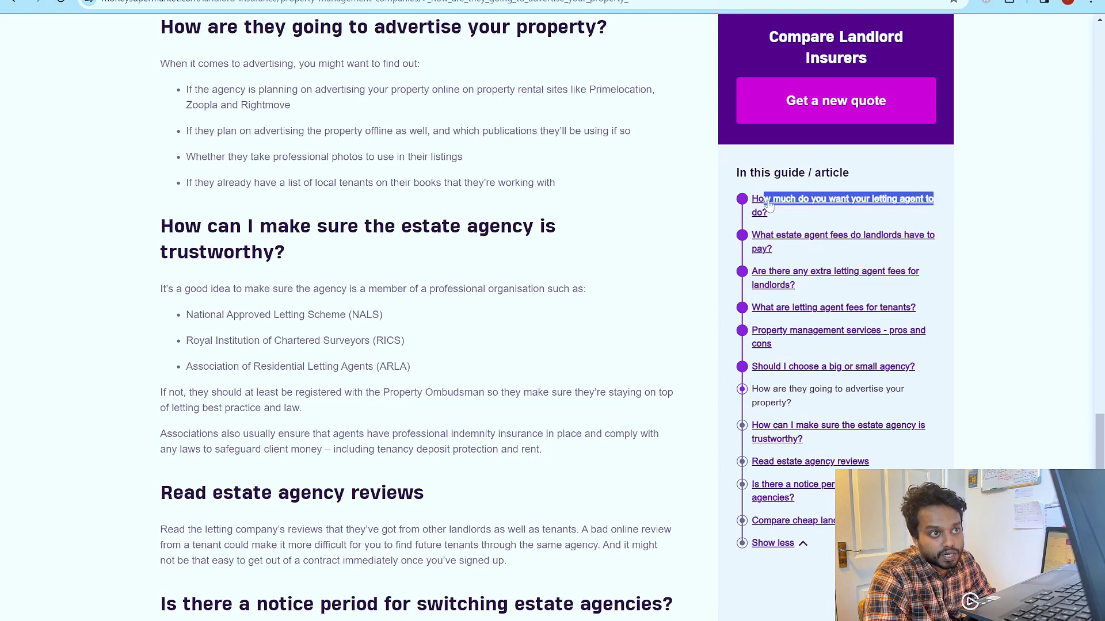
{"action": "left_click", "coordinate": [941, 249]}
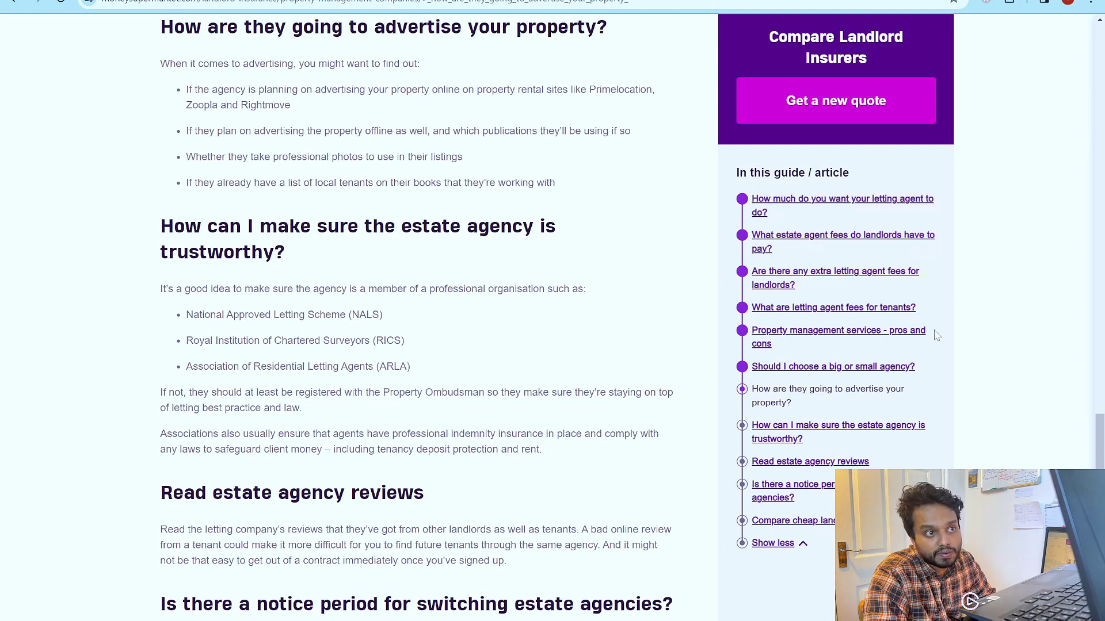
{"action": "left_click_drag", "start_coordinate": [937, 336], "coordinate": [753, 332]}
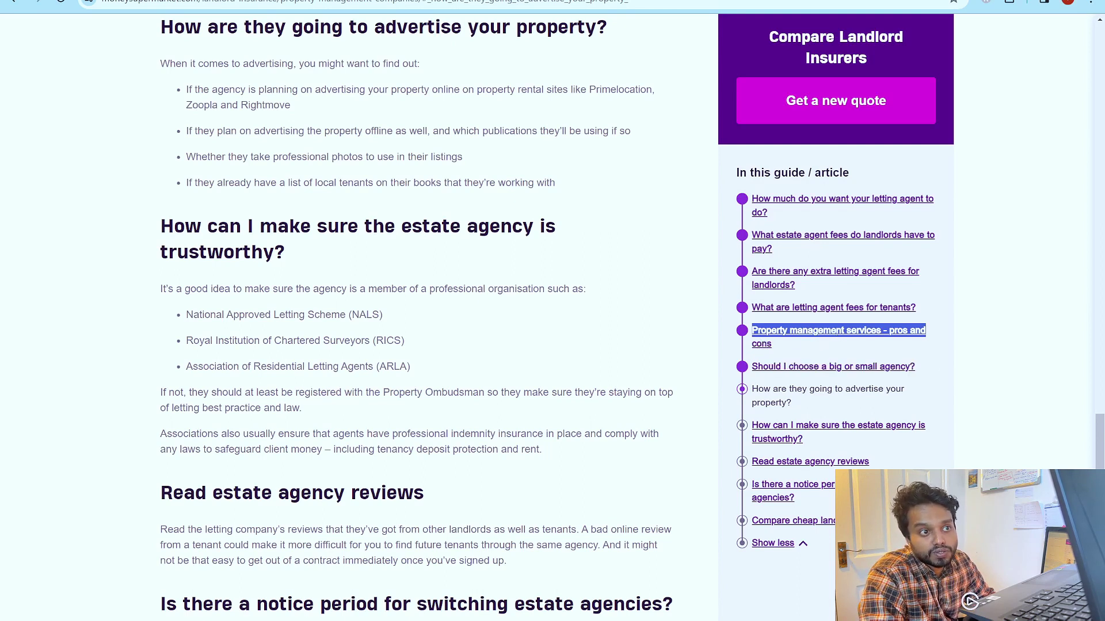
{"action": "triple_click", "coordinate": [757, 393]}
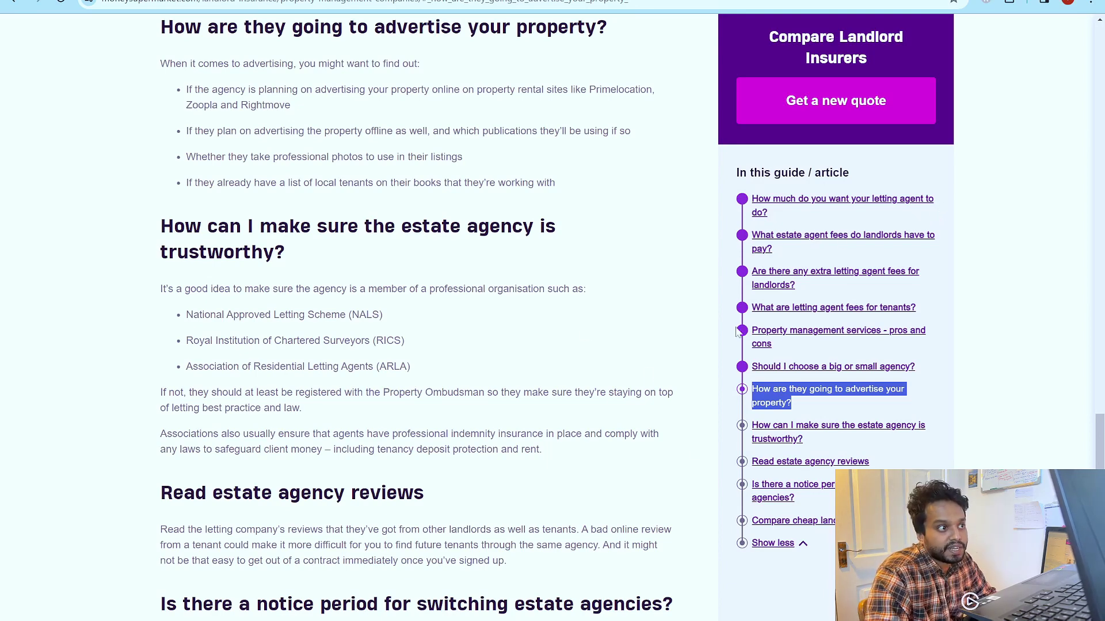
Step: Jump to "Are there any extra letting agent fees for landlords?" and read on to the pros and cons and agency size sections
{"action": "scroll", "coordinate": [759, 339], "scroll_direction": "up", "scroll_amount": 5}
{"action": "scroll", "coordinate": [759, 339], "scroll_direction": "up", "scroll_amount": 15}
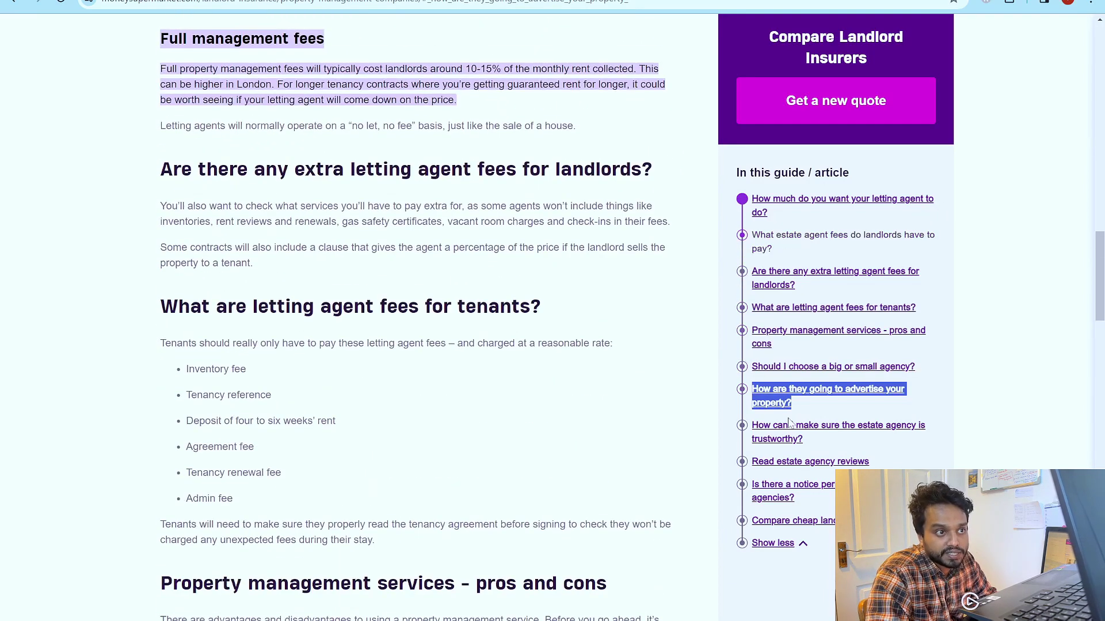
{"action": "left_click", "coordinate": [770, 288]}
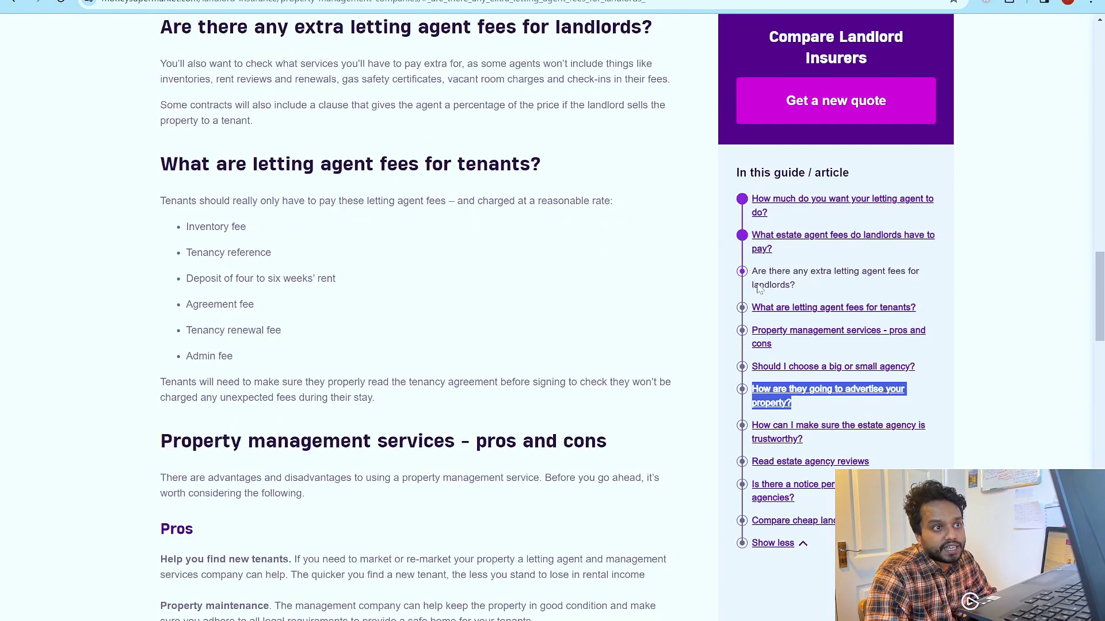
{"action": "scroll", "coordinate": [546, 392], "scroll_direction": "down", "scroll_amount": 10}
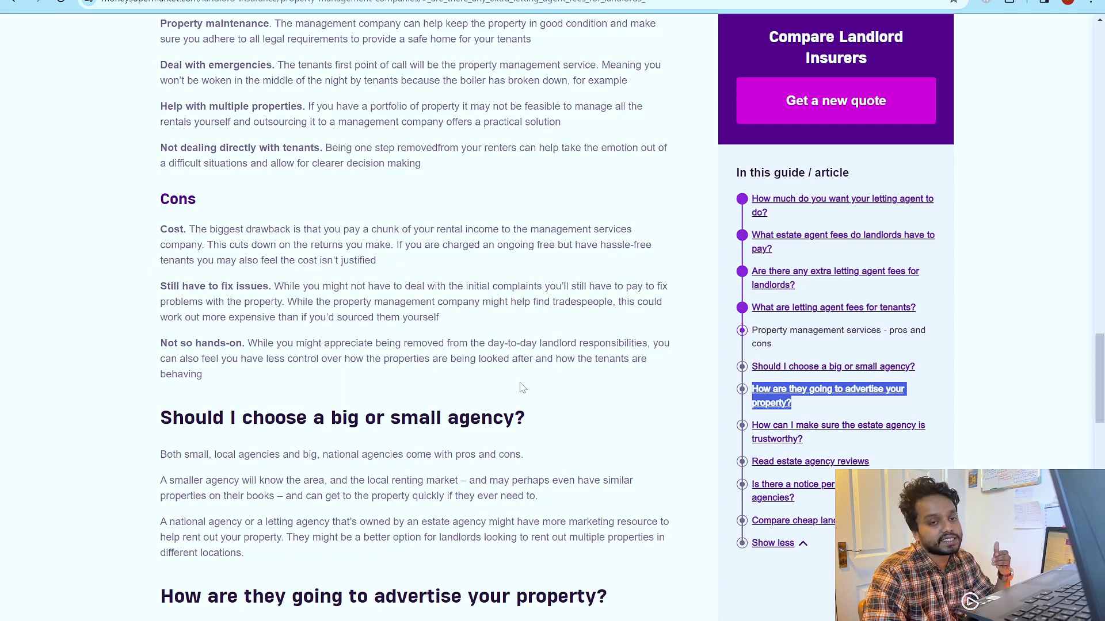
{"action": "scroll", "coordinate": [521, 387], "scroll_direction": "down", "scroll_amount": 1}
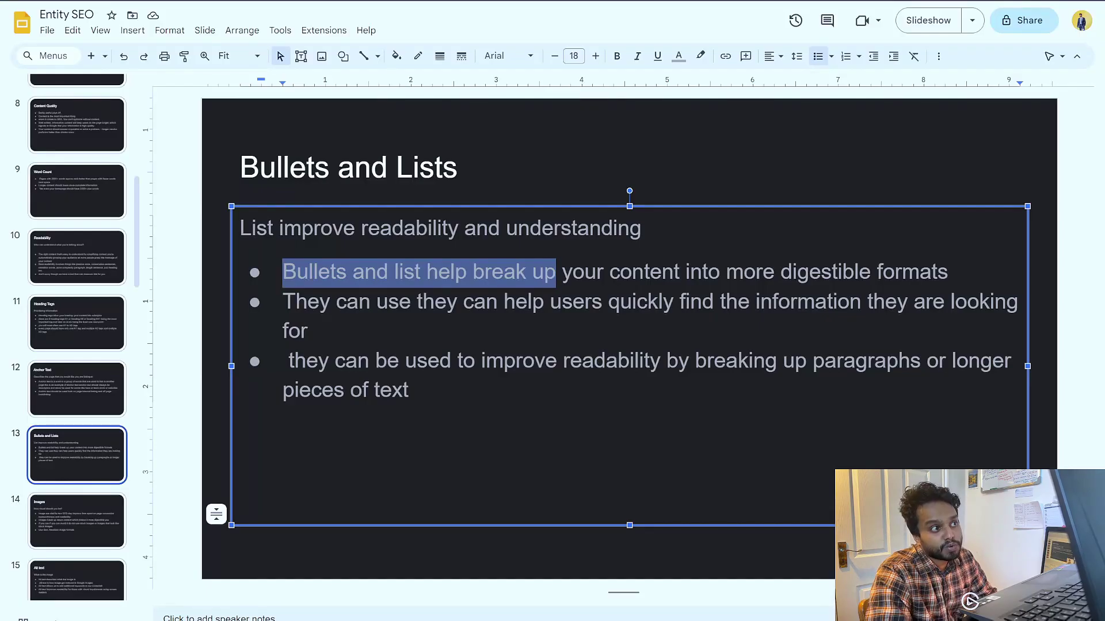
Step: Highlight the rest of the first bullet on the Bullets and Lists slide and switch back to the MoneySuperMarket guide
{"action": "left_click_drag", "start_coordinate": [557, 271], "coordinate": [959, 272]}
{"action": "key", "text": "alt+Tab"}
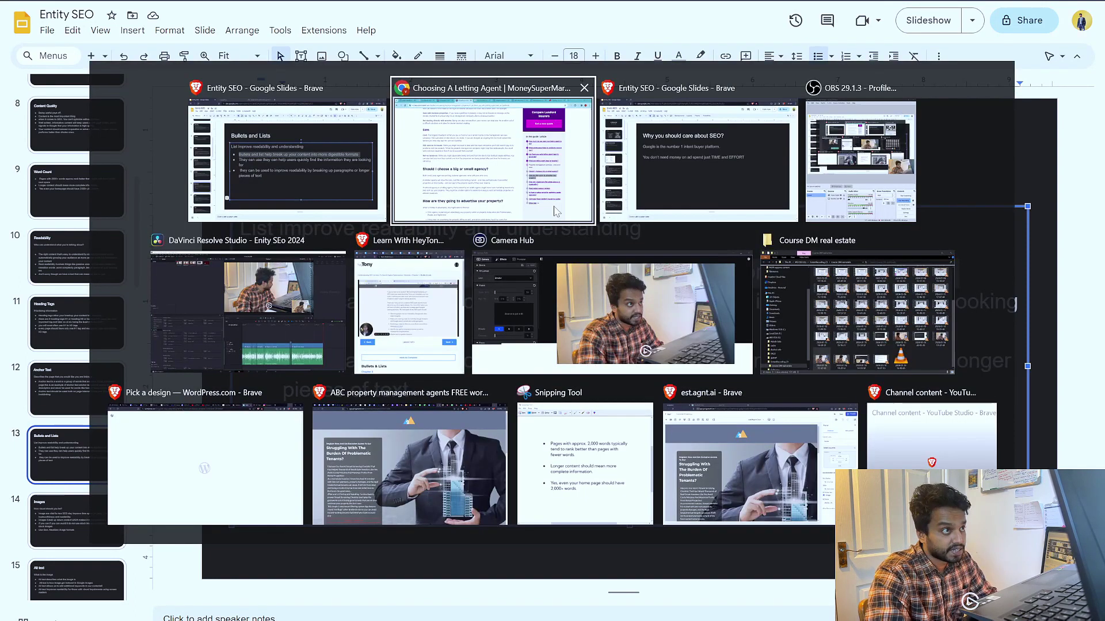
Step: Highlight the heading "What are letting agent fees for tenants?" and the bulleted list of fees from Inventory fee to Admin fee
{"action": "scroll", "coordinate": [363, 263], "scroll_direction": "up", "scroll_amount": 5}
{"action": "scroll", "coordinate": [361, 262], "scroll_direction": "up", "scroll_amount": 10}
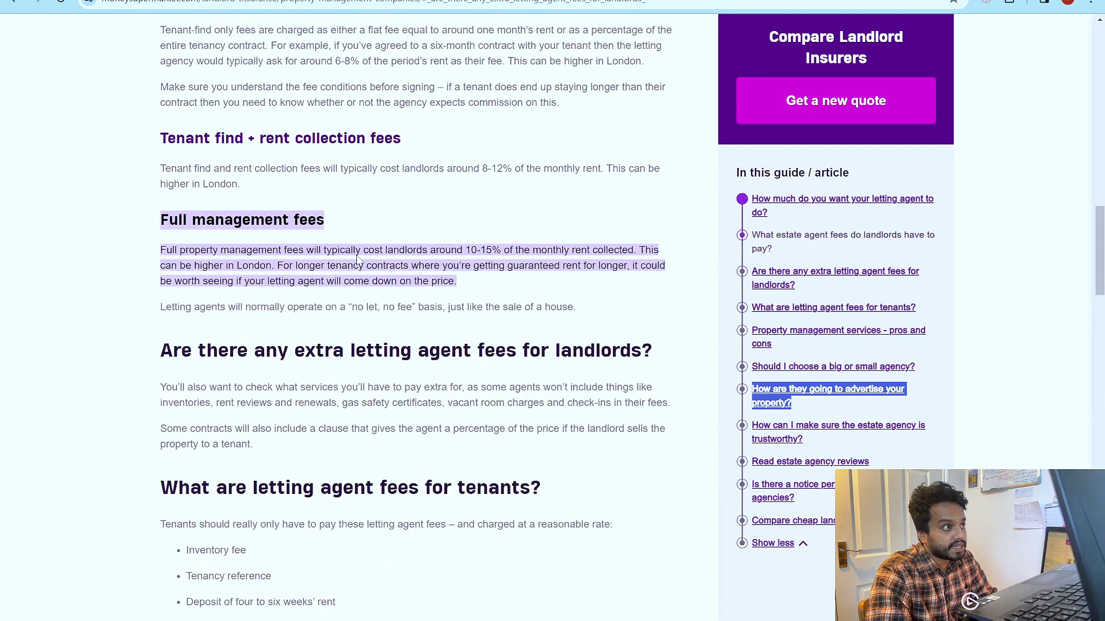
{"action": "scroll", "coordinate": [334, 279], "scroll_direction": "down", "scroll_amount": 7}
{"action": "left_click_drag", "start_coordinate": [166, 109], "coordinate": [544, 109]}
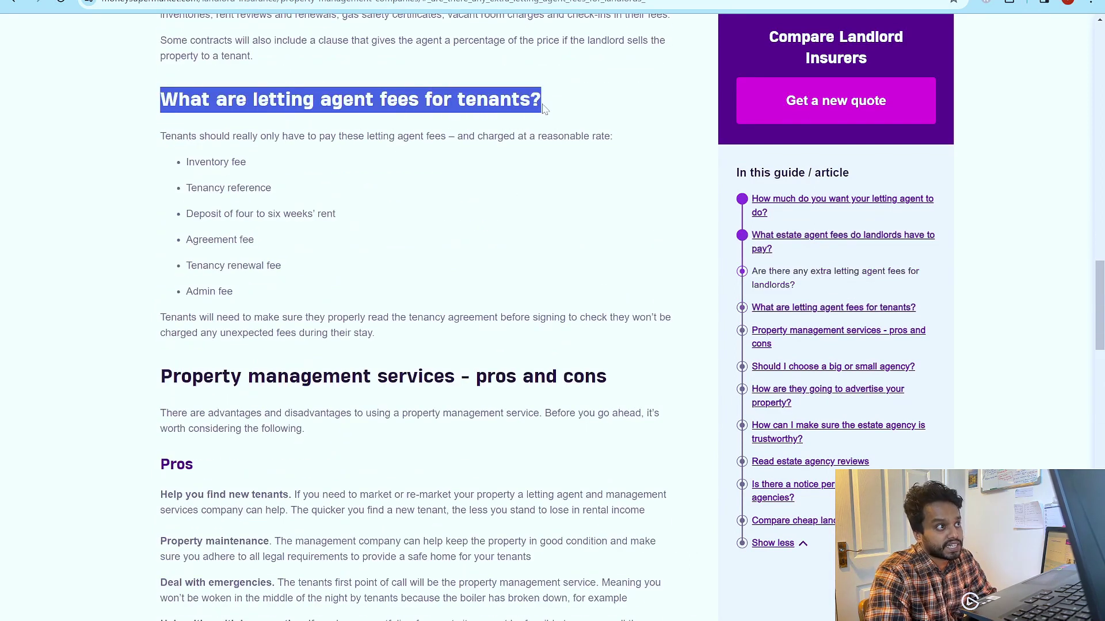
{"action": "left_click", "coordinate": [181, 170]}
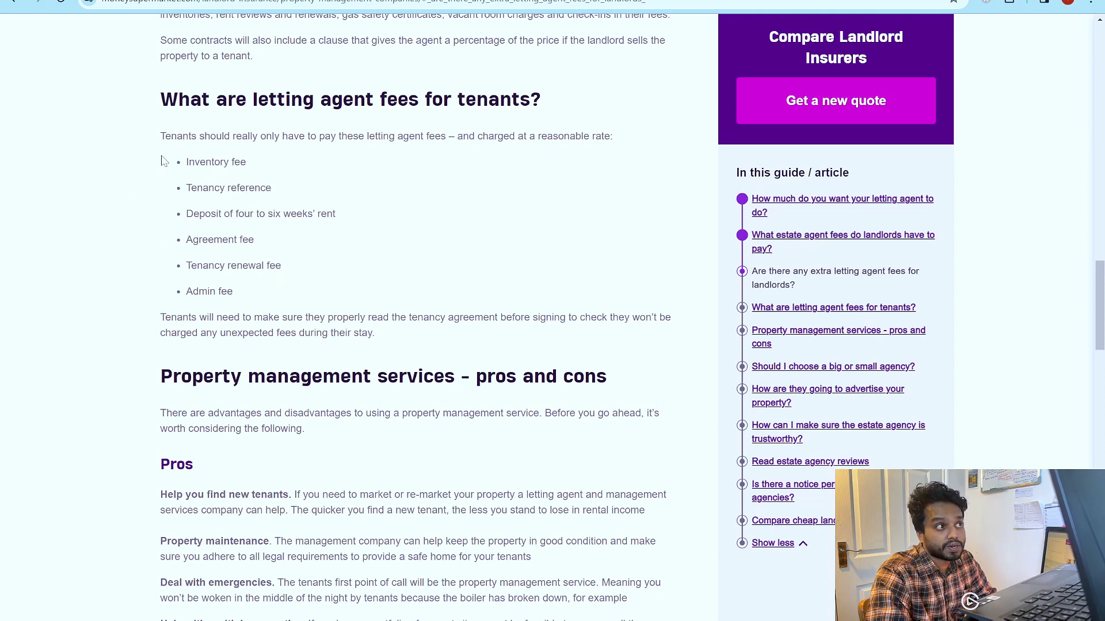
{"action": "left_click_drag", "start_coordinate": [163, 161], "coordinate": [336, 299]}
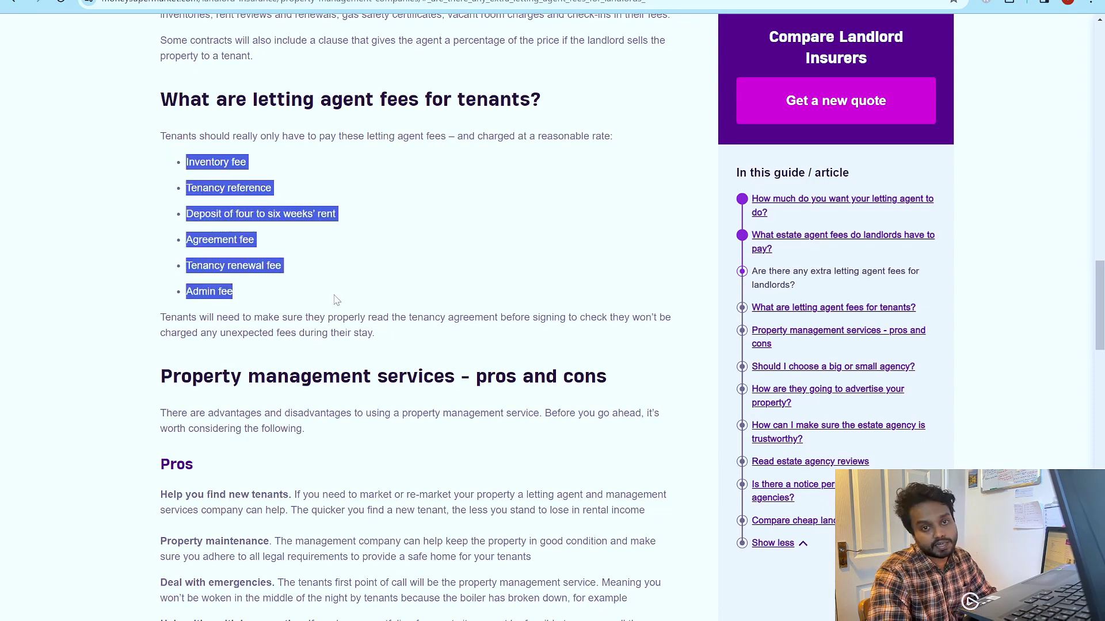
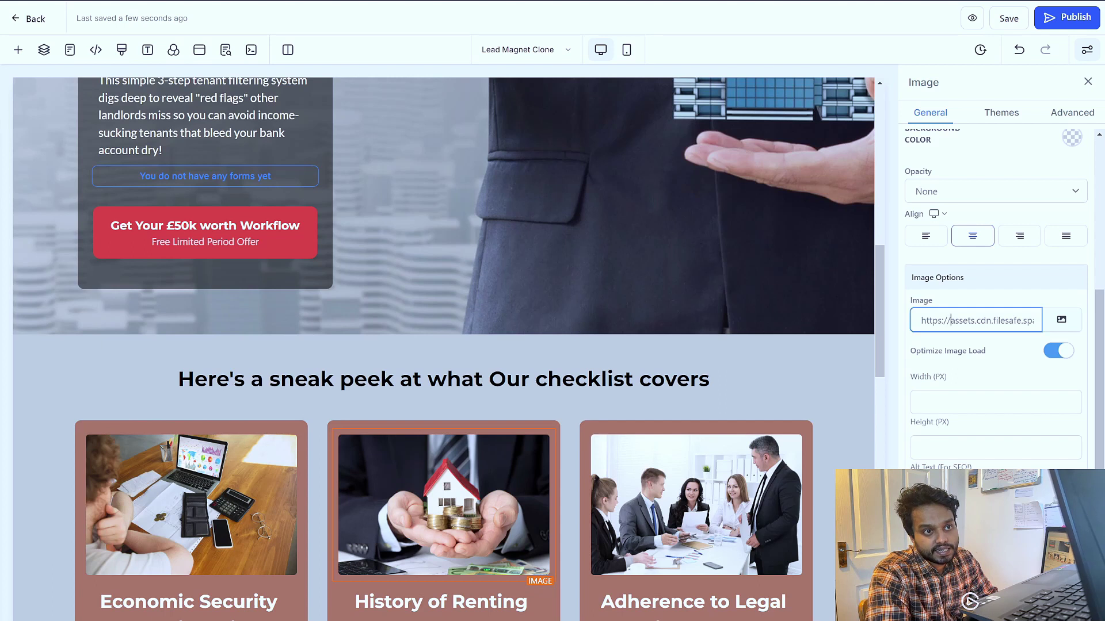
Step: Highlight the file name in the selected image's URL, extending the selection back to the start of the address
{"action": "left_click_drag", "start_coordinate": [947, 320], "coordinate": [983, 321]}
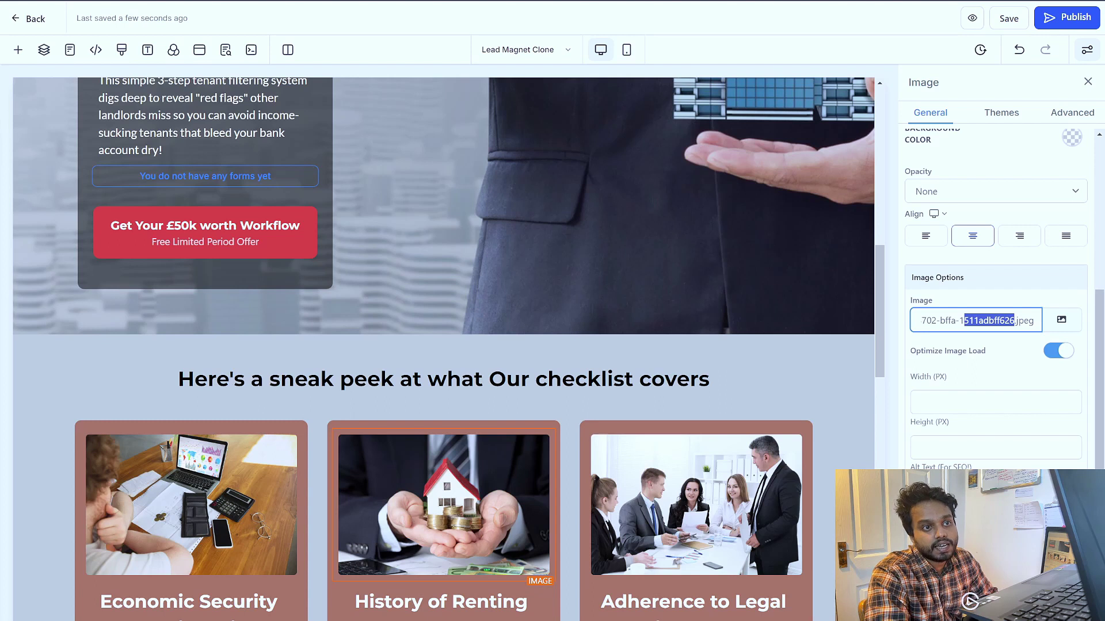
{"action": "left_click_drag", "start_coordinate": [982, 321], "coordinate": [920, 320]}
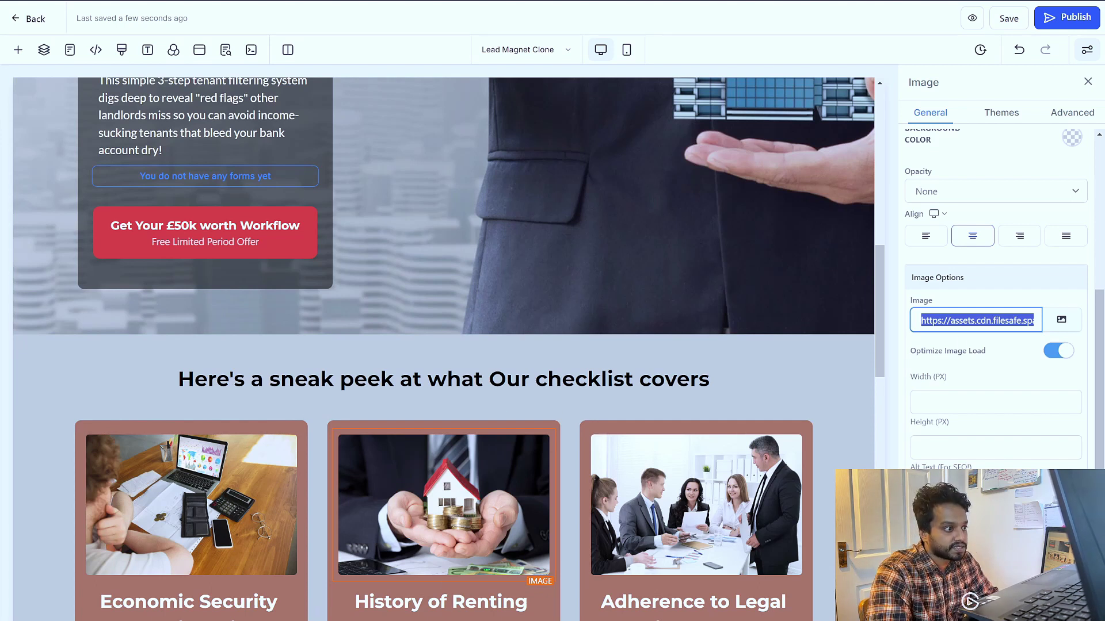
{"action": "key", "text": "alt+Tab"}
{"action": "left_click", "coordinate": [600, 569]}
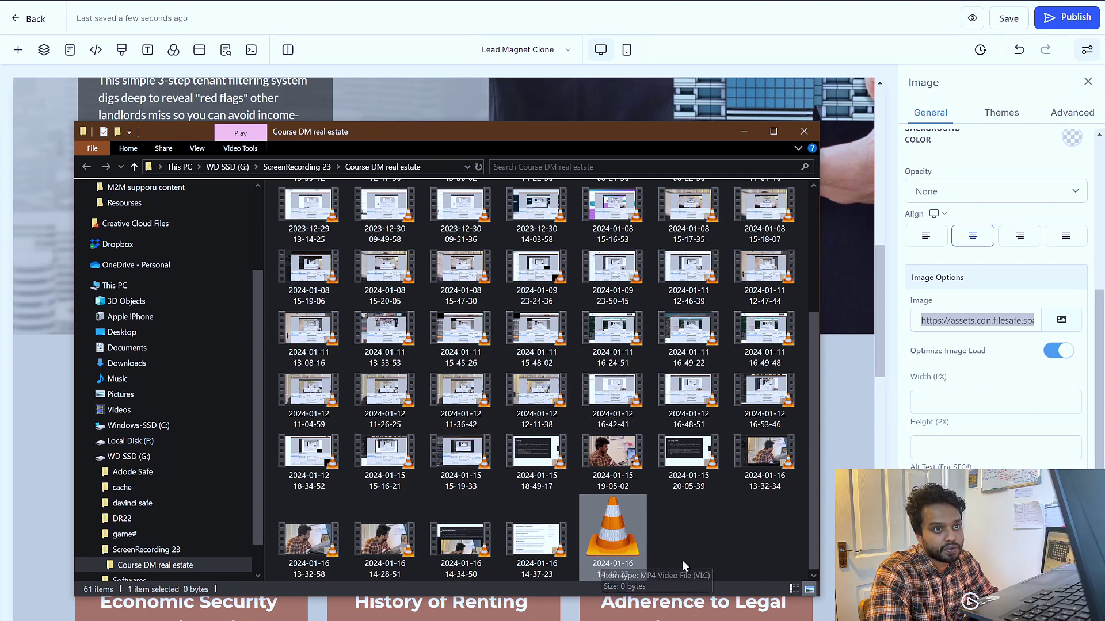
{"action": "left_click", "coordinate": [527, 558]}
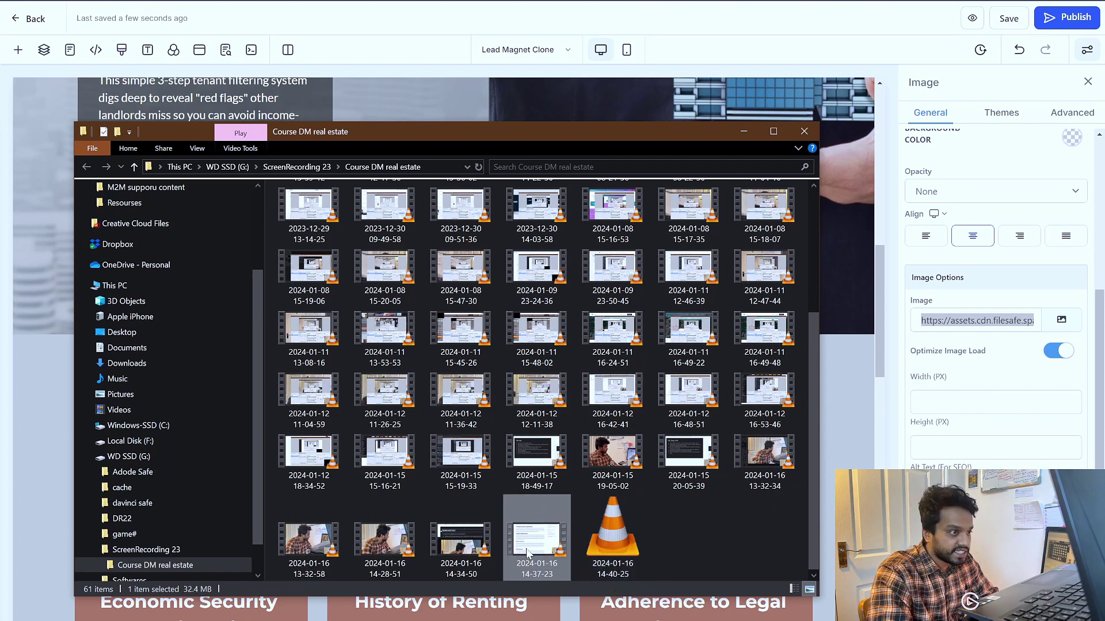
{"action": "right_click", "coordinate": [527, 552]}
{"action": "left_click", "coordinate": [513, 257]}
{"action": "right_click", "coordinate": [549, 282]}
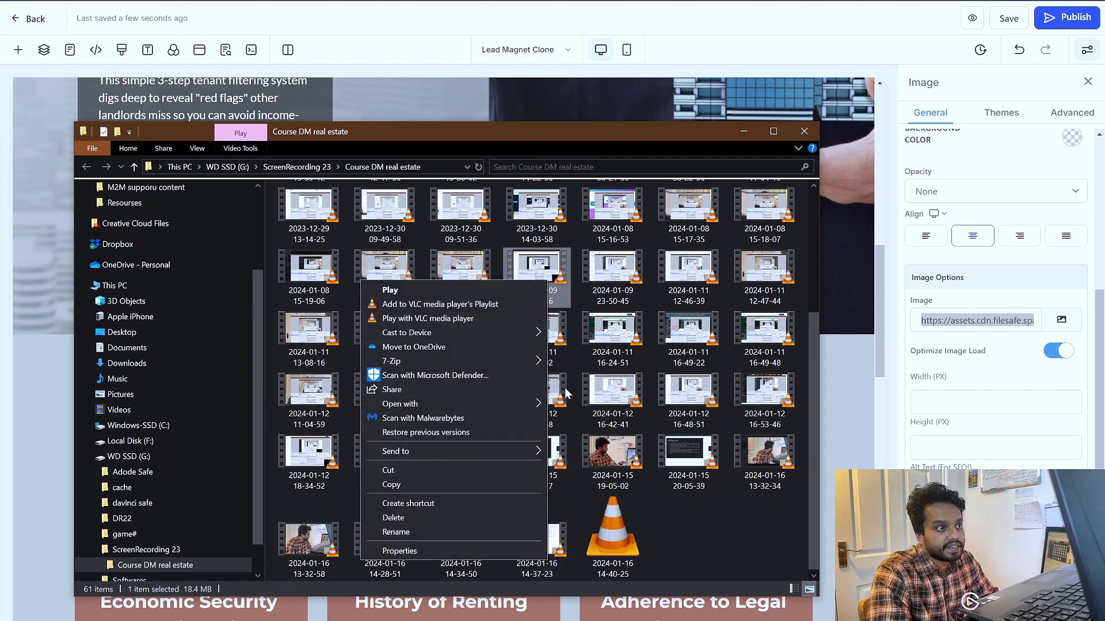
{"action": "left_click", "coordinate": [447, 533]}
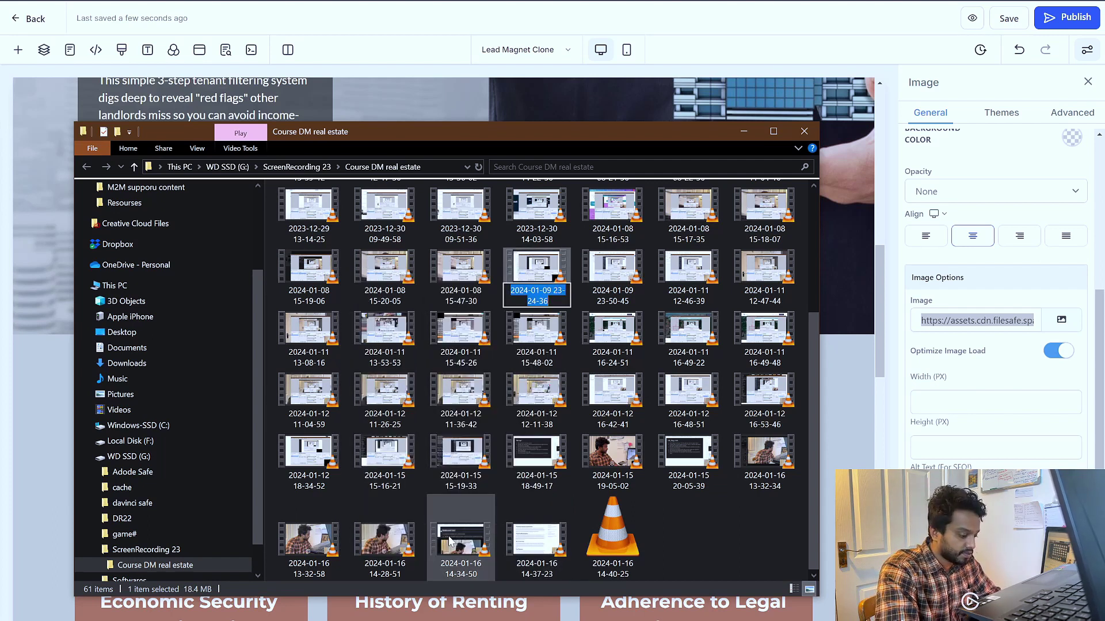
{"action": "type", "text": "property mana"}
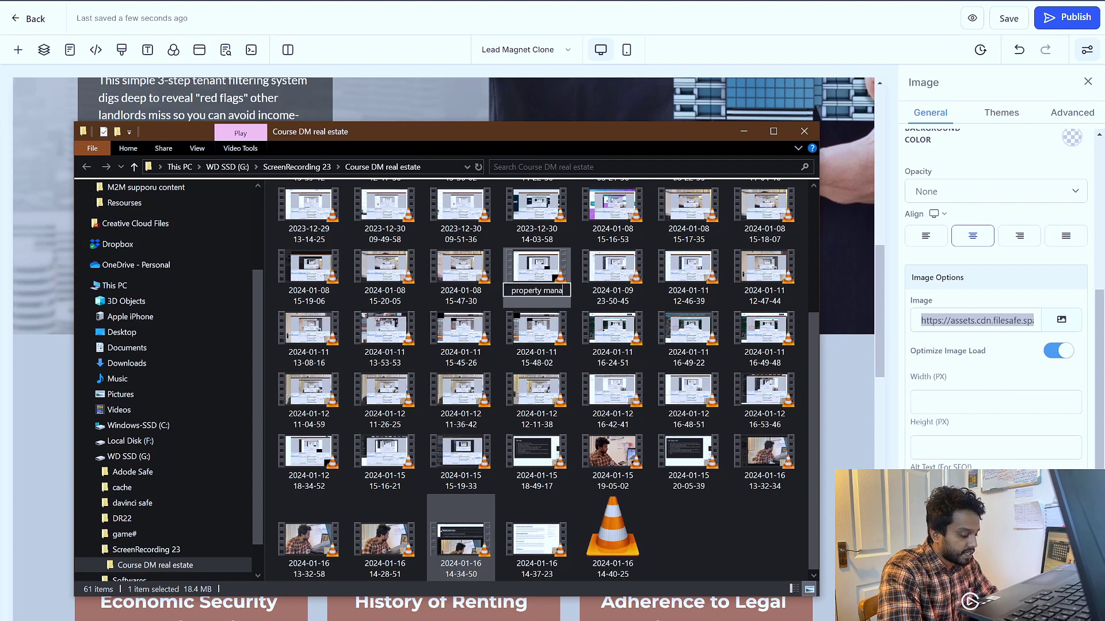
{"action": "type", "text": "gemnt digital marketing strateg"}
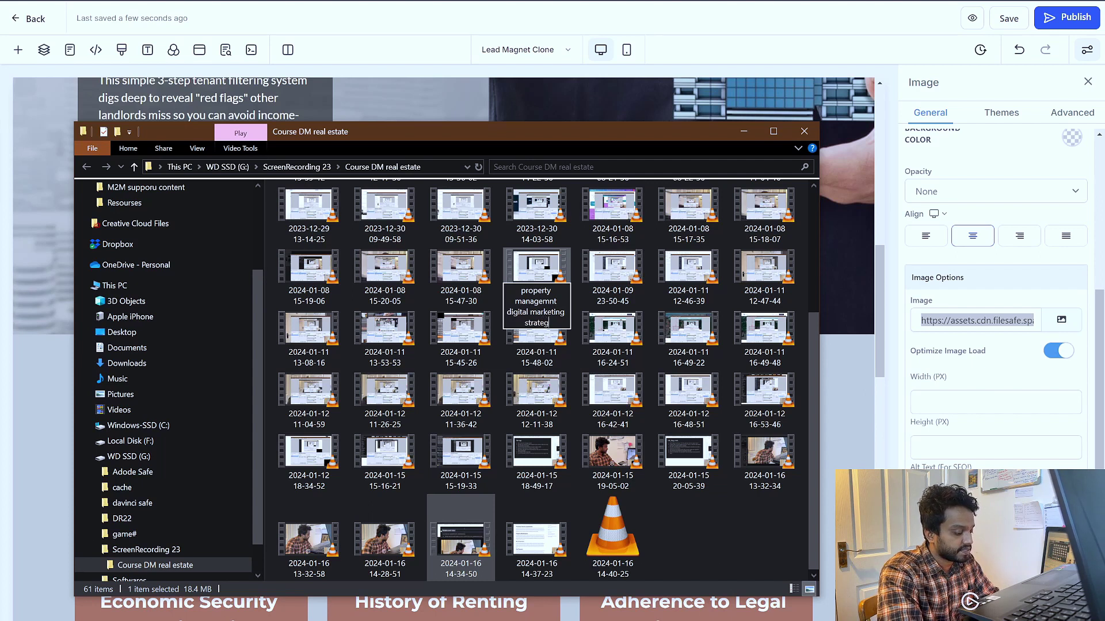
{"action": "type", "text": "y"}
{"action": "key", "text": "Return"}
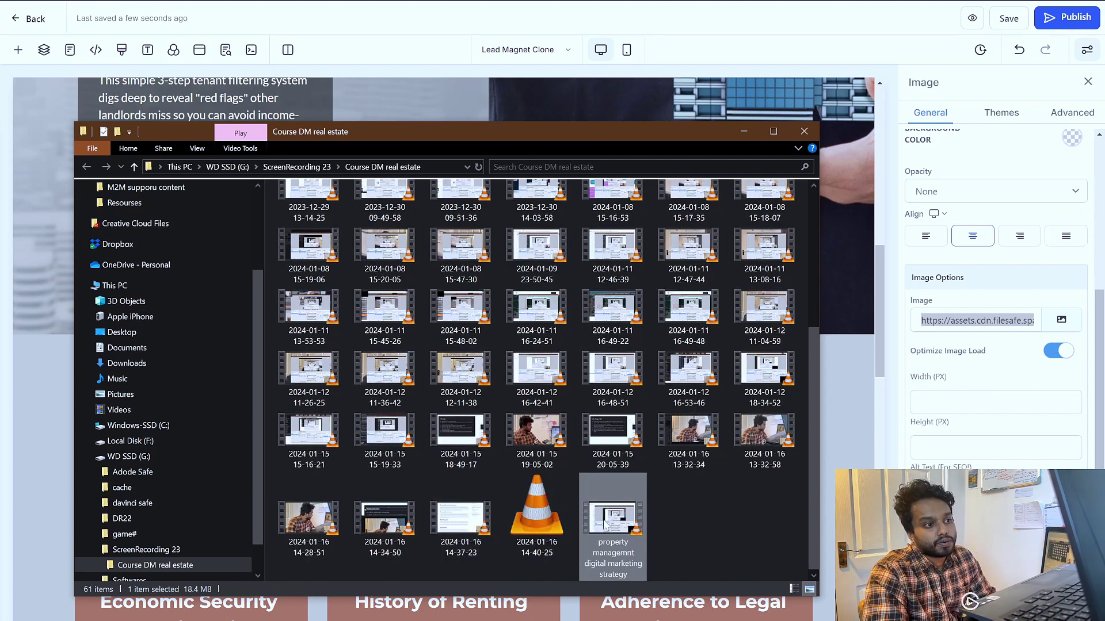
Step: Undo the video file's rename and minimize the folder window
{"action": "key", "text": "ctrl+z"}
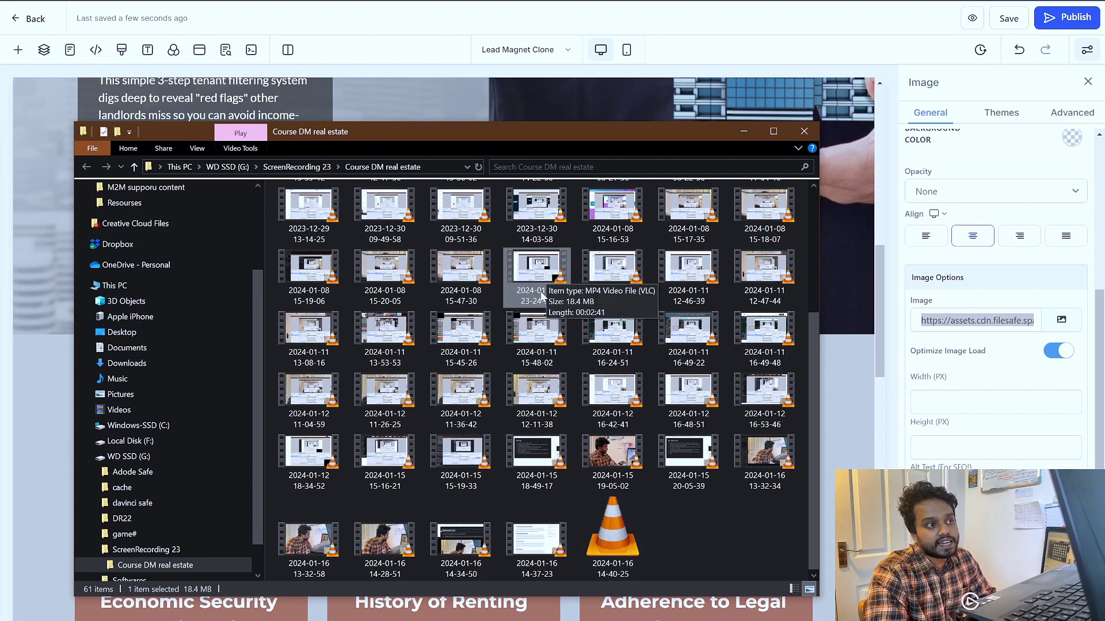
{"action": "left_click", "coordinate": [743, 132]}
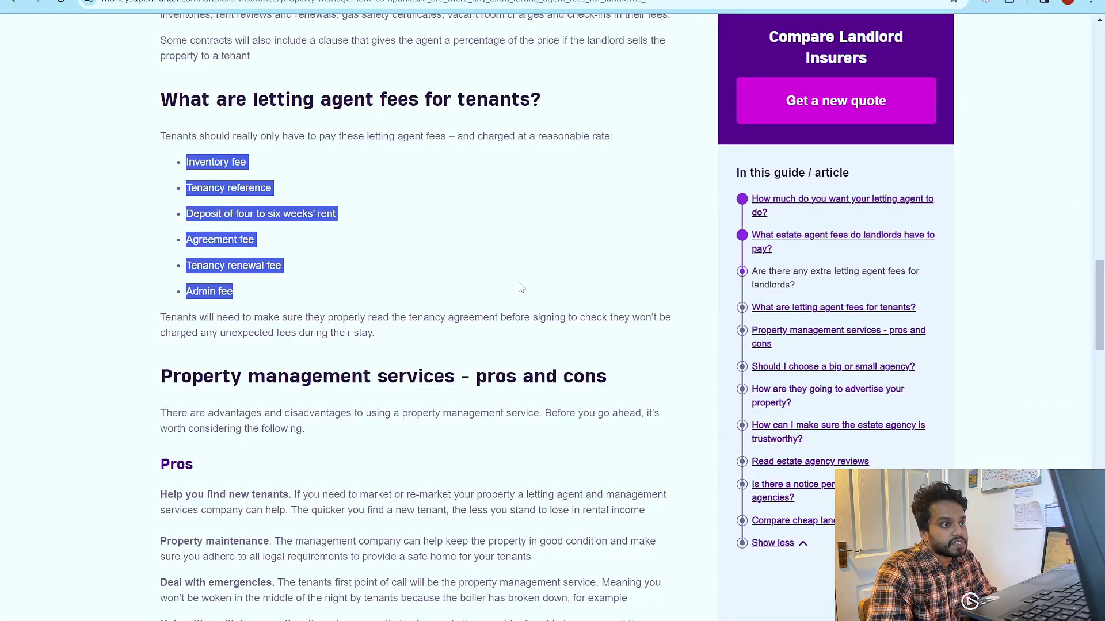
Step: In a new Chrome tab, search Google for "property management service in london" and show the image results
{"action": "key", "text": "ctrl+t"}
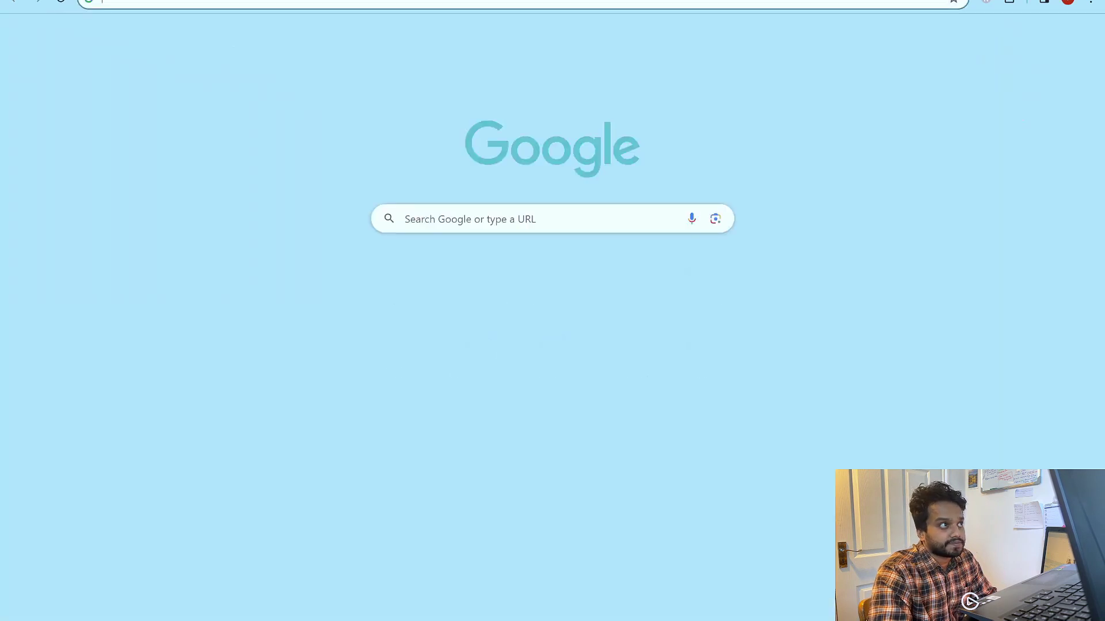
{"action": "type", "text": "propert"}
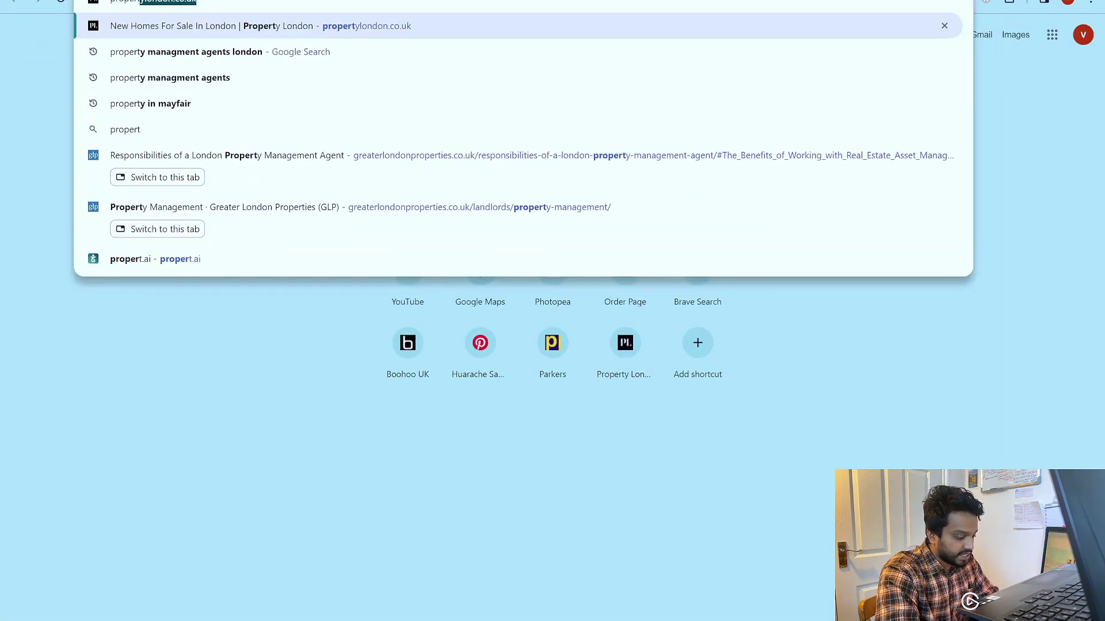
{"action": "type", "text": "y managment"}
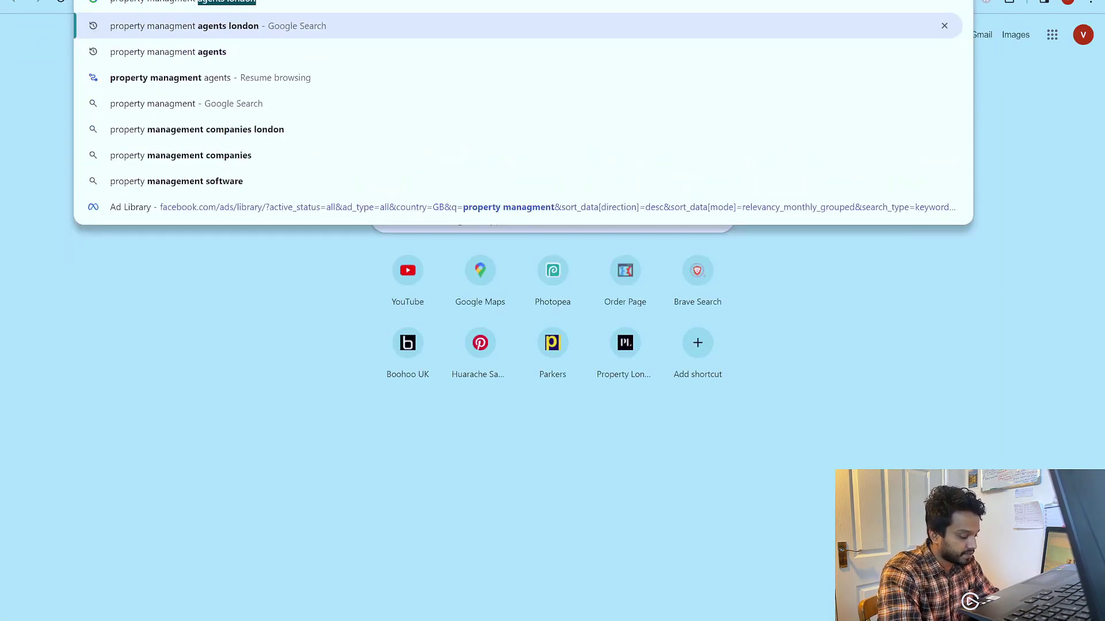
{"action": "type", "text": " seerv"}
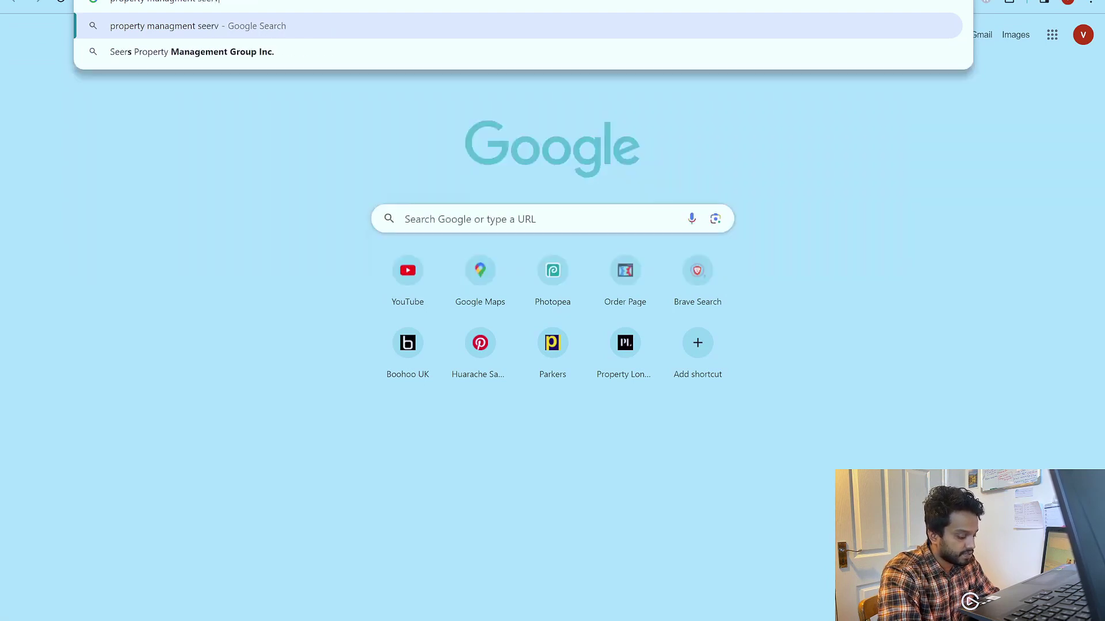
{"action": "type", "text": "ice in london"}
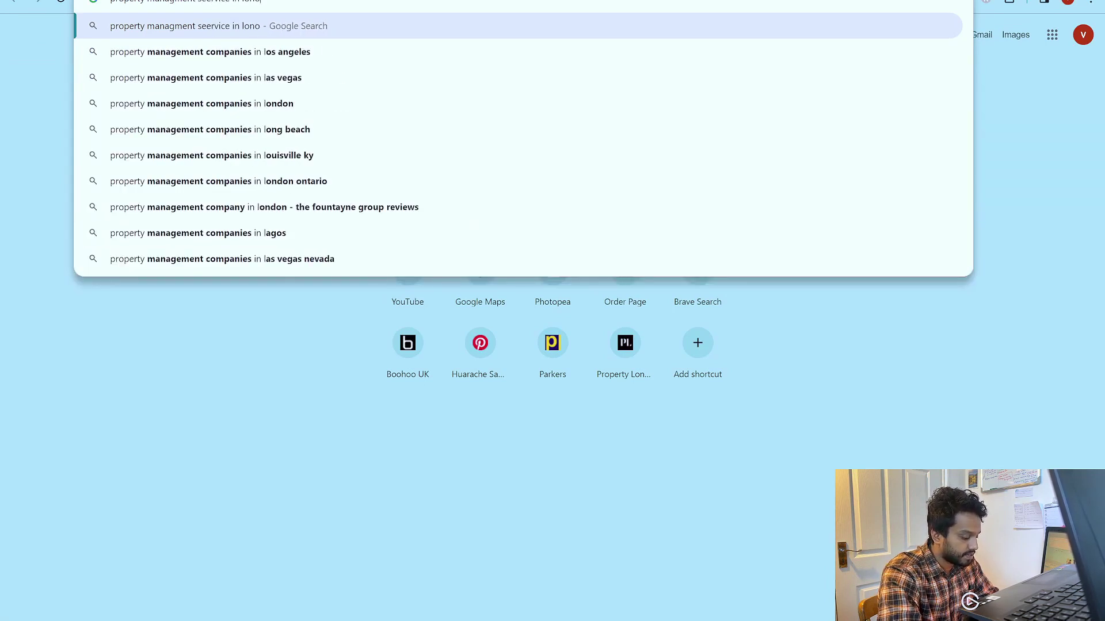
{"action": "key", "text": "Return"}
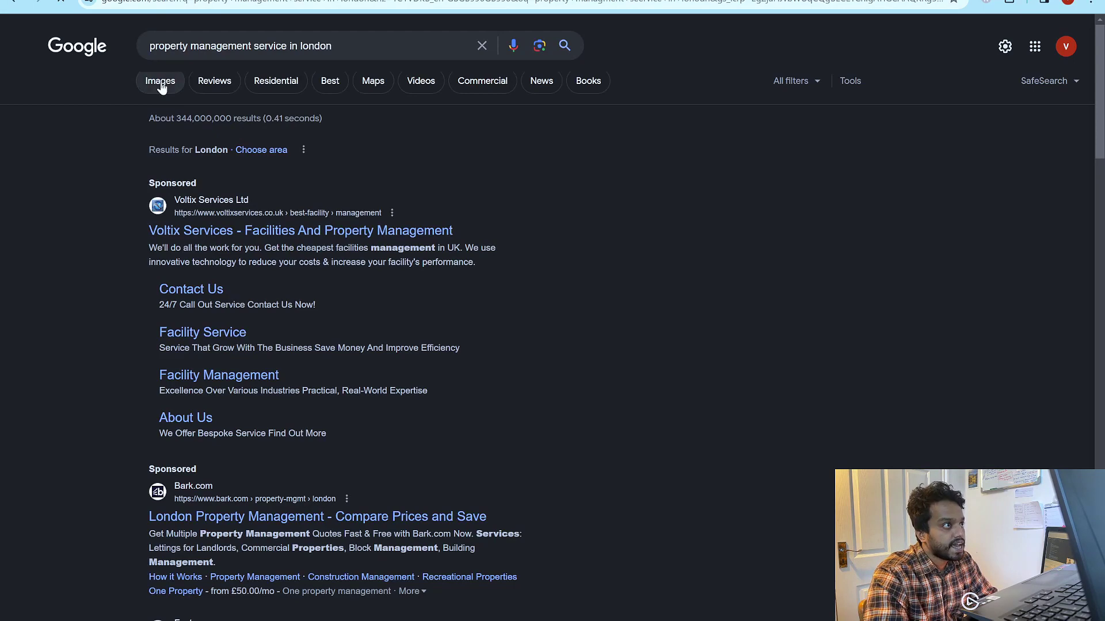
{"action": "left_click", "coordinate": [160, 85]}
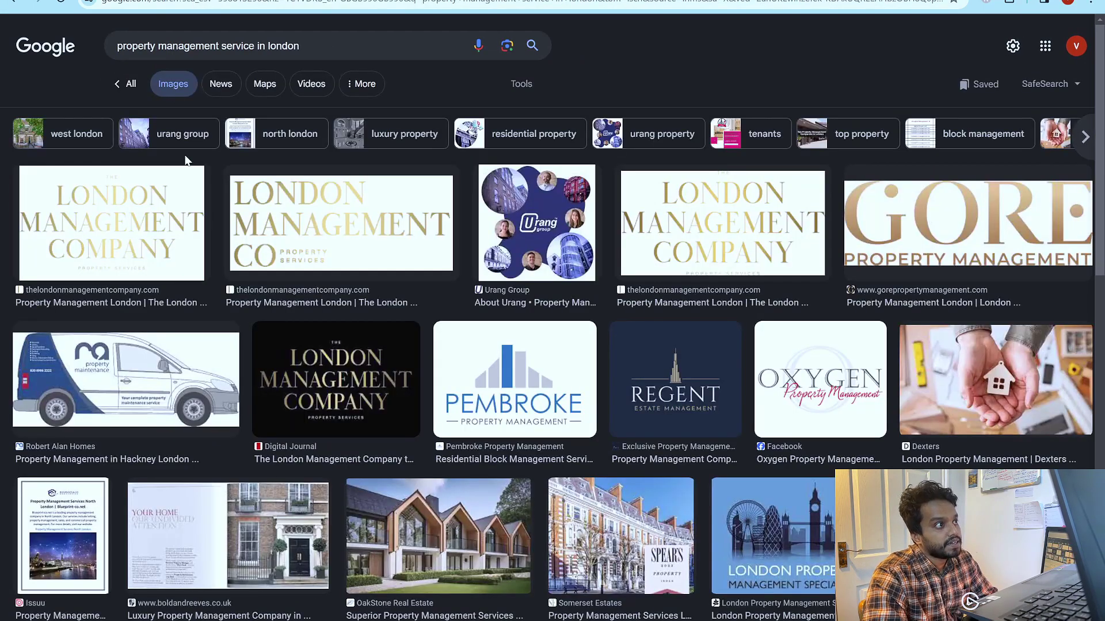
{"action": "scroll", "coordinate": [893, 391], "scroll_direction": "down", "scroll_amount": 4}
{"action": "scroll", "coordinate": [641, 541], "scroll_direction": "up", "scroll_amount": 4}
{"action": "left_click", "coordinate": [103, 213]}
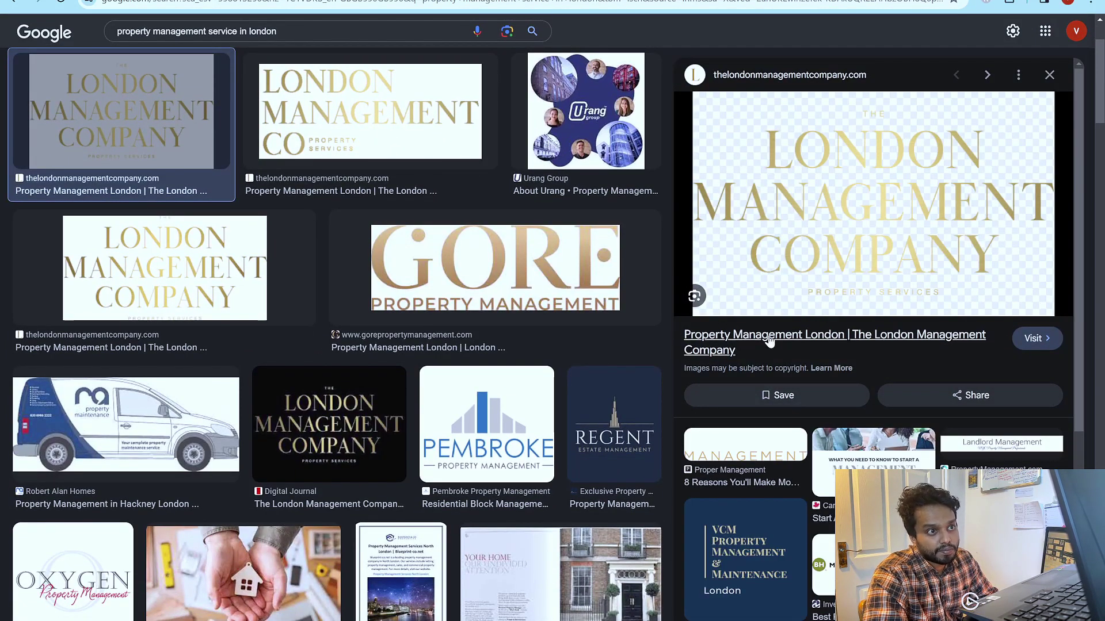
{"action": "scroll", "coordinate": [442, 360], "scroll_direction": "down", "scroll_amount": 1}
{"action": "scroll", "coordinate": [443, 360], "scroll_direction": "down", "scroll_amount": 15}
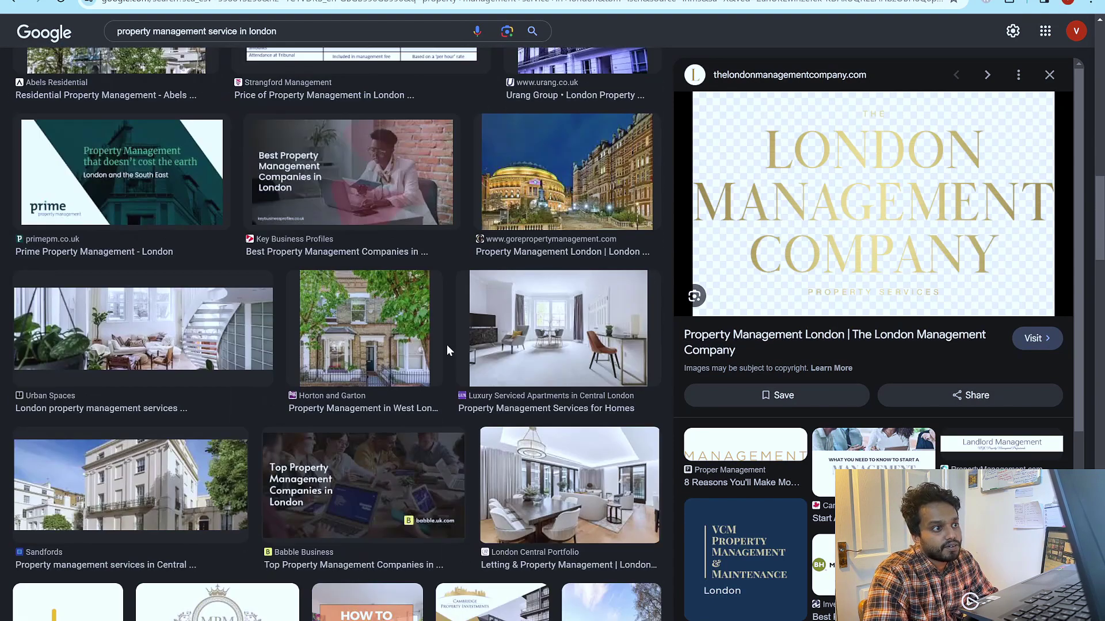
{"action": "scroll", "coordinate": [517, 391], "scroll_direction": "up", "scroll_amount": 5}
{"action": "left_click", "coordinate": [594, 424]}
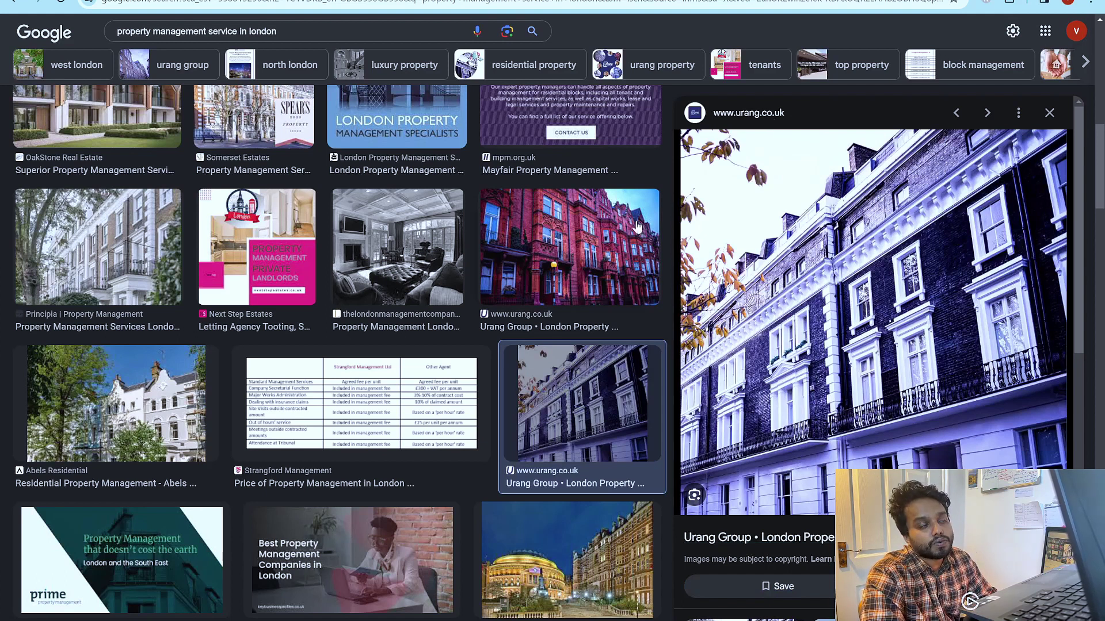
Step: Highlight the query "property management service in london" and preview the Key Business Profiles image further down the results
{"action": "scroll", "coordinate": [703, 188], "scroll_direction": "up", "scroll_amount": 10}
{"action": "left_click_drag", "start_coordinate": [117, 46], "coordinate": [356, 36]}
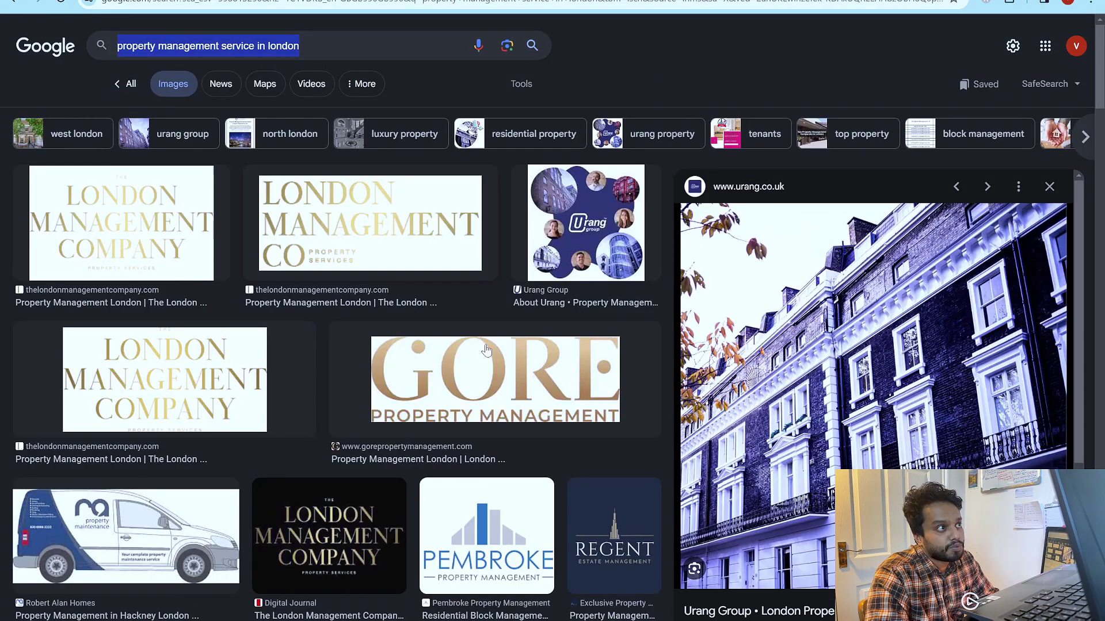
{"action": "scroll", "coordinate": [470, 541], "scroll_direction": "down", "scroll_amount": 10}
{"action": "scroll", "coordinate": [670, 443], "scroll_direction": "down", "scroll_amount": 8}
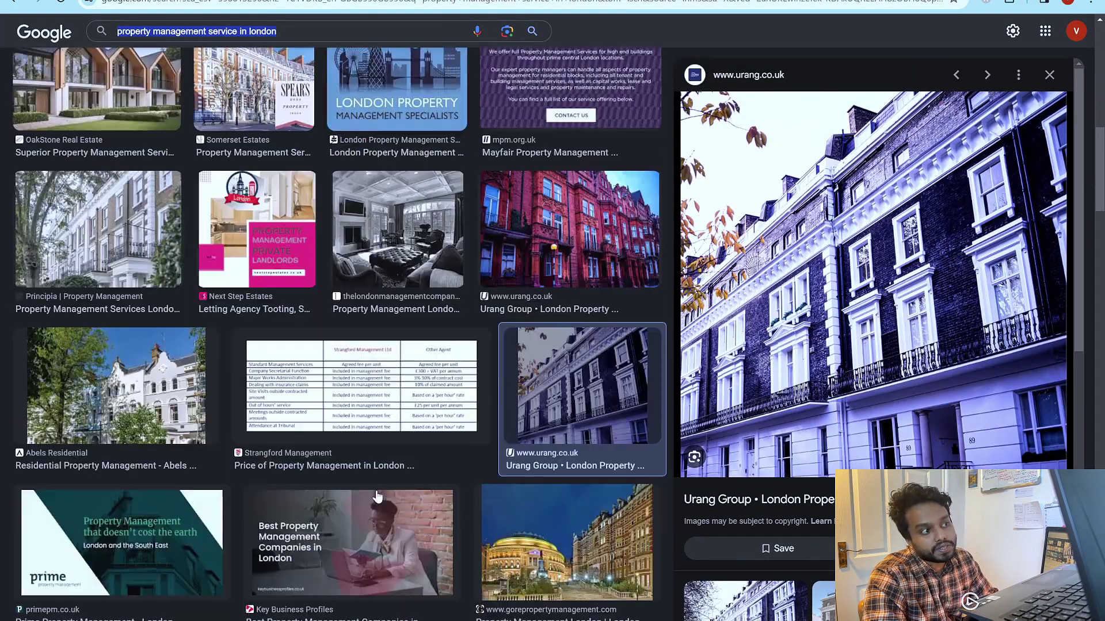
{"action": "left_click", "coordinate": [343, 561]}
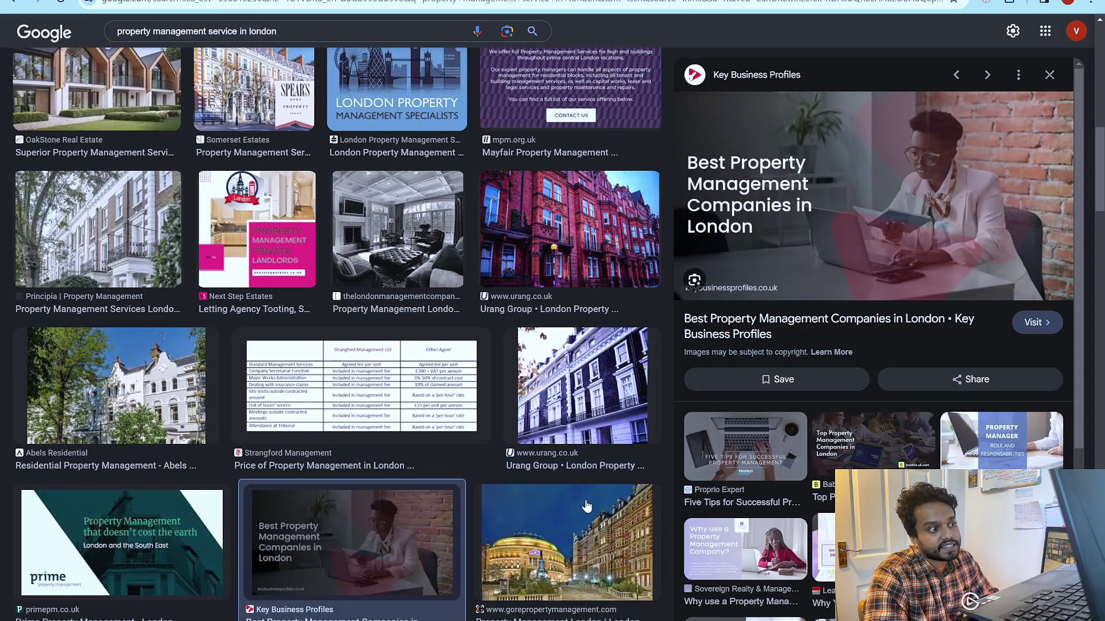
{"action": "left_click", "coordinate": [566, 423]}
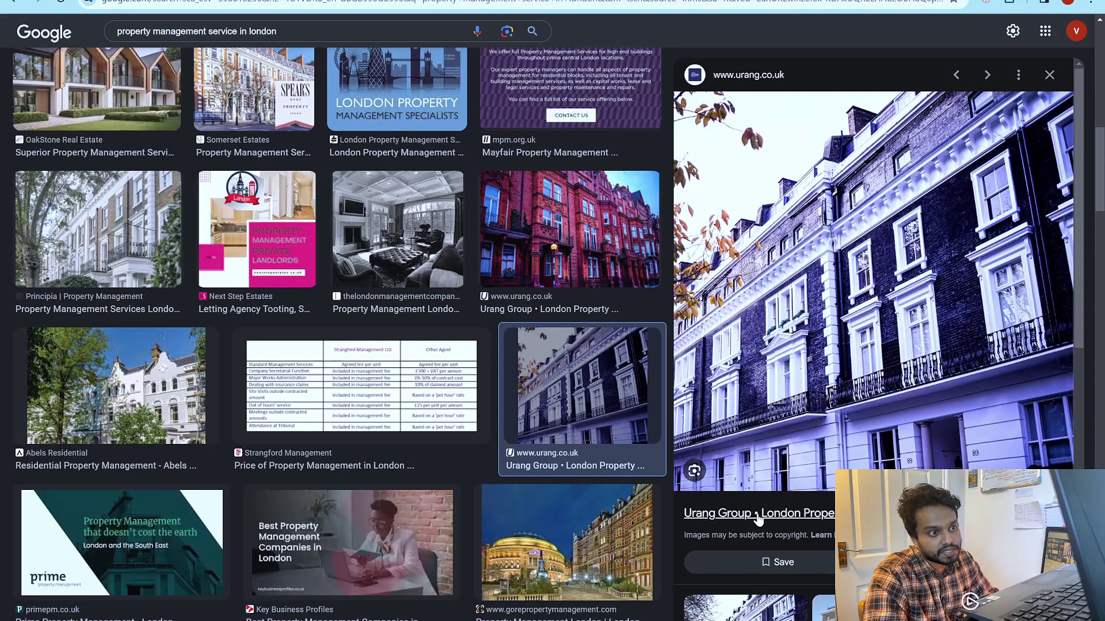
{"action": "left_click", "coordinate": [873, 277]}
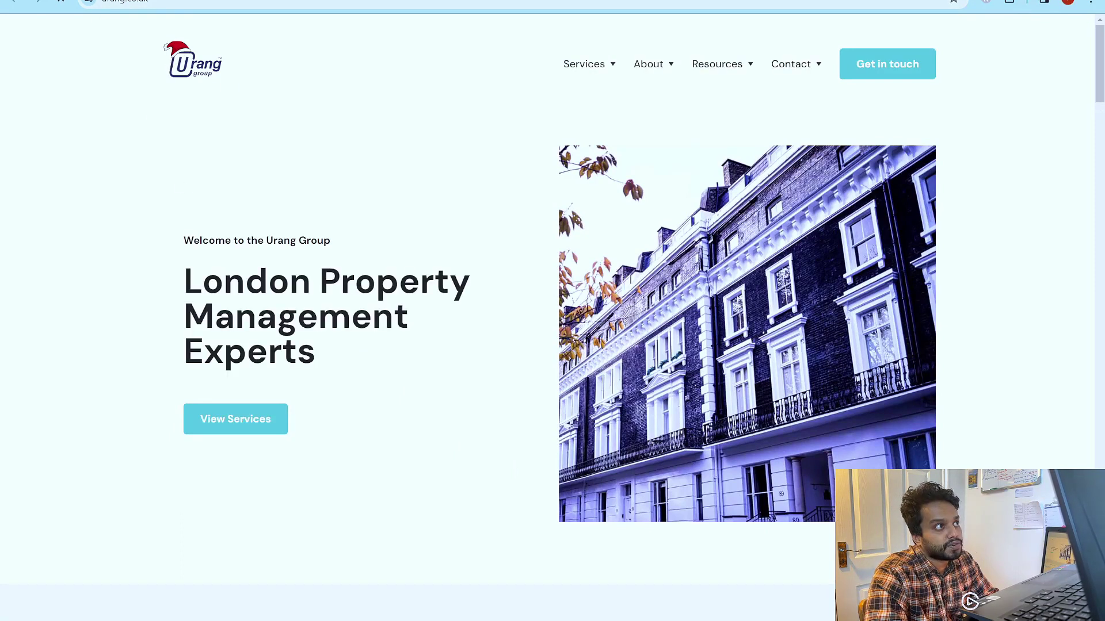
{"action": "scroll", "coordinate": [500, 246], "scroll_direction": "down", "scroll_amount": 8}
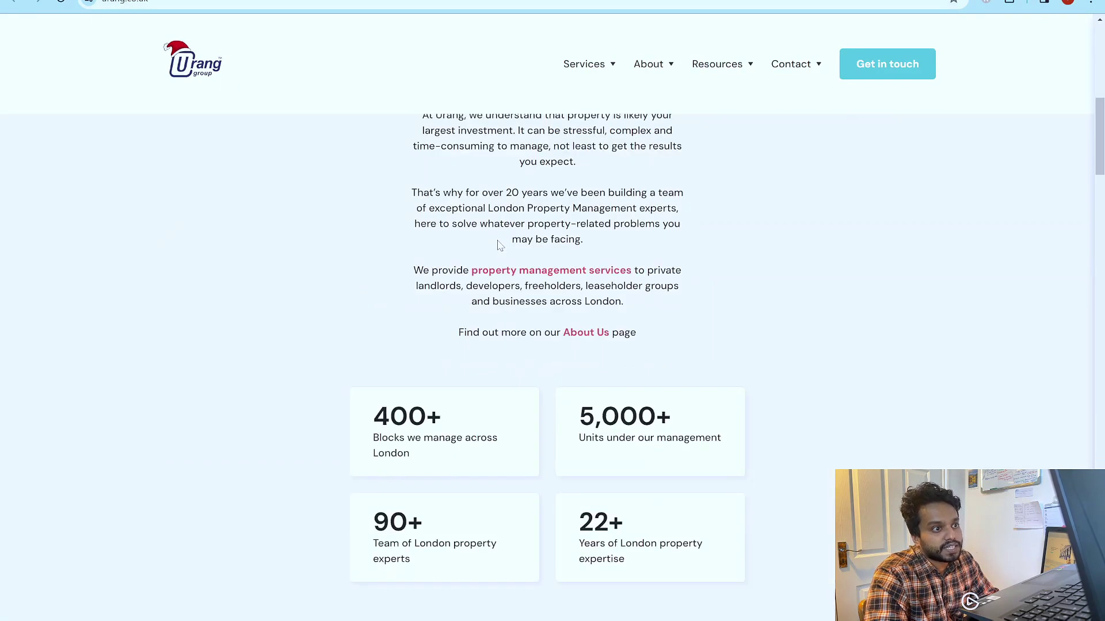
{"action": "scroll", "coordinate": [920, 368], "scroll_direction": "down", "scroll_amount": 5}
{"action": "scroll", "coordinate": [706, 362], "scroll_direction": "up", "scroll_amount": 12}
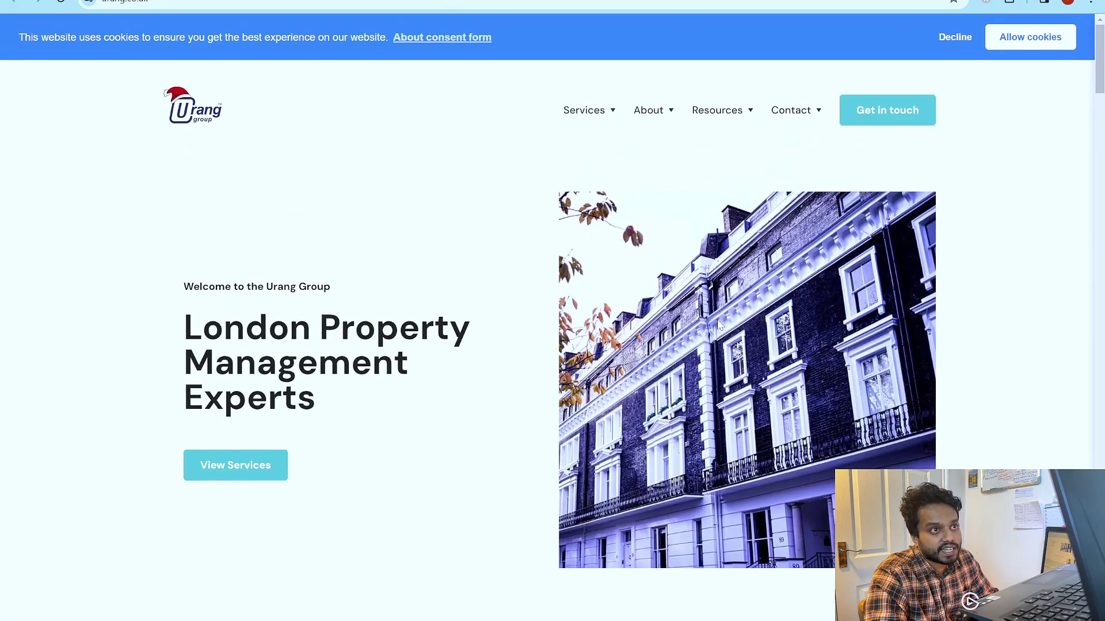
Step: Highlight the heading "London Property Management Experts" and inspect the building image's source URL in the page code
{"action": "left_click_drag", "start_coordinate": [184, 314], "coordinate": [361, 436]}
{"action": "right_click", "coordinate": [681, 288]}
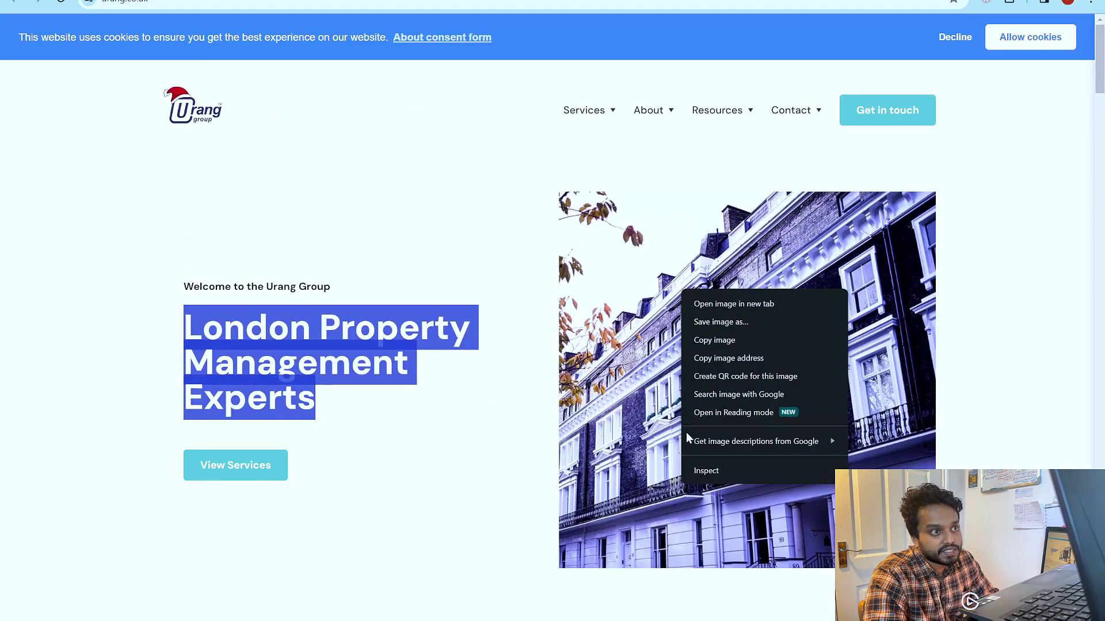
{"action": "left_click", "coordinate": [714, 469]}
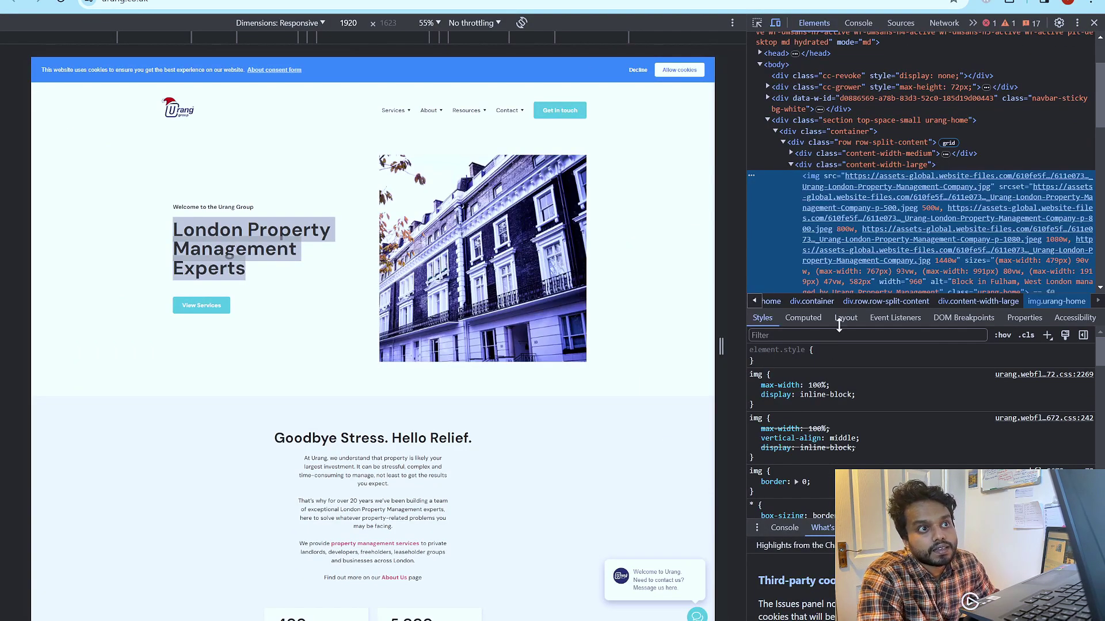
{"action": "mouse_move", "coordinate": [859, 181]}
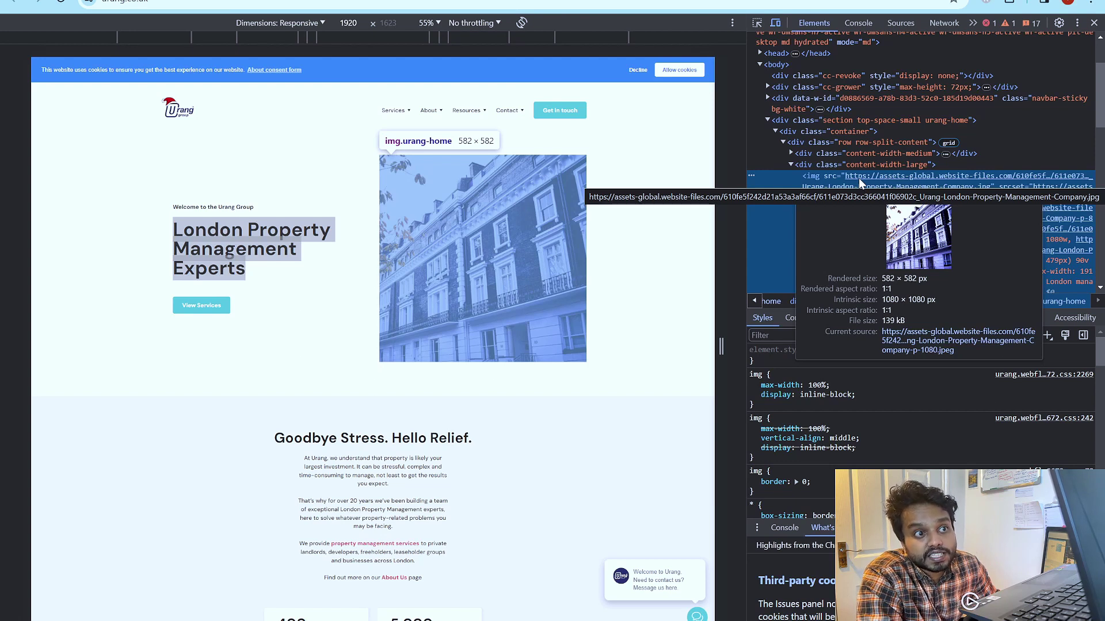
Step: Switch to the Entity SEO presentation and highlight the Images slide's bullet about avoiding stock images
{"action": "key", "text": "alt+Tab"}
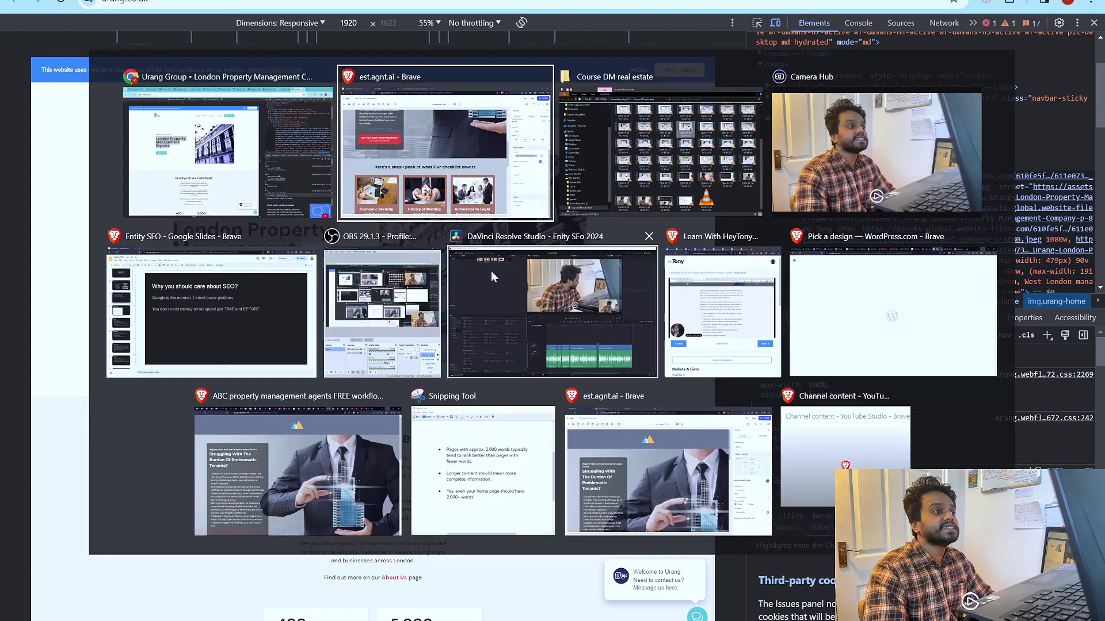
{"action": "left_click", "coordinate": [863, 156]}
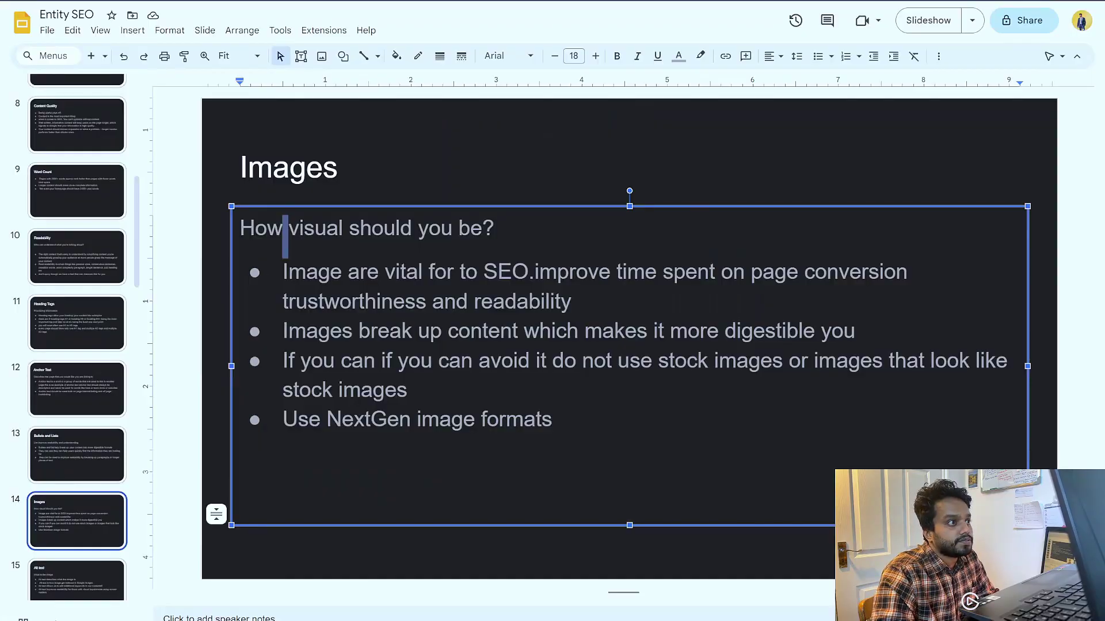
{"action": "left_click", "coordinate": [323, 360]}
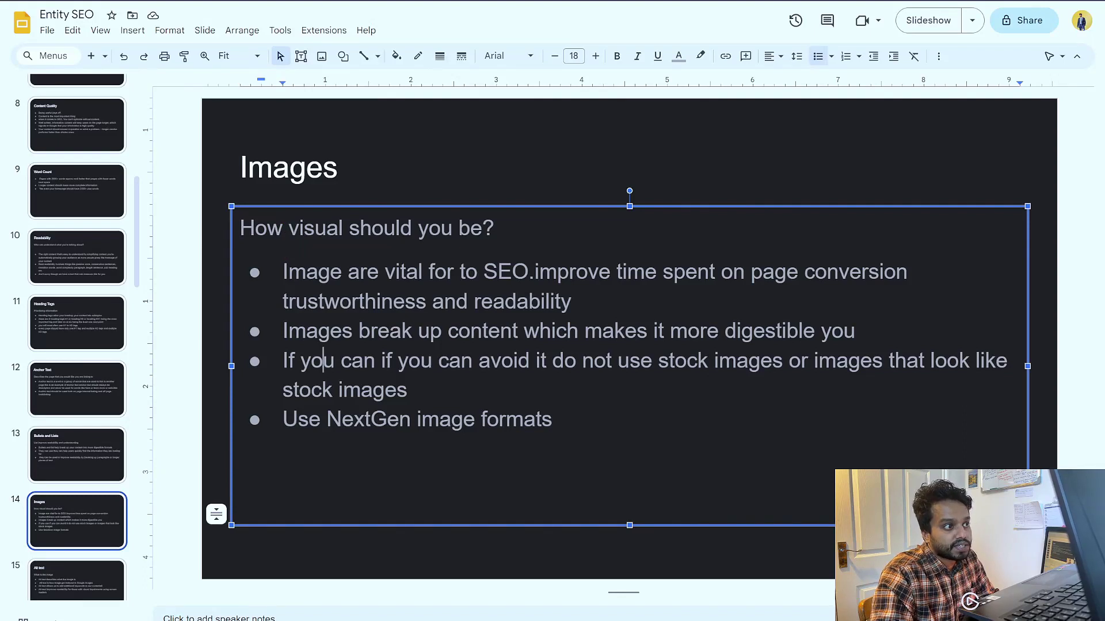
{"action": "left_click_drag", "start_coordinate": [282, 361], "coordinate": [409, 391]}
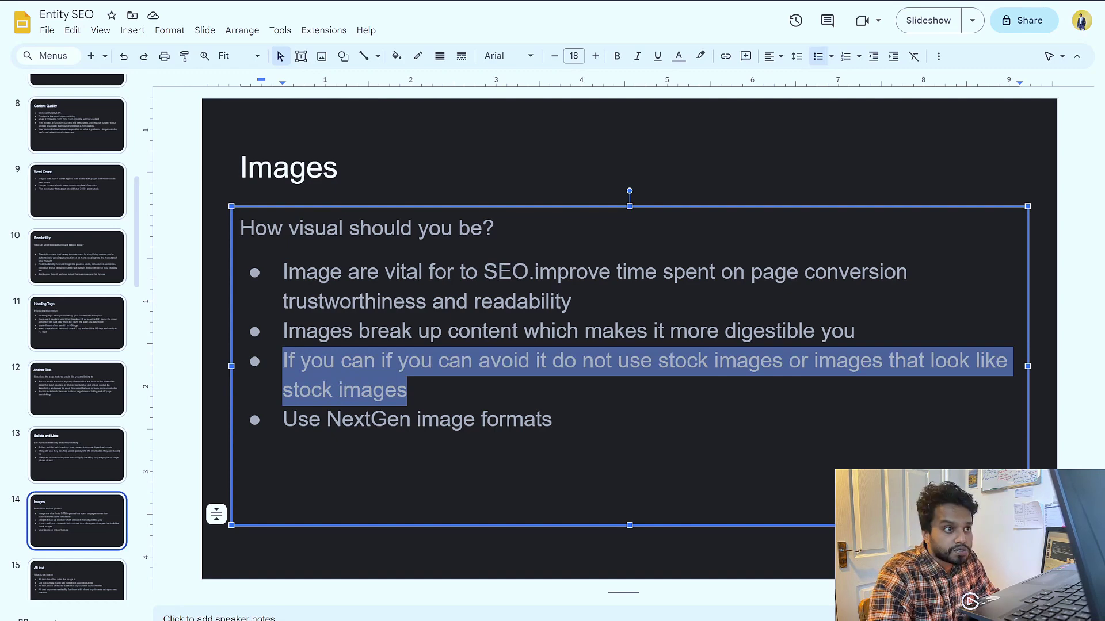
Step: Search for images of "stock image copyr" in a new Brave tab
{"action": "key", "text": "ctrl+t"}
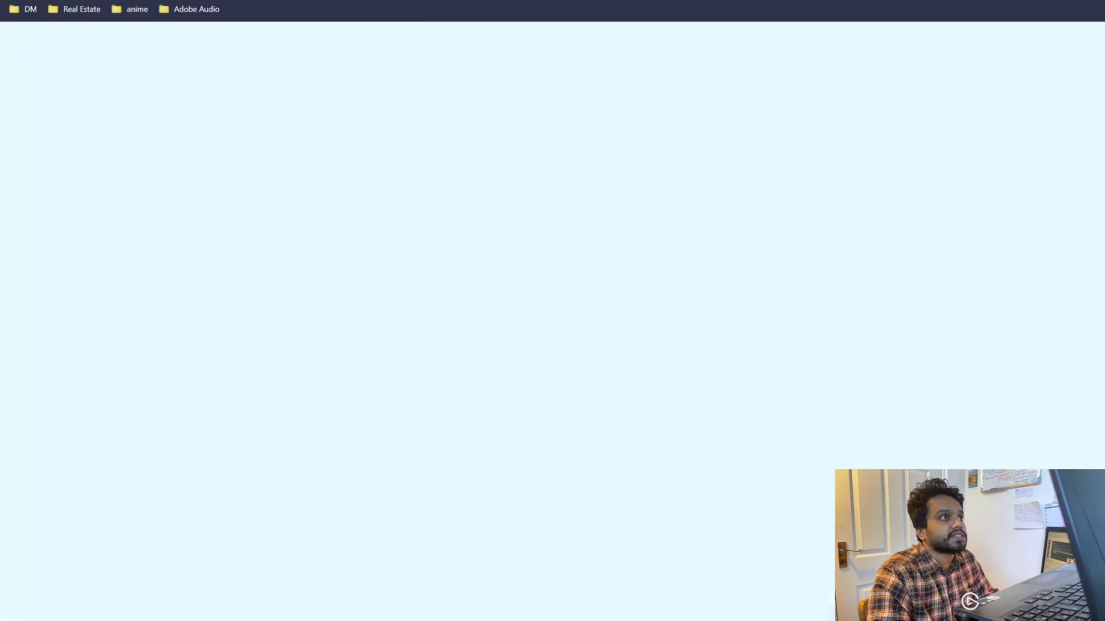
{"action": "type", "text": "stock image copyr"}
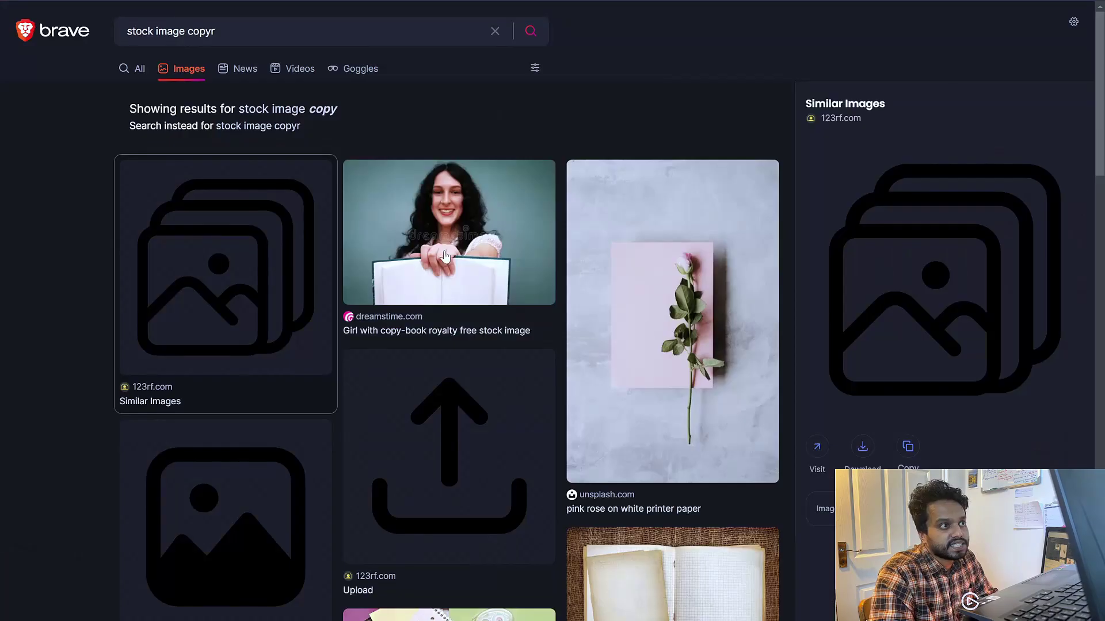
Step: Preview the "Girl with copy-book royalty free stock image" and "Elegant office desktop with copyspace" results and look through the remaining stock images
{"action": "left_click", "coordinate": [445, 256]}
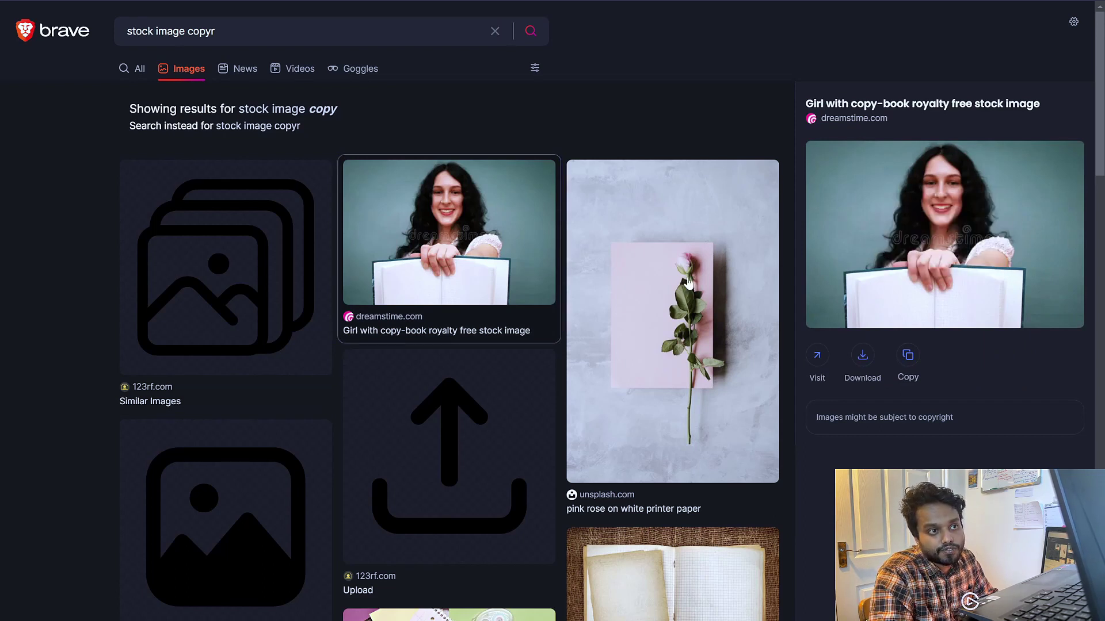
{"action": "scroll", "coordinate": [762, 266], "scroll_direction": "down", "scroll_amount": 10}
{"action": "left_click", "coordinate": [178, 195]}
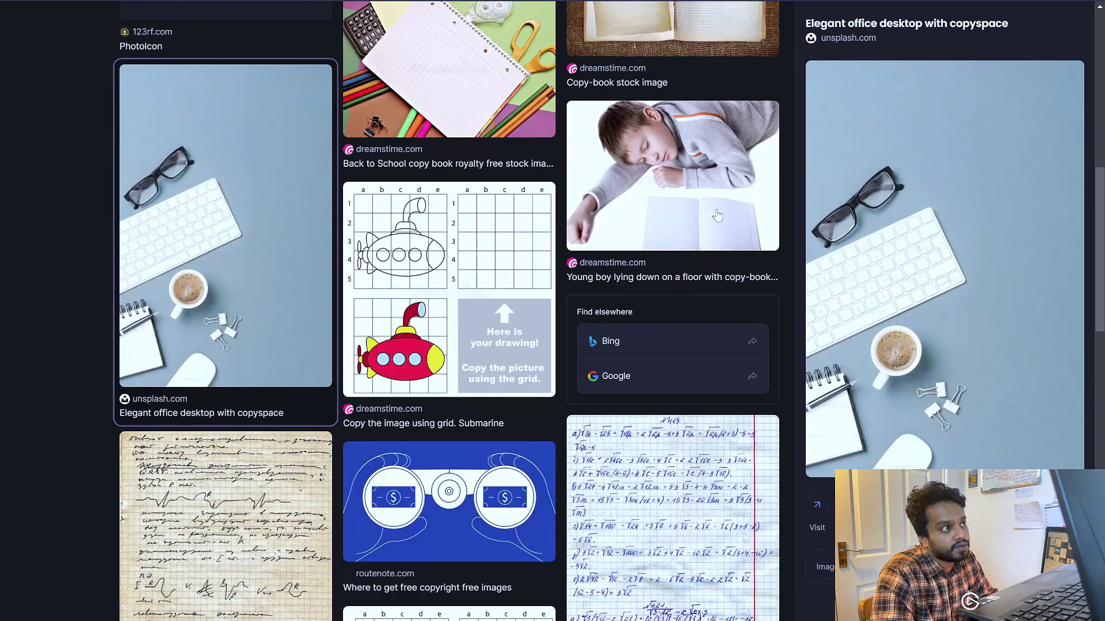
{"action": "scroll", "coordinate": [464, 375], "scroll_direction": "down", "scroll_amount": 10}
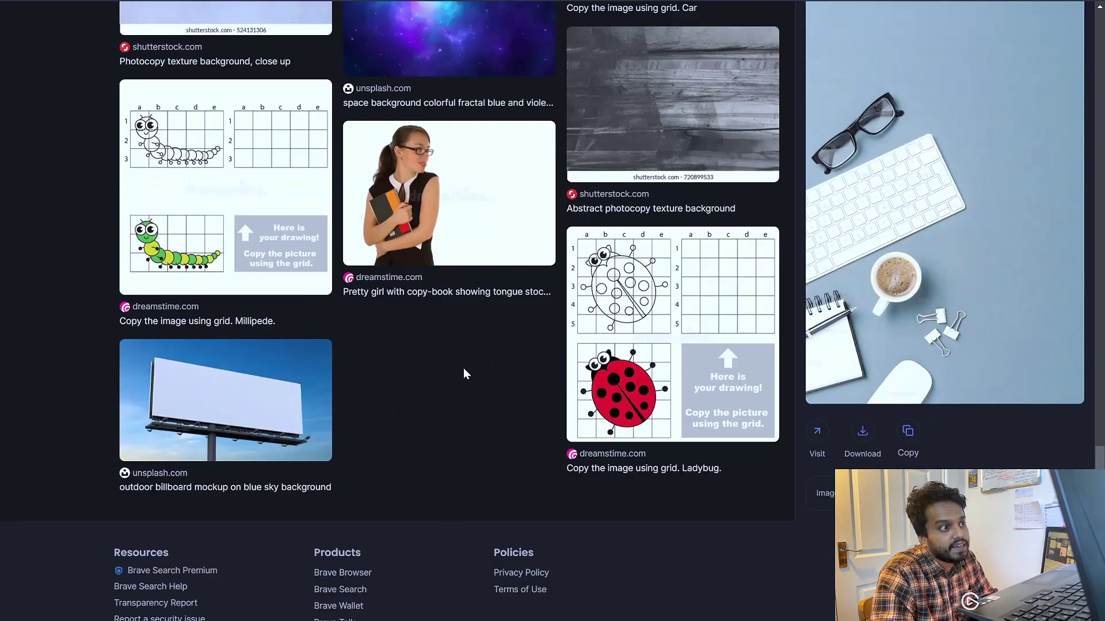
{"action": "scroll", "coordinate": [464, 375], "scroll_direction": "up", "scroll_amount": 20}
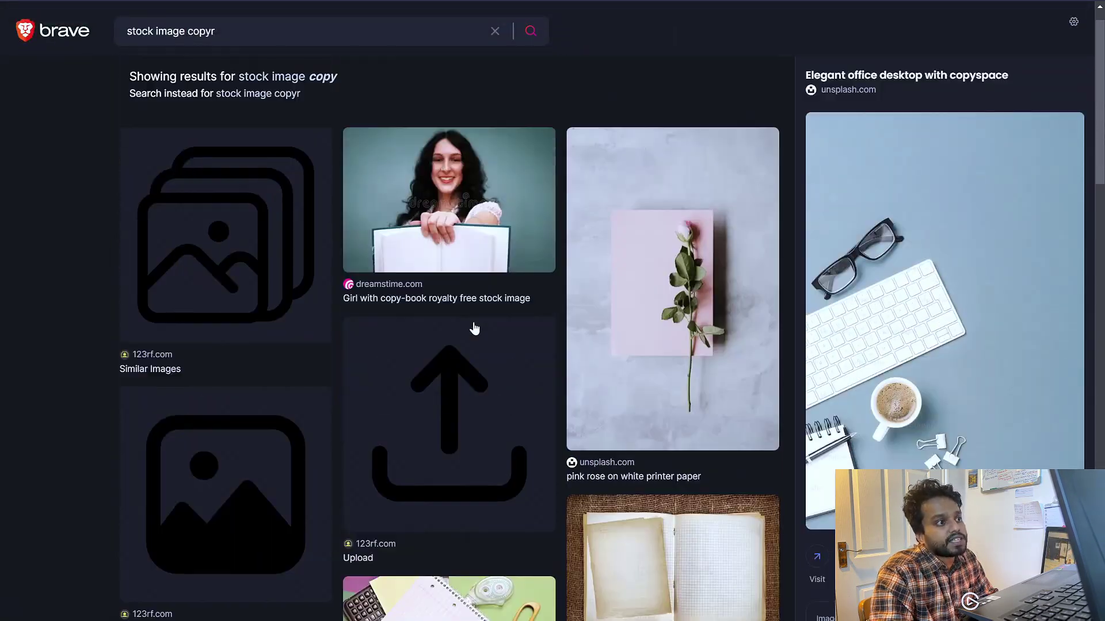
Step: Preview the "Where to get free copyright free images" result from routenote.com, then the dreamstime.com girl with a copy-book again
{"action": "scroll", "coordinate": [474, 328], "scroll_direction": "down", "scroll_amount": 12}
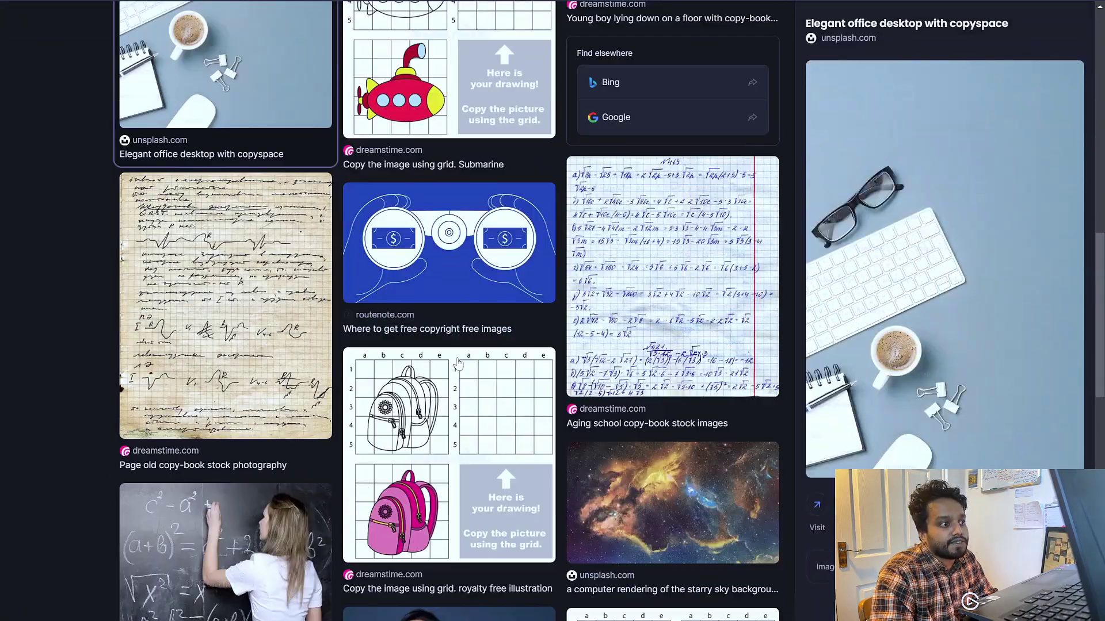
{"action": "left_click", "coordinate": [451, 274]}
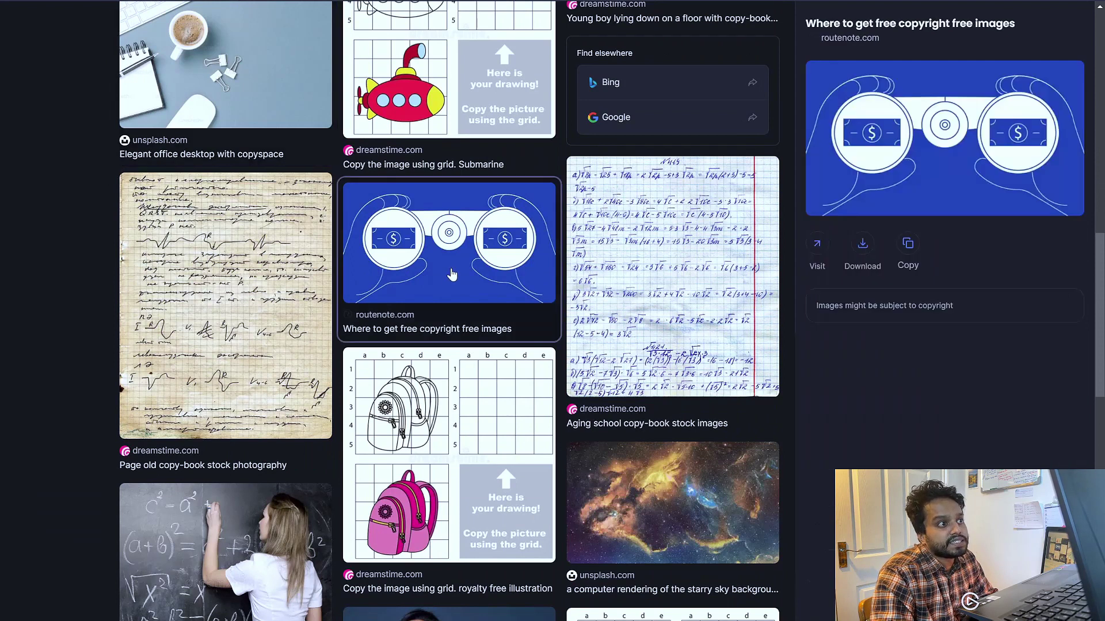
{"action": "scroll", "coordinate": [875, 197], "scroll_direction": "up", "scroll_amount": 4}
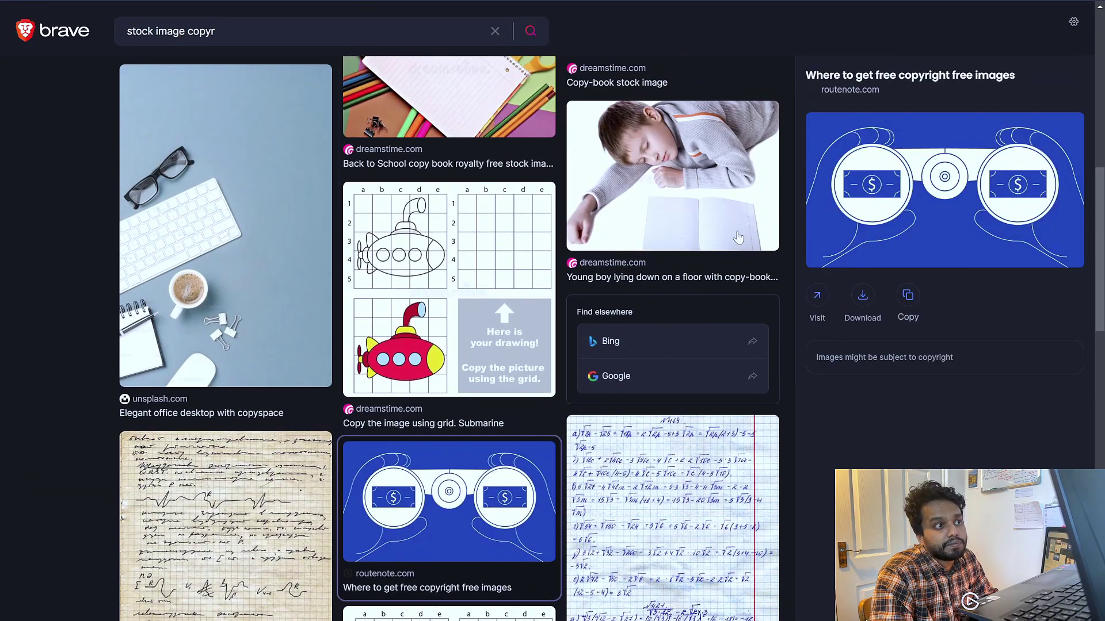
{"action": "scroll", "coordinate": [671, 251], "scroll_direction": "up", "scroll_amount": 10}
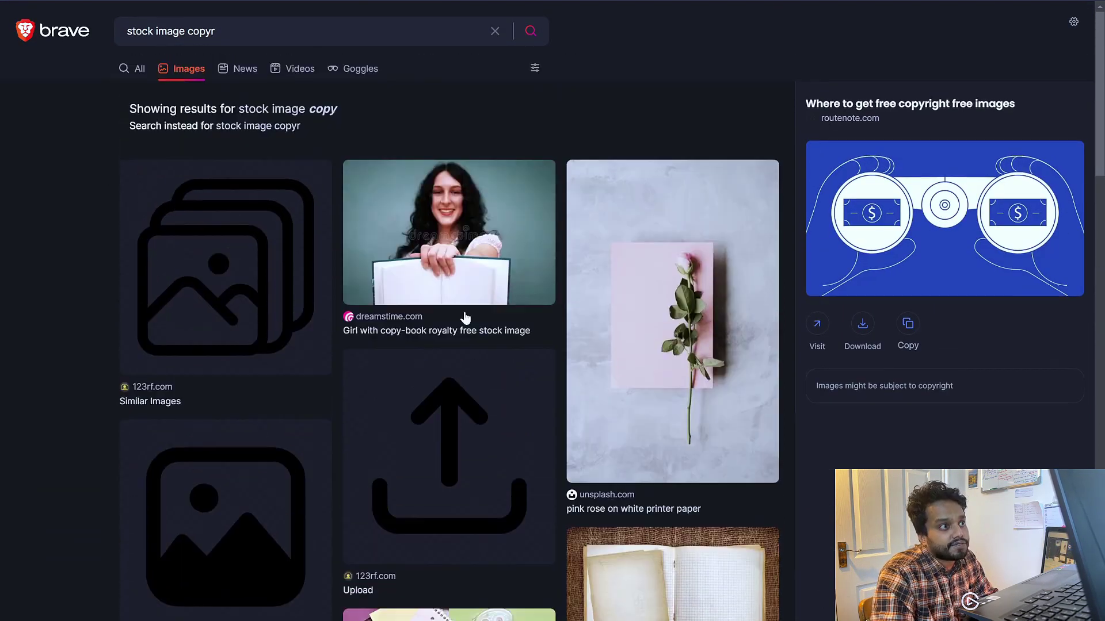
{"action": "left_click", "coordinate": [459, 287]}
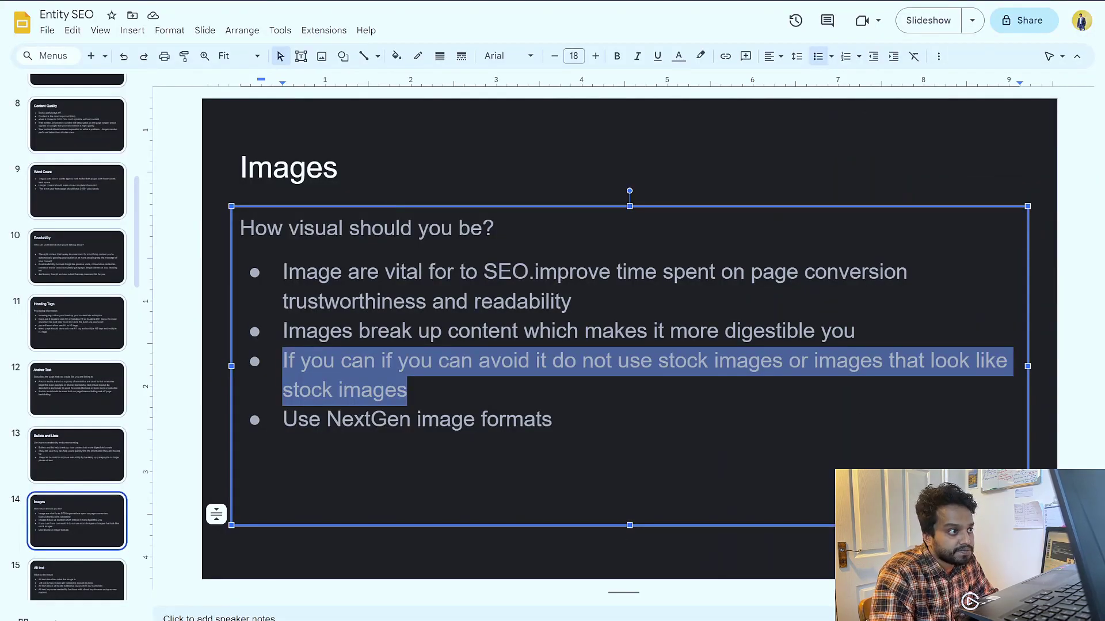
Step: Highlight the bullet "Use NextGen image formats" on the Images slide of the Entity SEO presentation
{"action": "left_click_drag", "start_coordinate": [283, 419], "coordinate": [553, 420]}
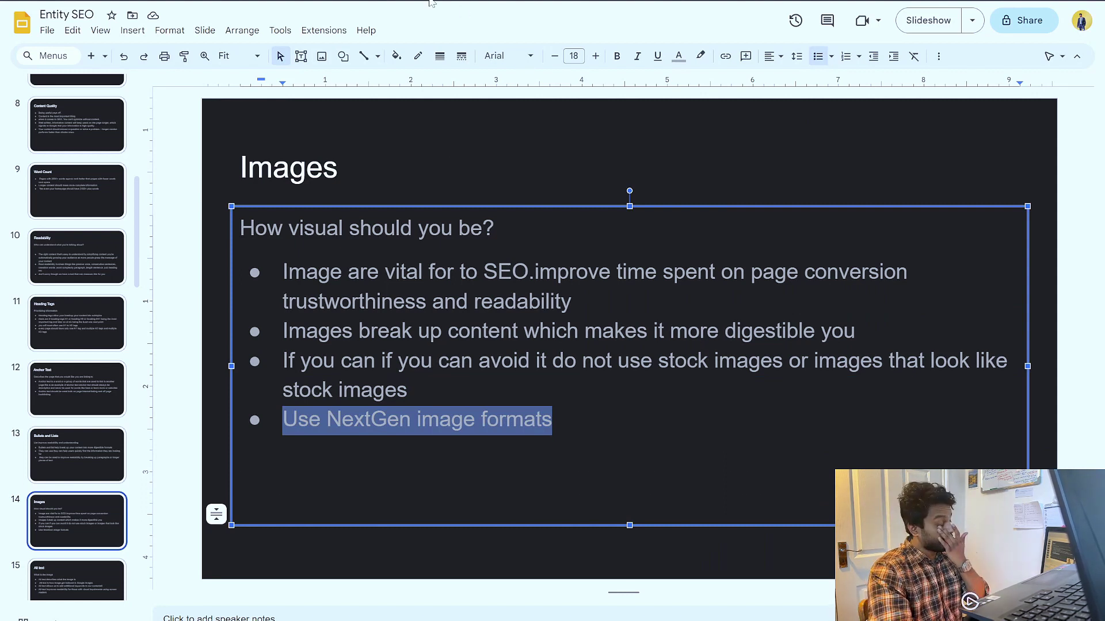
{"action": "key", "text": "alt+Tab"}
{"action": "key", "text": "alt+Tab"}
{"action": "key", "text": "alt+Tab"}
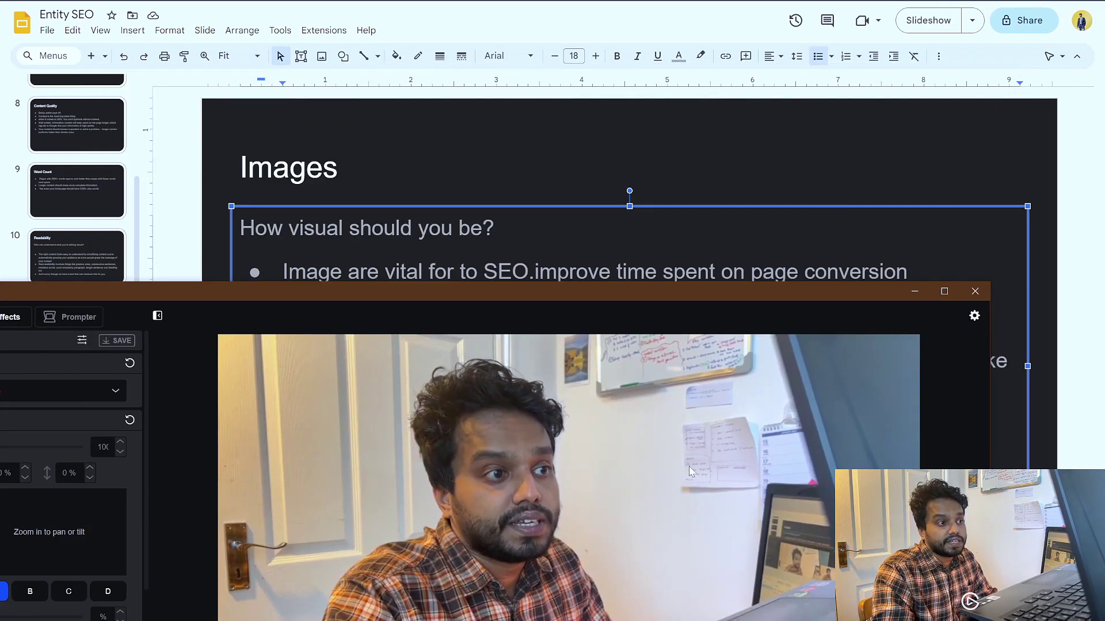
{"action": "double_click", "coordinate": [699, 450]}
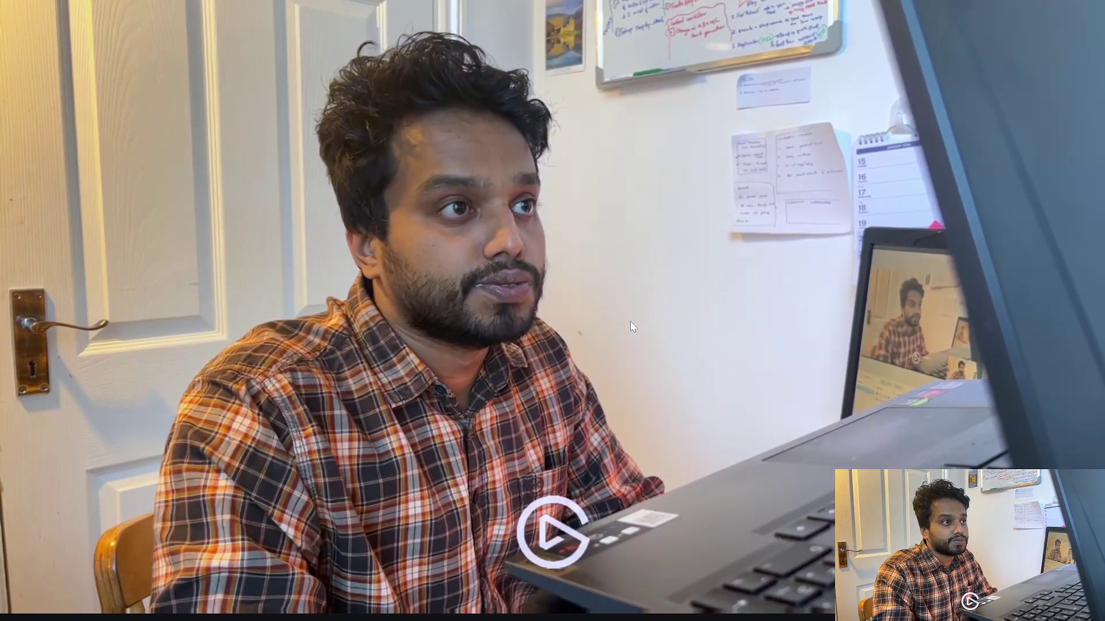
{"action": "double_click", "coordinate": [630, 321]}
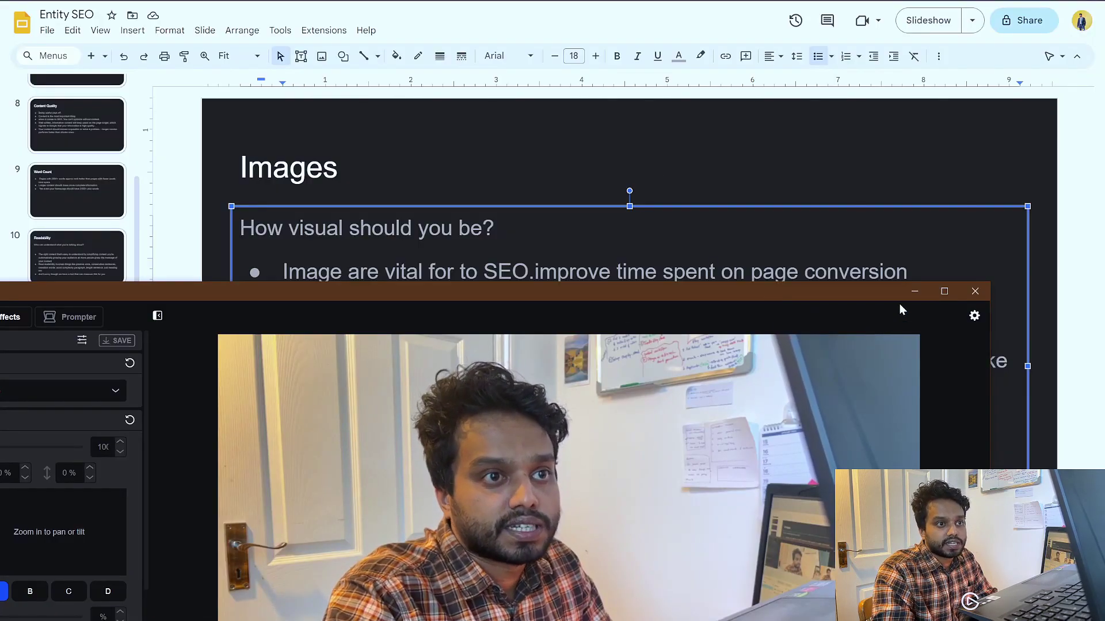
{"action": "left_click", "coordinate": [914, 292]}
Step: Switch to Chrome to review Google image results for "different image format mobile and web" and return to the Entity SEO presentation
{"action": "key", "text": "super+Tab"}
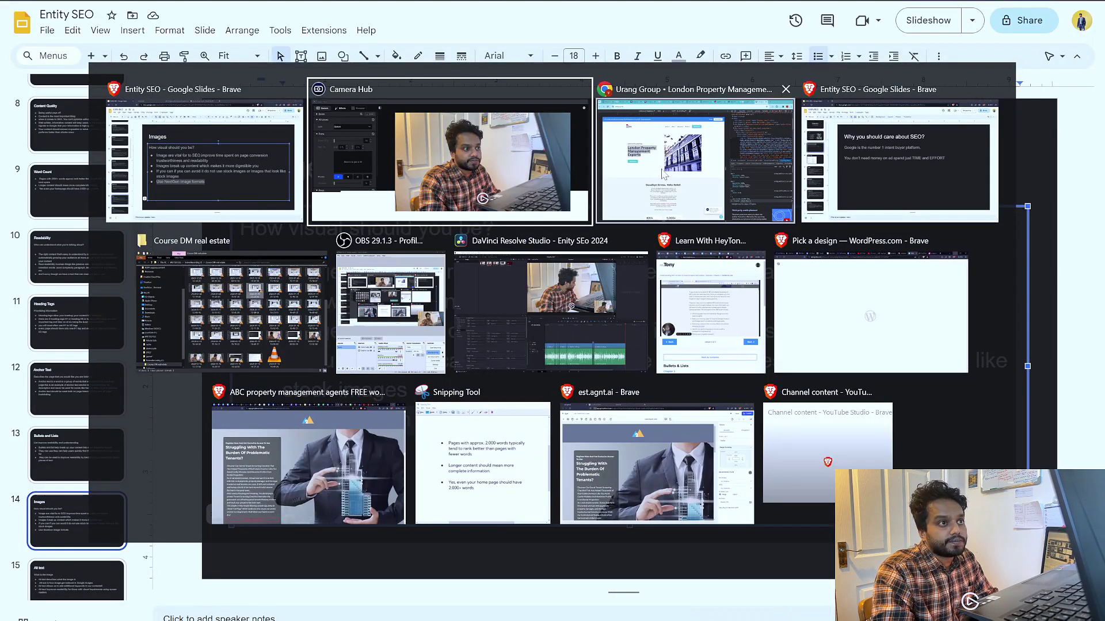
{"action": "left_click", "coordinate": [690, 158]}
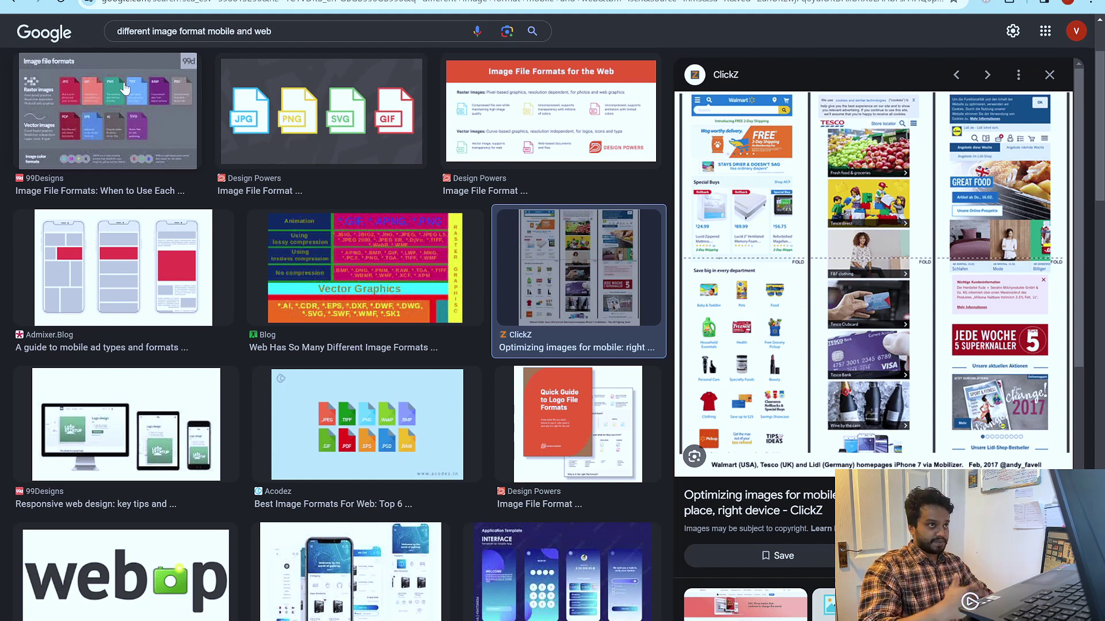
{"action": "key", "text": "alt+Tab"}
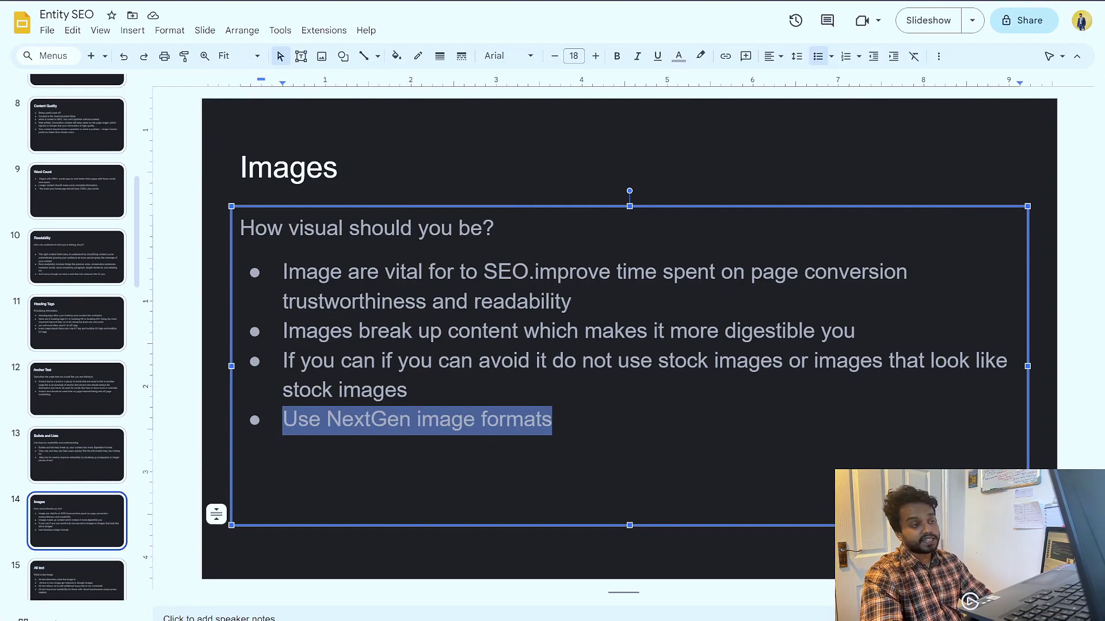
Step: Clear the text highlight on the Images slide and show the Alt text slide
{"action": "left_click", "coordinate": [385, 419]}
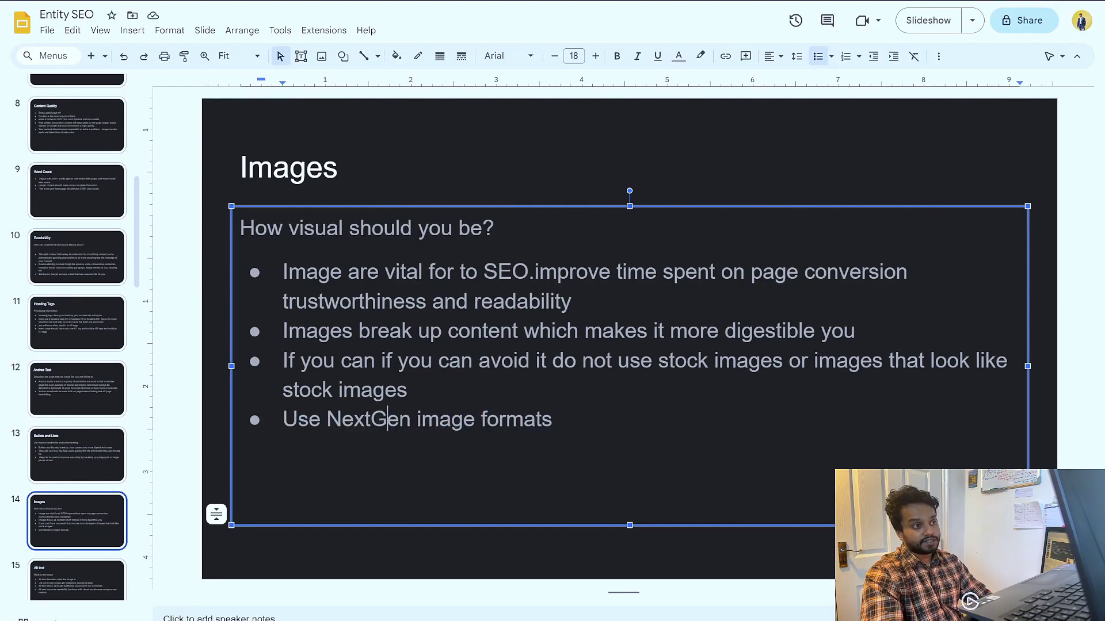
{"action": "scroll", "coordinate": [63, 456], "scroll_direction": "down", "scroll_amount": 3}
{"action": "left_click", "coordinate": [94, 435]}
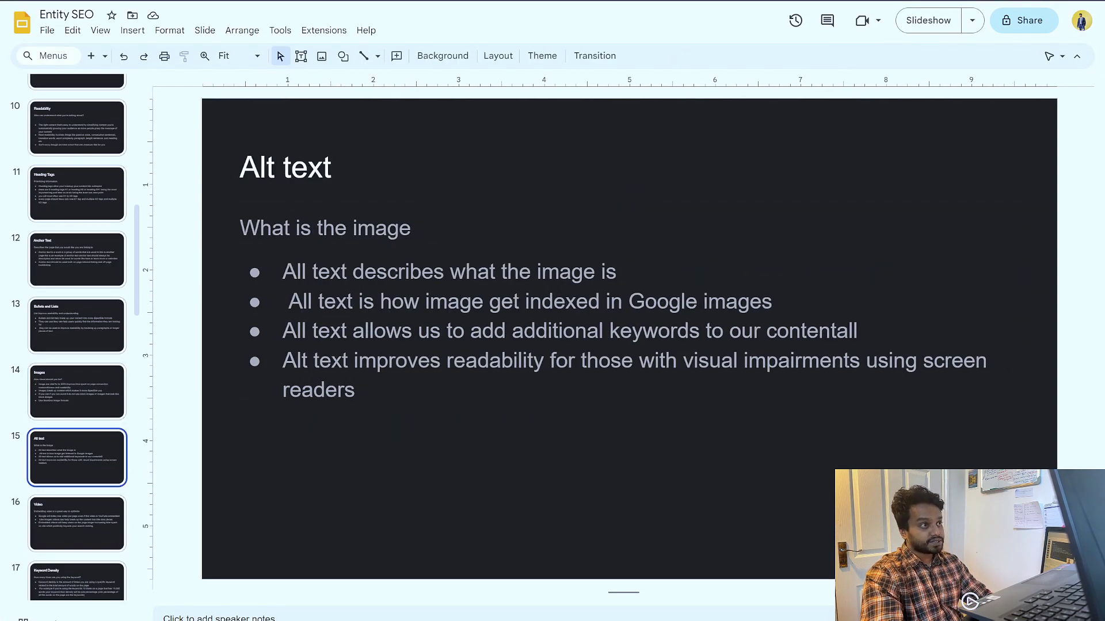
Step: Return to the Images slide and highlight the advice to avoid stock images or images that look like them
{"action": "left_click", "coordinate": [77, 391]}
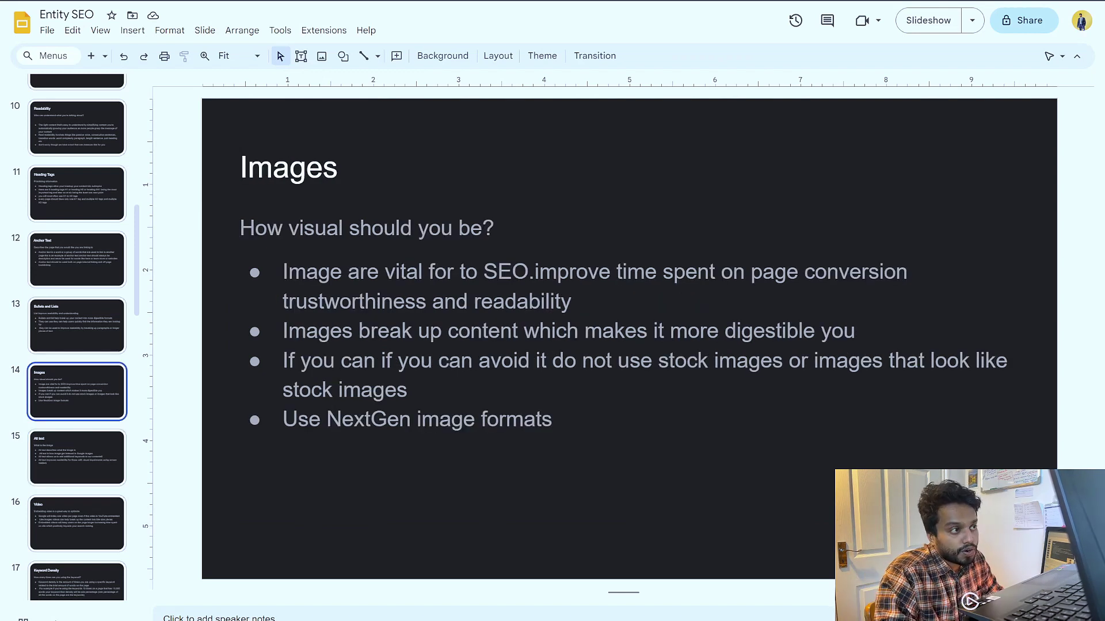
{"action": "left_click_drag", "start_coordinate": [289, 362], "coordinate": [564, 398]}
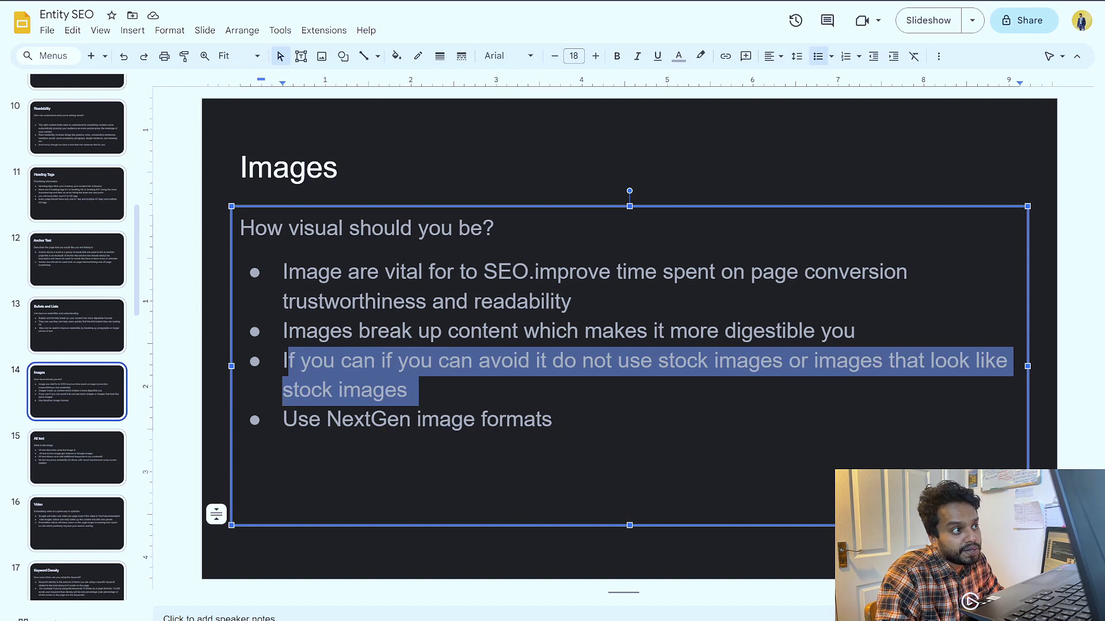
{"action": "left_click", "coordinate": [336, 361]}
{"action": "left_click_drag", "start_coordinate": [461, 360], "coordinate": [418, 392]}
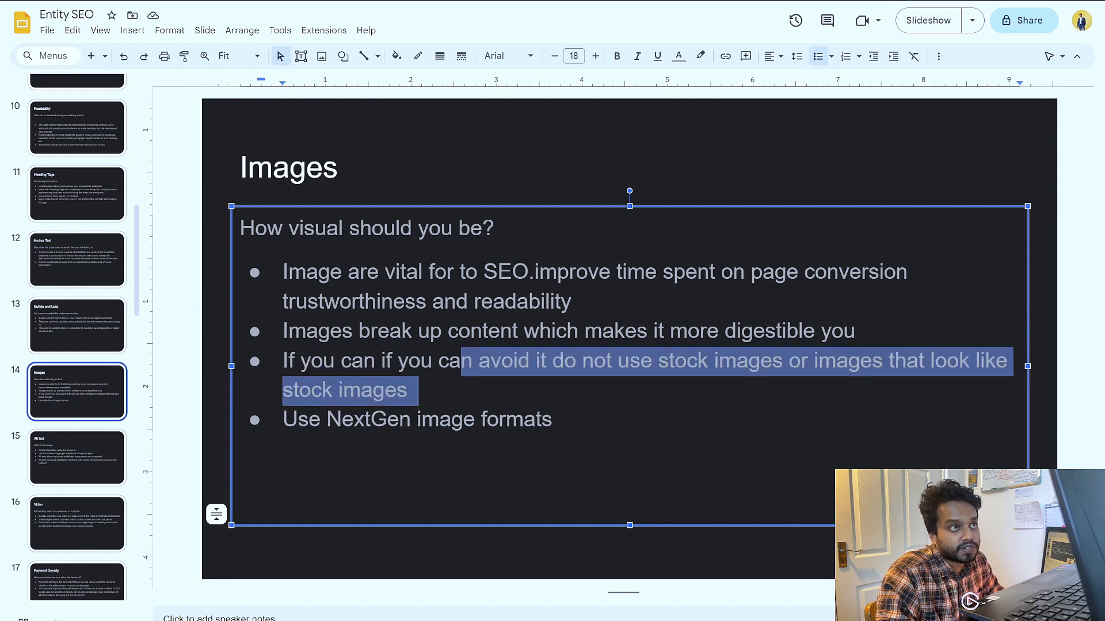
Step: Open the Zoopla website in a new browser tab and go to its page for properties to rent
{"action": "key", "text": "ctrl+t"}
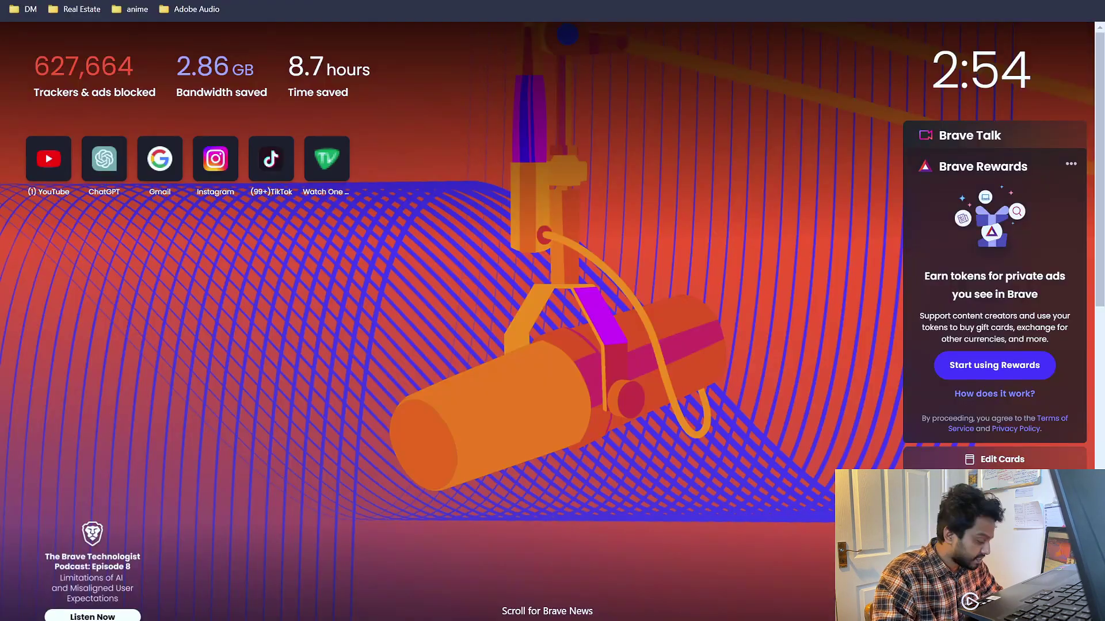
{"action": "type", "text": "zoopl"}
{"action": "key", "text": "Return"}
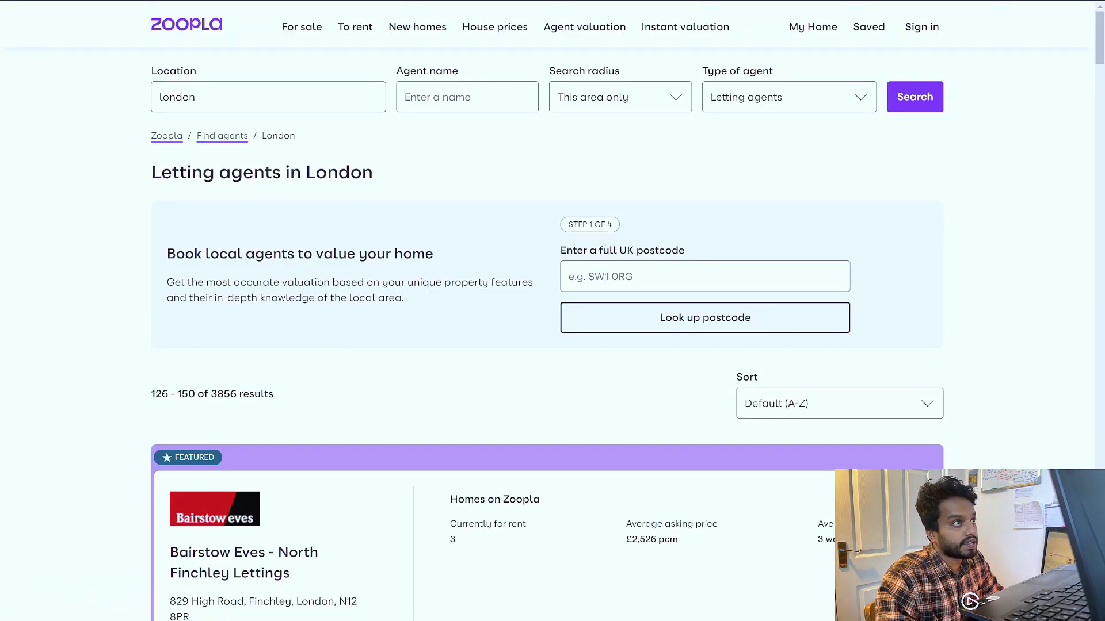
{"action": "left_click", "coordinate": [363, 33]}
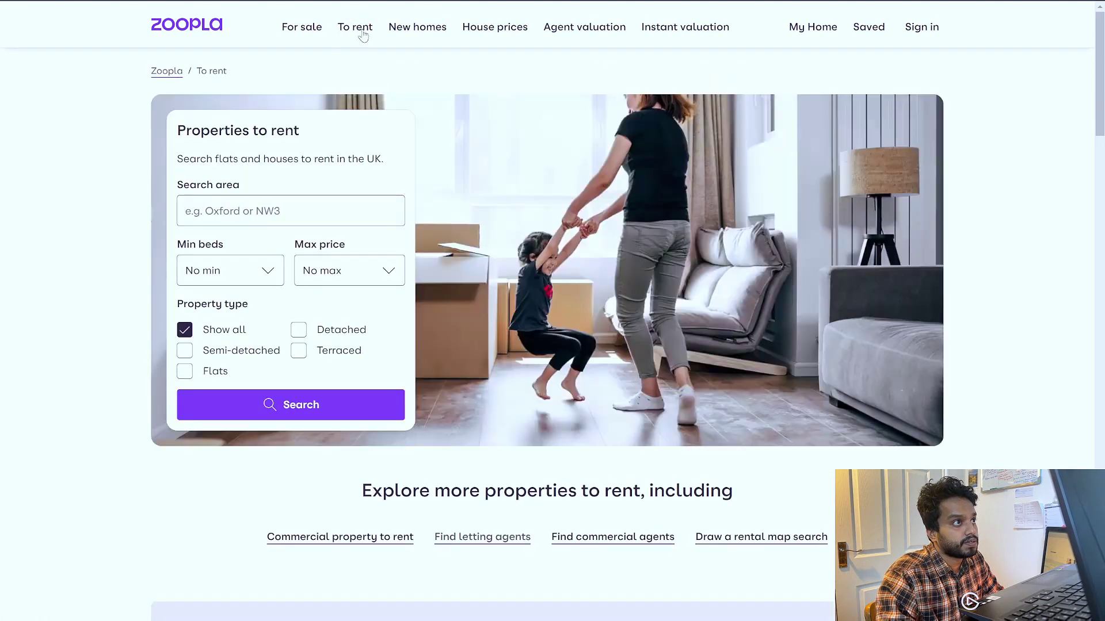
Step: Search for properties to rent with a full Hayes UB3 postcode as the search area
{"action": "type", "text": "ub3 1"}
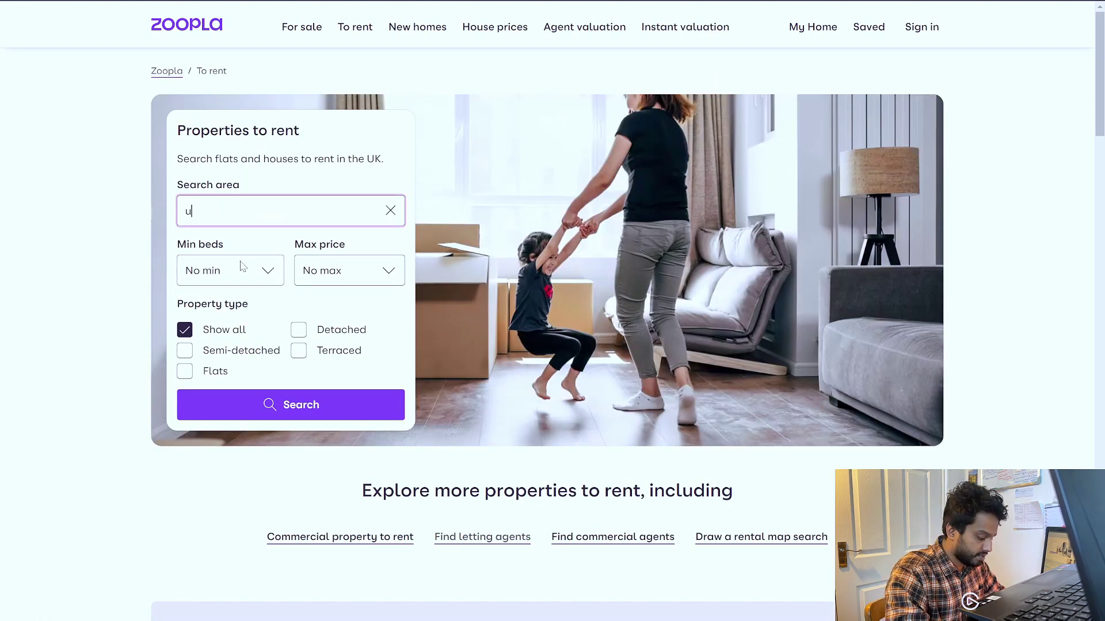
{"action": "type", "text": "by"}
{"action": "key", "text": "Return"}
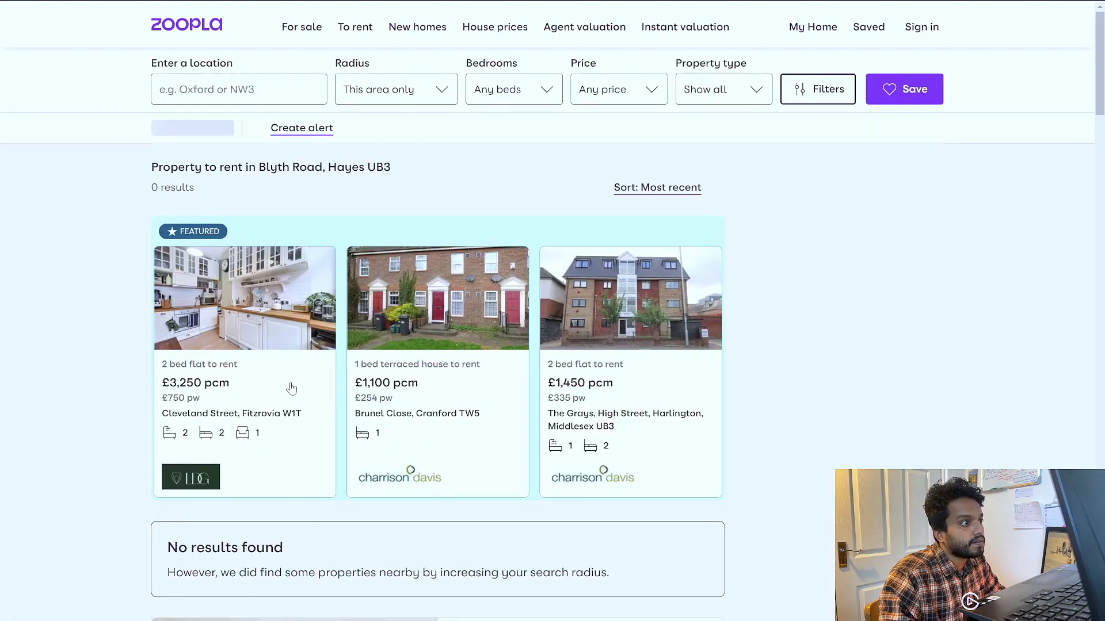
Step: Look over the nearby rental listings and view the £1,950 pcm two-bed flat's photos up to the third one
{"action": "scroll", "coordinate": [565, 402], "scroll_direction": "down", "scroll_amount": 10}
{"action": "scroll", "coordinate": [419, 429], "scroll_direction": "down", "scroll_amount": 6}
{"action": "scroll", "coordinate": [417, 429], "scroll_direction": "up", "scroll_amount": 12}
{"action": "scroll", "coordinate": [379, 402], "scroll_direction": "up", "scroll_amount": 5}
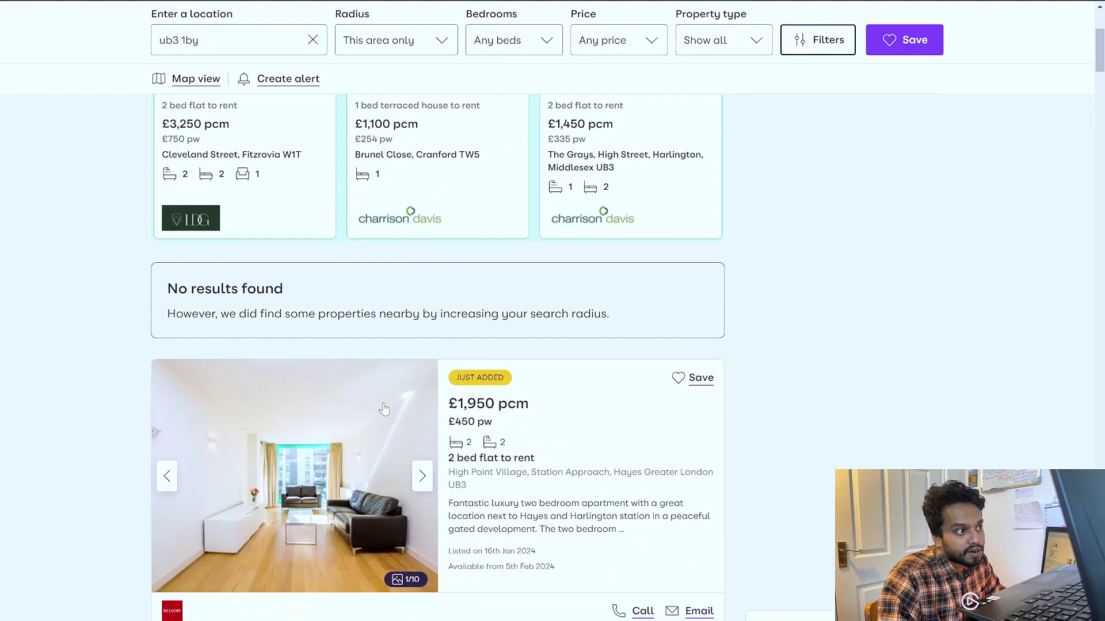
{"action": "scroll", "coordinate": [476, 305], "scroll_direction": "down", "scroll_amount": 4}
{"action": "left_click", "coordinate": [426, 224]}
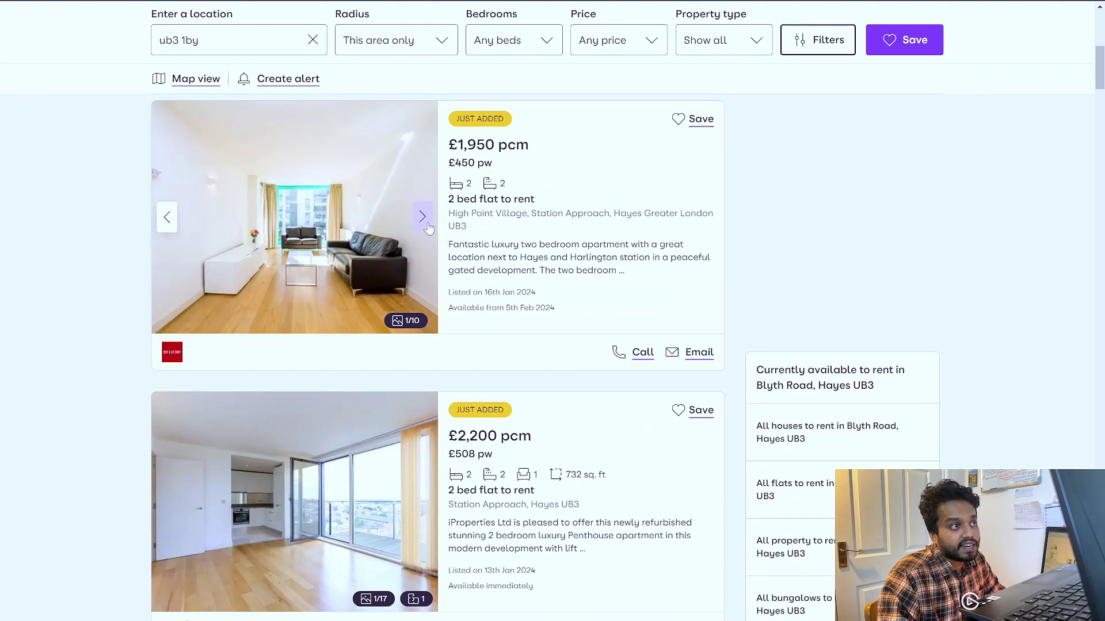
{"action": "left_click", "coordinate": [426, 224]}
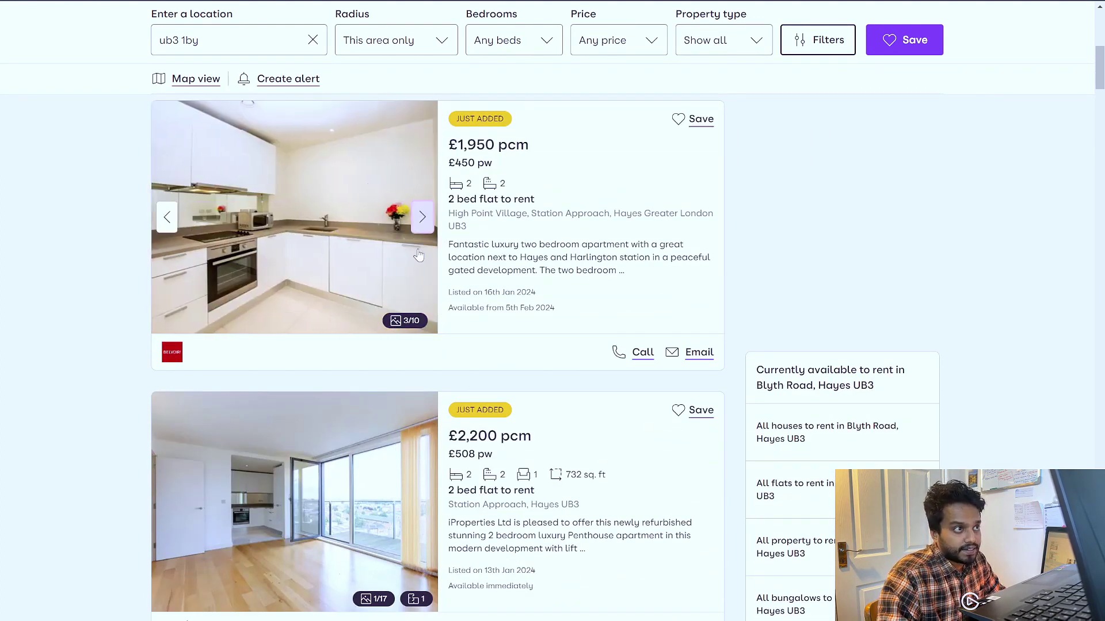
Step: Look through the rest of the Zoopla rental listings to the end of the page and examine their property photos
{"action": "scroll", "coordinate": [432, 346], "scroll_direction": "down", "scroll_amount": 20}
{"action": "scroll", "coordinate": [437, 505], "scroll_direction": "down", "scroll_amount": 20}
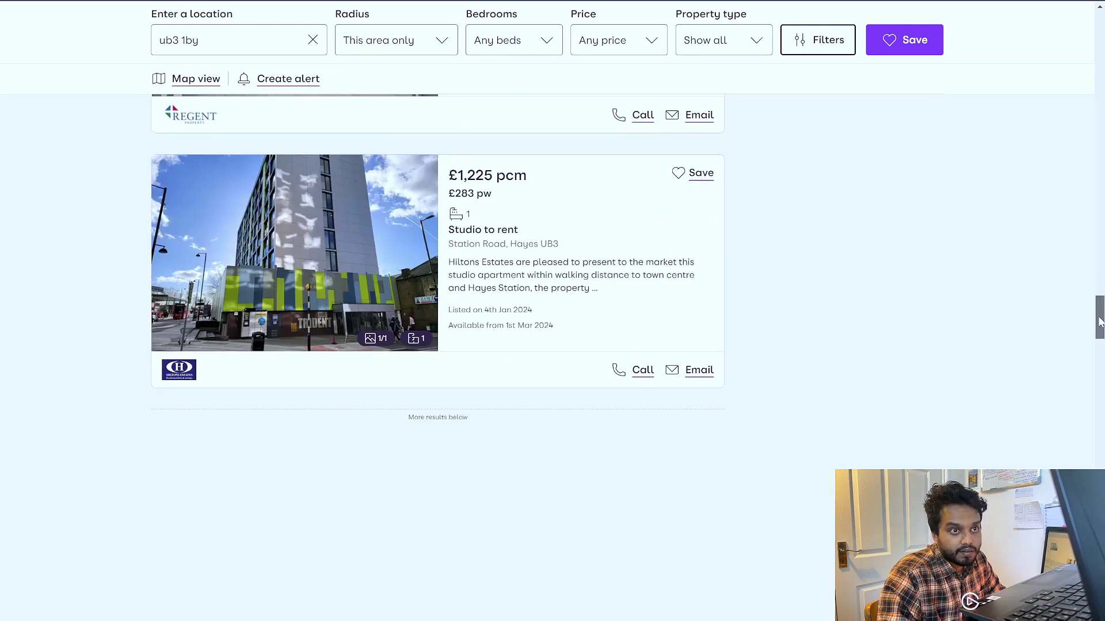
{"action": "scroll", "coordinate": [299, 565], "scroll_direction": "down", "scroll_amount": 15}
{"action": "scroll", "coordinate": [546, 345], "scroll_direction": "down", "scroll_amount": 2}
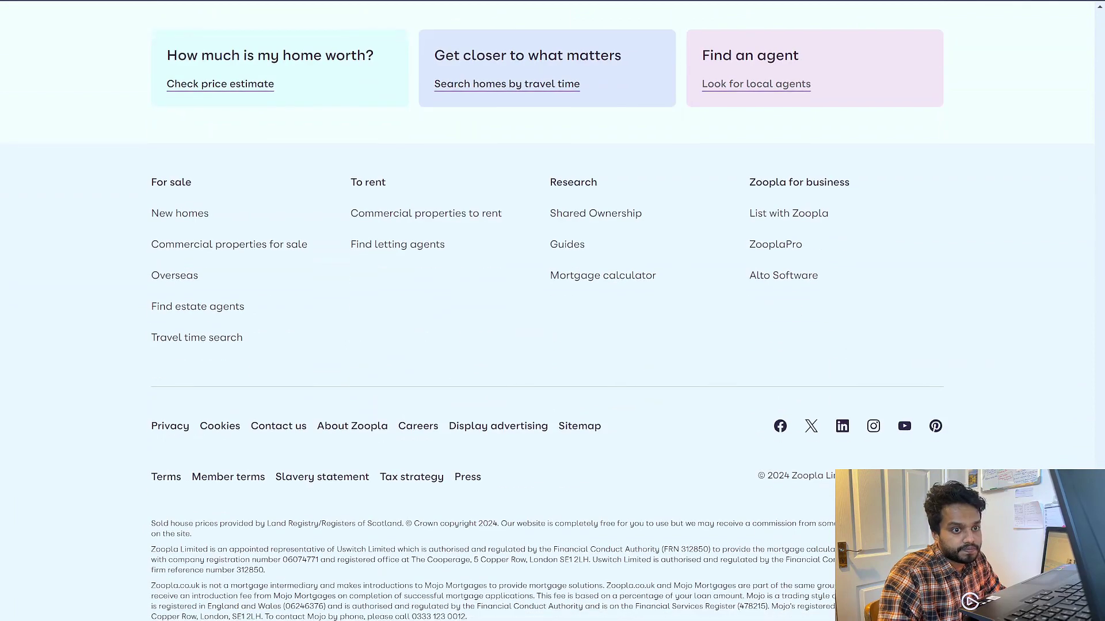
{"action": "scroll", "coordinate": [861, 465], "scroll_direction": "up", "scroll_amount": 8}
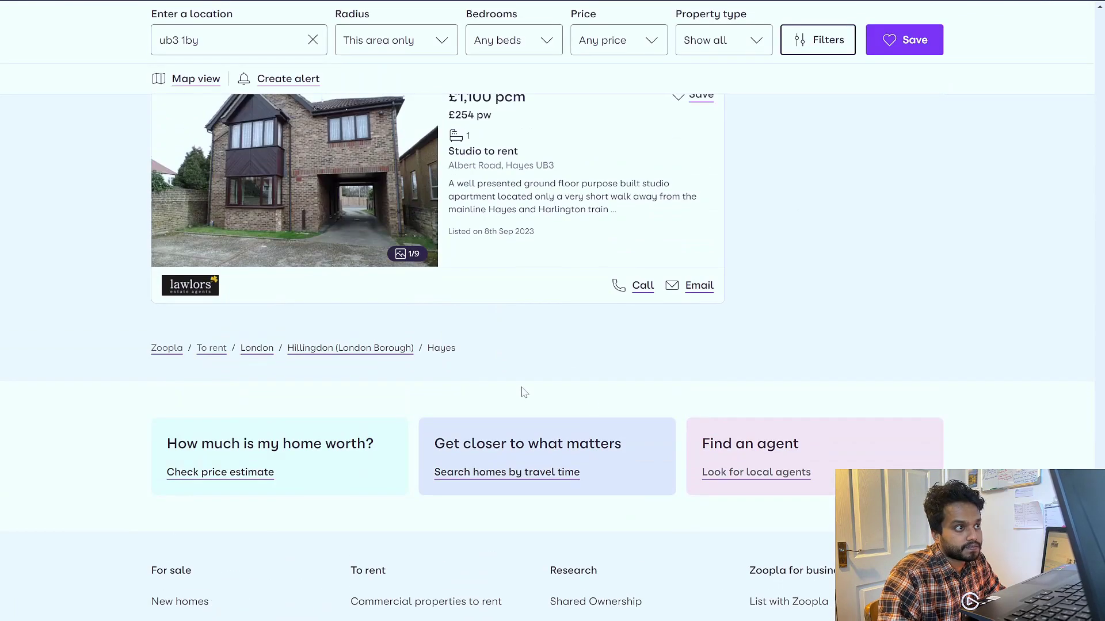
{"action": "scroll", "coordinate": [521, 392], "scroll_direction": "up", "scroll_amount": 9}
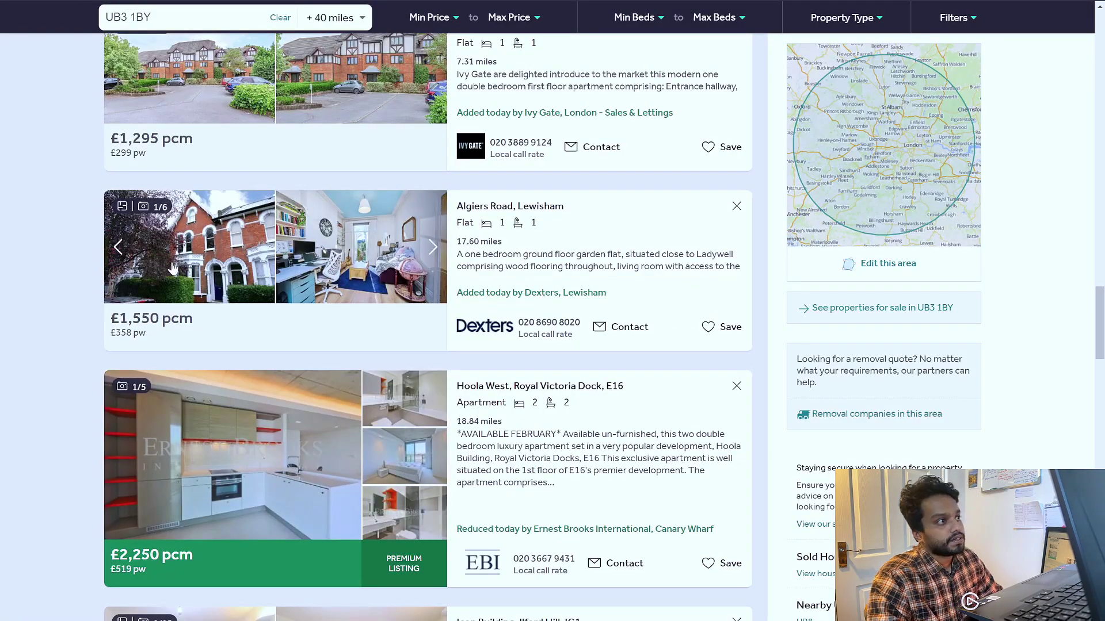
Step: Open the £2,250 pcm two-bedroom premium listing on Rightmove and view its second photo
{"action": "left_click", "coordinate": [187, 493]}
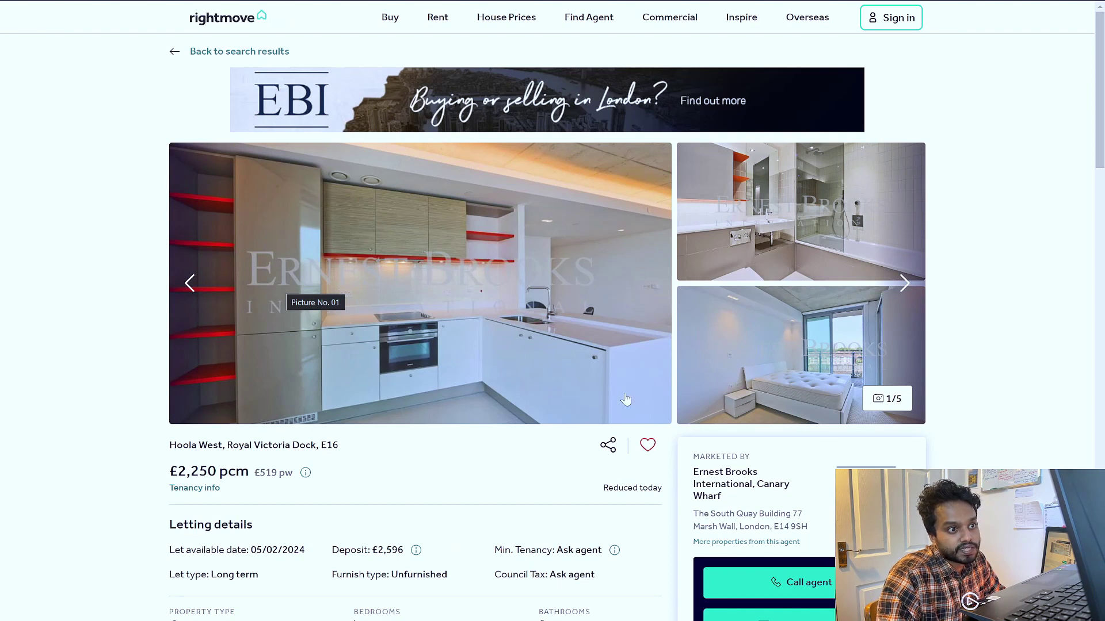
{"action": "left_click", "coordinate": [893, 297]}
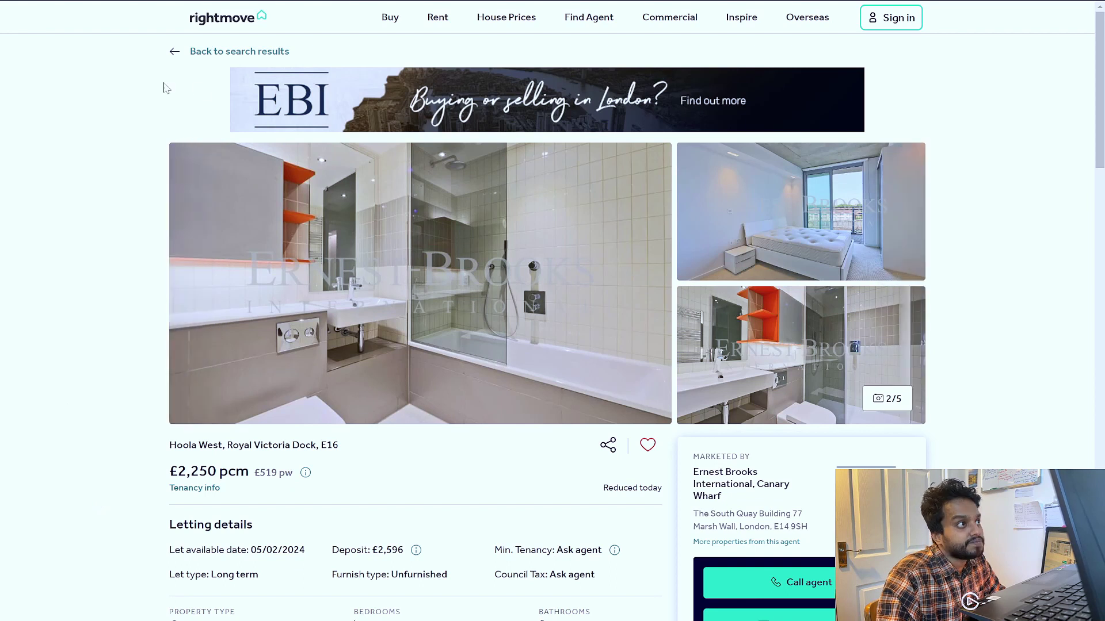
Step: Return to the Rightmove search results and look over the photos of the listings around the Hoola West apartment
{"action": "left_click", "coordinate": [174, 50]}
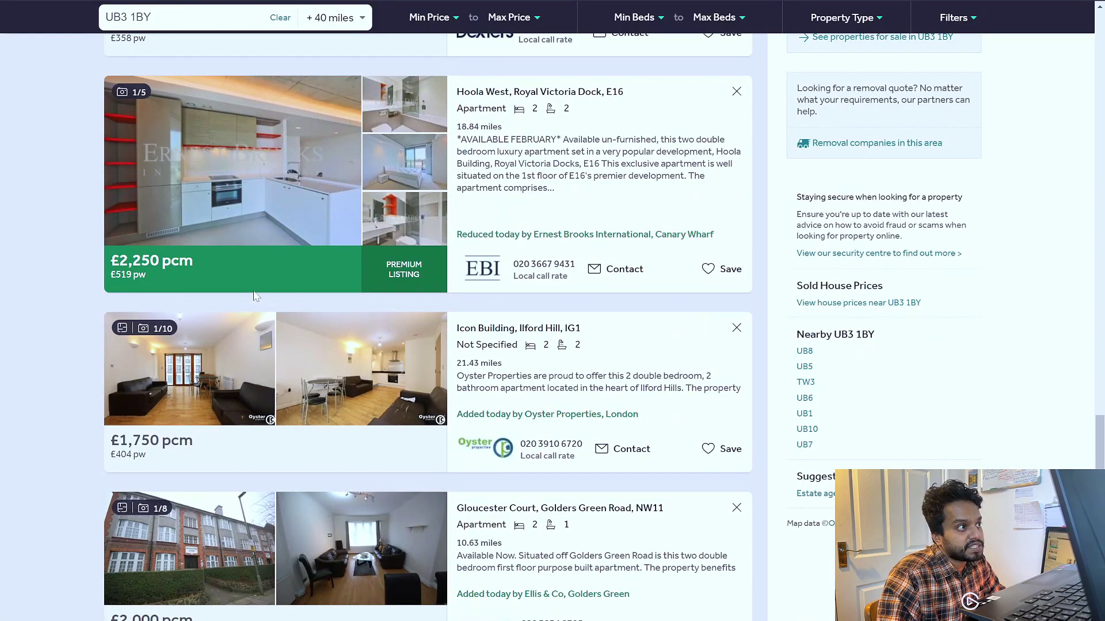
{"action": "mouse_move", "coordinate": [282, 159]}
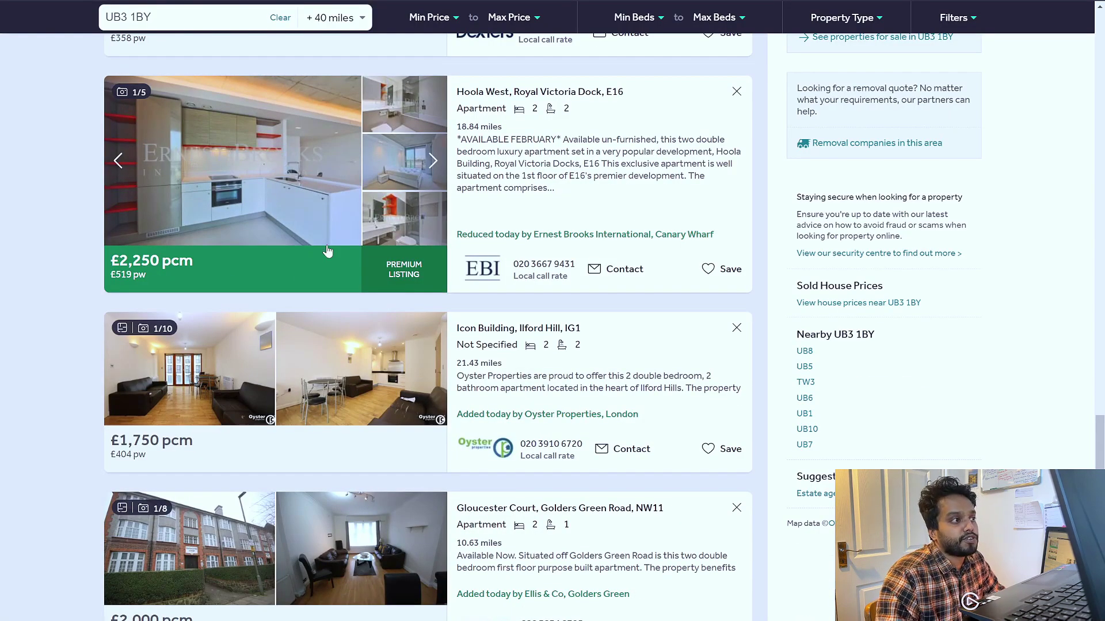
{"action": "mouse_move", "coordinate": [361, 330]}
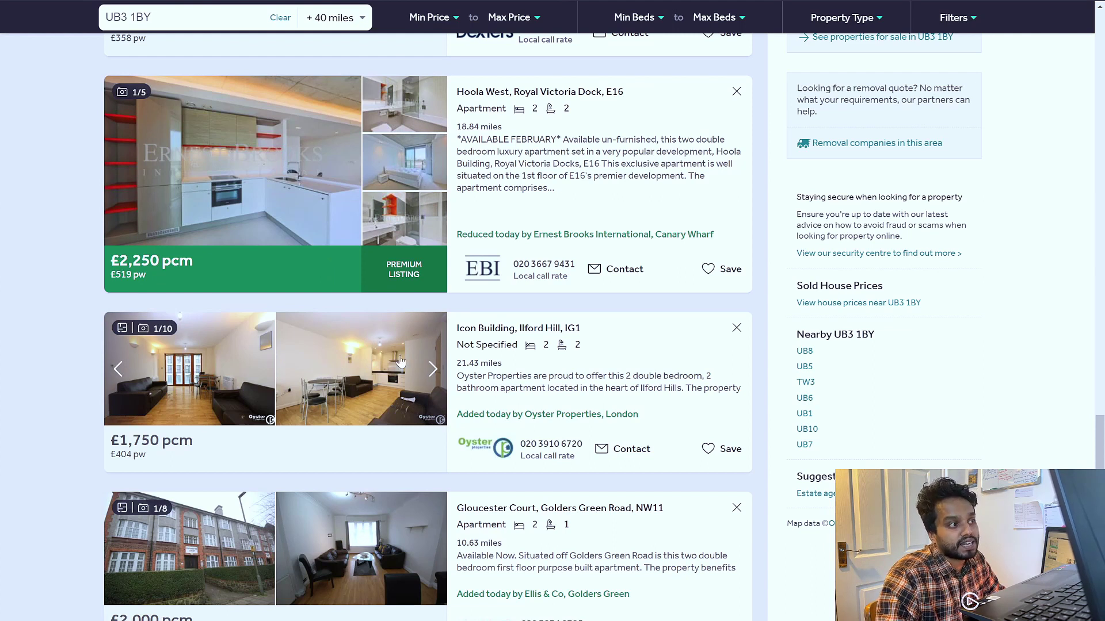
{"action": "scroll", "coordinate": [362, 368], "scroll_direction": "down", "scroll_amount": 3}
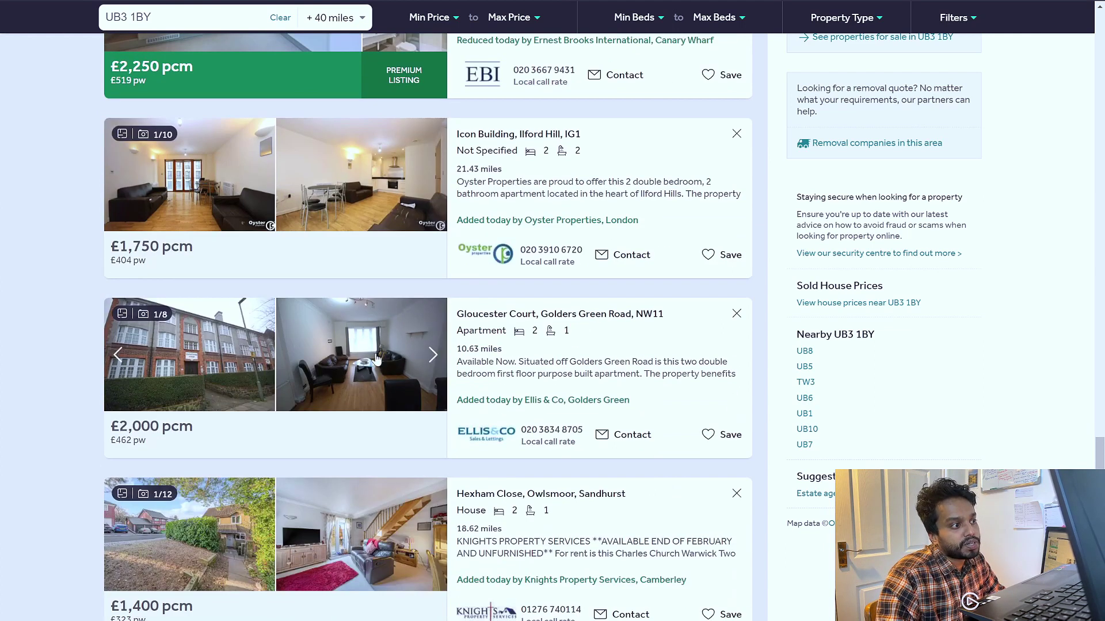
{"action": "scroll", "coordinate": [324, 380], "scroll_direction": "up", "scroll_amount": 2}
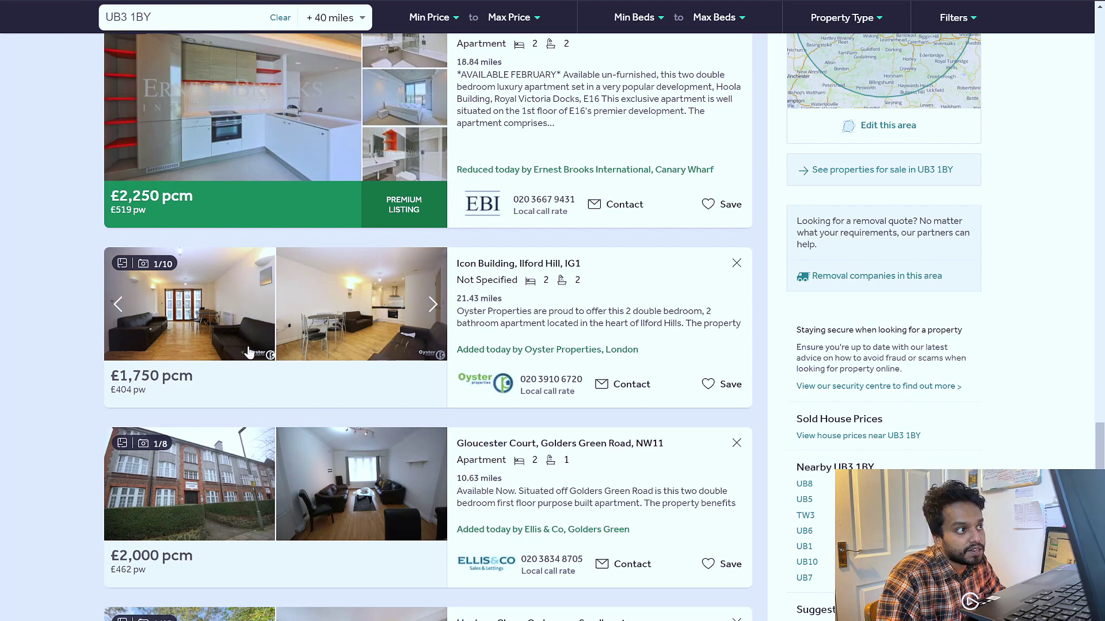
{"action": "scroll", "coordinate": [214, 344], "scroll_direction": "up", "scroll_amount": 3}
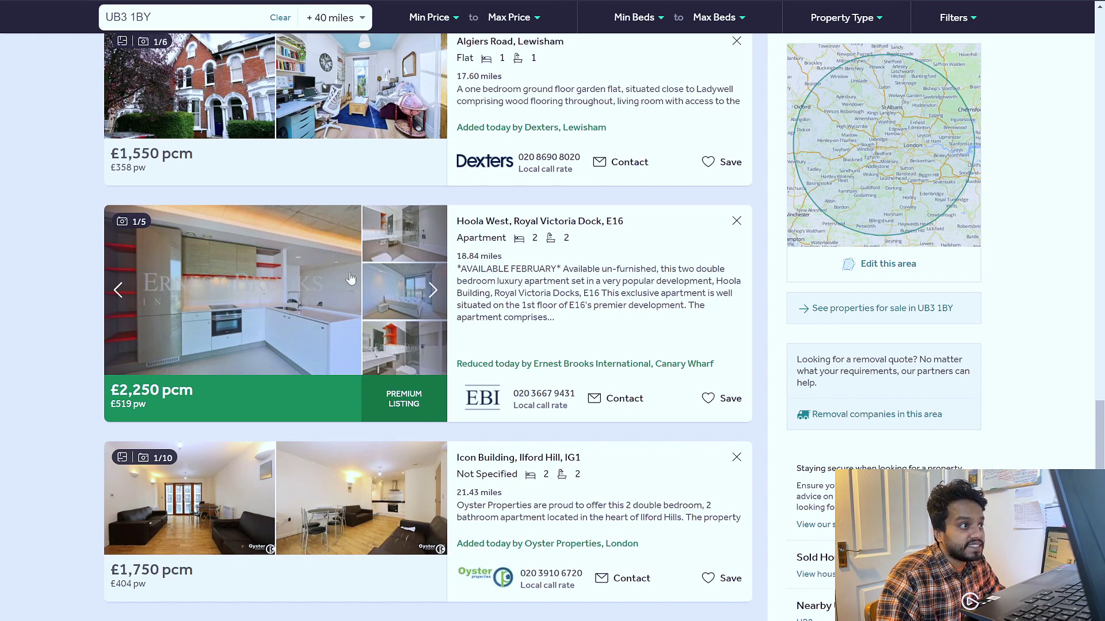
{"action": "scroll", "coordinate": [345, 294], "scroll_direction": "up", "scroll_amount": 2}
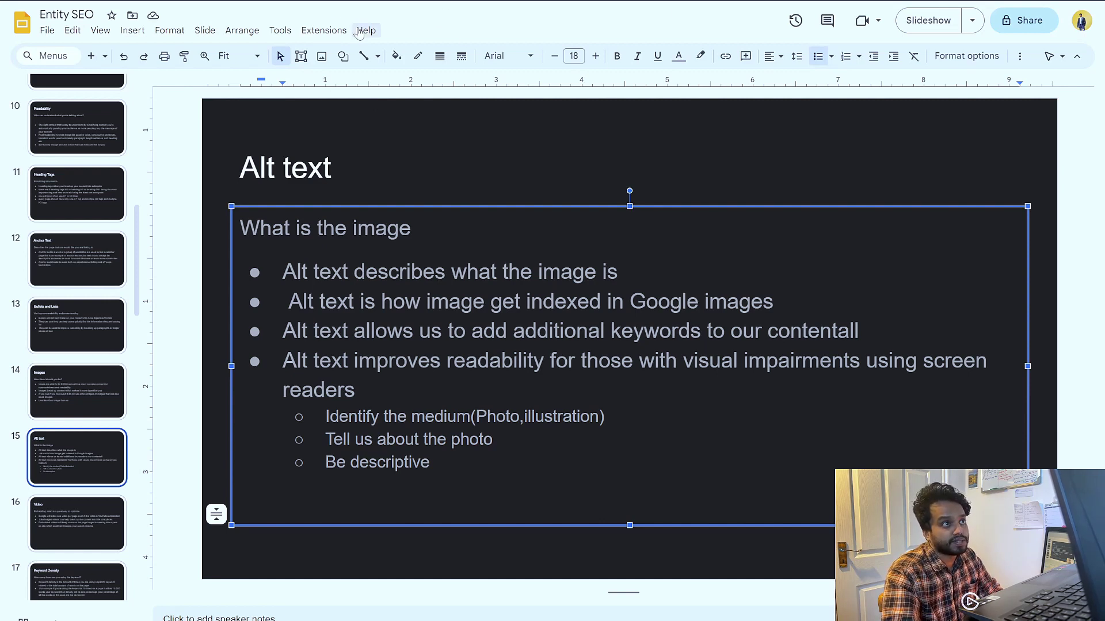
Step: Switch to the est.agnt.ai landing page editor and inspect the element name of the house image in the History of Renting card
{"action": "key", "text": "alt+Tab"}
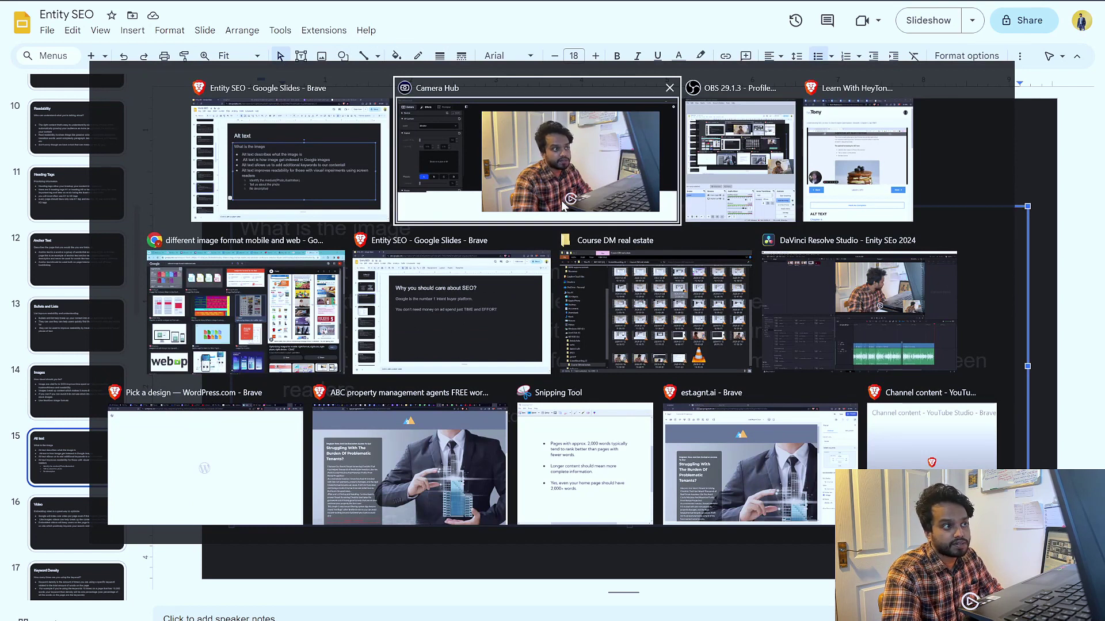
{"action": "left_click", "coordinate": [432, 495]}
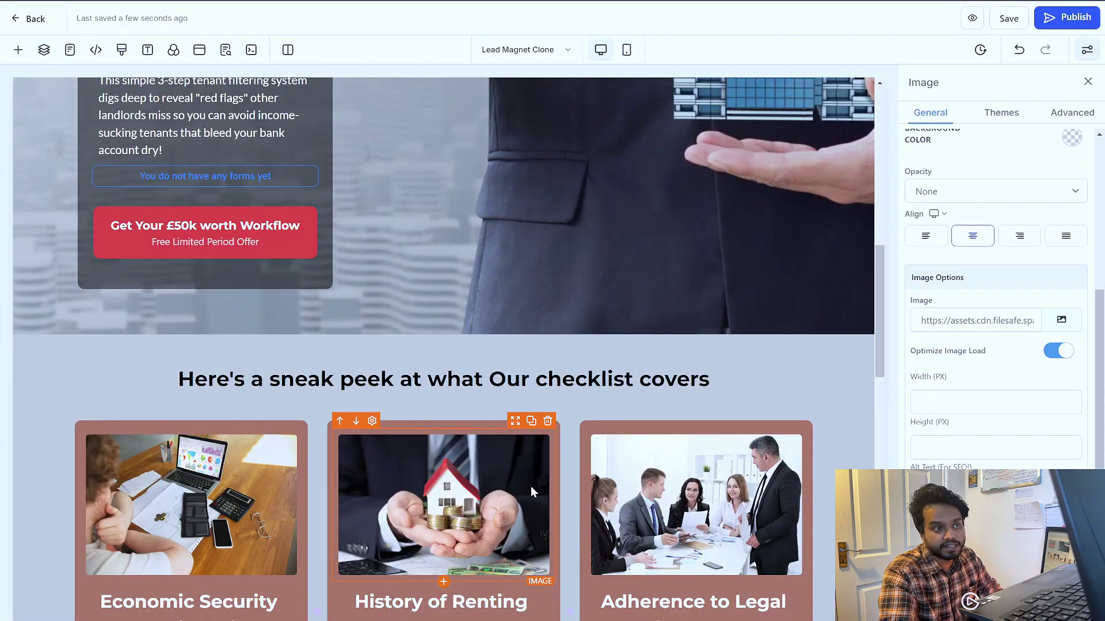
{"action": "left_click", "coordinate": [647, 296]}
{"action": "scroll", "coordinate": [648, 299], "scroll_direction": "down", "scroll_amount": 1}
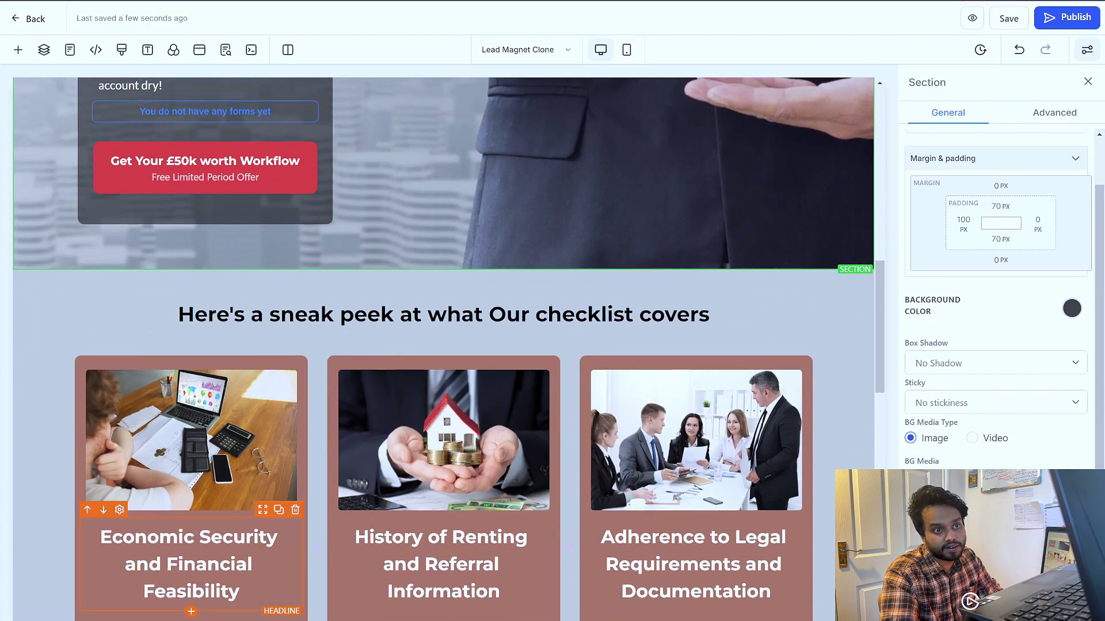
{"action": "left_click", "coordinate": [497, 457]}
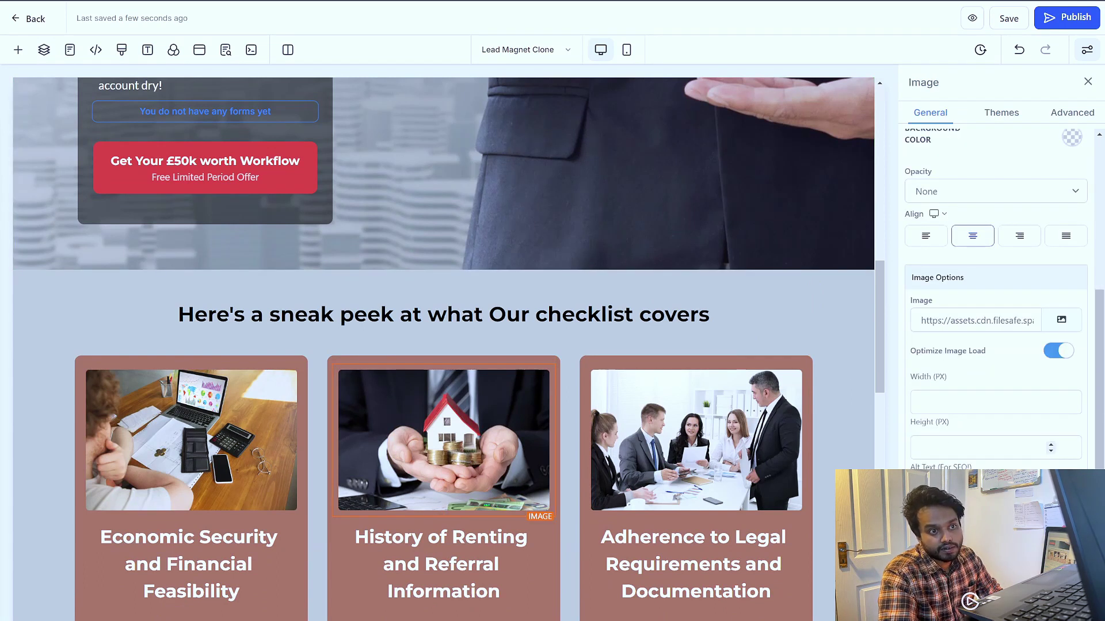
{"action": "scroll", "coordinate": [955, 345], "scroll_direction": "up", "scroll_amount": 4}
{"action": "left_click_drag", "start_coordinate": [905, 147], "coordinate": [969, 148]}
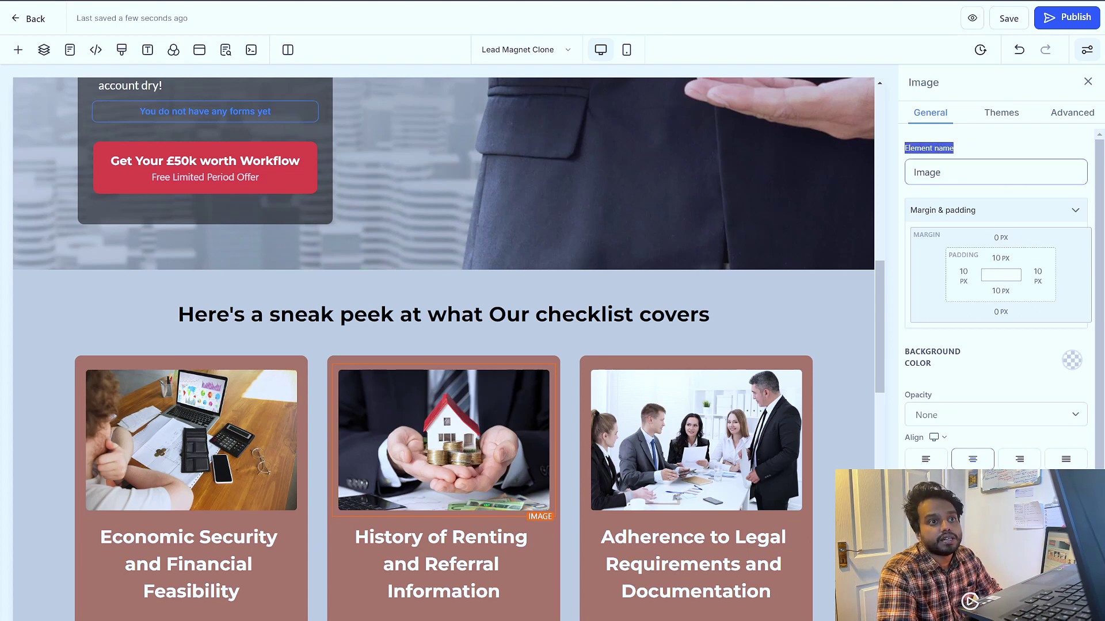
{"action": "double_click", "coordinate": [927, 172]}
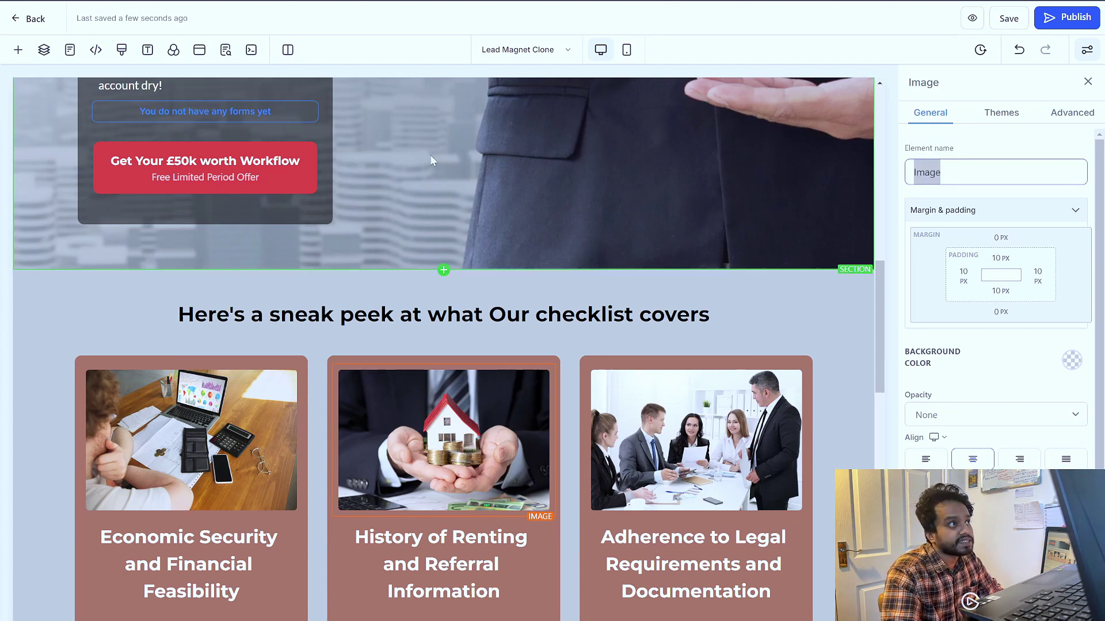
Step: Review the Alt text slide's point about identifying the medium, and look through the landing page from the hero section to the questions
{"action": "key", "text": "alt+Tab"}
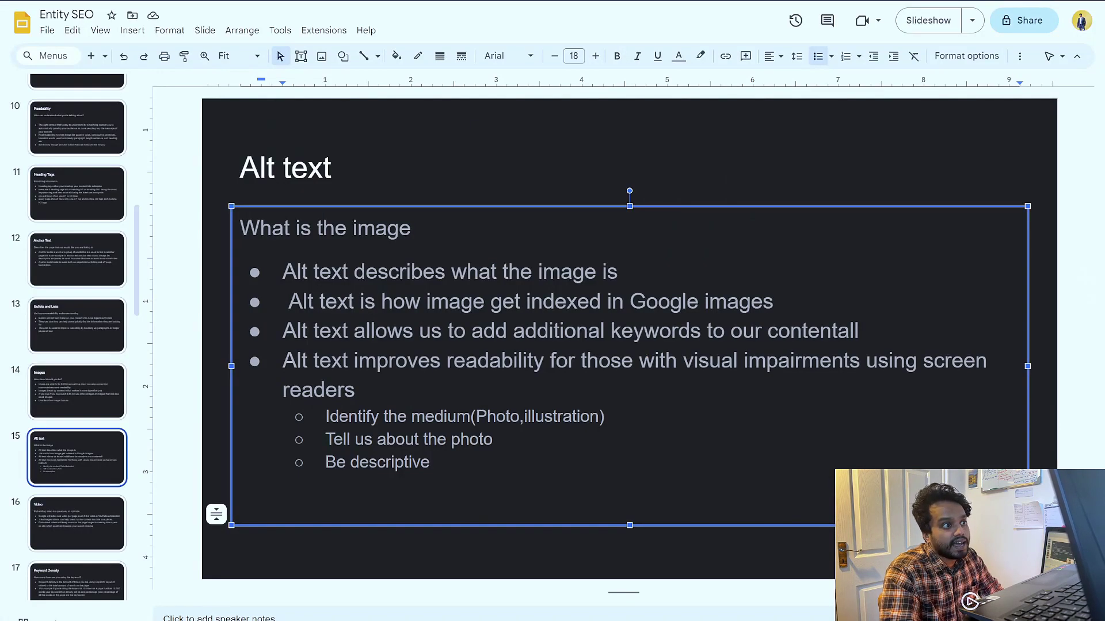
{"action": "left_click_drag", "start_coordinate": [357, 391], "coordinate": [322, 414]}
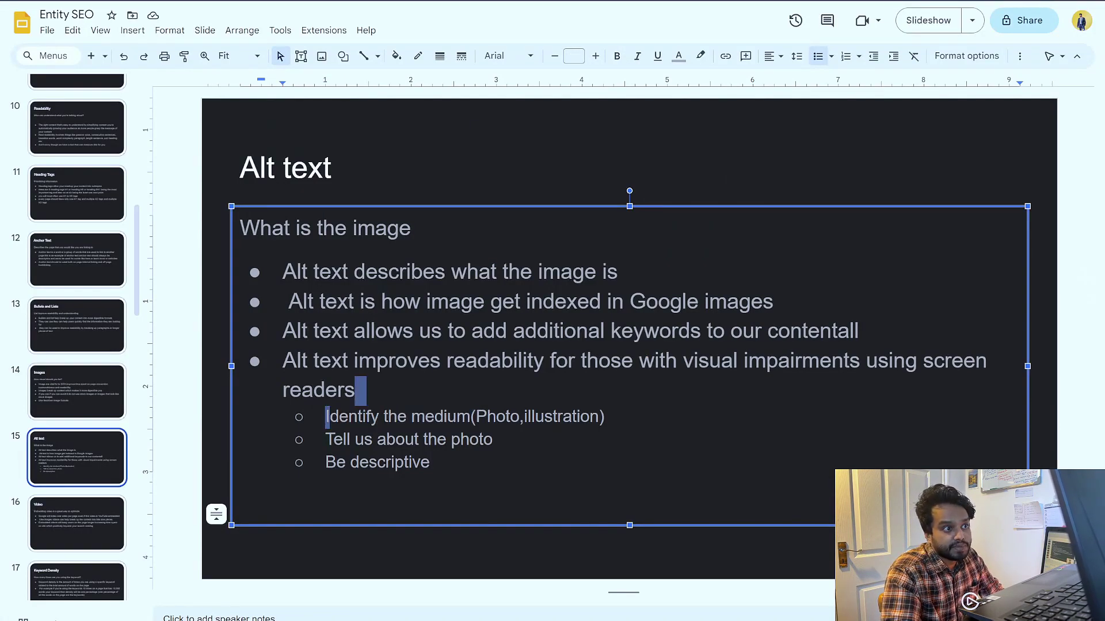
{"action": "key", "text": "alt+Tab"}
{"action": "scroll", "coordinate": [624, 269], "scroll_direction": "up", "scroll_amount": 5}
{"action": "scroll", "coordinate": [629, 343], "scroll_direction": "down", "scroll_amount": 15}
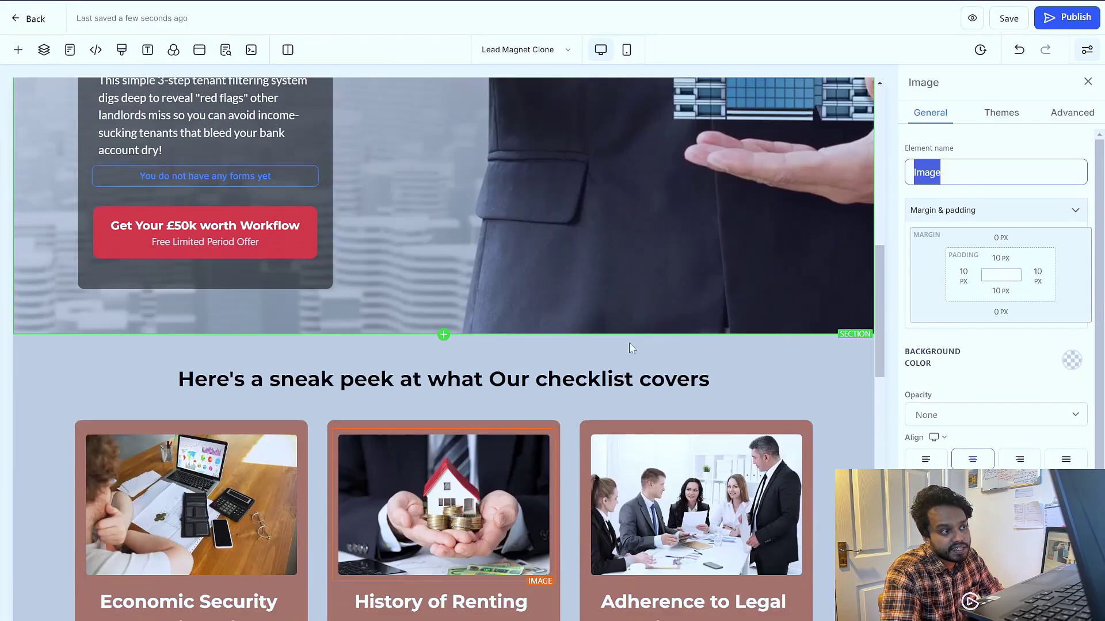
{"action": "scroll", "coordinate": [315, 409], "scroll_direction": "down", "scroll_amount": 2}
{"action": "scroll", "coordinate": [403, 391], "scroll_direction": "up", "scroll_amount": 15}
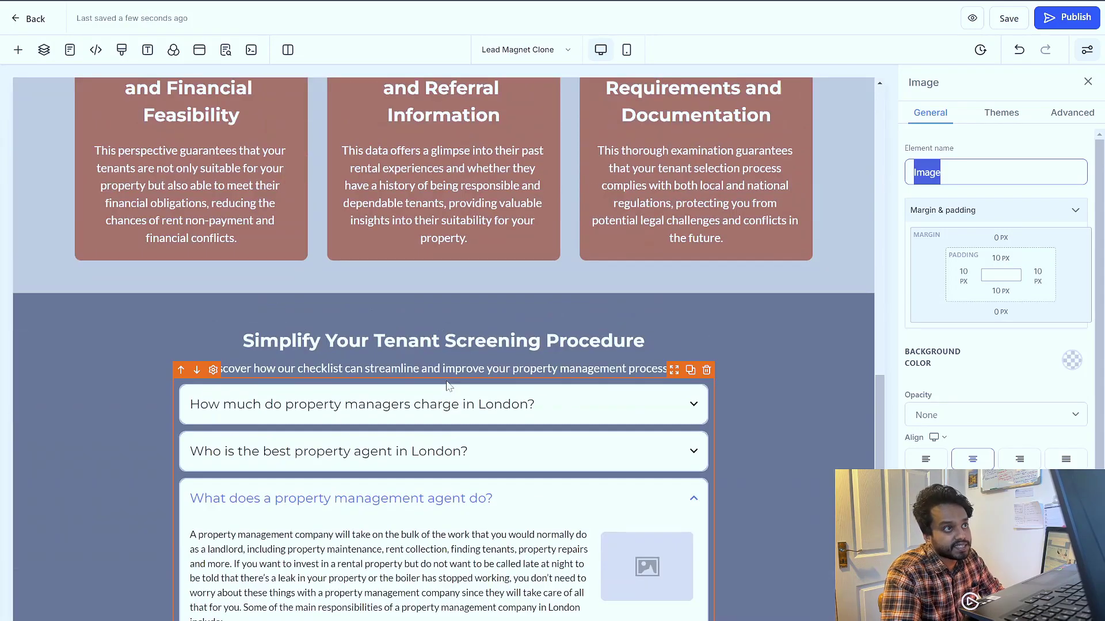
Step: Browse the Landing Pages and webiste reference folder in File Explorer and view the sdsd.JPG bar chart image
{"action": "key", "text": "super"}
{"action": "key", "text": "super+e"}
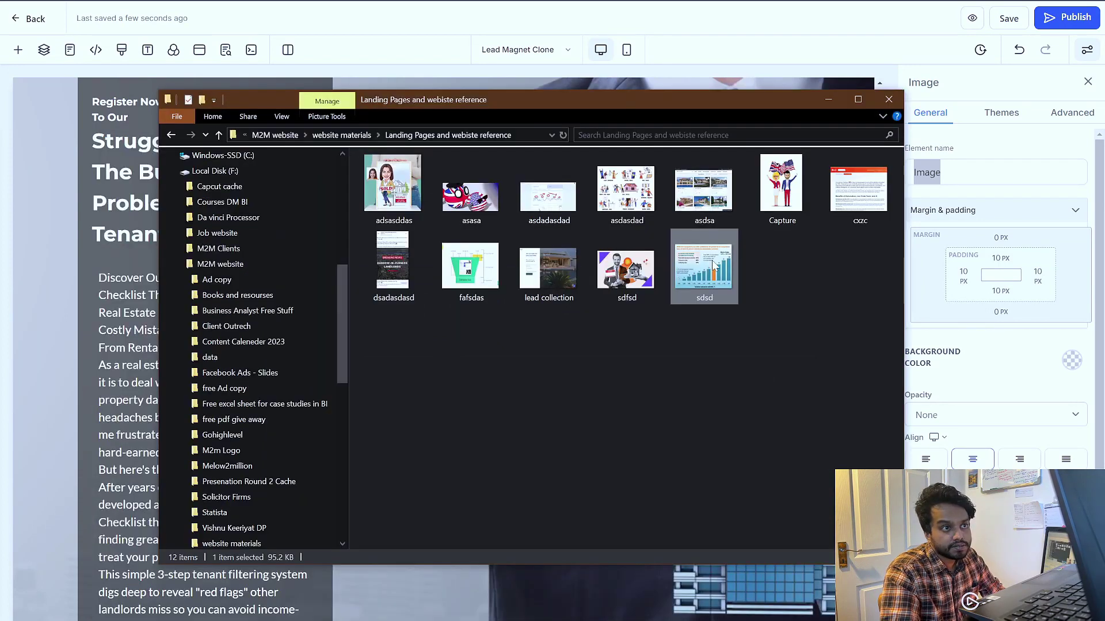
{"action": "left_click", "coordinate": [702, 270]}
{"action": "double_click", "coordinate": [693, 286]}
{"action": "scroll", "coordinate": [496, 440], "scroll_direction": "up", "scroll_amount": 3}
{"action": "scroll", "coordinate": [499, 440], "scroll_direction": "down", "scroll_amount": 3}
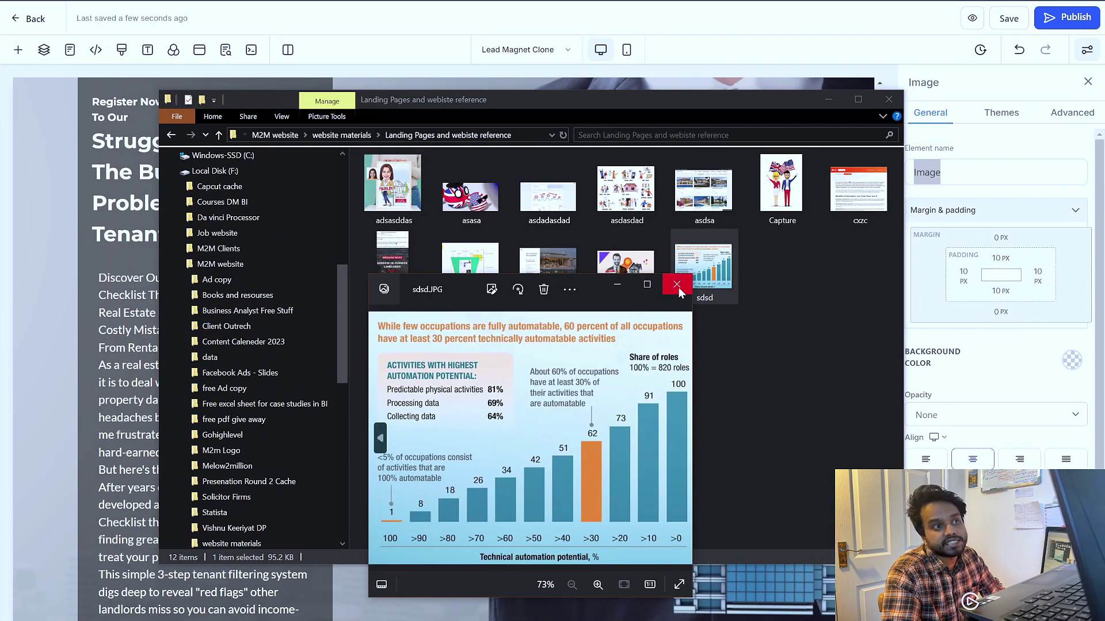
{"action": "left_click", "coordinate": [678, 286]}
{"action": "left_click", "coordinate": [781, 187]}
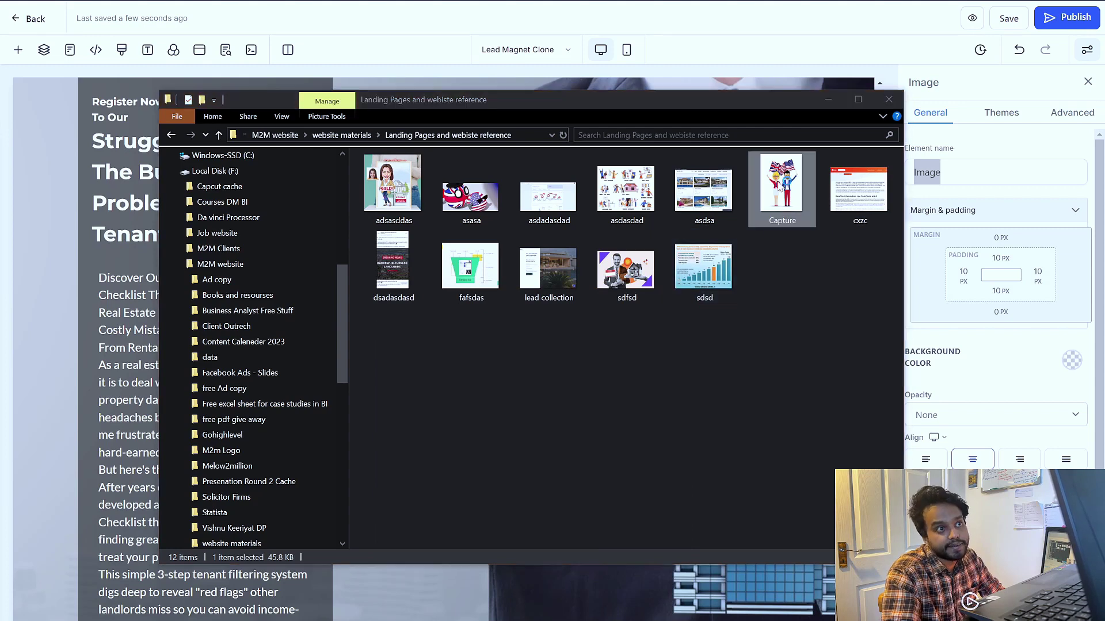
{"action": "left_click", "coordinate": [687, 288]}
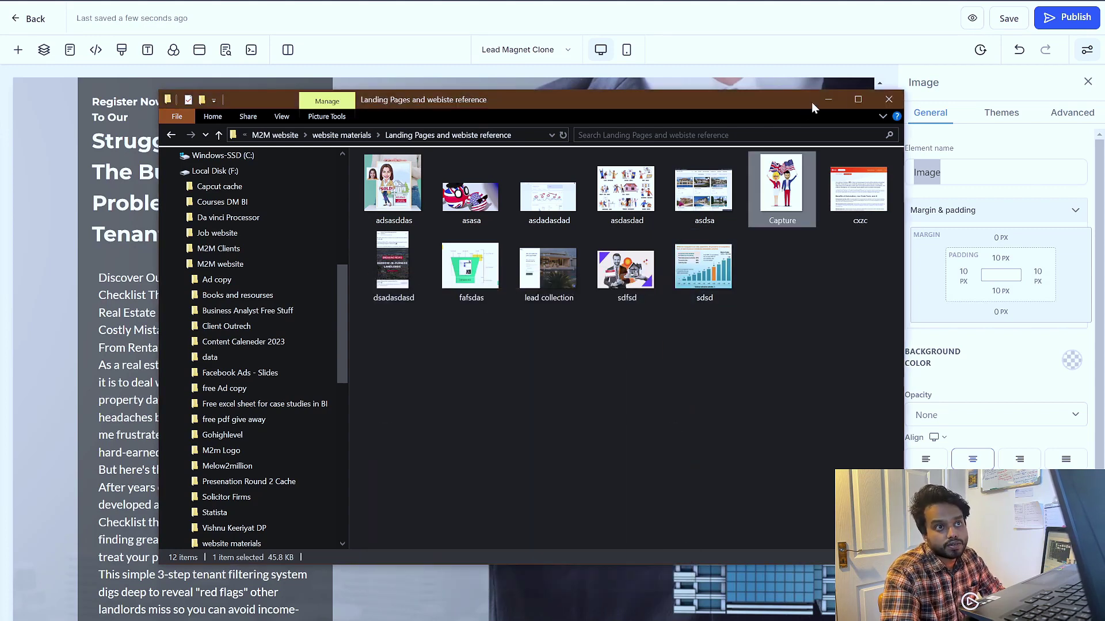
Step: Select the landing page's hero section and open the media library for its background image
{"action": "left_click", "coordinate": [828, 100]}
{"action": "scroll", "coordinate": [701, 299], "scroll_direction": "down", "scroll_amount": 10}
{"action": "scroll", "coordinate": [567, 357], "scroll_direction": "up", "scroll_amount": 4}
{"action": "left_click", "coordinate": [566, 357]}
{"action": "scroll", "coordinate": [606, 272], "scroll_direction": "up", "scroll_amount": 5}
{"action": "scroll", "coordinate": [998, 299], "scroll_direction": "down", "scroll_amount": 1}
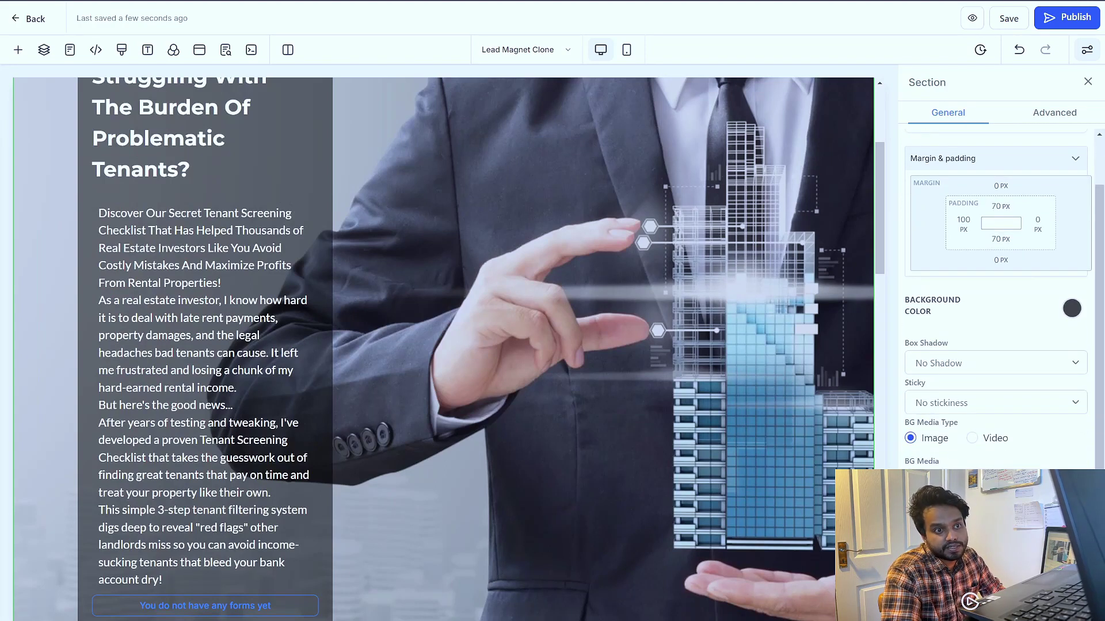
{"action": "left_click", "coordinate": [1074, 482]}
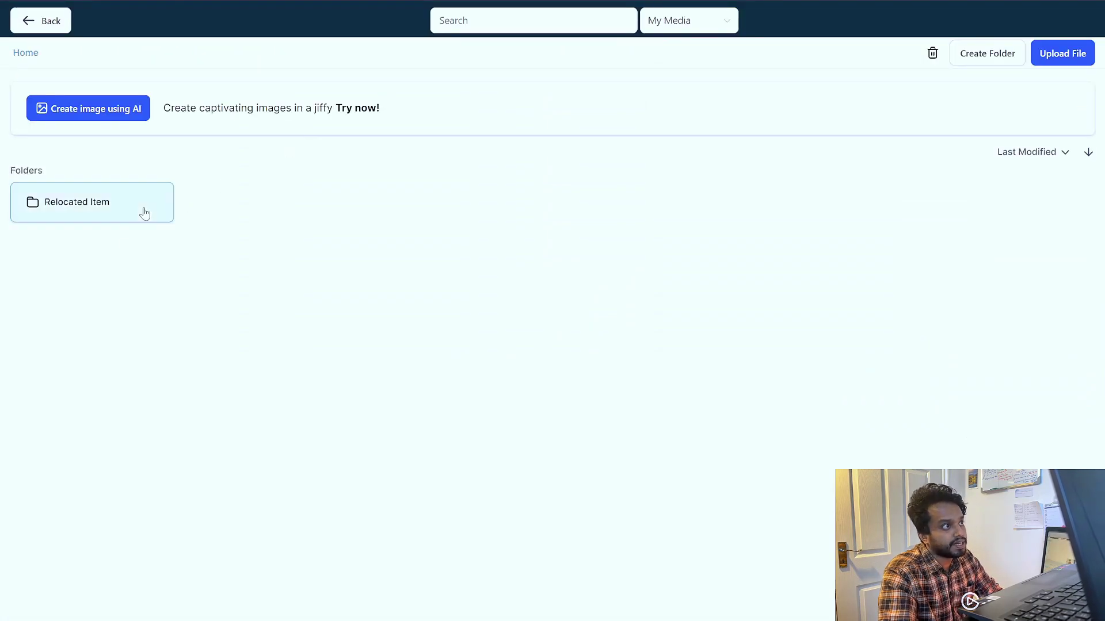
Step: Upload sdsd.JPG to the Relocated Item folder, set it as the hero section's background image, and check the result
{"action": "left_click", "coordinate": [144, 214]}
{"action": "key", "text": "alt+Tab"}
{"action": "left_click", "coordinate": [327, 192]}
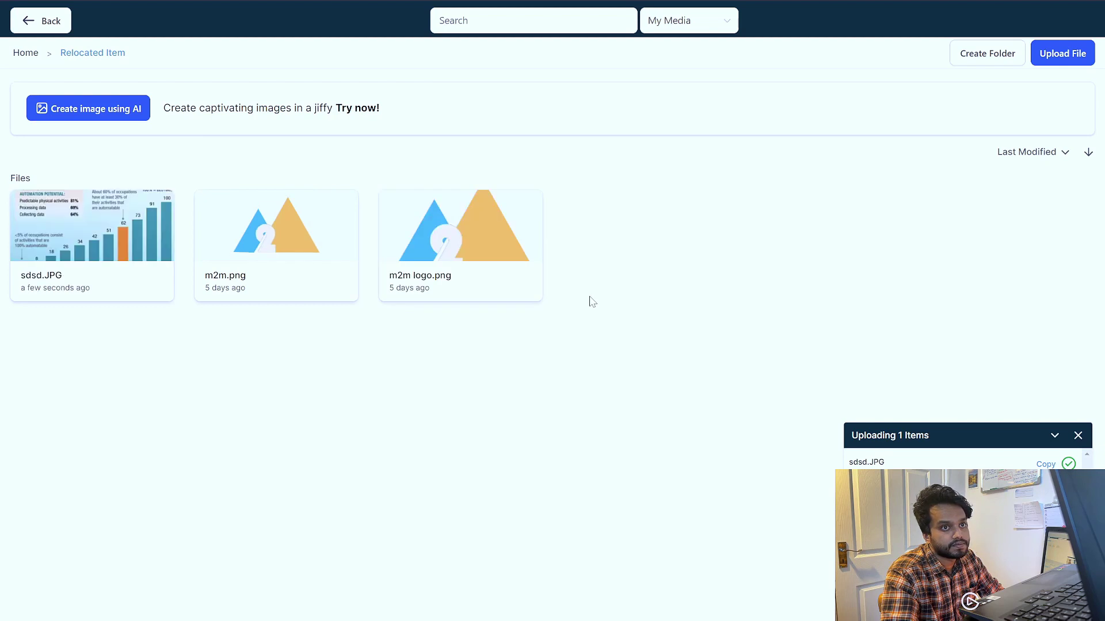
{"action": "left_click", "coordinate": [88, 252]}
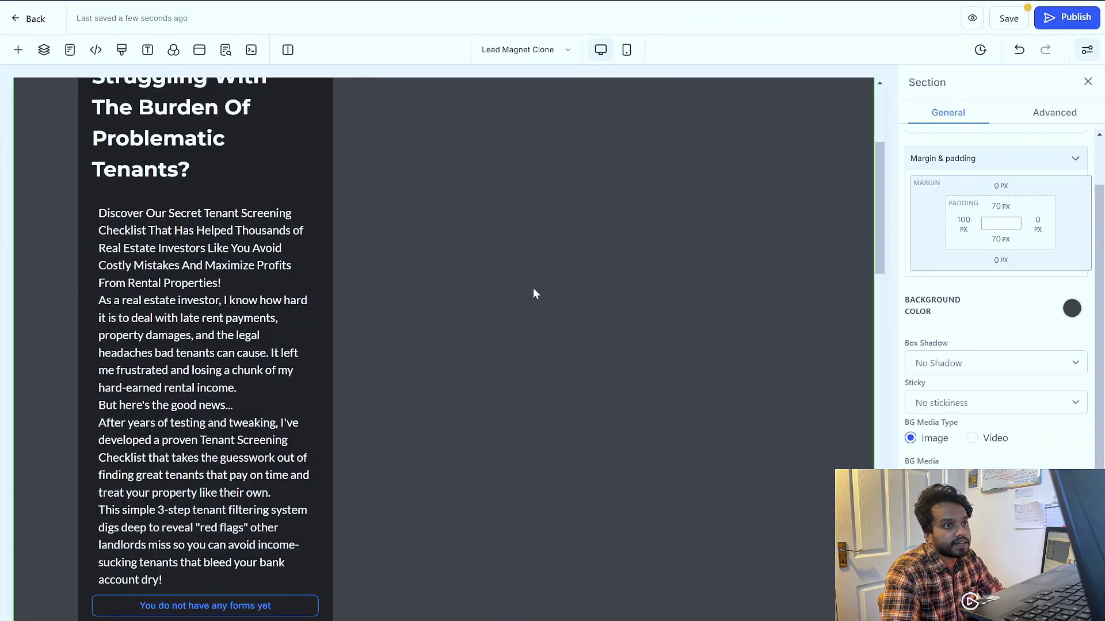
{"action": "scroll", "coordinate": [593, 305], "scroll_direction": "down", "scroll_amount": 8}
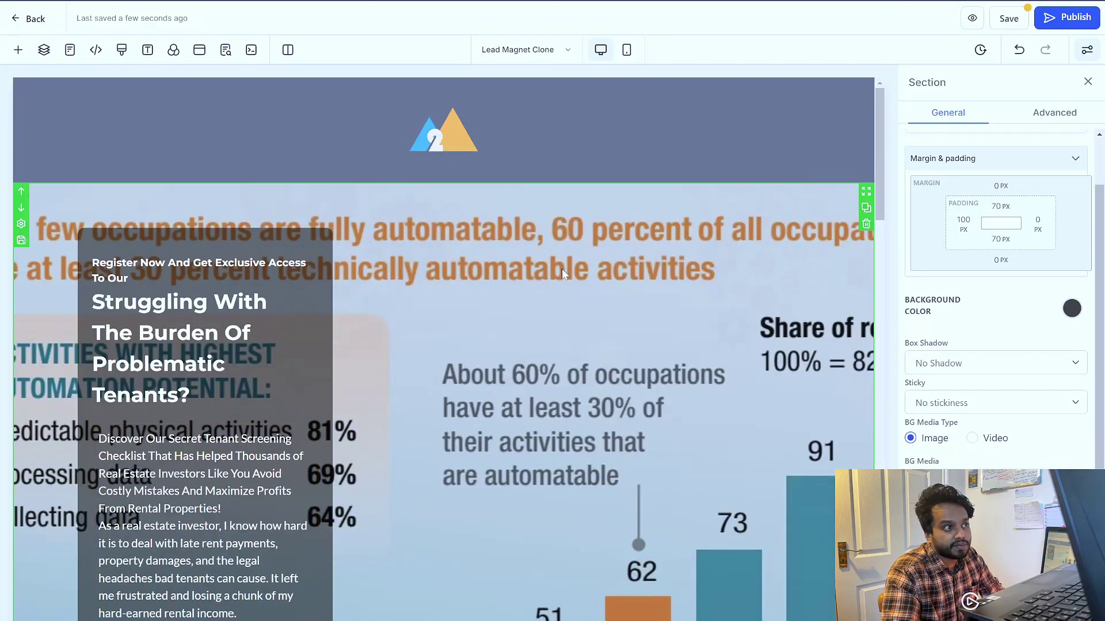
{"action": "scroll", "coordinate": [691, 281], "scroll_direction": "down", "scroll_amount": 3}
{"action": "scroll", "coordinate": [944, 222], "scroll_direction": "up", "scroll_amount": 1}
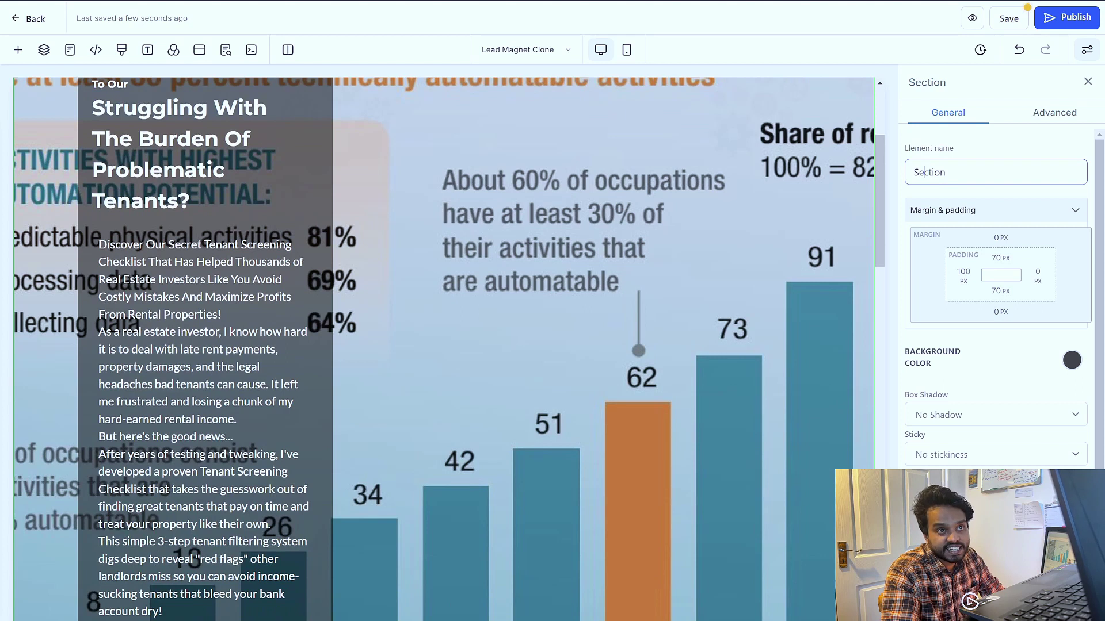
Step: Change the hero section's element name to Chart
{"action": "double_click", "coordinate": [924, 173]}
{"action": "key", "text": "BackSpace"}
{"action": "type", "text": "Infor gram"}
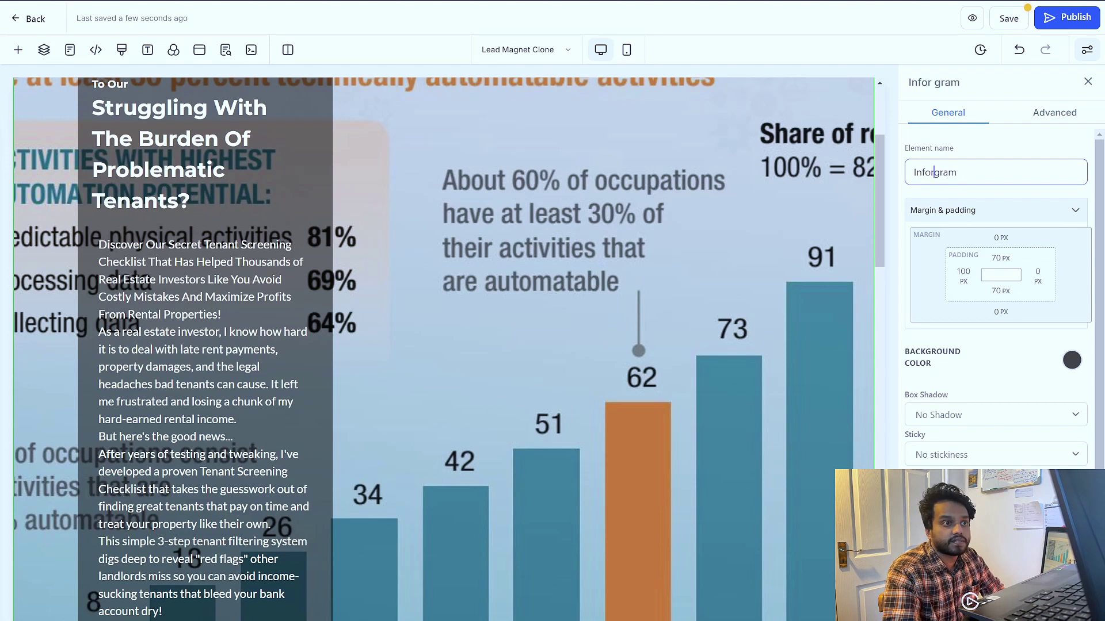
{"action": "double_click", "coordinate": [934, 172]}
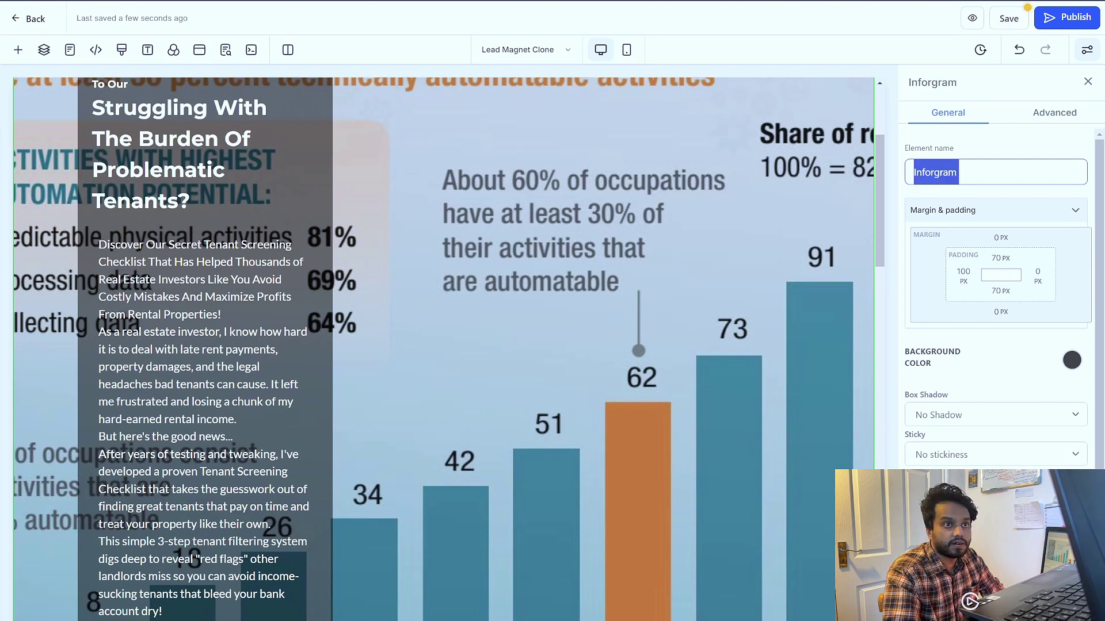
{"action": "type", "text": "Chart"}
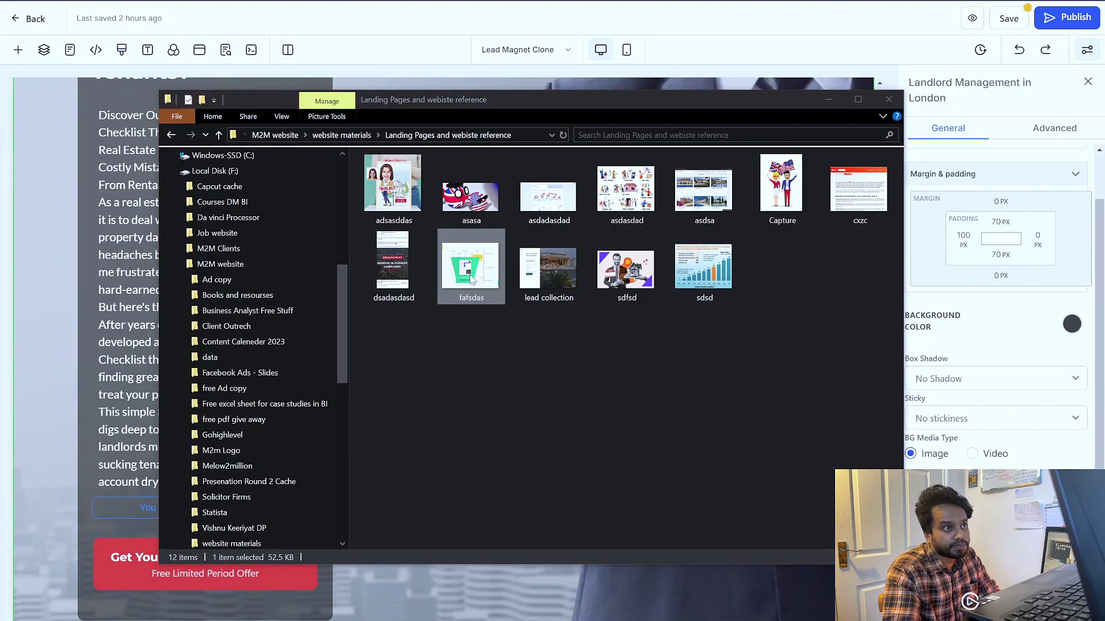
Step: View the fafsdas funnel diagram full screen and compare it with the sdsd chart in the reference folder
{"action": "double_click", "coordinate": [471, 280]}
{"action": "scroll", "coordinate": [622, 319], "scroll_direction": "up", "scroll_amount": 3}
{"action": "left_click", "coordinate": [647, 284]}
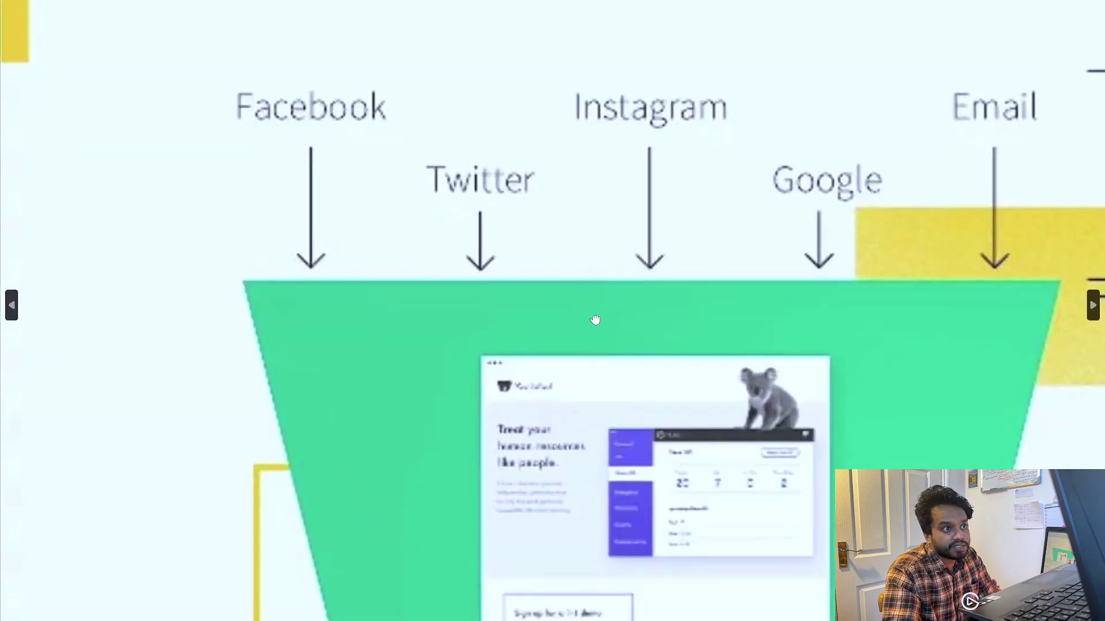
{"action": "scroll", "coordinate": [595, 318], "scroll_direction": "down", "scroll_amount": 3}
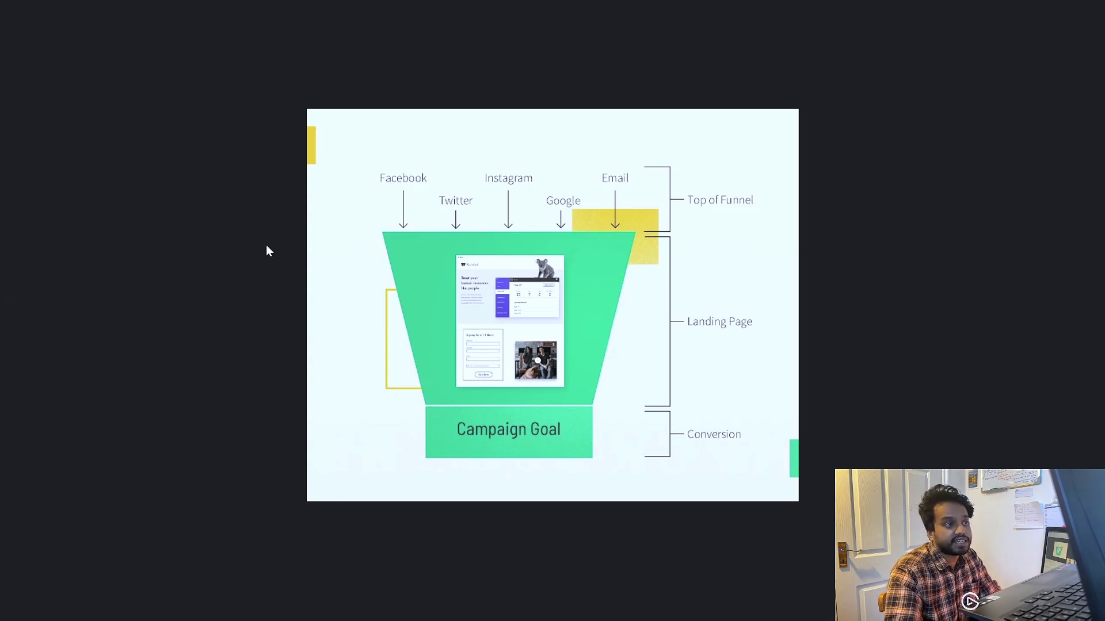
{"action": "key", "text": "alt+F4"}
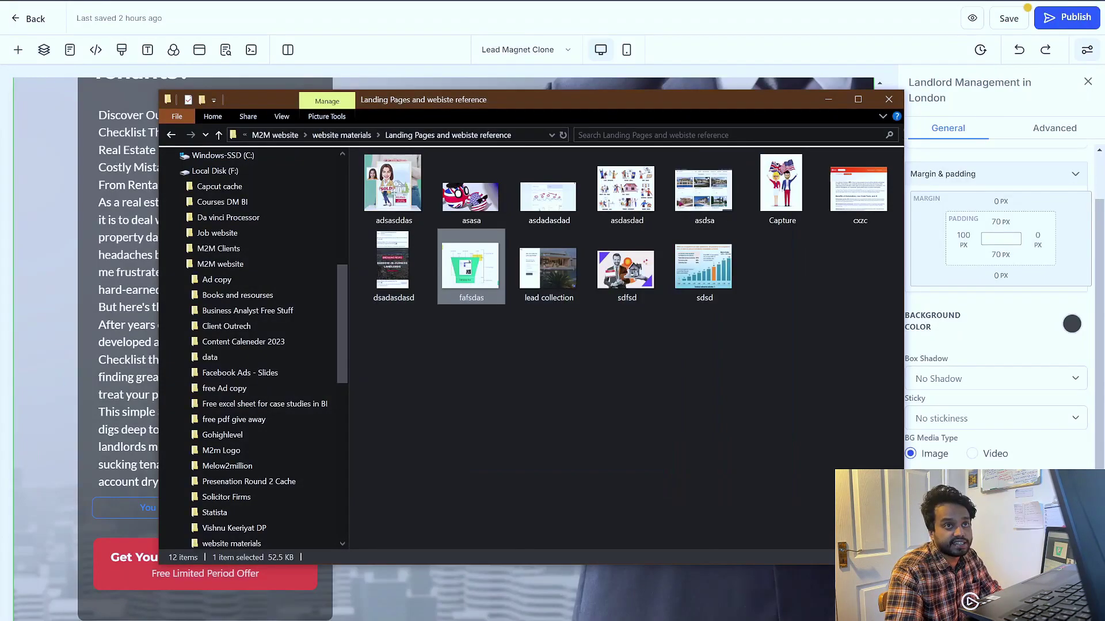
{"action": "left_click", "coordinate": [701, 276]}
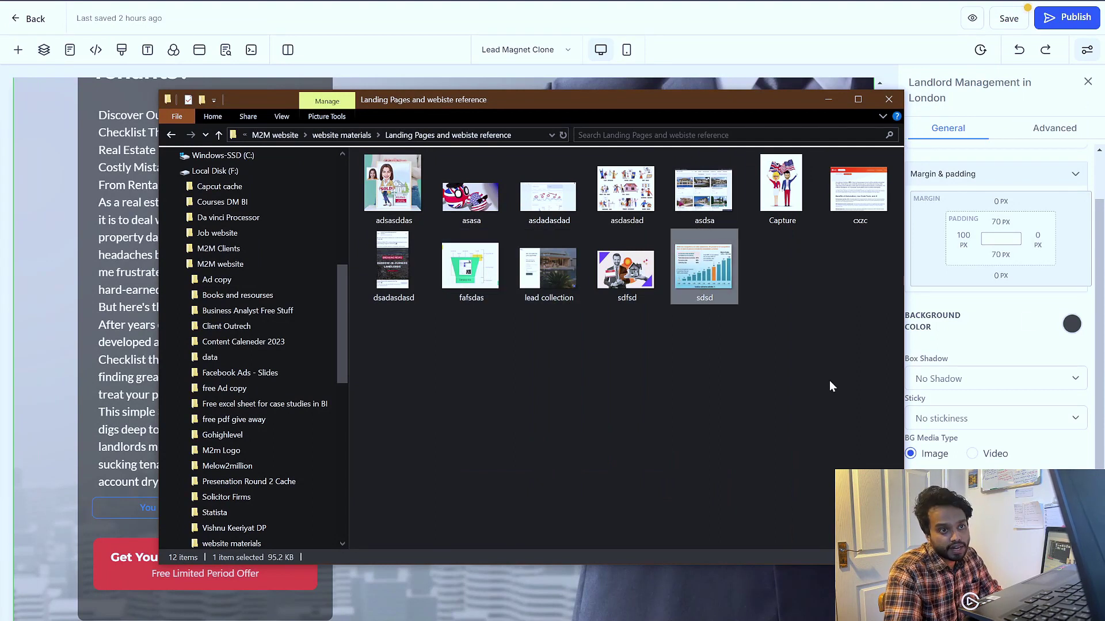
{"action": "left_click", "coordinate": [469, 268]}
Step: Replace the image in the History of Renting and Referral Information card with sdsd.JPG from the Relocated Item folder
{"action": "left_click", "coordinate": [454, 579]}
{"action": "scroll", "coordinate": [558, 482], "scroll_direction": "down", "scroll_amount": 8}
{"action": "left_click", "coordinate": [521, 451]}
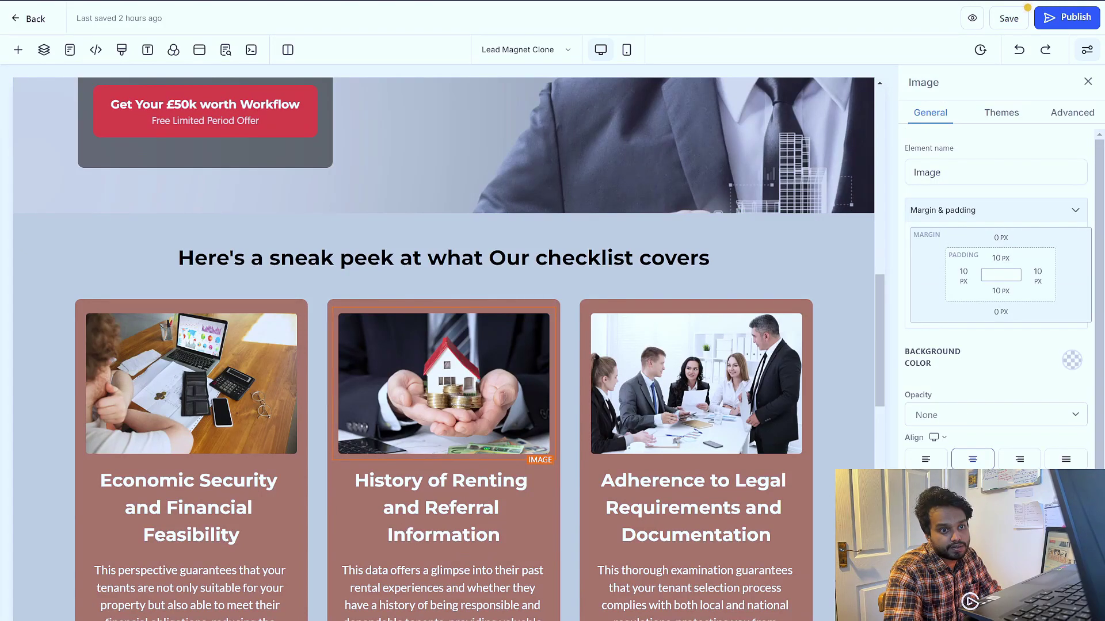
{"action": "double_click", "coordinate": [477, 352]}
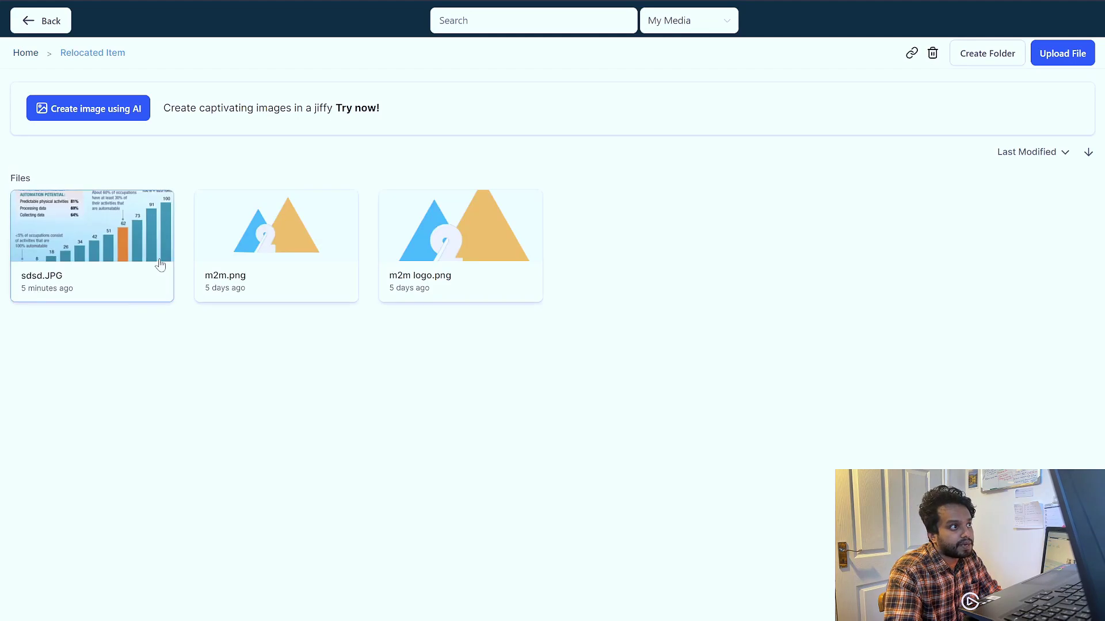
{"action": "left_click", "coordinate": [160, 265]}
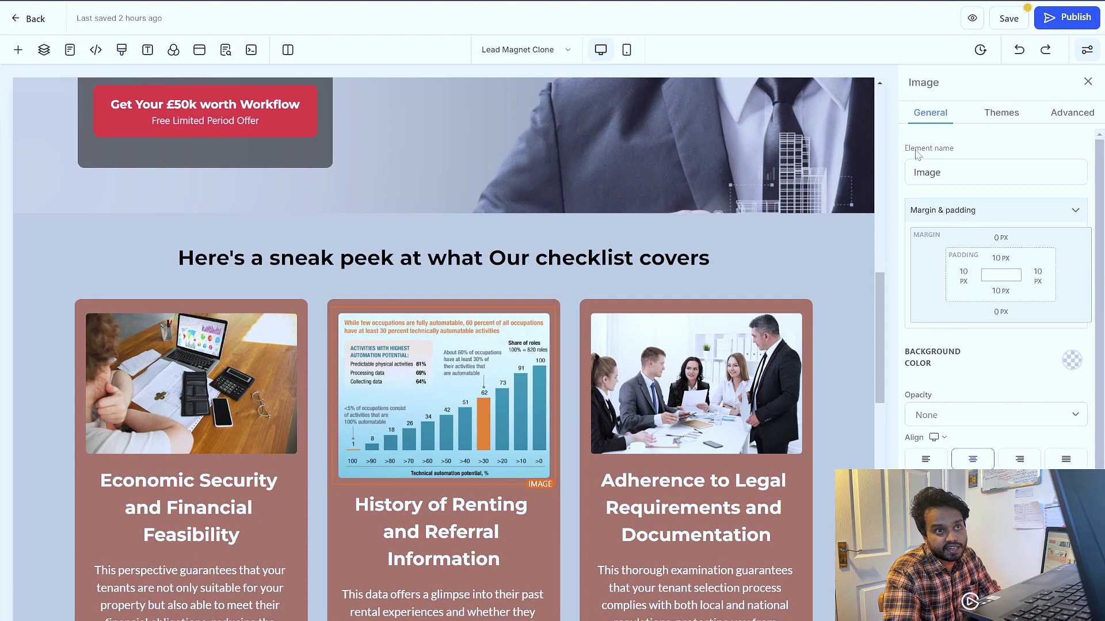
Step: Rename the chart image element in the History of Renting card as Ai Property management Infogram, with its spelling corrected
{"action": "left_click", "coordinate": [949, 172]}
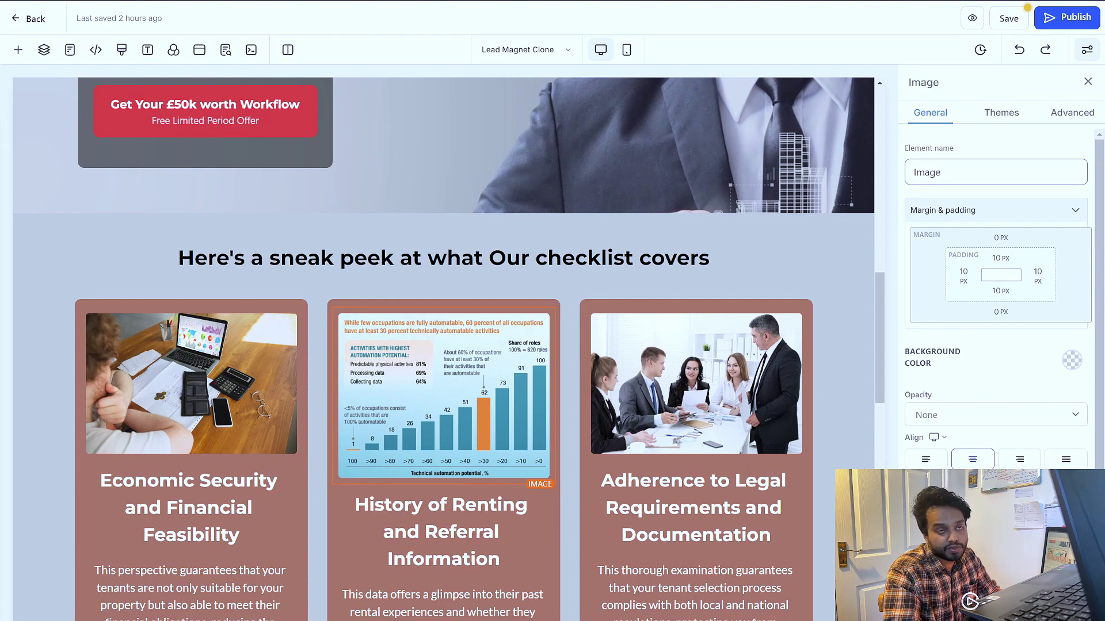
{"action": "left_click_drag", "start_coordinate": [941, 172], "coordinate": [902, 175]}
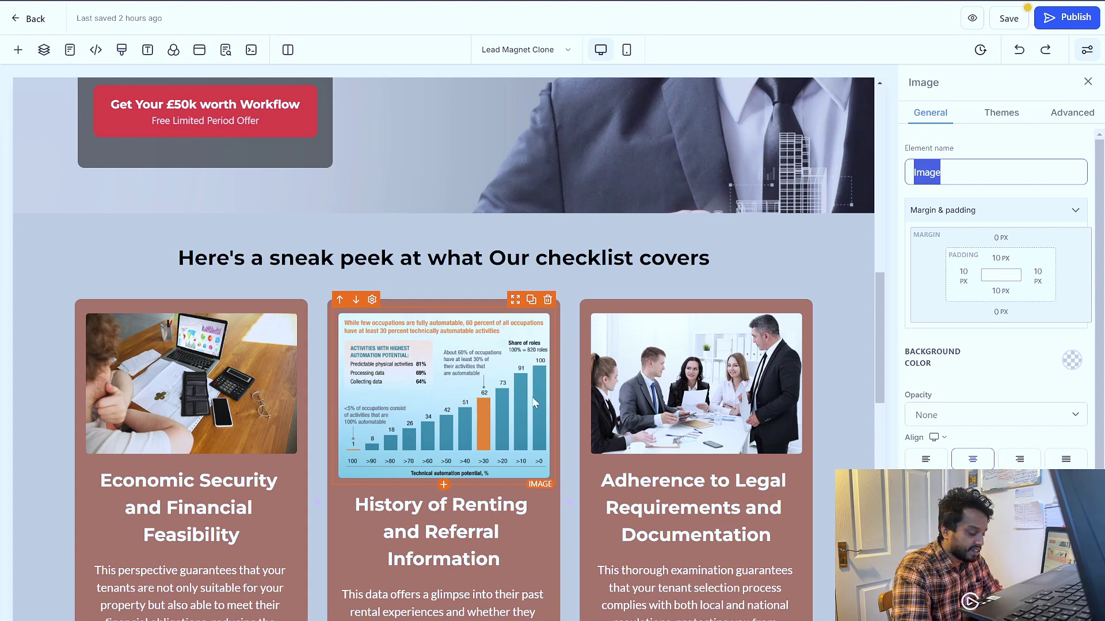
{"action": "type", "text": "Ai Property managemn"}
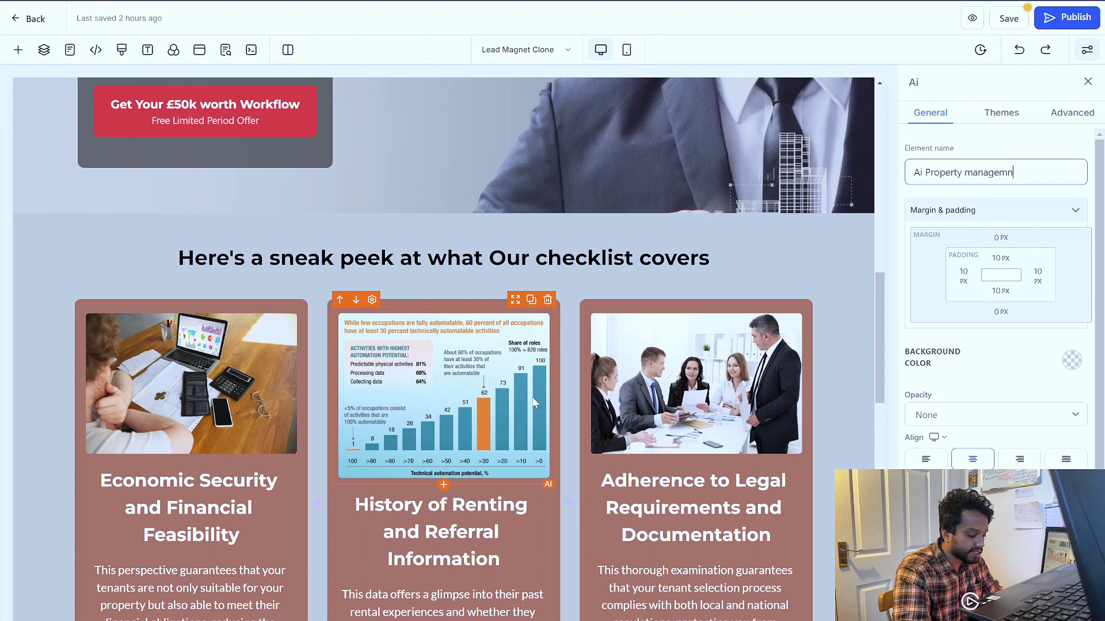
{"action": "type", "text": "t Infor"}
{"action": "key", "text": "BackSpace"}
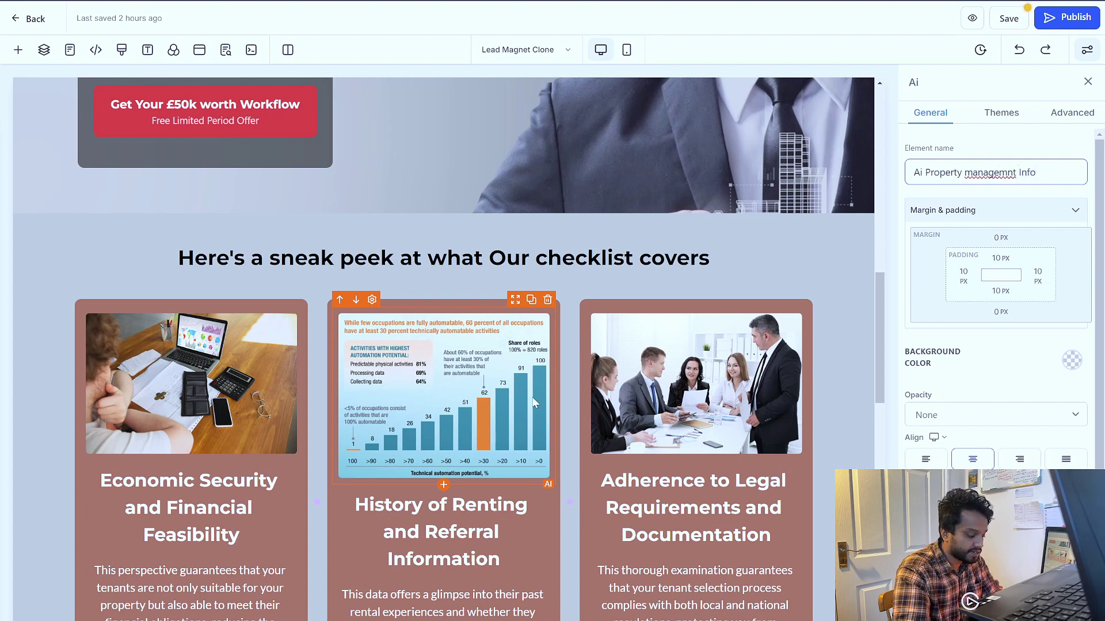
{"action": "type", "text": "gram"}
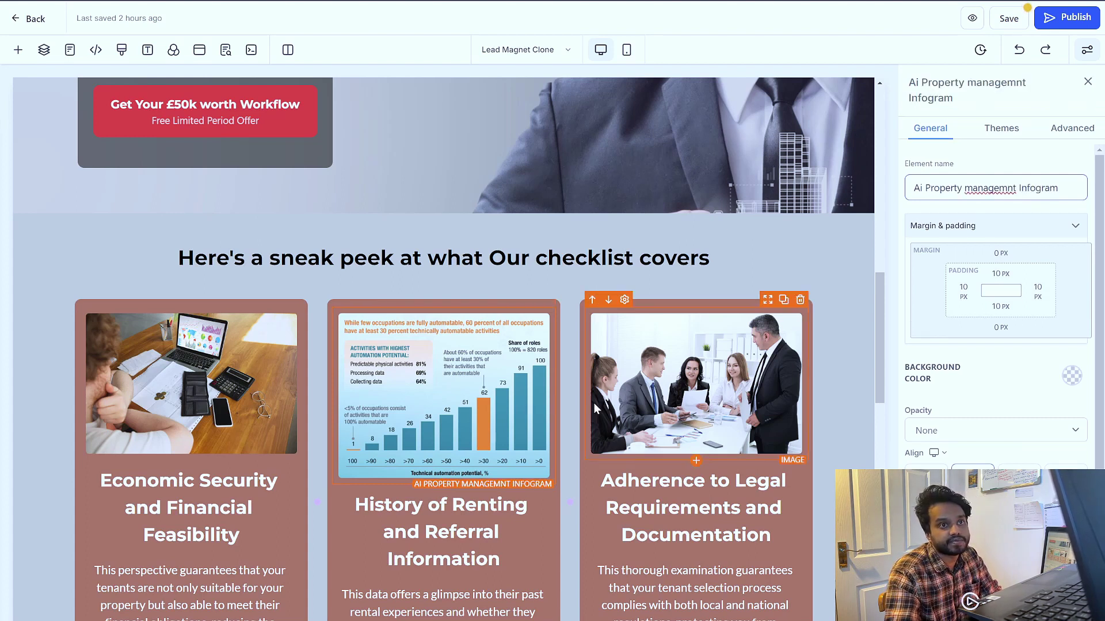
{"action": "right_click", "coordinate": [988, 189]}
{"action": "left_click", "coordinate": [950, 192]}
{"action": "double_click", "coordinate": [1030, 188]}
{"action": "type", "text": "Info gram"}
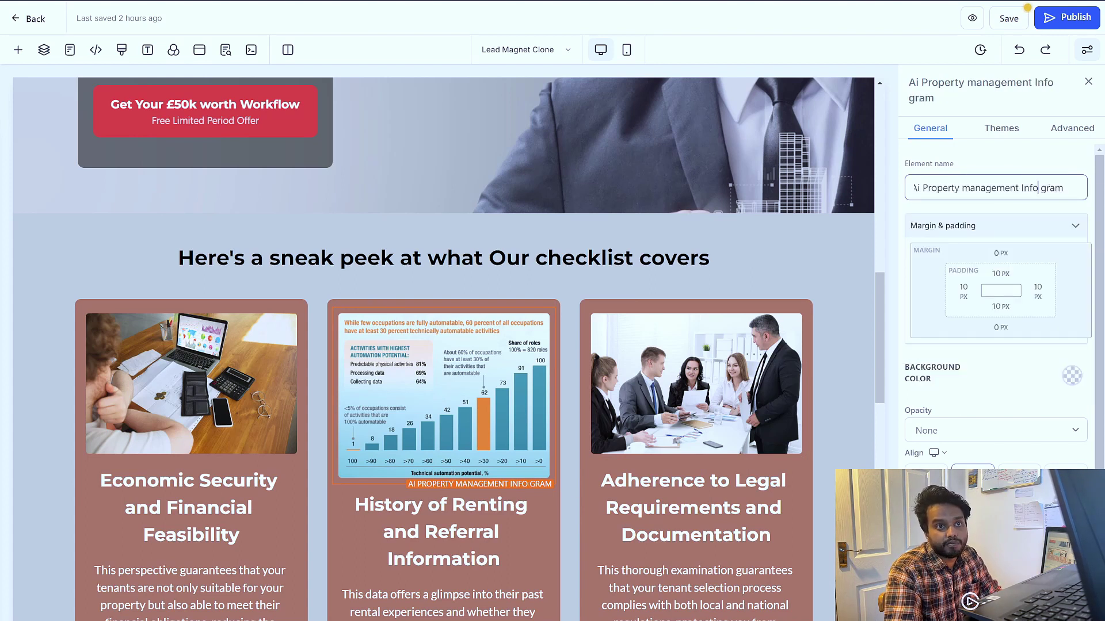
{"action": "left_click", "coordinate": [1040, 188]}
{"action": "key", "text": "BackSpace"}
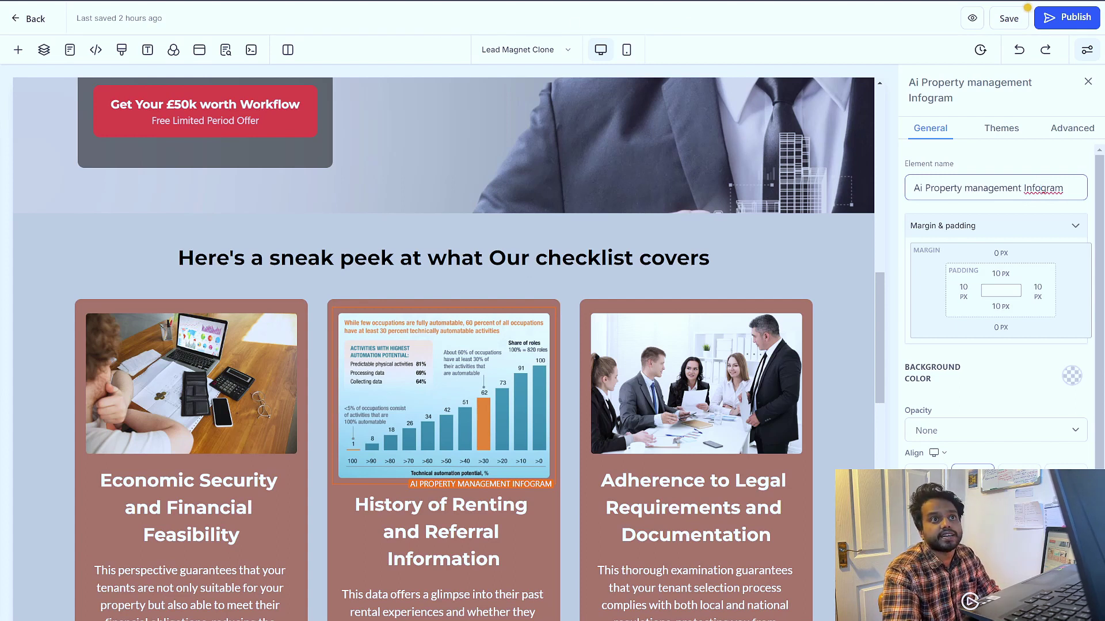
Step: Switch to the Google Chrome window with the image format search and run a fresh Google search for pancakes
{"action": "key", "text": "alt+Tab"}
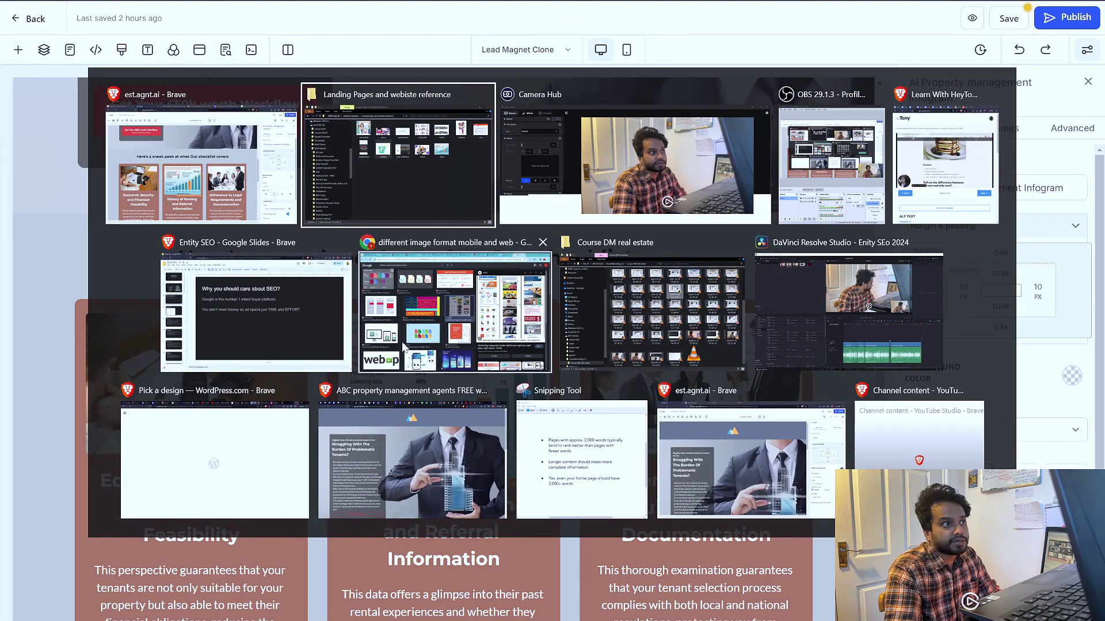
{"action": "left_click", "coordinate": [409, 346]}
{"action": "scroll", "coordinate": [552, 345], "scroll_direction": "up", "scroll_amount": 2}
{"action": "key", "text": "/"}
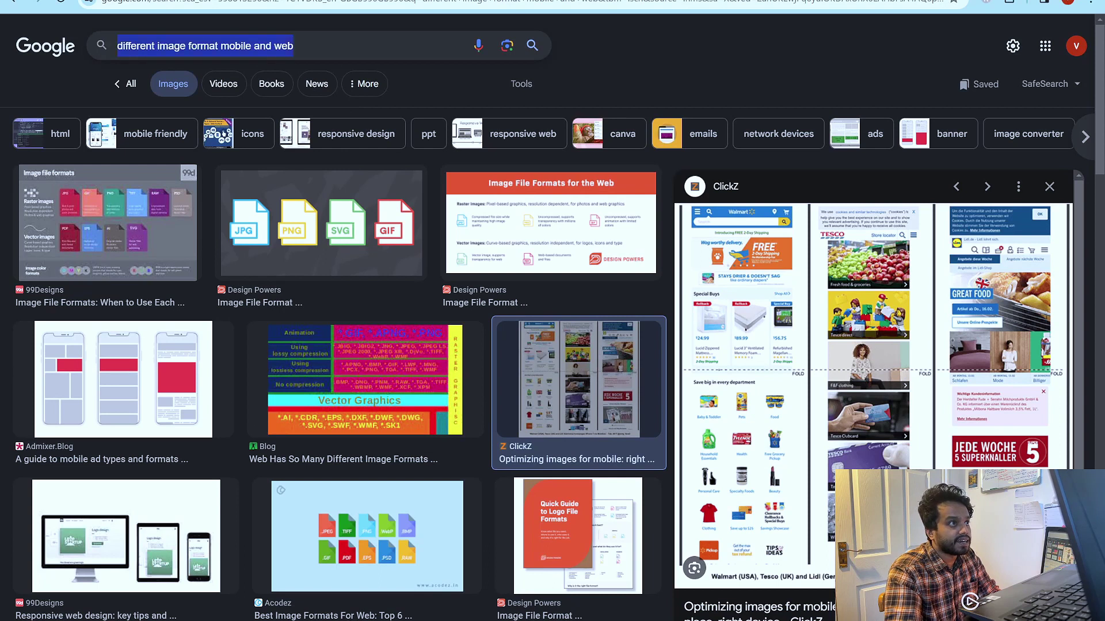
{"action": "key", "text": "BackSpace"}
{"action": "left_click", "coordinate": [35, 48]}
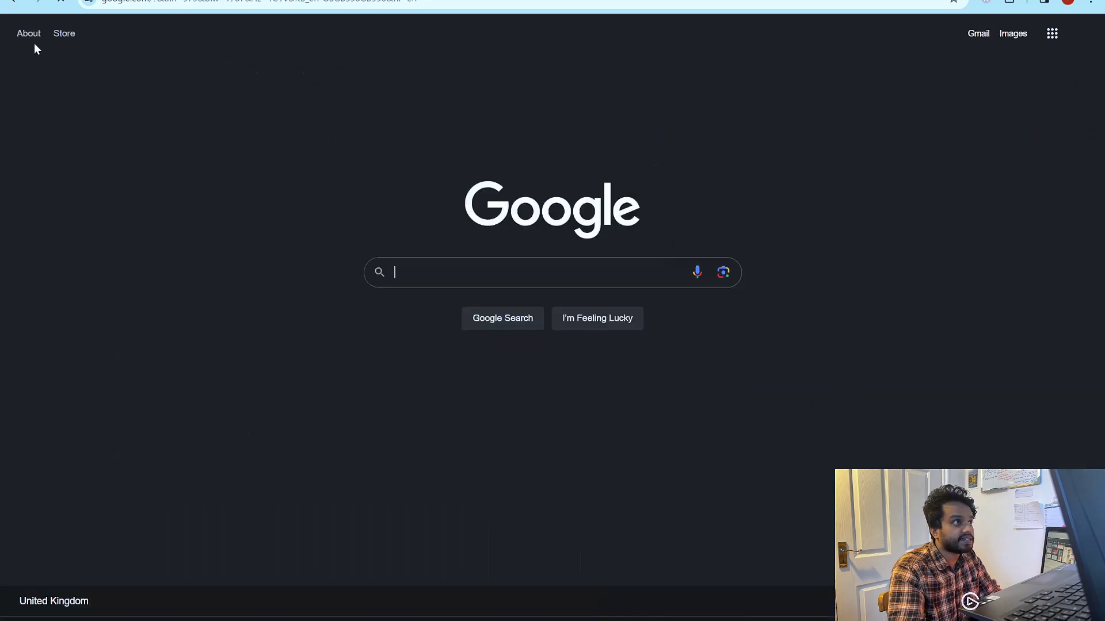
{"action": "type", "text": "pancakes"}
{"action": "key", "text": "Return"}
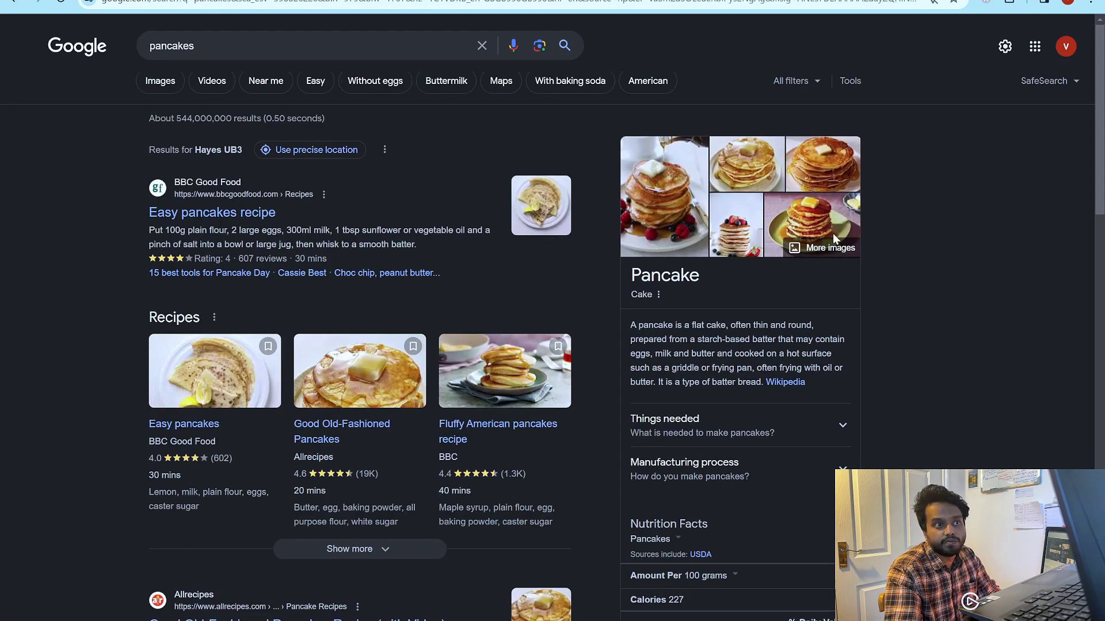
Step: Open the large pancake photo from the knowledge panel and browse the related pancake image results
{"action": "left_click", "coordinate": [659, 216]}
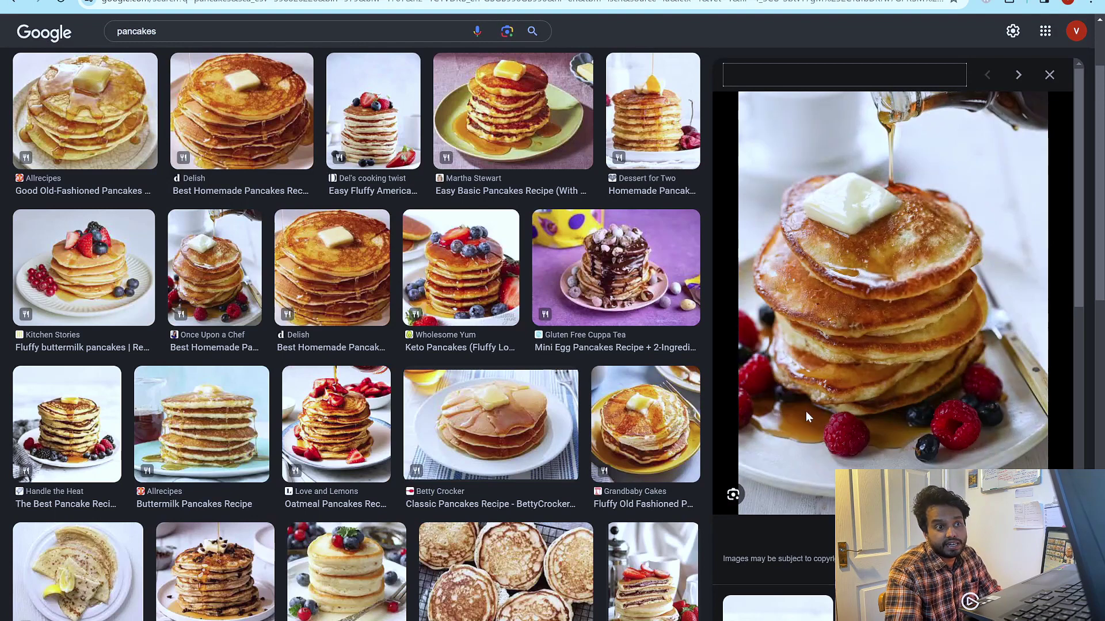
{"action": "scroll", "coordinate": [630, 353], "scroll_direction": "down", "scroll_amount": 8}
{"action": "scroll", "coordinate": [313, 343], "scroll_direction": "up", "scroll_amount": 10}
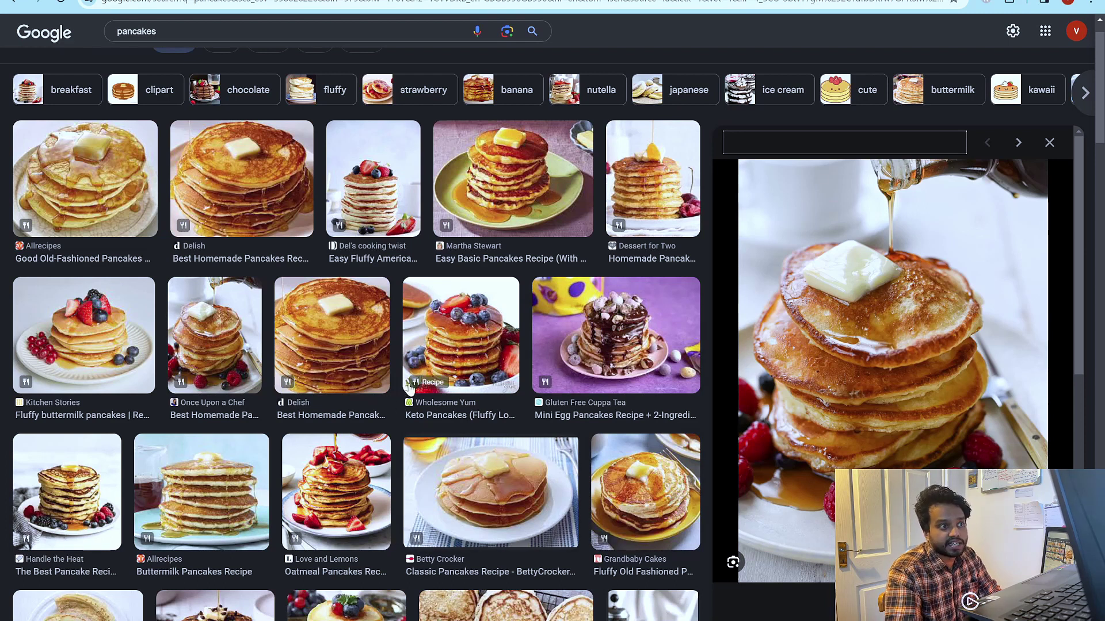
{"action": "scroll", "coordinate": [825, 269], "scroll_direction": "down", "scroll_amount": 3}
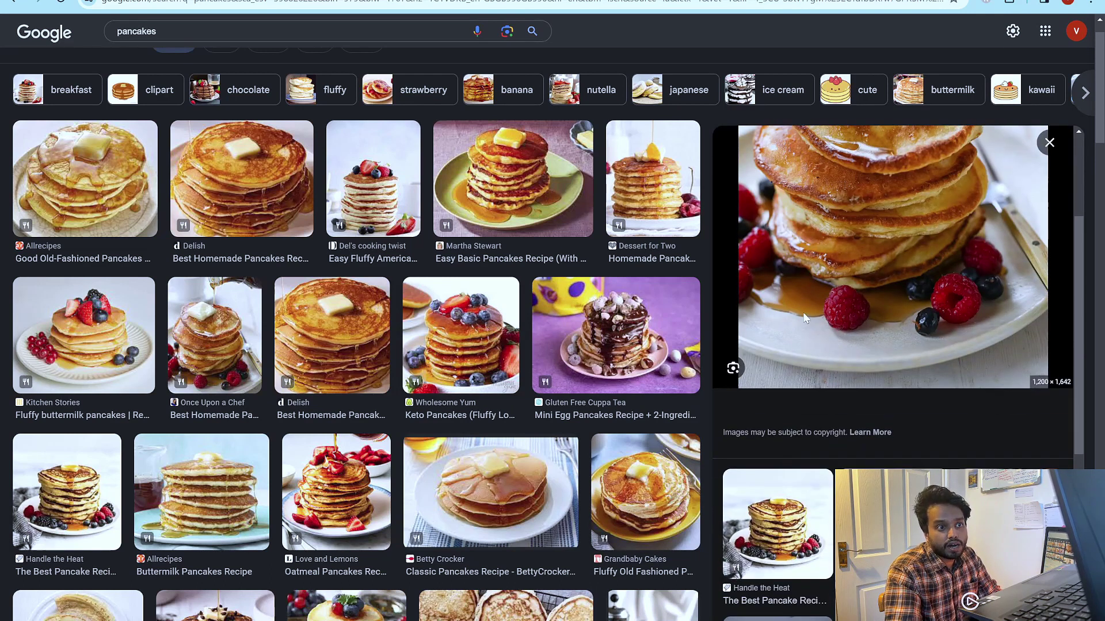
Step: Inspect the enlarged pancake photo's HTML and examine the file name in its image source URL
{"action": "left_click", "coordinate": [808, 317]}
{"action": "right_click", "coordinate": [821, 456]}
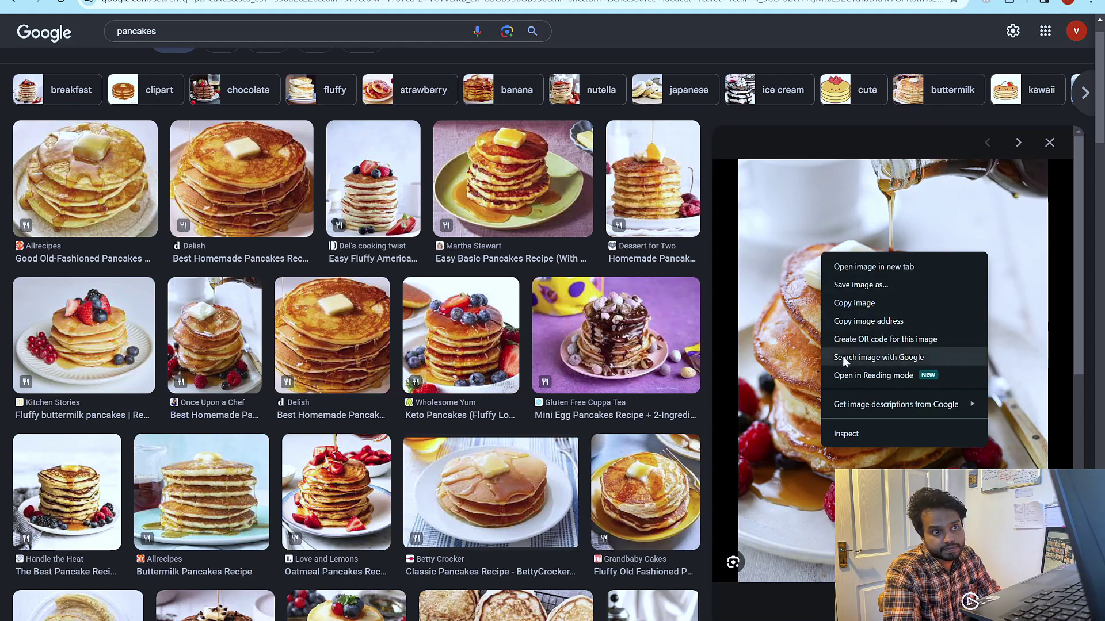
{"action": "left_click", "coordinate": [785, 335]}
{"action": "right_click", "coordinate": [788, 332]}
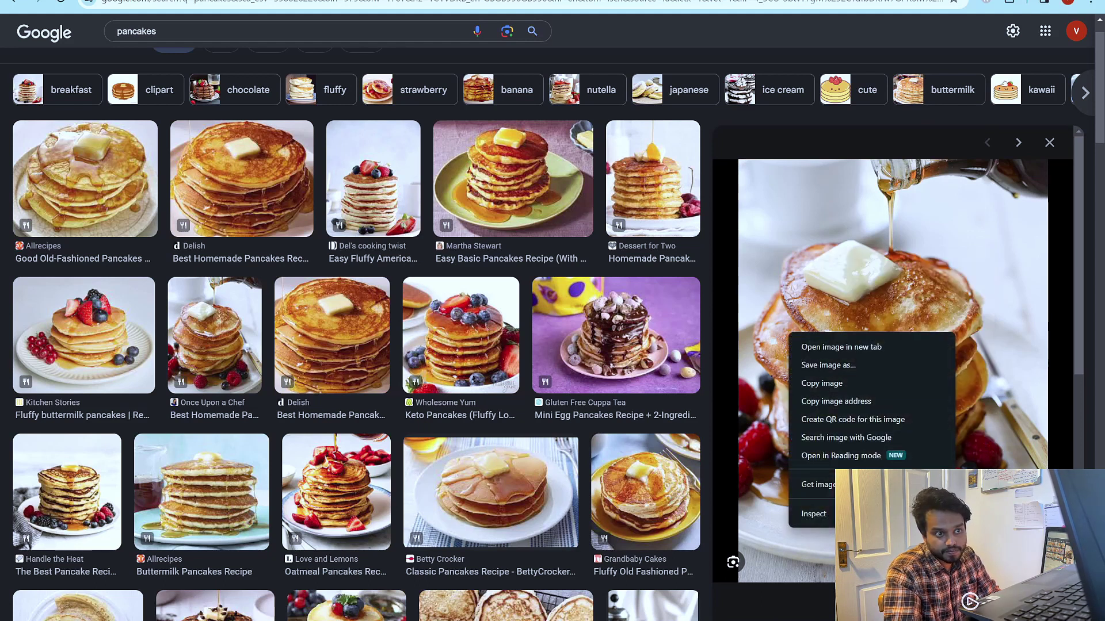
{"action": "key", "text": "Escape"}
{"action": "right_click", "coordinate": [818, 437]}
{"action": "left_click", "coordinate": [847, 424]}
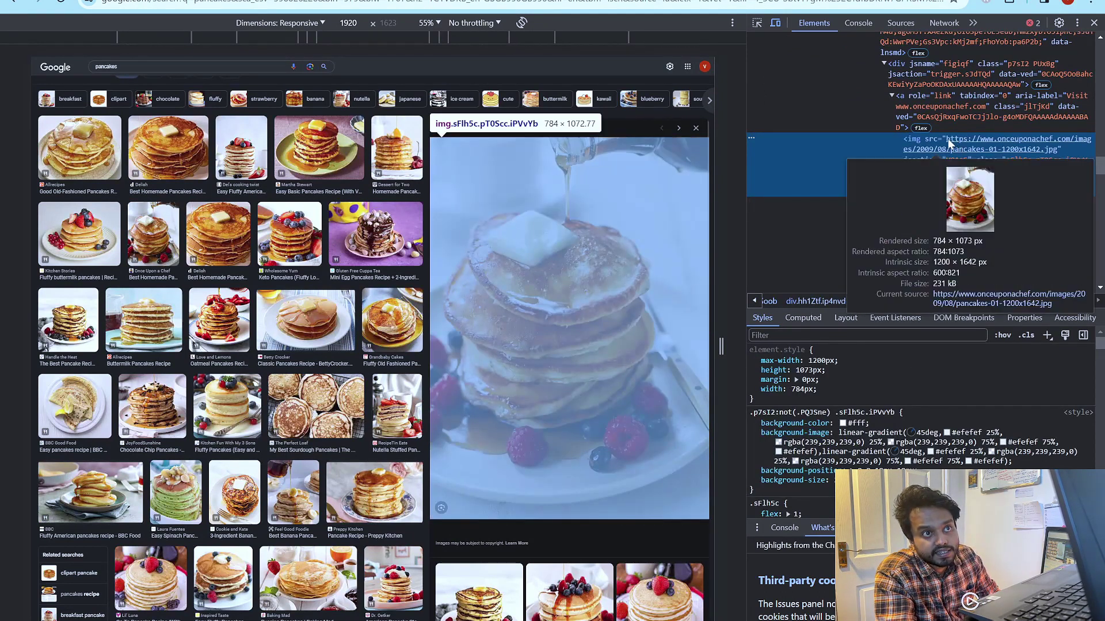
{"action": "mouse_move", "coordinate": [946, 139]}
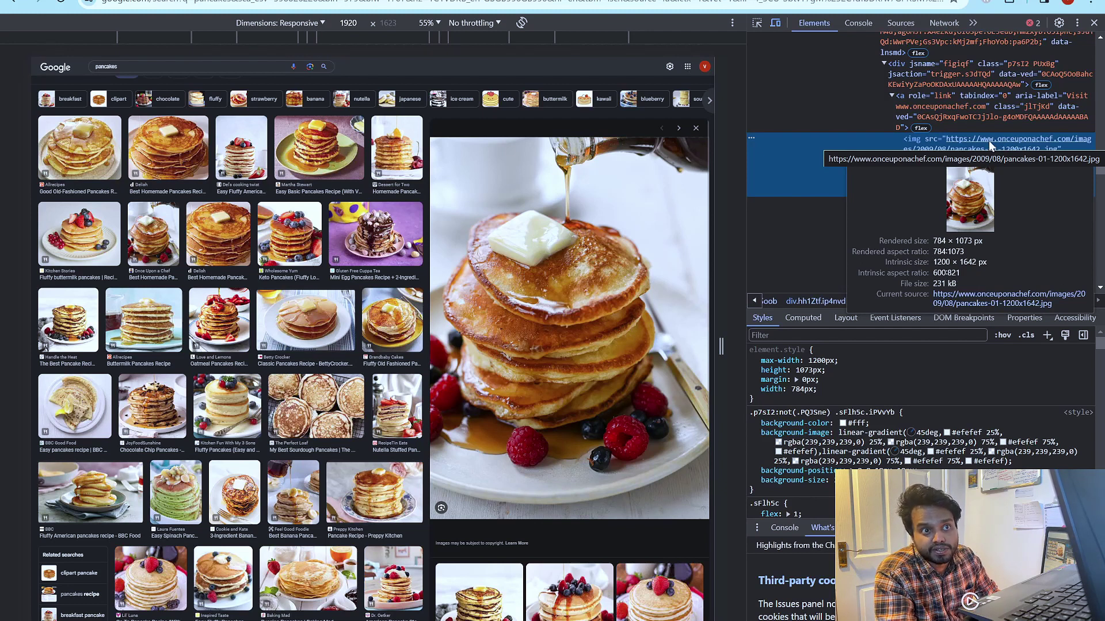
{"action": "mouse_move", "coordinate": [996, 195]}
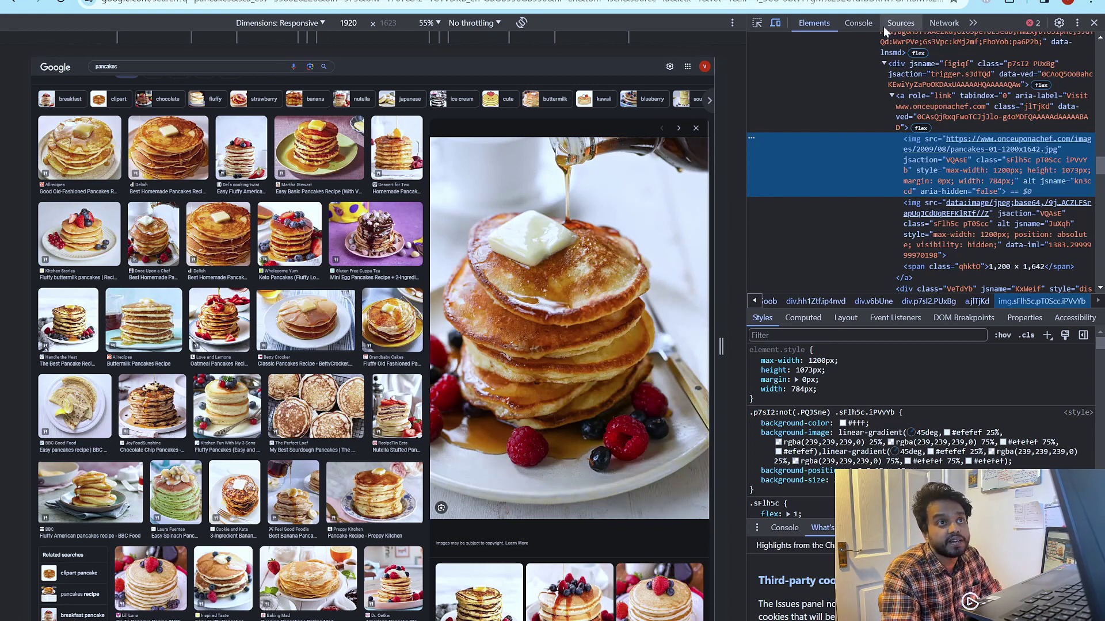
Step: Switch to the Entity SEO presentation and highlight the Alt text slide's sub-points on identifying the medium and telling about the photo
{"action": "key", "text": "alt+Tab"}
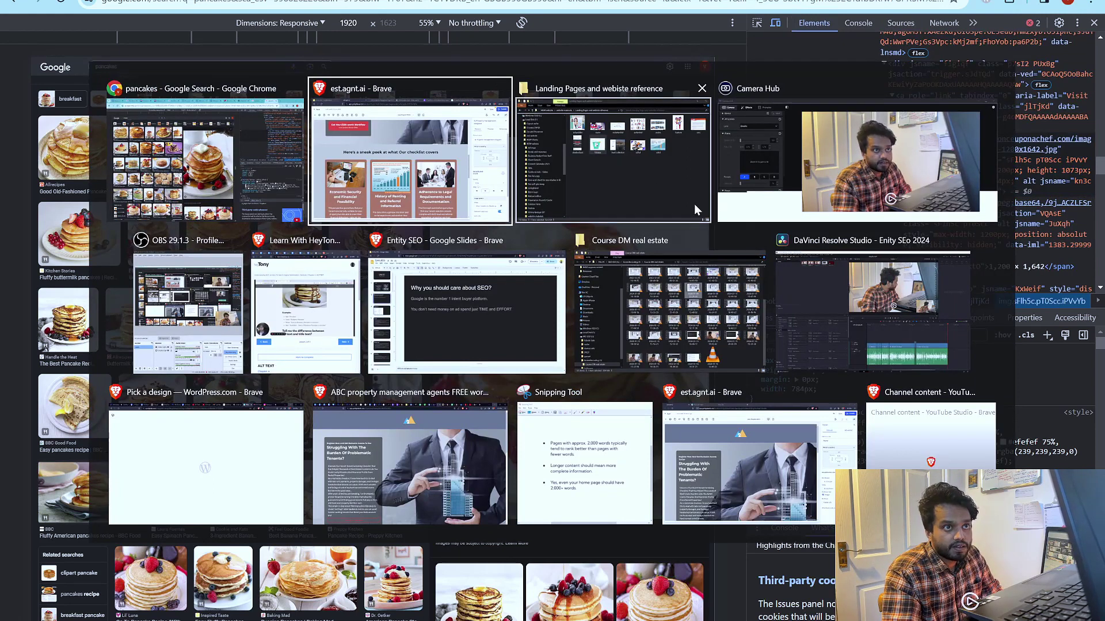
{"action": "left_click", "coordinate": [414, 337]}
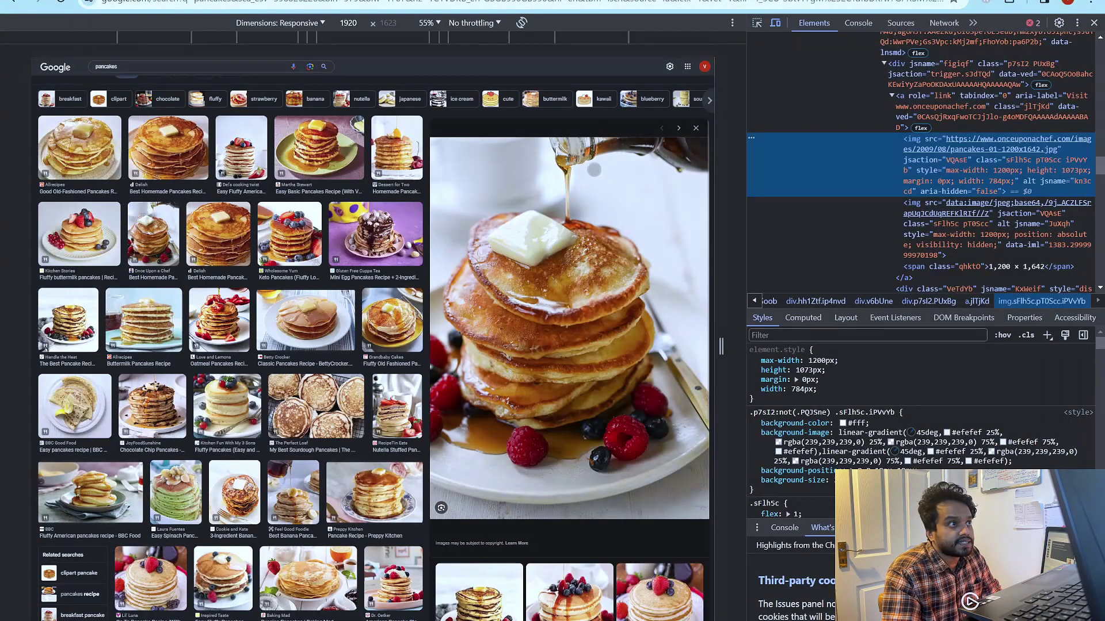
{"action": "key", "text": "alt+Tab"}
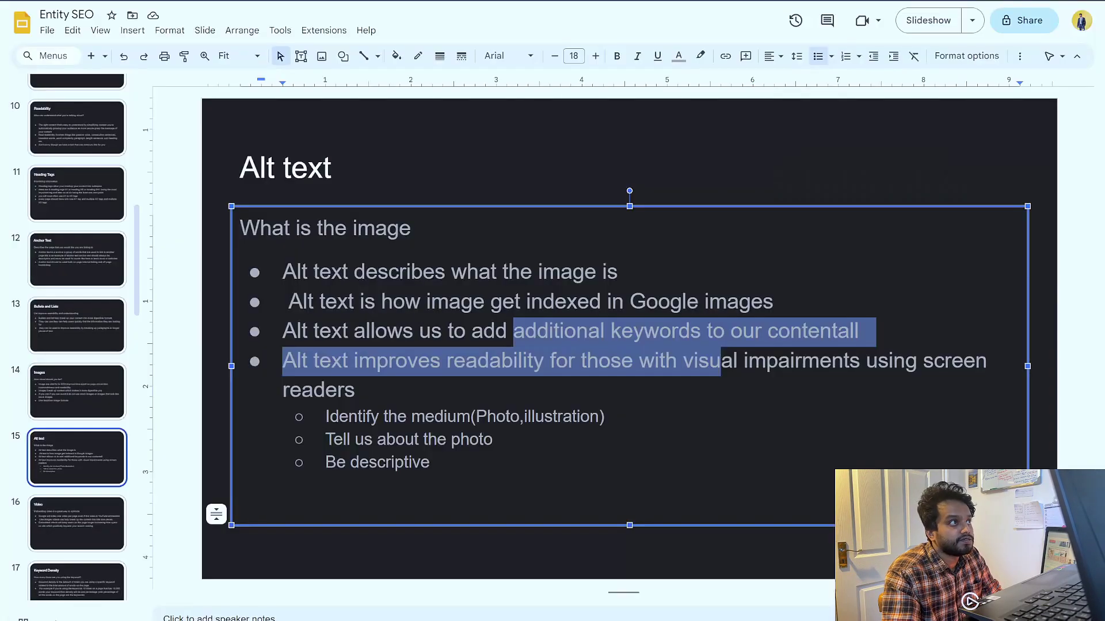
{"action": "left_click", "coordinate": [356, 390]}
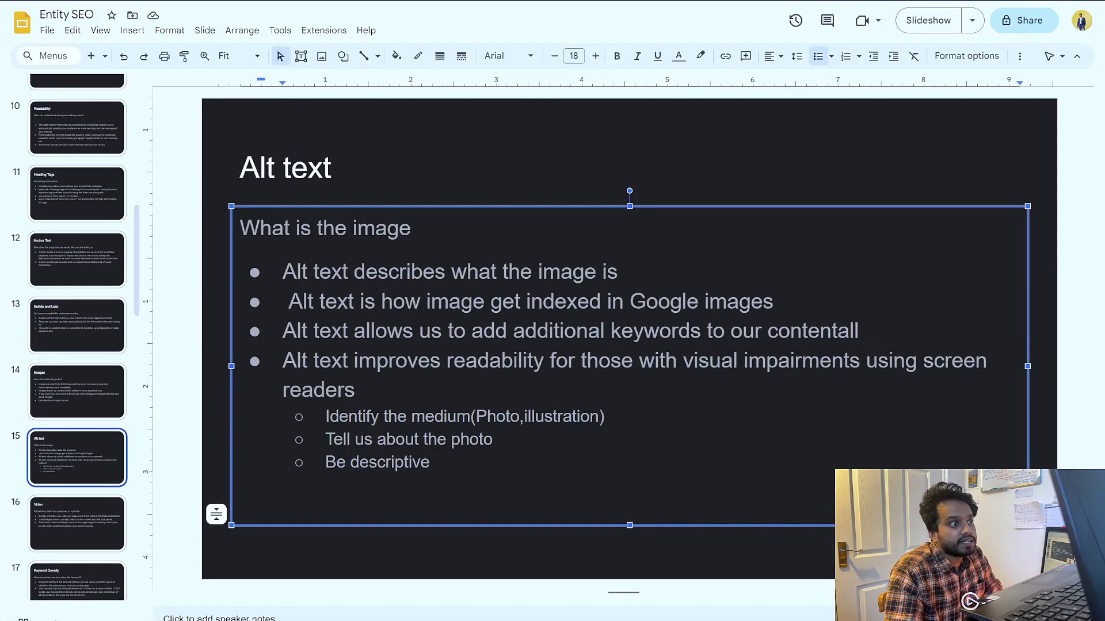
{"action": "left_click_drag", "start_coordinate": [326, 416], "coordinate": [438, 463]}
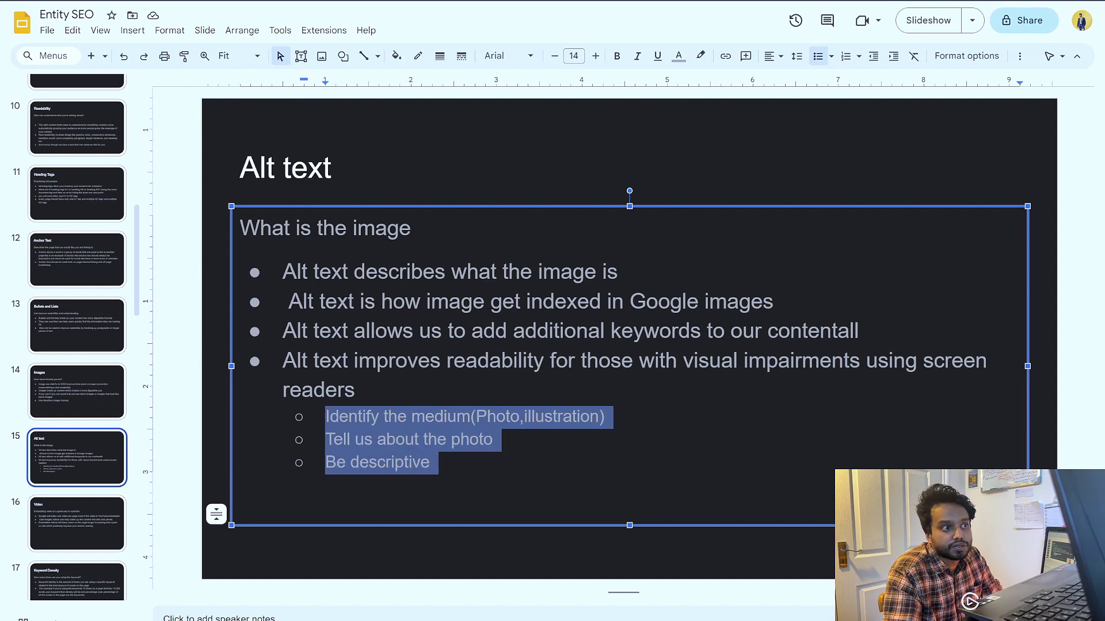
{"action": "left_click", "coordinate": [521, 416]}
{"action": "left_click_drag", "start_coordinate": [526, 417], "coordinate": [590, 417]}
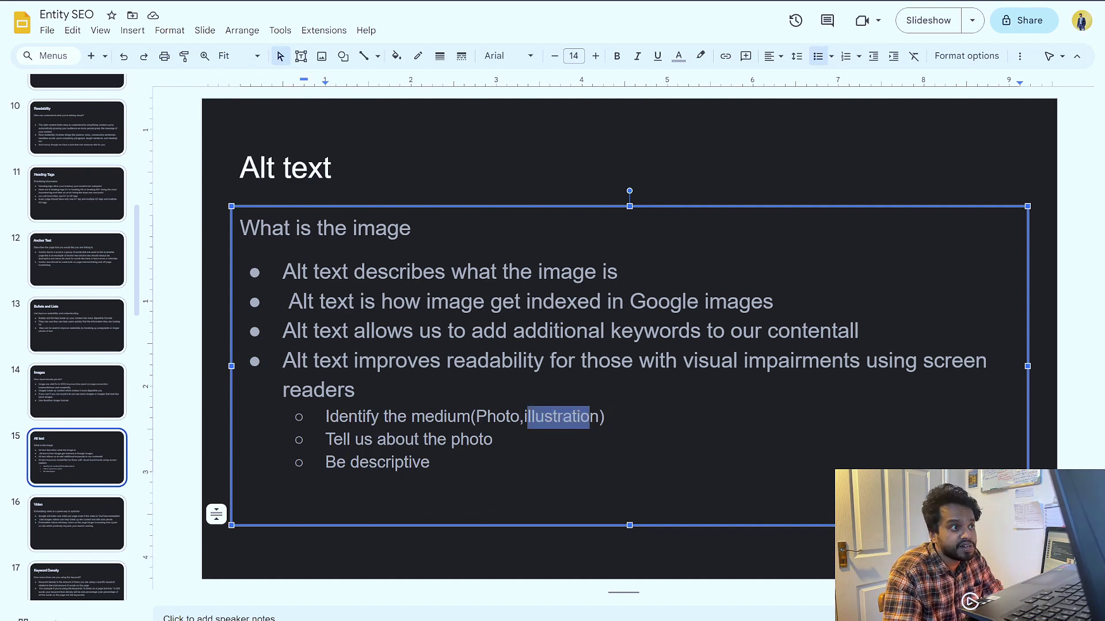
{"action": "left_click_drag", "start_coordinate": [326, 440], "coordinate": [492, 440]}
Step: Return to the pancake images in Google Chrome, close the developer tools and go back to the main search results
{"action": "key", "text": "alt+Tab"}
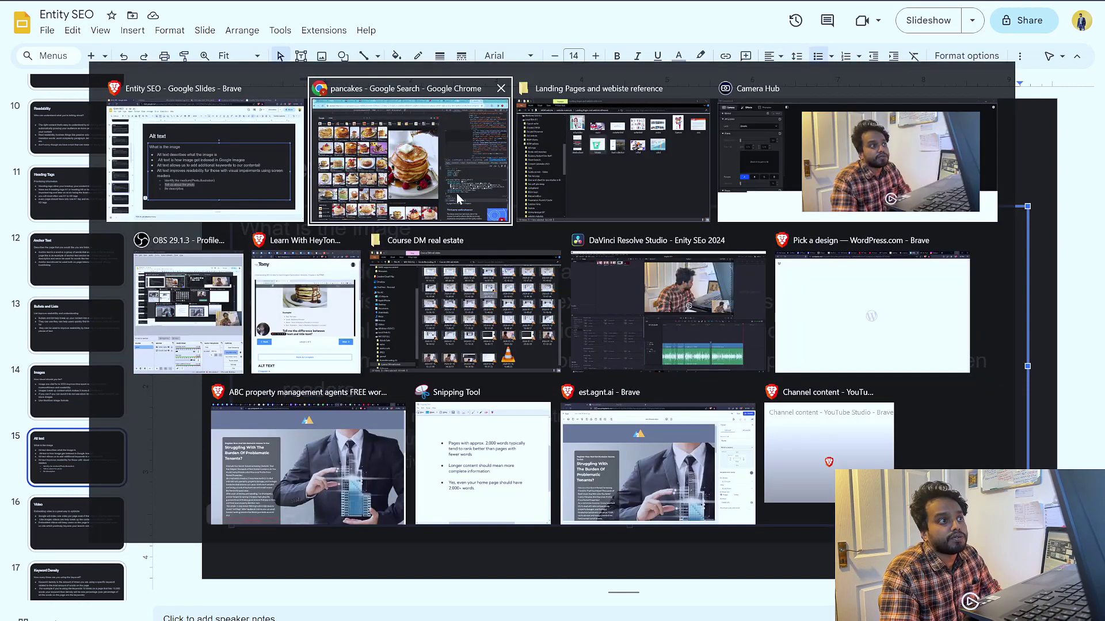
{"action": "left_click", "coordinate": [482, 189]}
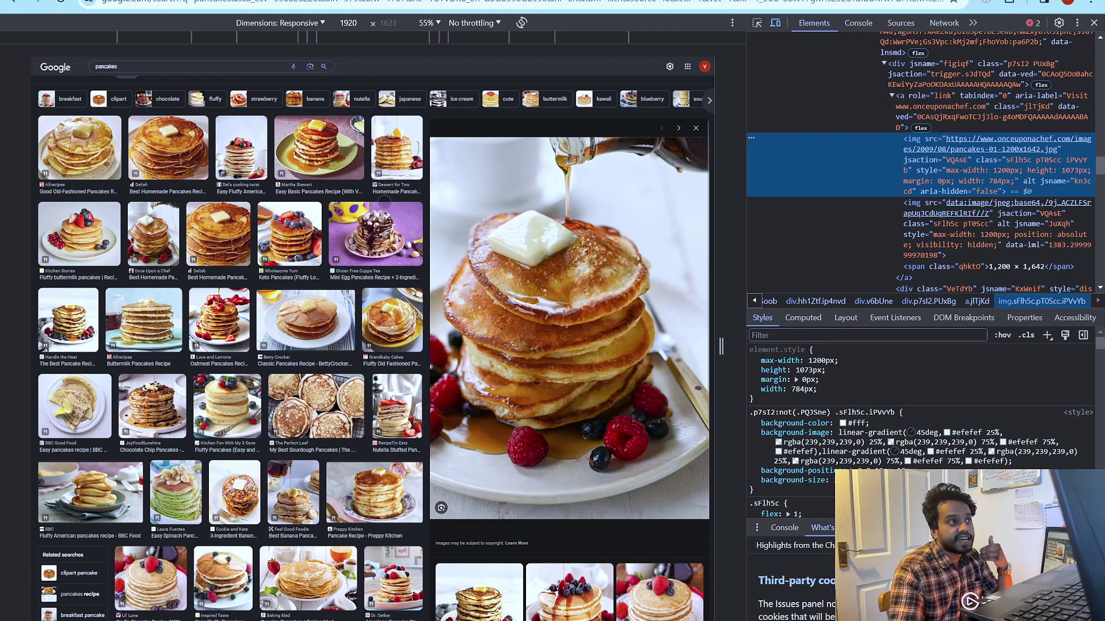
{"action": "left_click", "coordinate": [1096, 22]}
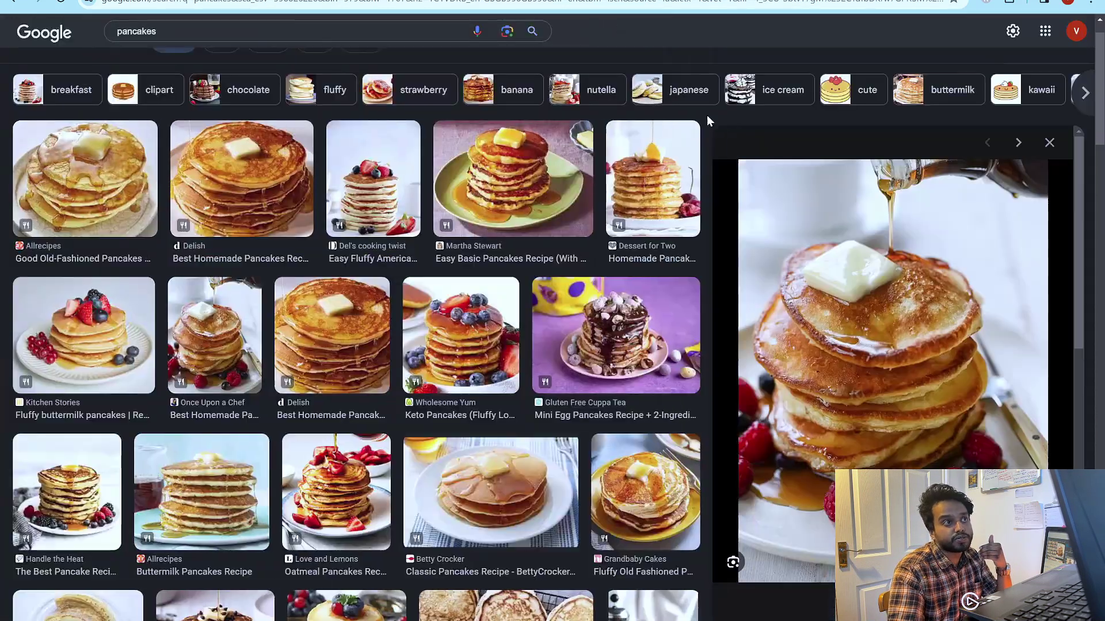
{"action": "key", "text": "alt+Left"}
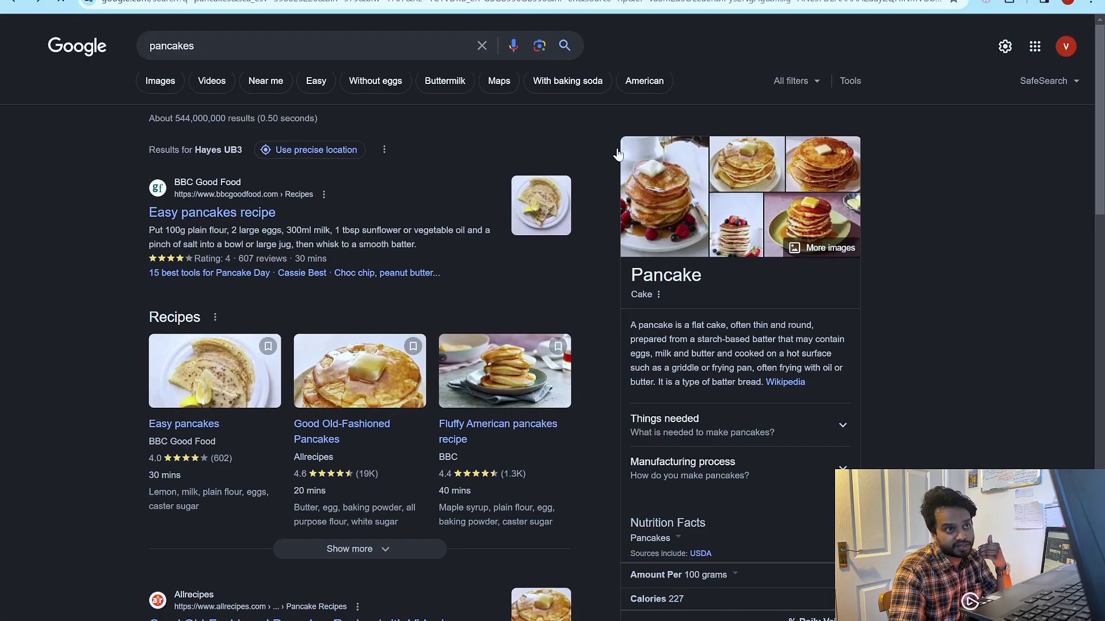
Step: Replace the pancakes query with a Google search for "tenancy agreement template"
{"action": "double_click", "coordinate": [190, 45]}
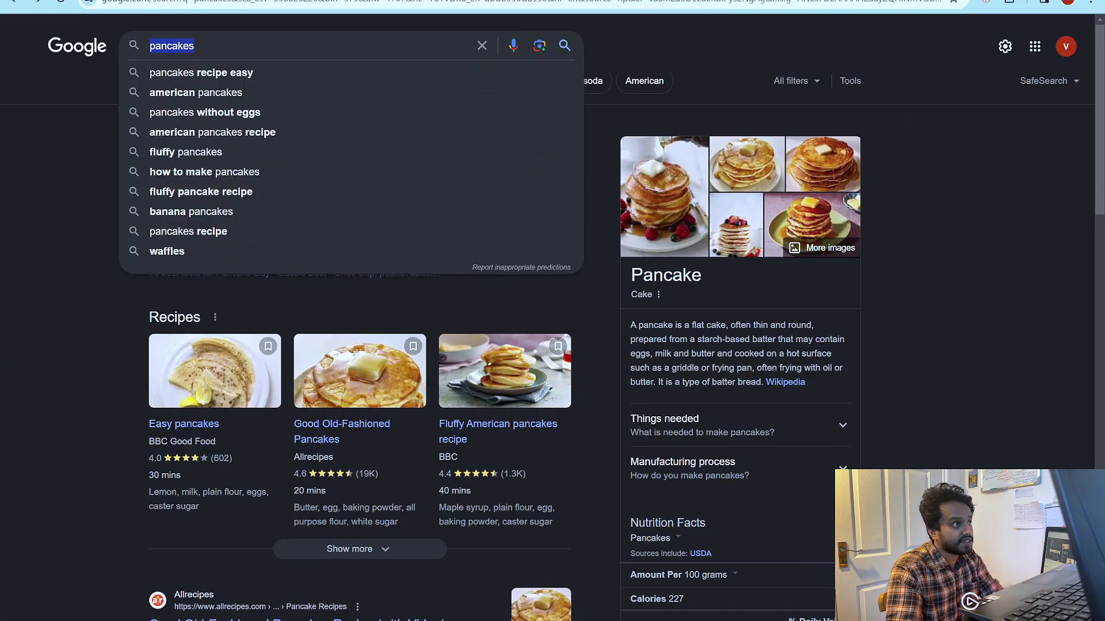
{"action": "type", "text": "rea"}
{"action": "key", "text": "ctrl+a"}
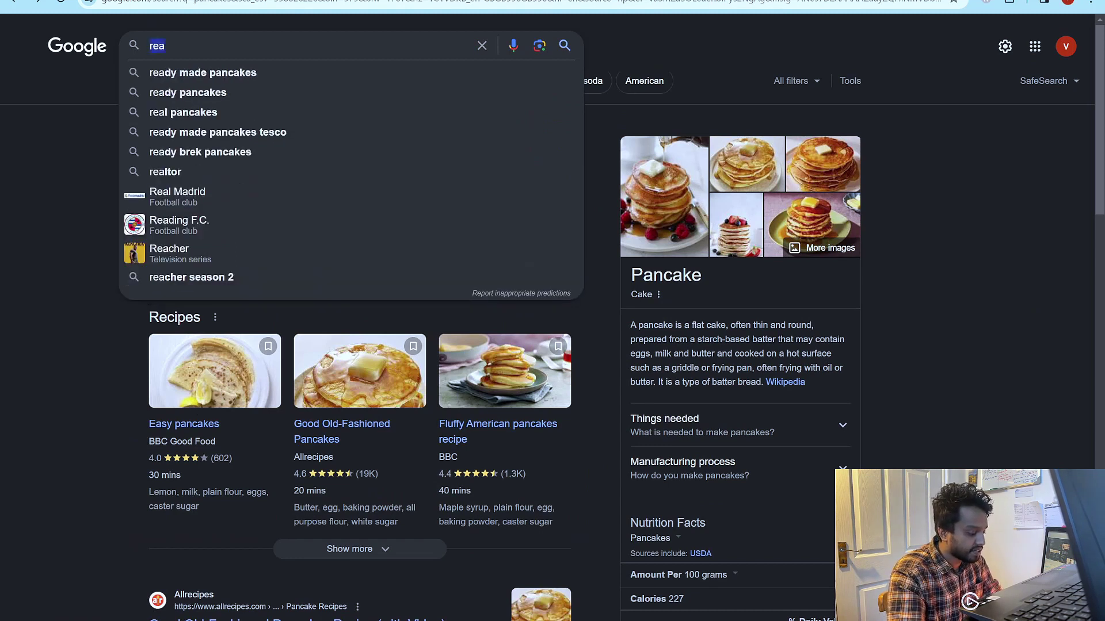
{"action": "type", "text": "te"}
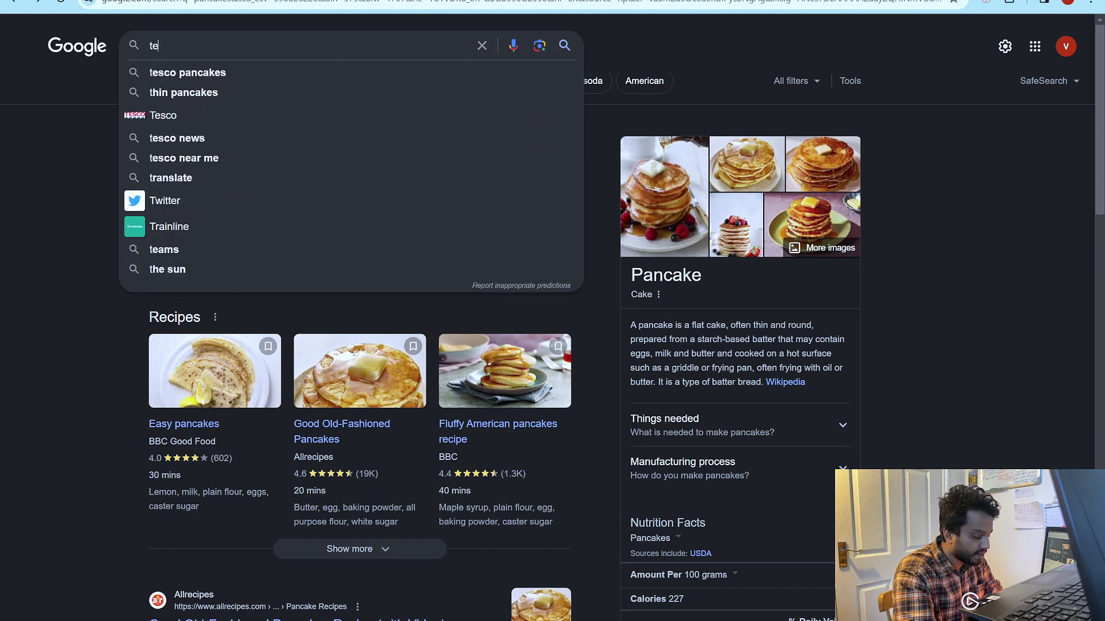
{"action": "type", "text": "netacy agrement"}
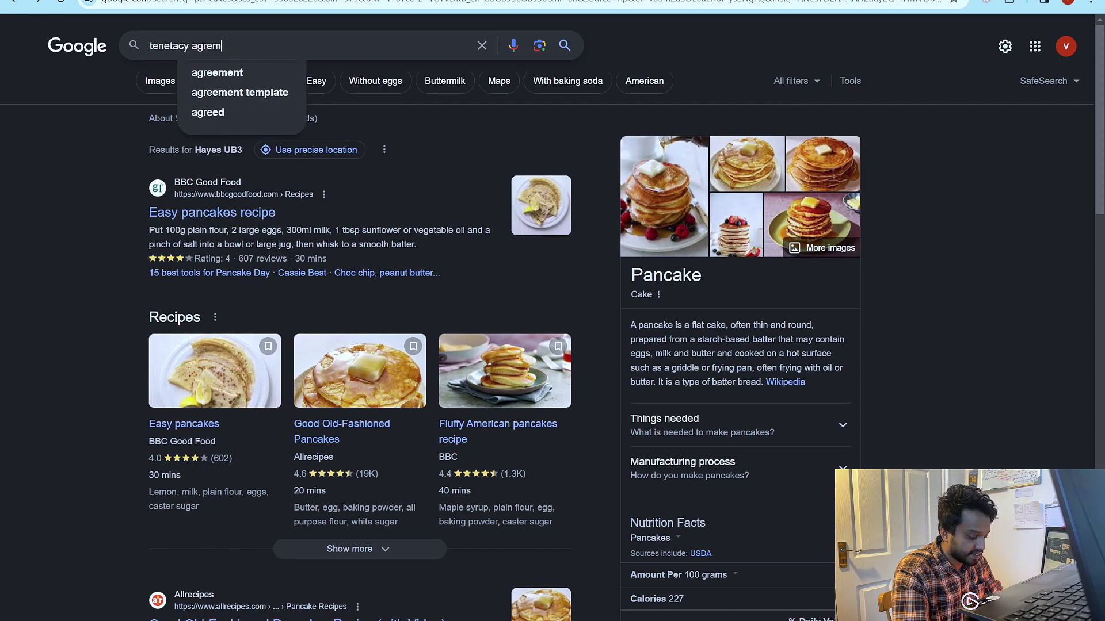
{"action": "key", "text": "Down"}
{"action": "key", "text": "Down"}
{"action": "key", "text": "Return"}
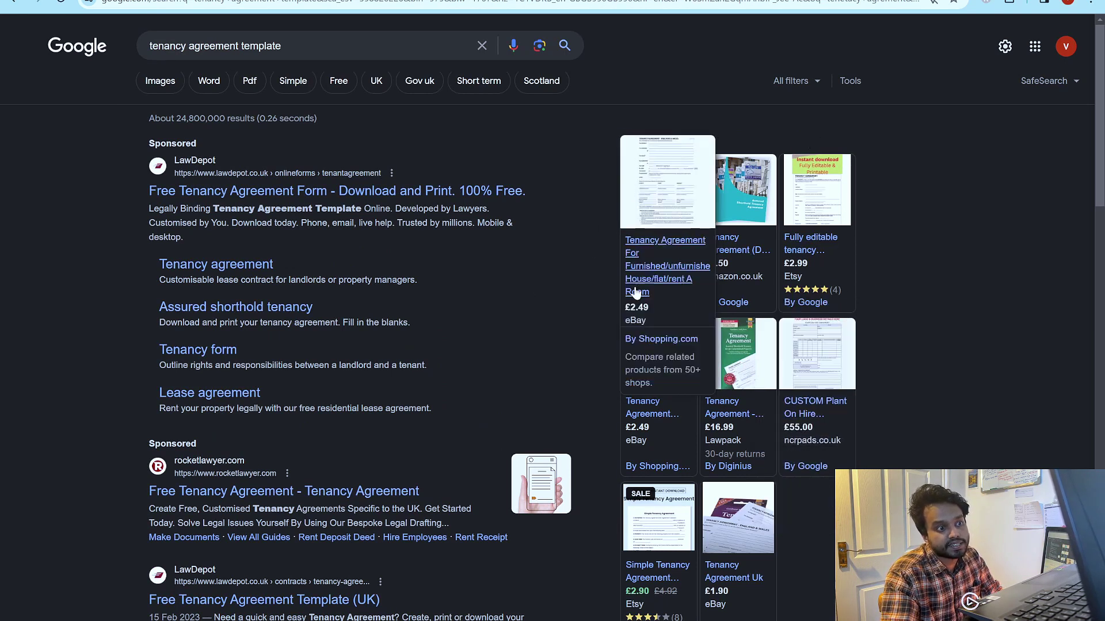
Step: Open the sponsored eBay tenancy agreement listing for furnished/unfurnished homes, review the product page and return to the search results
{"action": "left_click", "coordinate": [633, 266]}
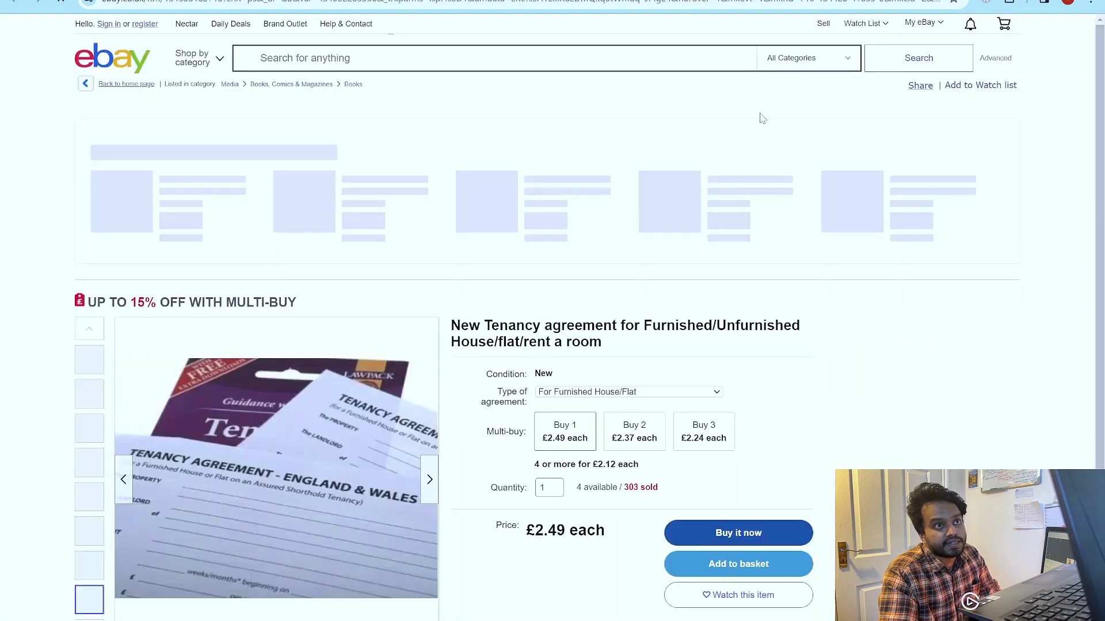
{"action": "scroll", "coordinate": [488, 346], "scroll_direction": "down", "scroll_amount": 4}
{"action": "scroll", "coordinate": [488, 346], "scroll_direction": "down", "scroll_amount": 3}
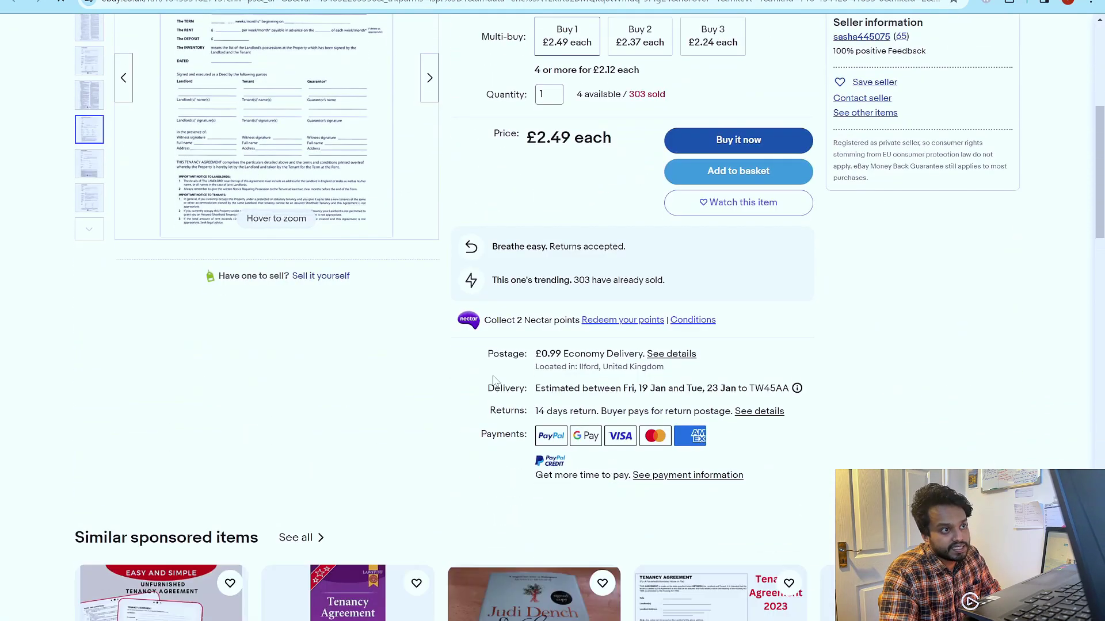
{"action": "scroll", "coordinate": [489, 346], "scroll_direction": "up", "scroll_amount": 5}
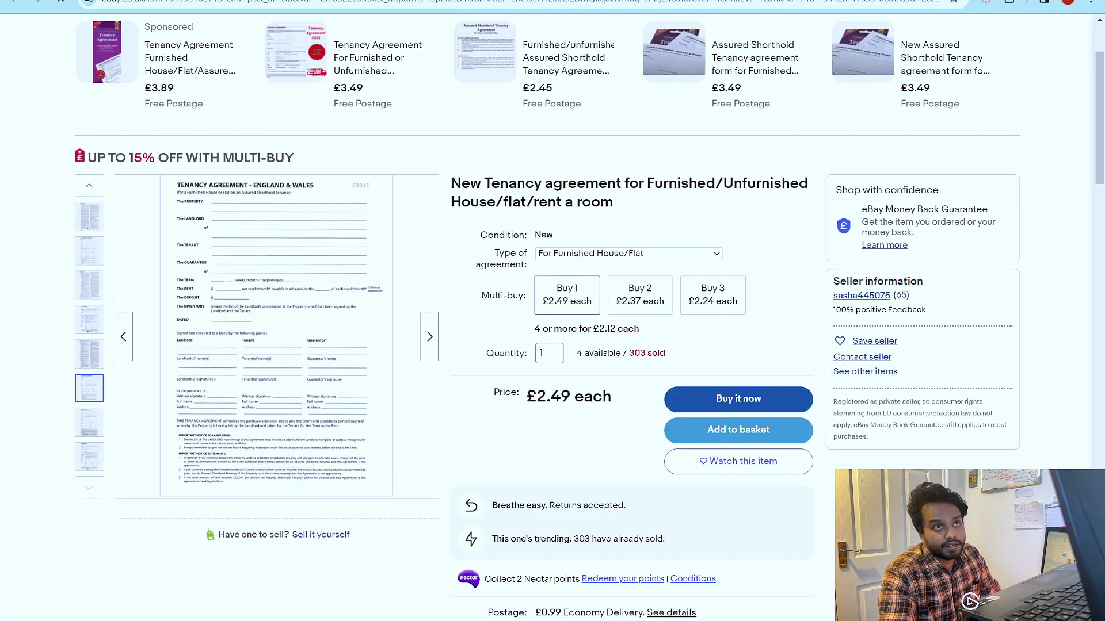
{"action": "key", "text": "alt+Left"}
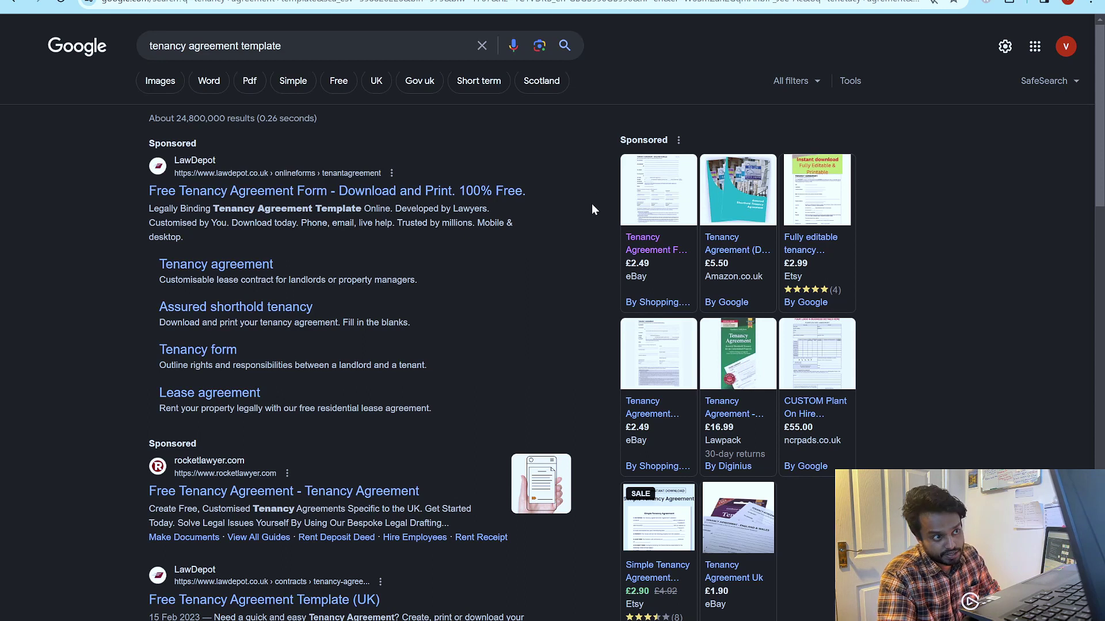
Step: Highlight and expand the "Can you write your own tenancy agreement?" question under People also ask
{"action": "scroll", "coordinate": [465, 394], "scroll_direction": "down", "scroll_amount": 10}
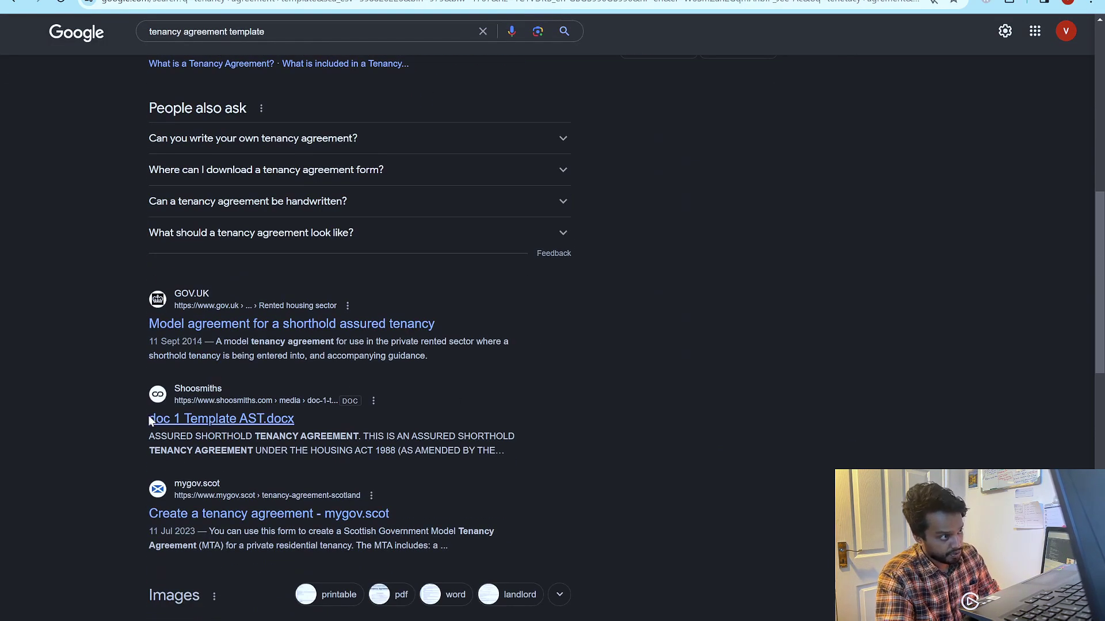
{"action": "scroll", "coordinate": [115, 419], "scroll_direction": "up", "scroll_amount": 2}
{"action": "left_click_drag", "start_coordinate": [142, 271], "coordinate": [279, 280]}
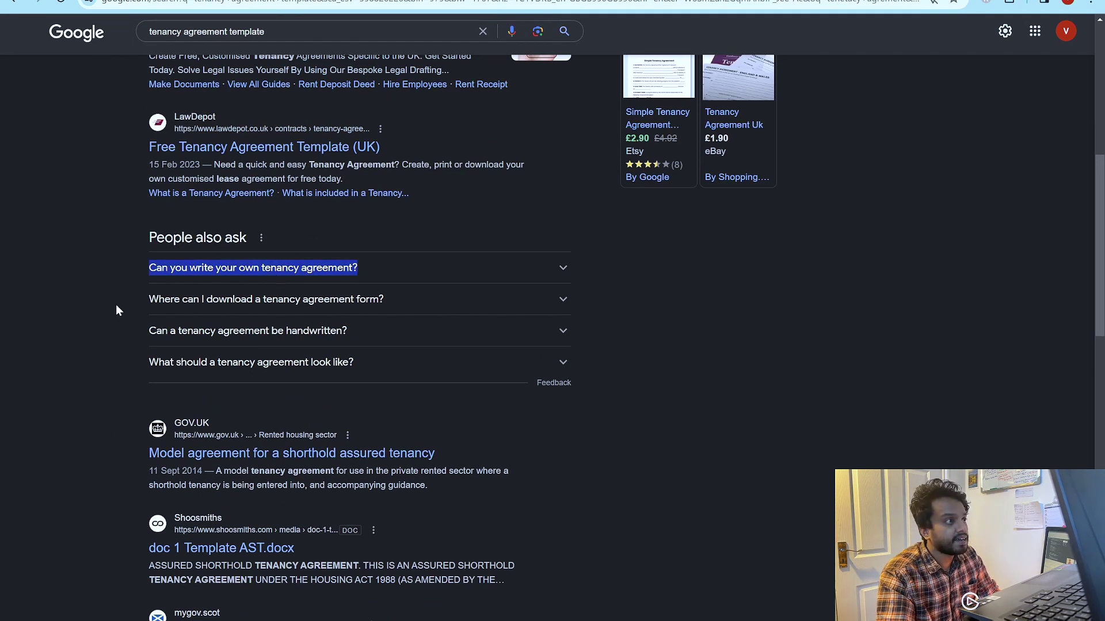
{"action": "left_click", "coordinate": [496, 281]}
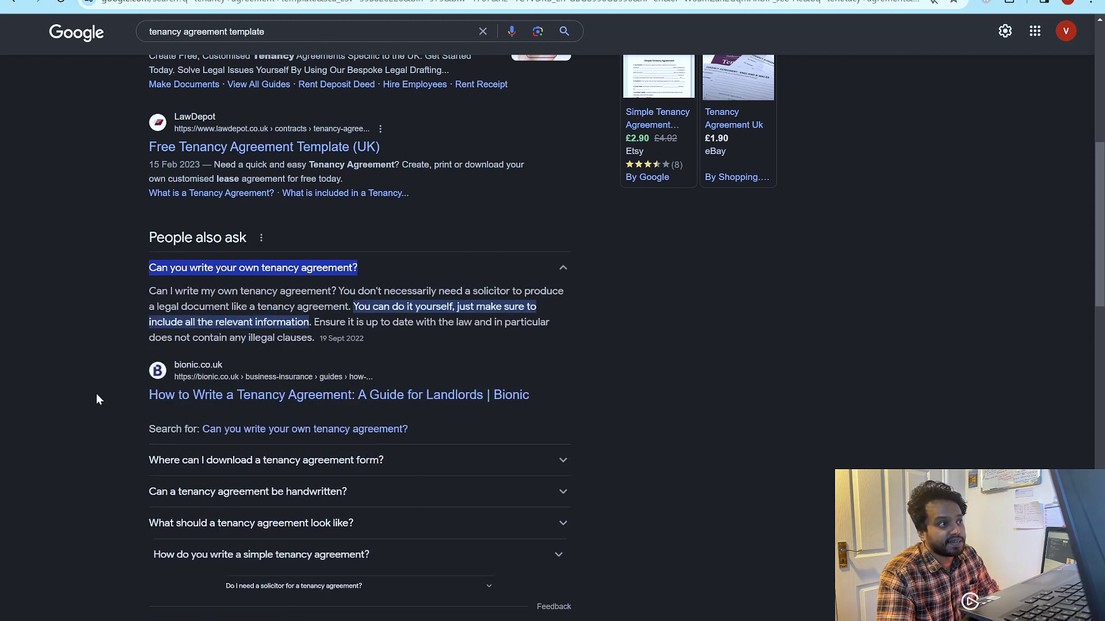
Step: Examine the images and titles of the sponsored tenancy agreement products in the search results
{"action": "scroll", "coordinate": [788, 280], "scroll_direction": "up", "scroll_amount": 7}
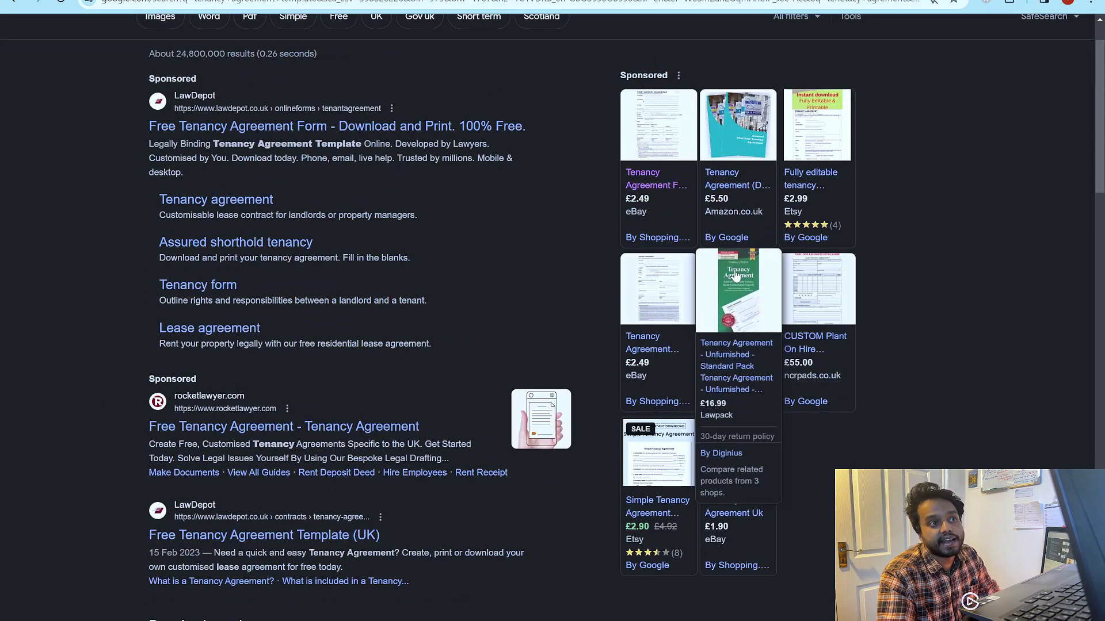
{"action": "mouse_move", "coordinate": [642, 360]}
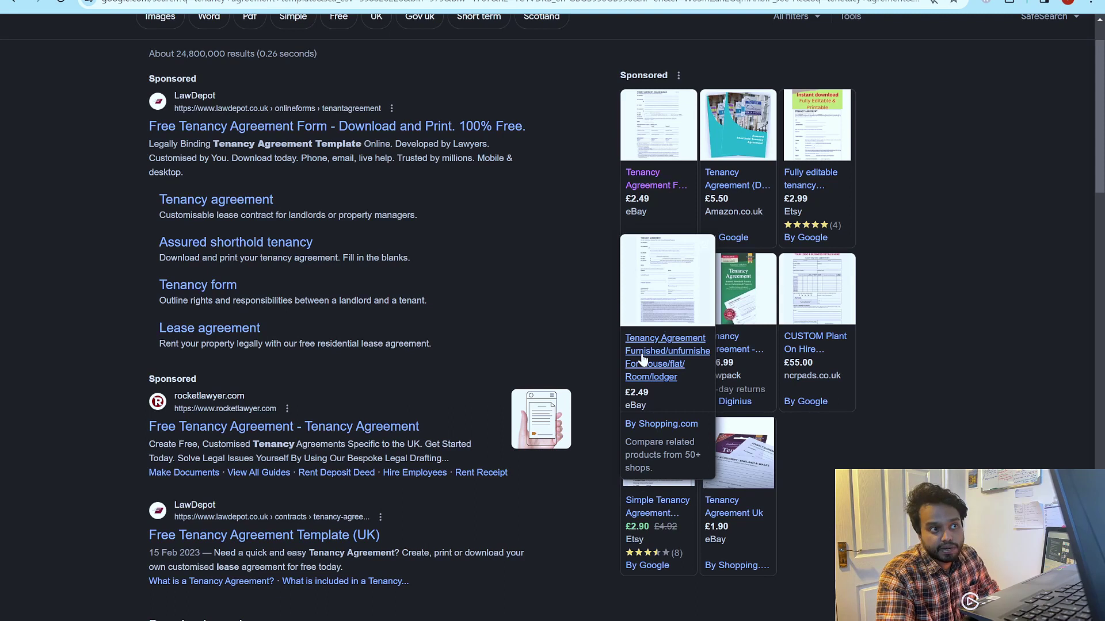
{"action": "mouse_move", "coordinate": [730, 413]}
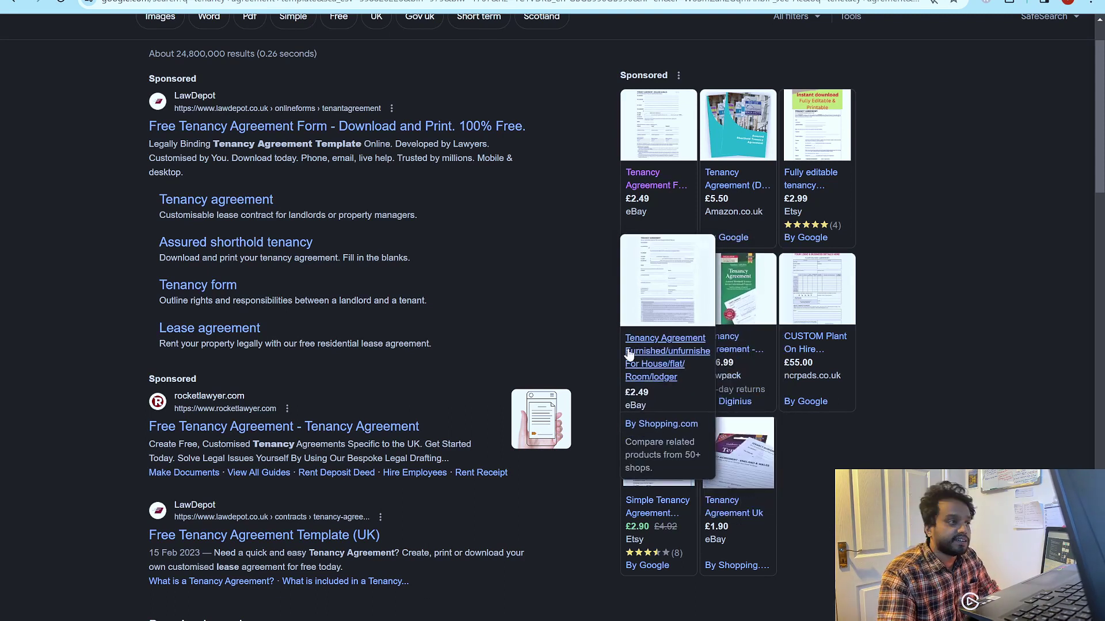
{"action": "scroll", "coordinate": [627, 352], "scroll_direction": "up", "scroll_amount": 1}
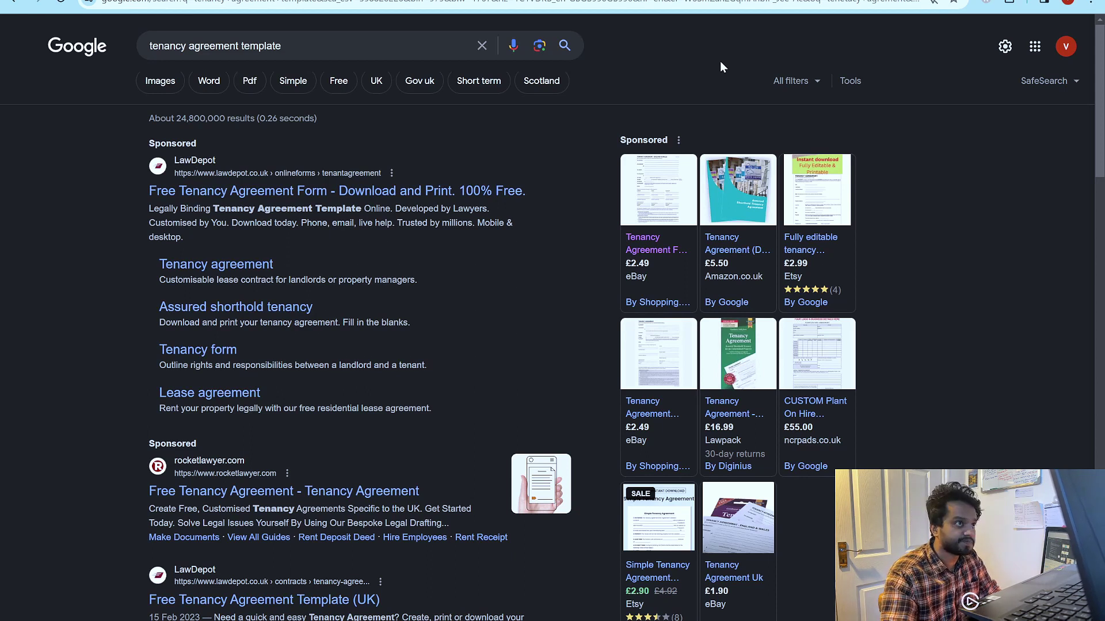
Step: Switch to the Entity SEO presentation, open the Video slide and highlight the start of its point on Google indexing one video per page
{"action": "key", "text": "alt+Tab"}
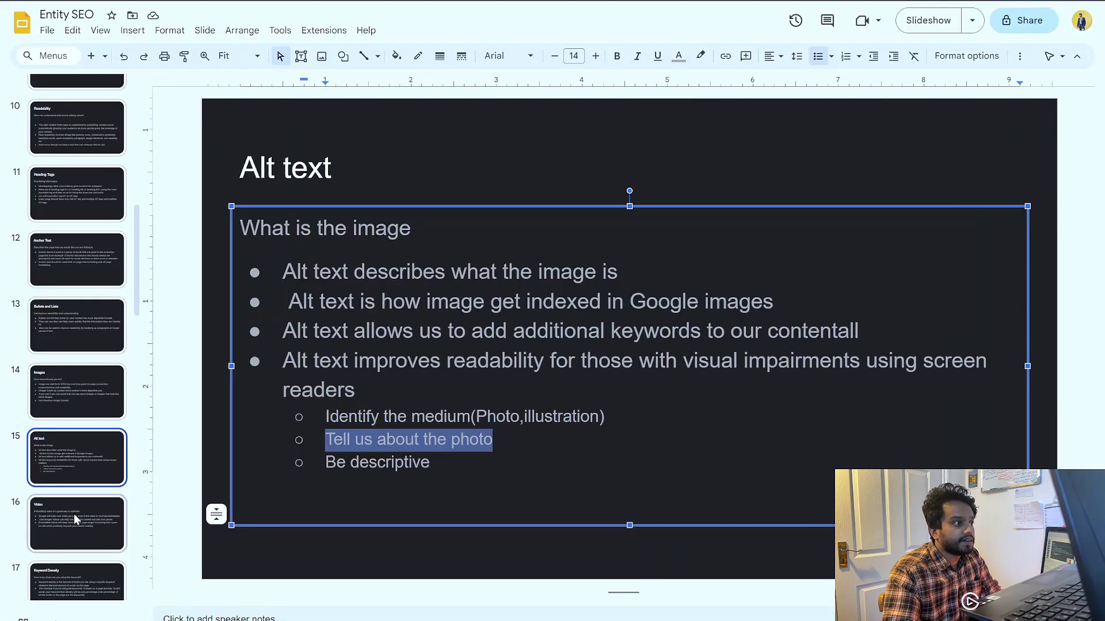
{"action": "left_click", "coordinate": [76, 514]}
{"action": "left_click", "coordinate": [241, 167]}
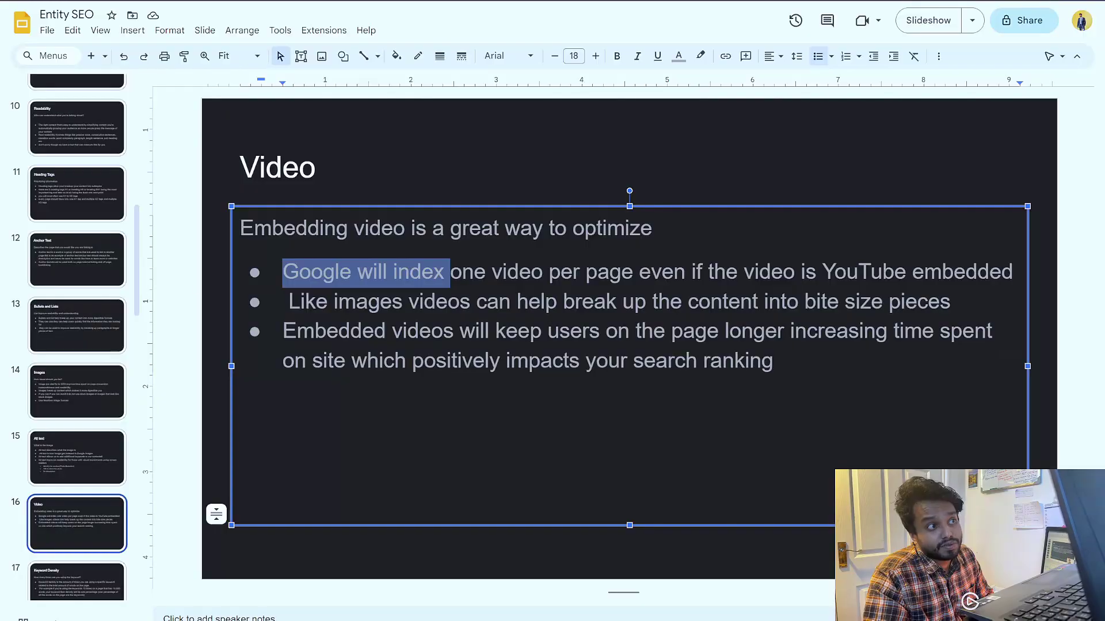
{"action": "left_click_drag", "start_coordinate": [283, 272], "coordinate": [530, 271]}
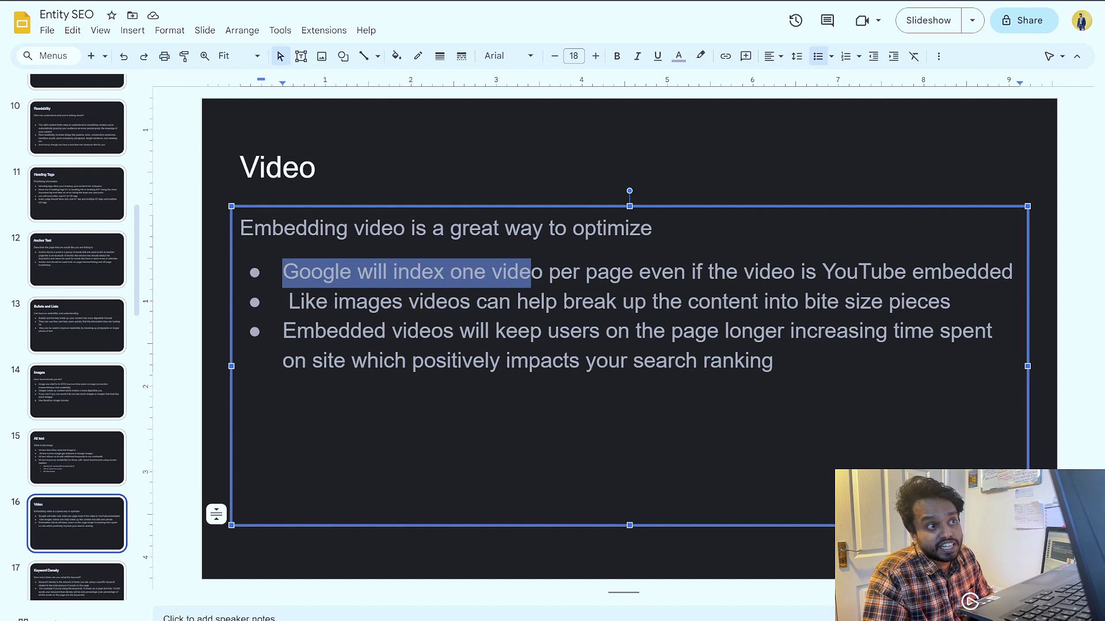
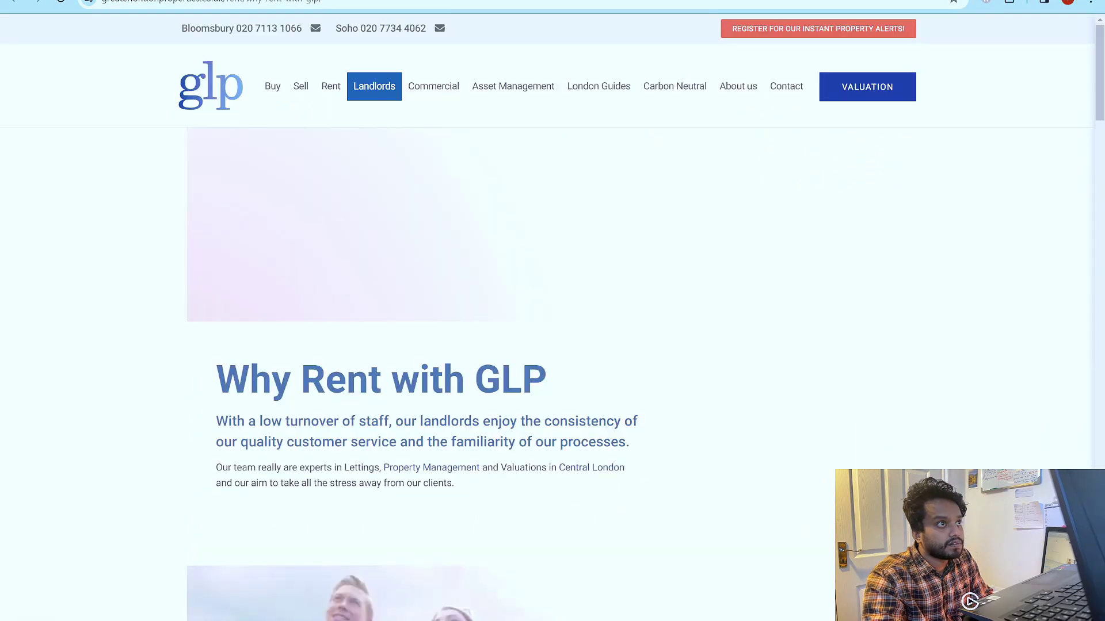
Step: Browse the GLP website's Why Rent with GLP and Property Management pages down to the package options table
{"action": "scroll", "coordinate": [535, 280], "scroll_direction": "down", "scroll_amount": 12}
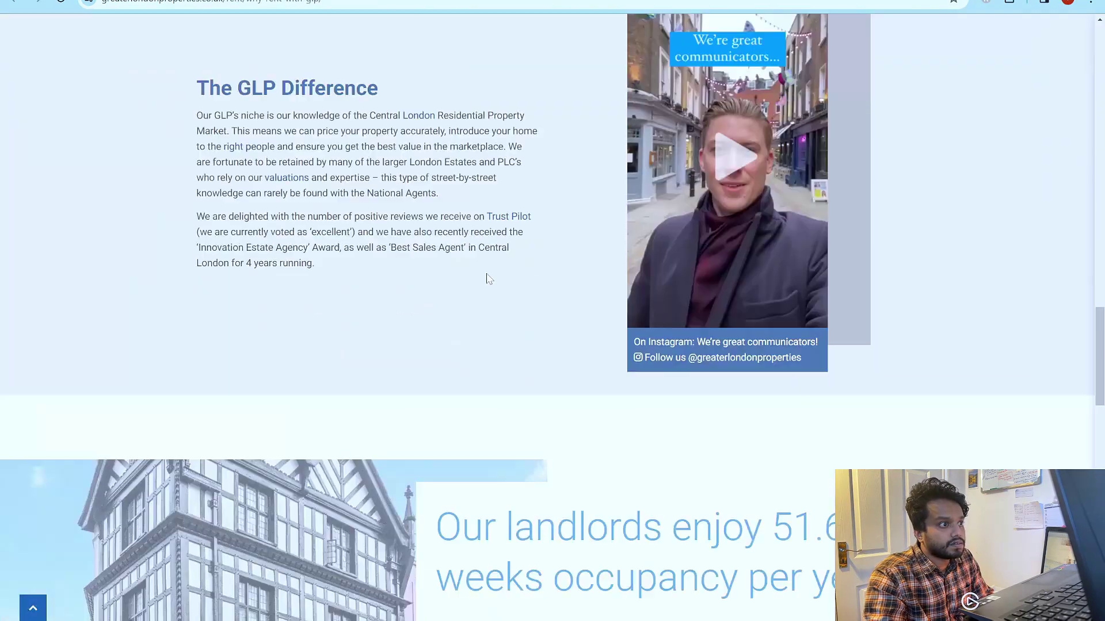
{"action": "scroll", "coordinate": [427, 267], "scroll_direction": "down", "scroll_amount": 15}
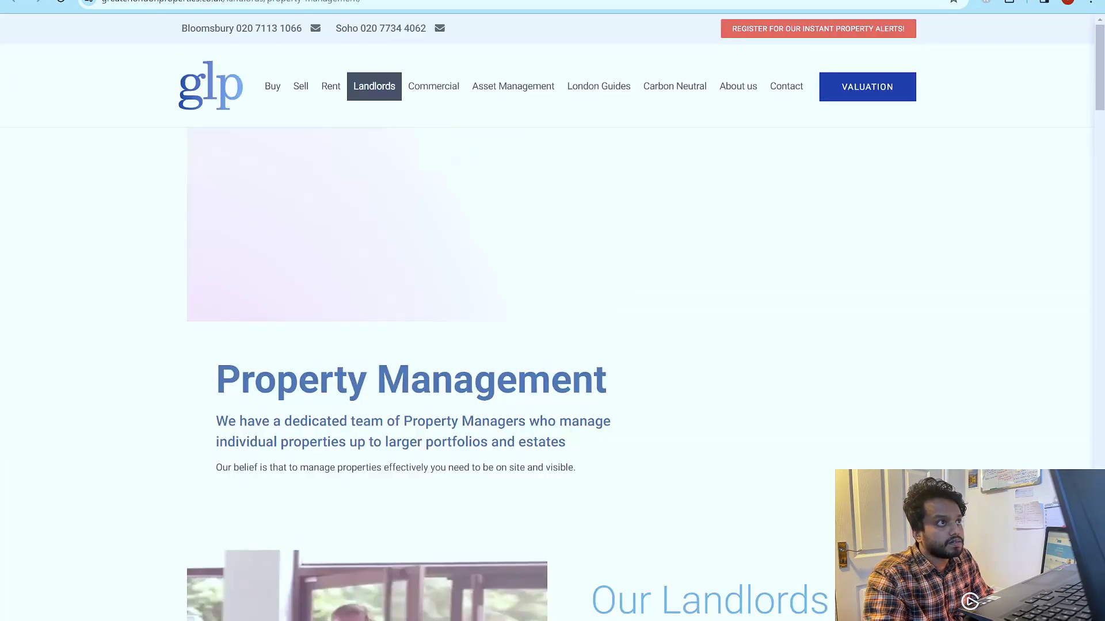
{"action": "scroll", "coordinate": [470, 447], "scroll_direction": "down", "scroll_amount": 20}
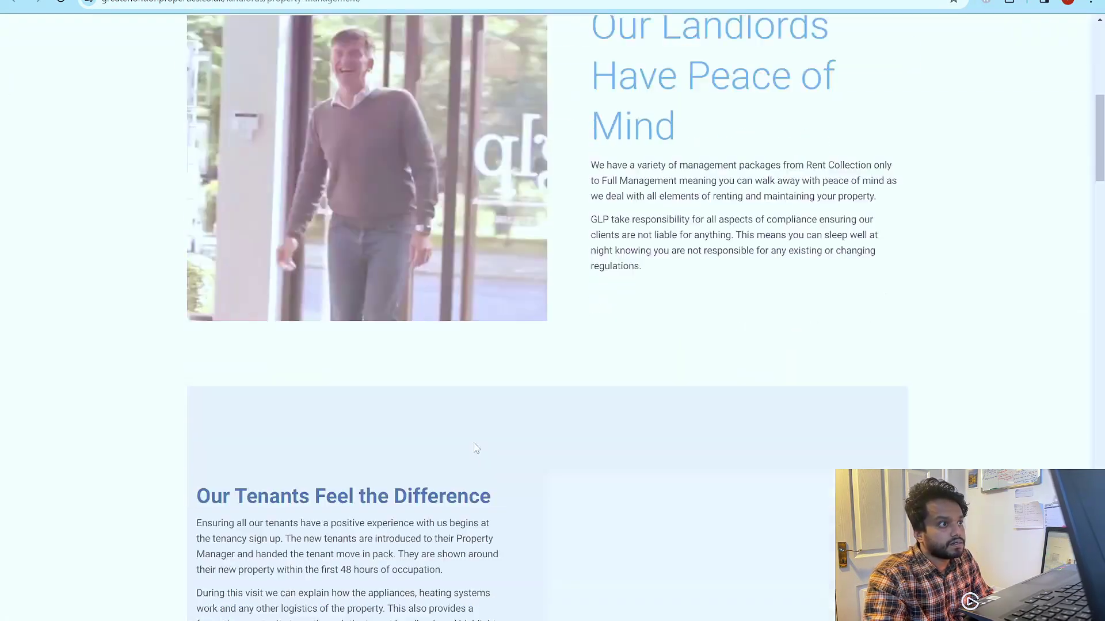
{"action": "scroll", "coordinate": [471, 447], "scroll_direction": "up", "scroll_amount": 7}
{"action": "scroll", "coordinate": [377, 413], "scroll_direction": "down", "scroll_amount": 1}
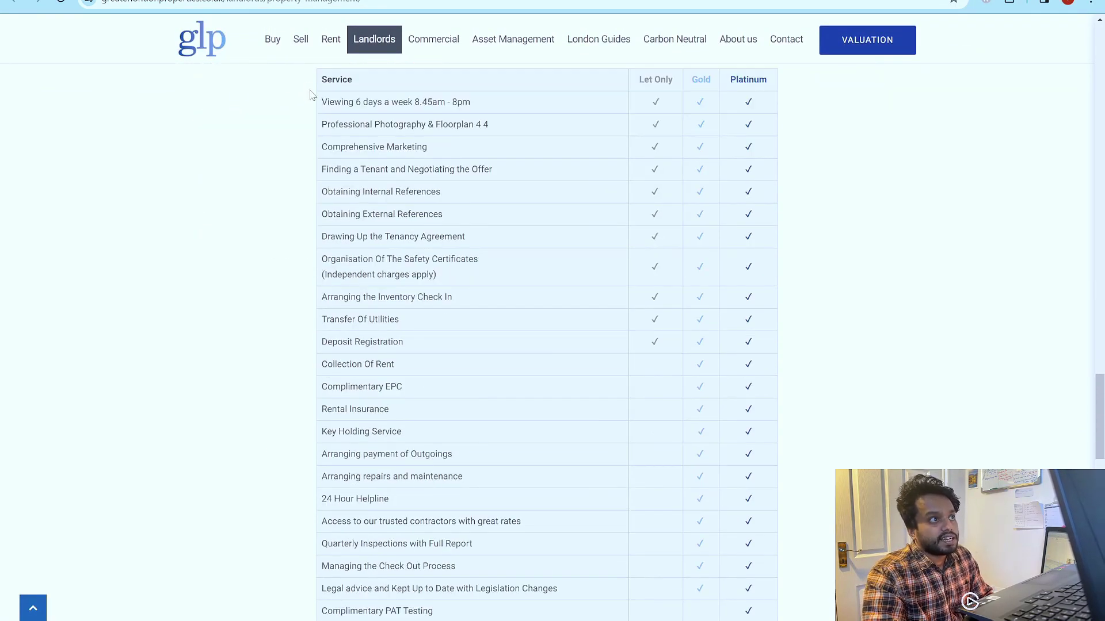
Step: Highlight the service rows of the package options table, review them and clear the selection
{"action": "left_click_drag", "start_coordinate": [320, 104], "coordinate": [695, 517]}
{"action": "scroll", "coordinate": [633, 523], "scroll_direction": "down", "scroll_amount": 5}
{"action": "scroll", "coordinate": [691, 489], "scroll_direction": "up", "scroll_amount": 2}
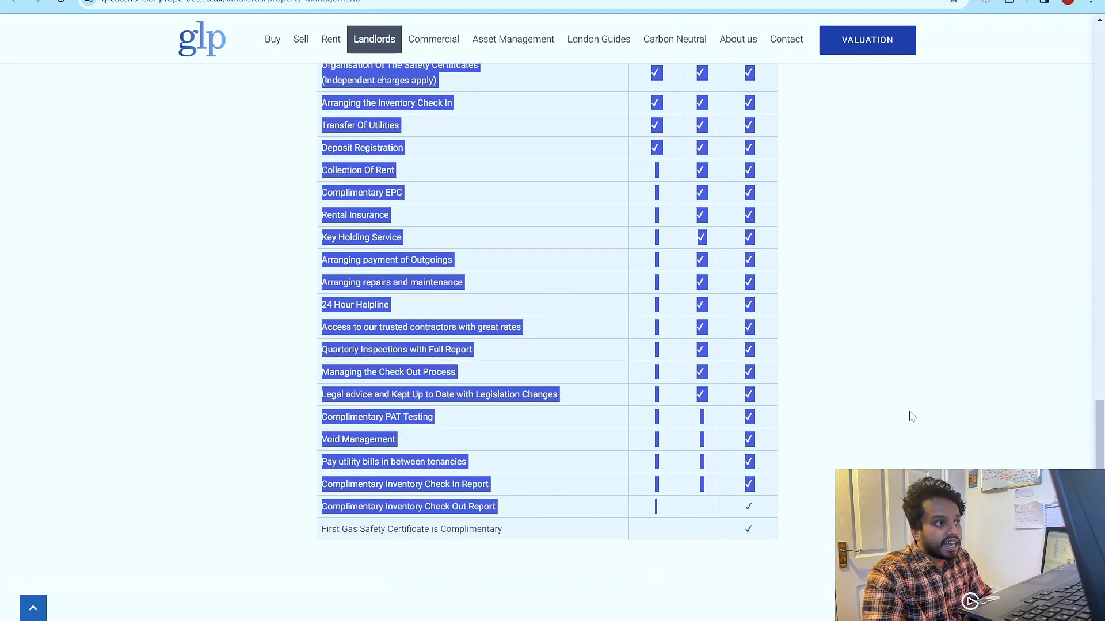
{"action": "scroll", "coordinate": [908, 414], "scroll_direction": "up", "scroll_amount": 5}
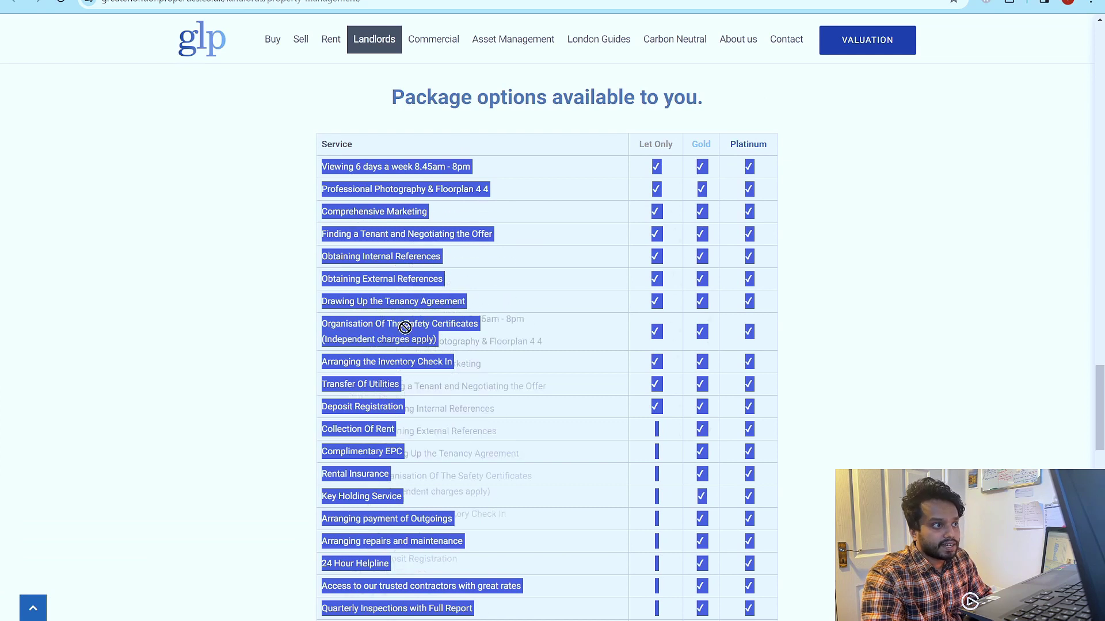
{"action": "scroll", "coordinate": [405, 377], "scroll_direction": "down", "scroll_amount": 2}
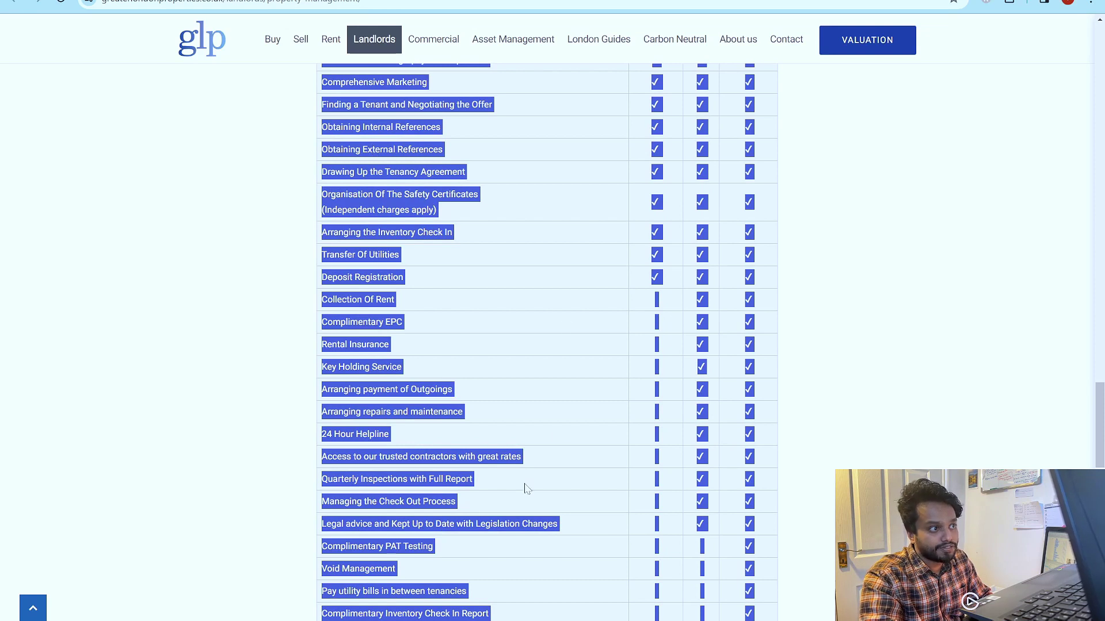
{"action": "left_click", "coordinate": [862, 394]}
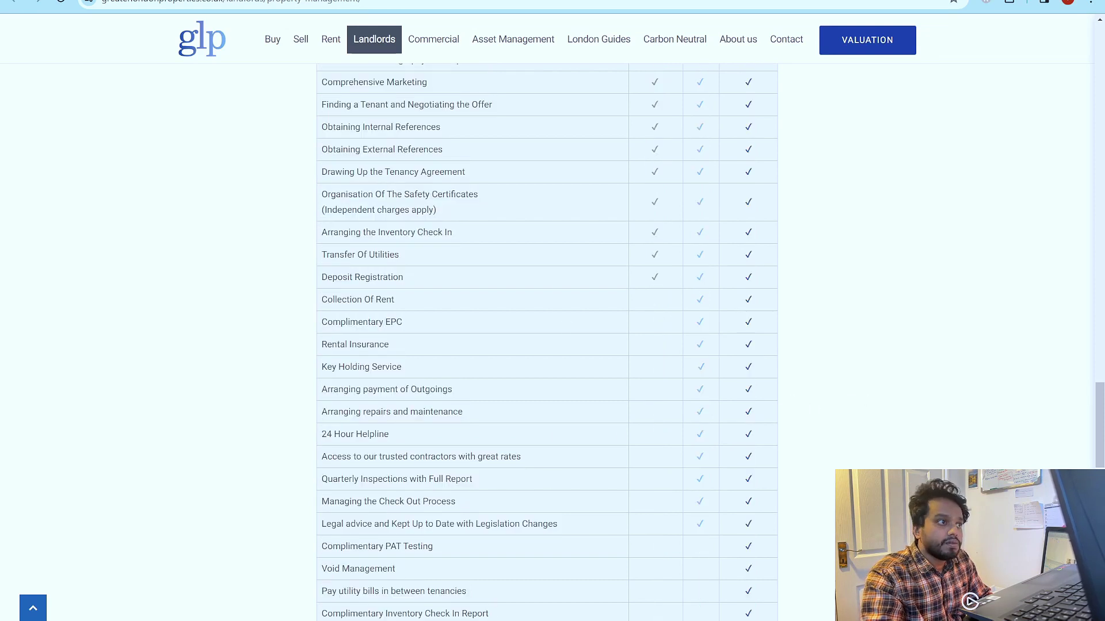
Step: Compare the Let Only, Gold and Platinum packages in the table and return to the start of the Property Management page
{"action": "scroll", "coordinate": [733, 397], "scroll_direction": "down", "scroll_amount": 5}
{"action": "scroll", "coordinate": [456, 394], "scroll_direction": "up", "scroll_amount": 12}
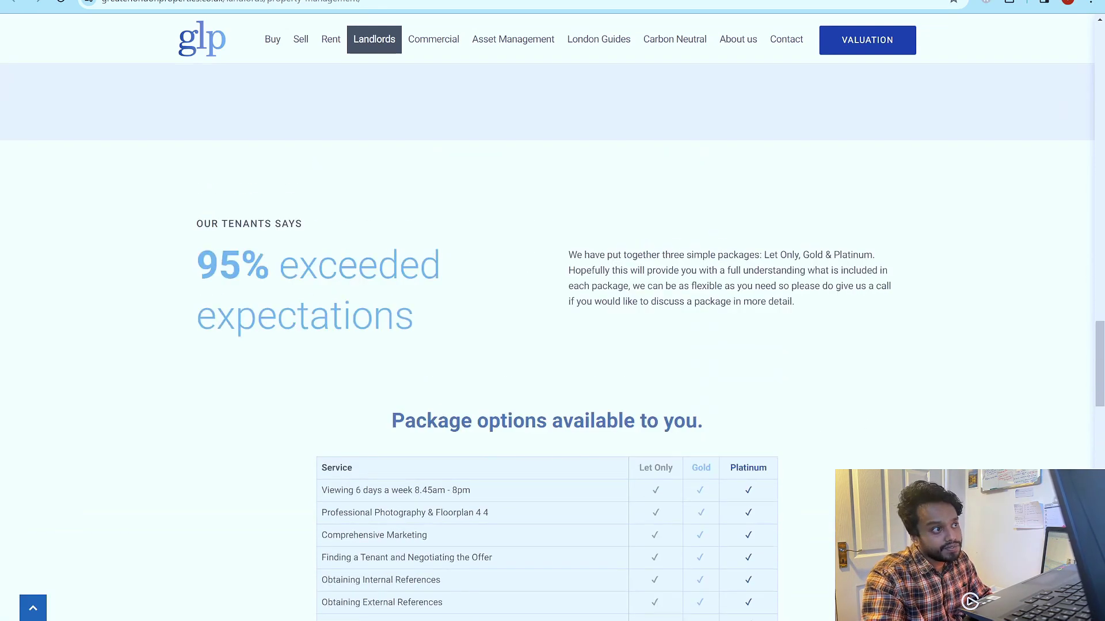
{"action": "scroll", "coordinate": [442, 411], "scroll_direction": "down", "scroll_amount": 3}
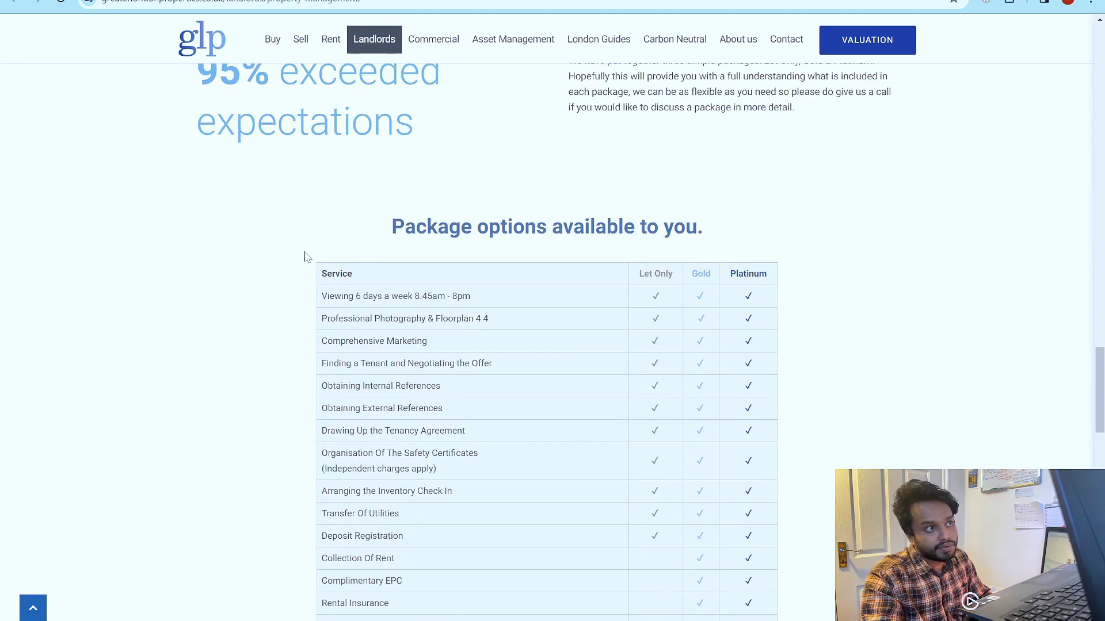
{"action": "scroll", "coordinate": [777, 518], "scroll_direction": "down", "scroll_amount": 6}
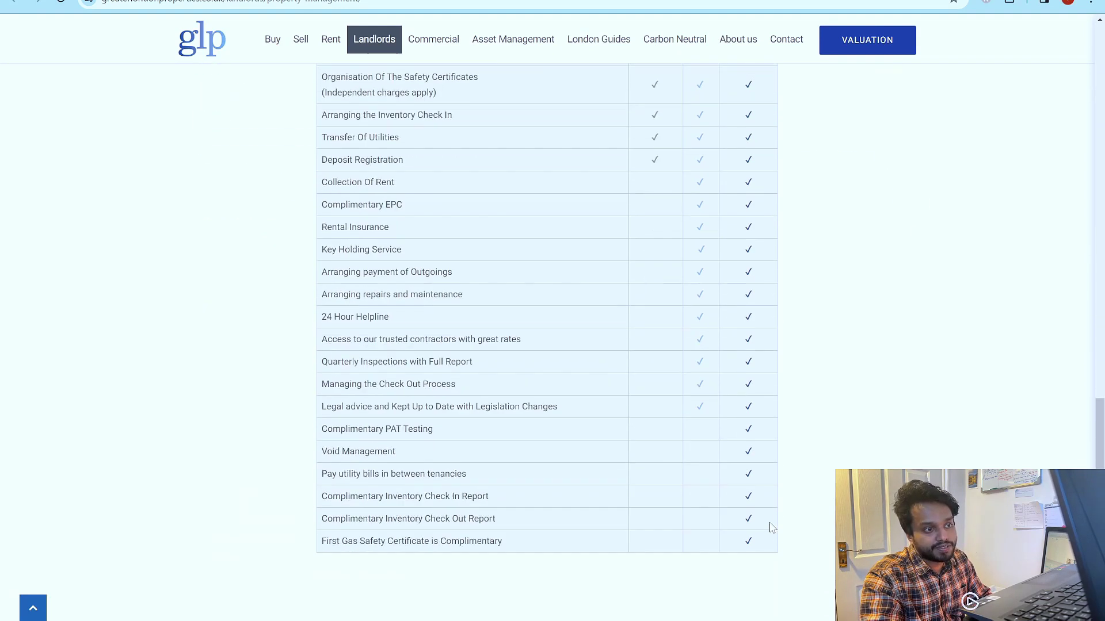
{"action": "scroll", "coordinate": [764, 539], "scroll_direction": "up", "scroll_amount": 11}
{"action": "scroll", "coordinate": [487, 314], "scroll_direction": "up", "scroll_amount": 15}
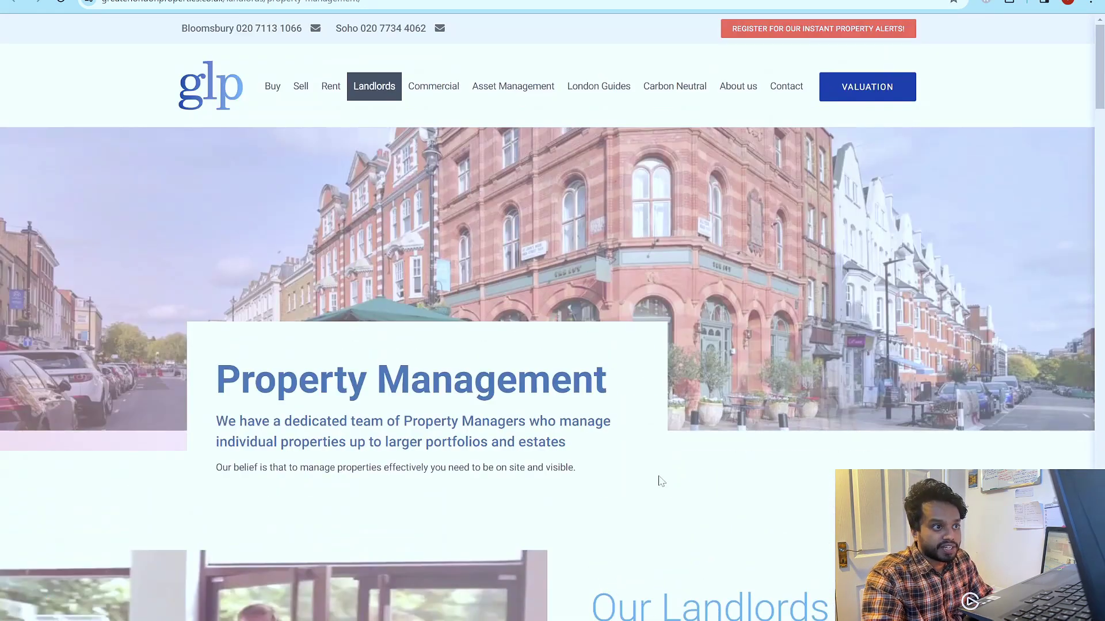
Step: Examine the "Our Landlords Have Peace of Mind" section and its photo, and switch to the Google Images results for "property management service in london"
{"action": "scroll", "coordinate": [656, 476], "scroll_direction": "down", "scroll_amount": 6}
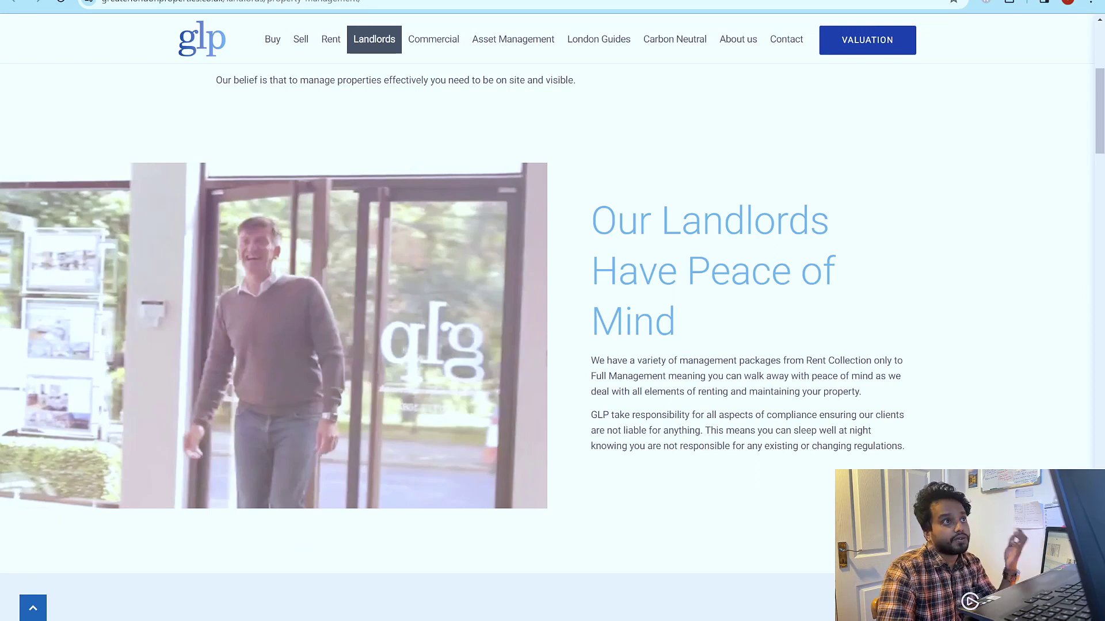
{"action": "scroll", "coordinate": [758, 482], "scroll_direction": "down", "scroll_amount": 2}
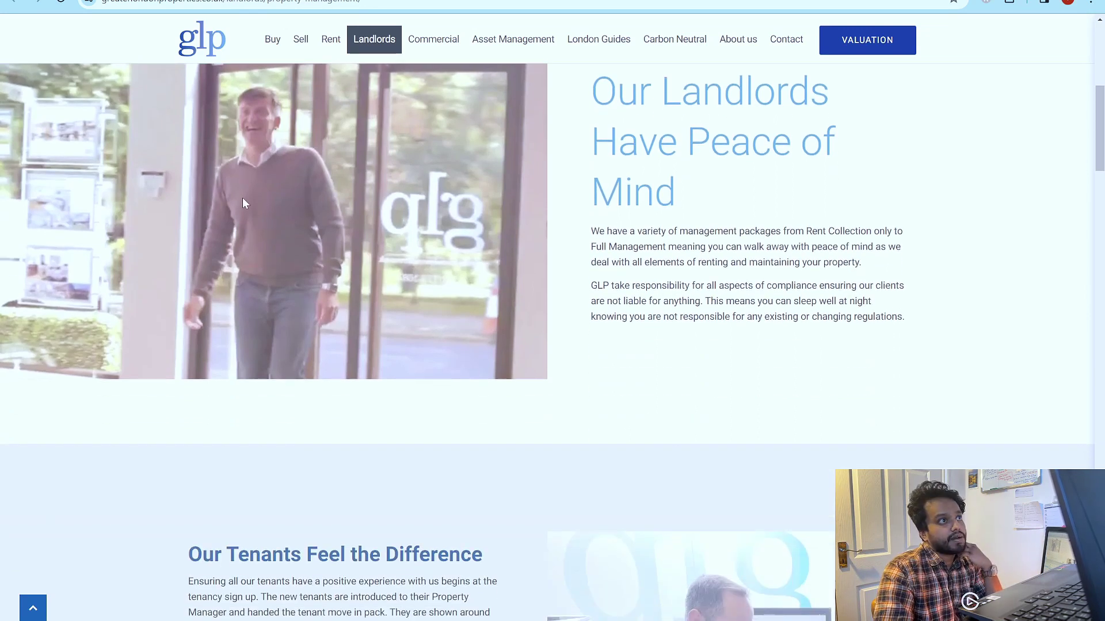
{"action": "left_click", "coordinate": [242, 1]}
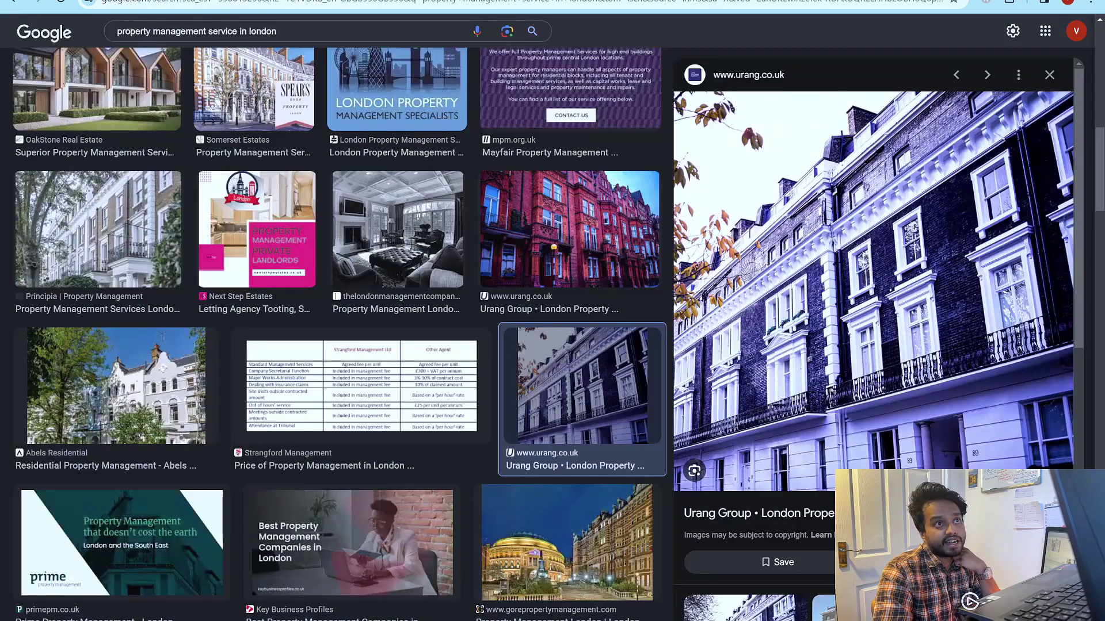
Step: Search Google for "hmo agent in london" from its home page, using the corrected spelling of the query
{"action": "left_click", "coordinate": [57, 39]}
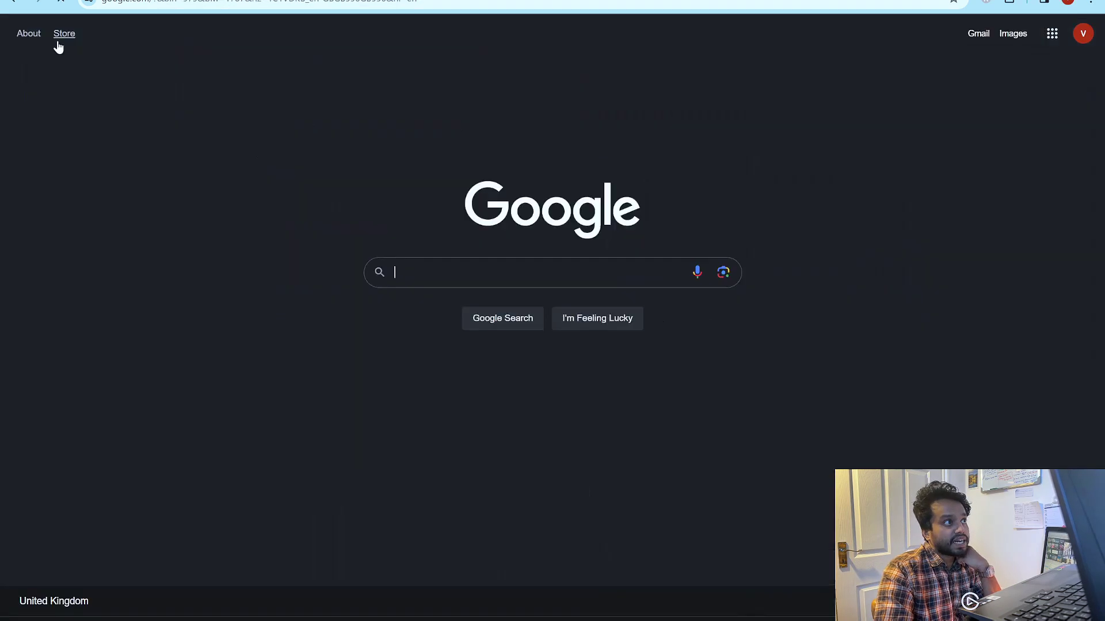
{"action": "left_click", "coordinate": [424, 272]}
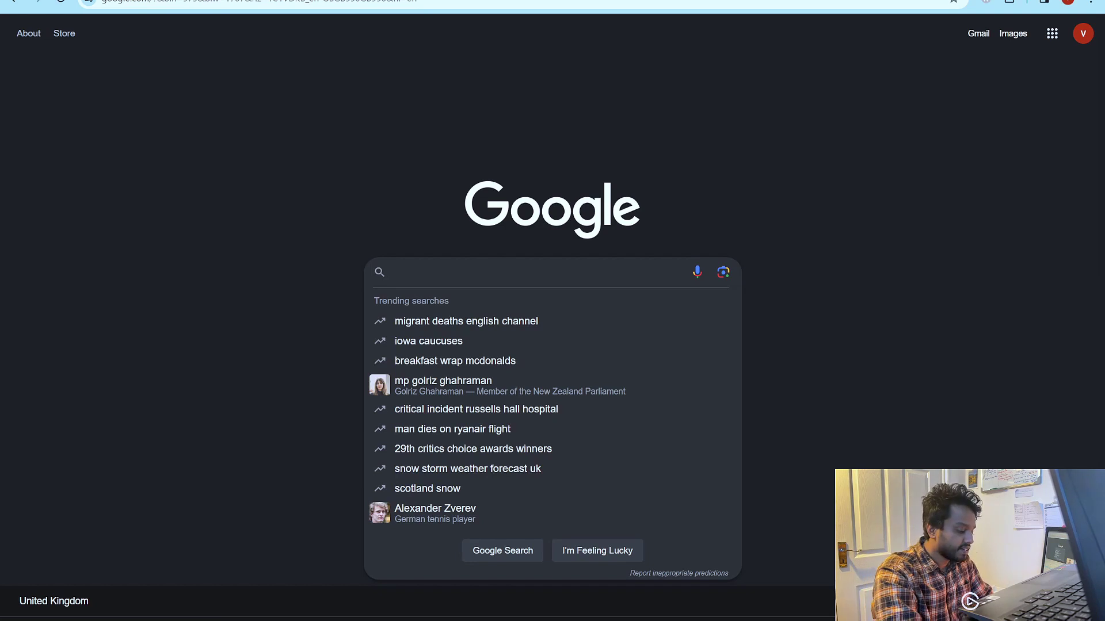
{"action": "type", "text": "hmo "}
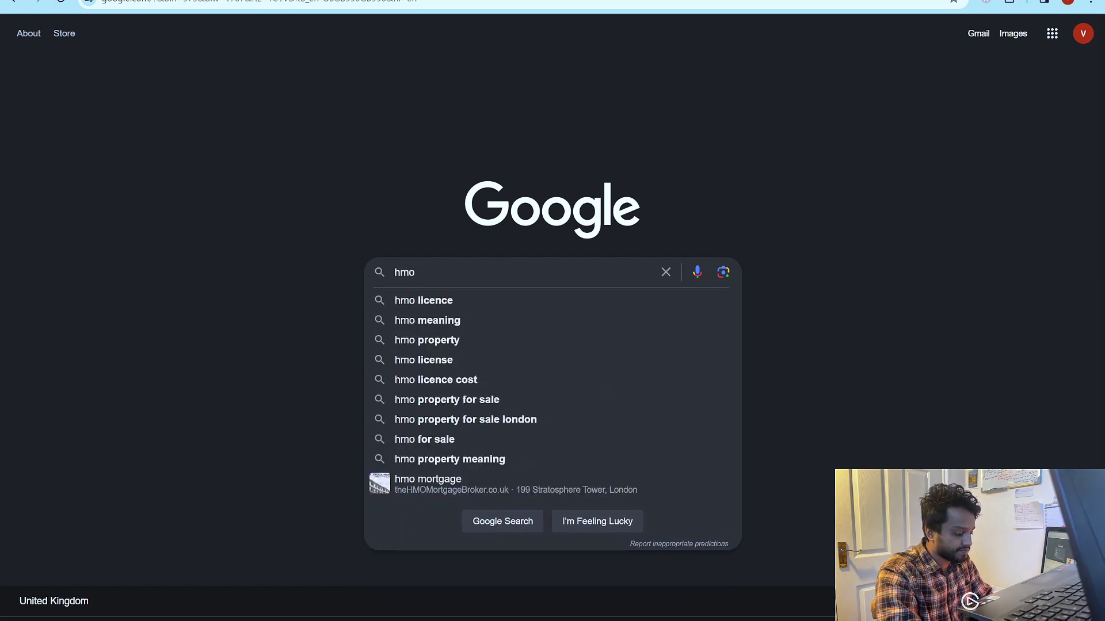
{"action": "type", "text": "ag"}
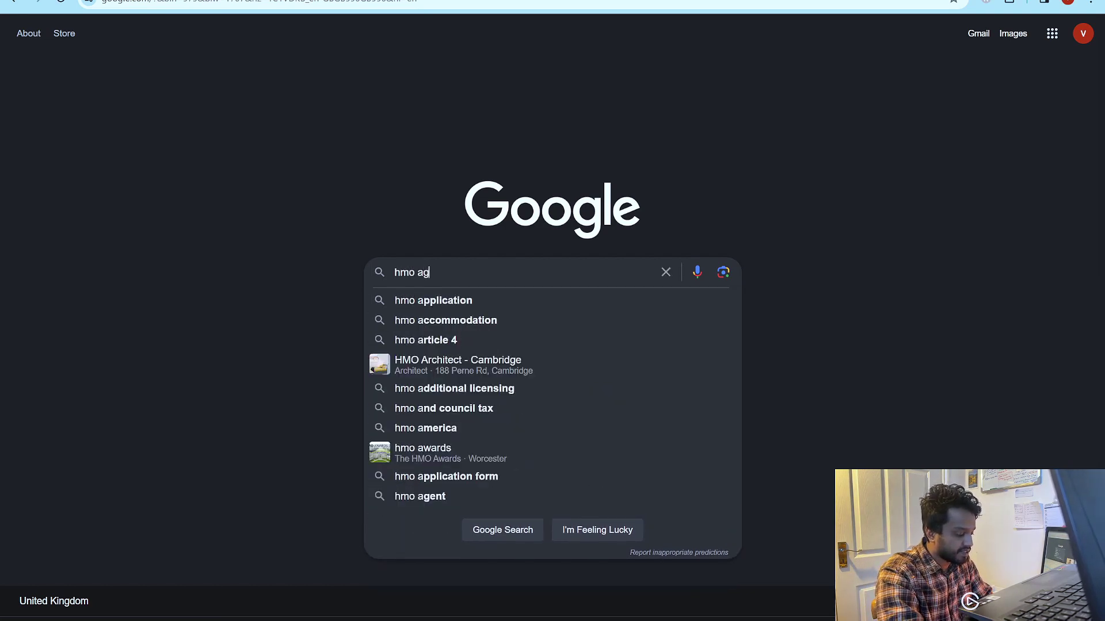
{"action": "type", "text": "ent in lonodn"}
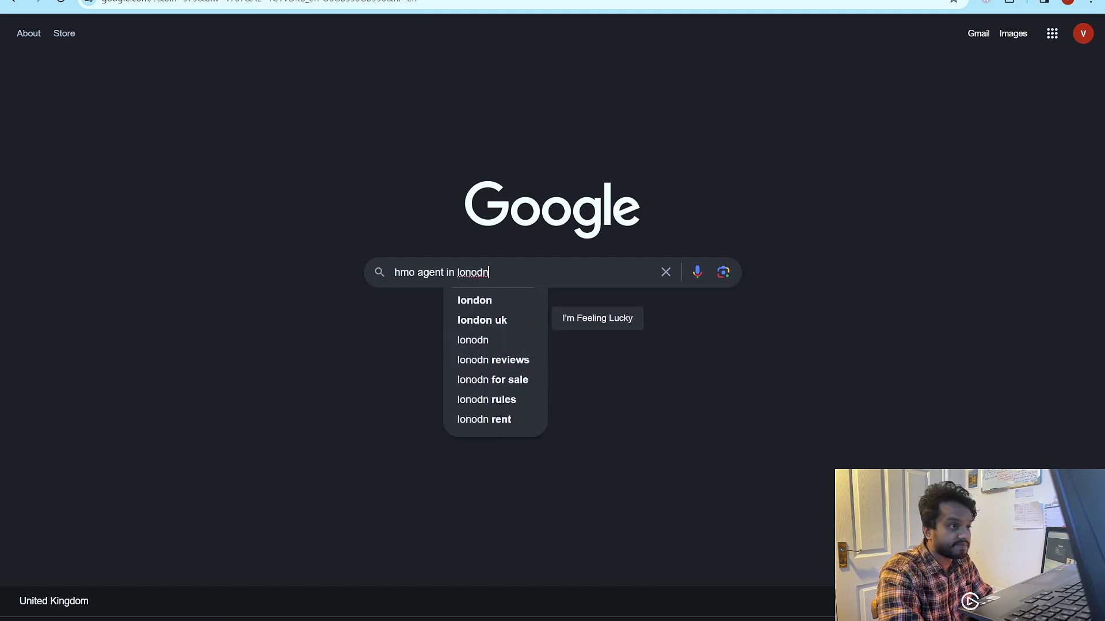
{"action": "key", "text": "Return"}
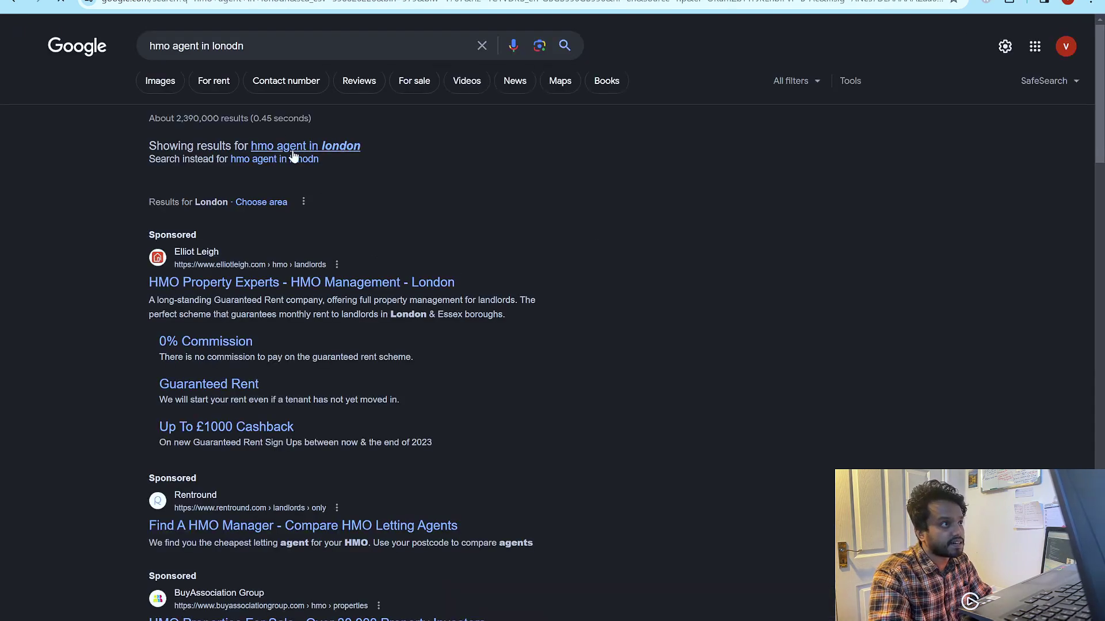
{"action": "left_click", "coordinate": [293, 148]}
Step: Find the "People also ask" section in the results, expand "Can you do HMO in London?" and highlight that question
{"action": "scroll", "coordinate": [371, 233], "scroll_direction": "down", "scroll_amount": 3}
{"action": "scroll", "coordinate": [229, 239], "scroll_direction": "down", "scroll_amount": 5}
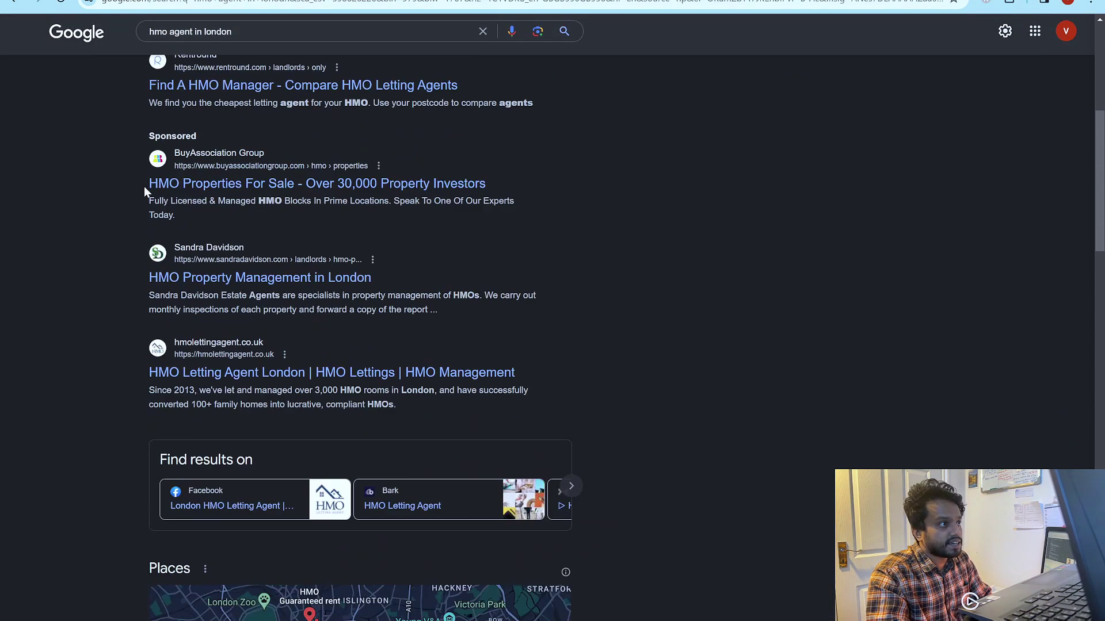
{"action": "scroll", "coordinate": [106, 259], "scroll_direction": "down", "scroll_amount": 15}
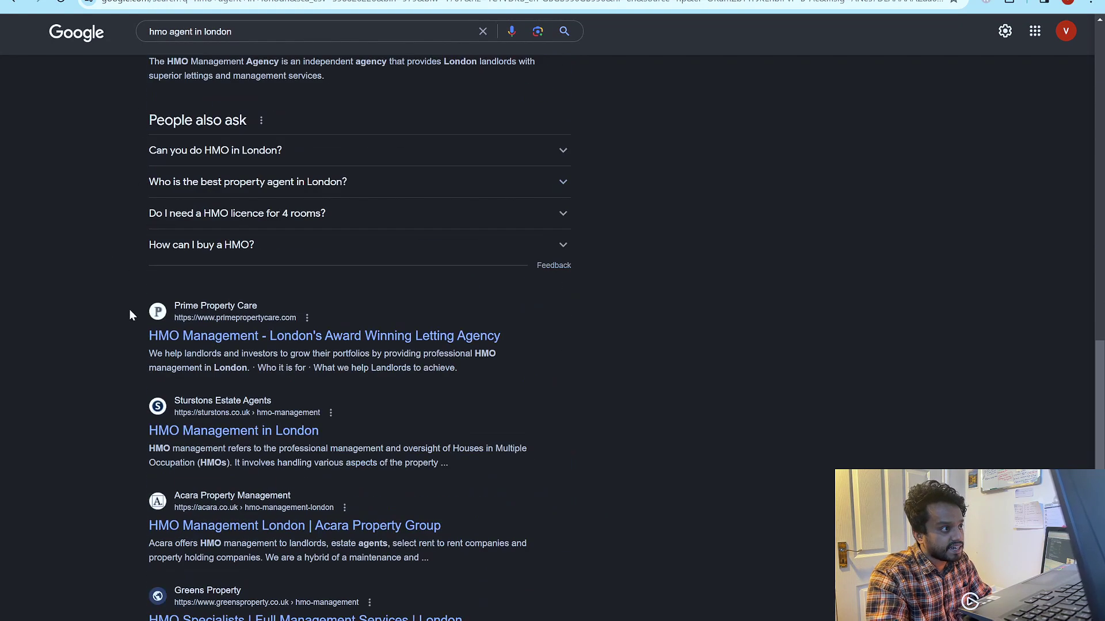
{"action": "scroll", "coordinate": [156, 287], "scroll_direction": "up", "scroll_amount": 3}
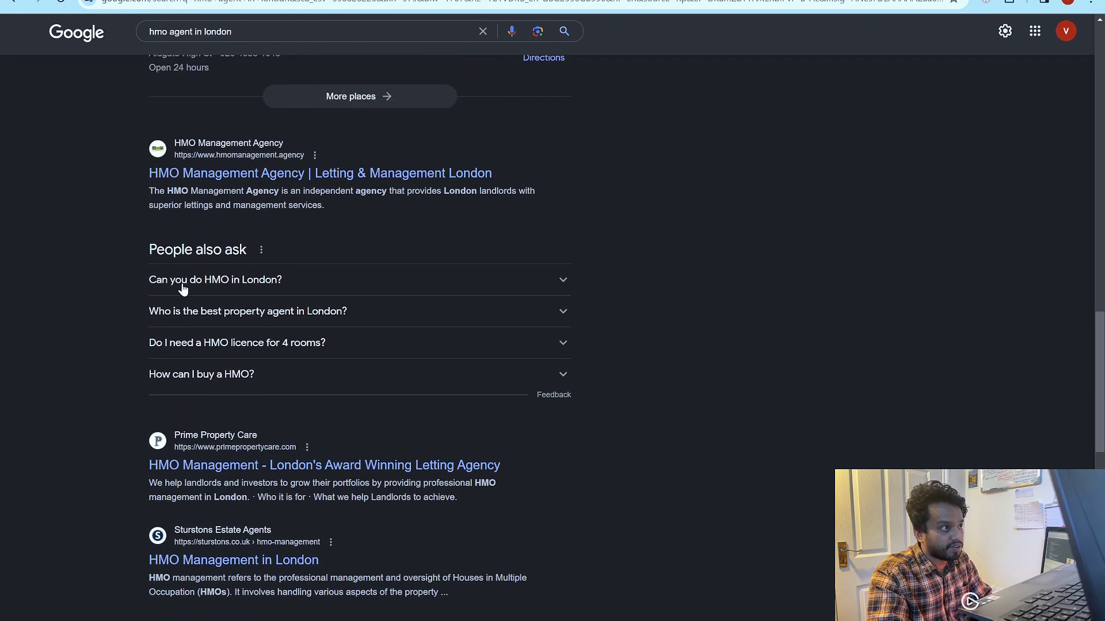
{"action": "left_click_drag", "start_coordinate": [141, 247], "coordinate": [256, 249]}
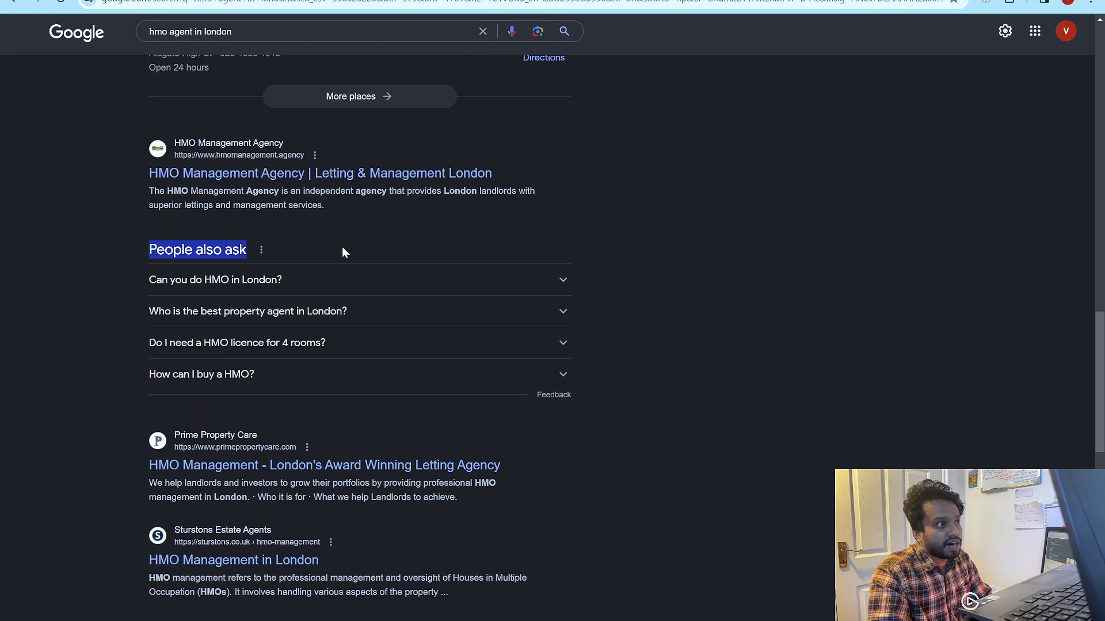
{"action": "left_click", "coordinate": [295, 286]}
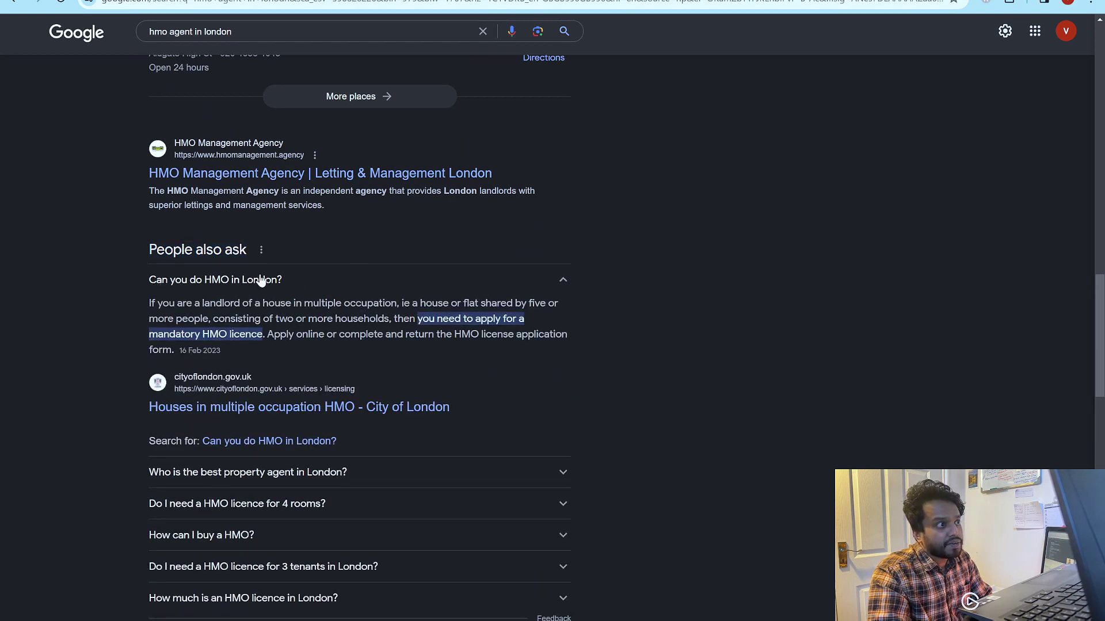
{"action": "left_click_drag", "start_coordinate": [142, 278], "coordinate": [301, 292]}
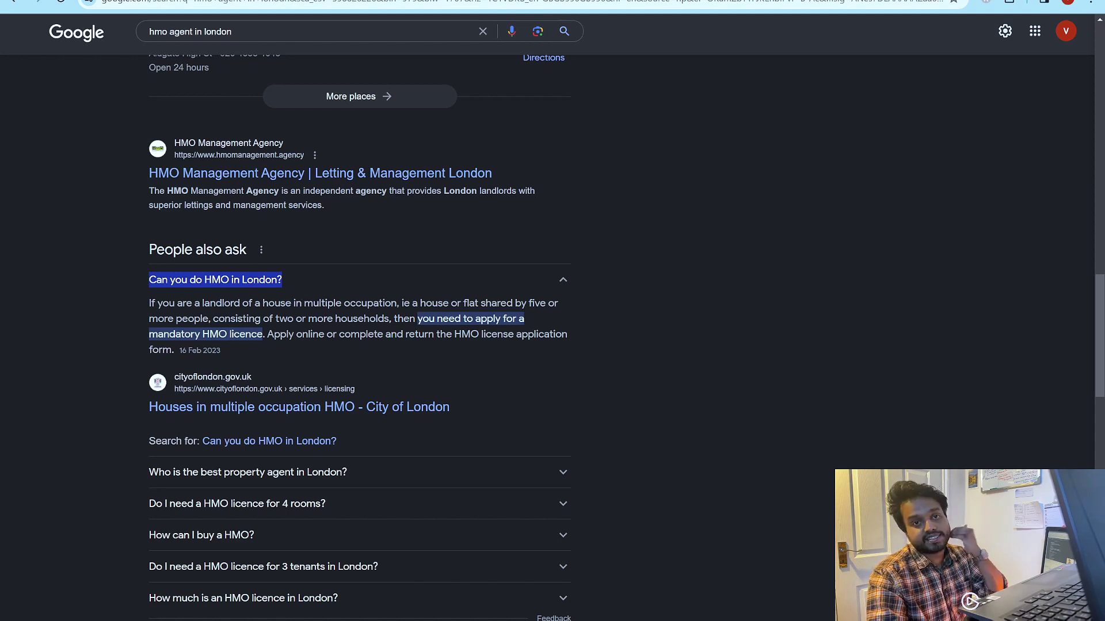
Step: Open YouTube in a new tab, open the video "Gordon Ramsay Eats His Last Meal" and dismiss the YouTube Premium offer
{"action": "key", "text": "ctrl+t"}
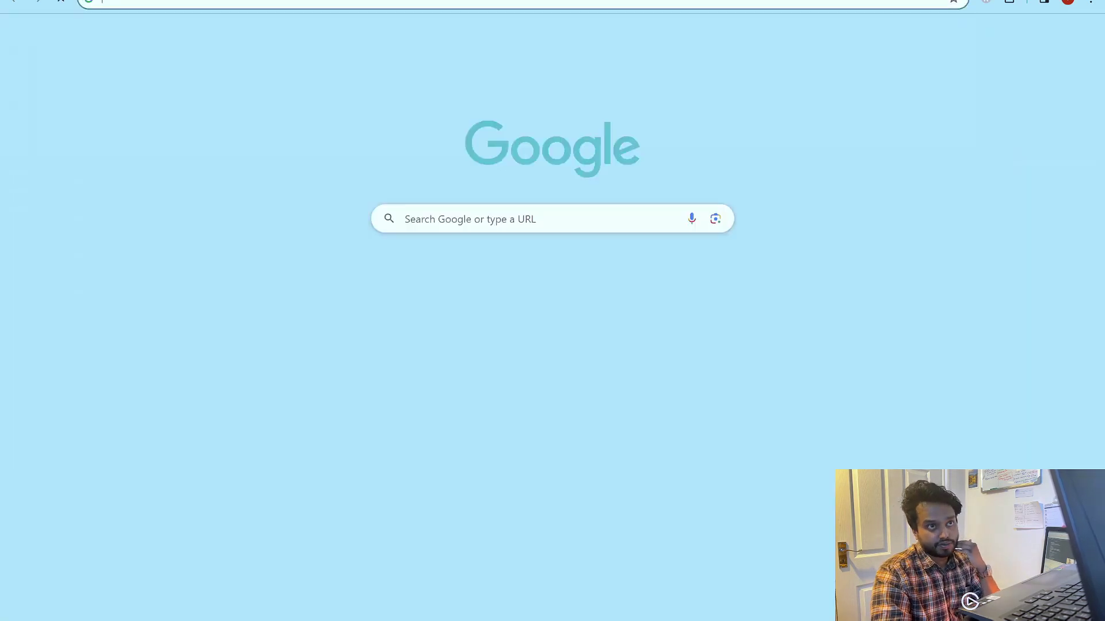
{"action": "type", "text": "yo"}
{"action": "key", "text": "Return"}
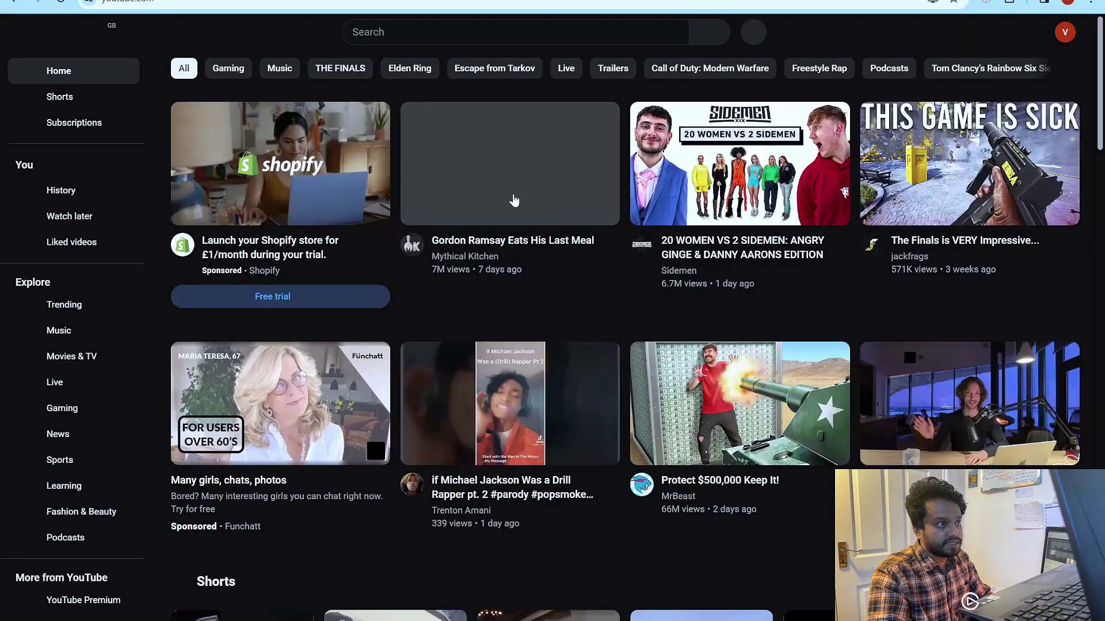
{"action": "left_click", "coordinate": [512, 200]}
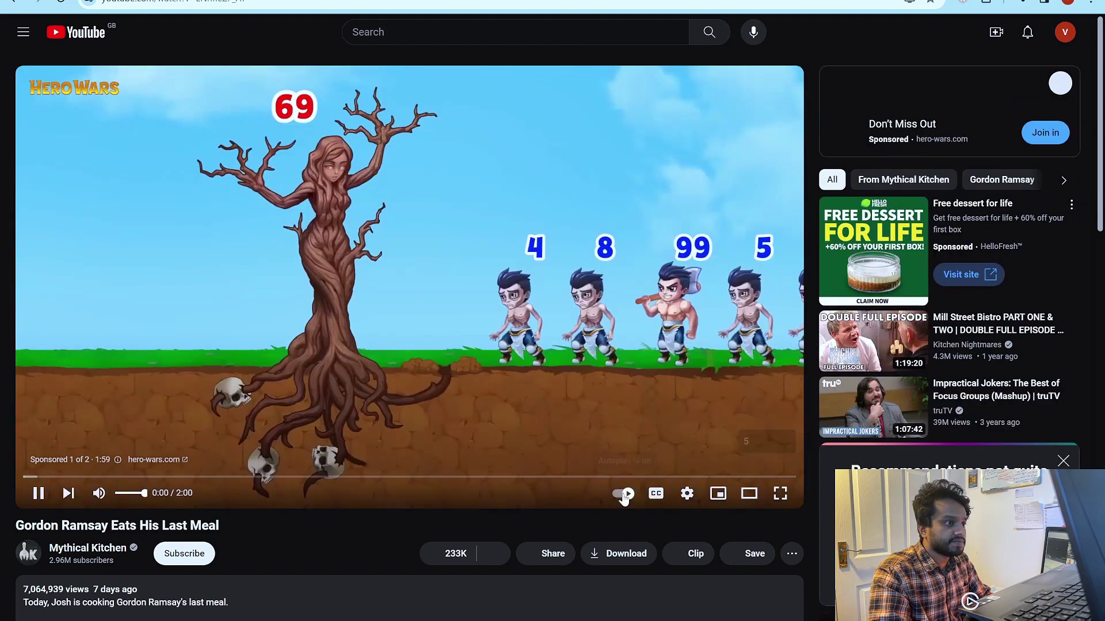
{"action": "left_click", "coordinate": [760, 441]}
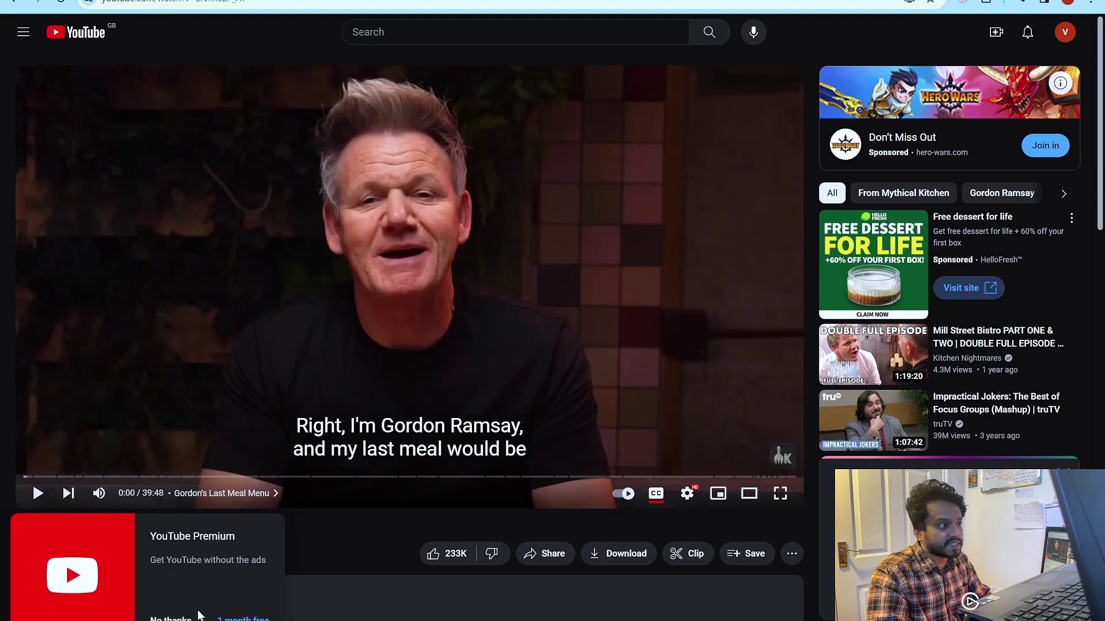
{"action": "left_click", "coordinate": [171, 618]}
Step: Expand the video's full description and show its transcript
{"action": "scroll", "coordinate": [288, 529], "scroll_direction": "down", "scroll_amount": 3}
{"action": "left_click", "coordinate": [339, 433]}
{"action": "scroll", "coordinate": [347, 447], "scroll_direction": "down", "scroll_amount": 6}
{"action": "scroll", "coordinate": [392, 553], "scroll_direction": "down", "scroll_amount": 16}
{"action": "scroll", "coordinate": [395, 520], "scroll_direction": "up", "scroll_amount": 4}
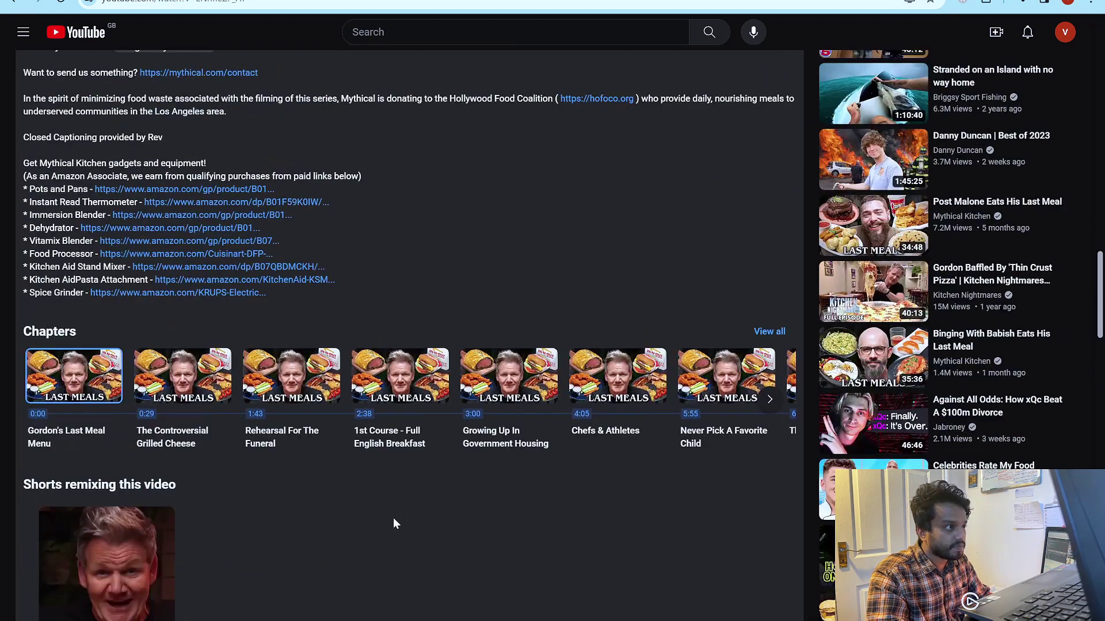
{"action": "scroll", "coordinate": [347, 484], "scroll_direction": "down", "scroll_amount": 8}
{"action": "left_click", "coordinate": [63, 316]}
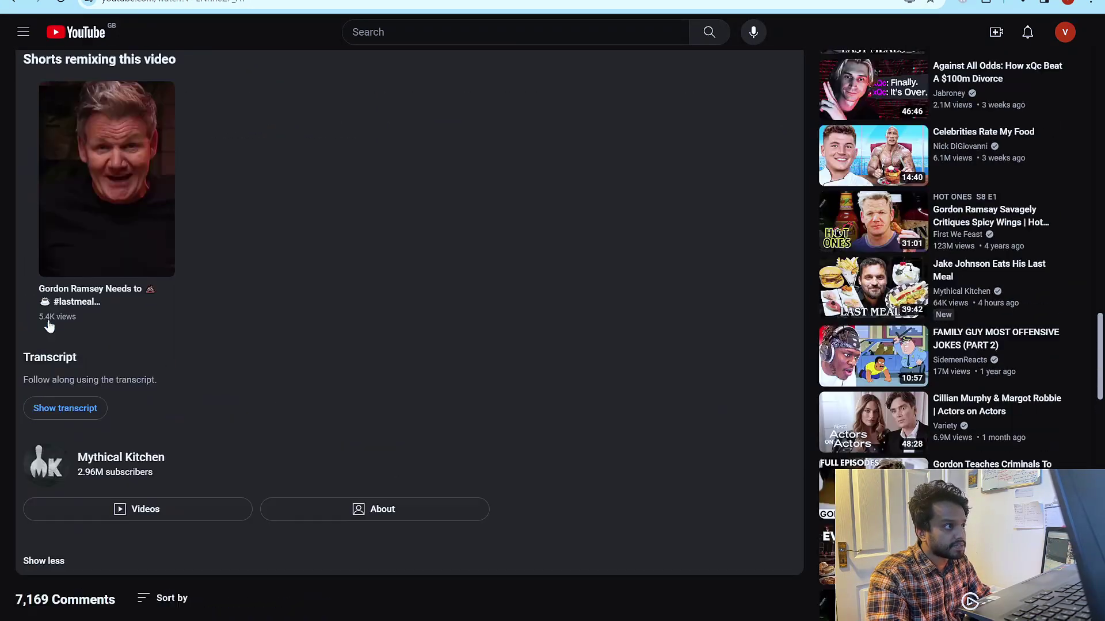
Step: Read through the timestamped transcript of the Gordon Ramsay video and its chapter sections
{"action": "scroll", "coordinate": [898, 202], "scroll_direction": "down", "scroll_amount": 5}
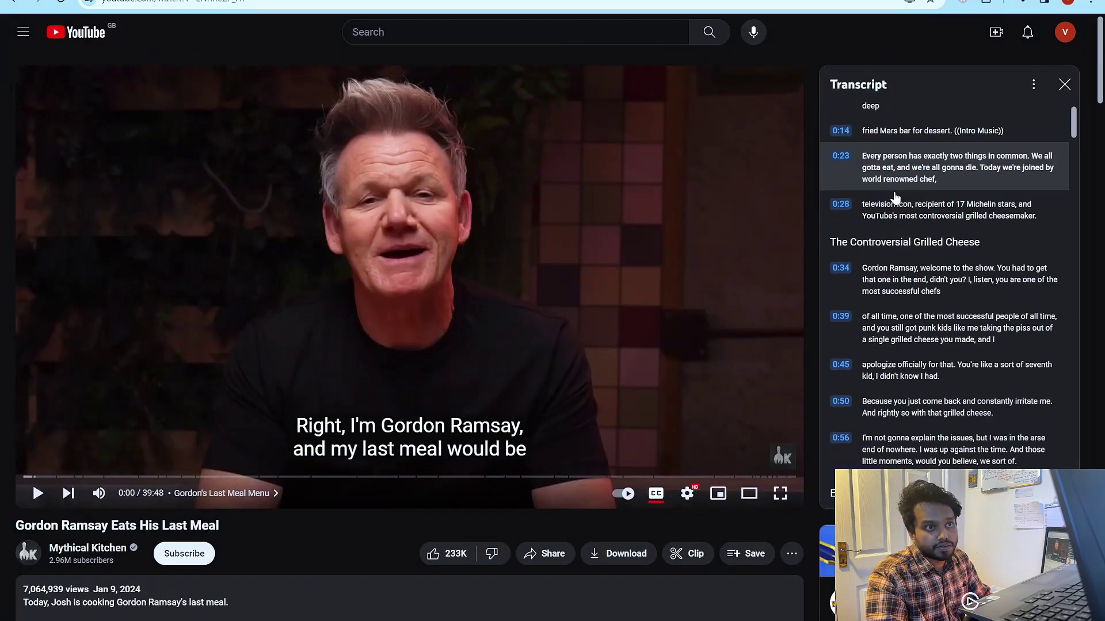
{"action": "scroll", "coordinate": [895, 198], "scroll_direction": "down", "scroll_amount": 15}
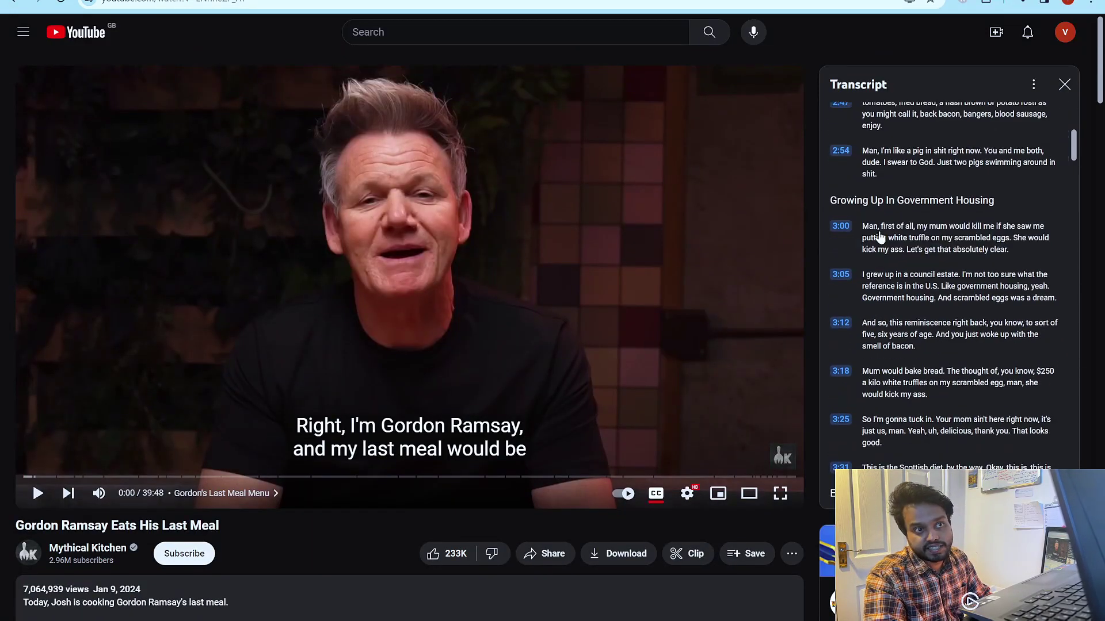
{"action": "scroll", "coordinate": [892, 292], "scroll_direction": "up", "scroll_amount": 20}
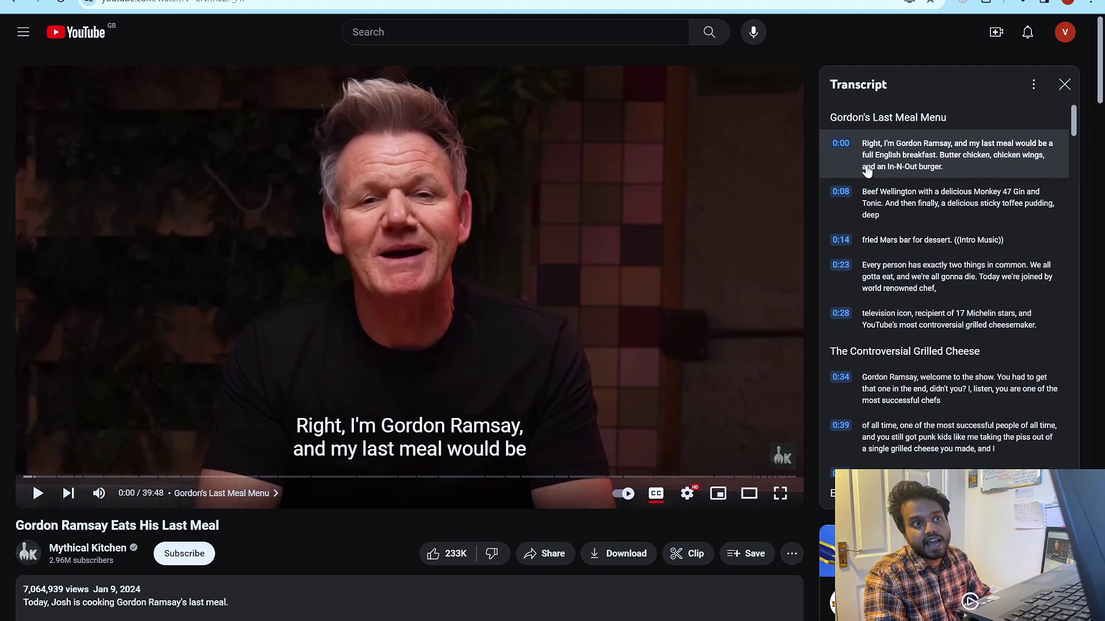
{"action": "scroll", "coordinate": [881, 202], "scroll_direction": "down", "scroll_amount": 20}
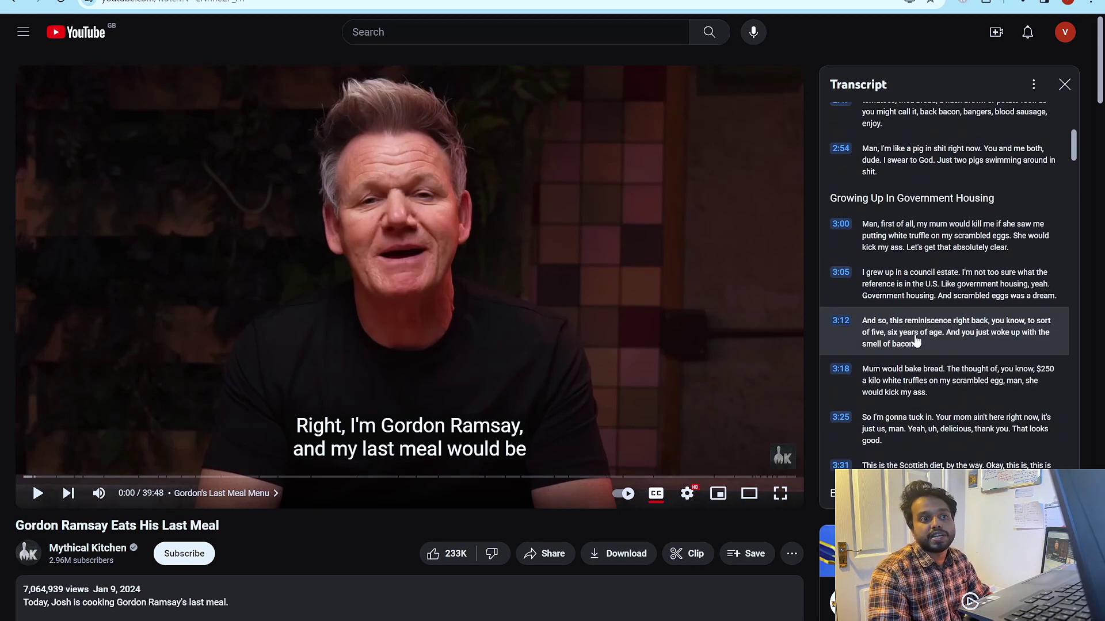
{"action": "scroll", "coordinate": [908, 332], "scroll_direction": "down", "scroll_amount": 10}
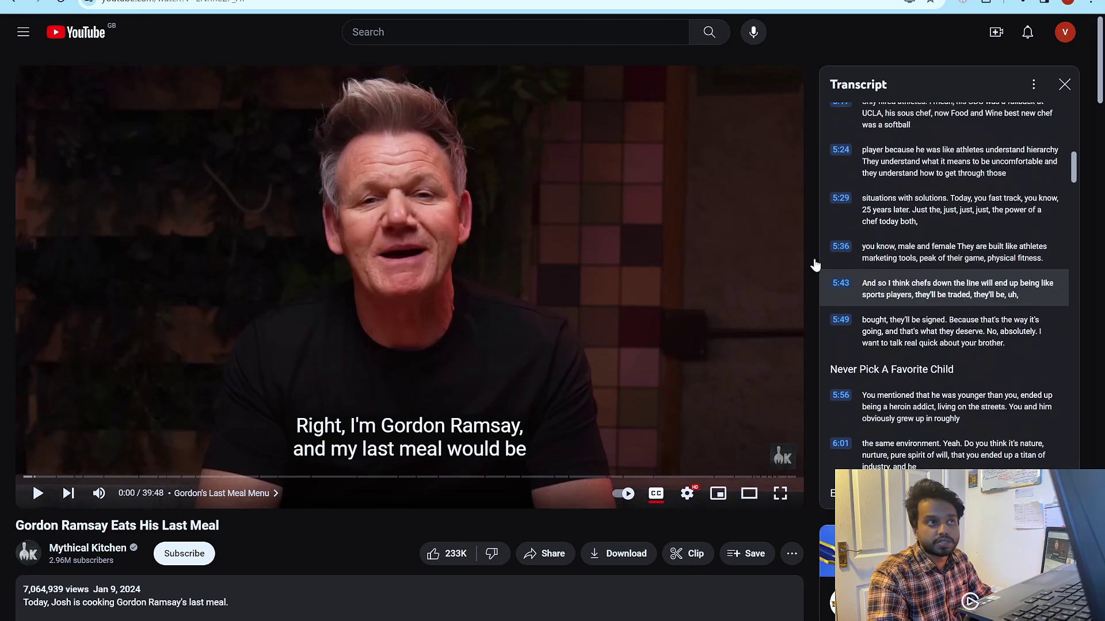
Step: Copy the video title "Gordon Ramsay Eats His Last Meal" and search Google for it in a new tab
{"action": "left_click_drag", "start_coordinate": [15, 532], "coordinate": [217, 527]}
{"action": "key", "text": "ctrl+c"}
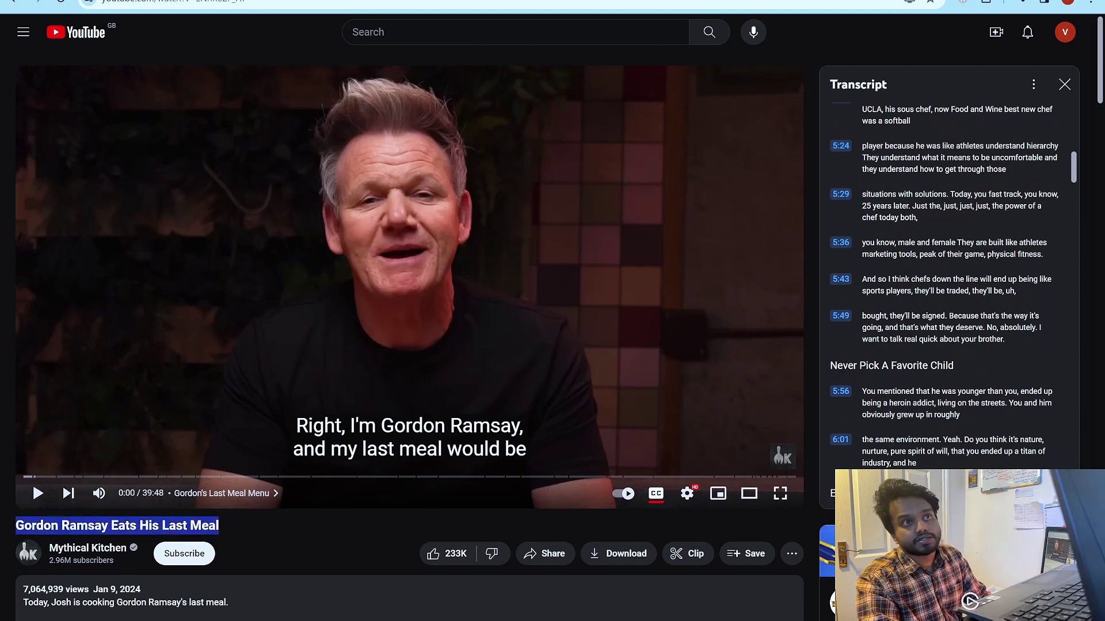
{"action": "key", "text": "ctrl+t"}
{"action": "key", "text": "ctrl+v"}
{"action": "key", "text": "Return"}
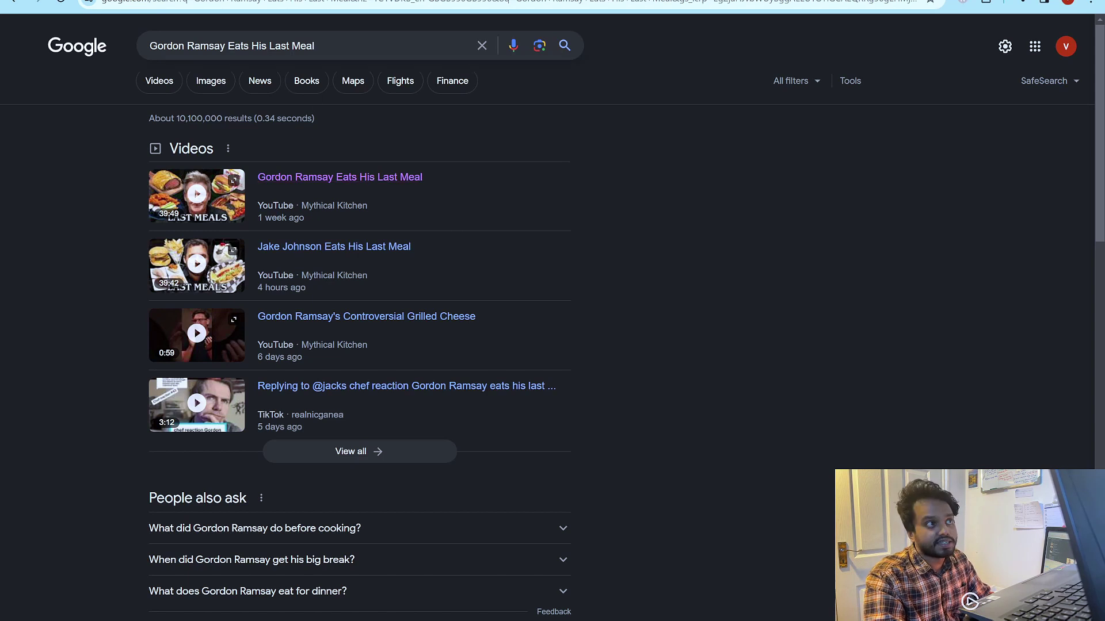
Step: Copy the question "Can you do HMO in London?" from the earlier results and search Google for it in place of the video title
{"action": "triple_click", "coordinate": [303, 46]}
{"action": "key", "text": "BackSpace"}
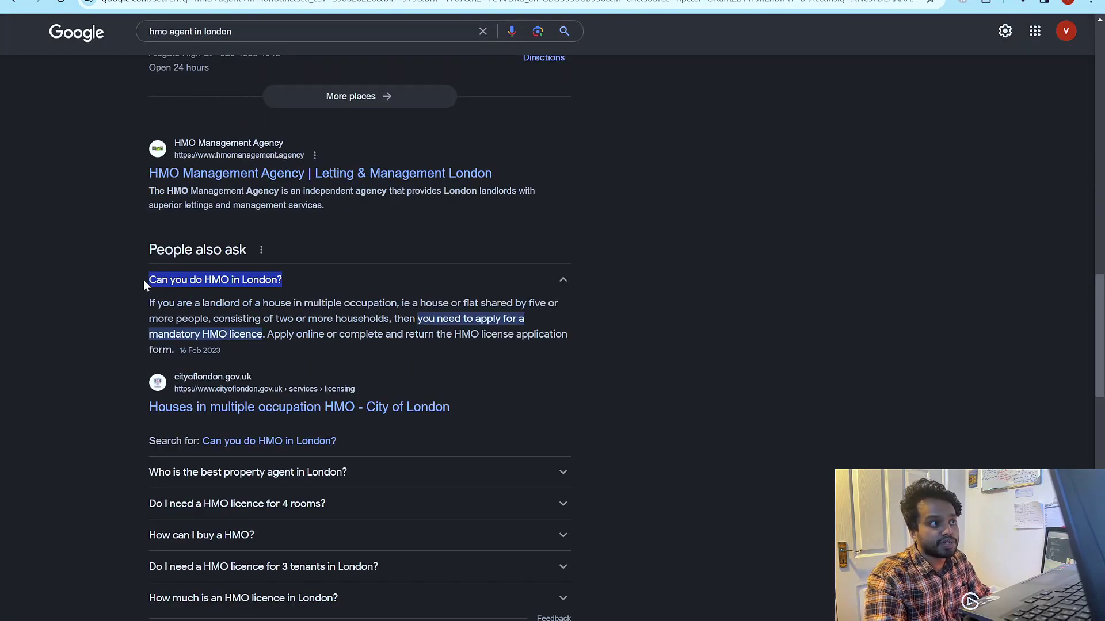
{"action": "right_click", "coordinate": [151, 283]}
{"action": "left_click", "coordinate": [177, 295]}
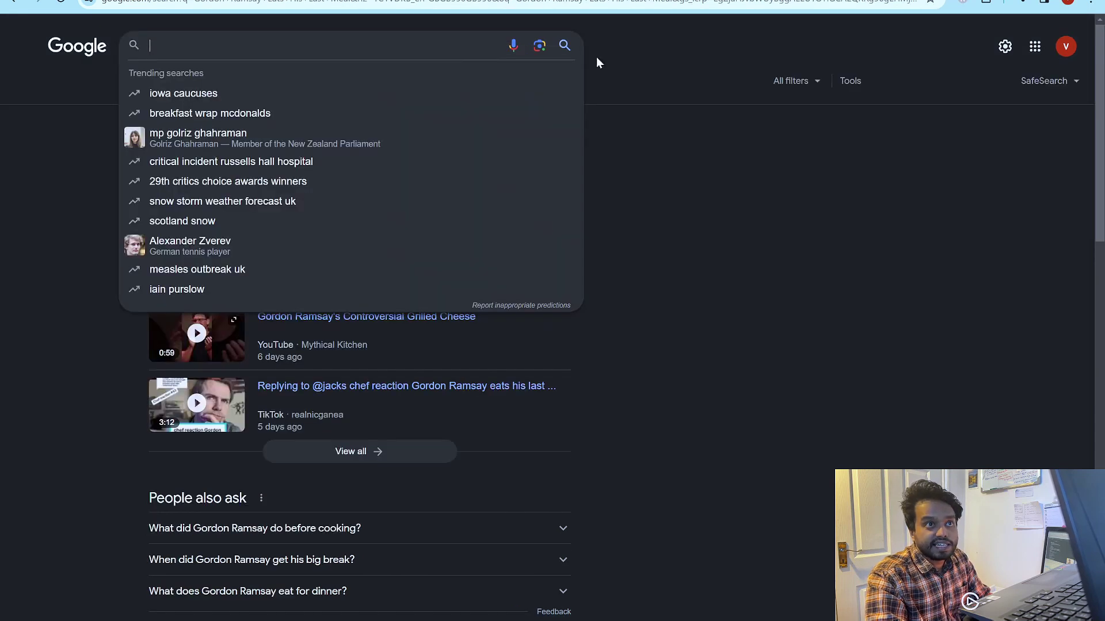
{"action": "left_click", "coordinate": [463, 8]}
{"action": "key", "text": "ctrl+v"}
{"action": "key", "text": "Return"}
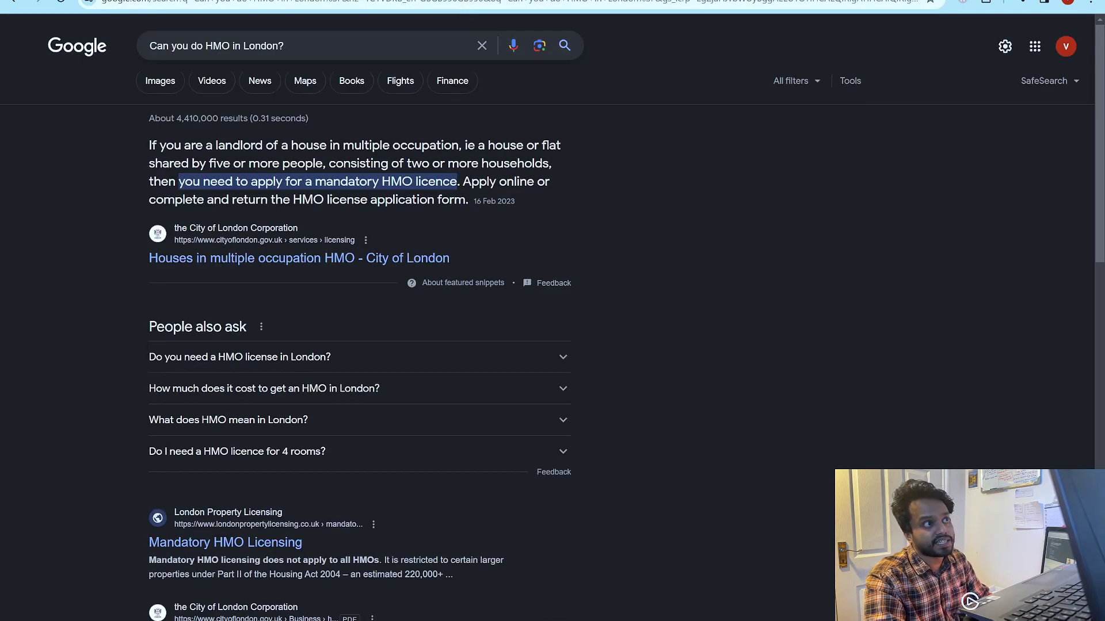
Step: Look through the featured snippet, organic results and related searches for "Can you do HMO in London?"
{"action": "scroll", "coordinate": [356, 434], "scroll_direction": "down", "scroll_amount": 20}
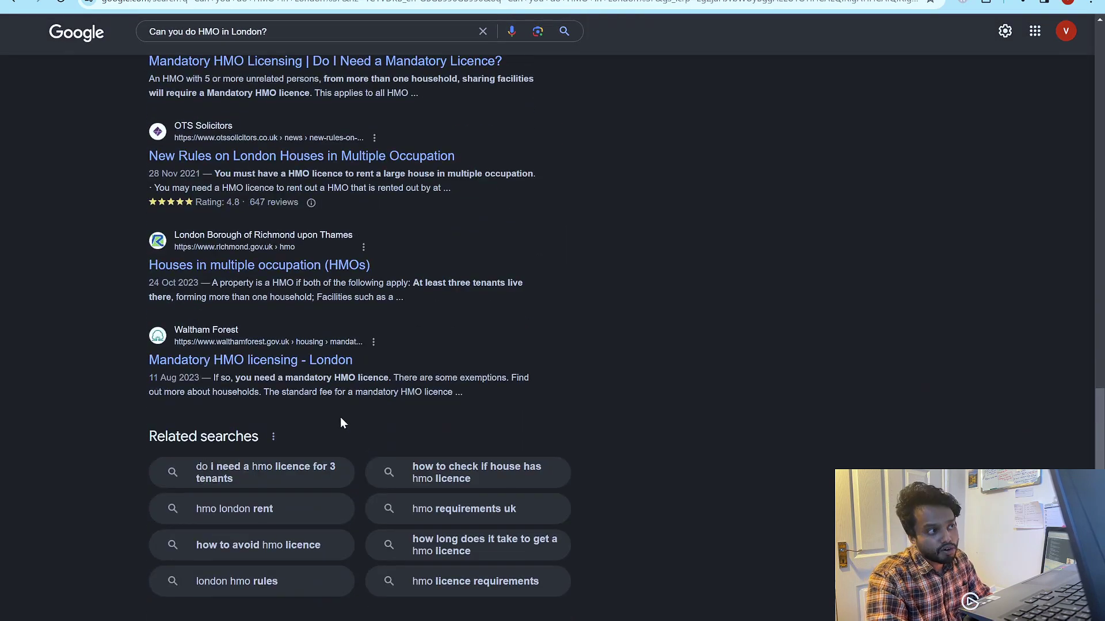
{"action": "scroll", "coordinate": [346, 424], "scroll_direction": "down", "scroll_amount": 7}
{"action": "scroll", "coordinate": [343, 419], "scroll_direction": "up", "scroll_amount": 14}
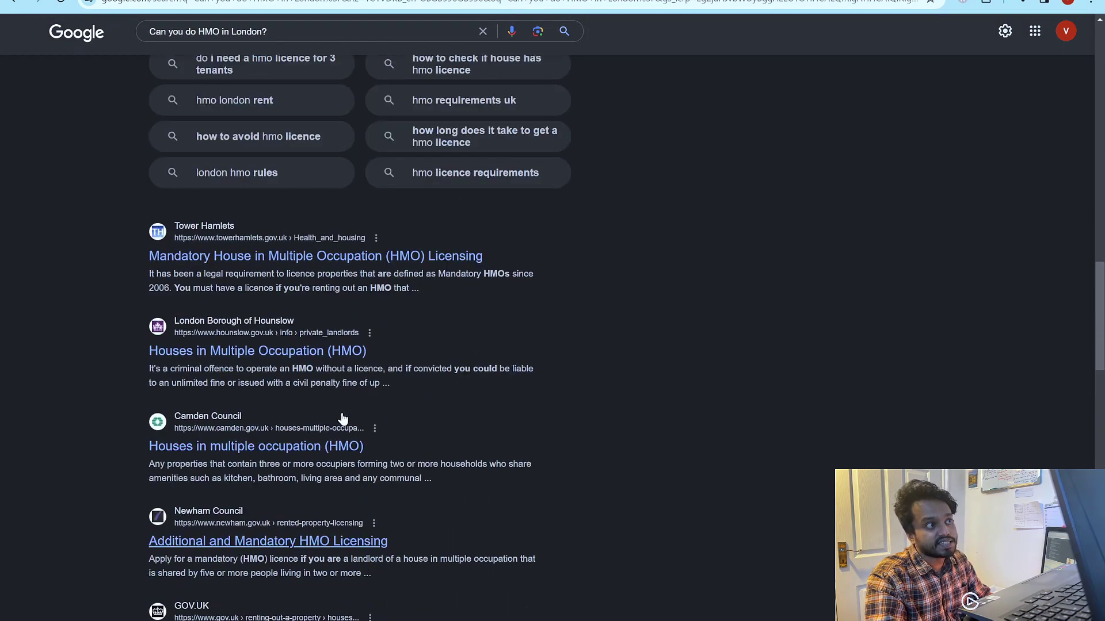
{"action": "scroll", "coordinate": [342, 418], "scroll_direction": "up", "scroll_amount": 7}
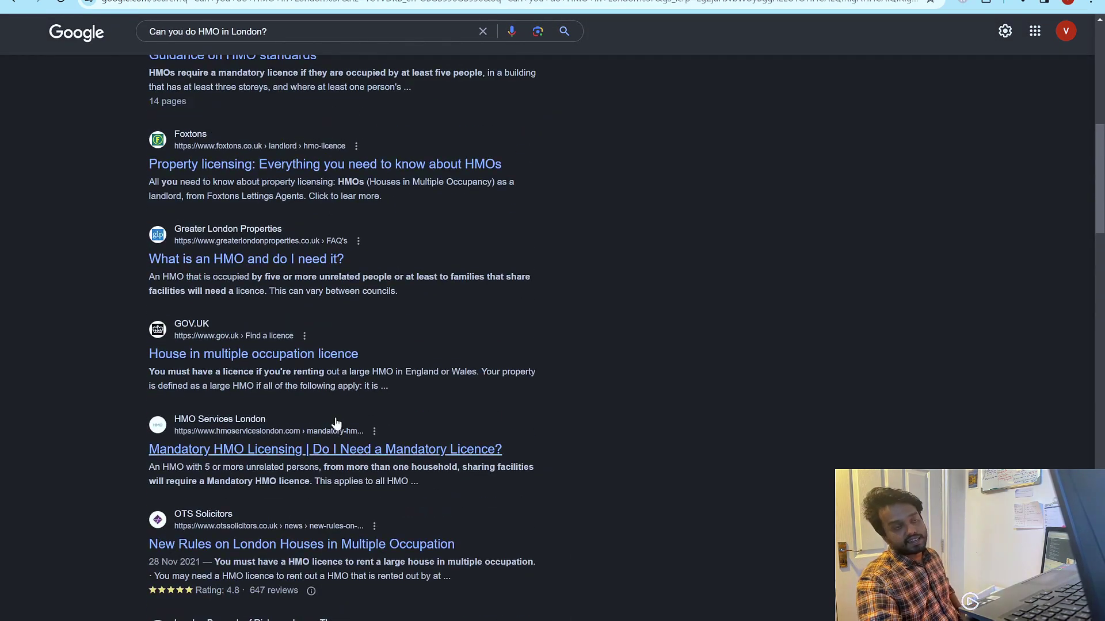
{"action": "scroll", "coordinate": [327, 454], "scroll_direction": "up", "scroll_amount": 3}
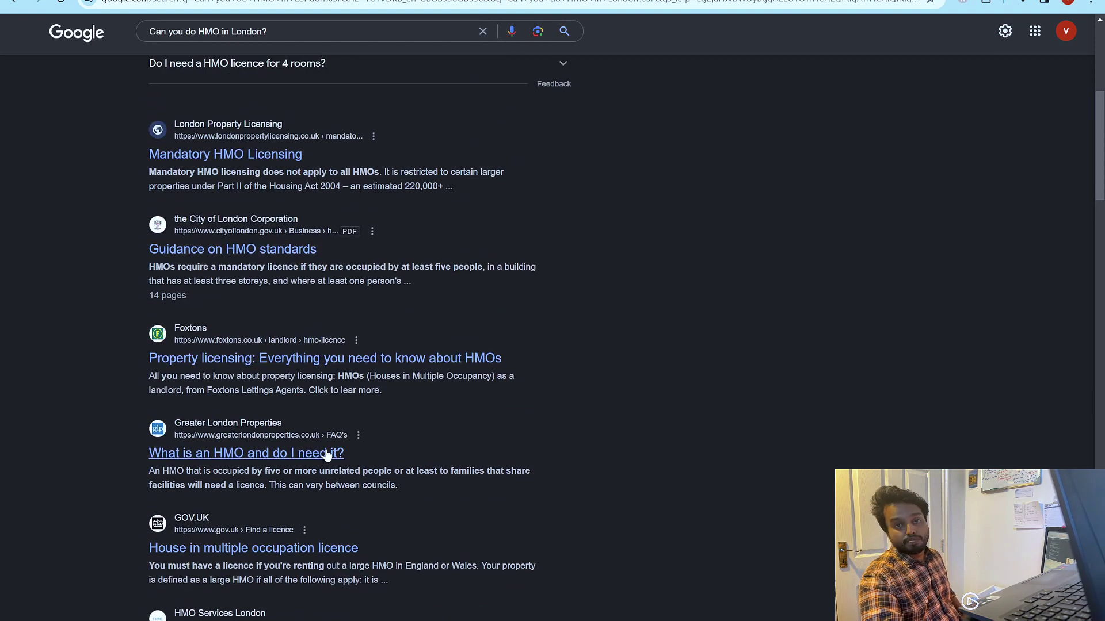
{"action": "scroll", "coordinate": [329, 453], "scroll_direction": "up", "scroll_amount": 5}
{"action": "scroll", "coordinate": [374, 410], "scroll_direction": "up", "scroll_amount": 1}
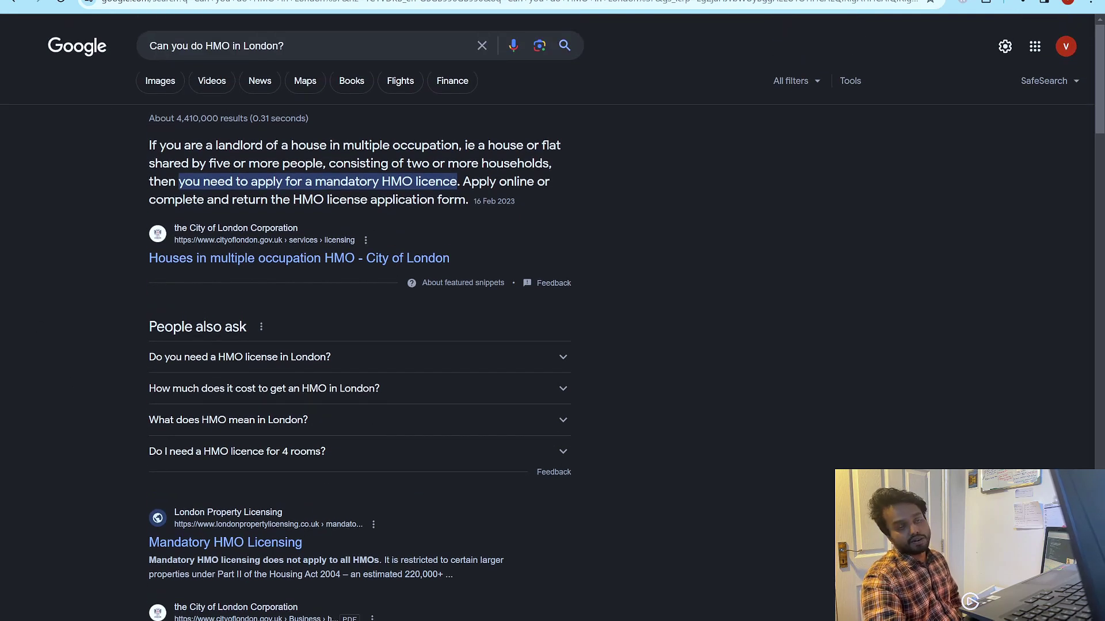
Step: Show only video results for "Can you do HMO in London?" and highlight the query text
{"action": "left_click", "coordinate": [211, 80]}
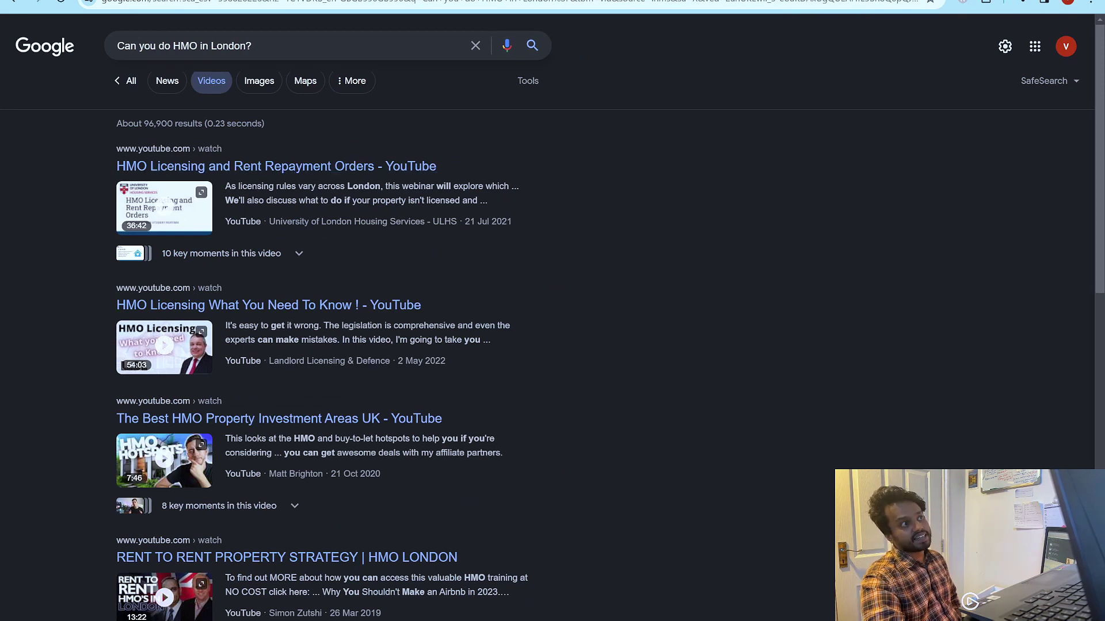
{"action": "left_click_drag", "start_coordinate": [116, 46], "coordinate": [252, 46]}
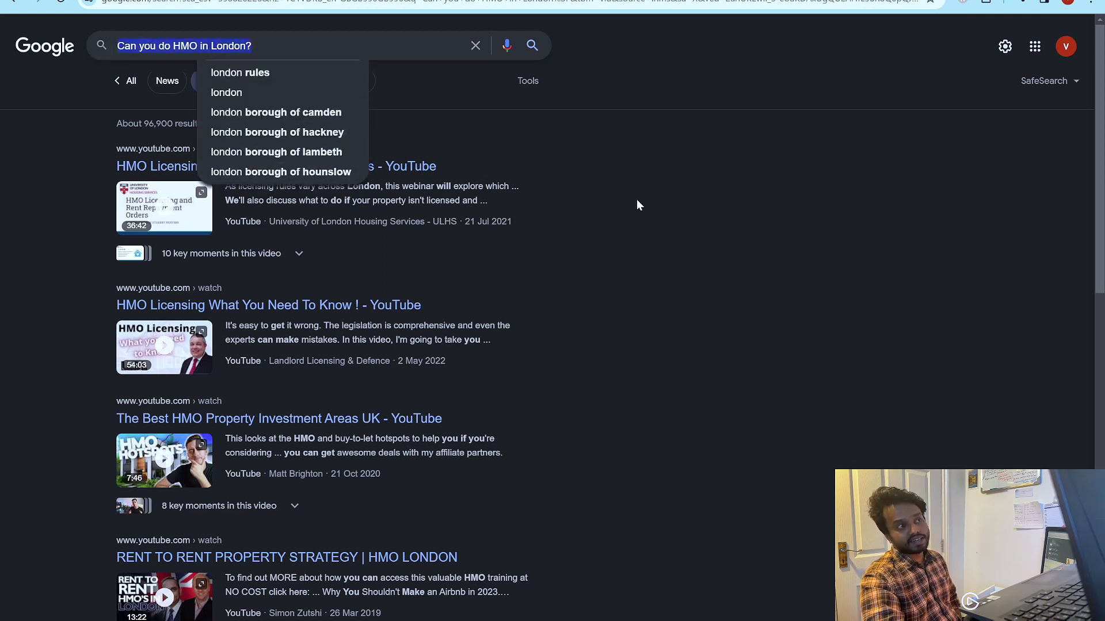
Step: Return from the video results to all results for "Can you do HMO in London?" and examine the People also ask questions
{"action": "left_click", "coordinate": [128, 91]}
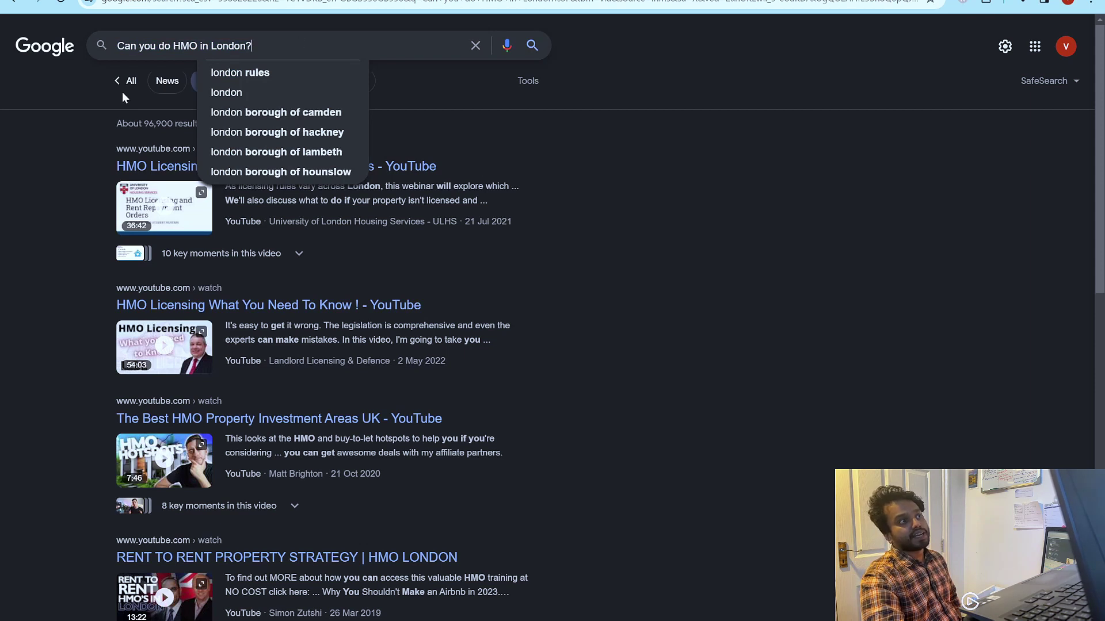
{"action": "left_click", "coordinate": [216, 73]}
{"action": "key", "text": "alt+Left"}
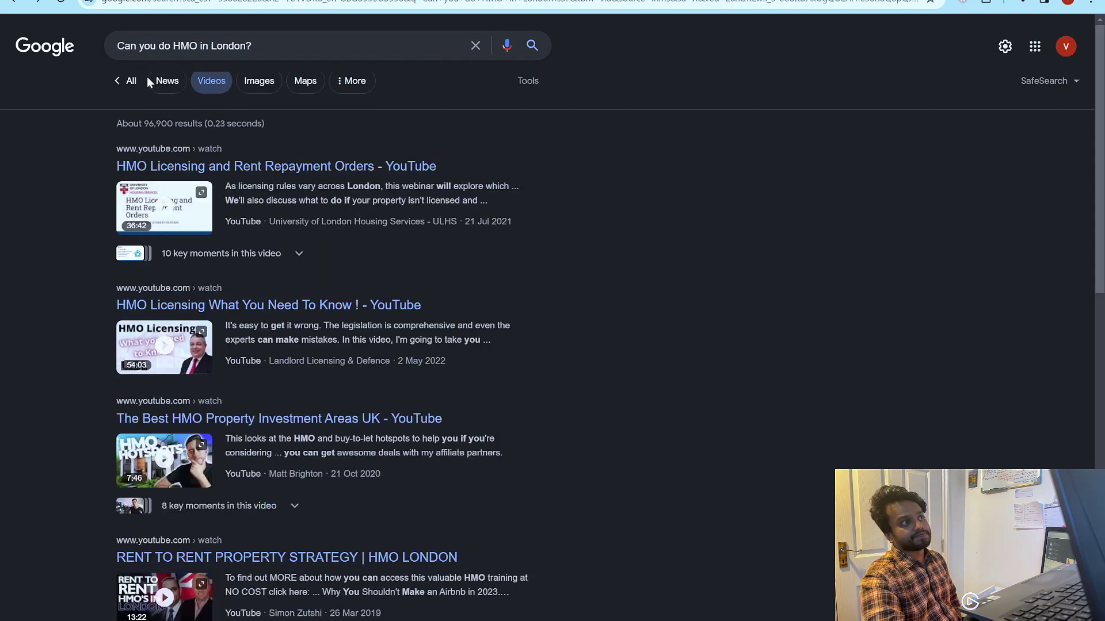
{"action": "left_click", "coordinate": [117, 81]}
{"action": "scroll", "coordinate": [314, 370], "scroll_direction": "down", "scroll_amount": 3}
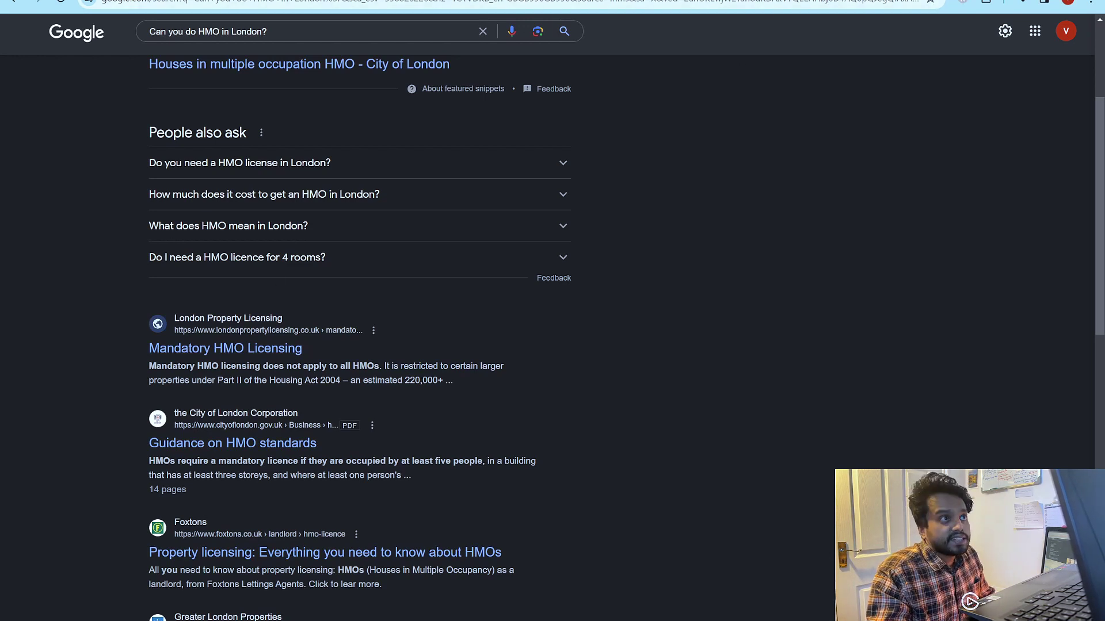
Step: Switch to the BBC article on no-fault evictions and look through its lead image and body text
{"action": "key", "text": "ctrl+Tab"}
{"action": "scroll", "coordinate": [566, 291], "scroll_direction": "down", "scroll_amount": 15}
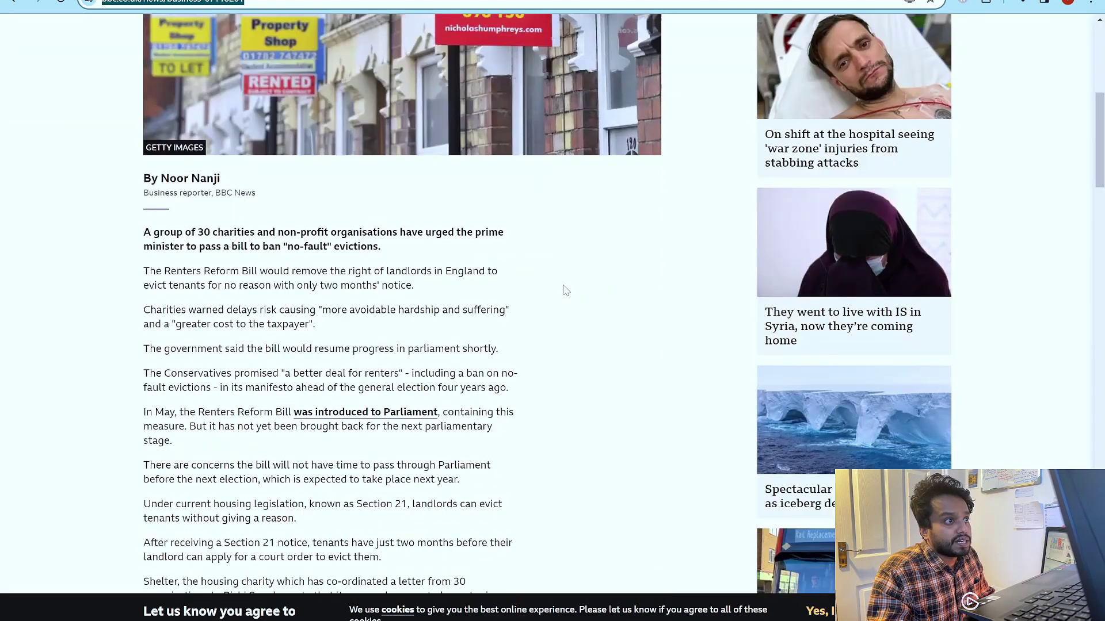
{"action": "scroll", "coordinate": [566, 290], "scroll_direction": "down", "scroll_amount": 7}
{"action": "scroll", "coordinate": [437, 336], "scroll_direction": "up", "scroll_amount": 20}
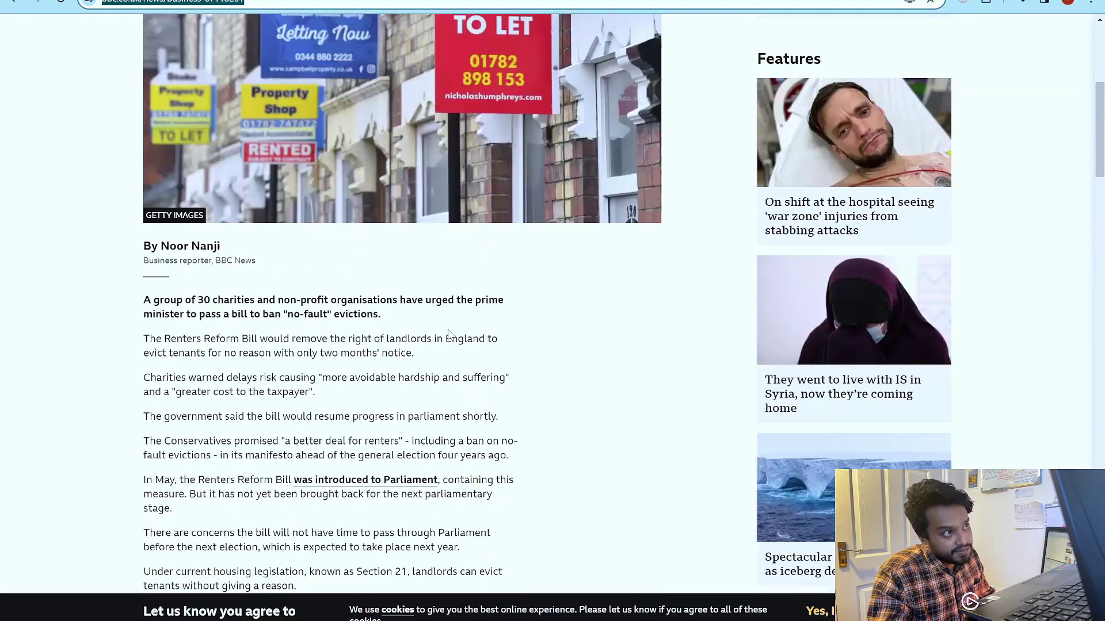
{"action": "scroll", "coordinate": [398, 326], "scroll_direction": "down", "scroll_amount": 5}
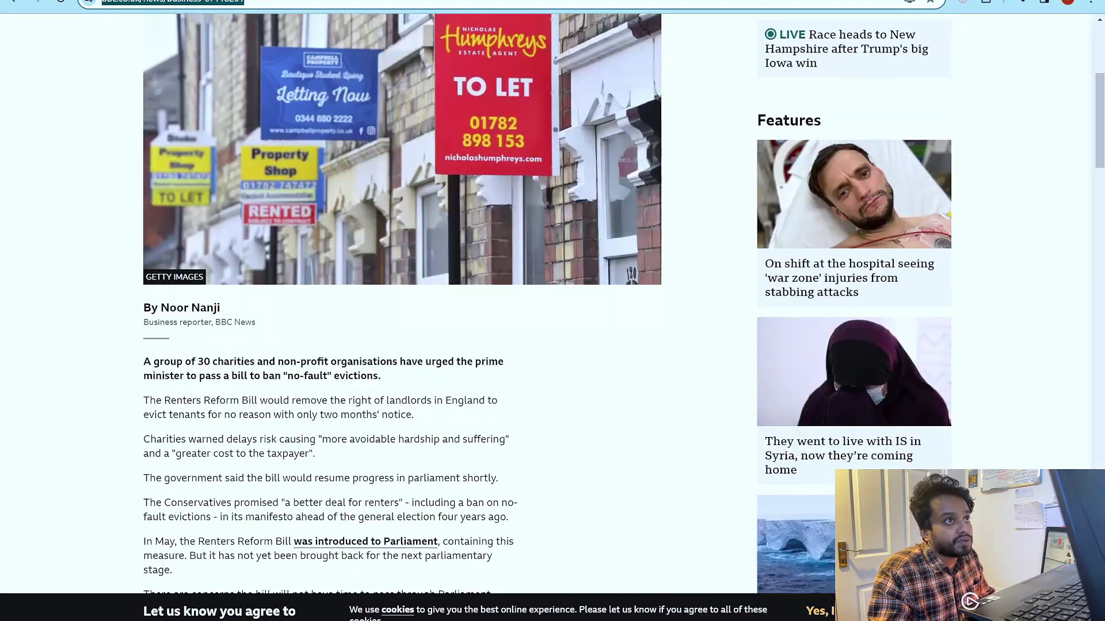
Step: Go back to the HMO search results, open the City of London featured snippet page and dismiss its cookie notice
{"action": "key", "text": "ctrl+shift+Tab"}
{"action": "scroll", "coordinate": [233, 302], "scroll_direction": "up", "scroll_amount": 4}
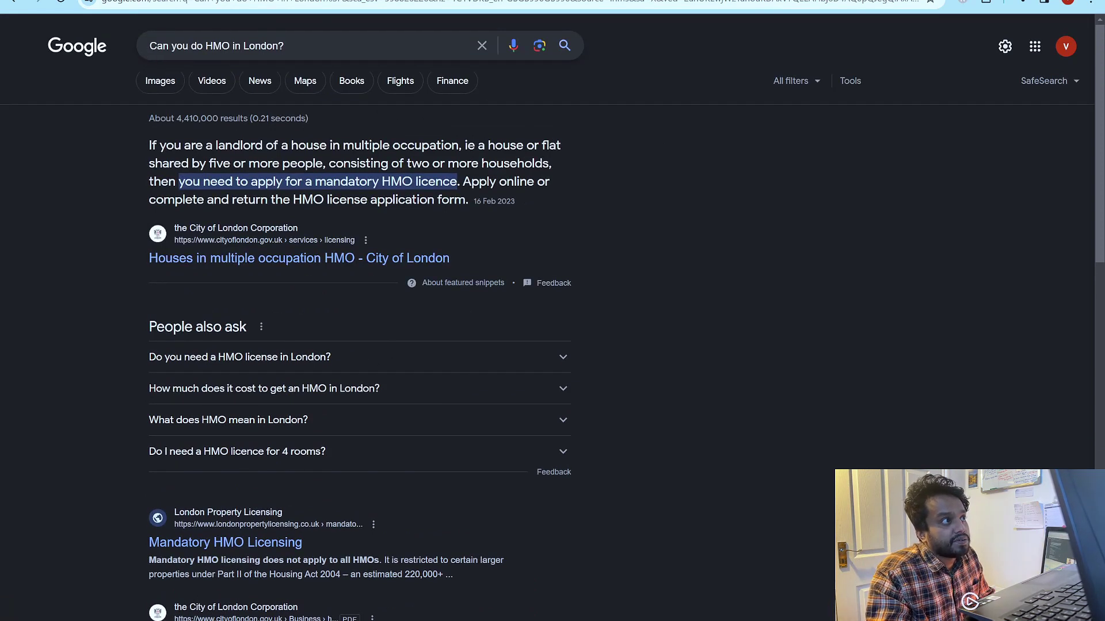
{"action": "left_click", "coordinate": [301, 257]}
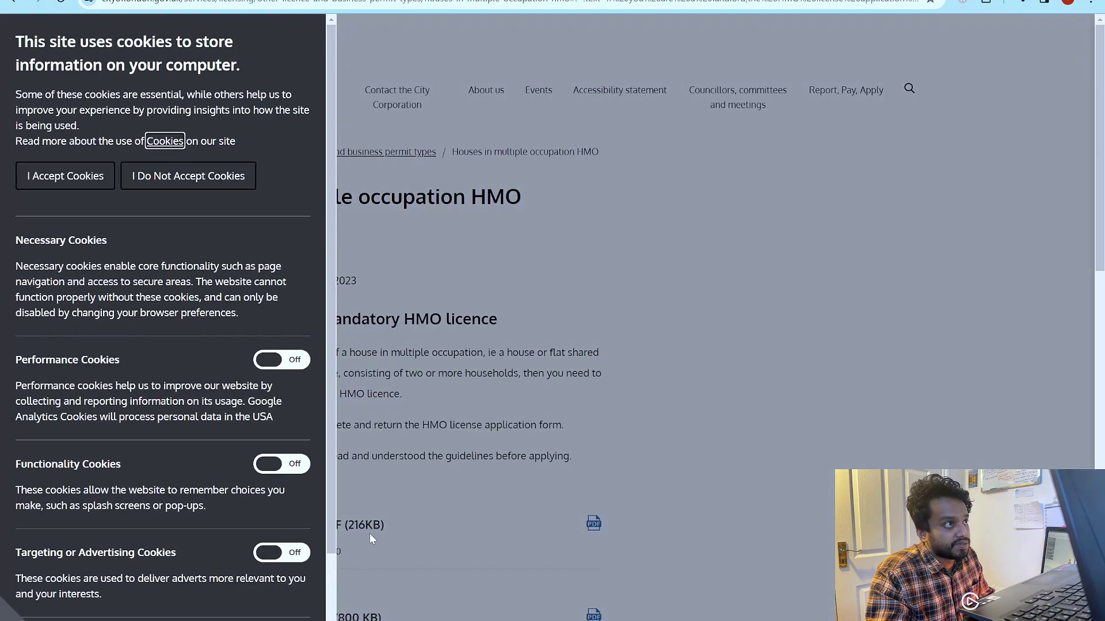
{"action": "scroll", "coordinate": [133, 576], "scroll_direction": "down", "scroll_amount": 2}
{"action": "left_click", "coordinate": [81, 557]}
Step: Examine the mandatory HMO licence page, including its guidance PDFs, legislation text and licence fees
{"action": "scroll", "coordinate": [329, 390], "scroll_direction": "down", "scroll_amount": 5}
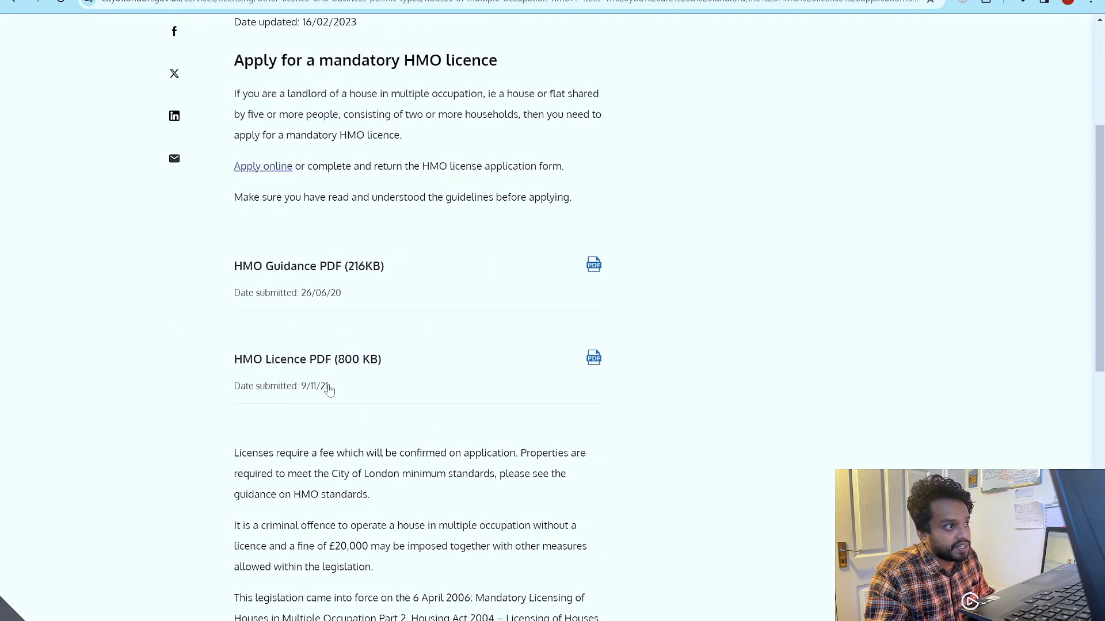
{"action": "scroll", "coordinate": [330, 381], "scroll_direction": "up", "scroll_amount": 4}
{"action": "scroll", "coordinate": [380, 370], "scroll_direction": "down", "scroll_amount": 14}
{"action": "scroll", "coordinate": [571, 334], "scroll_direction": "up", "scroll_amount": 6}
{"action": "scroll", "coordinate": [572, 335], "scroll_direction": "up", "scroll_amount": 1}
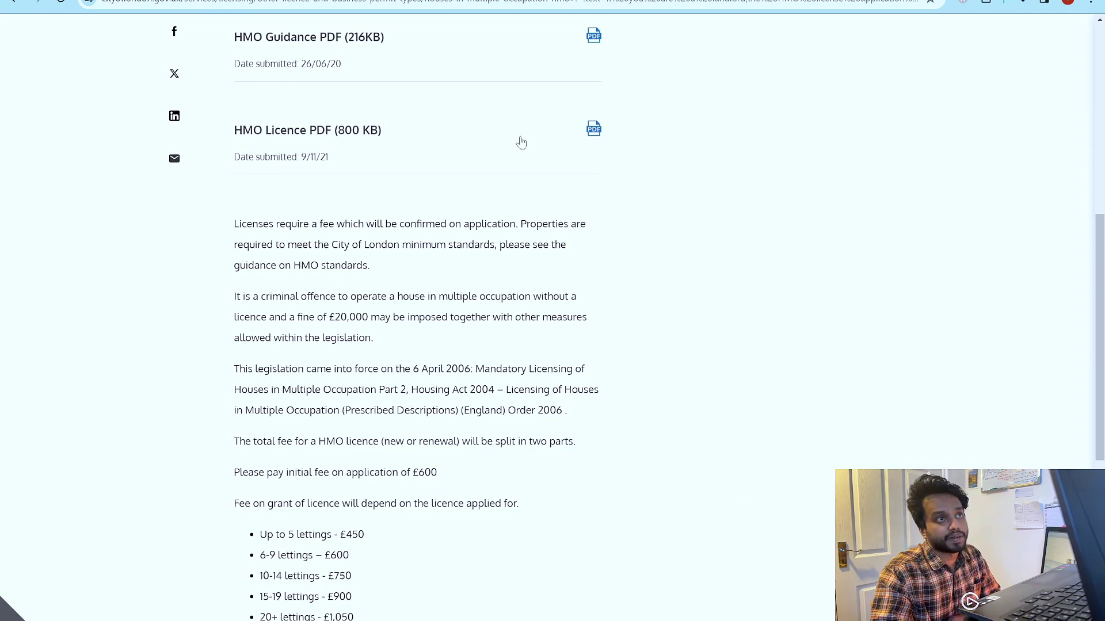
Step: Switch to the landing page builder and add a Video element with Youtube video type above the footer's contact details
{"action": "key", "text": "alt+Tab"}
{"action": "left_click", "coordinate": [520, 180]}
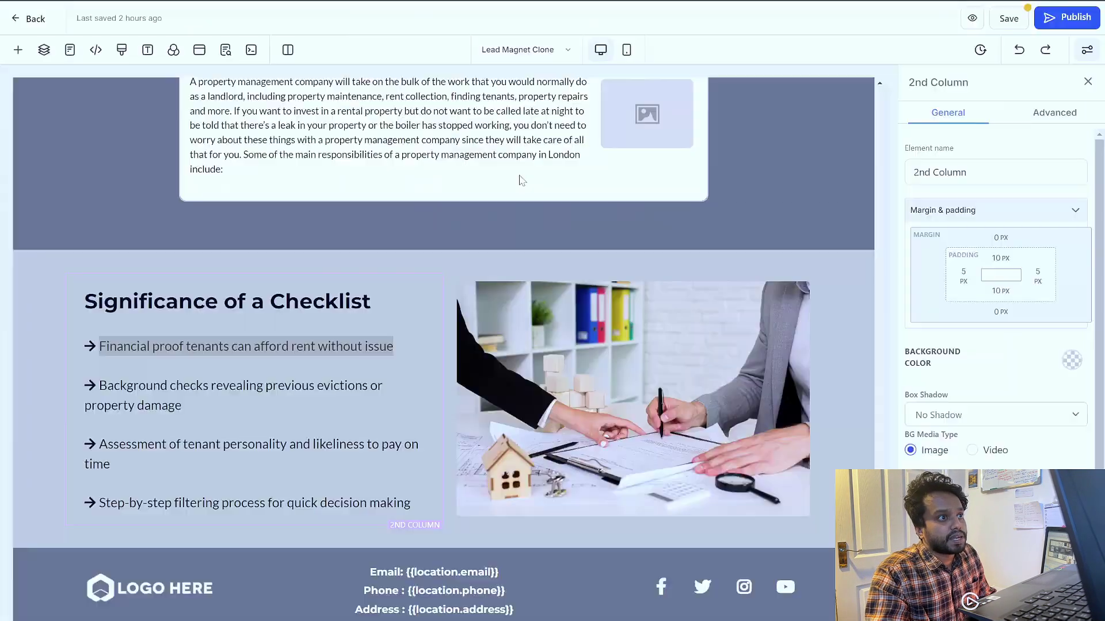
{"action": "scroll", "coordinate": [246, 335], "scroll_direction": "up", "scroll_amount": 4}
{"action": "scroll", "coordinate": [246, 336], "scroll_direction": "down", "scroll_amount": 4}
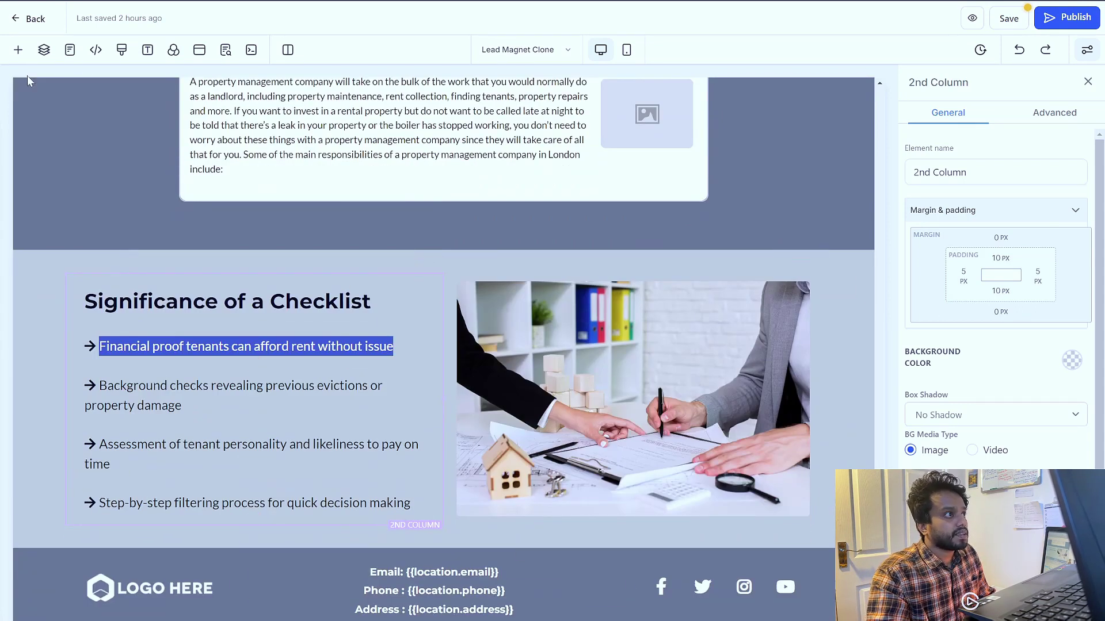
{"action": "left_click", "coordinate": [18, 50]}
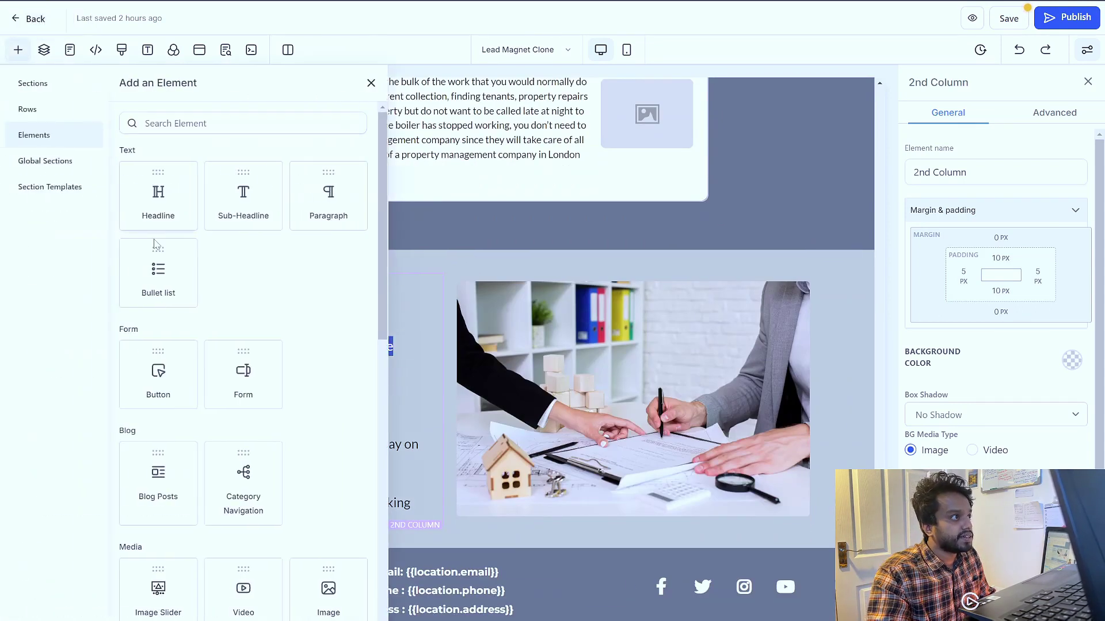
{"action": "scroll", "coordinate": [246, 321], "scroll_direction": "down", "scroll_amount": 1}
{"action": "scroll", "coordinate": [246, 321], "scroll_direction": "down", "scroll_amount": 3}
{"action": "left_click_drag", "start_coordinate": [247, 466], "coordinate": [464, 524]}
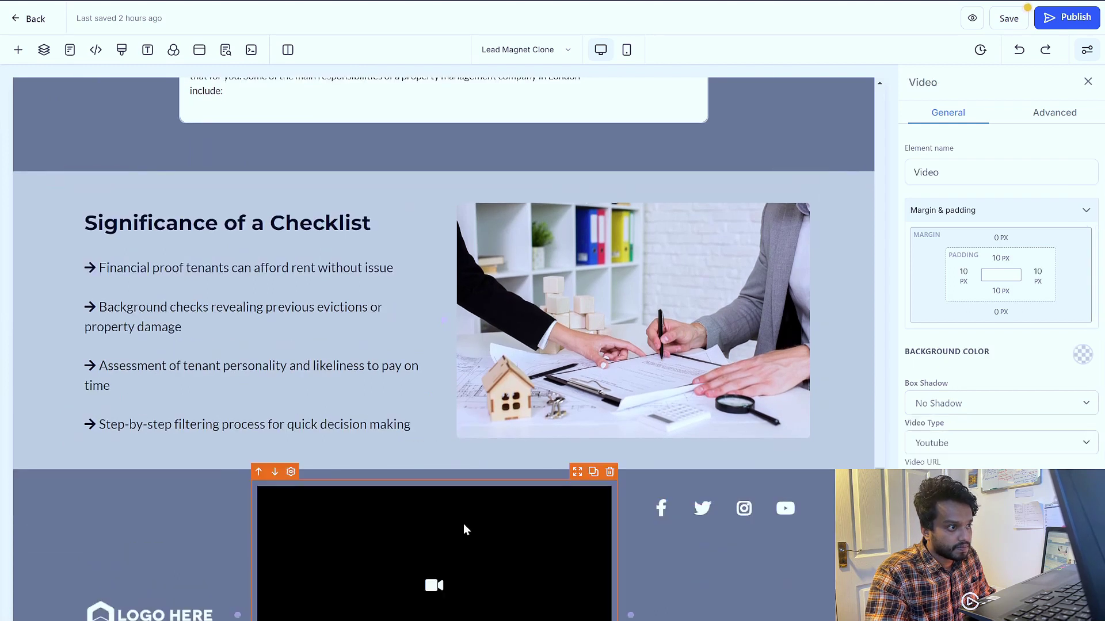
{"action": "scroll", "coordinate": [464, 523], "scroll_direction": "down", "scroll_amount": 2}
{"action": "left_click", "coordinate": [1001, 172]}
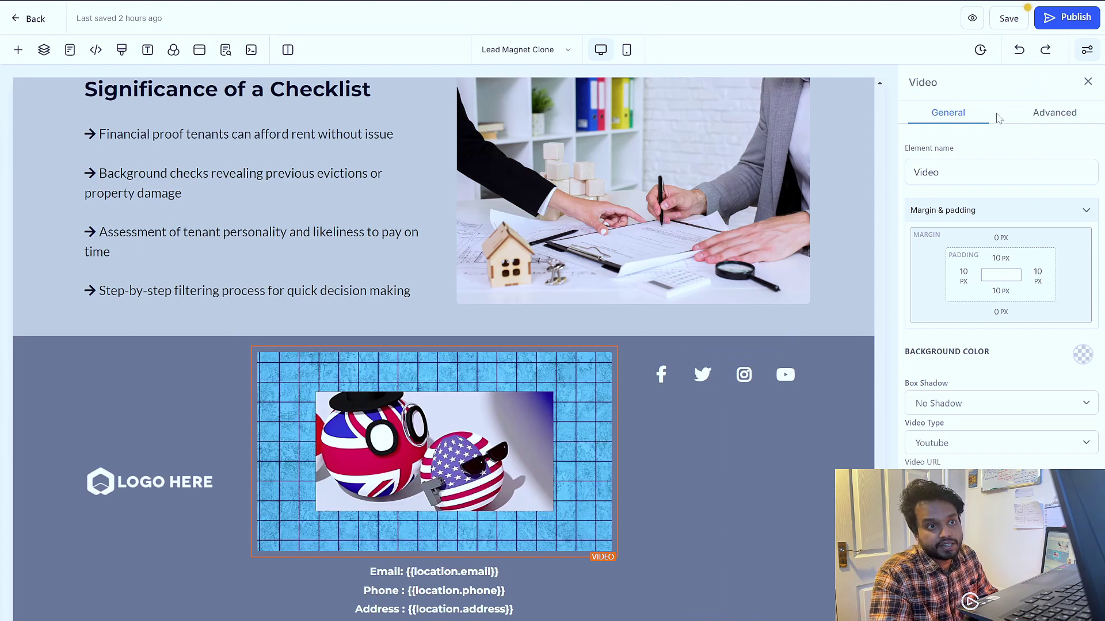
Step: Save the landing page and open its SEO Meta Data settings
{"action": "left_click", "coordinate": [1012, 26]}
{"action": "left_click", "coordinate": [612, 71]}
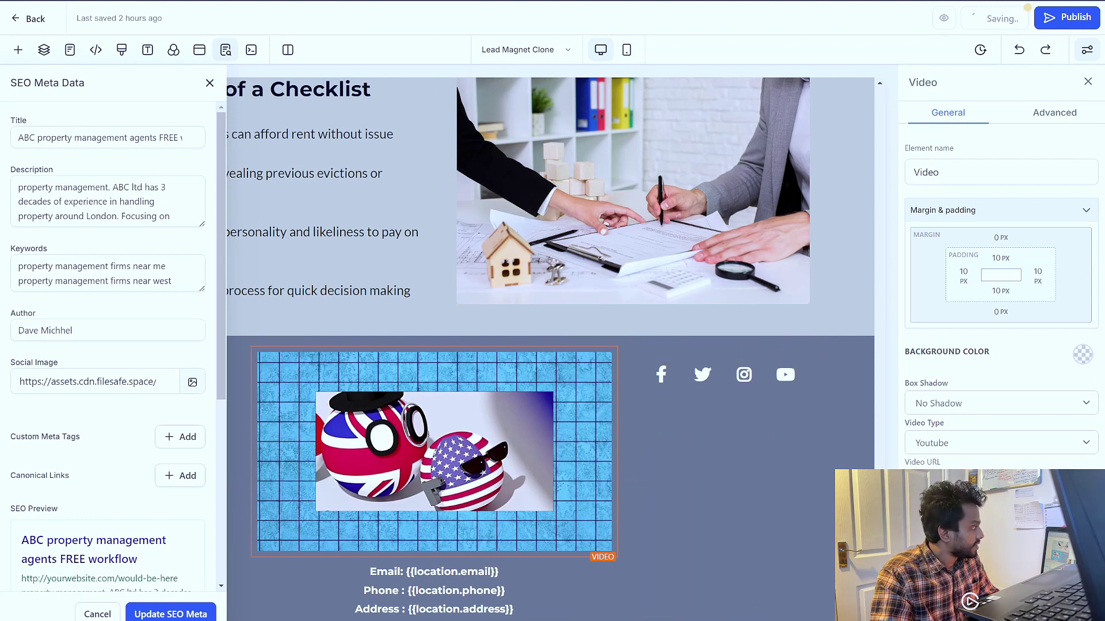
{"action": "left_click_drag", "start_coordinate": [0, 248], "coordinate": [0, 269]}
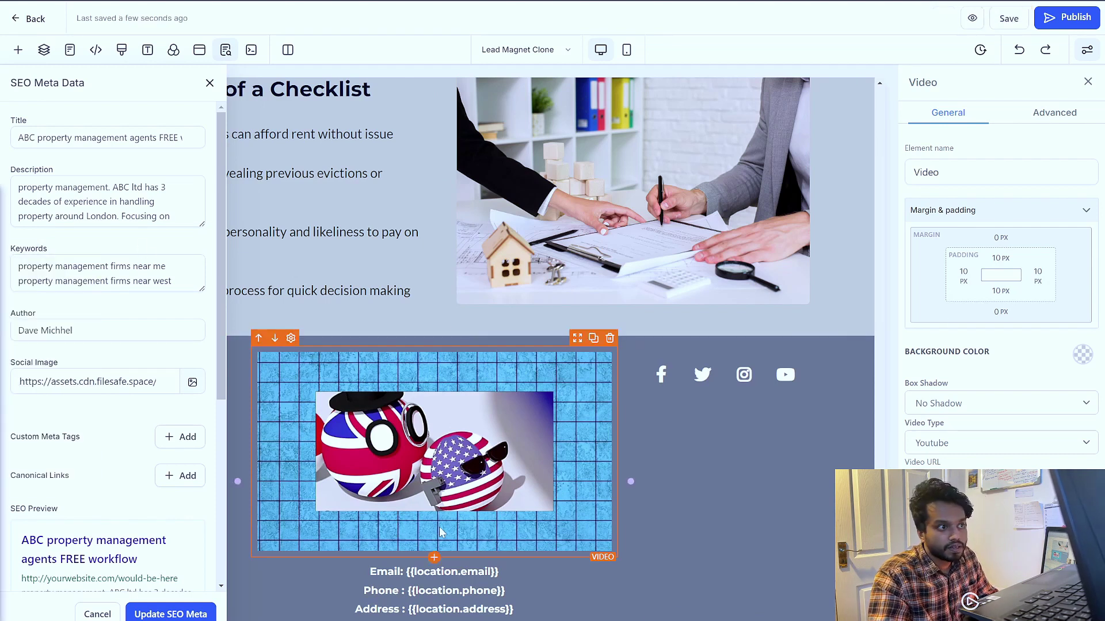
Step: Preview the landing page, play and pause the embedded footer video, and skip it to 1:07
{"action": "left_click", "coordinate": [971, 24]}
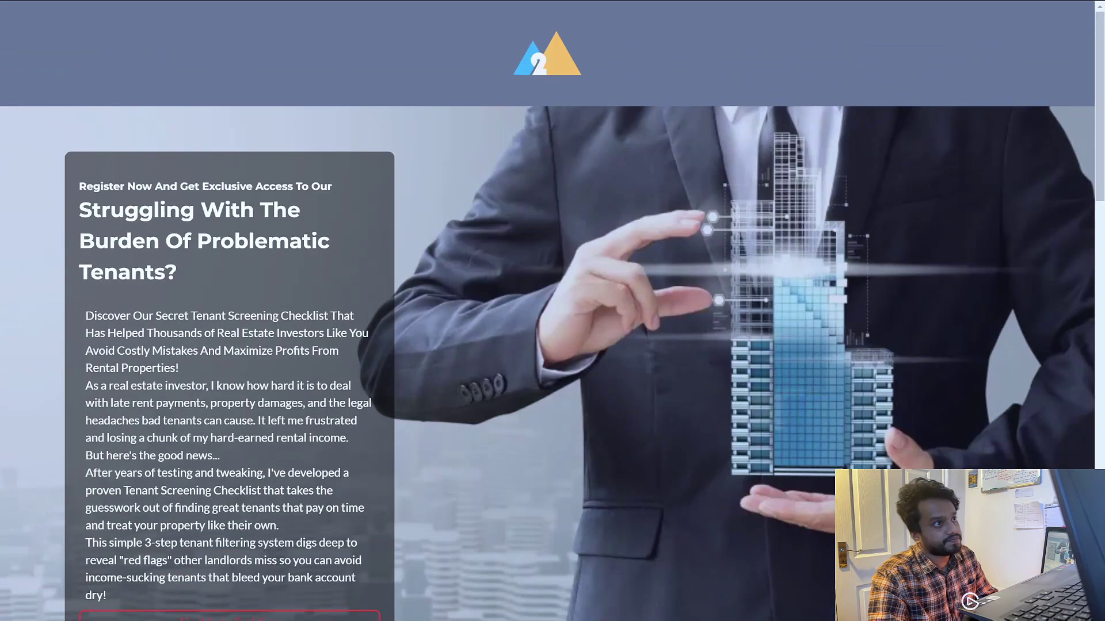
{"action": "scroll", "coordinate": [484, 174], "scroll_direction": "down", "scroll_amount": 20}
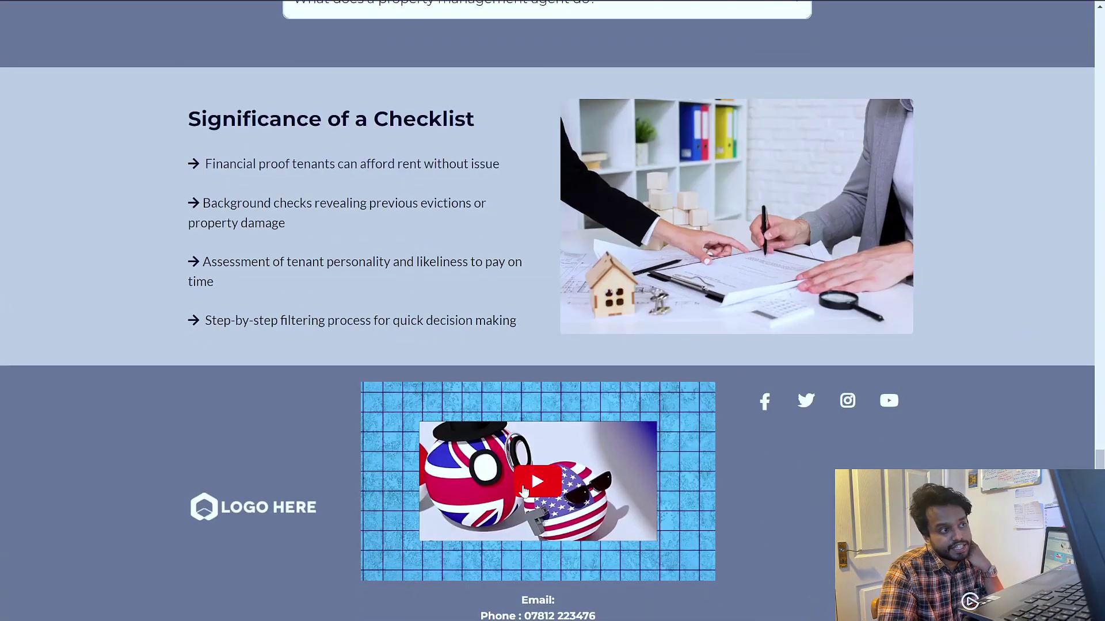
{"action": "left_click", "coordinate": [530, 502]}
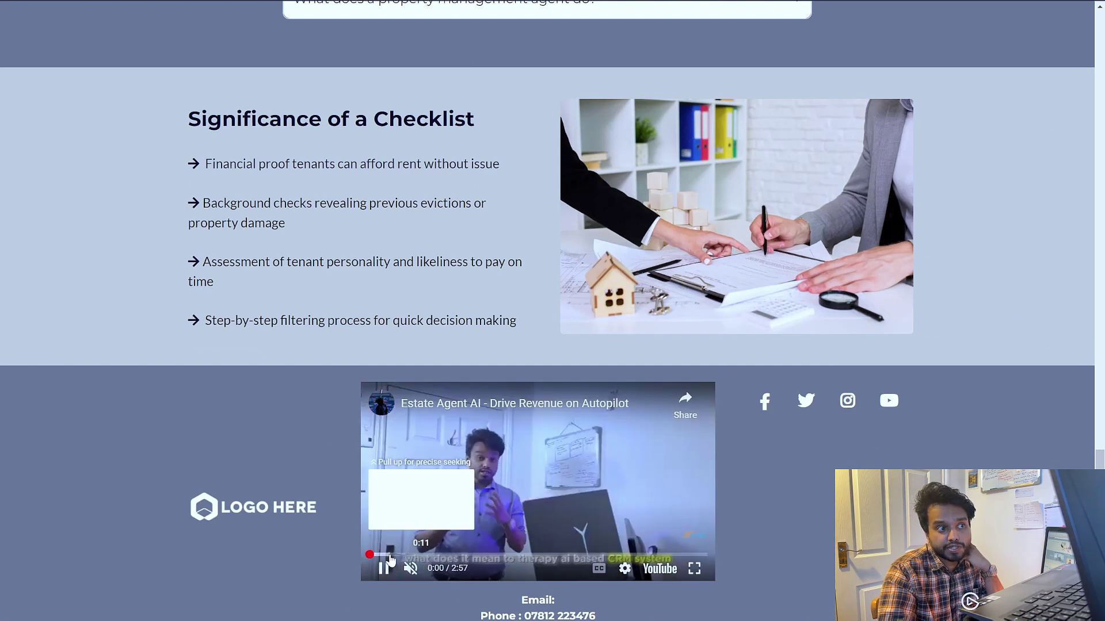
{"action": "left_click", "coordinate": [506, 488]}
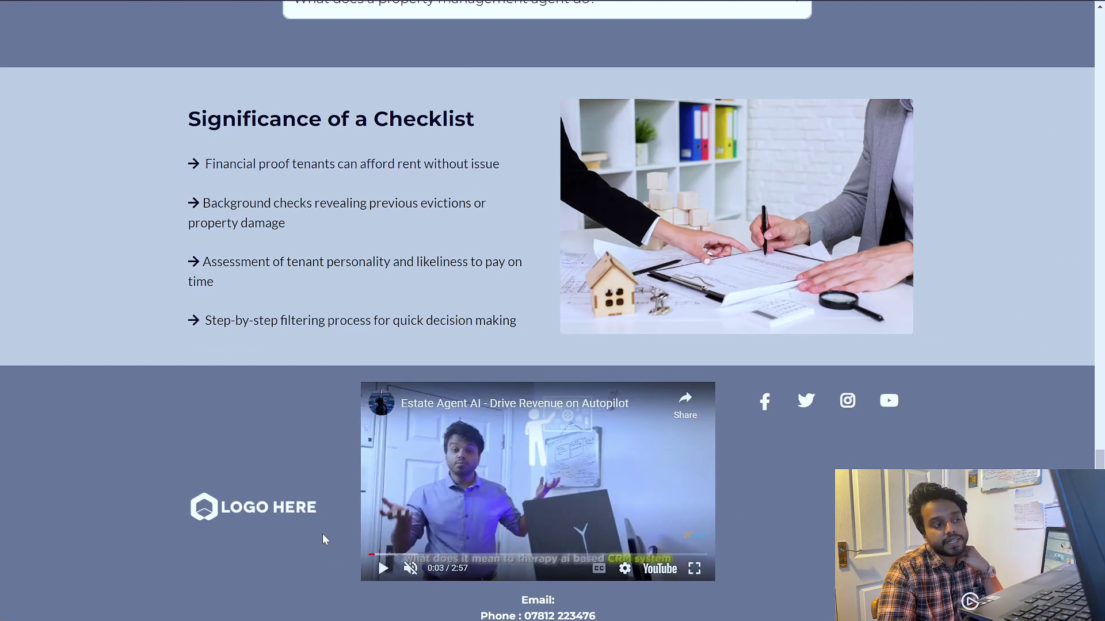
{"action": "left_click", "coordinate": [498, 554]}
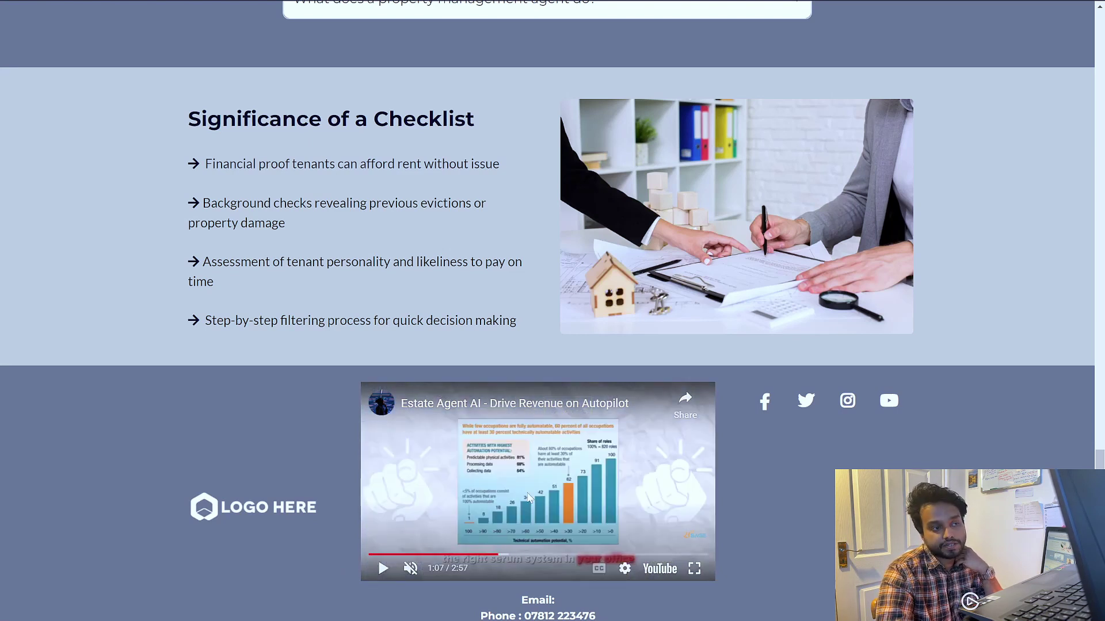
Step: Look through the previewed page's checklist cards and the tenant screening questions section
{"action": "scroll", "coordinate": [561, 466], "scroll_direction": "up", "scroll_amount": 15}
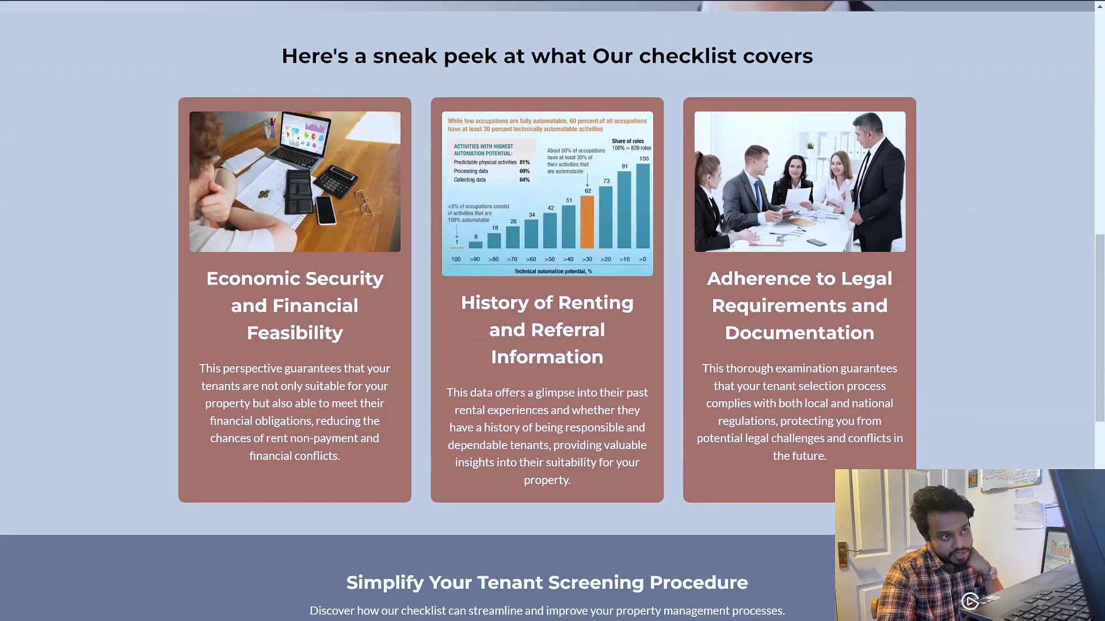
{"action": "scroll", "coordinate": [628, 381], "scroll_direction": "up", "scroll_amount": 5}
{"action": "scroll", "coordinate": [612, 391], "scroll_direction": "down", "scroll_amount": 20}
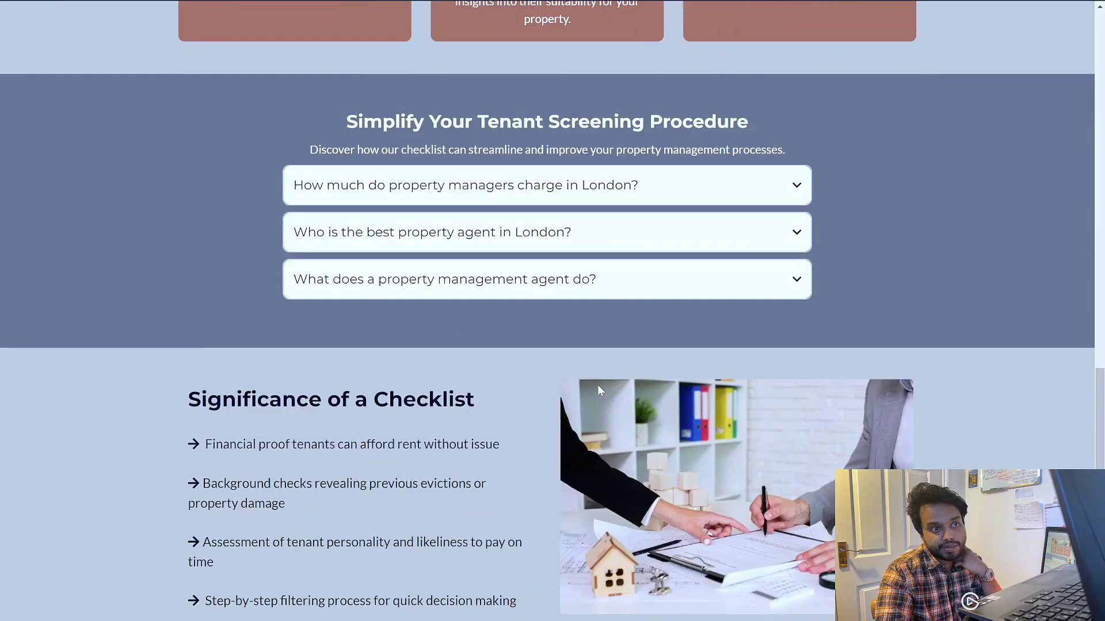
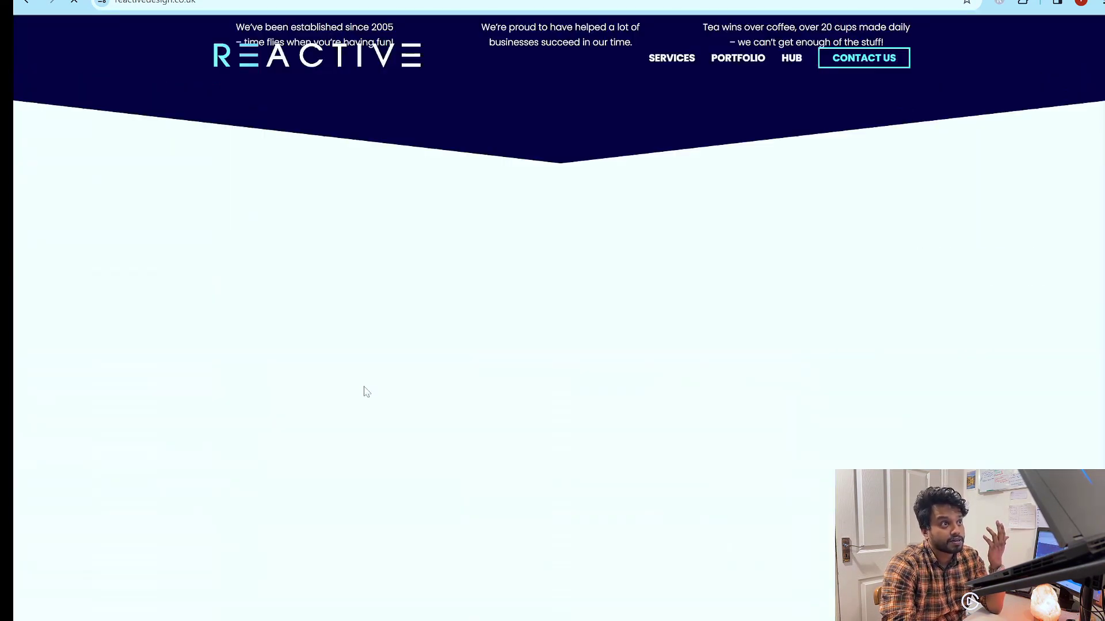
Step: Examine the Reactive Design homepage, from its hero banner and portfolio images through the client statistics to the footer
{"action": "scroll", "coordinate": [636, 402], "scroll_direction": "up", "scroll_amount": 16}
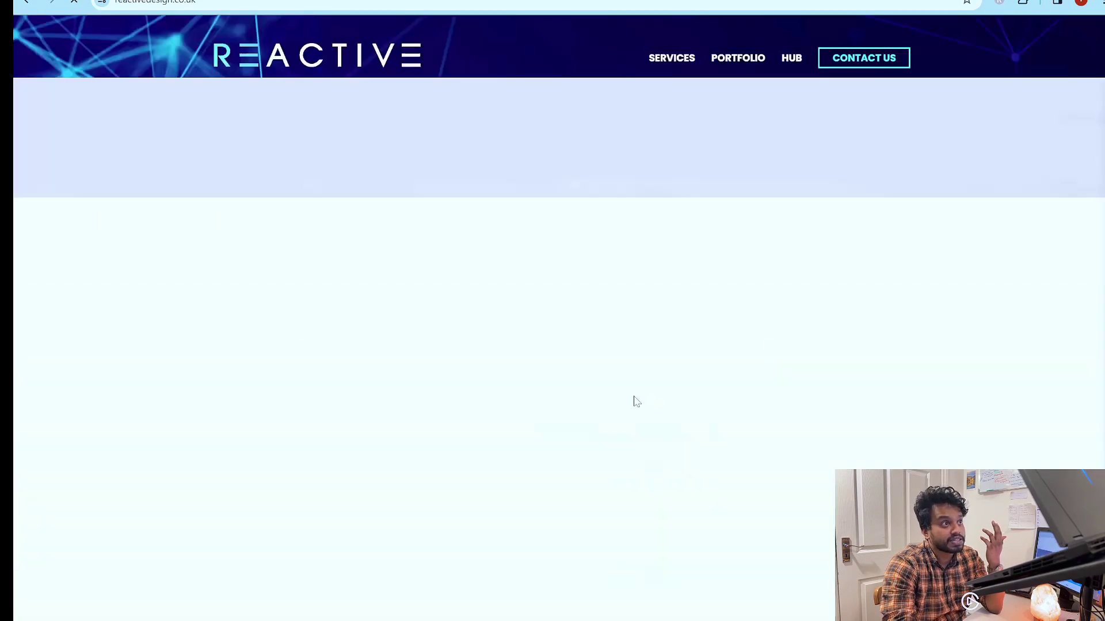
{"action": "scroll", "coordinate": [492, 402], "scroll_direction": "down", "scroll_amount": 8}
{"action": "scroll", "coordinate": [576, 334], "scroll_direction": "up", "scroll_amount": 4}
{"action": "scroll", "coordinate": [571, 335], "scroll_direction": "up", "scroll_amount": 10}
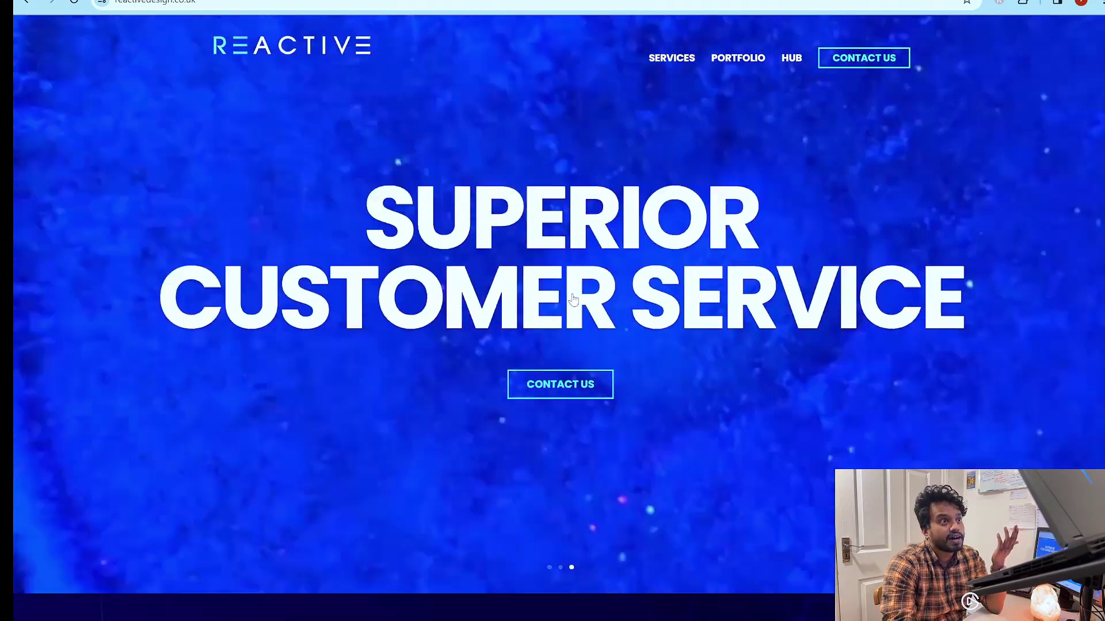
{"action": "scroll", "coordinate": [553, 360], "scroll_direction": "down", "scroll_amount": 10}
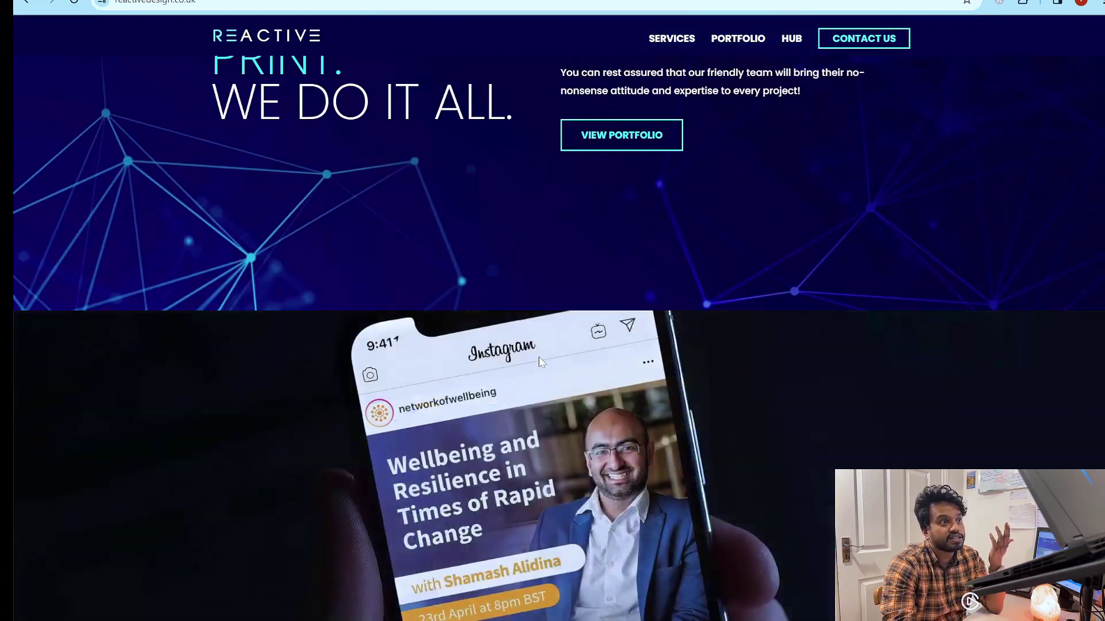
{"action": "scroll", "coordinate": [541, 363], "scroll_direction": "down", "scroll_amount": 12}
{"action": "scroll", "coordinate": [535, 385], "scroll_direction": "up", "scroll_amount": 6}
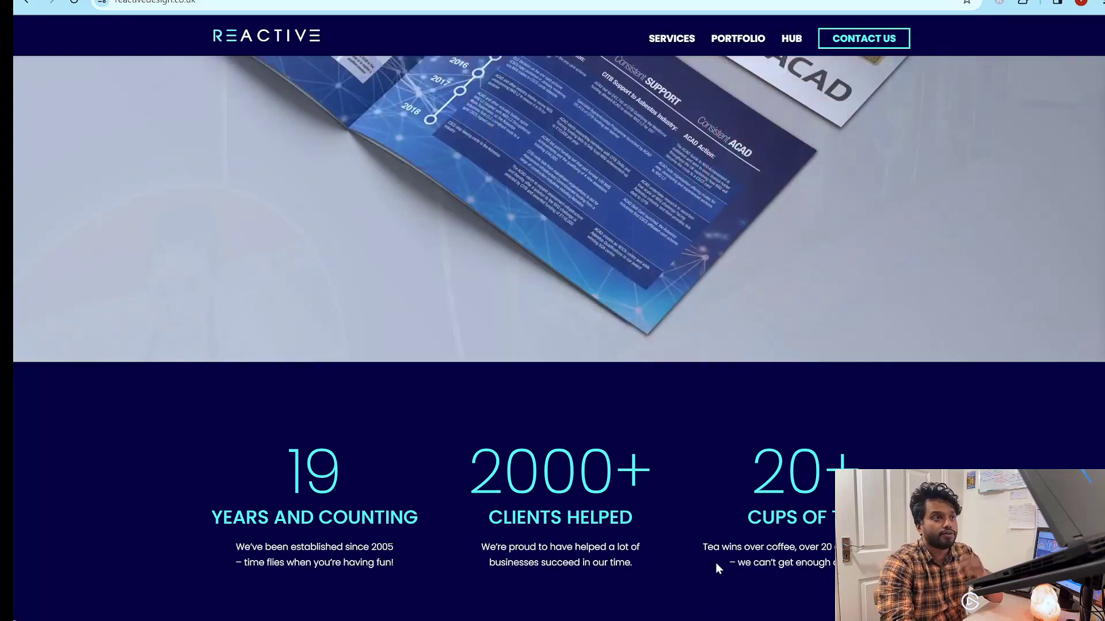
{"action": "scroll", "coordinate": [741, 603], "scroll_direction": "down", "scroll_amount": 5}
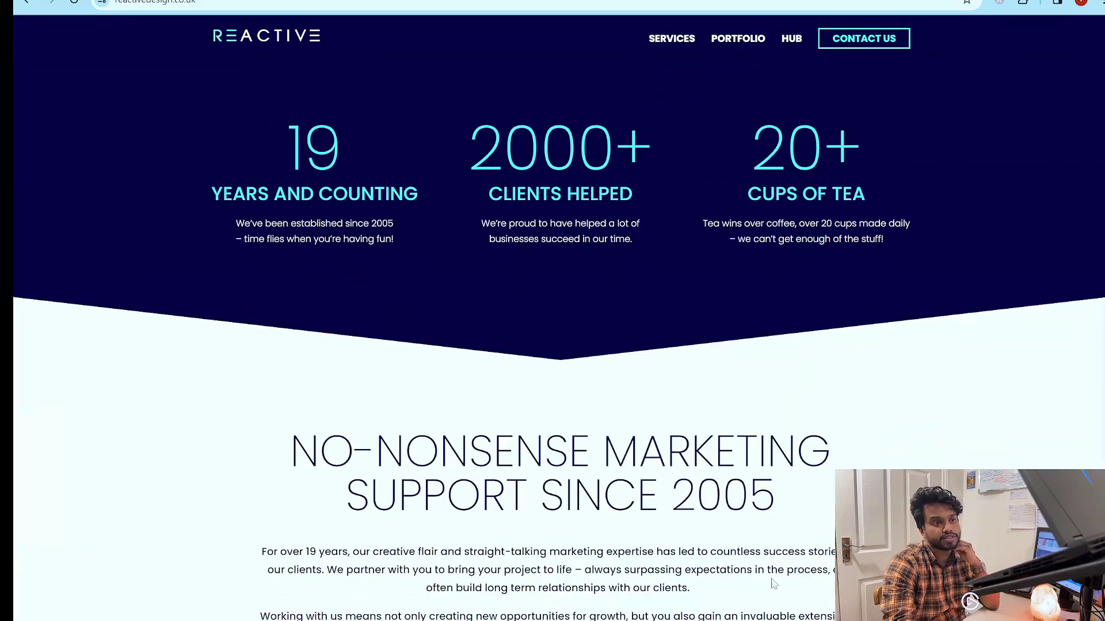
{"action": "scroll", "coordinate": [633, 600], "scroll_direction": "down", "scroll_amount": 15}
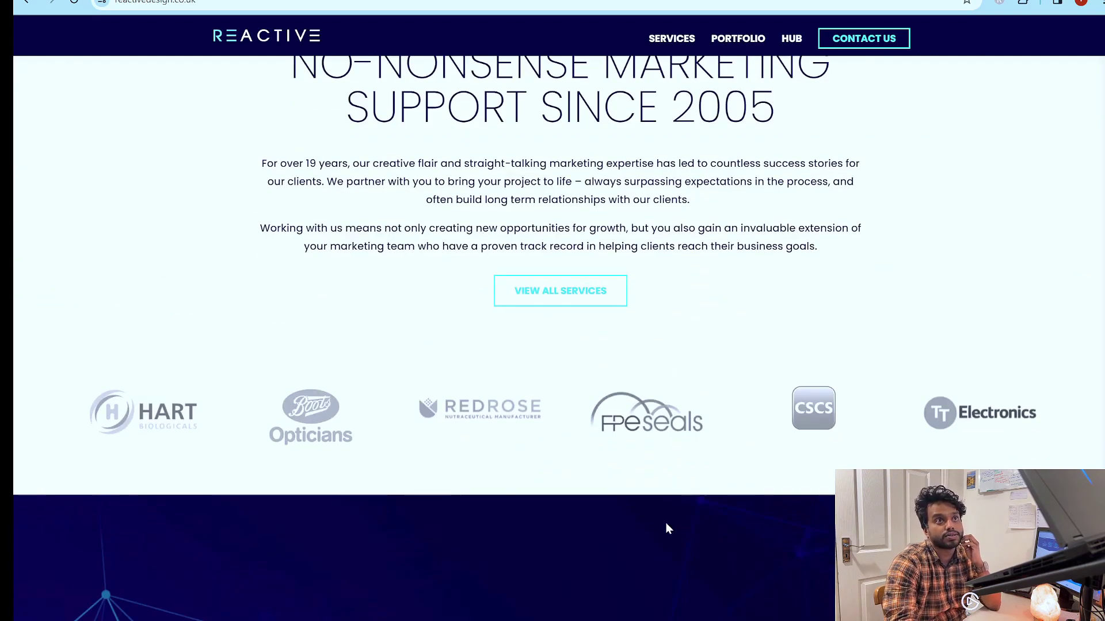
{"action": "scroll", "coordinate": [655, 564], "scroll_direction": "down", "scroll_amount": 7}
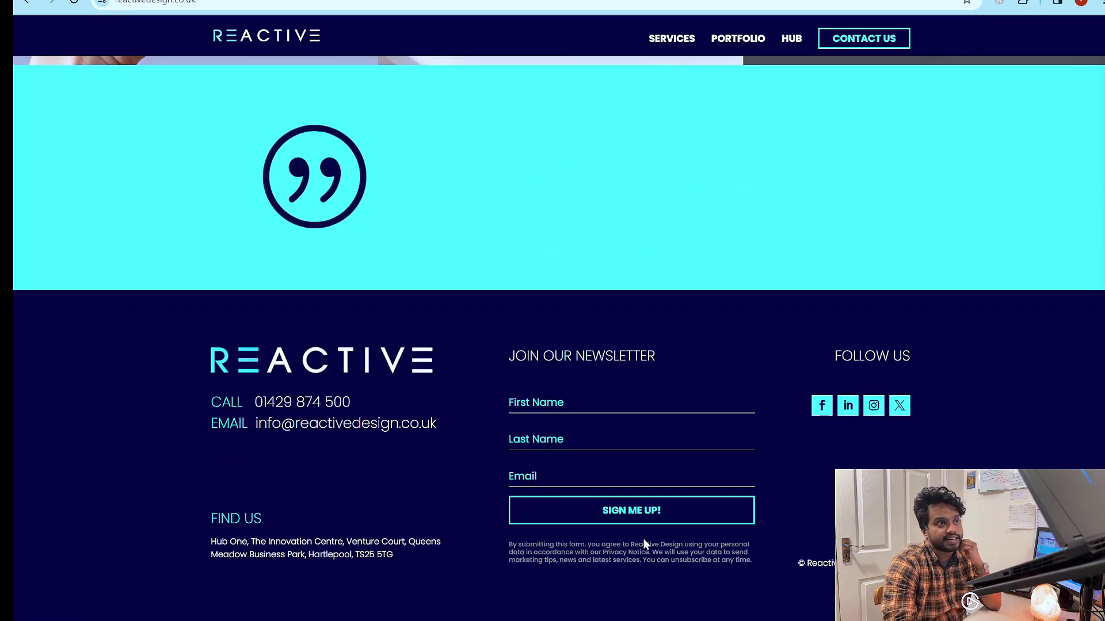
{"action": "scroll", "coordinate": [654, 568], "scroll_direction": "up", "scroll_amount": 12}
{"action": "scroll", "coordinate": [573, 460], "scroll_direction": "up", "scroll_amount": 2}
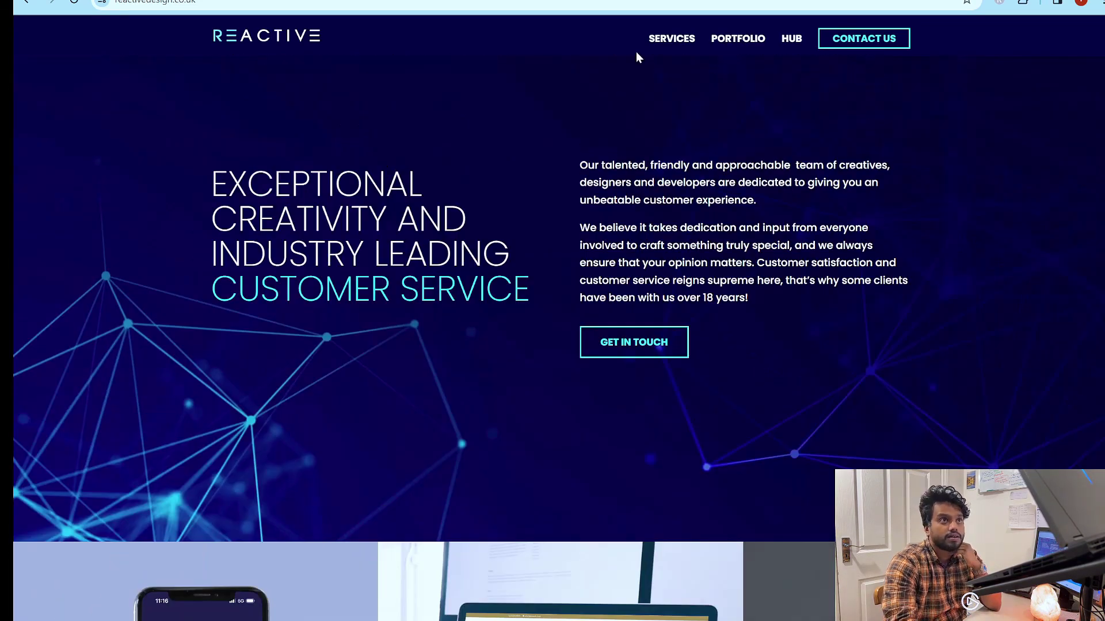
Step: Switch to the "hmo agent in london" search results and look through the organic listings below People also ask
{"action": "key", "text": "ctrl+Tab"}
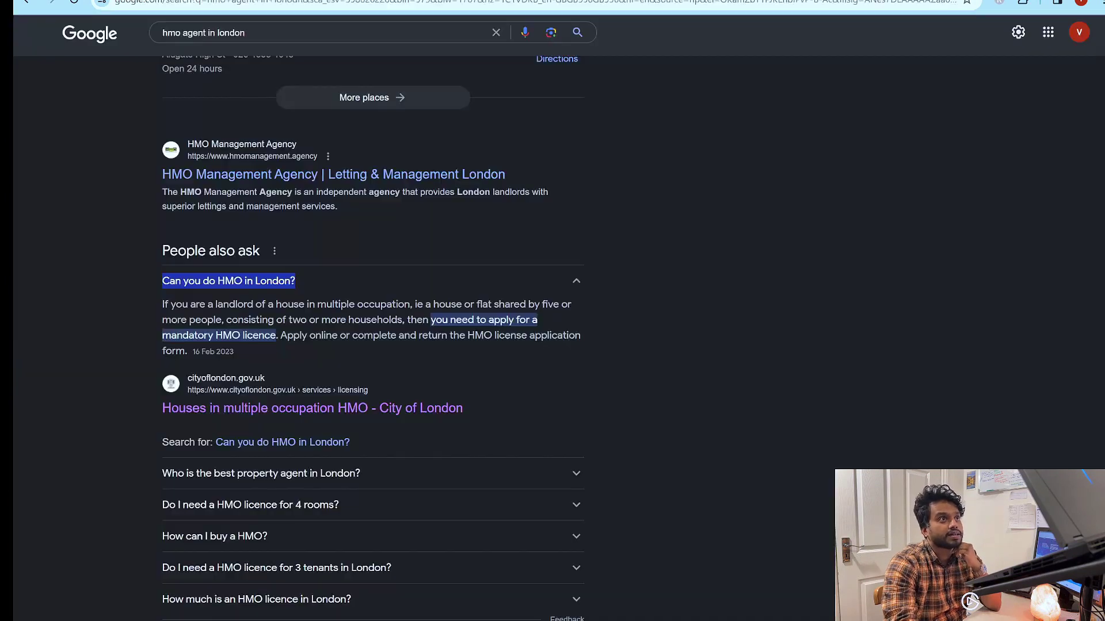
{"action": "scroll", "coordinate": [444, 316], "scroll_direction": "down", "scroll_amount": 7}
{"action": "scroll", "coordinate": [446, 321], "scroll_direction": "down", "scroll_amount": 5}
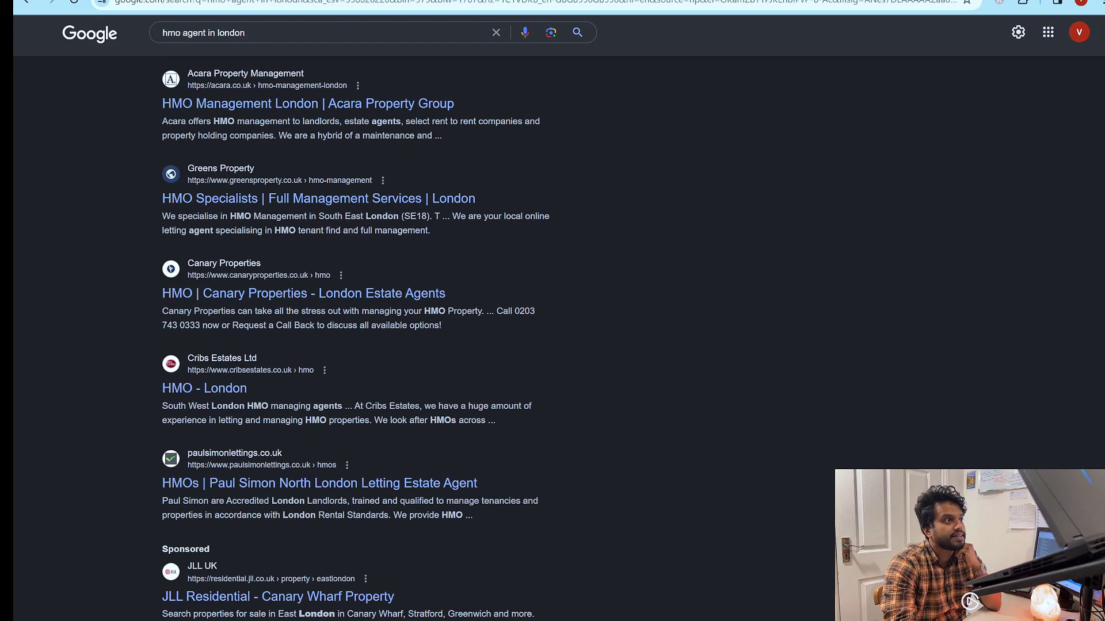
Step: Open the Canary Properties HMO result in a new tab and look through the page down to its footer
{"action": "right_click", "coordinate": [288, 296]}
{"action": "left_click", "coordinate": [322, 311]}
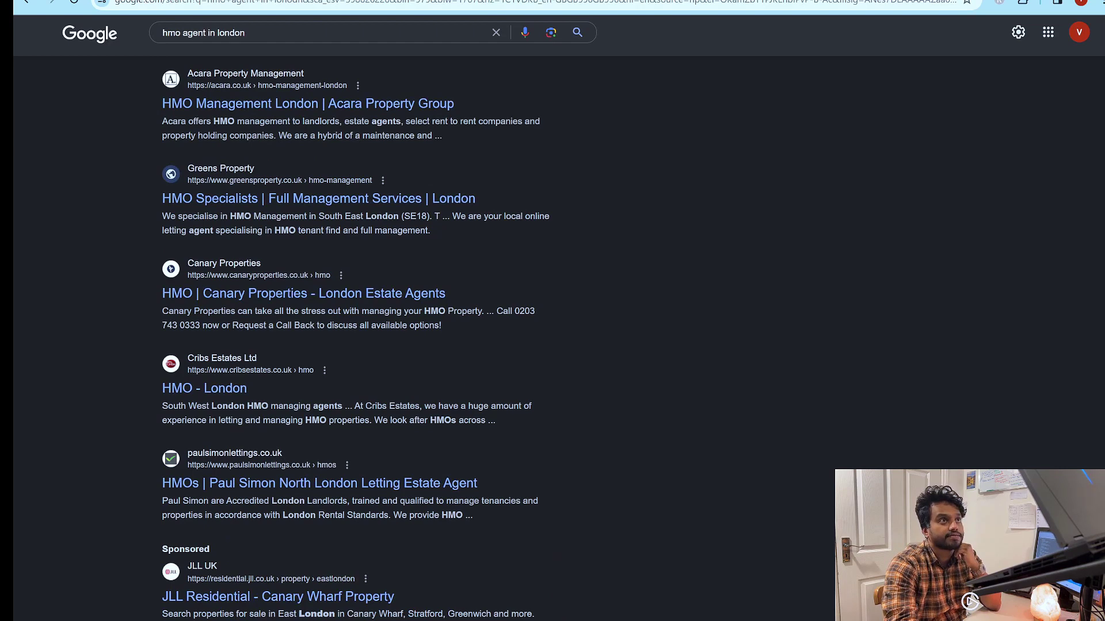
{"action": "key", "text": "ctrl+Tab"}
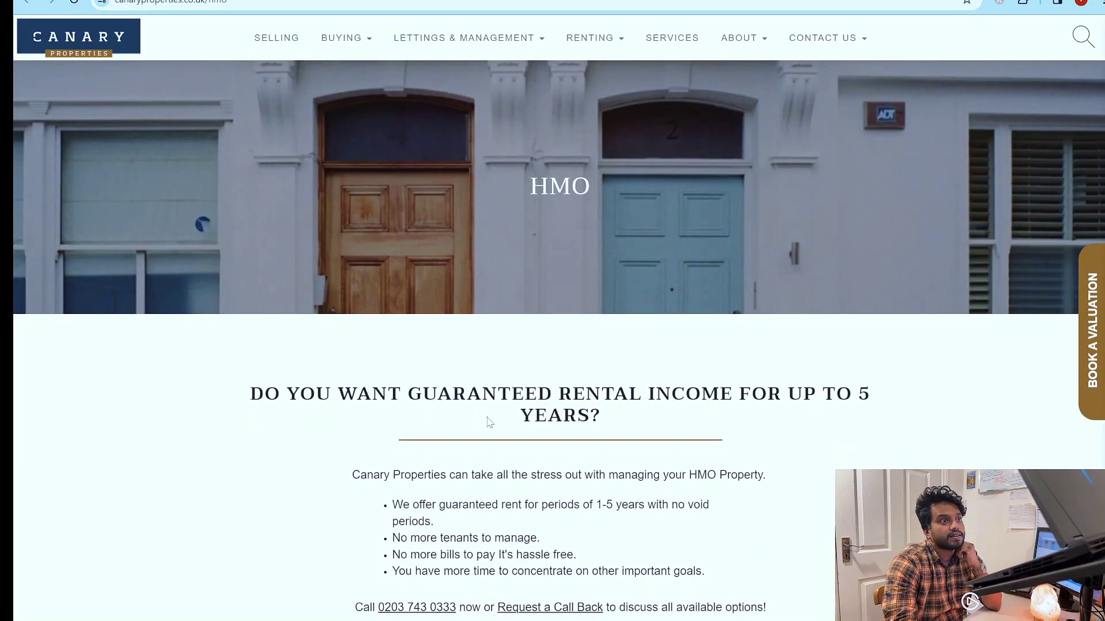
{"action": "scroll", "coordinate": [489, 423], "scroll_direction": "down", "scroll_amount": 20}
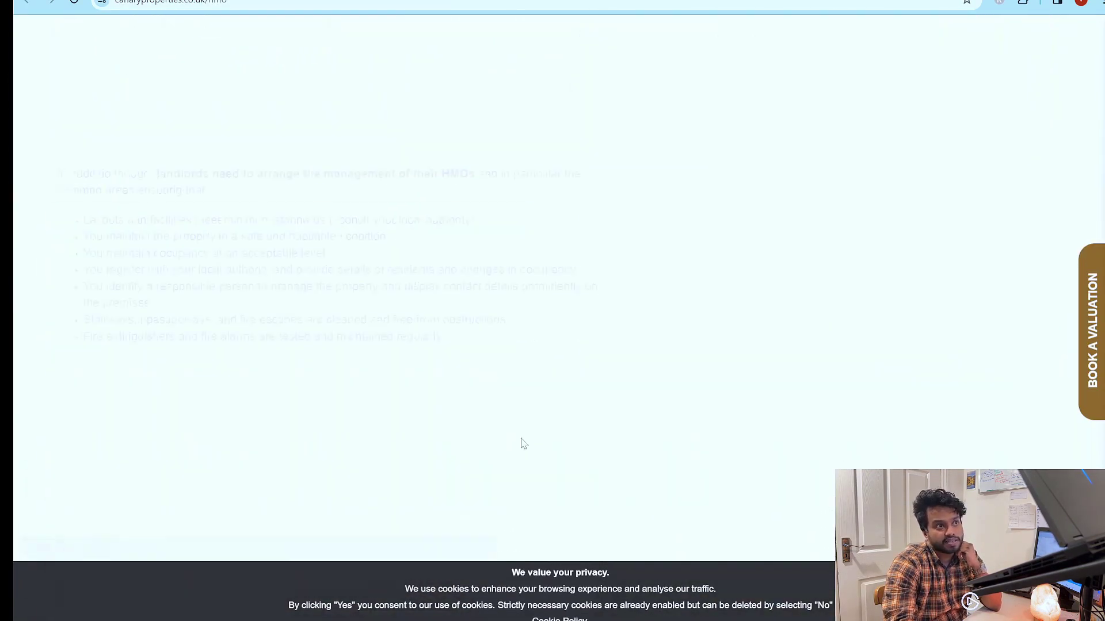
{"action": "scroll", "coordinate": [532, 440], "scroll_direction": "down", "scroll_amount": 5}
{"action": "scroll", "coordinate": [537, 439], "scroll_direction": "down", "scroll_amount": 10}
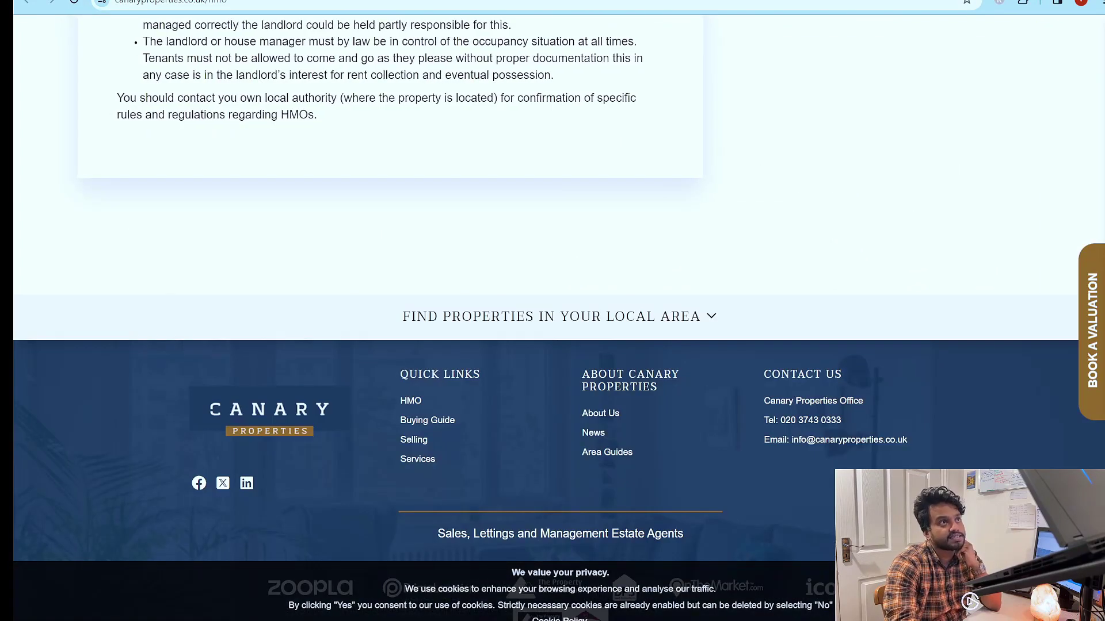
Step: Restore the full-screen Camera Hub window to a smaller size and return from the Paul Simon HMOs page to the search results
{"action": "key", "text": "ctrl+shift+Tab"}
{"action": "scroll", "coordinate": [348, 364], "scroll_direction": "up", "scroll_amount": 8}
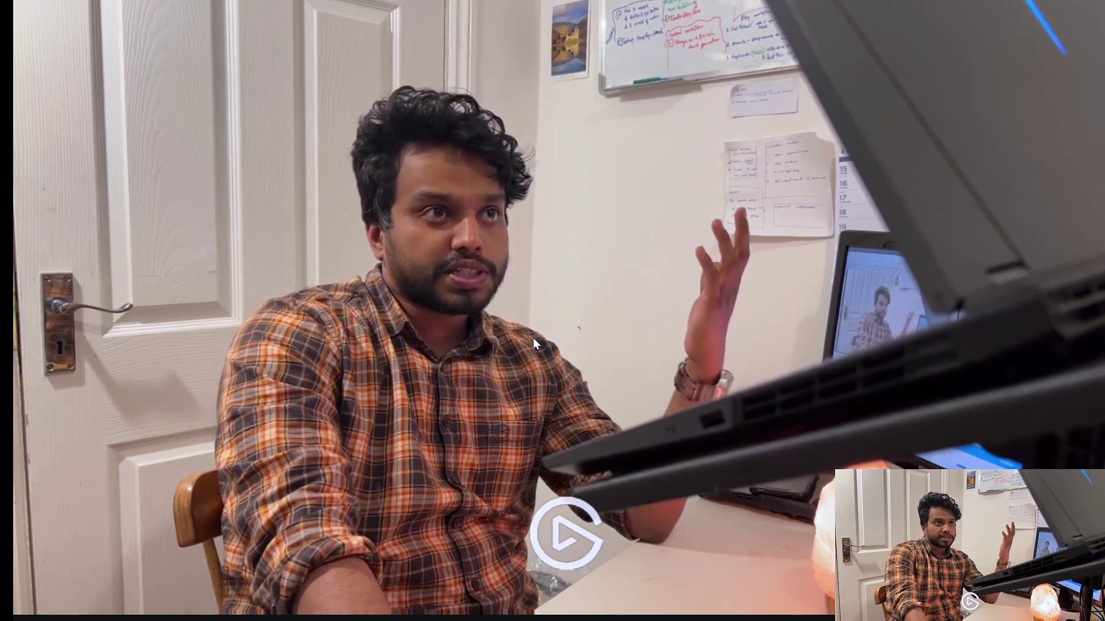
{"action": "double_click", "coordinate": [533, 339]}
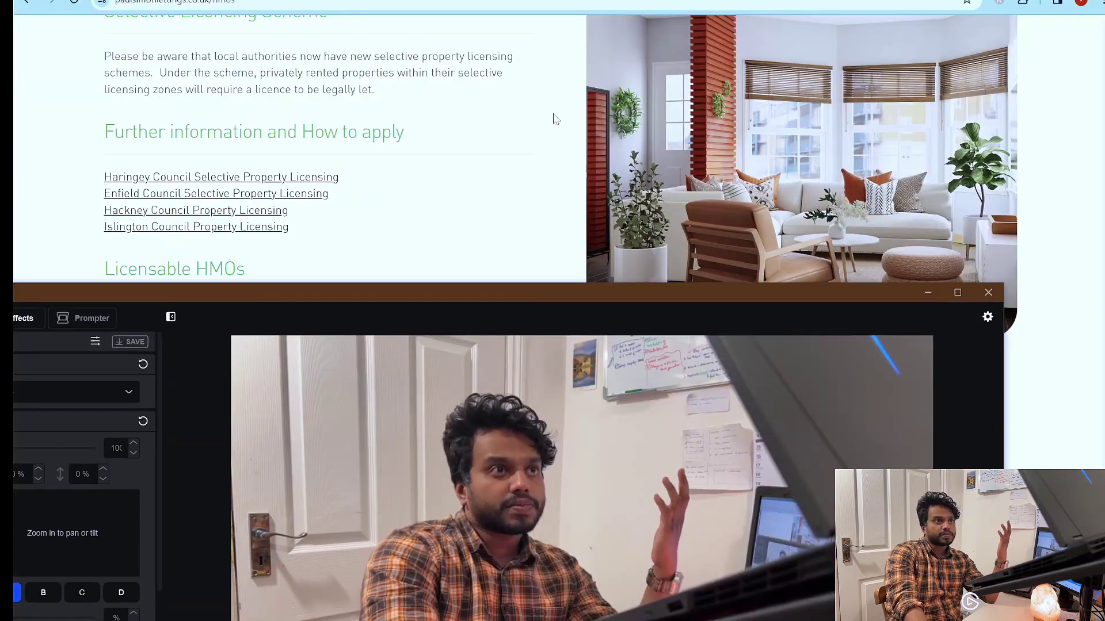
{"action": "left_click", "coordinate": [380, 103]}
{"action": "key", "text": "alt+Left"}
Step: Look through the organic listings, sponsored results, related searches and Places map in the HMO agent search results
{"action": "scroll", "coordinate": [631, 195], "scroll_direction": "down", "scroll_amount": 10}
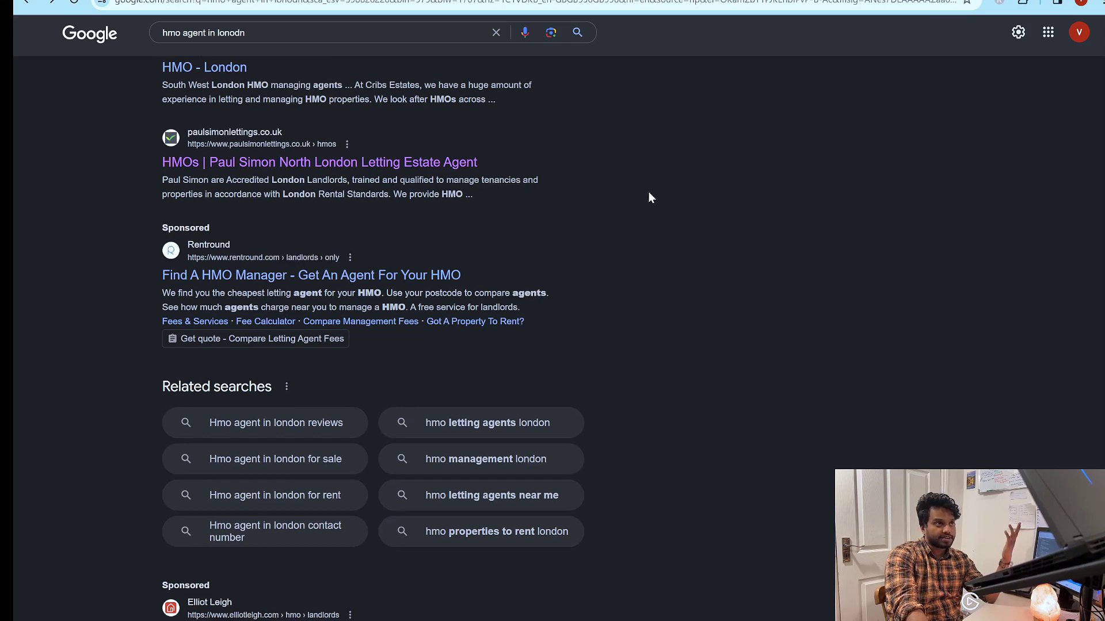
{"action": "scroll", "coordinate": [649, 193], "scroll_direction": "down", "scroll_amount": 7}
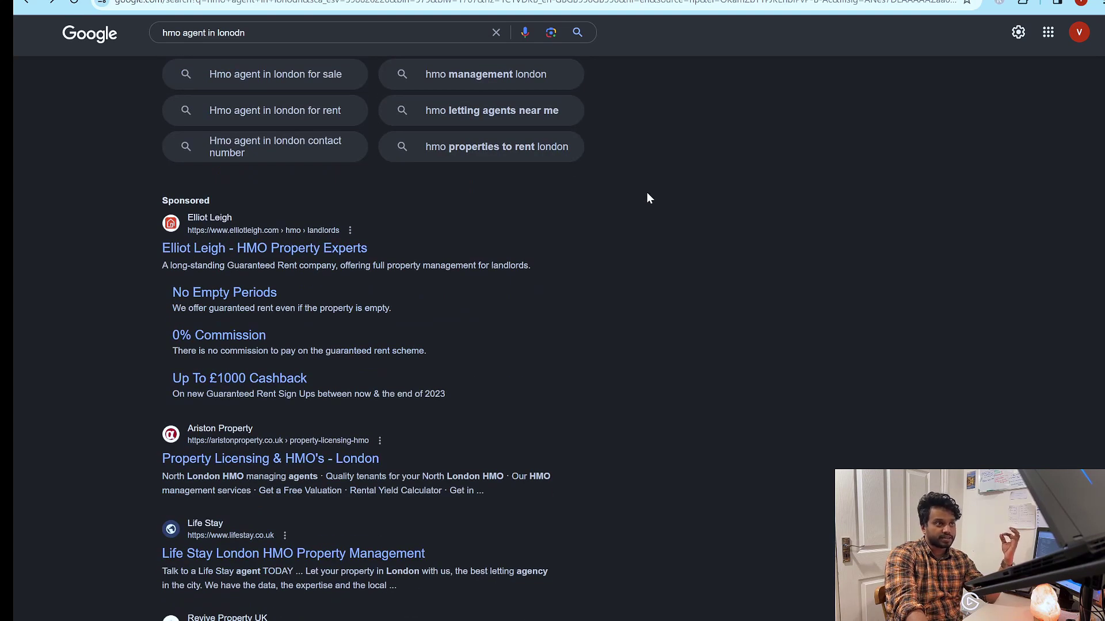
{"action": "scroll", "coordinate": [646, 199], "scroll_direction": "up", "scroll_amount": 20}
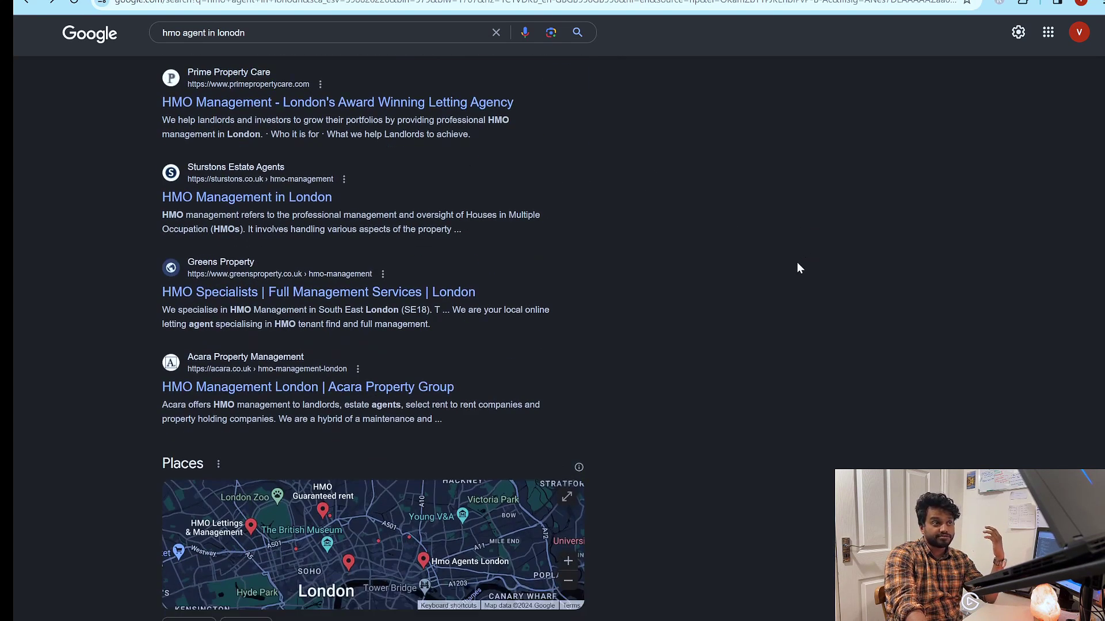
{"action": "scroll", "coordinate": [798, 267], "scroll_direction": "down", "scroll_amount": 5}
{"action": "scroll", "coordinate": [784, 298], "scroll_direction": "up", "scroll_amount": 4}
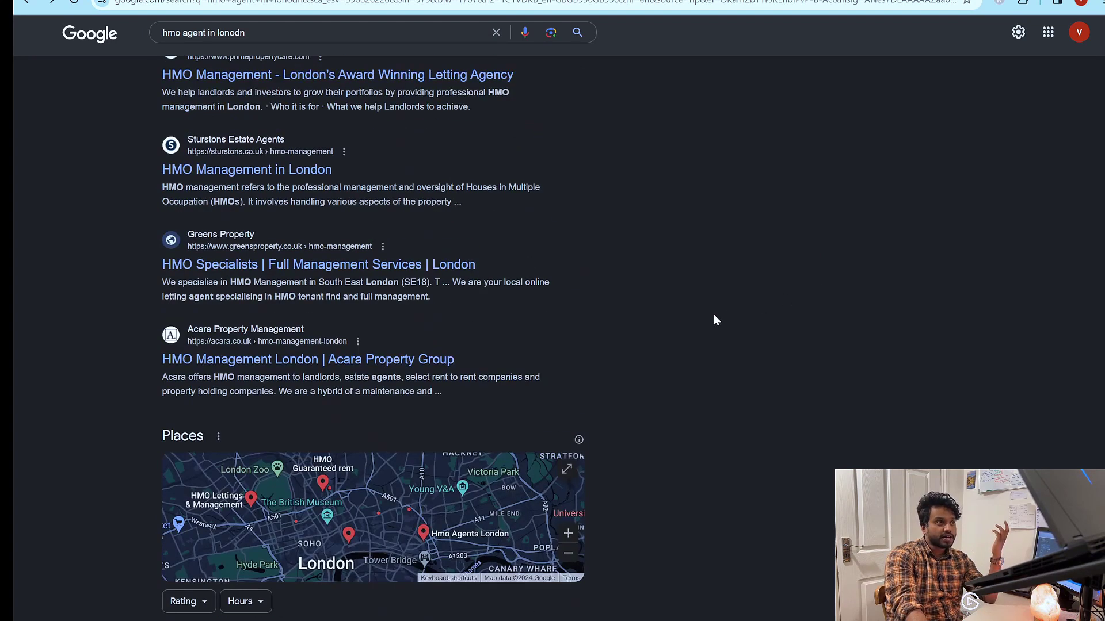
Step: Open the Greens Property HMO Specialists result in a new tab and look back up through the Canary Properties HMO page
{"action": "right_click", "coordinate": [314, 271]}
{"action": "left_click", "coordinate": [322, 280]}
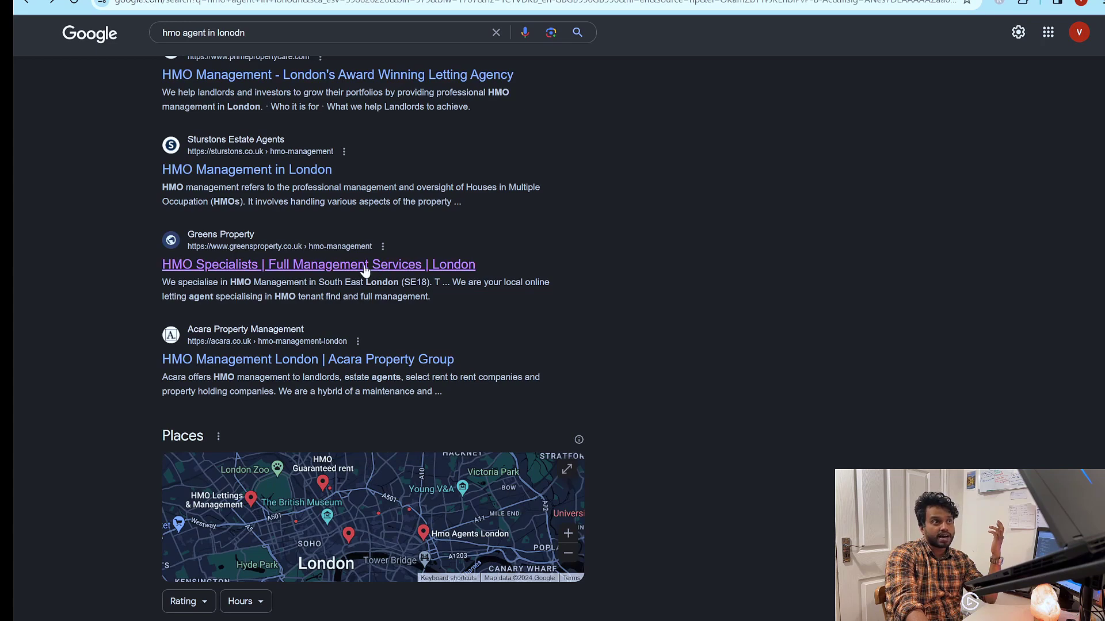
{"action": "key", "text": "ctrl+Tab"}
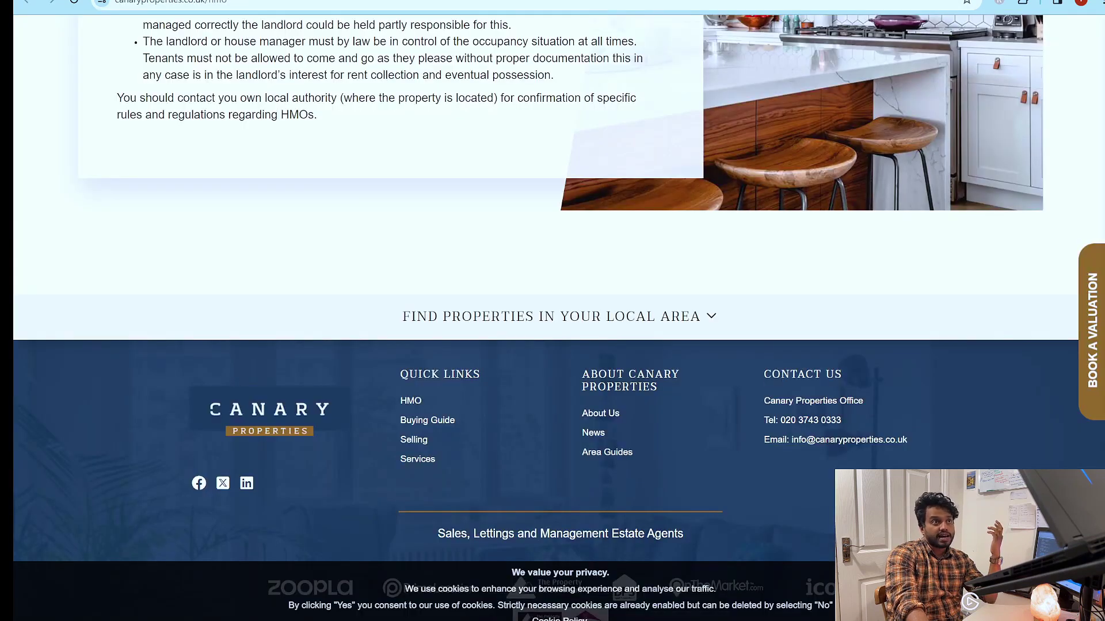
{"action": "scroll", "coordinate": [643, 221], "scroll_direction": "up", "scroll_amount": 20}
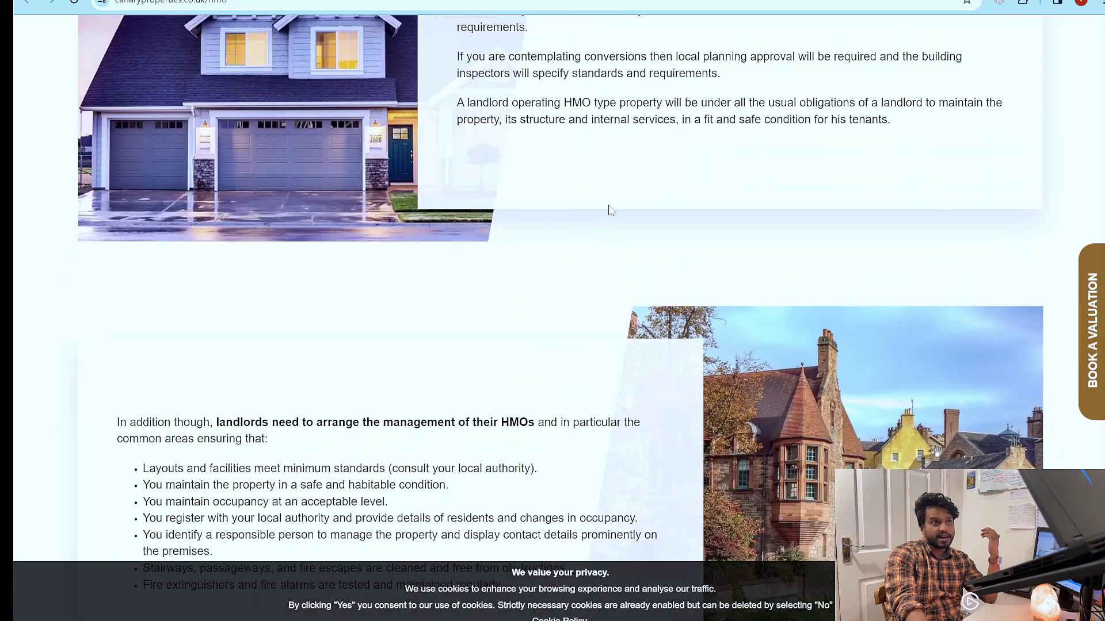
{"action": "scroll", "coordinate": [622, 222], "scroll_direction": "up", "scroll_amount": 15}
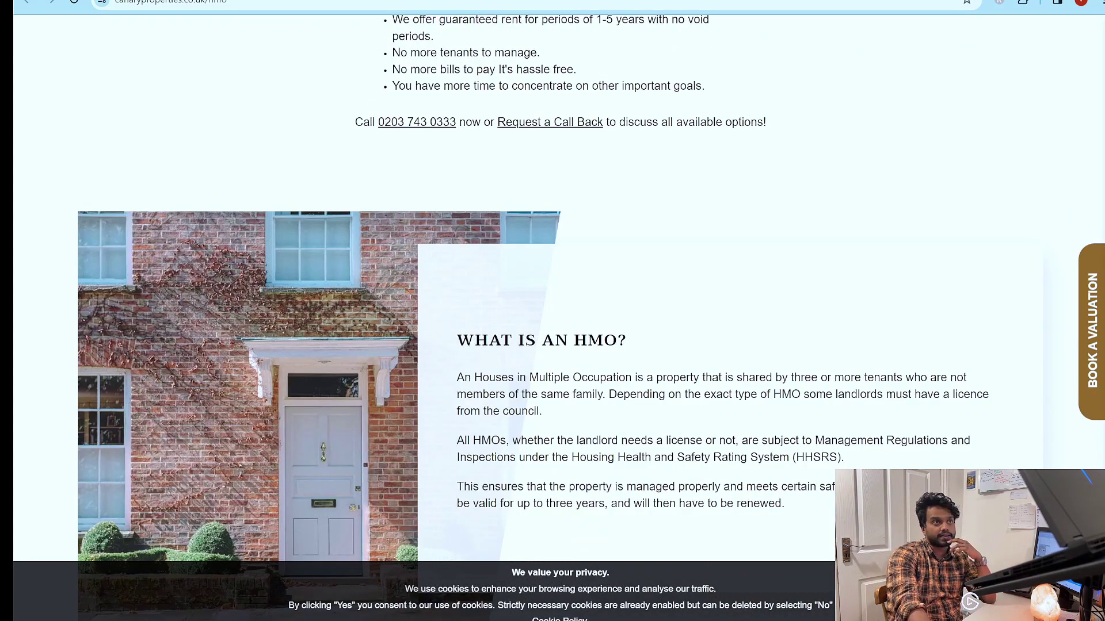
Step: Return to the search results and examine the Places entries, organic listings, related searches and sponsored ads down to Wentworth Properties
{"action": "key", "text": "alt+Left"}
{"action": "scroll", "coordinate": [493, 383], "scroll_direction": "down", "scroll_amount": 6}
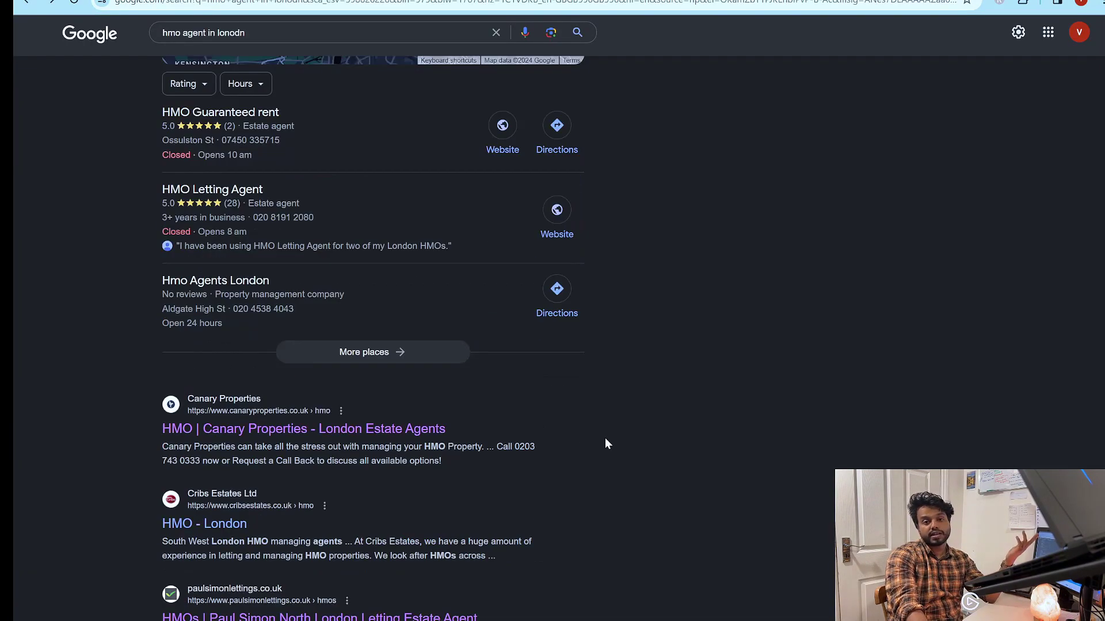
{"action": "scroll", "coordinate": [610, 440], "scroll_direction": "down", "scroll_amount": 4}
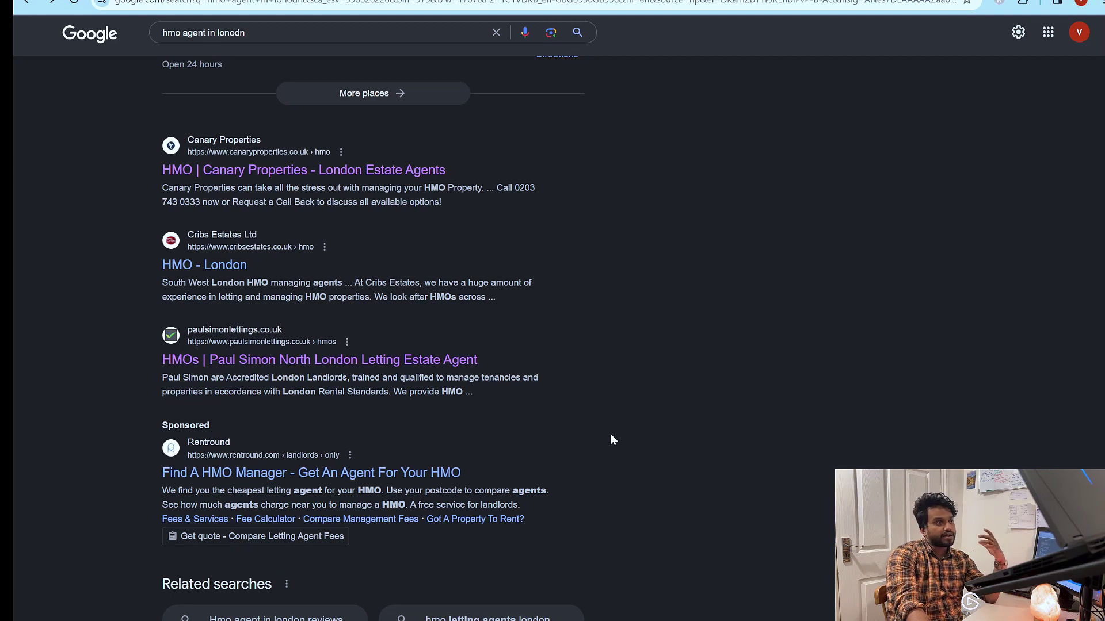
{"action": "scroll", "coordinate": [611, 439], "scroll_direction": "down", "scroll_amount": 5}
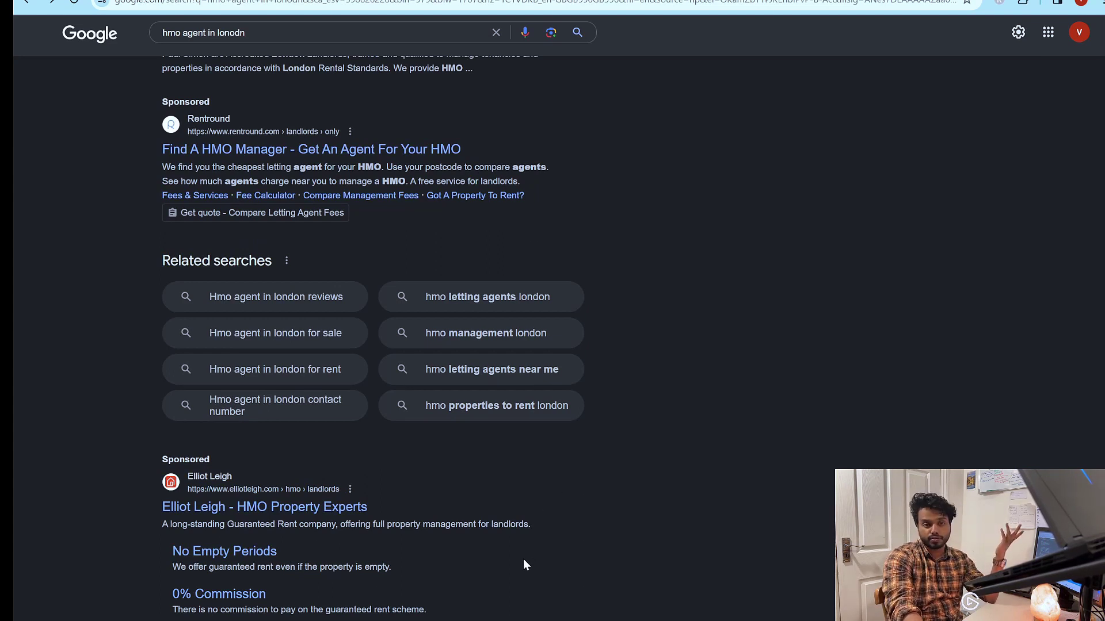
{"action": "scroll", "coordinate": [523, 559], "scroll_direction": "down", "scroll_amount": 1}
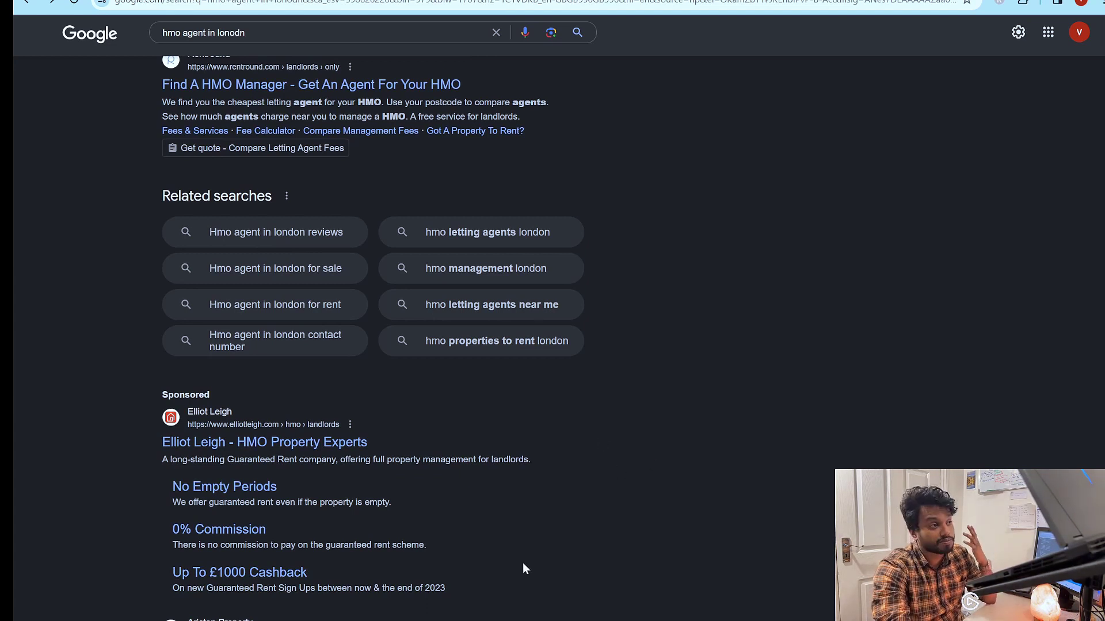
{"action": "scroll", "coordinate": [556, 498], "scroll_direction": "down", "scroll_amount": 6}
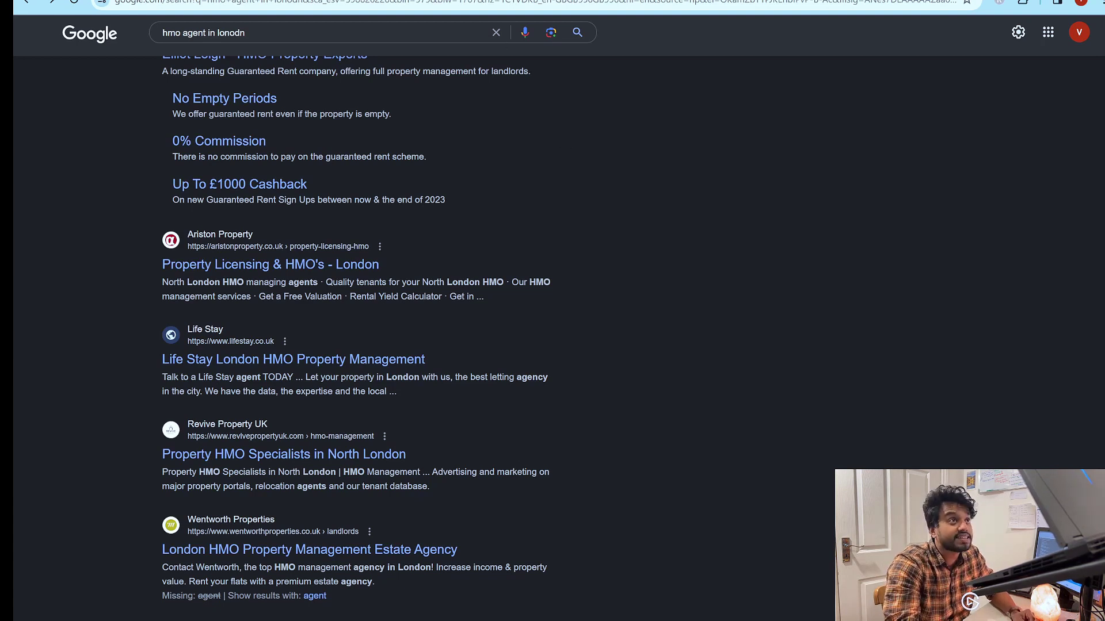
Step: Switch to the Canary Properties HMO page and examine its images and text sections, through tenant responsibilities and points for landlords
{"action": "key", "text": "ctrl+Tab"}
{"action": "scroll", "coordinate": [411, 457], "scroll_direction": "up", "scroll_amount": 8}
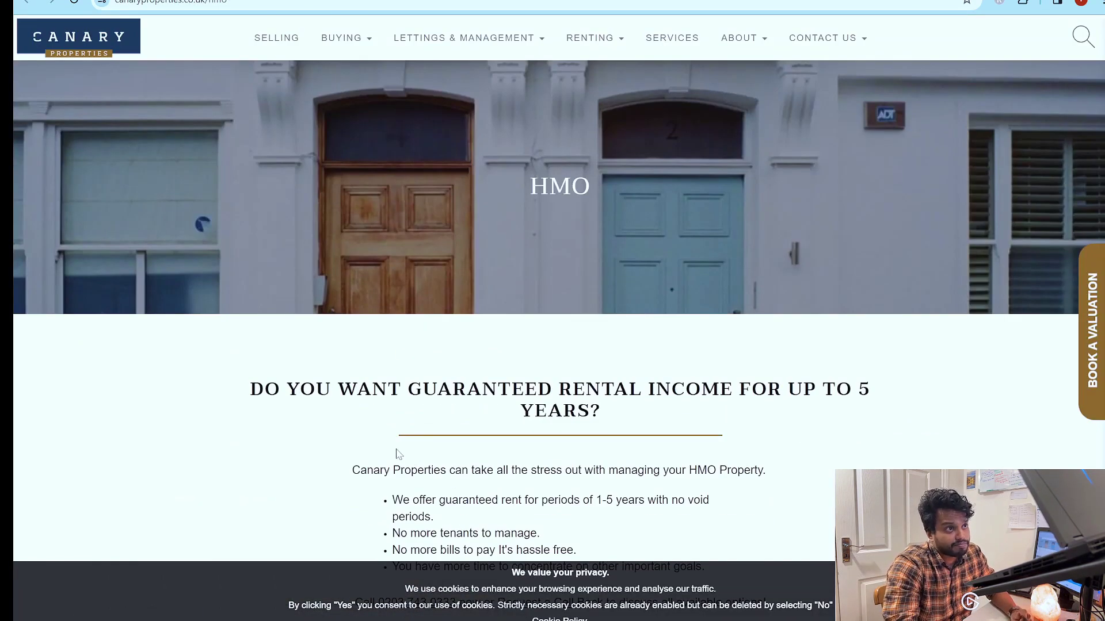
{"action": "scroll", "coordinate": [399, 454], "scroll_direction": "down", "scroll_amount": 15}
{"action": "scroll", "coordinate": [401, 257], "scroll_direction": "up", "scroll_amount": 10}
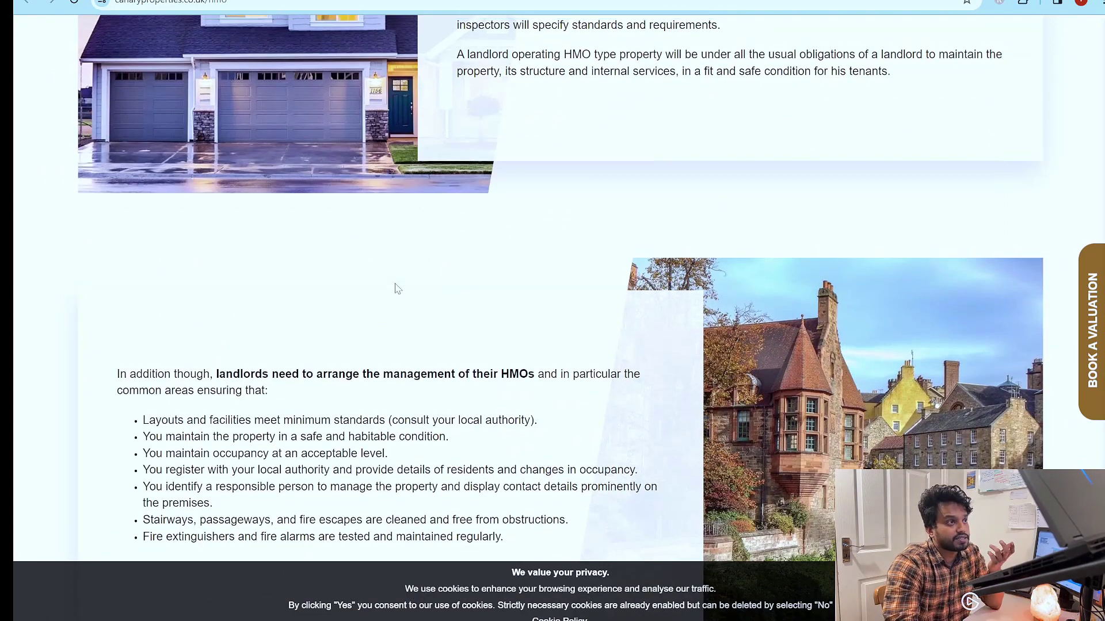
{"action": "scroll", "coordinate": [292, 233], "scroll_direction": "down", "scroll_amount": 20}
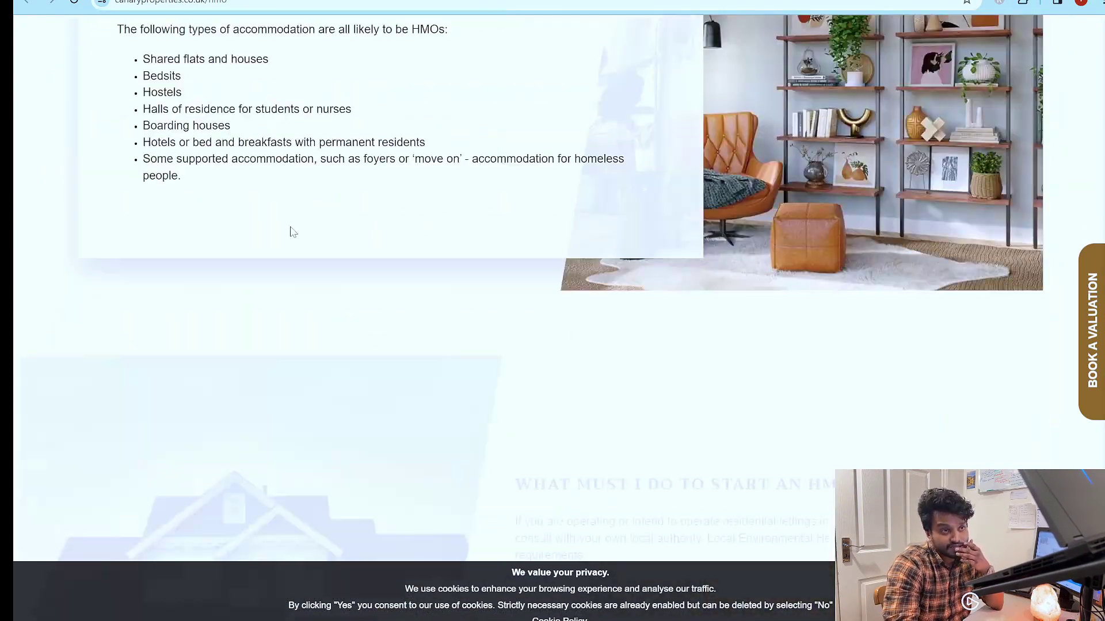
{"action": "scroll", "coordinate": [483, 278], "scroll_direction": "down", "scroll_amount": 15}
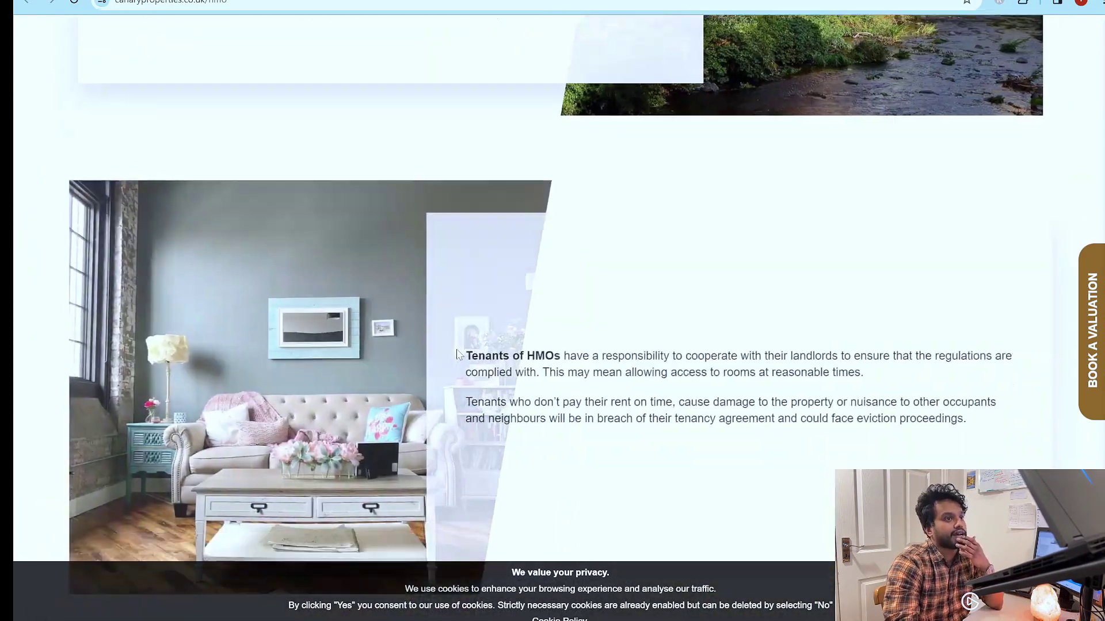
{"action": "scroll", "coordinate": [605, 297], "scroll_direction": "up", "scroll_amount": 9}
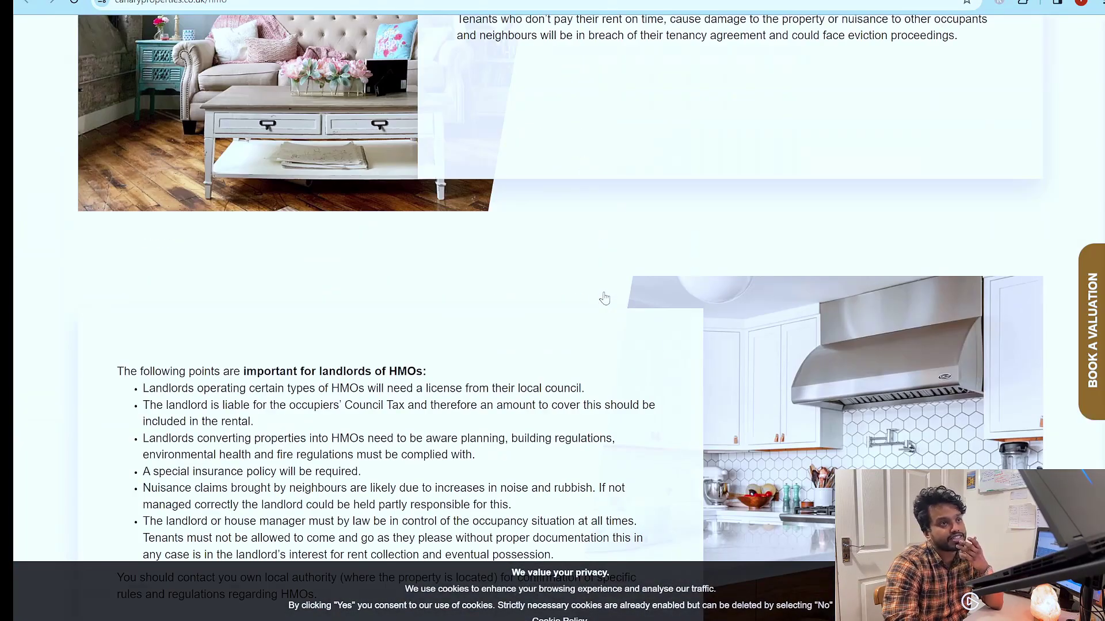
{"action": "scroll", "coordinate": [492, 275], "scroll_direction": "up", "scroll_amount": 9}
{"action": "scroll", "coordinate": [439, 268], "scroll_direction": "down", "scroll_amount": 8}
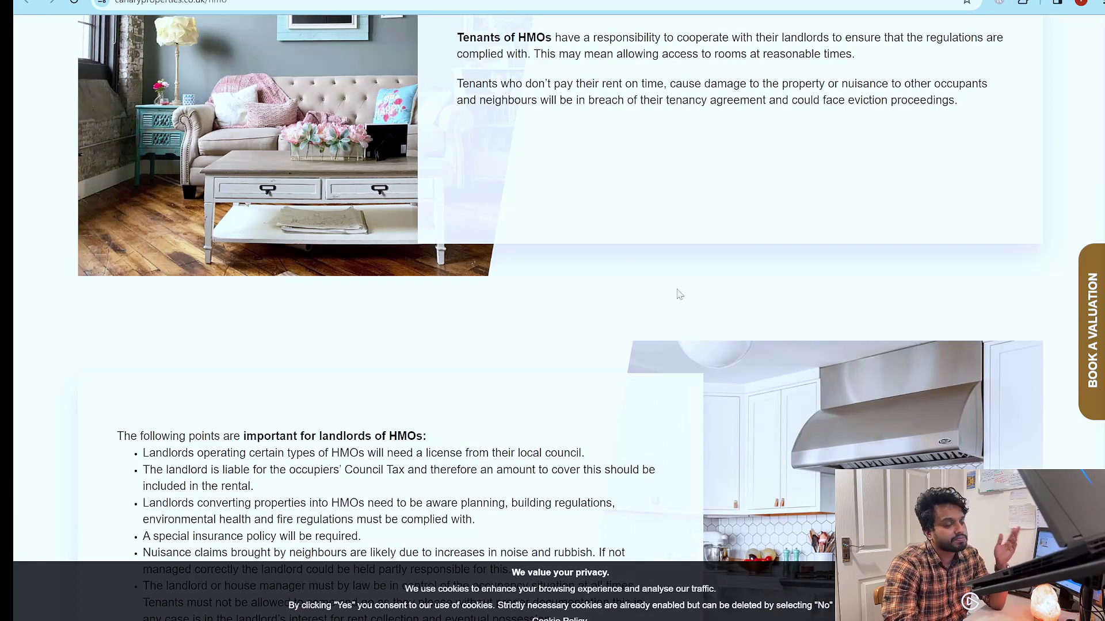
Step: Review the Canary Properties page's HMO banner, guaranteed rental income section, and the headings on what an HMO is and which properties qualify
{"action": "scroll", "coordinate": [680, 295], "scroll_direction": "up", "scroll_amount": 20}
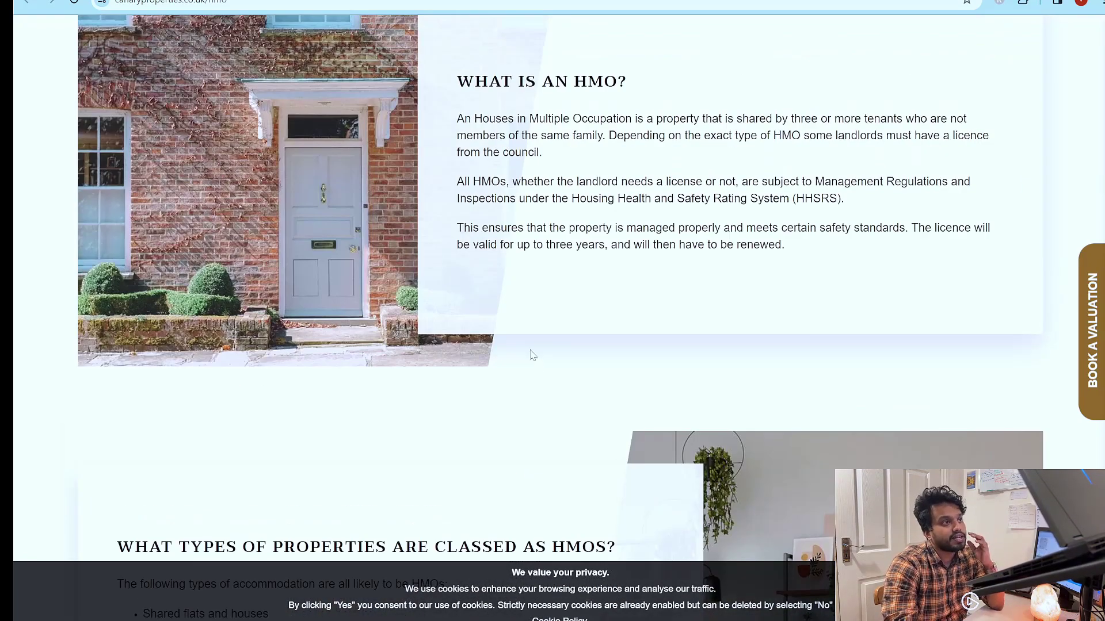
{"action": "scroll", "coordinate": [472, 344], "scroll_direction": "up", "scroll_amount": 12}
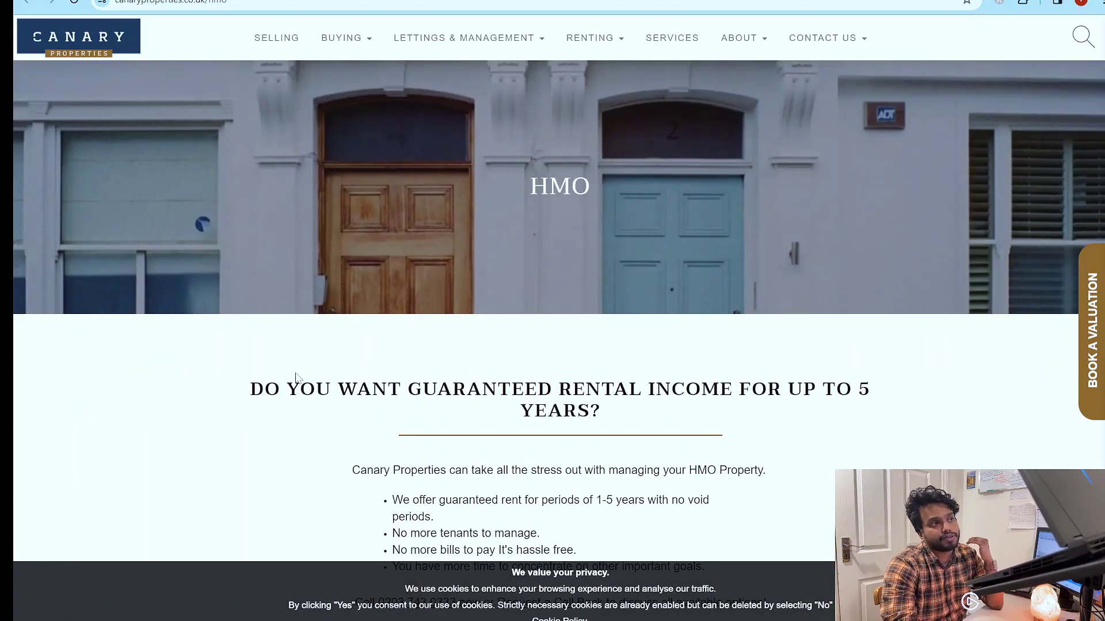
{"action": "scroll", "coordinate": [300, 362], "scroll_direction": "down", "scroll_amount": 7}
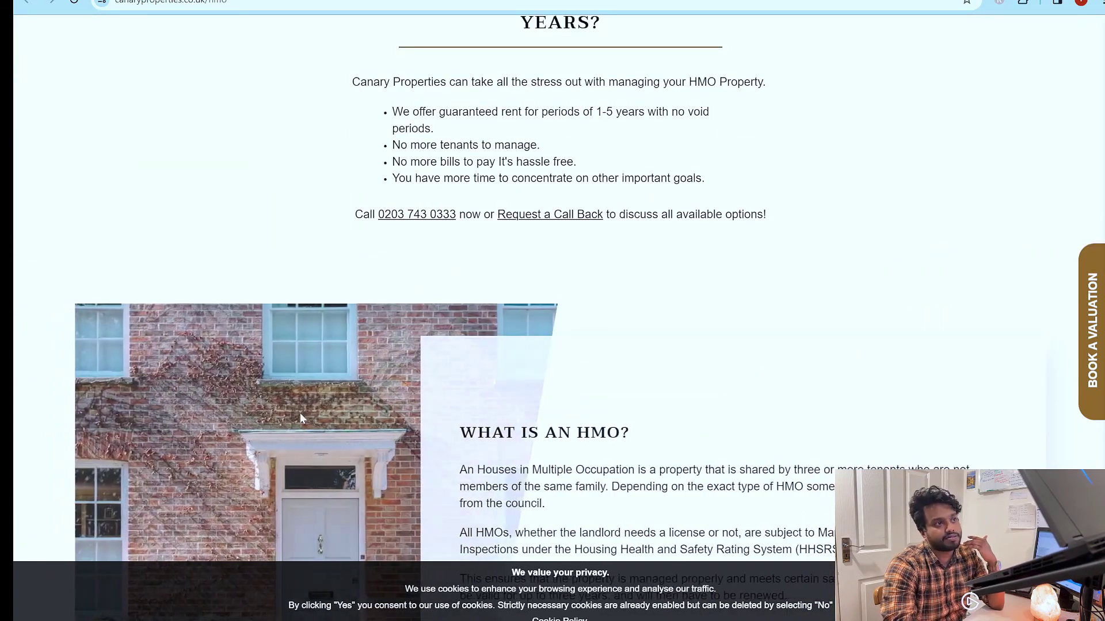
{"action": "scroll", "coordinate": [303, 379], "scroll_direction": "down", "scroll_amount": 5}
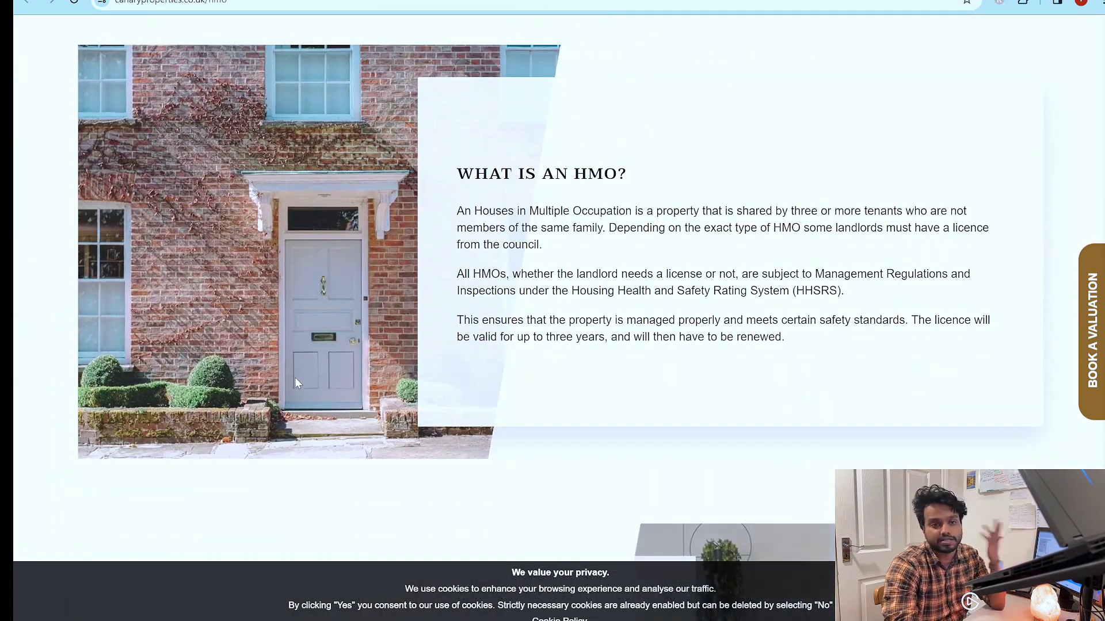
{"action": "scroll", "coordinate": [296, 380], "scroll_direction": "down", "scroll_amount": 7}
{"action": "scroll", "coordinate": [298, 383], "scroll_direction": "down", "scroll_amount": 3}
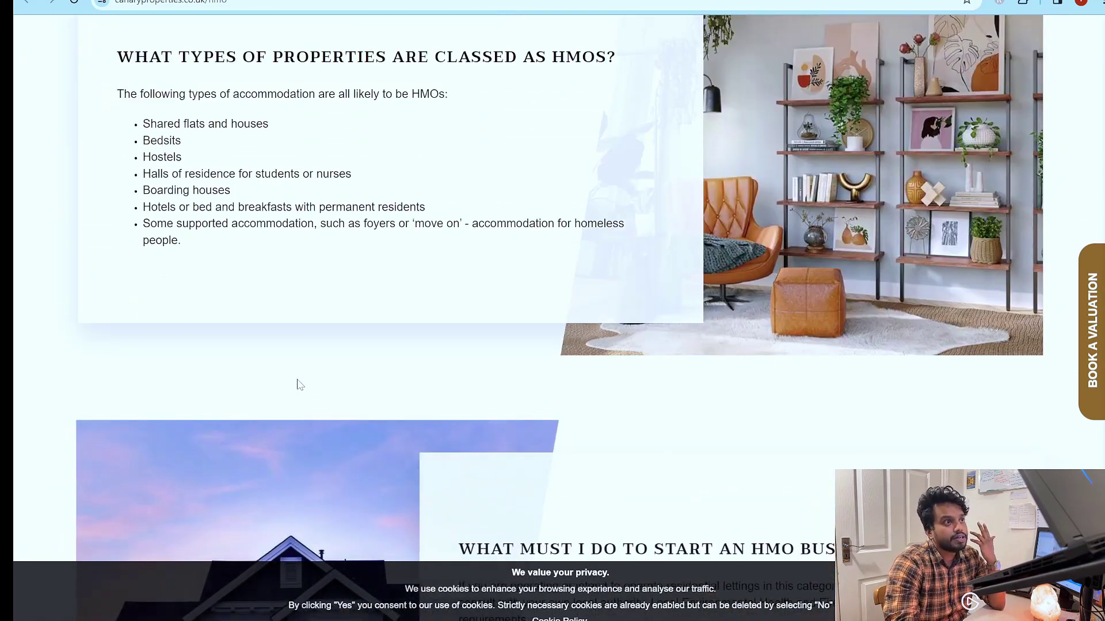
{"action": "scroll", "coordinate": [294, 398], "scroll_direction": "up", "scroll_amount": 19}
{"action": "scroll", "coordinate": [291, 413], "scroll_direction": "up", "scroll_amount": 3}
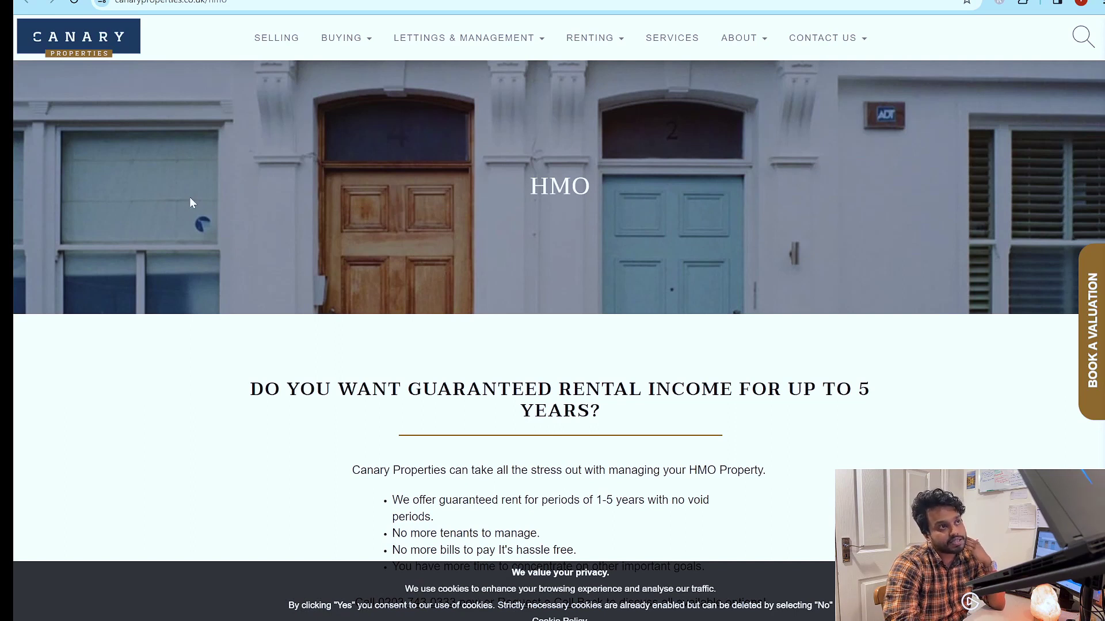
{"action": "scroll", "coordinate": [191, 202], "scroll_direction": "down", "scroll_amount": 13}
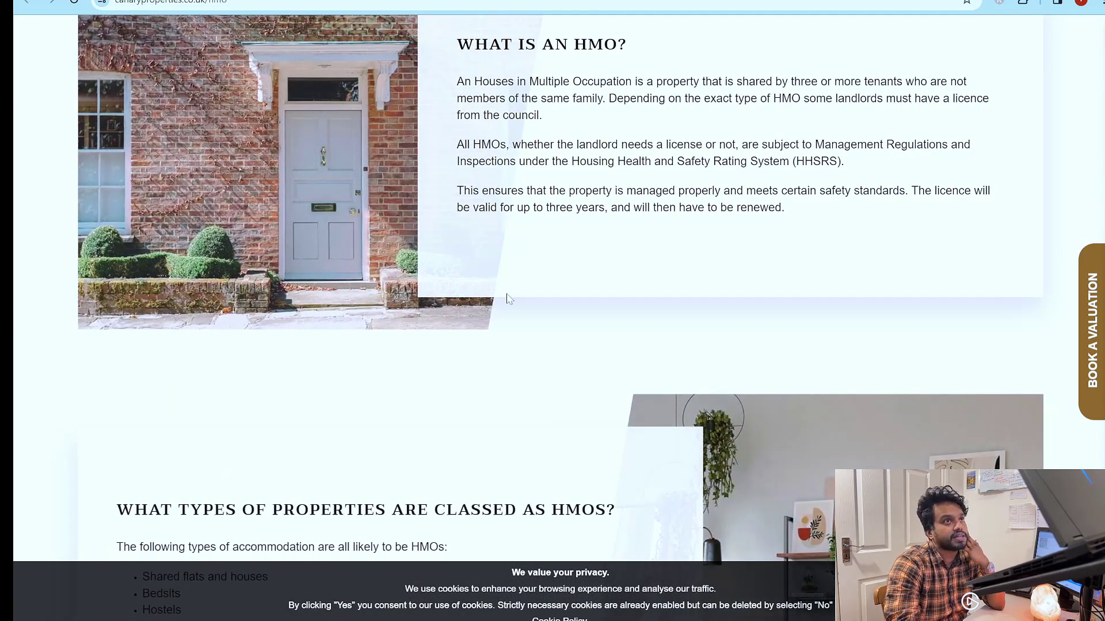
Step: Switch to the Fortis Acre Real Estate site, then to the landing page builder with the SEO Meta Data settings
{"action": "key", "text": "alt+Tab"}
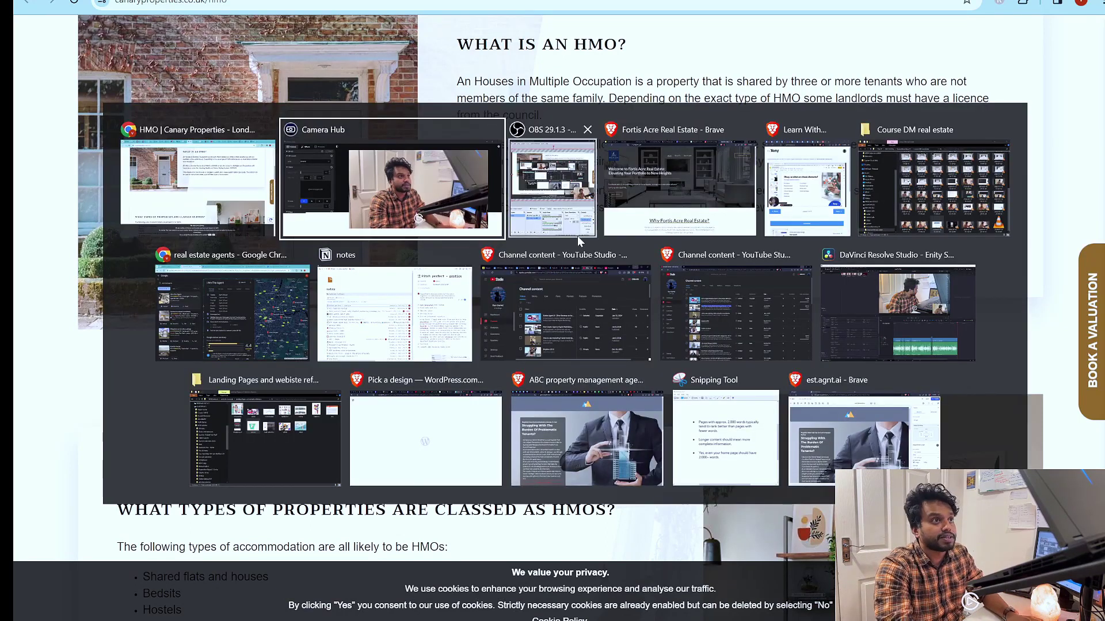
{"action": "left_click", "coordinate": [679, 190]}
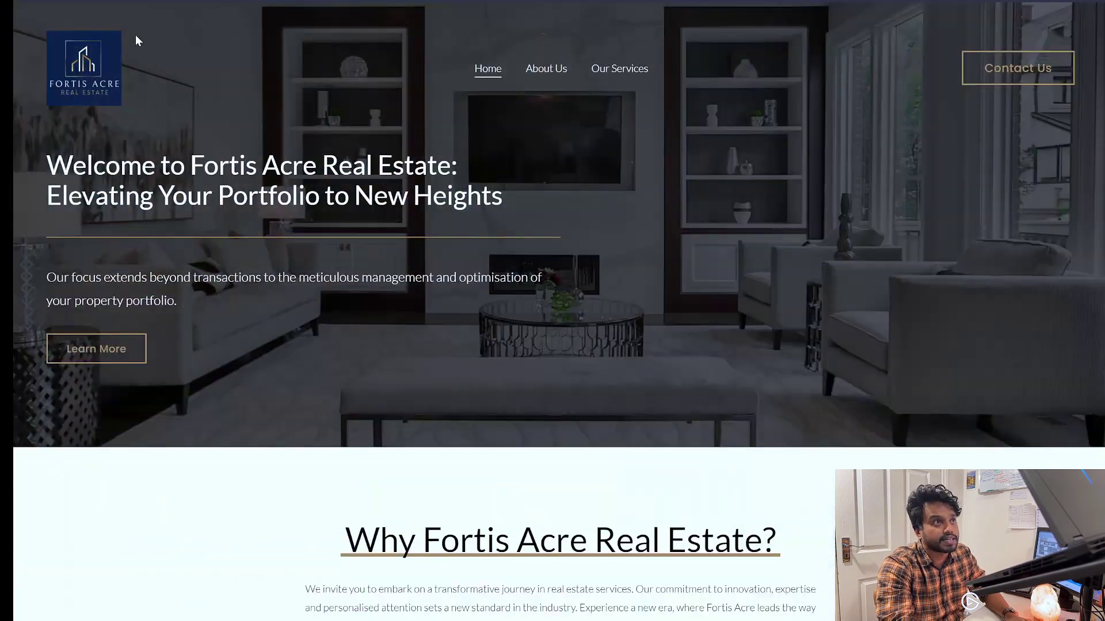
{"action": "key", "text": "alt+Tab"}
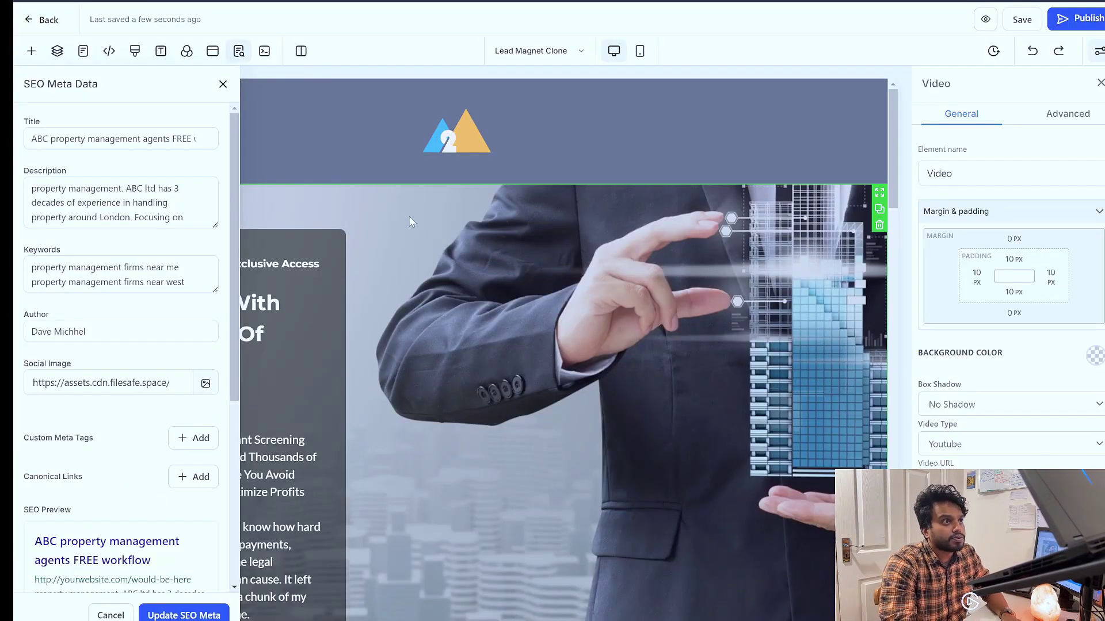
Step: Preview the landing page and examine its checklist cards, tenant screening questions, Significance of a Checklist section and footer
{"action": "scroll", "coordinate": [408, 215], "scroll_direction": "down", "scroll_amount": 5}
{"action": "scroll", "coordinate": [346, 191], "scroll_direction": "up", "scroll_amount": 5}
{"action": "left_click", "coordinate": [985, 21]}
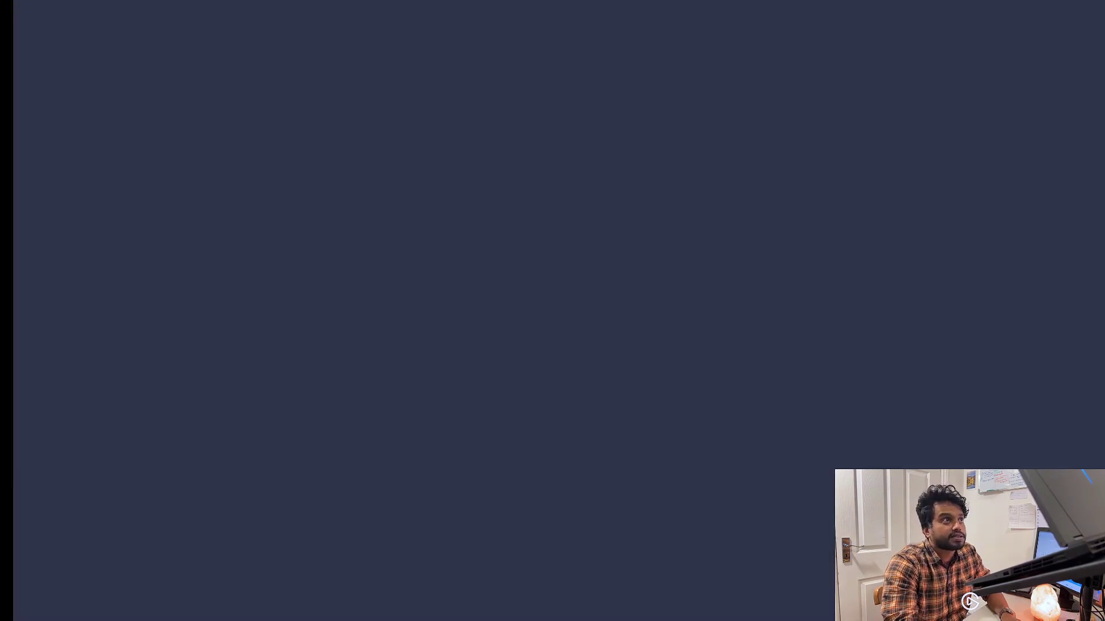
{"action": "scroll", "coordinate": [392, 115], "scroll_direction": "down", "scroll_amount": 9}
{"action": "scroll", "coordinate": [392, 115], "scroll_direction": "down", "scroll_amount": 15}
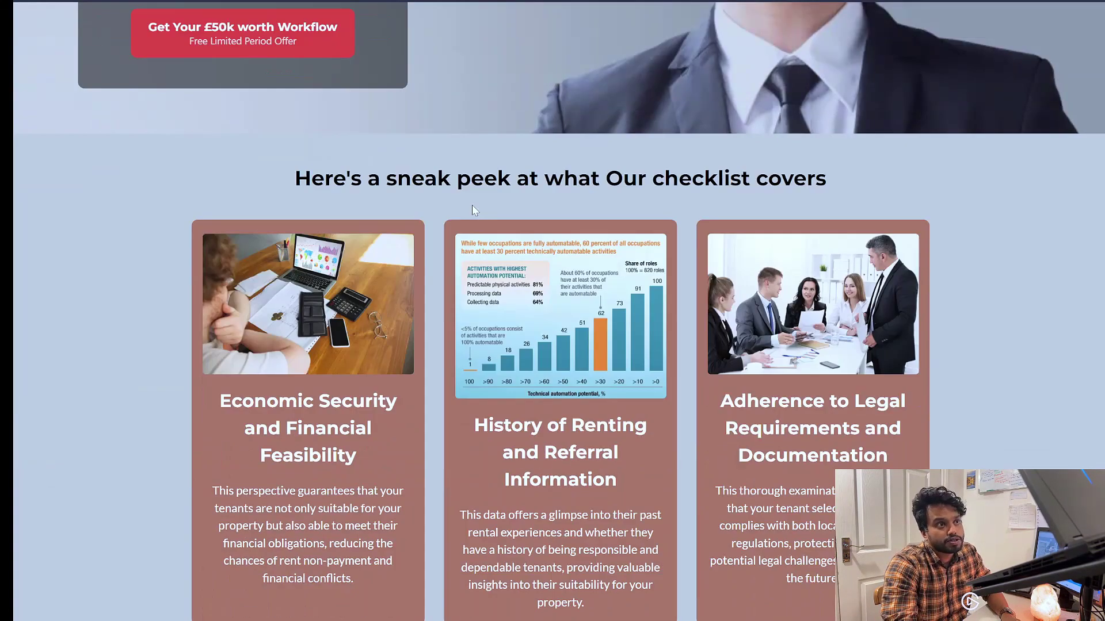
{"action": "scroll", "coordinate": [405, 263], "scroll_direction": "up", "scroll_amount": 10}
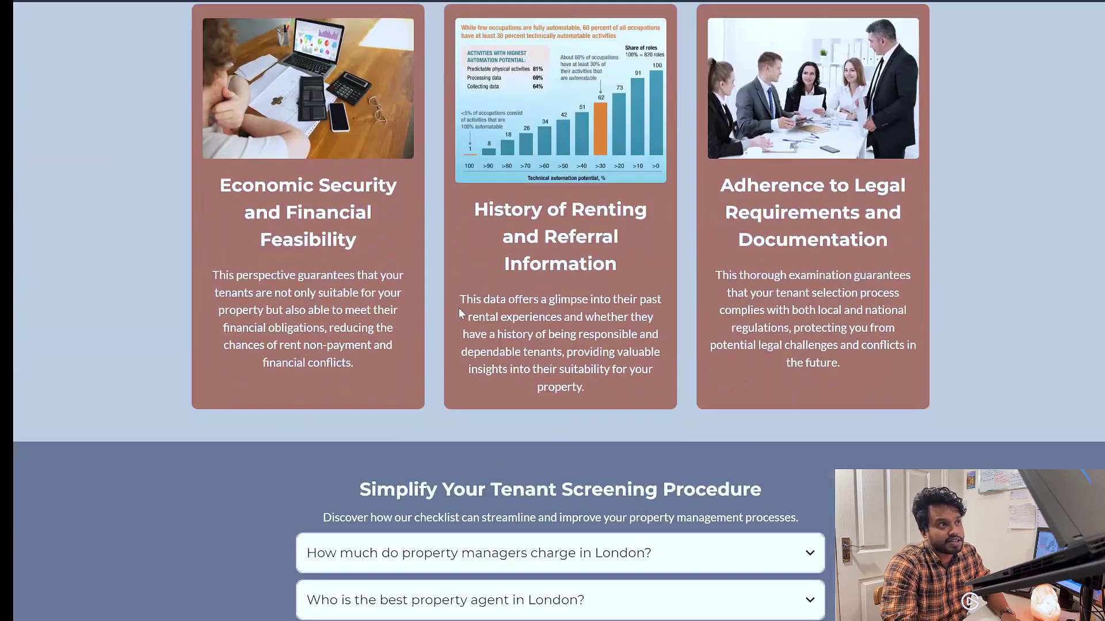
{"action": "scroll", "coordinate": [458, 308], "scroll_direction": "down", "scroll_amount": 10}
{"action": "left_click", "coordinate": [535, 527]}
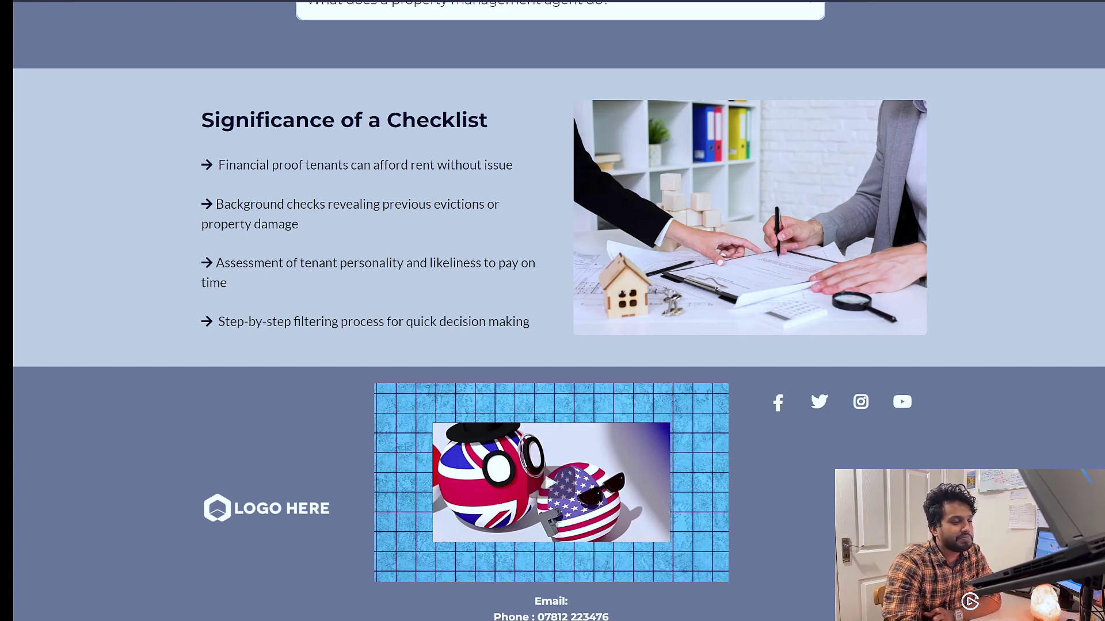
{"action": "scroll", "coordinate": [743, 416], "scroll_direction": "up", "scroll_amount": 20}
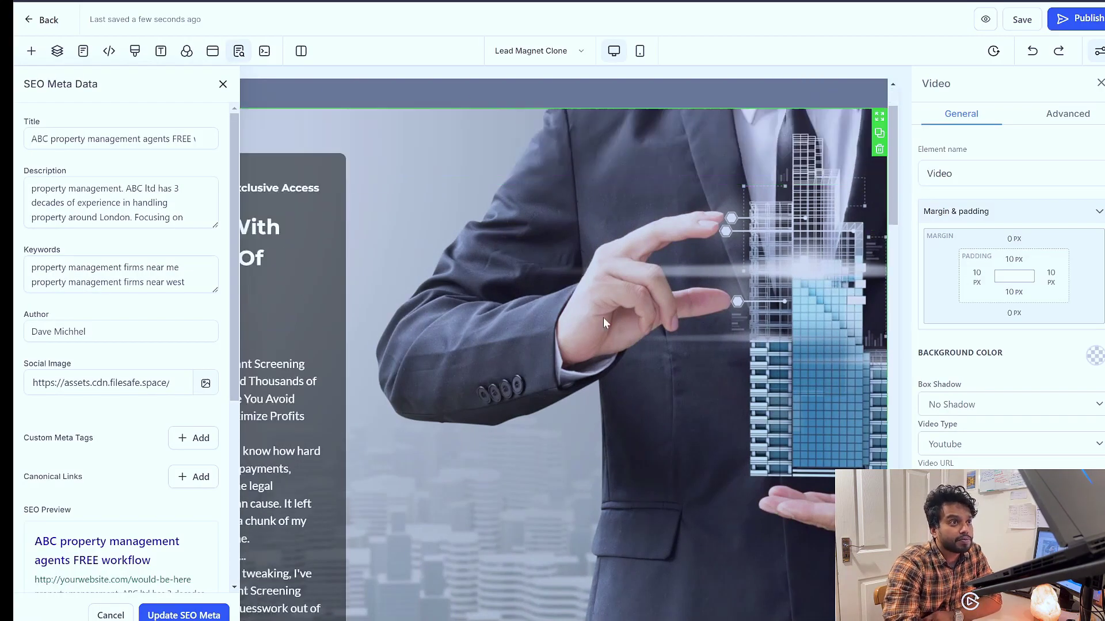
Step: Set the Landlord Management in London section's background media type to Video and open the media library for it
{"action": "scroll", "coordinate": [845, 555], "scroll_direction": "down", "scroll_amount": 10}
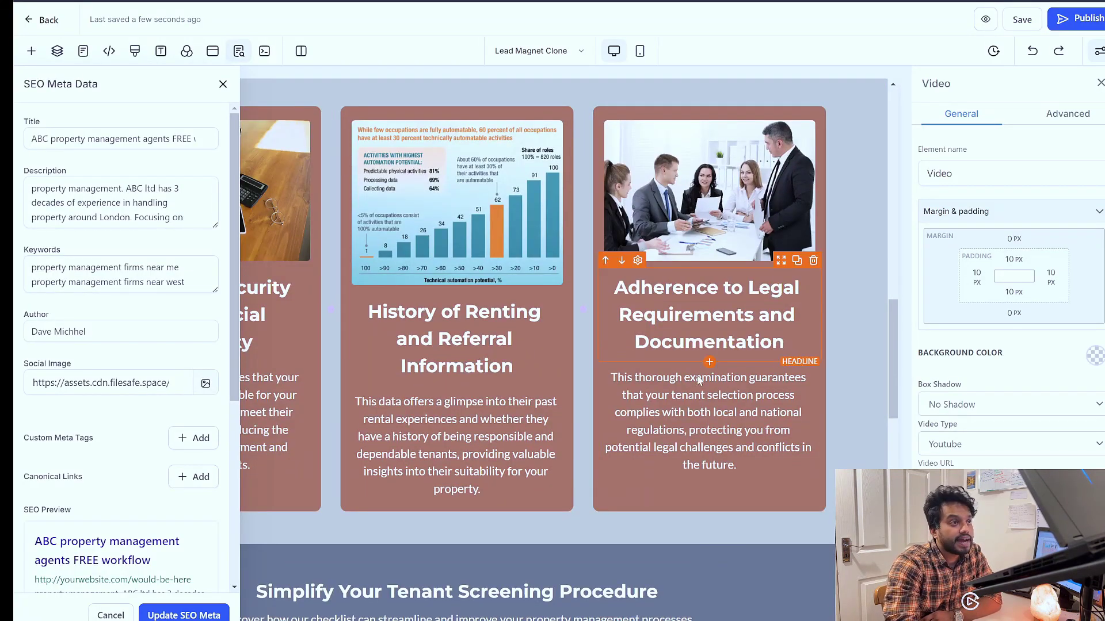
{"action": "scroll", "coordinate": [665, 280], "scroll_direction": "up", "scroll_amount": 15}
{"action": "scroll", "coordinate": [631, 347], "scroll_direction": "down", "scroll_amount": 5}
{"action": "left_click", "coordinate": [641, 340]}
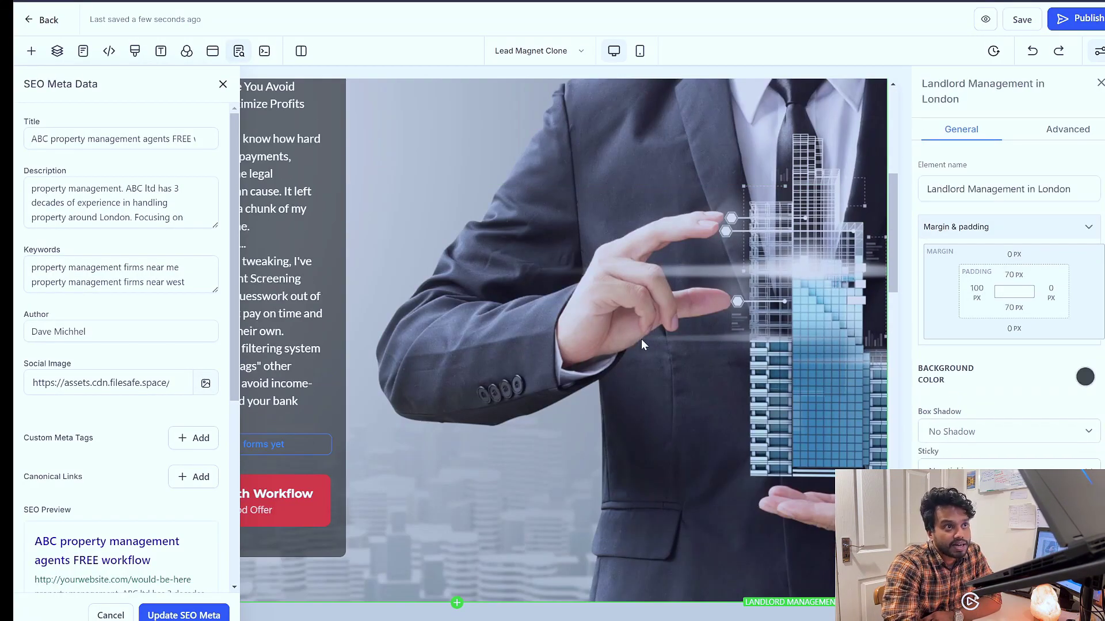
{"action": "scroll", "coordinate": [941, 384], "scroll_direction": "down", "scroll_amount": 1}
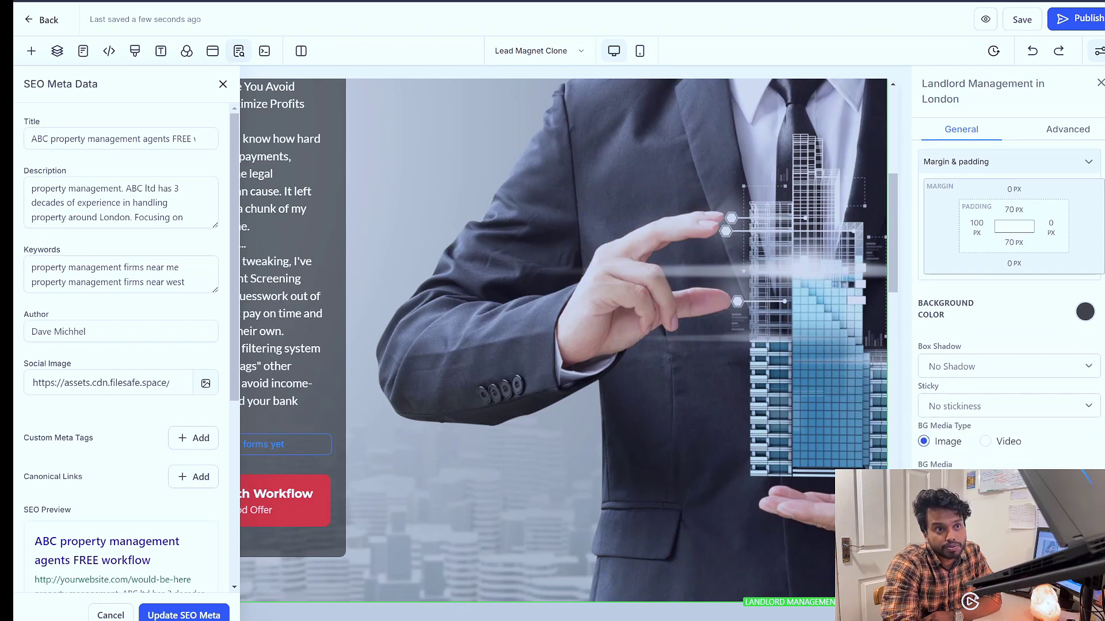
{"action": "left_click", "coordinate": [991, 446]}
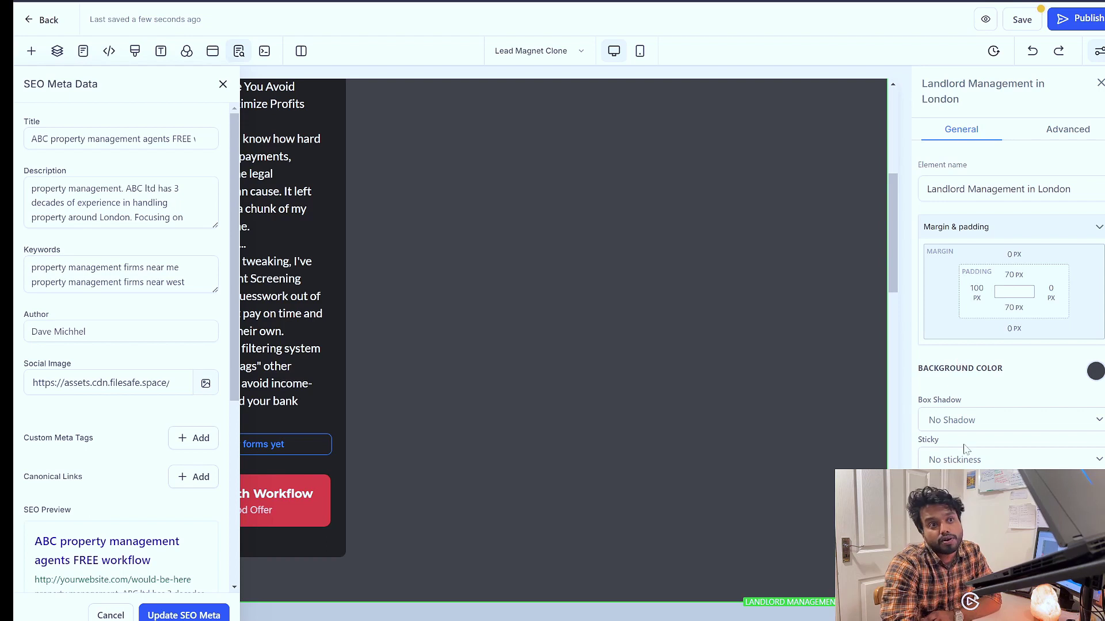
{"action": "scroll", "coordinate": [564, 345], "scroll_direction": "down", "scroll_amount": 2}
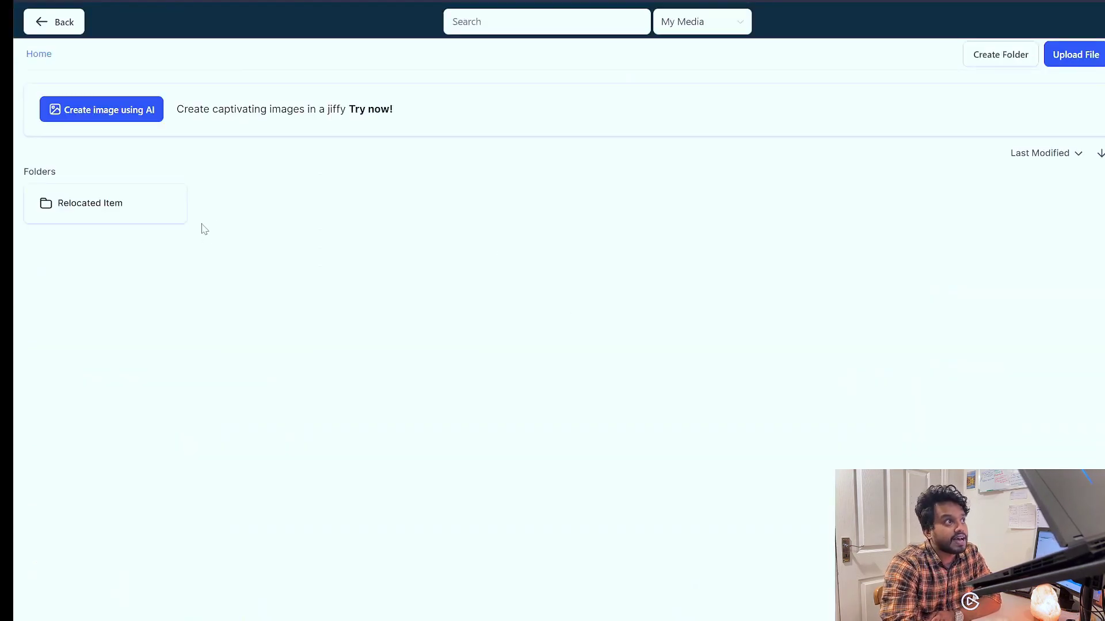
Step: Upload the Snapinsta.app video into the Relocated Item media folder and apply it as the section's background
{"action": "left_click", "coordinate": [143, 206]}
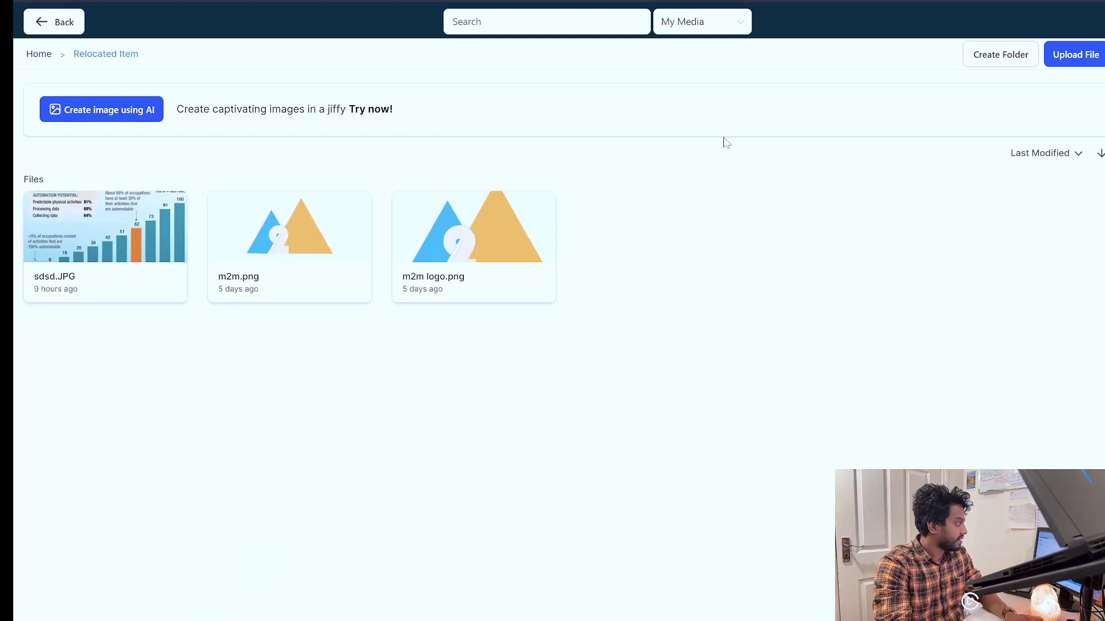
{"action": "key", "text": "alt+Tab"}
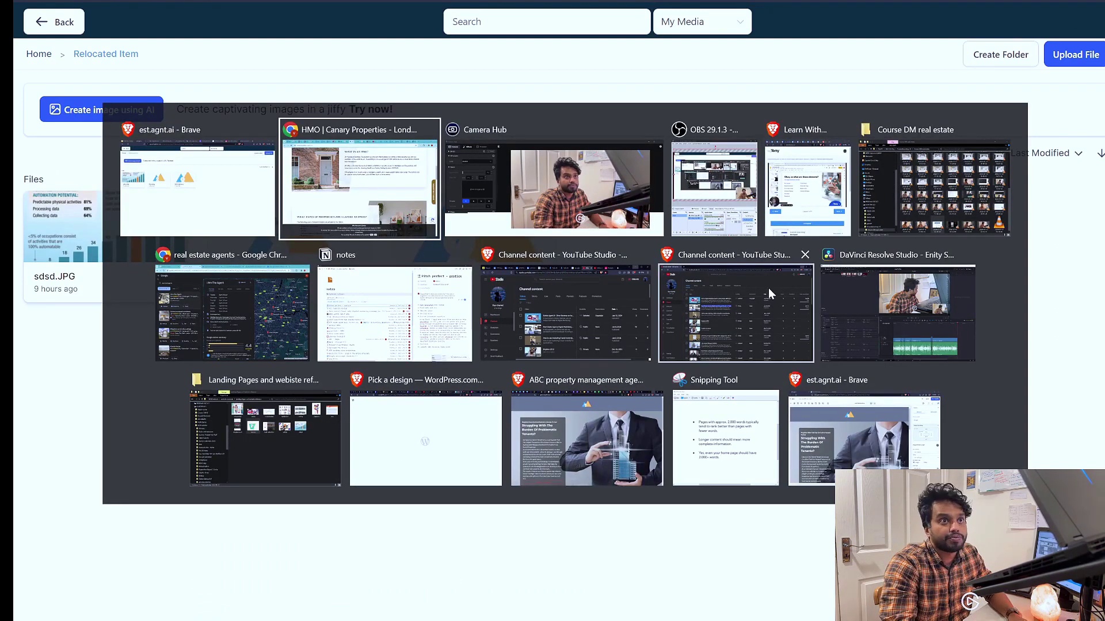
{"action": "key", "text": "Escape"}
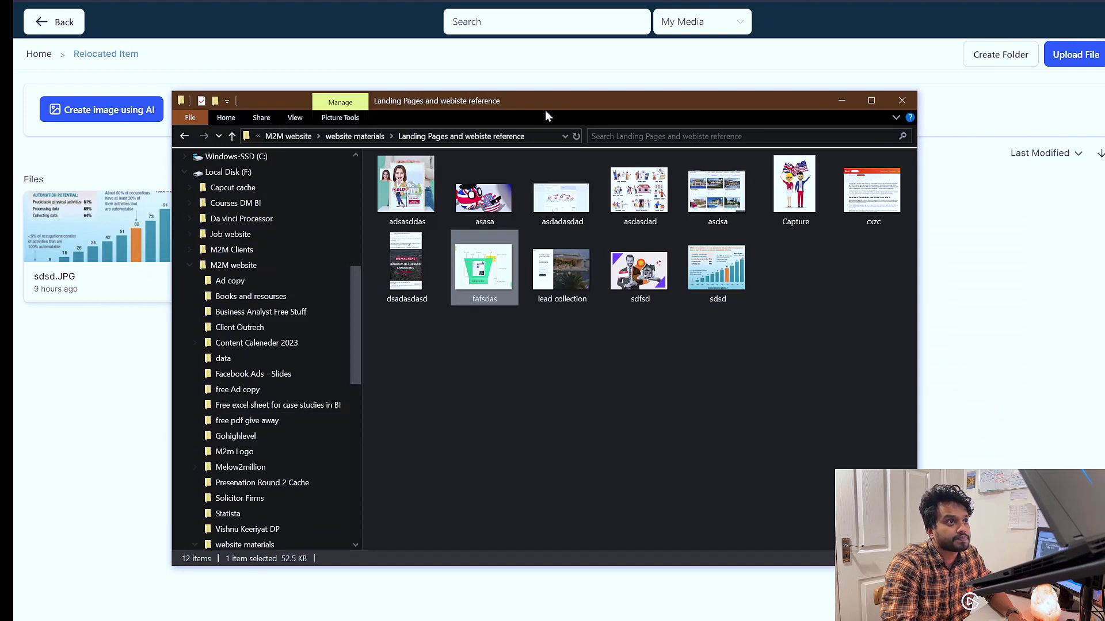
{"action": "left_click_drag", "start_coordinate": [547, 108], "coordinate": [0, 279]}
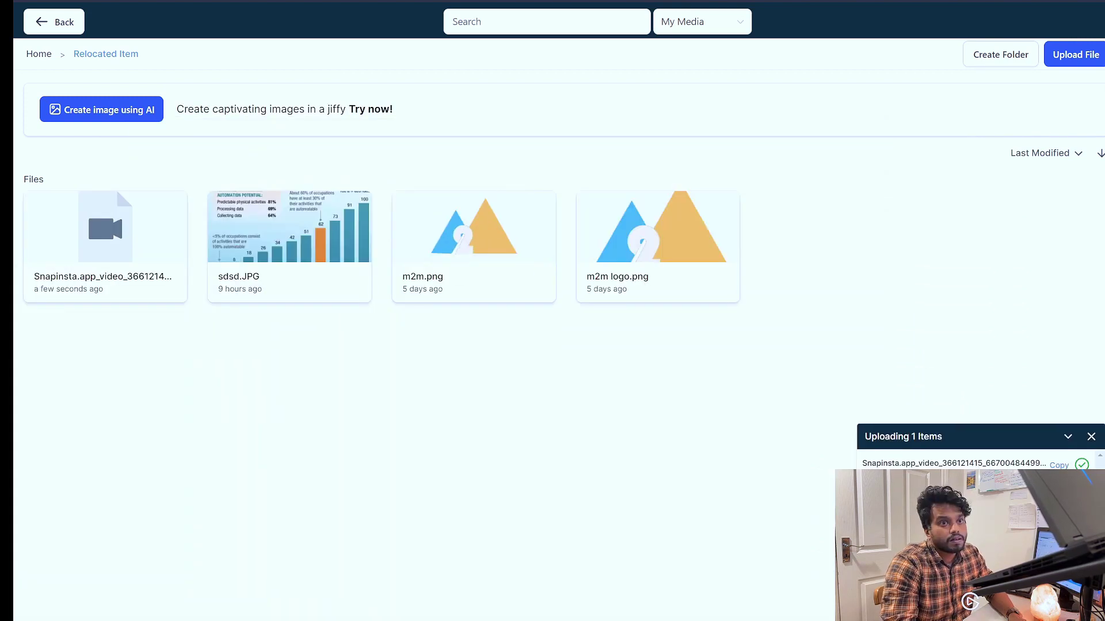
{"action": "left_click", "coordinate": [122, 248]}
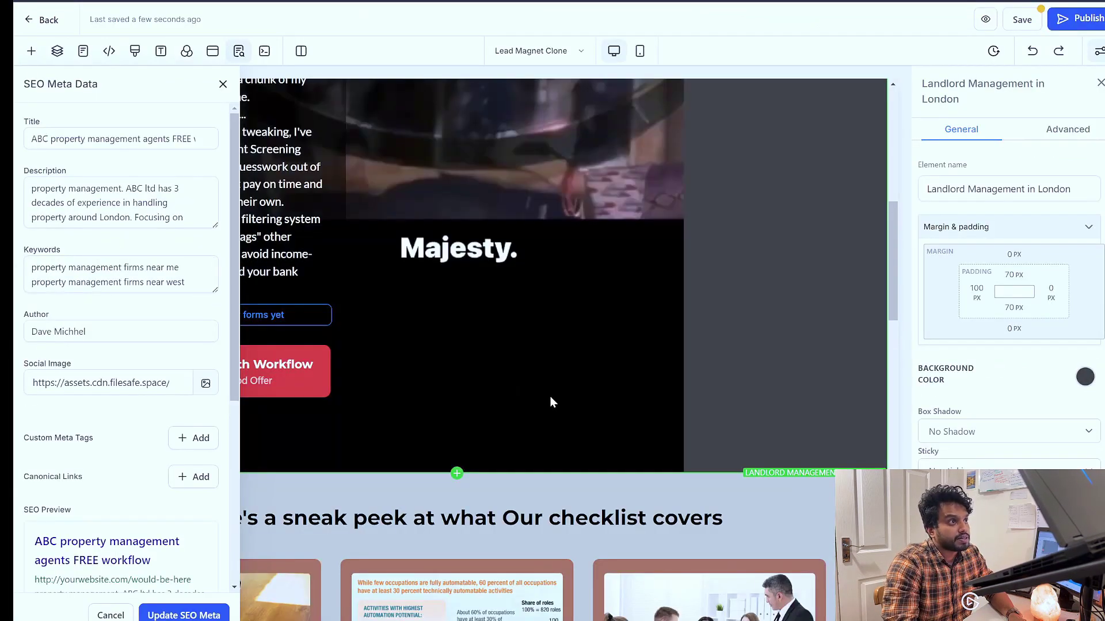
{"action": "scroll", "coordinate": [564, 384], "scroll_direction": "up", "scroll_amount": 8}
{"action": "scroll", "coordinate": [564, 385], "scroll_direction": "down", "scroll_amount": 7}
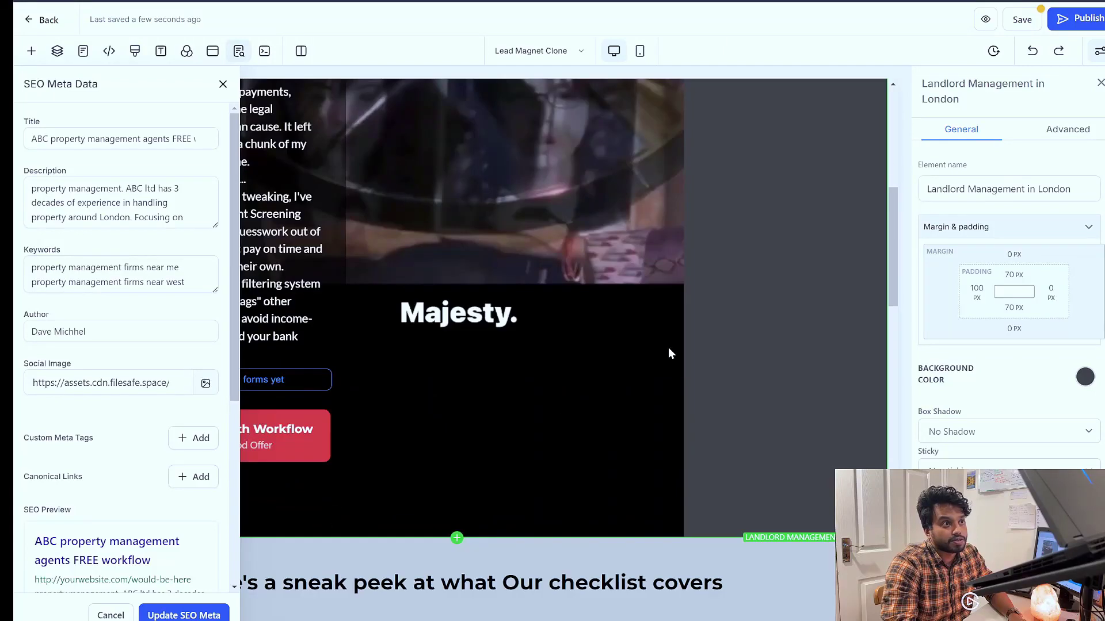
Step: Save the landing page and preview it to check the hero section's video background
{"action": "left_click", "coordinate": [1022, 20]}
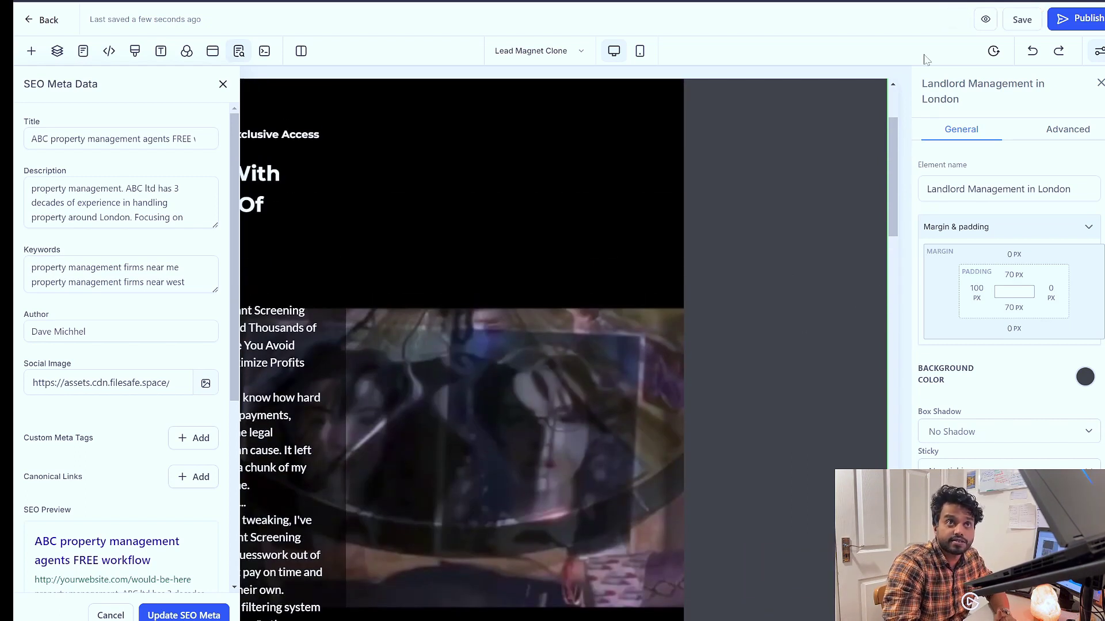
{"action": "left_click", "coordinate": [977, 26]}
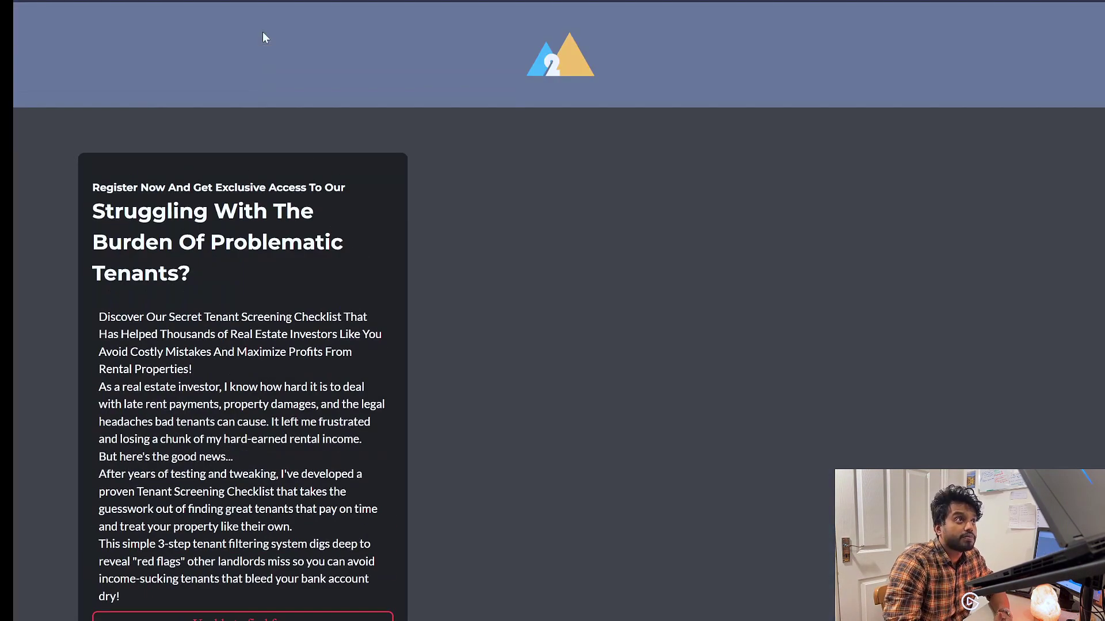
{"action": "scroll", "coordinate": [375, 209], "scroll_direction": "down", "scroll_amount": 5}
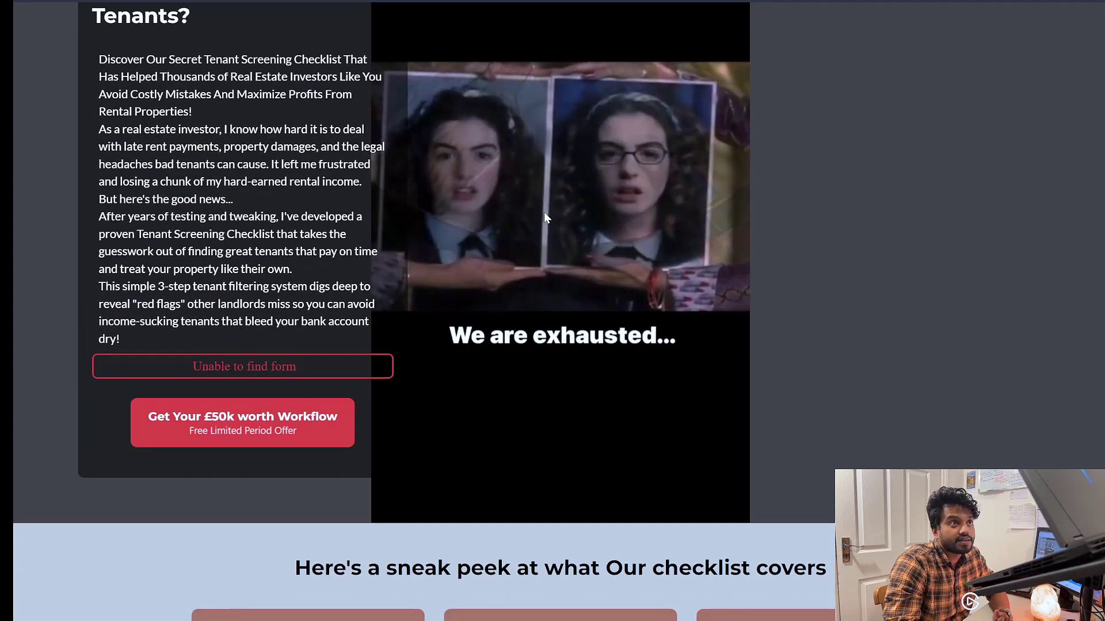
{"action": "scroll", "coordinate": [544, 212], "scroll_direction": "down", "scroll_amount": 9}
{"action": "scroll", "coordinate": [538, 213], "scroll_direction": "up", "scroll_amount": 8}
{"action": "scroll", "coordinate": [536, 211], "scroll_direction": "up", "scroll_amount": 6}
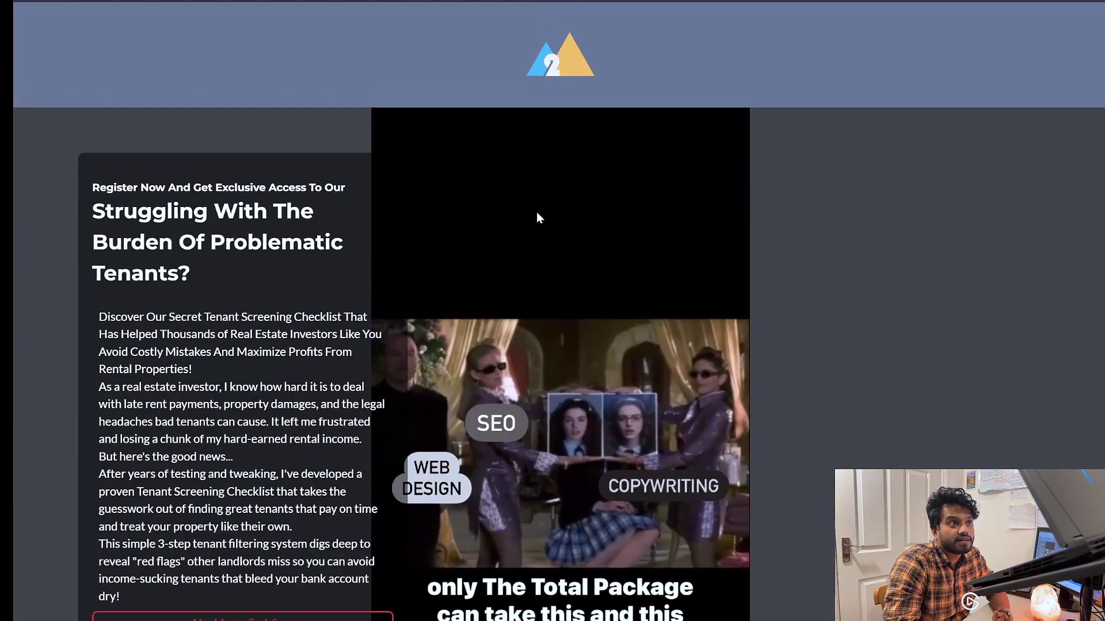
{"action": "scroll", "coordinate": [536, 211], "scroll_direction": "down", "scroll_amount": 4}
{"action": "scroll", "coordinate": [524, 209], "scroll_direction": "down", "scroll_amount": 8}
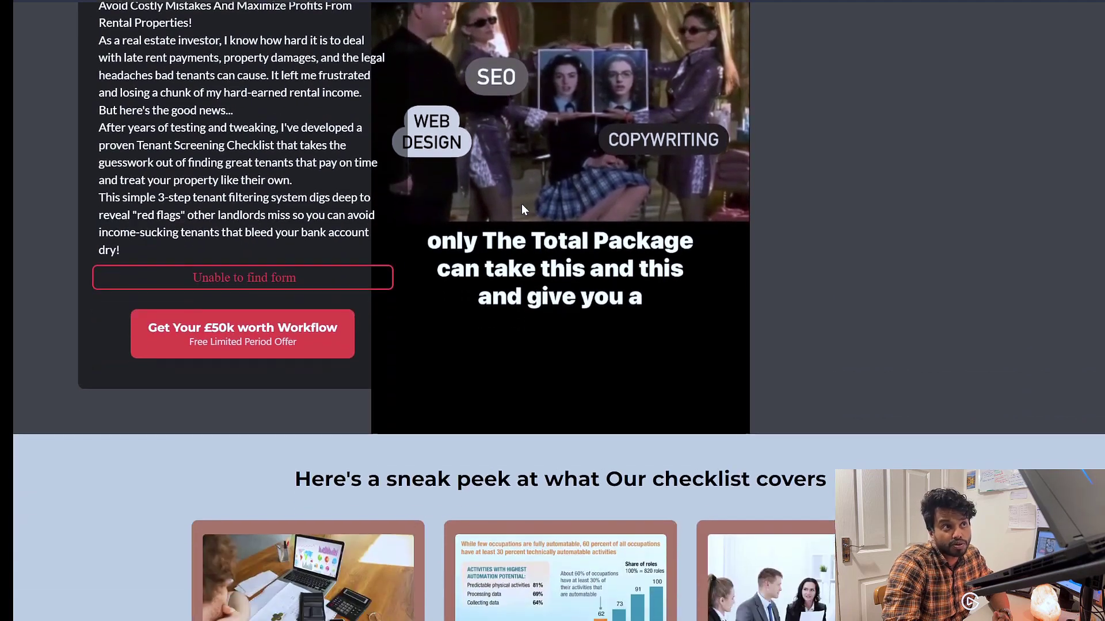
{"action": "scroll", "coordinate": [510, 206], "scroll_direction": "up", "scroll_amount": 11}
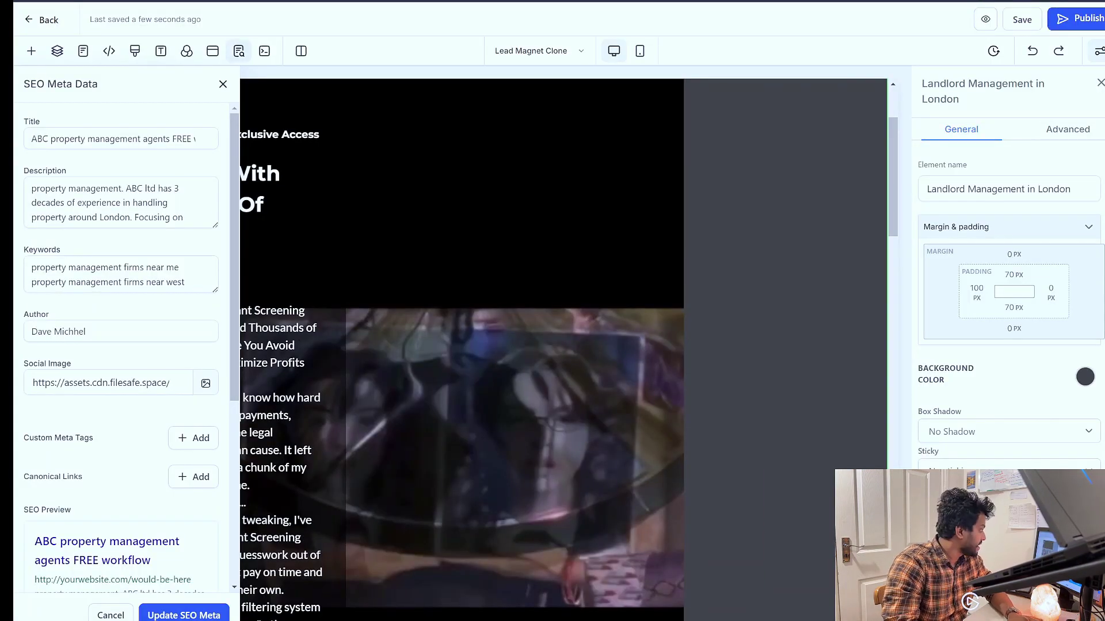
Step: Bring up the website materials folder in File Explorer to view its video files, and minimise it again
{"action": "key", "text": "alt+Tab"}
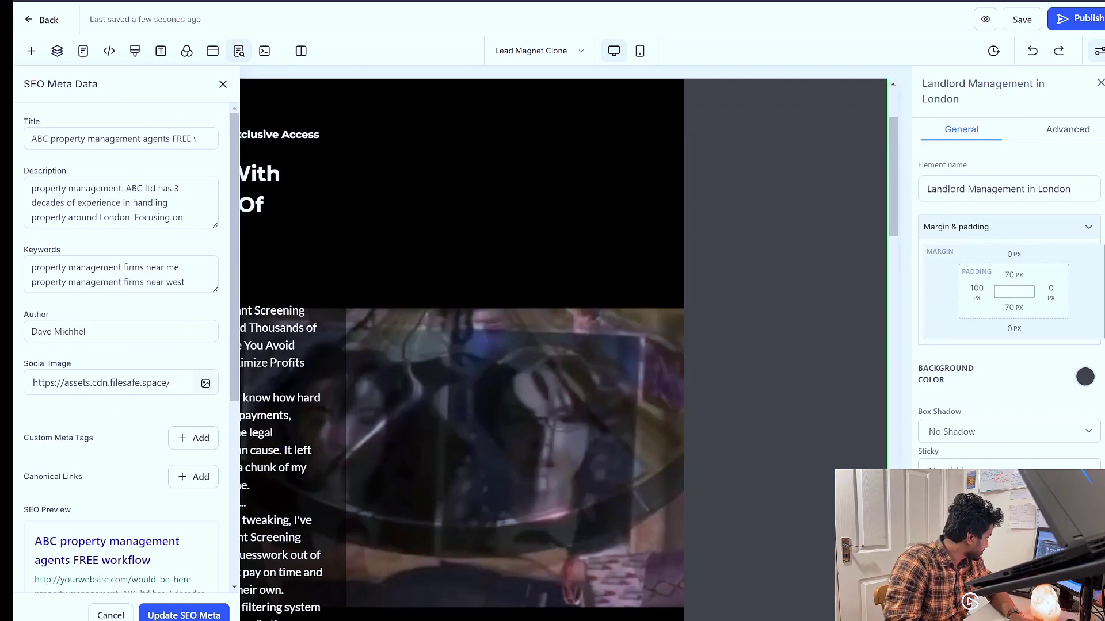
{"action": "key", "text": "alt+Tab"}
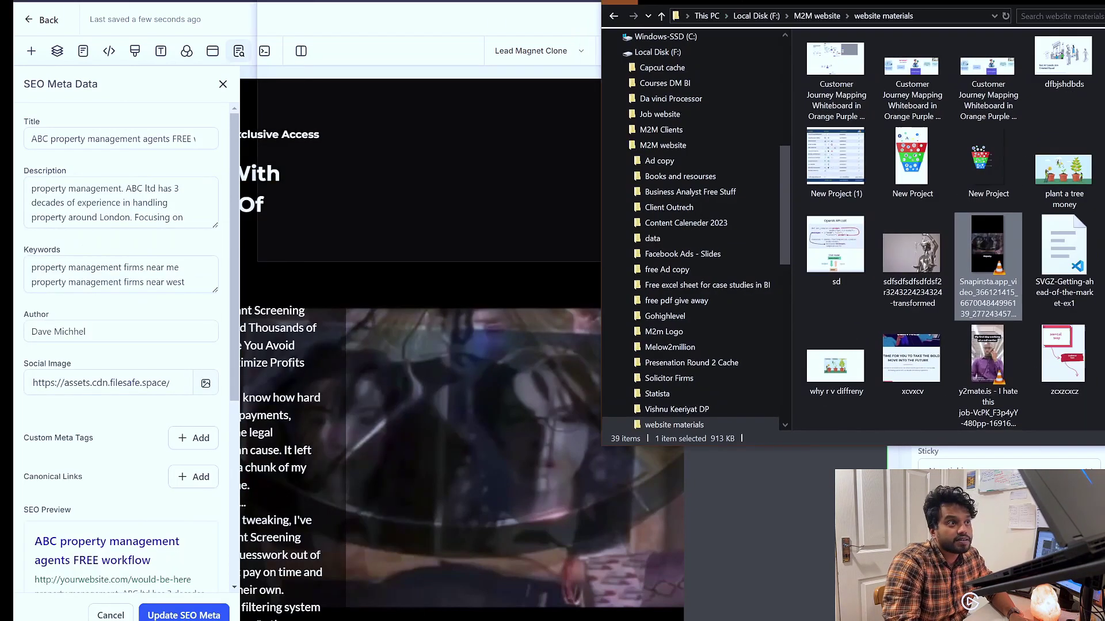
{"action": "left_click_drag", "start_coordinate": [875, 7], "coordinate": [654, 46]}
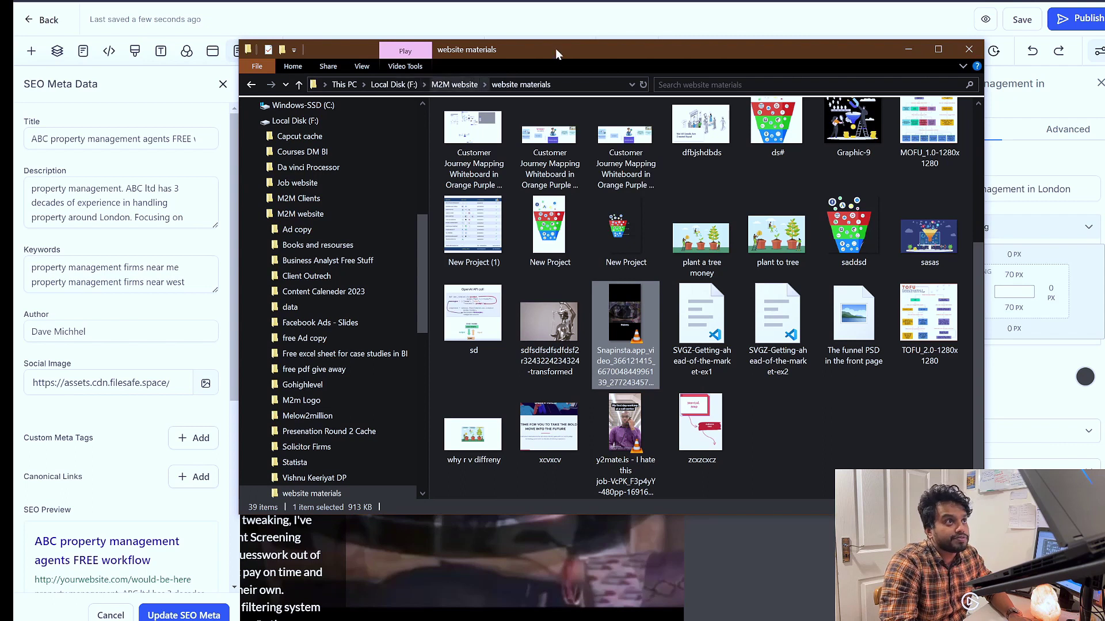
{"action": "key", "text": "super+Down"}
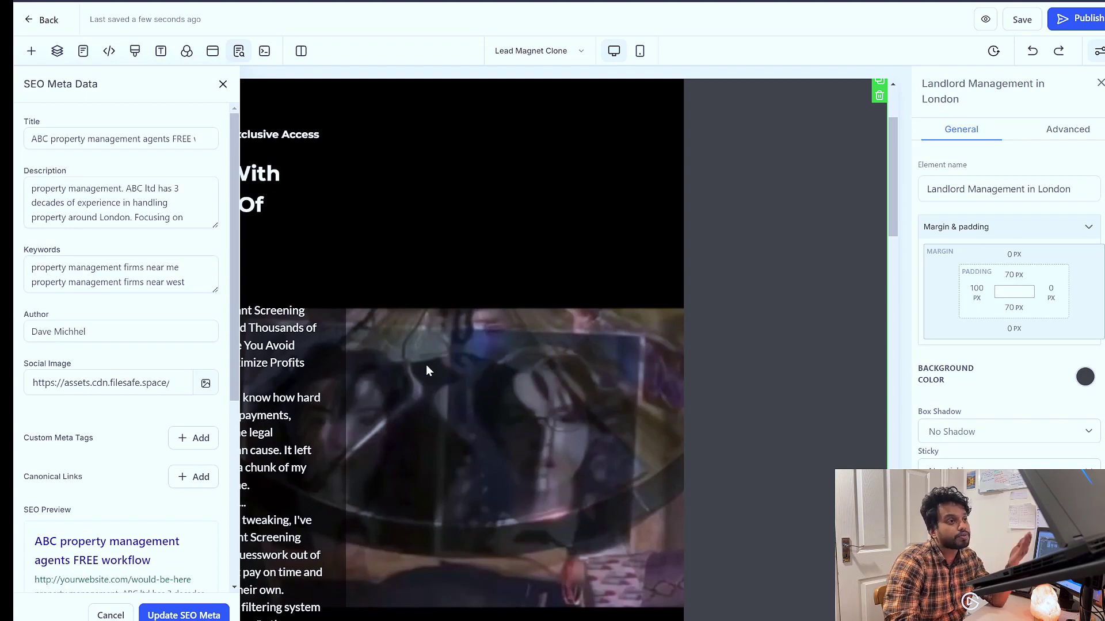
Step: Close the SEO Meta Data settings and review the hero section's video background in both the editor and the preview
{"action": "left_click", "coordinate": [223, 85]}
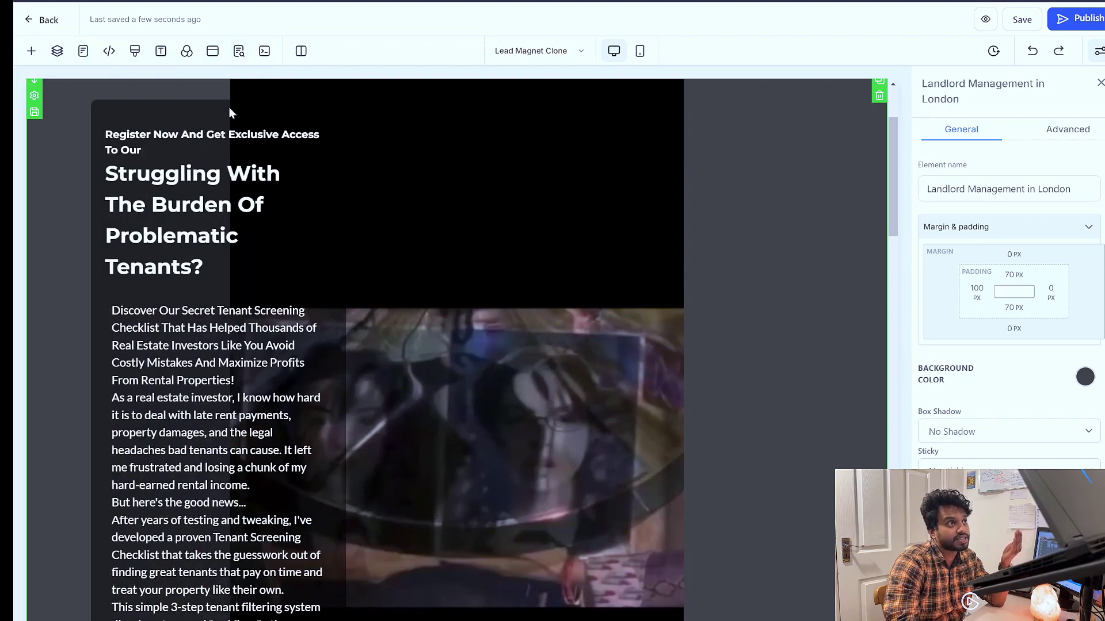
{"action": "scroll", "coordinate": [761, 322], "scroll_direction": "down", "scroll_amount": 10}
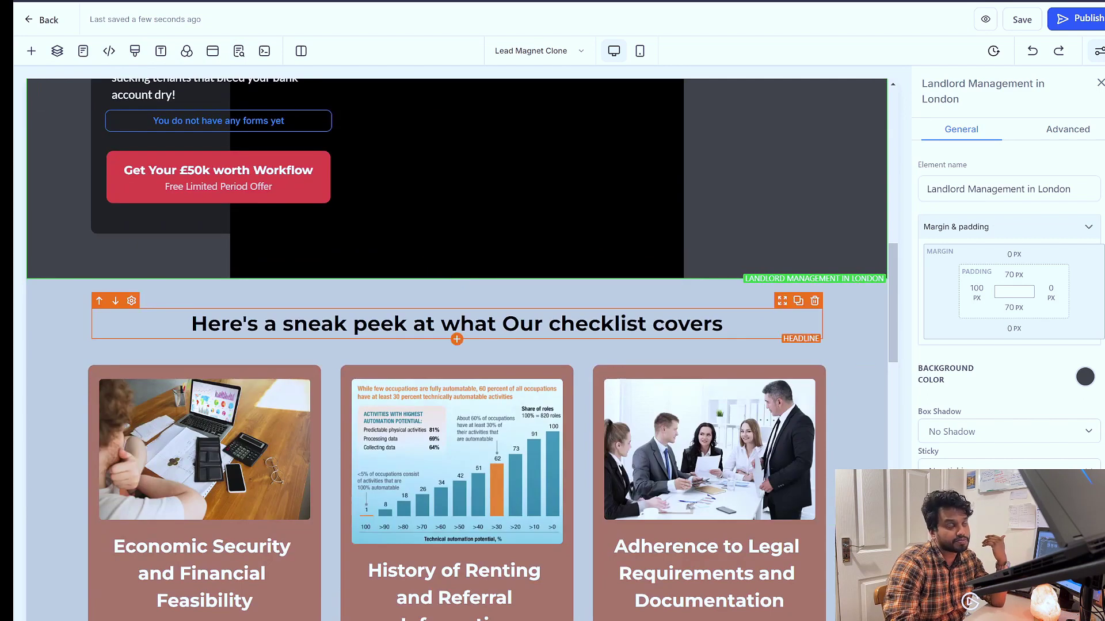
{"action": "scroll", "coordinate": [607, 347], "scroll_direction": "up", "scroll_amount": 8}
{"action": "scroll", "coordinate": [609, 351], "scroll_direction": "up", "scroll_amount": 4}
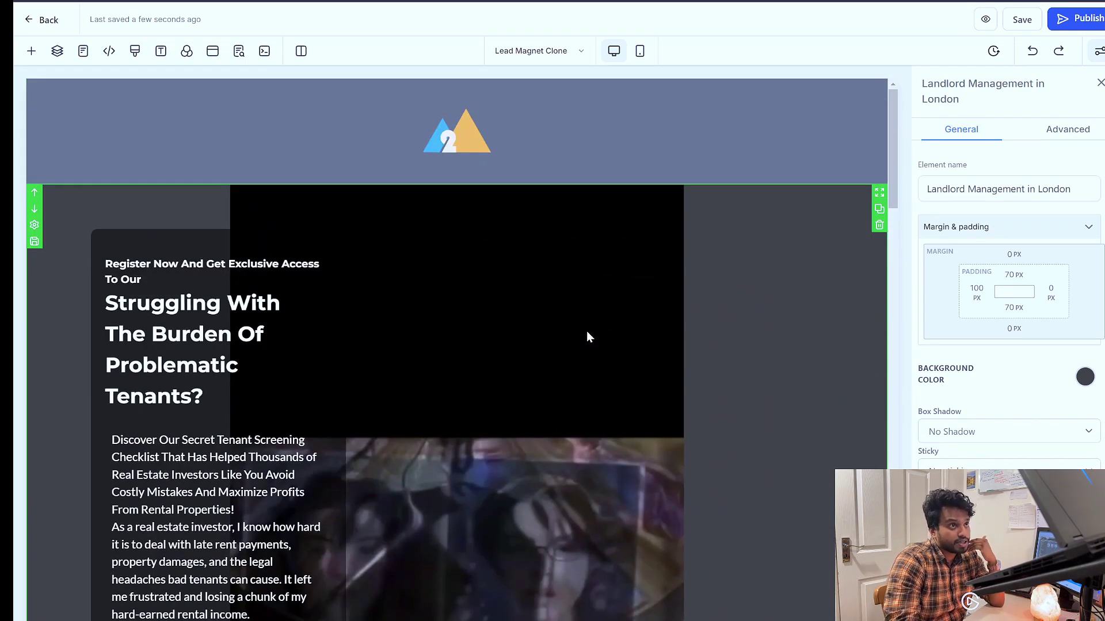
{"action": "scroll", "coordinate": [587, 337], "scroll_direction": "down", "scroll_amount": 6}
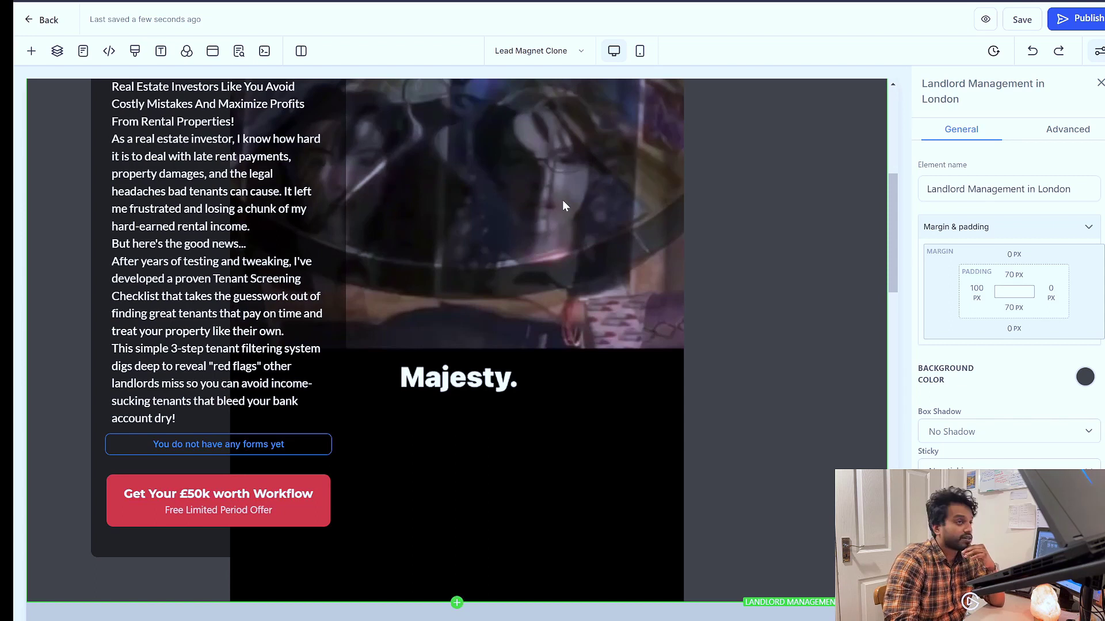
{"action": "scroll", "coordinate": [662, 322], "scroll_direction": "up", "scroll_amount": 6}
{"action": "scroll", "coordinate": [759, 326], "scroll_direction": "down", "scroll_amount": 6}
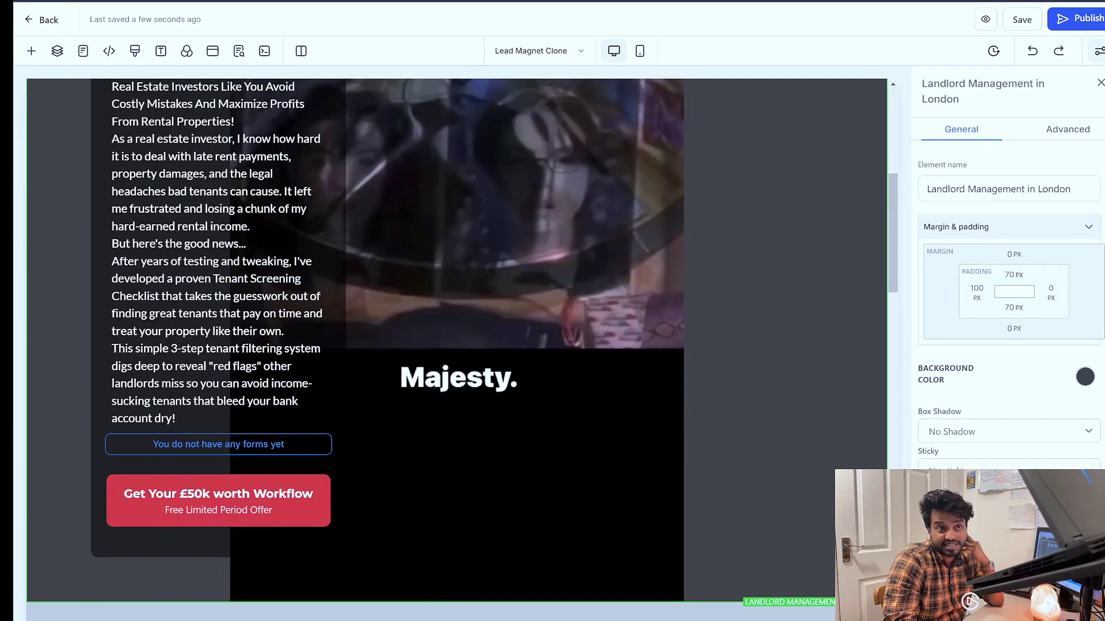
{"action": "scroll", "coordinate": [587, 420], "scroll_direction": "up", "scroll_amount": 5}
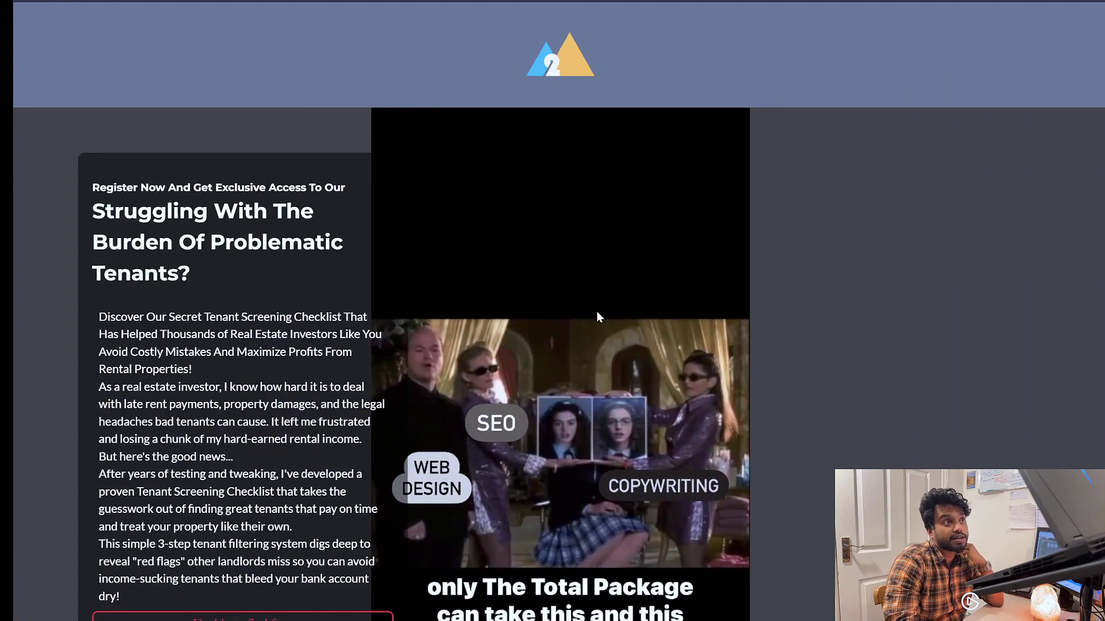
{"action": "scroll", "coordinate": [604, 345], "scroll_direction": "down", "scroll_amount": 5}
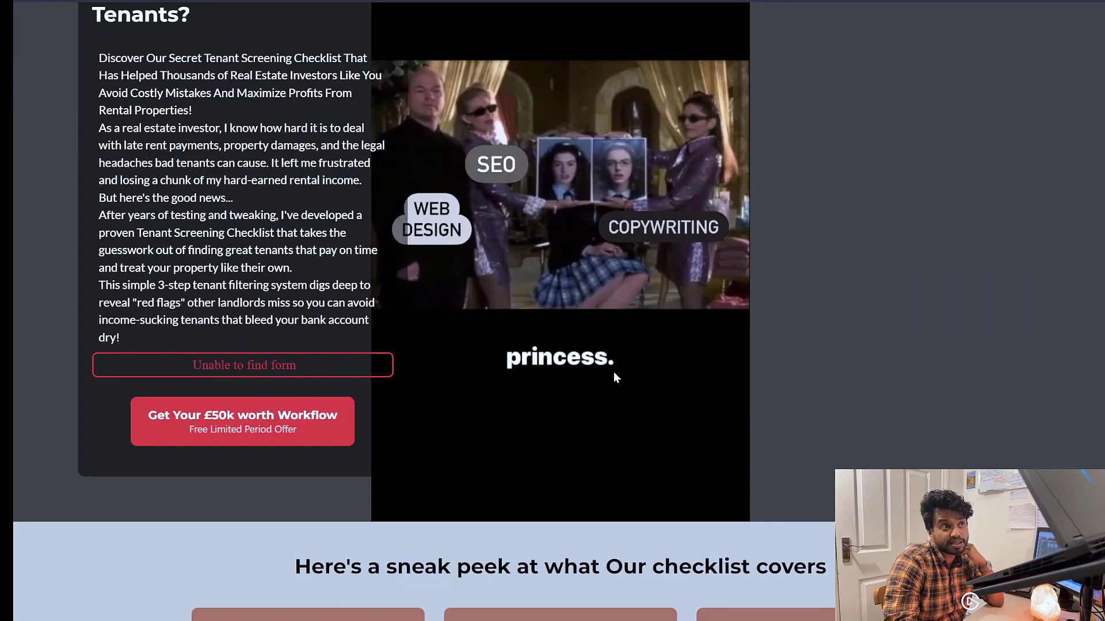
{"action": "scroll", "coordinate": [613, 371], "scroll_direction": "up", "scroll_amount": 5}
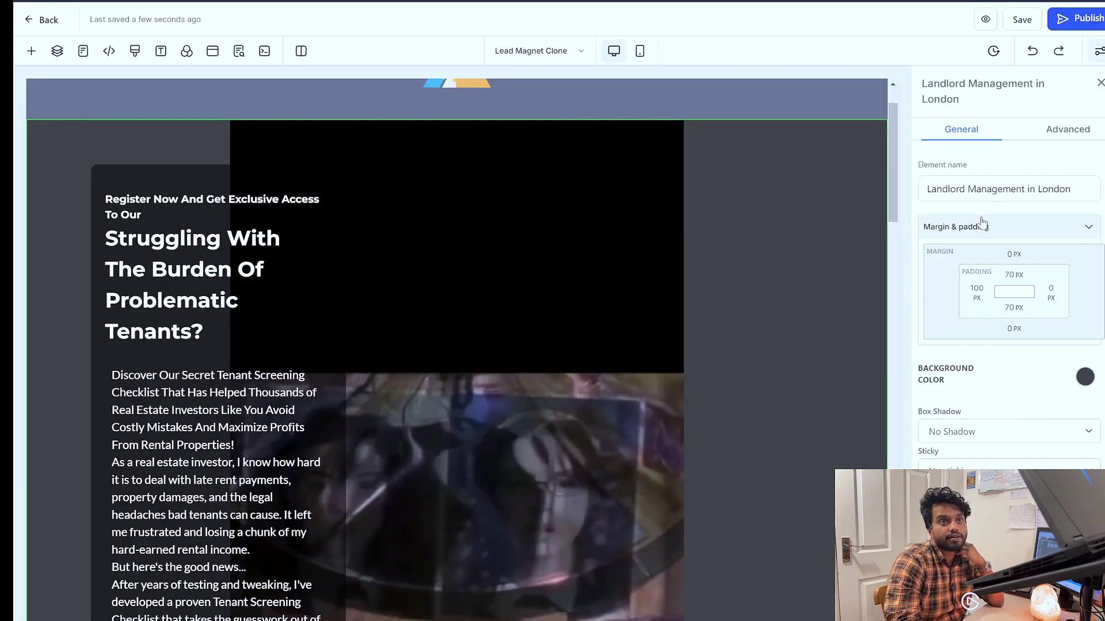
Step: Check the section's video background settings, select the barefoot mallu sage edit video in File Explorer's Export folder, and minimise the folder
{"action": "scroll", "coordinate": [982, 223], "scroll_direction": "down", "scroll_amount": 3}
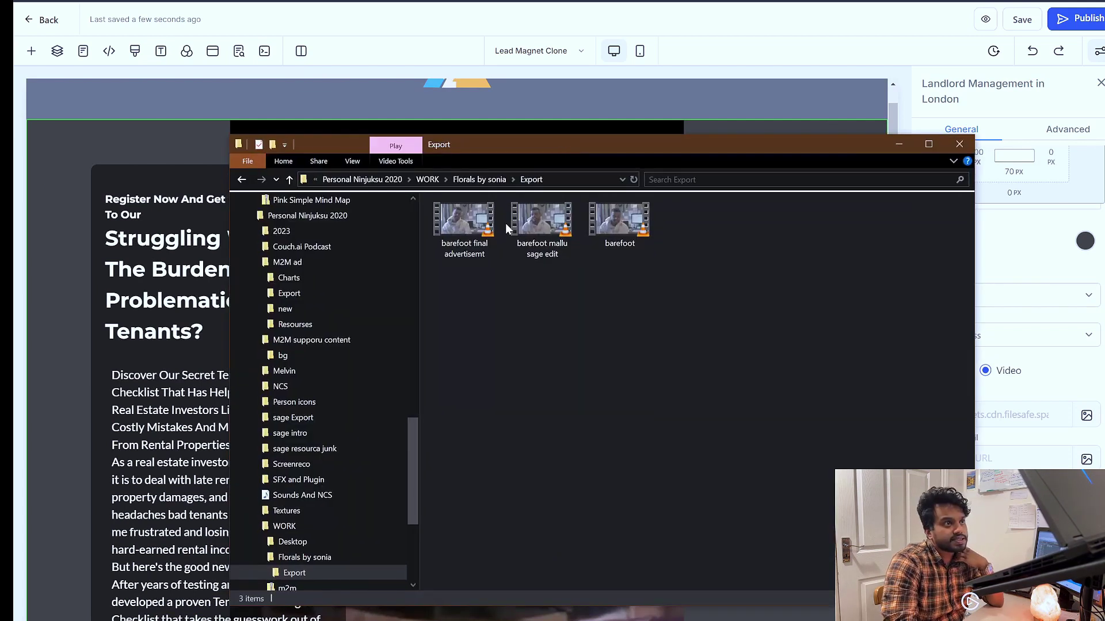
{"action": "left_click", "coordinate": [518, 221]}
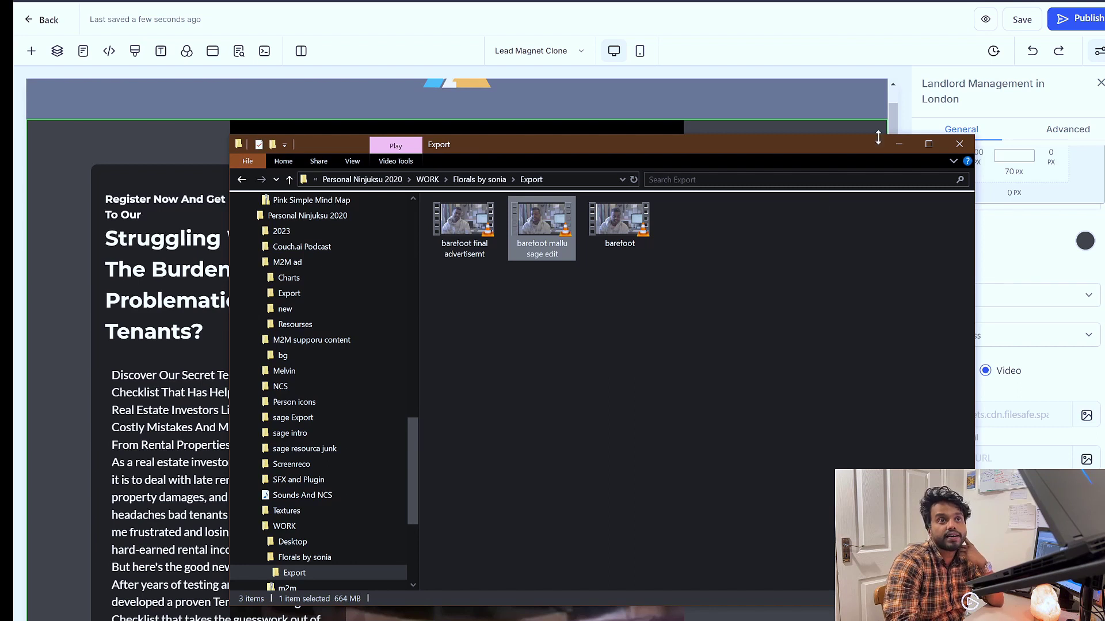
{"action": "left_click", "coordinate": [899, 144]}
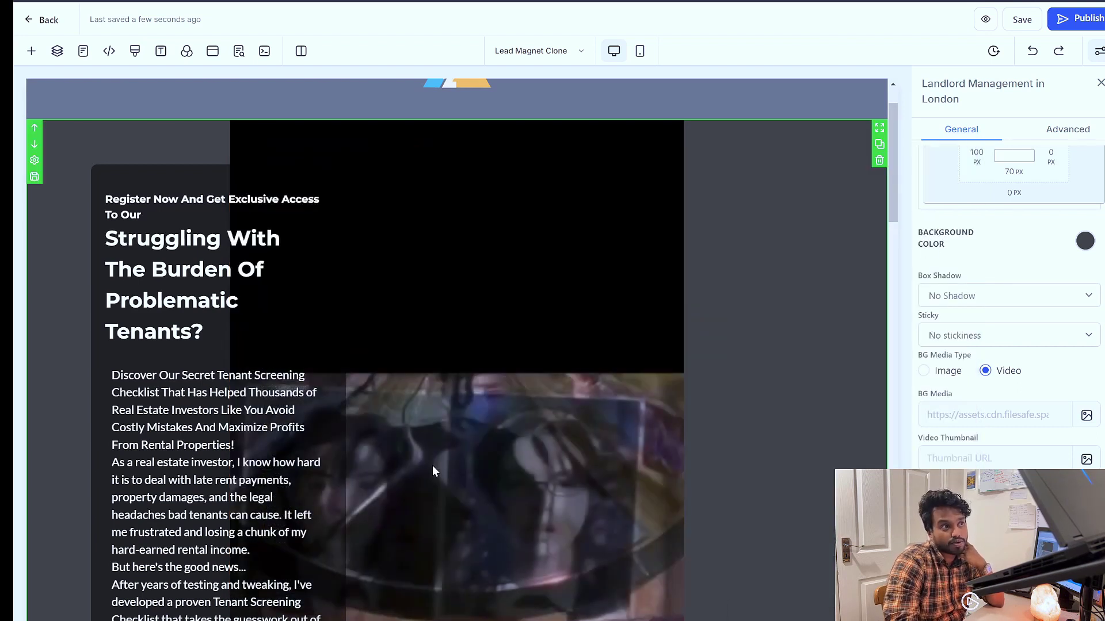
Step: Review the hero section in the editor and the published look of the whole landing page in its preview, including the video background
{"action": "scroll", "coordinate": [432, 466], "scroll_direction": "down", "scroll_amount": 5}
{"action": "scroll", "coordinate": [433, 466], "scroll_direction": "up", "scroll_amount": 7}
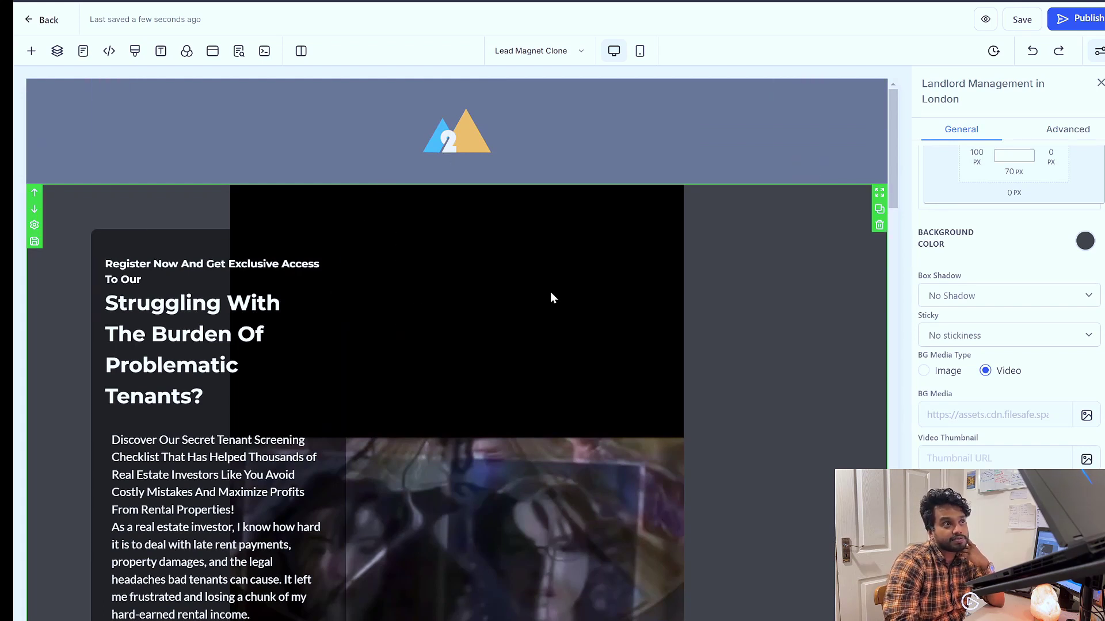
{"action": "left_click", "coordinate": [310, 1]}
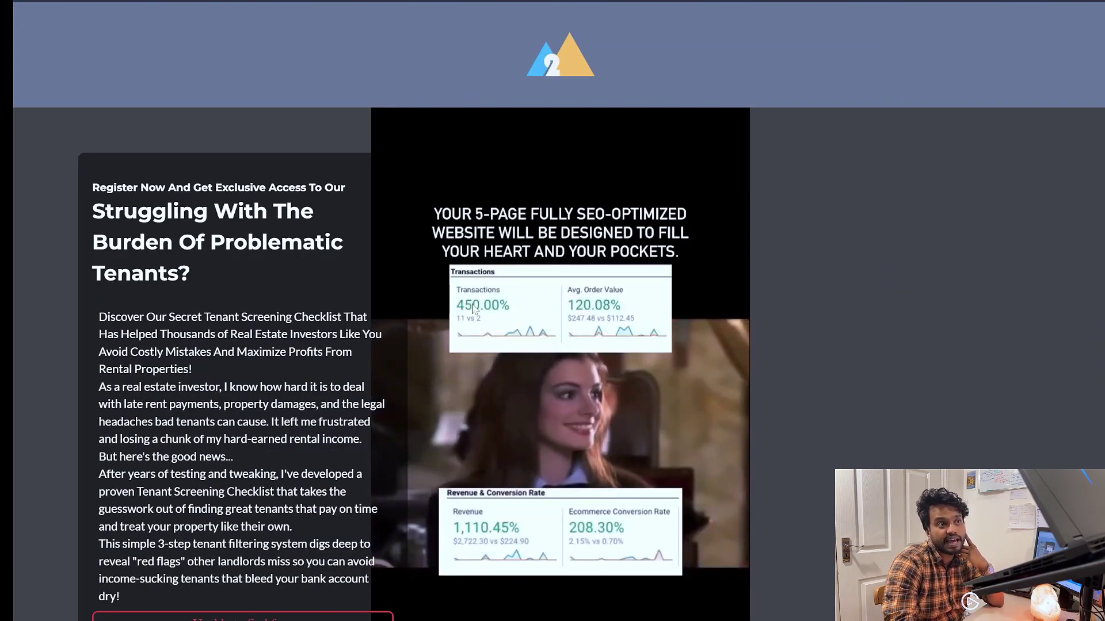
{"action": "scroll", "coordinate": [609, 564], "scroll_direction": "down", "scroll_amount": 1}
{"action": "scroll", "coordinate": [142, 458], "scroll_direction": "down", "scroll_amount": 7}
{"action": "scroll", "coordinate": [455, 451], "scroll_direction": "up", "scroll_amount": 8}
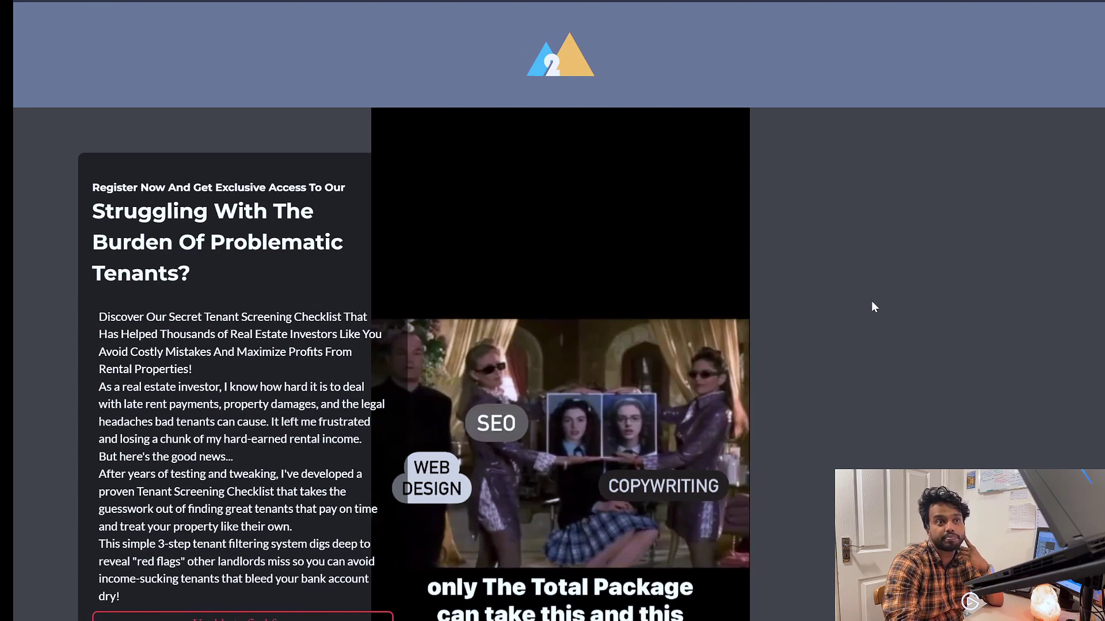
{"action": "scroll", "coordinate": [877, 451], "scroll_direction": "down", "scroll_amount": 7}
{"action": "scroll", "coordinate": [877, 451], "scroll_direction": "down", "scroll_amount": 16}
{"action": "scroll", "coordinate": [558, 499], "scroll_direction": "up", "scroll_amount": 15}
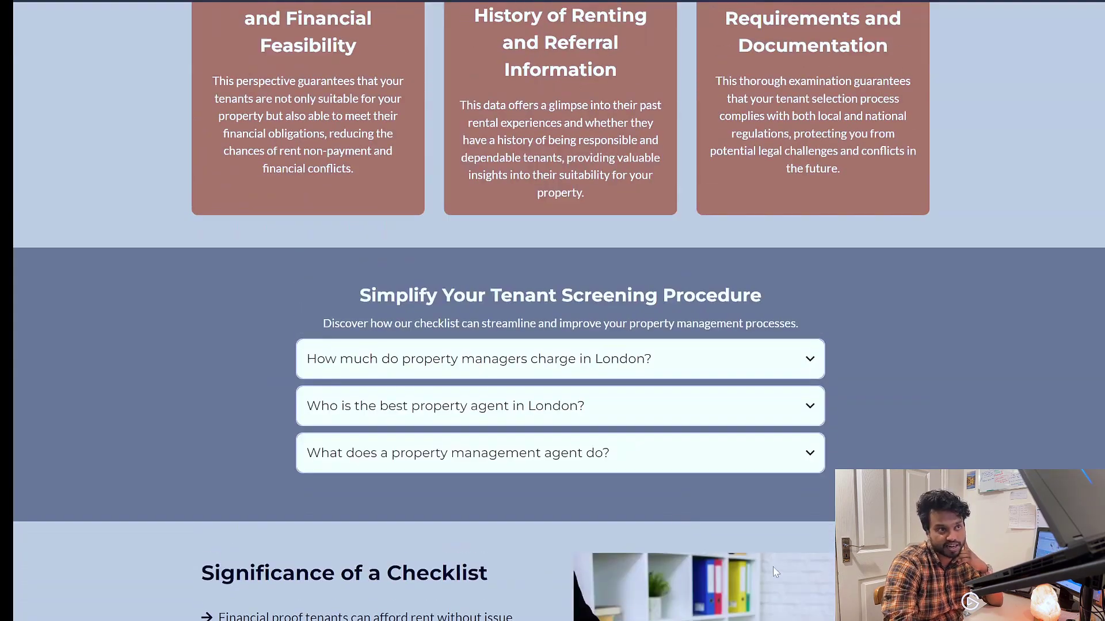
{"action": "scroll", "coordinate": [559, 499], "scroll_direction": "up", "scroll_amount": 7}
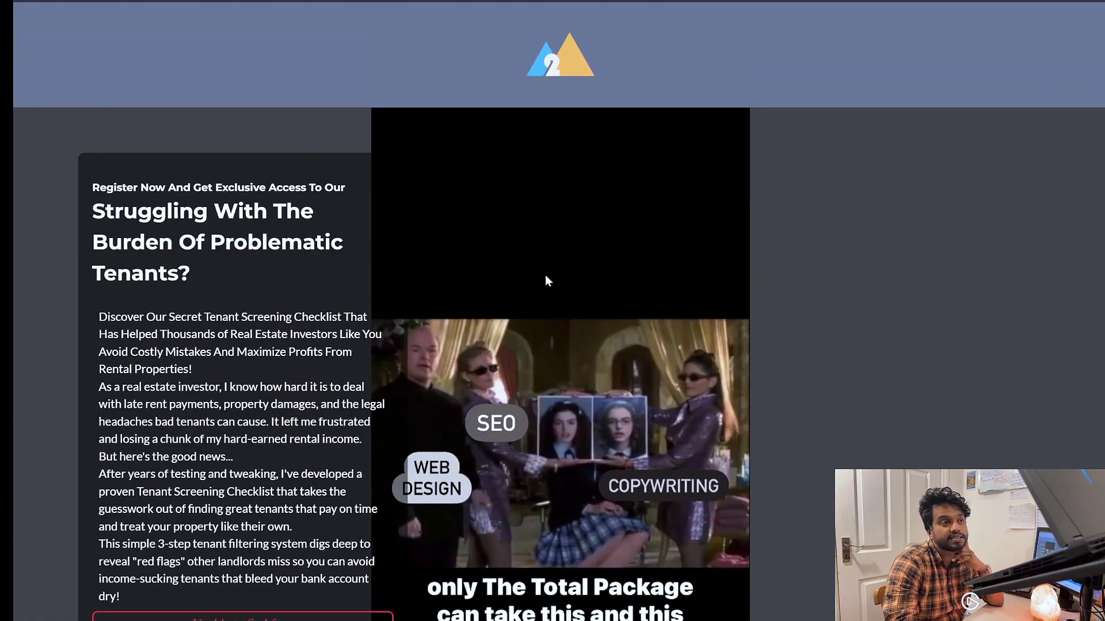
{"action": "scroll", "coordinate": [559, 499], "scroll_direction": "down", "scroll_amount": 9}
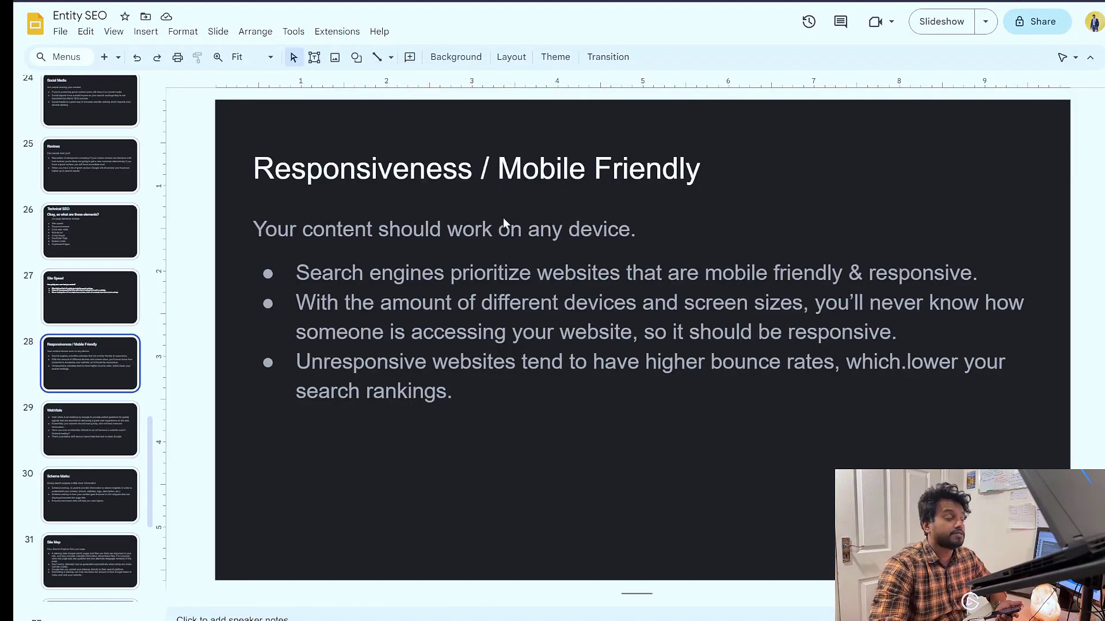
Step: Switch to the Entity SEO presentation in Google Slides and highlight the title of the Responsiveness / Mobile Friendly slide
{"action": "left_click_drag", "start_coordinate": [250, 168], "coordinate": [714, 170]}
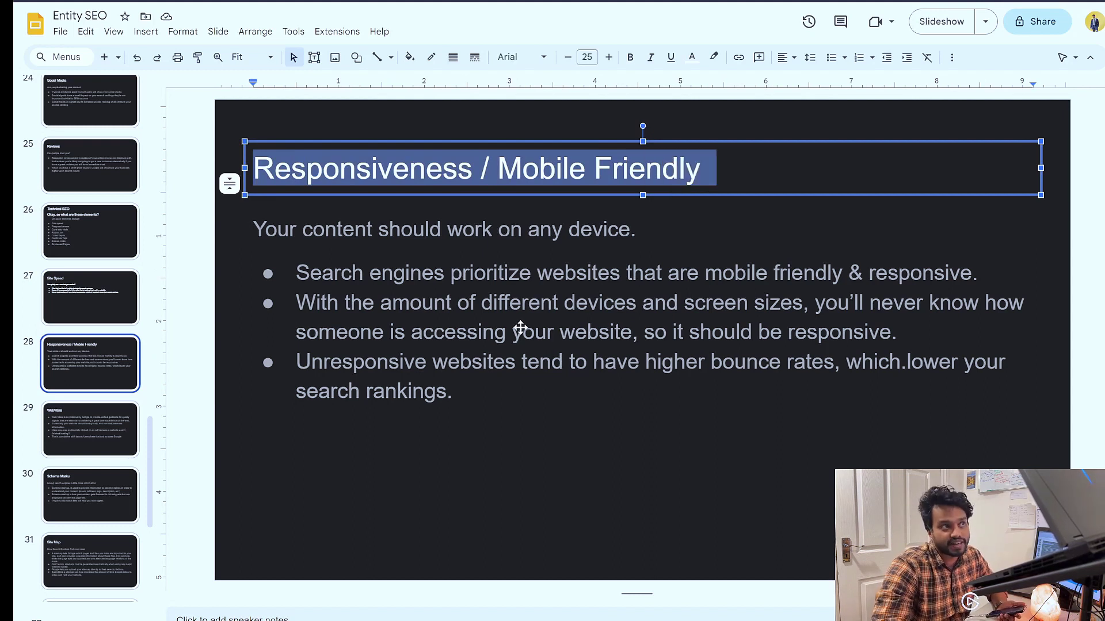